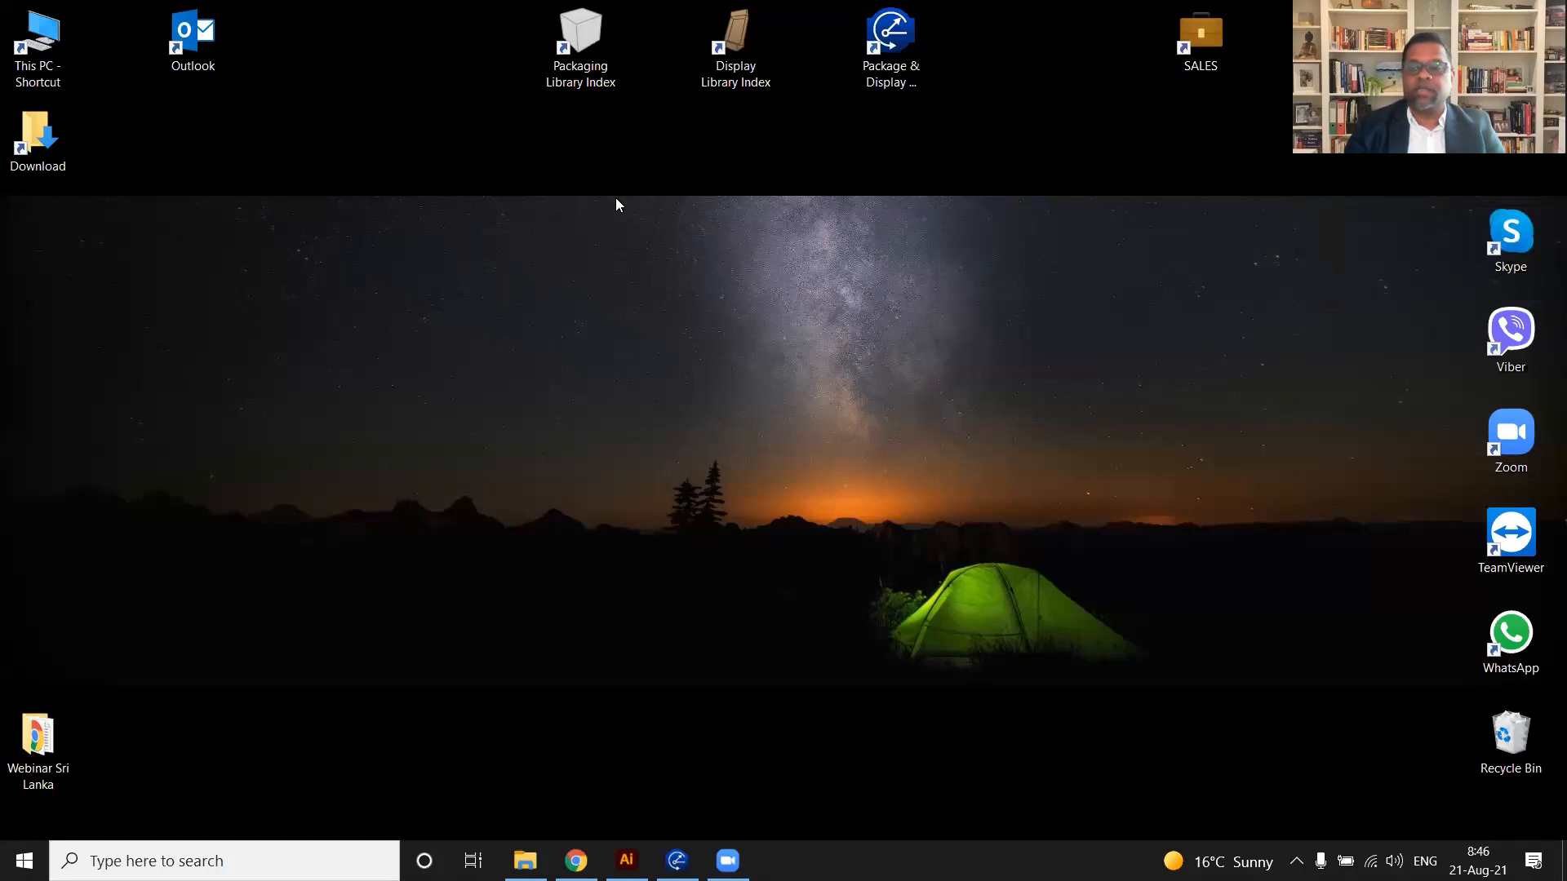
Move the Packaging Library Index and Display Library Index shortcuts lower on the desktop and open the Packaging Library Index
left_click_drag(581, 36, 581, 240)
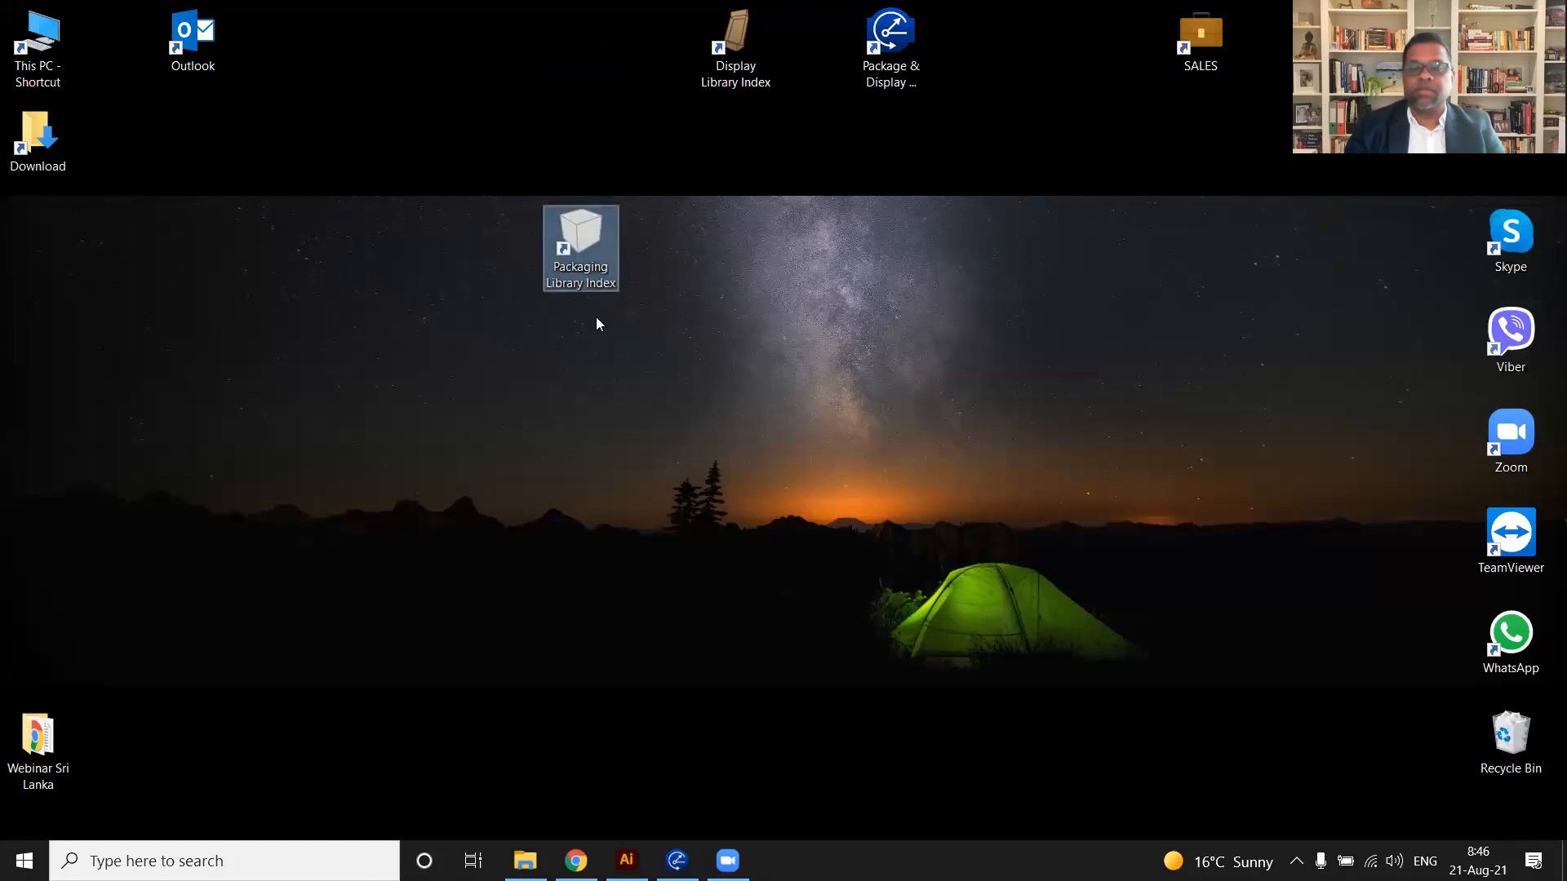
left_click_drag(718, 90, 739, 281)
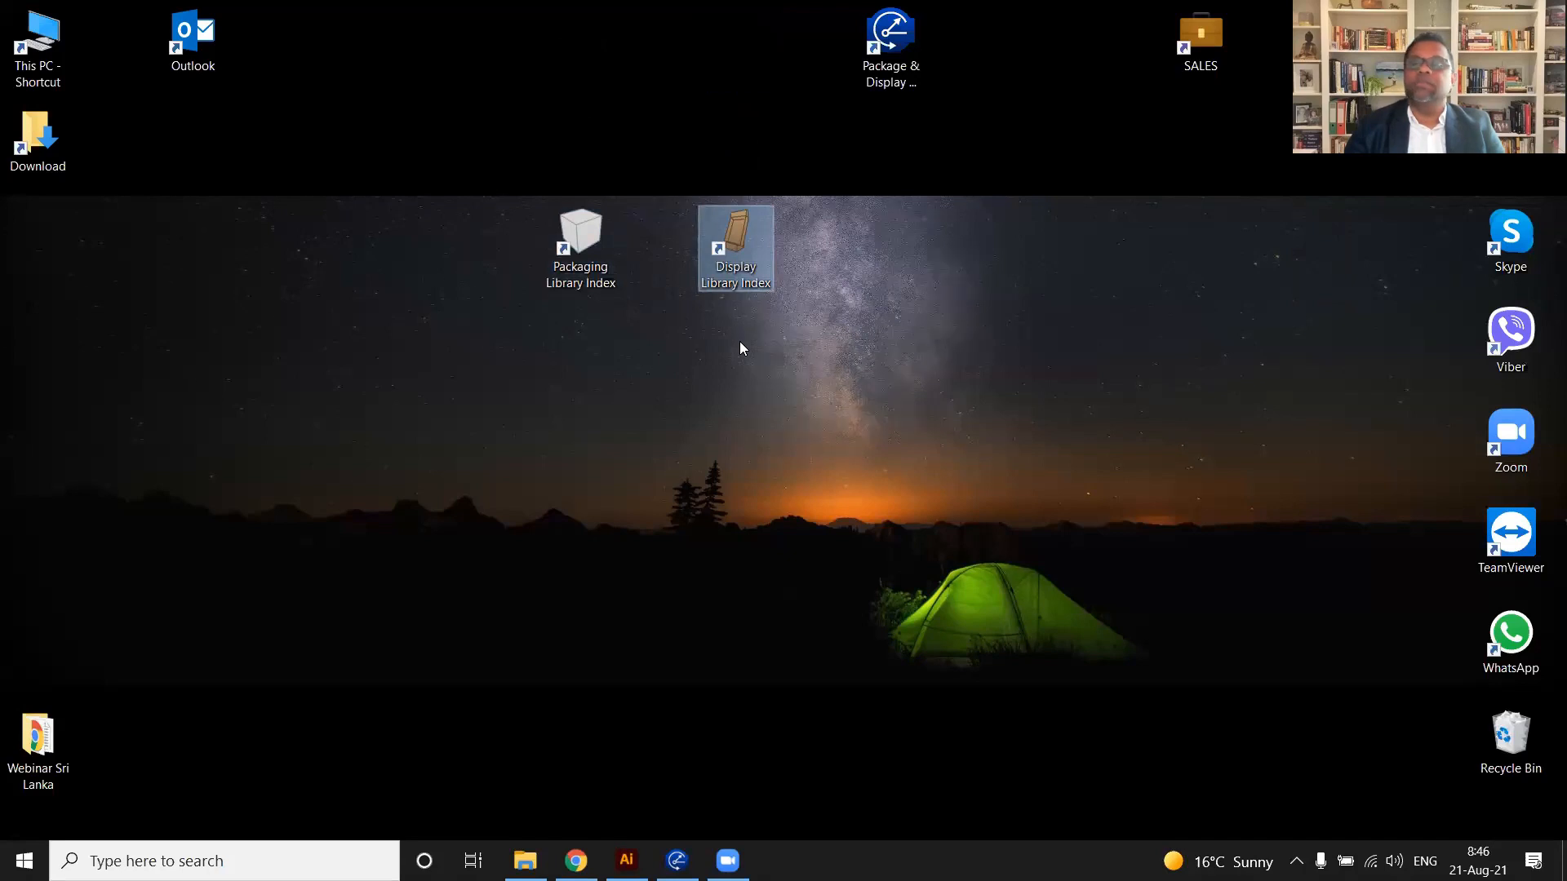
left_click(597, 265, "ctrl")
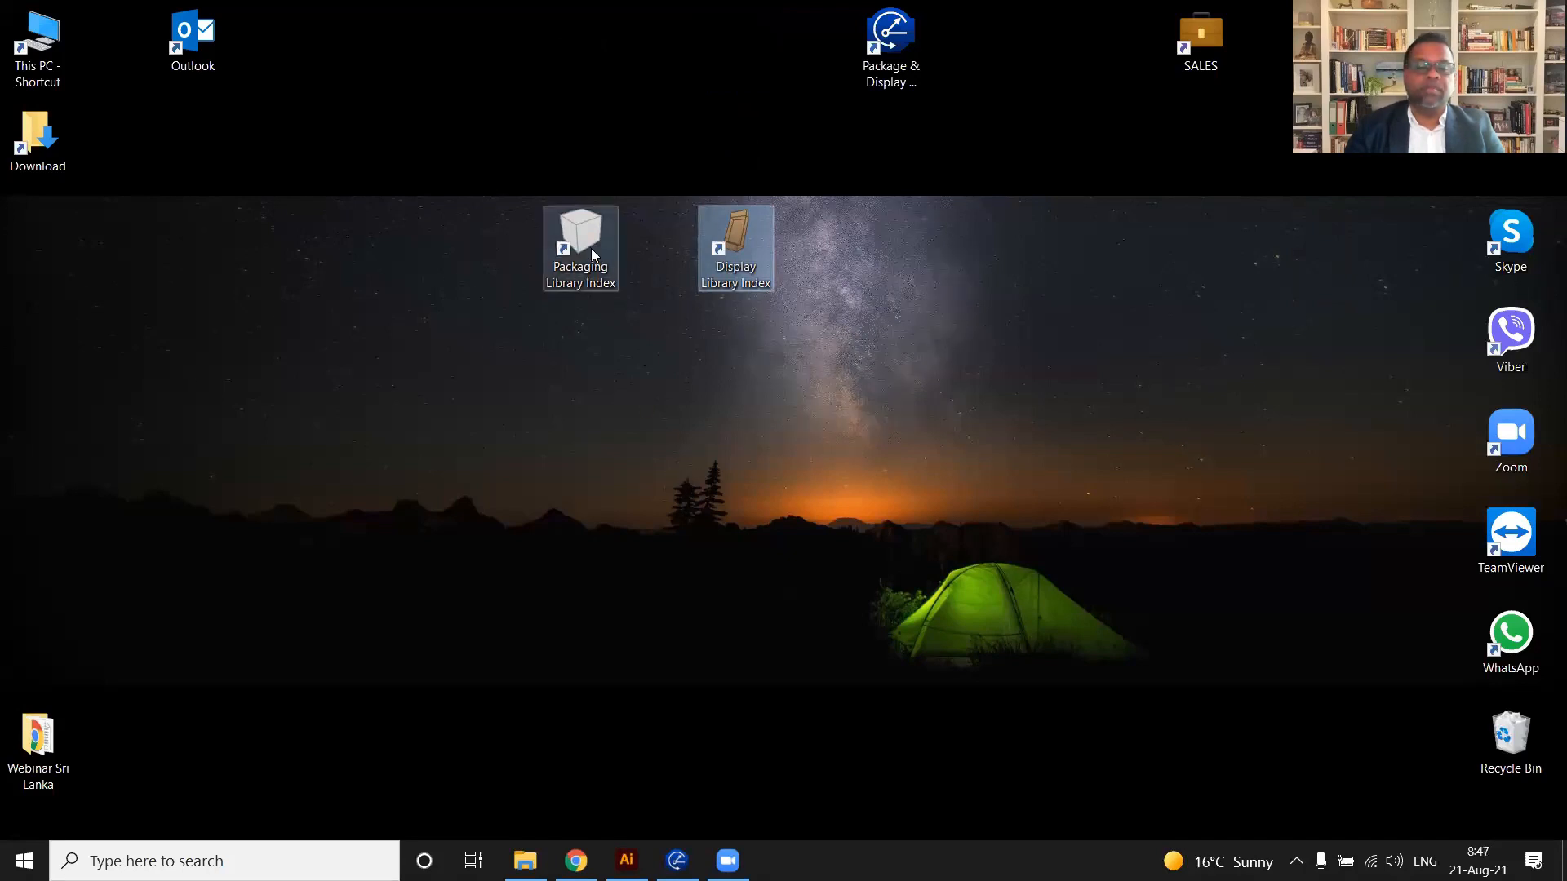
double_click(589, 245)
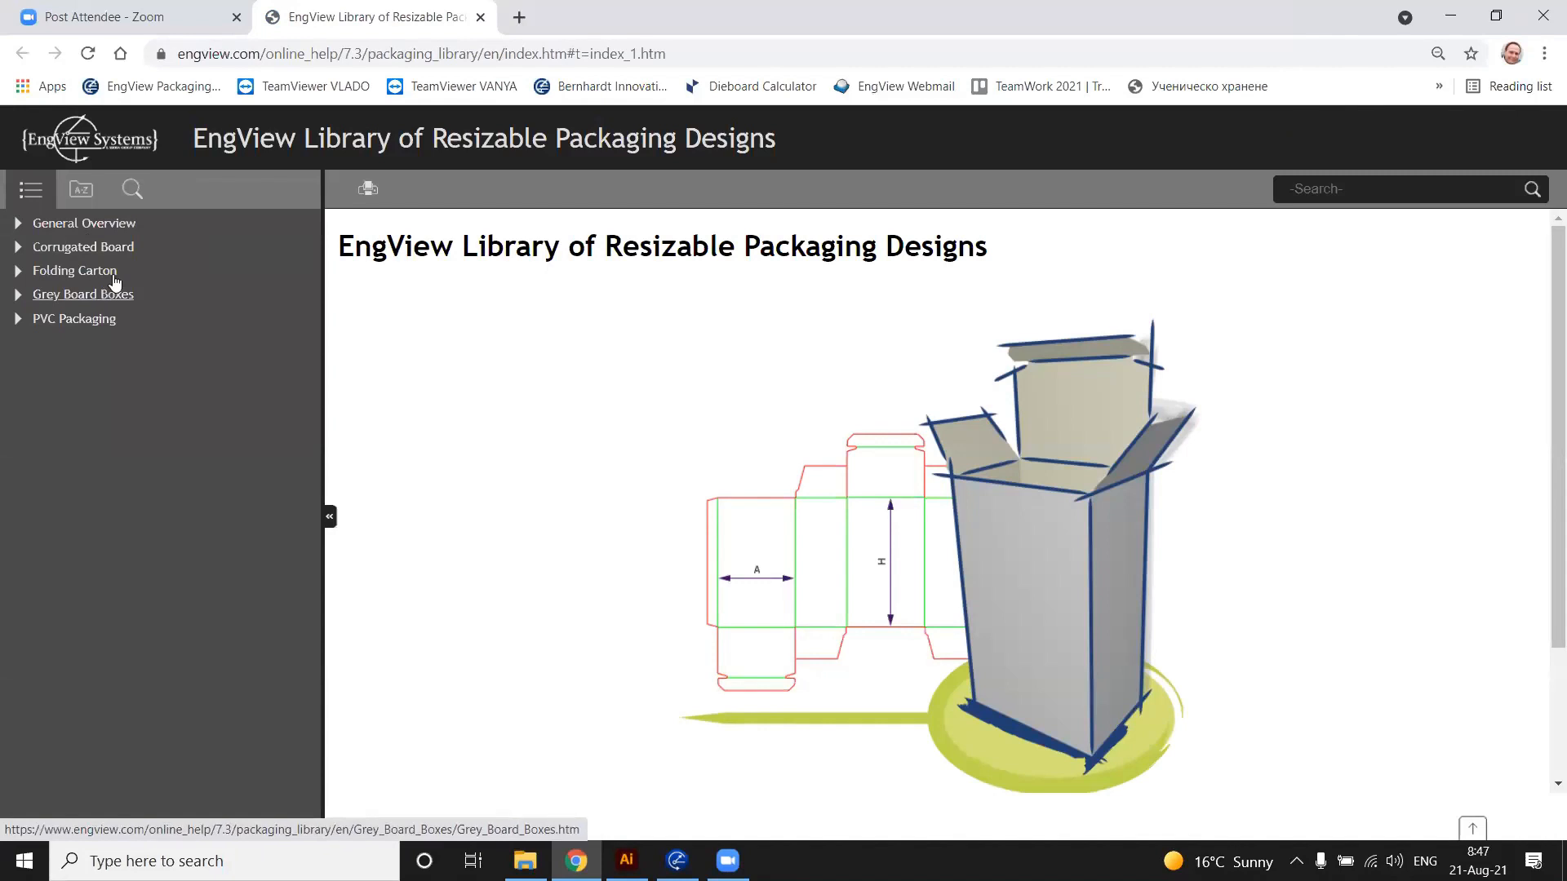
Browse the Corrugated Board, Folding Carton and Grey Board Boxes categories of the packaging library
left_click(73, 248)
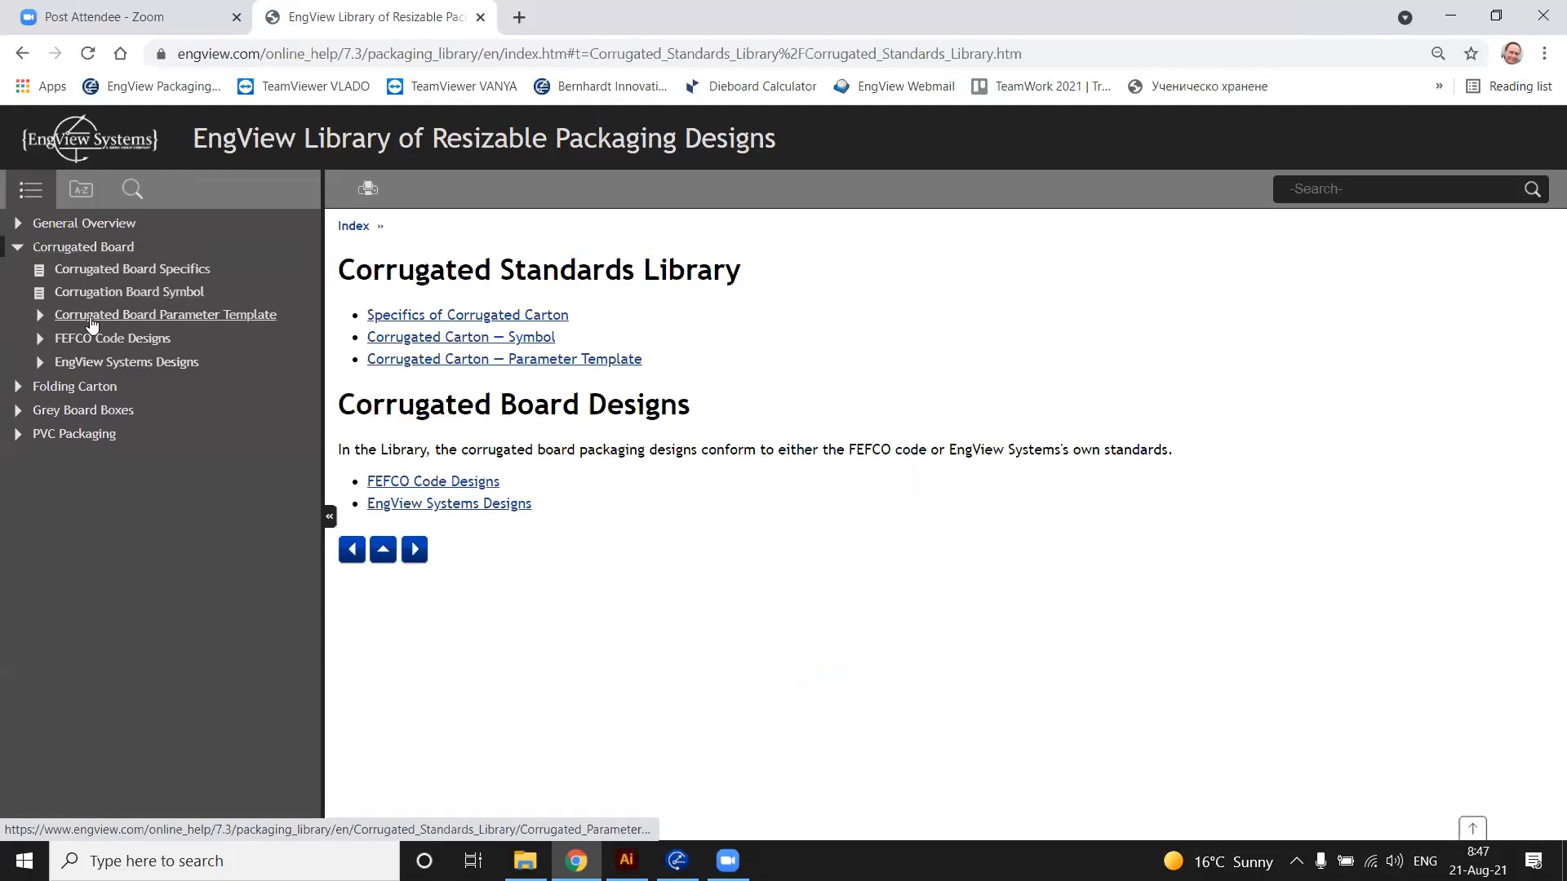
left_click(73, 386)
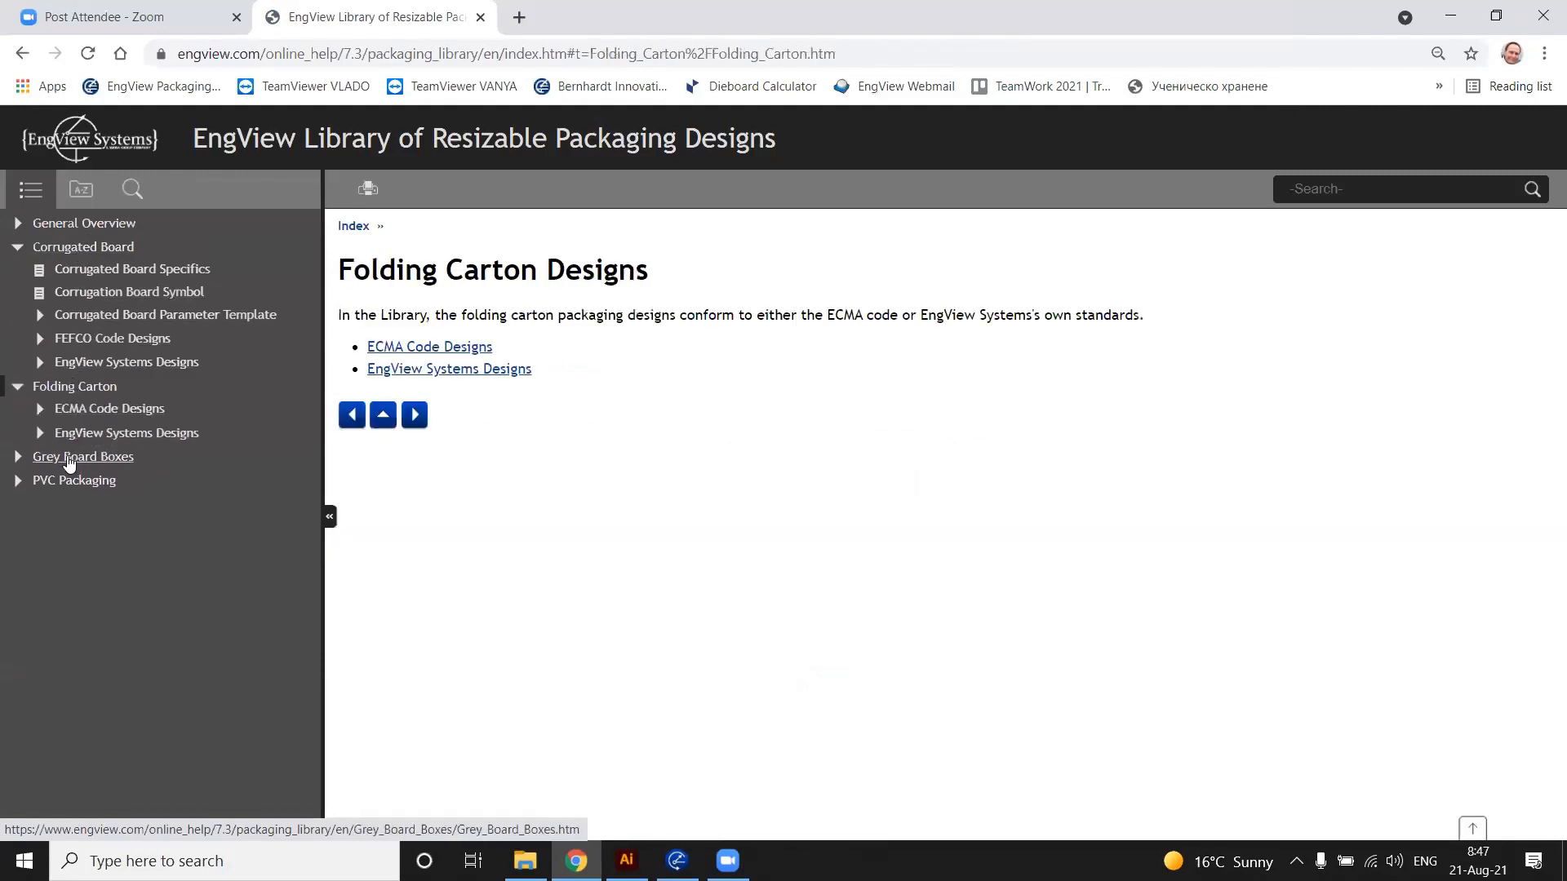
left_click(68, 459)
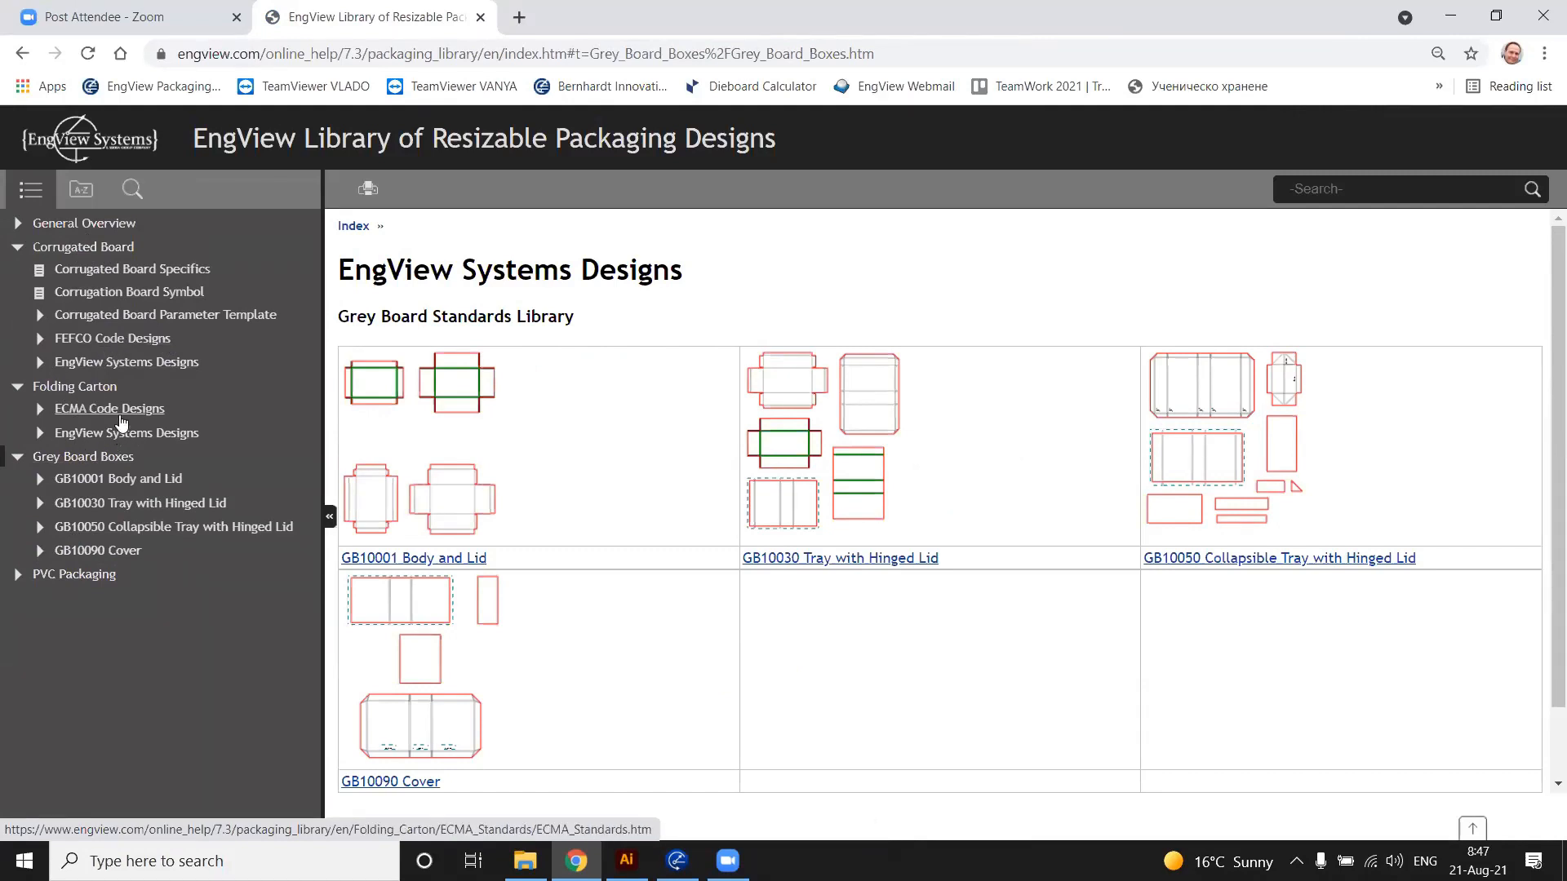
Look through the 0200 Slotted Containers among the FEFCO Code Designs, and collapse the FEFCO branch
left_click(119, 341)
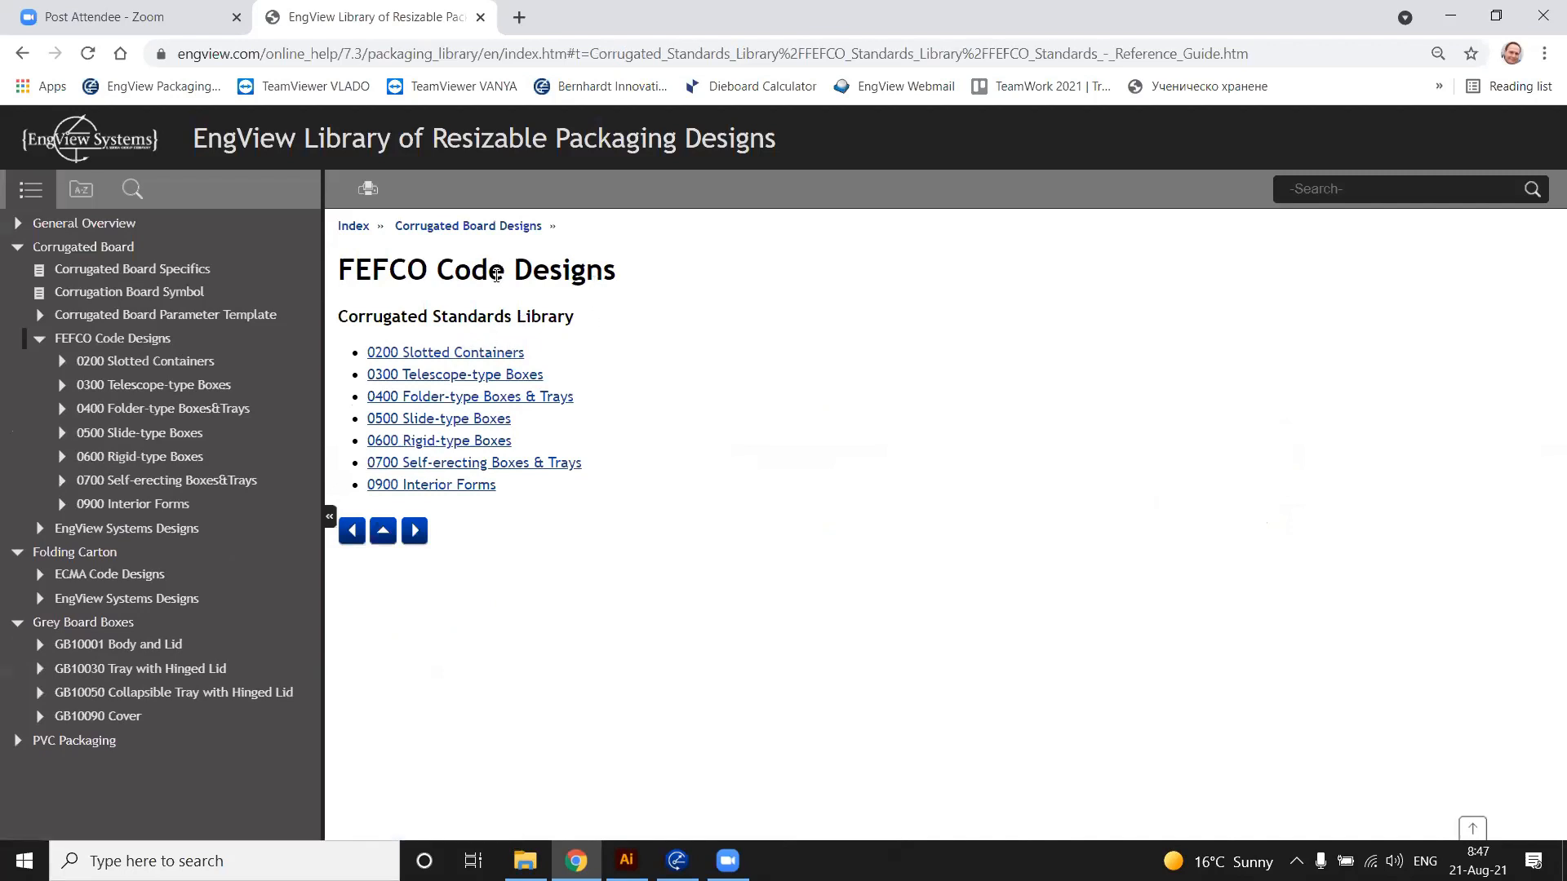
left_click(458, 355)
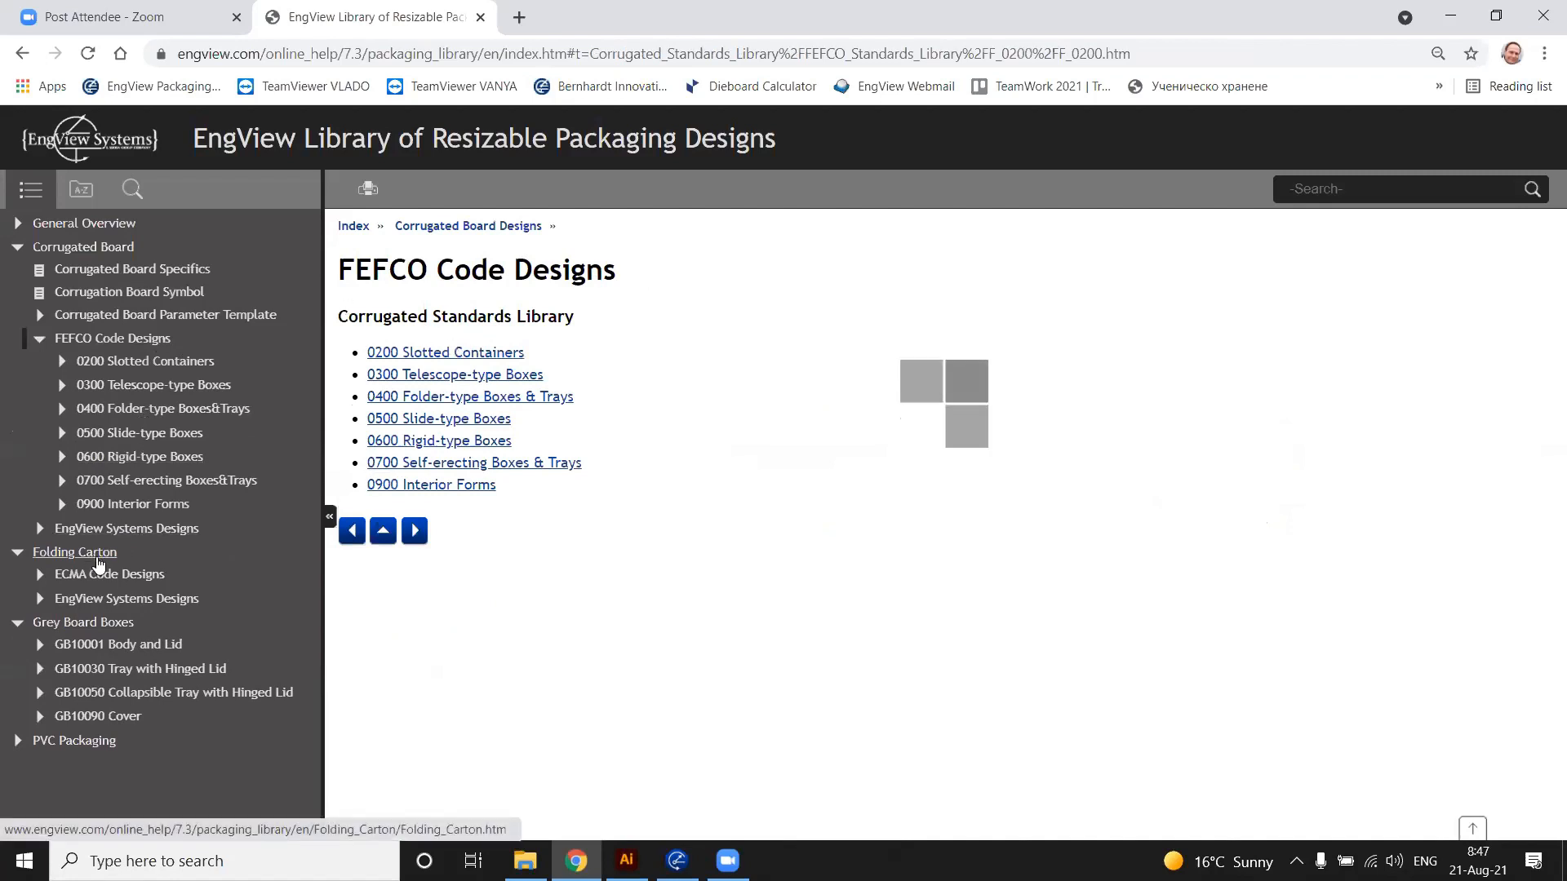
left_click(92, 554)
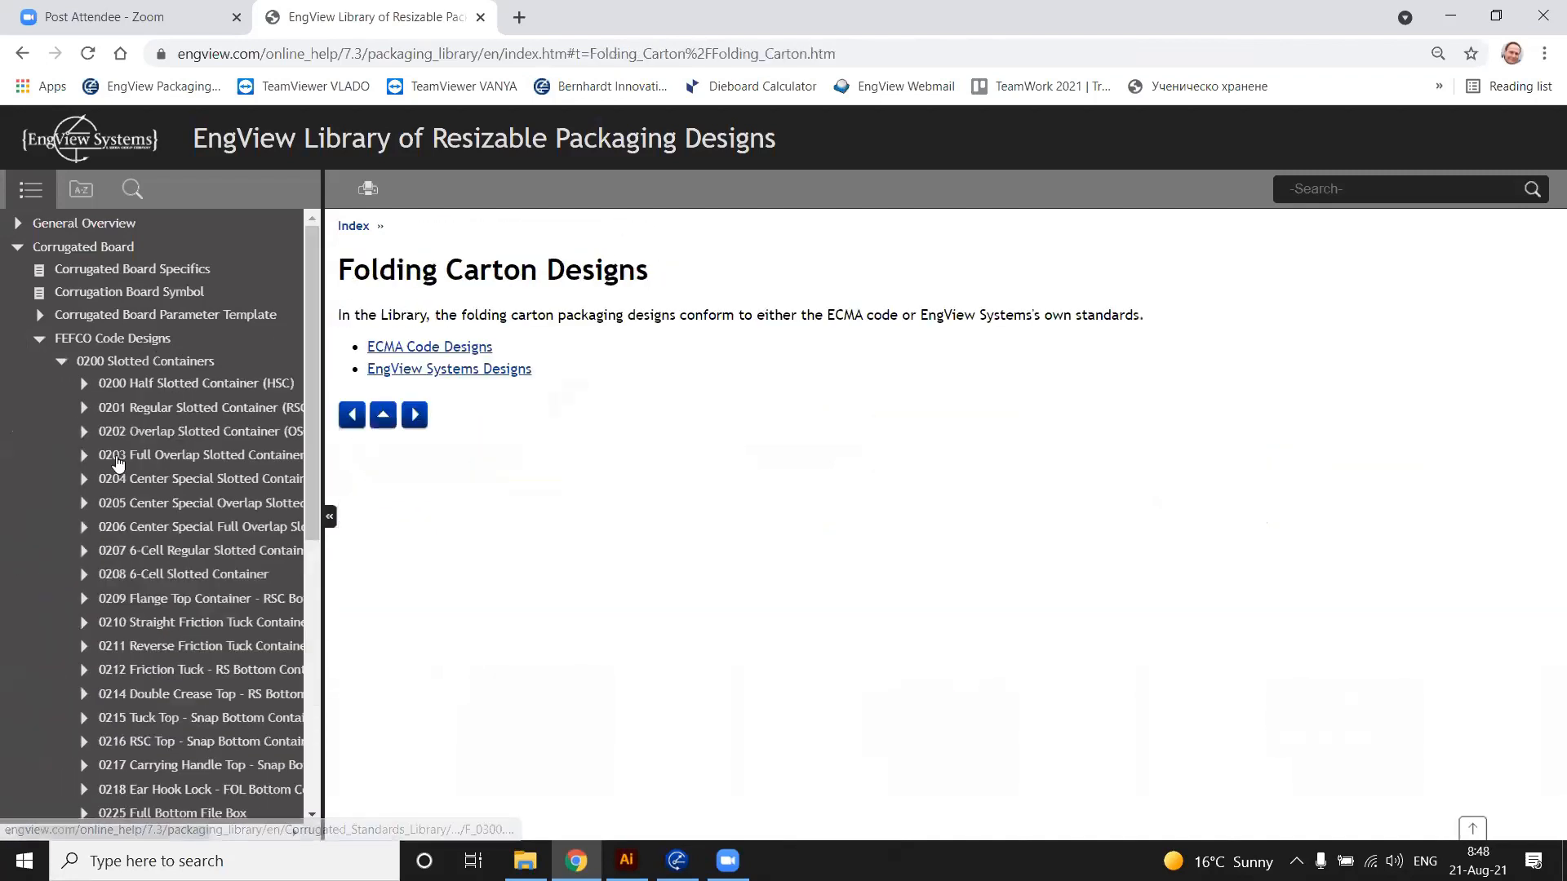
left_click(133, 369)
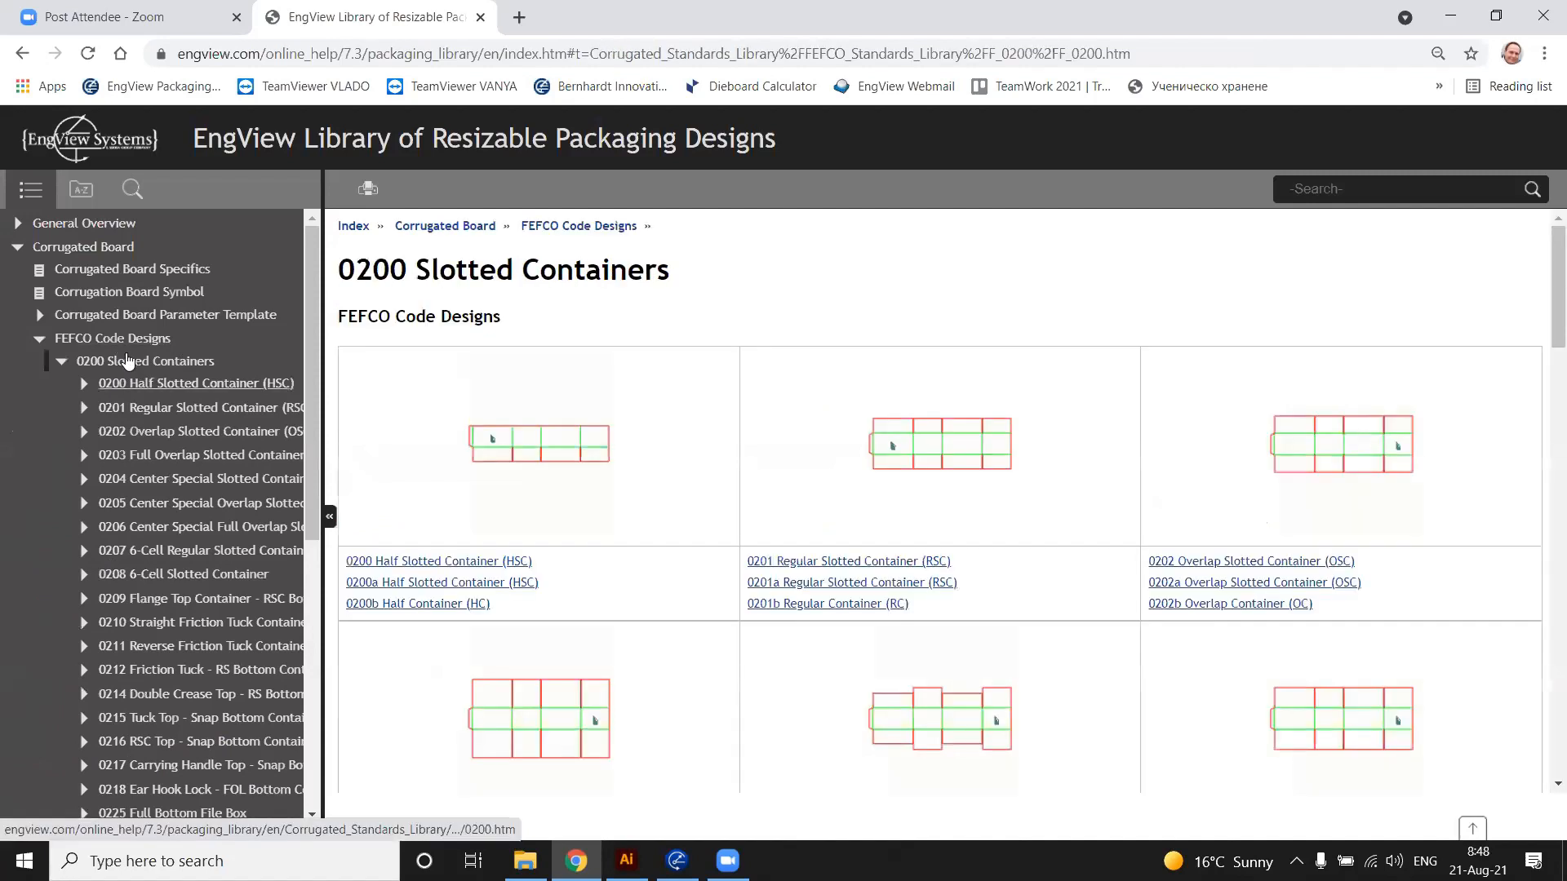
scroll(751, 471, "down", 3)
scroll(751, 471, "down", 5)
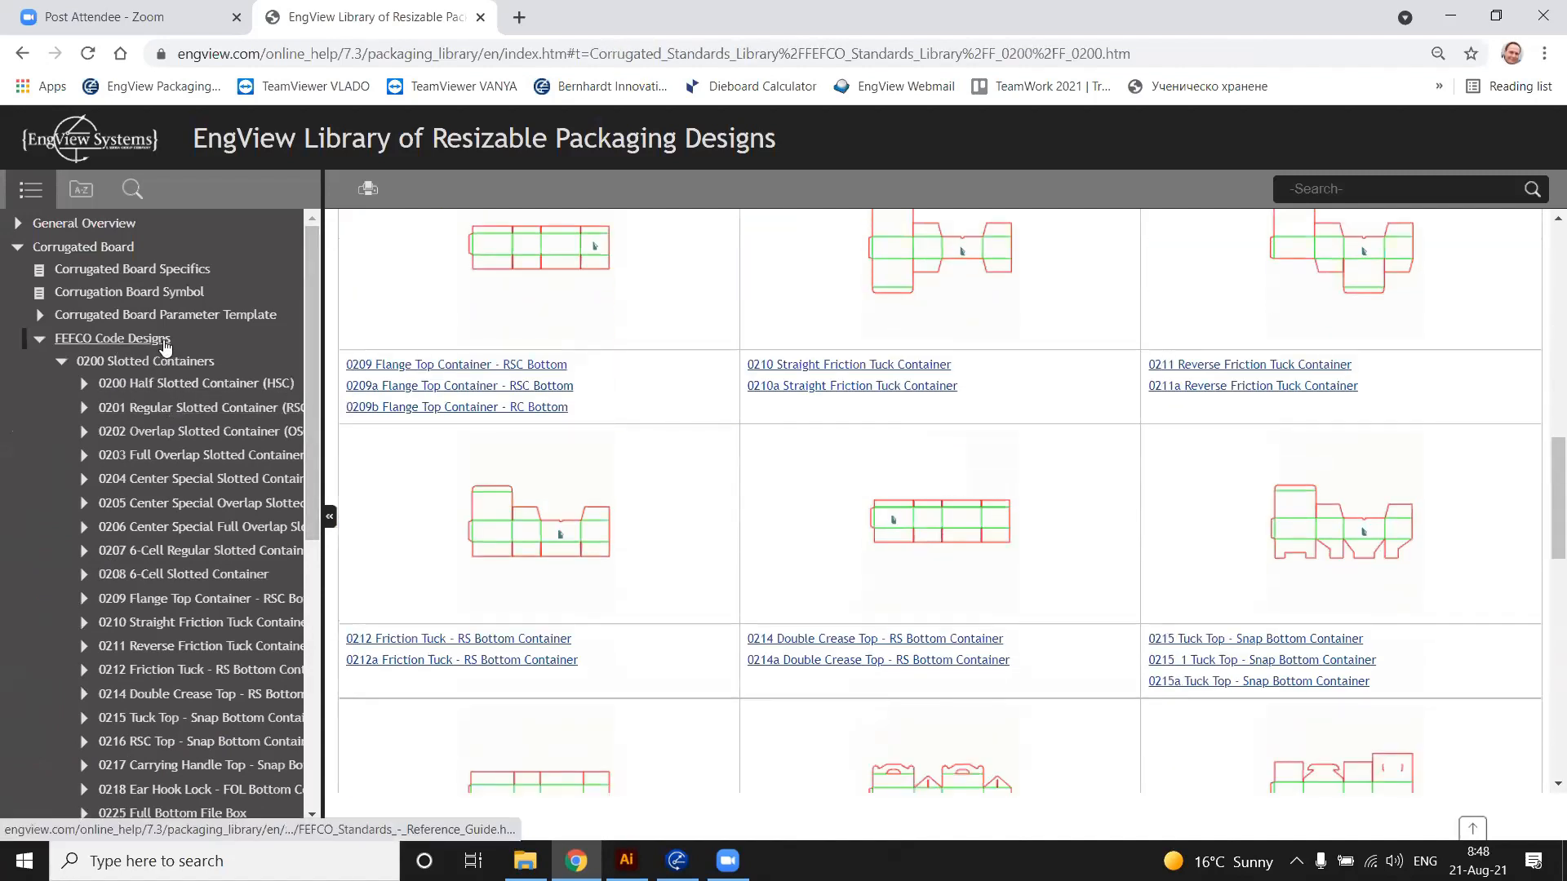
left_click(135, 340)
left_click(40, 338)
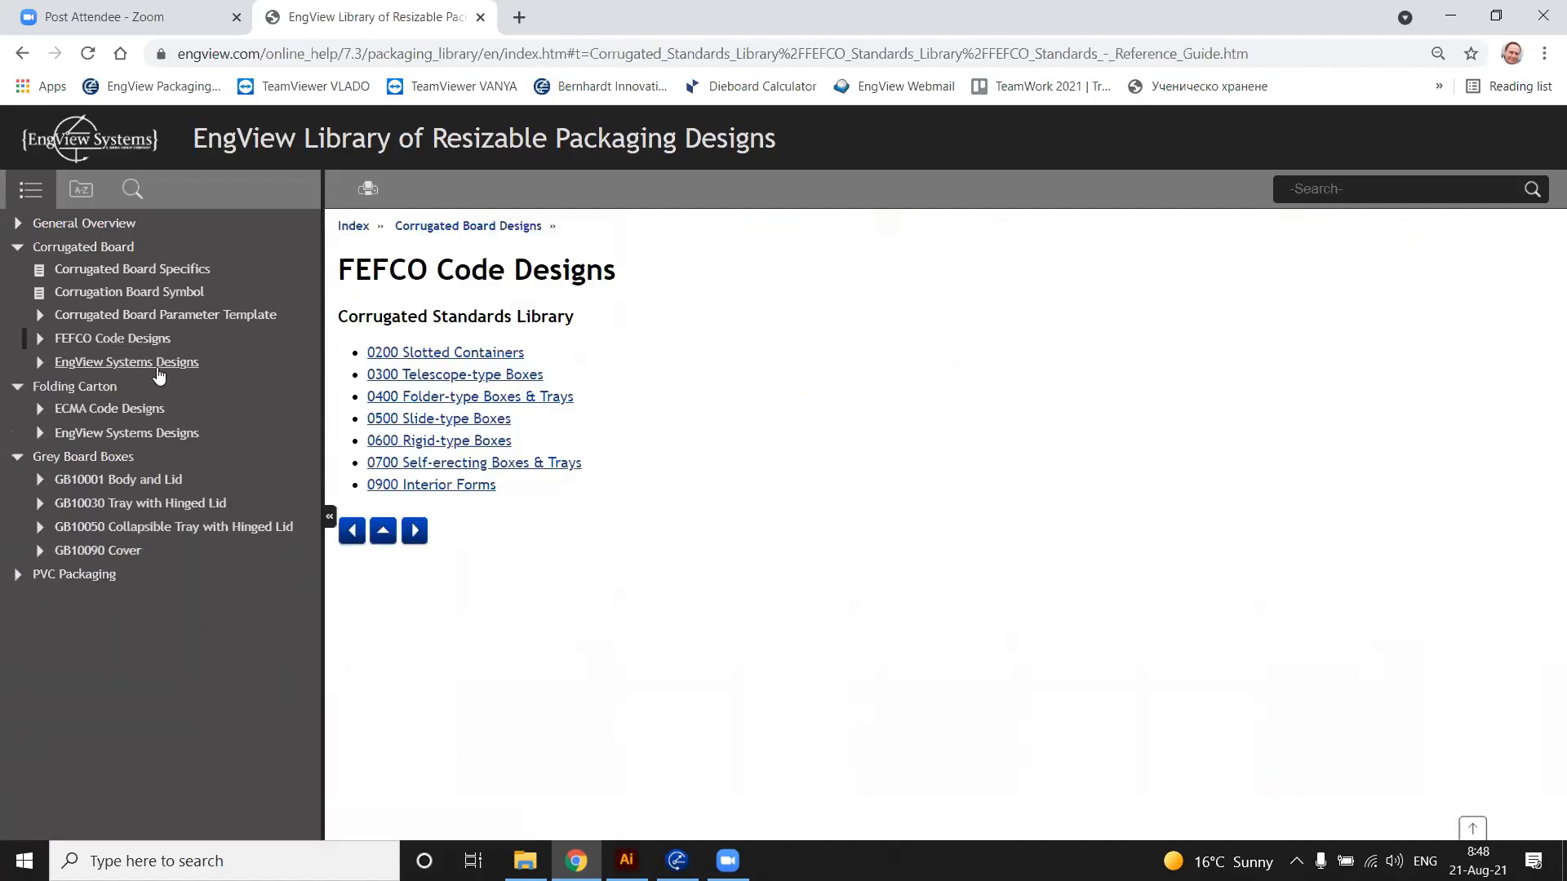
Look through the A - Long Seam Rectangular cartons among the ECMA Code Designs, and collapse that group
left_click(115, 408)
left_click(475, 352)
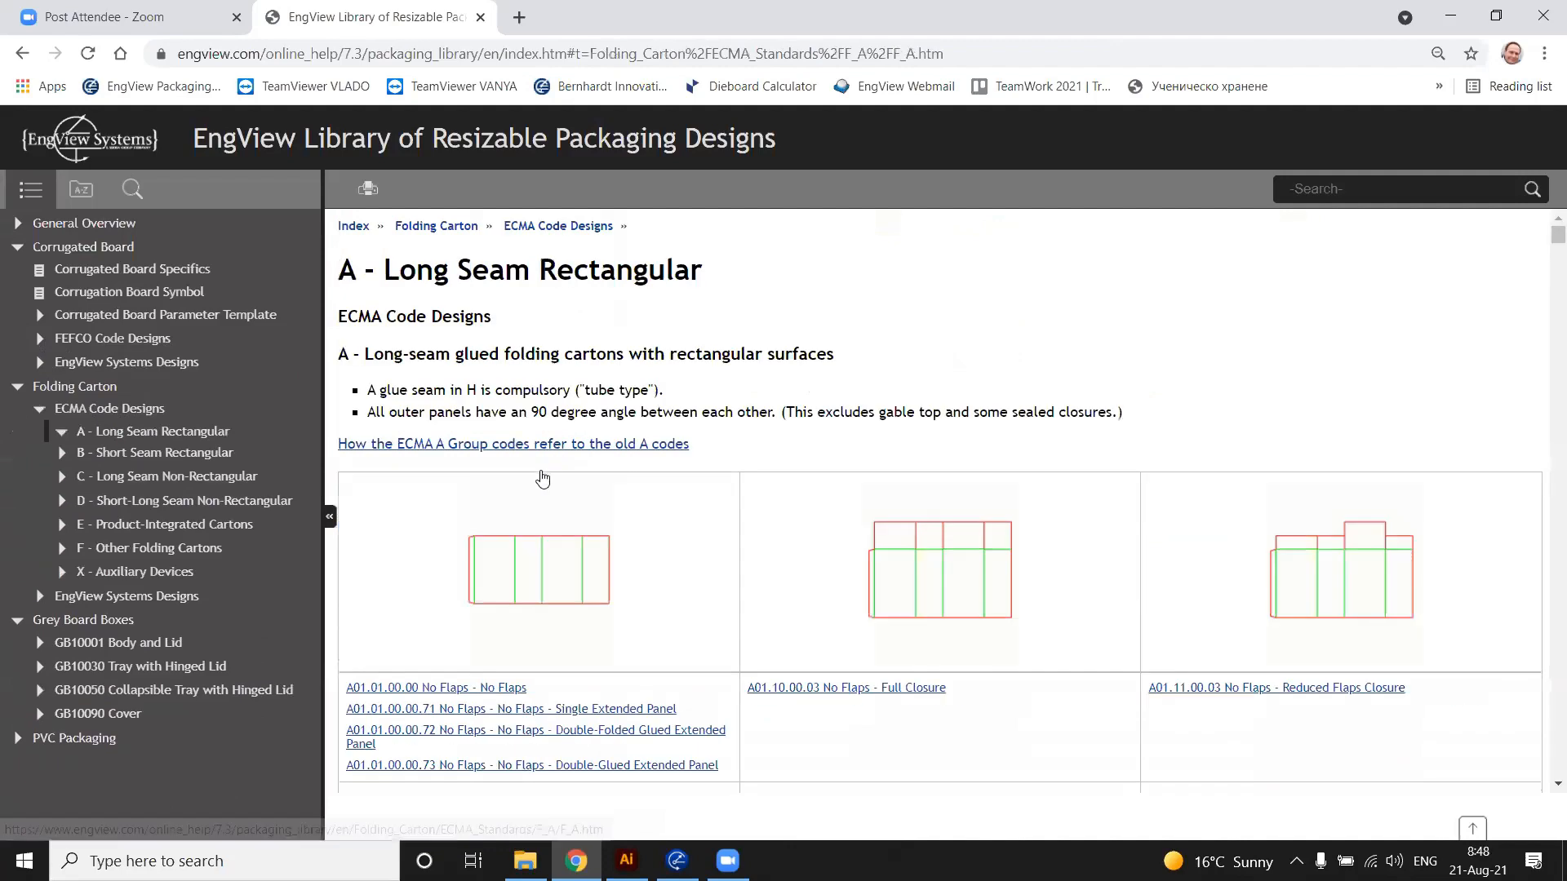
scroll(543, 479, "down", 15)
scroll(604, 438, "up", 14)
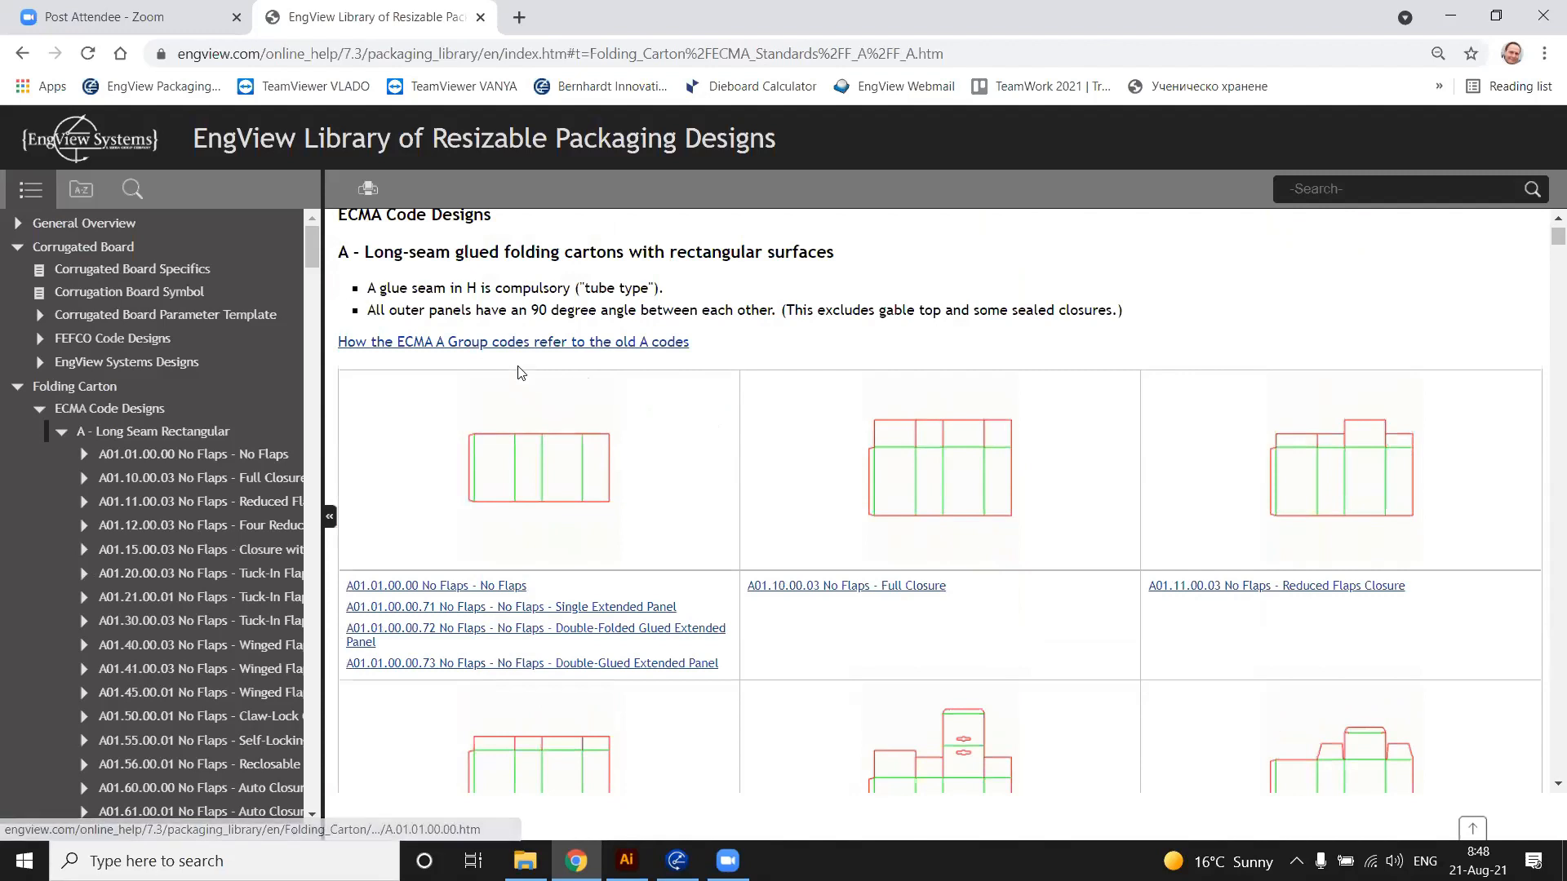
left_click(92, 422)
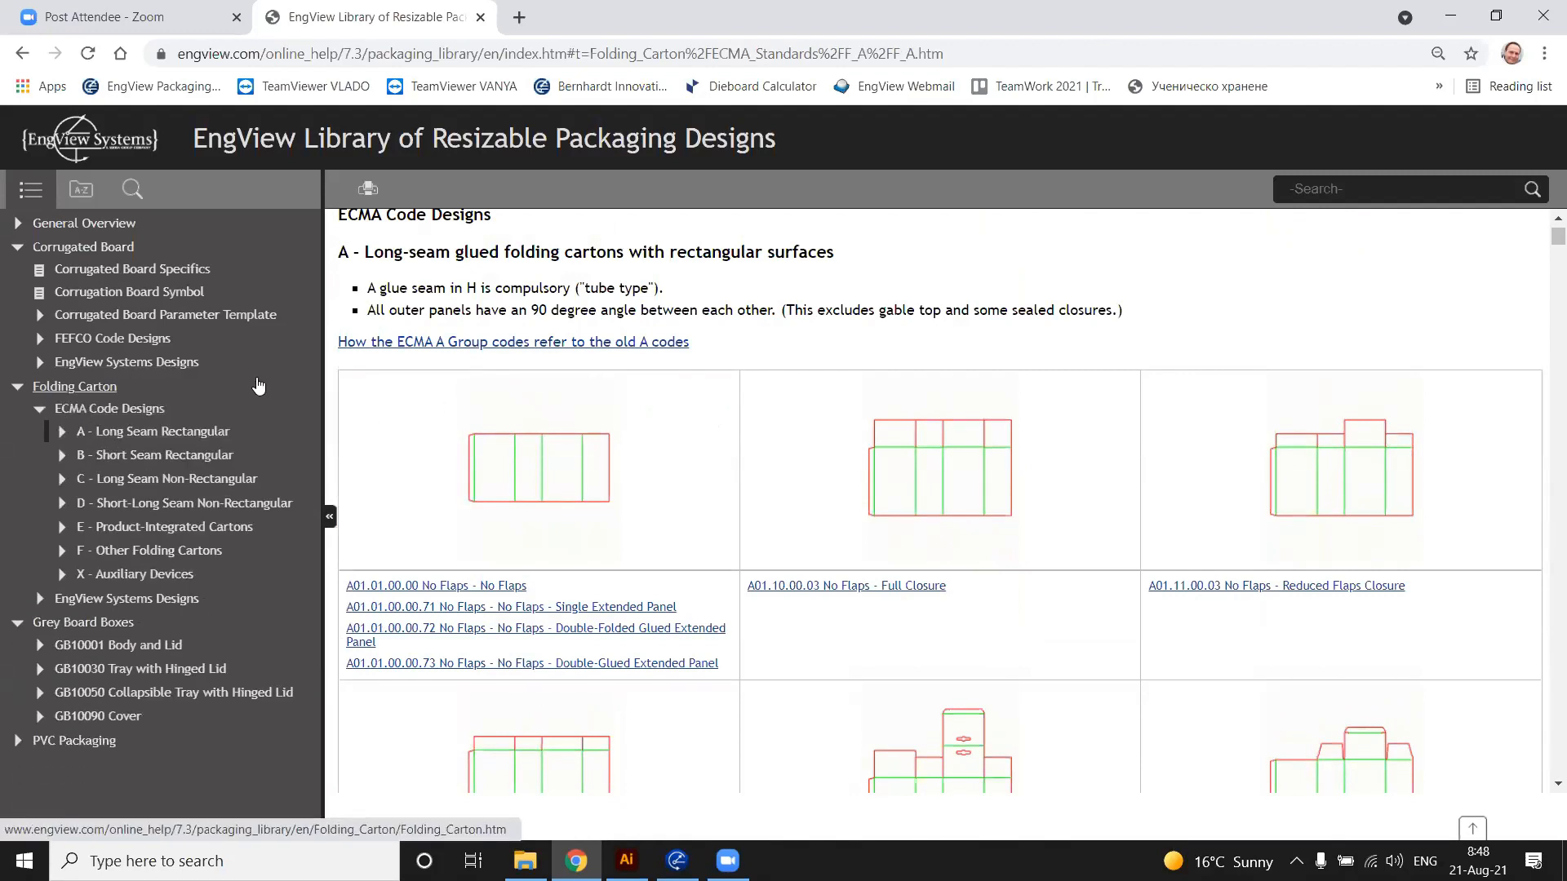
Explore EngView's own corrugated designs down to EVC11 Rectangular under EVC1 Glued Boxes, and collapse the branch
left_click(153, 366)
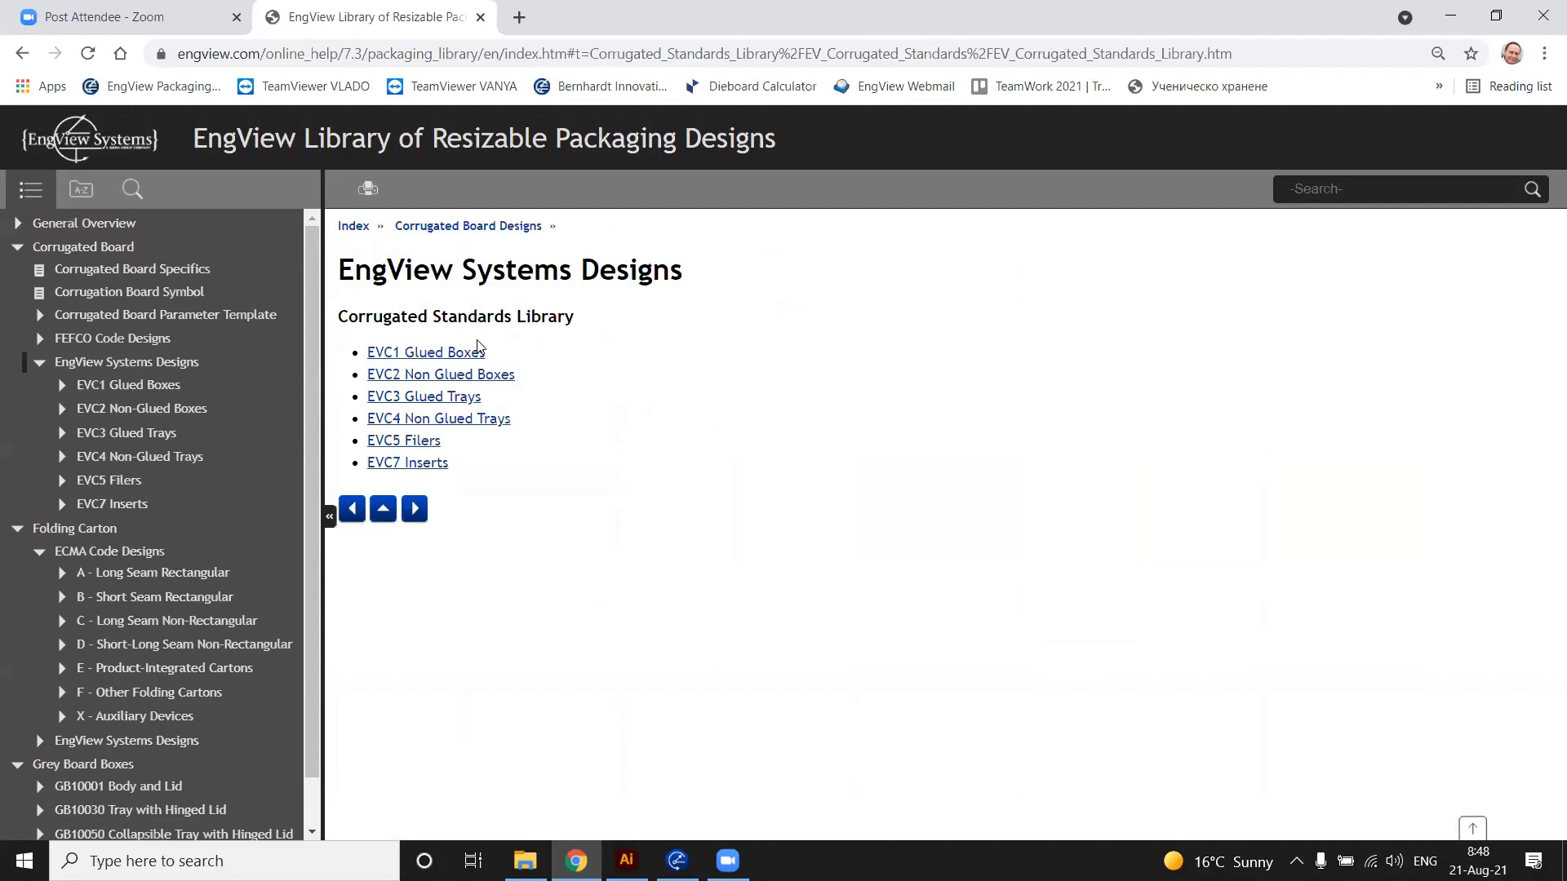
left_click(457, 356)
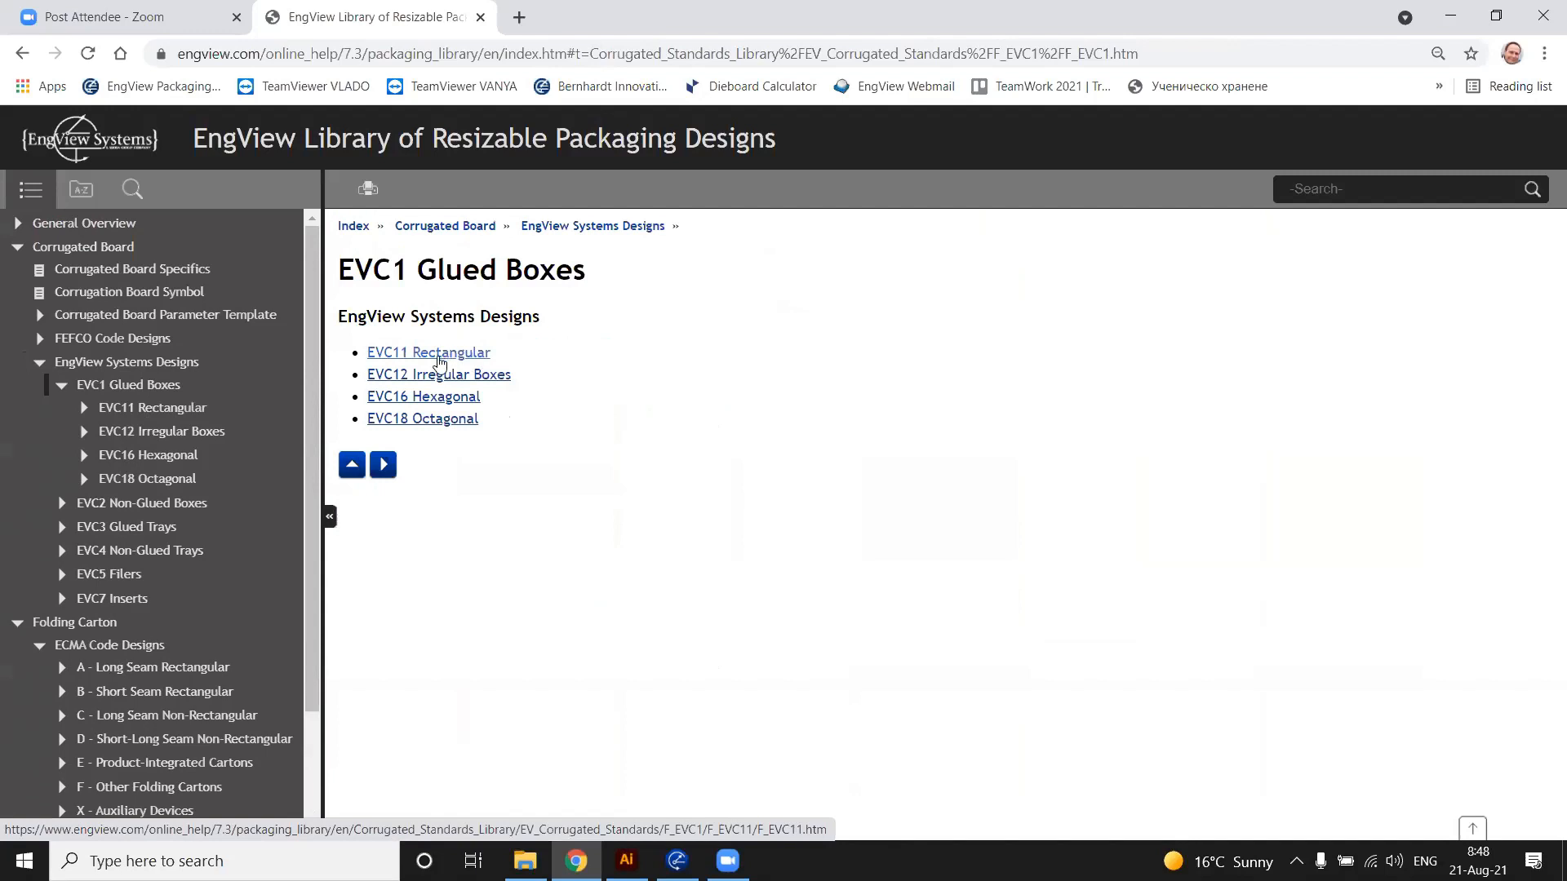
left_click(450, 360)
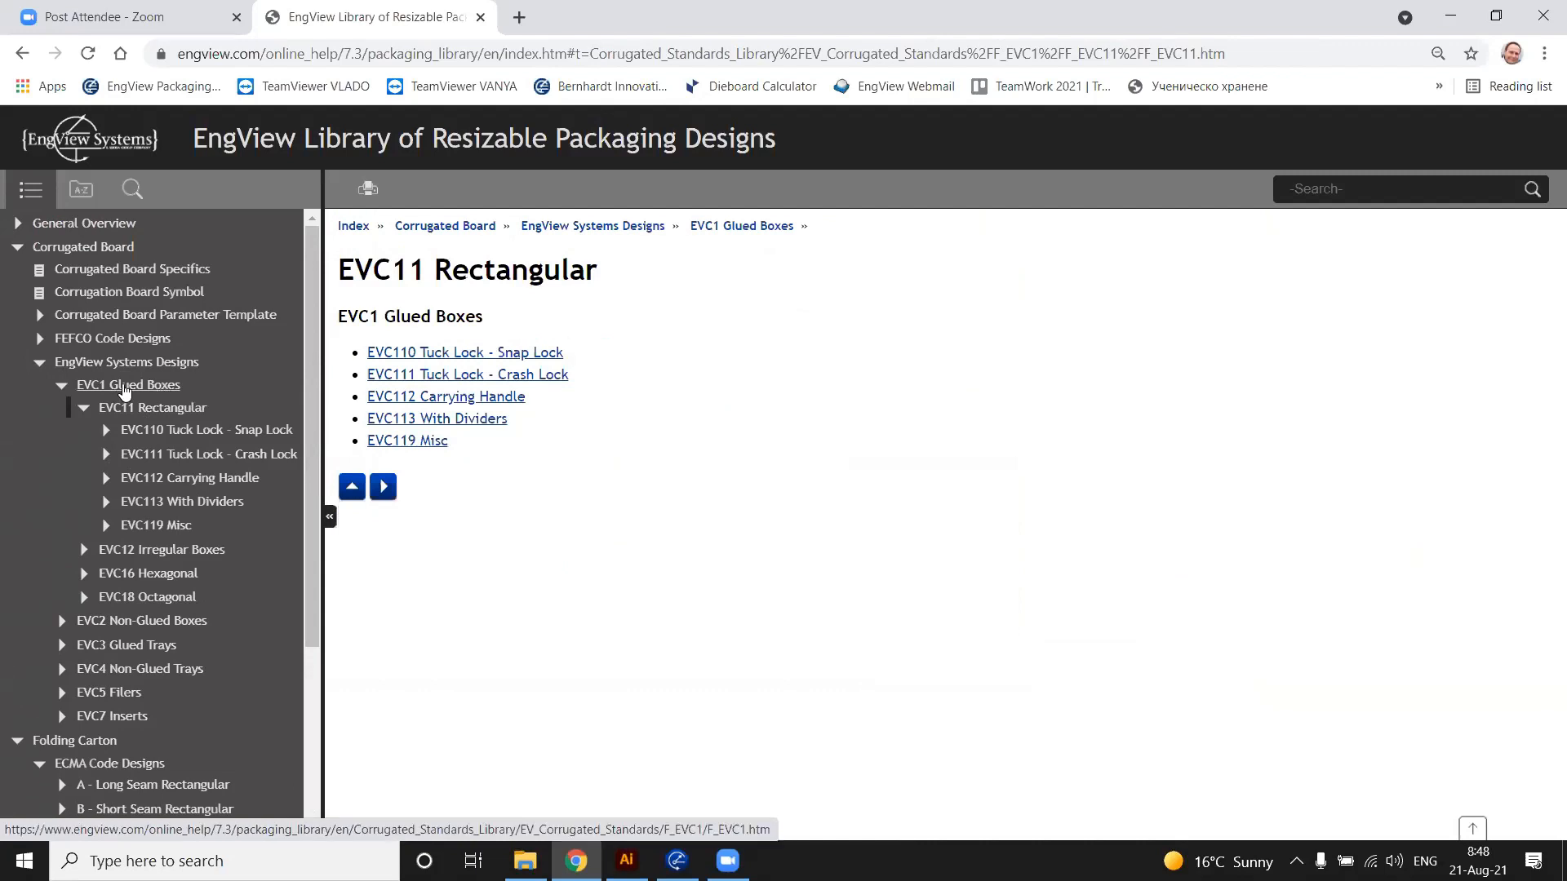
left_click(118, 388)
left_click(40, 364)
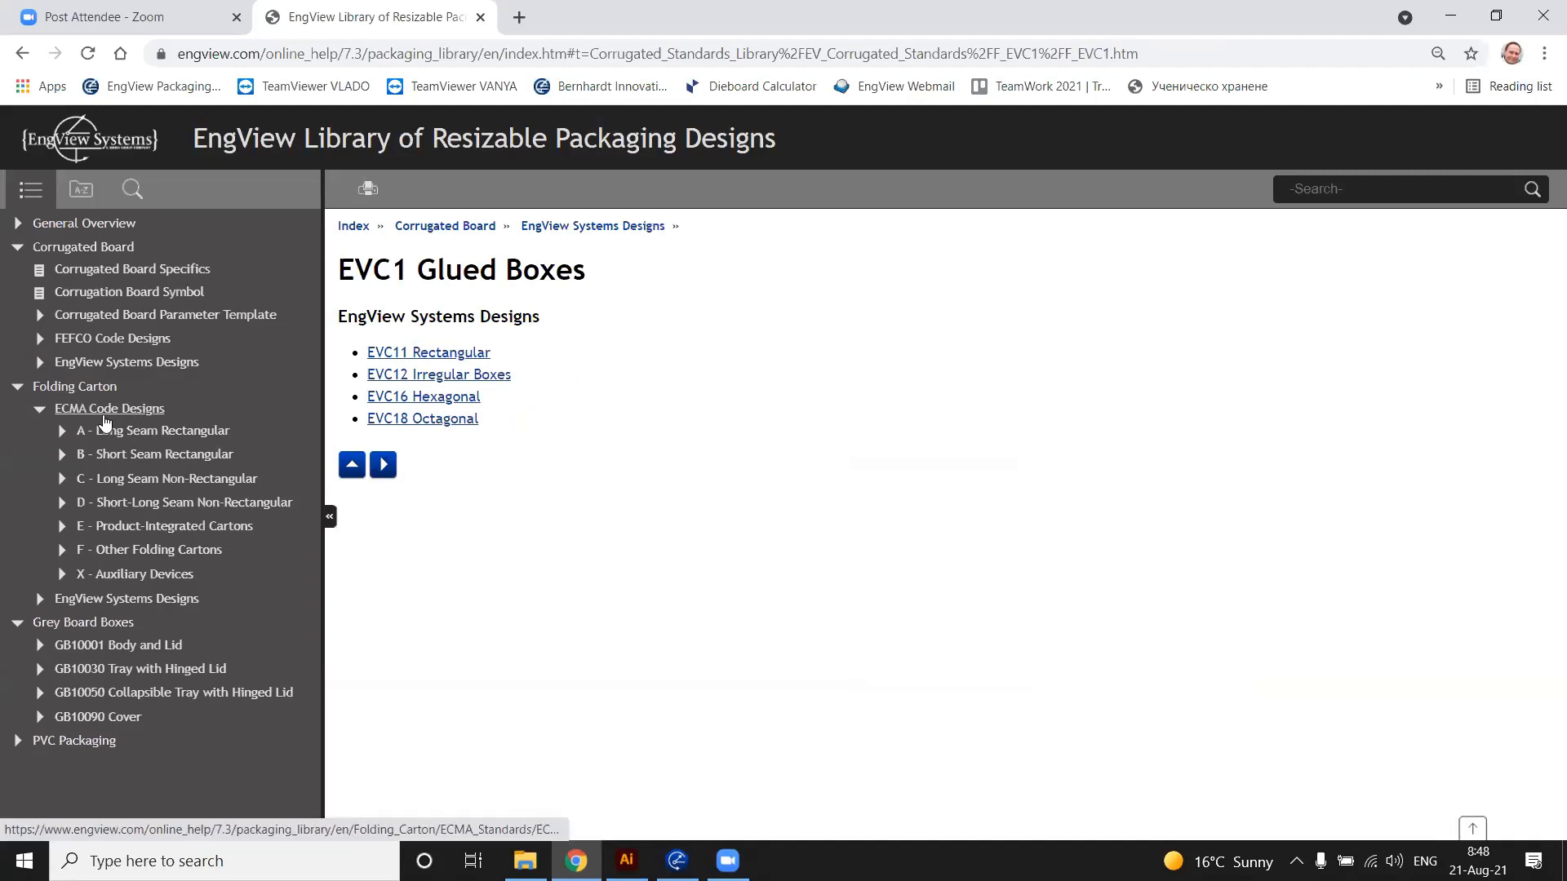
Compare the ECMA Code Designs groups with the FEFCO 0200 Slotted Containers, and collapse the slotted container list
left_click(98, 413)
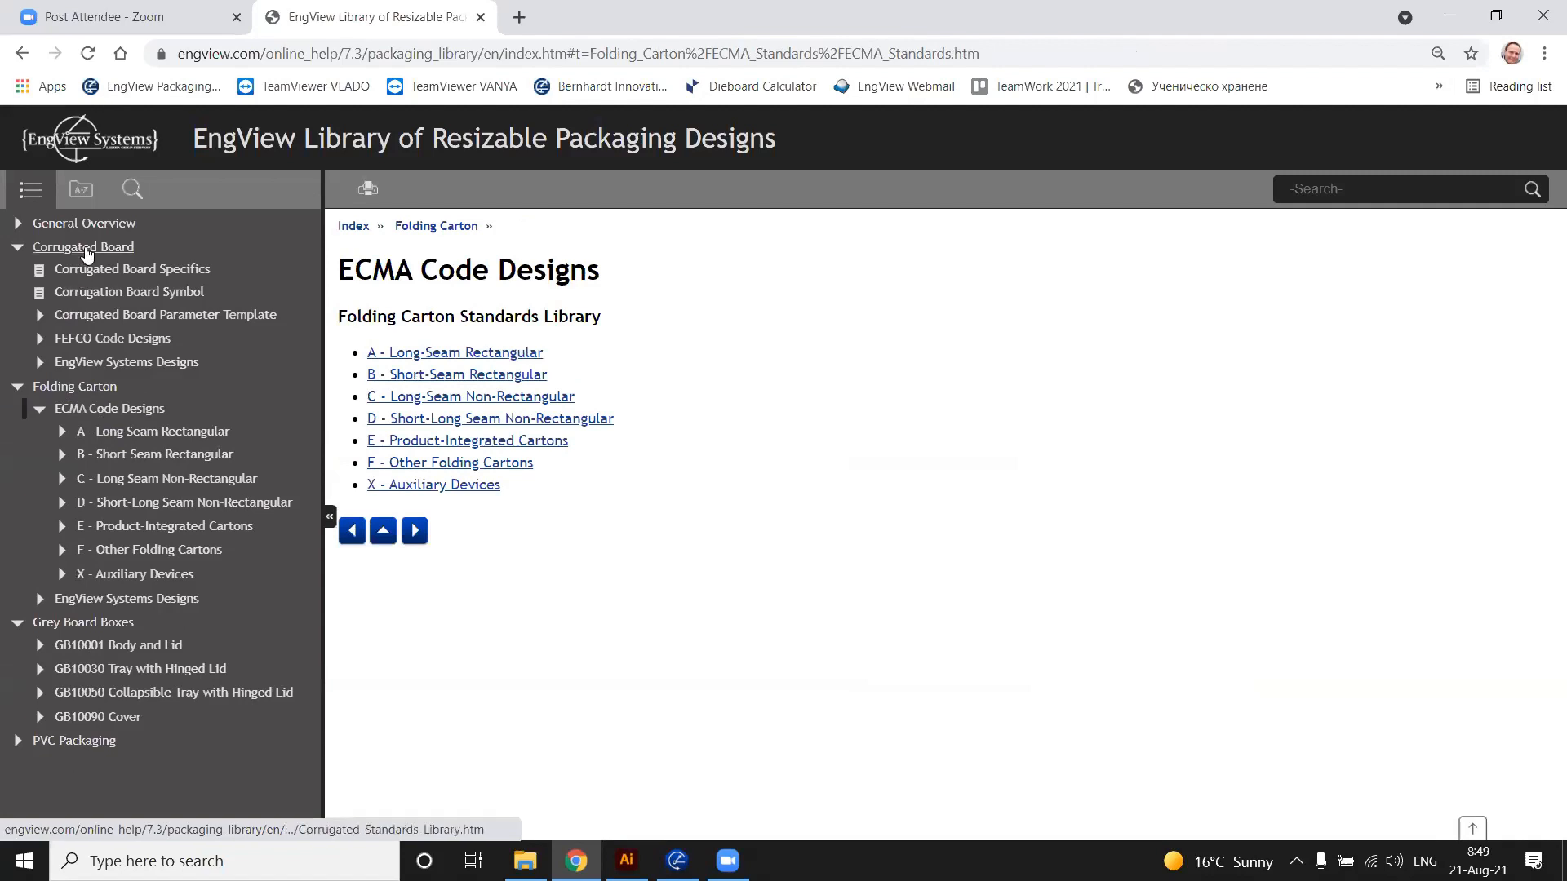
left_click(87, 249)
left_click(98, 338)
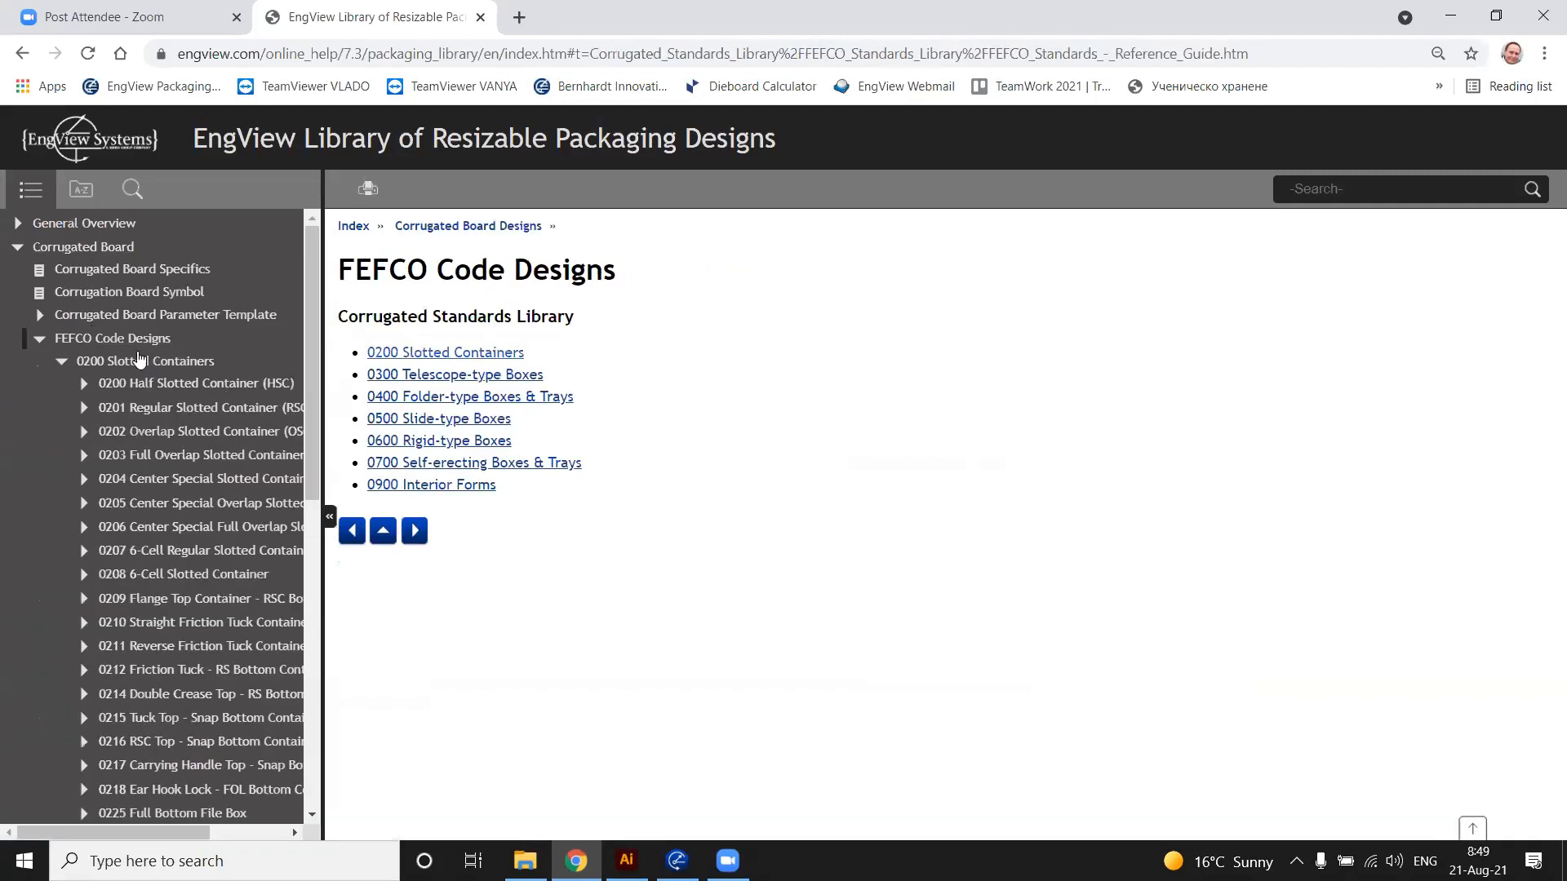
left_click(209, 367)
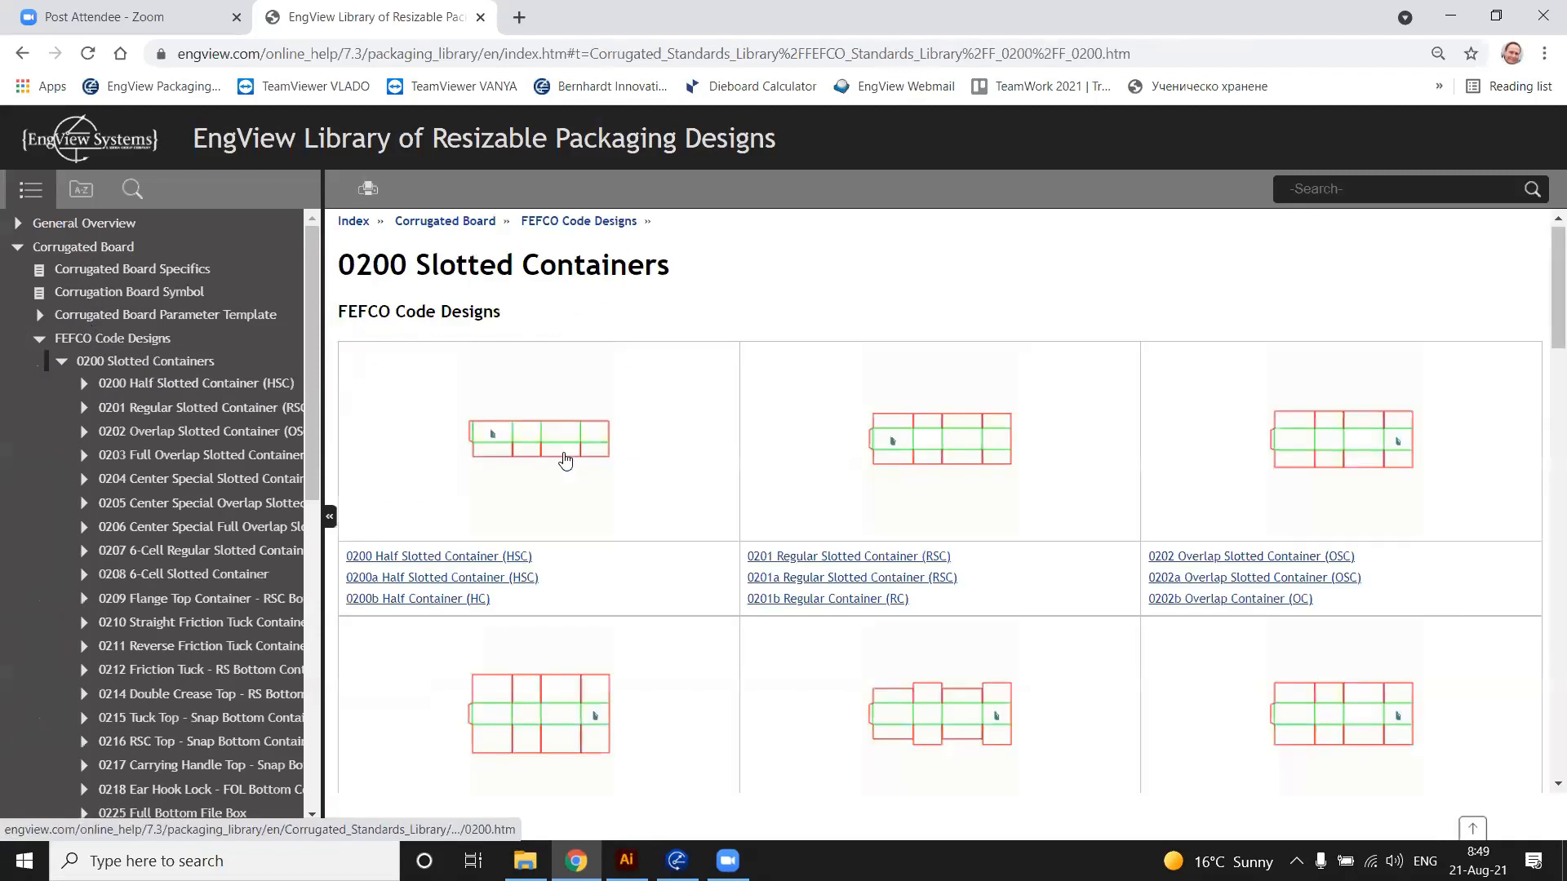
scroll(565, 459, "down", 10)
scroll(565, 459, "down", 2)
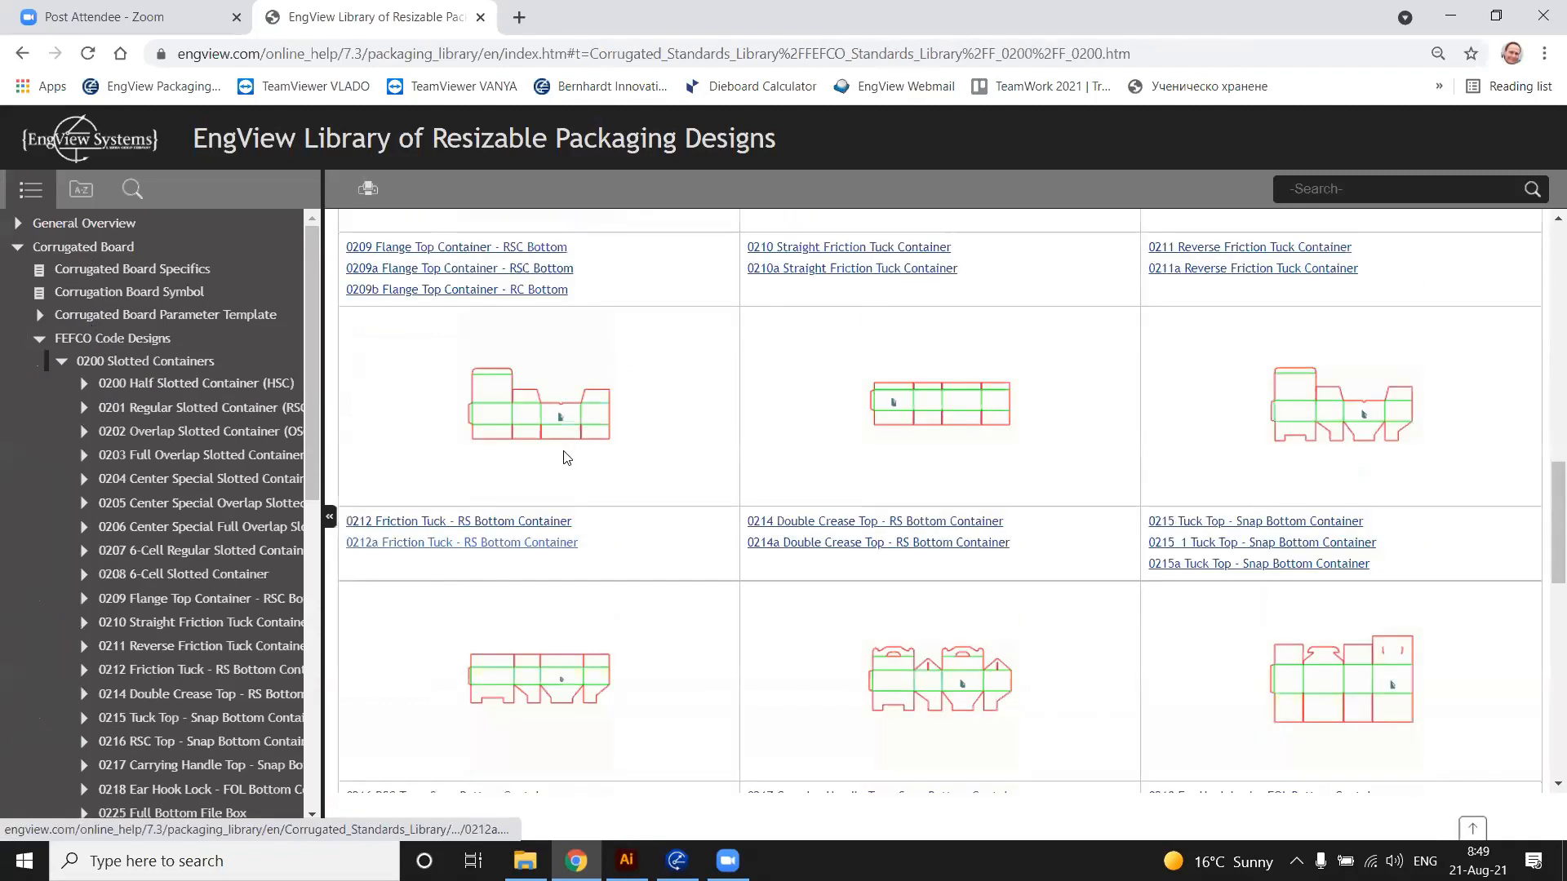
scroll(565, 458, "up", 5)
left_click(61, 360)
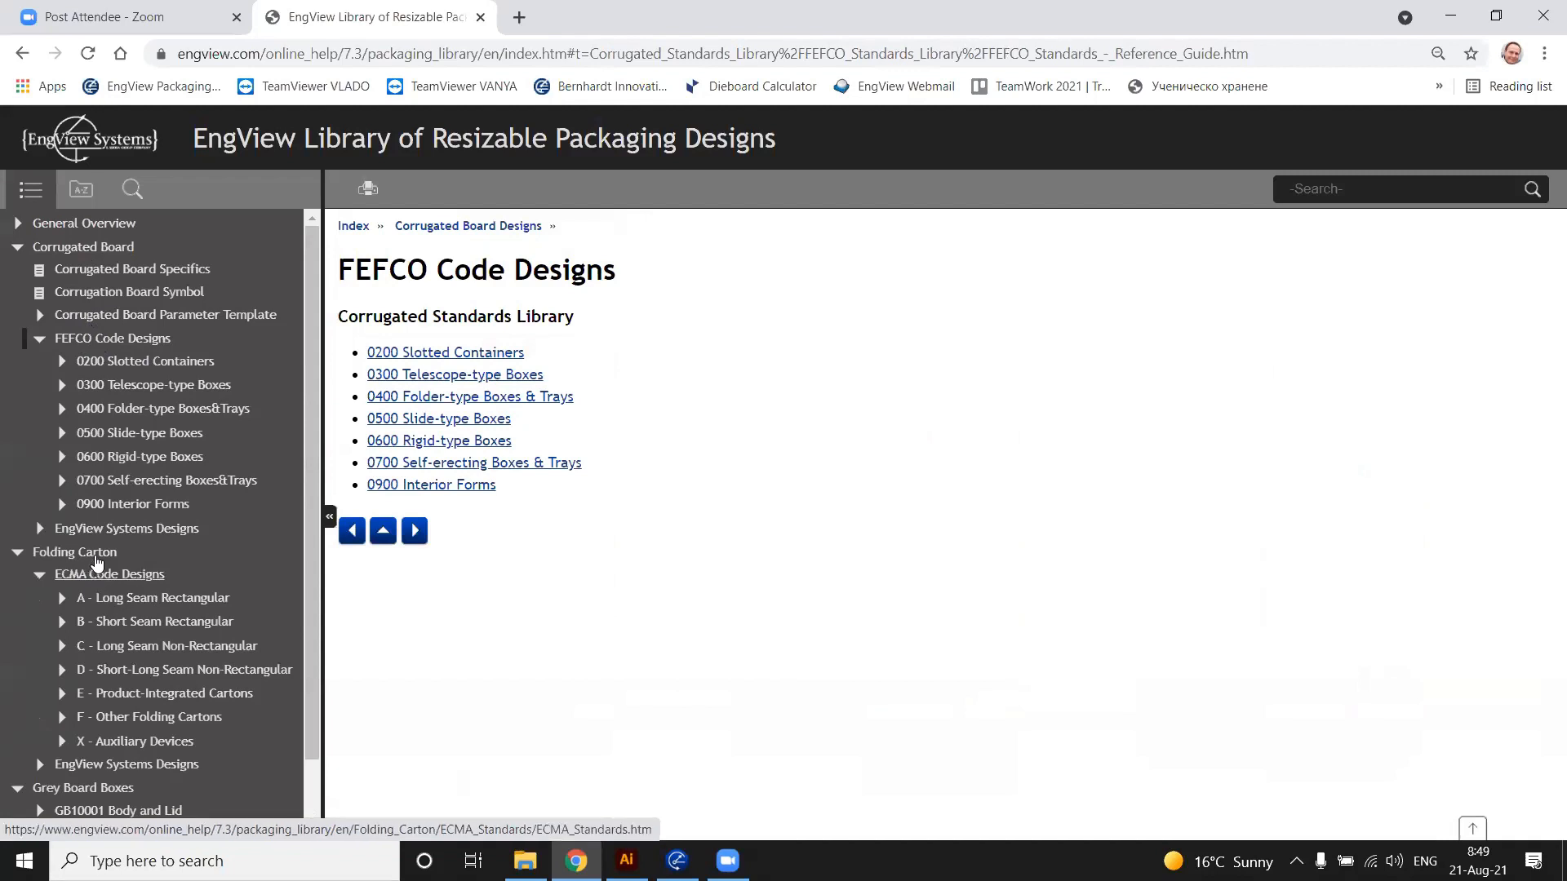
Collapse the FEFCO and ECMA branches and open EVF110 Tuck Lock - Tuck Lock from EngView's rectangular glued folding cartons
left_click(88, 553)
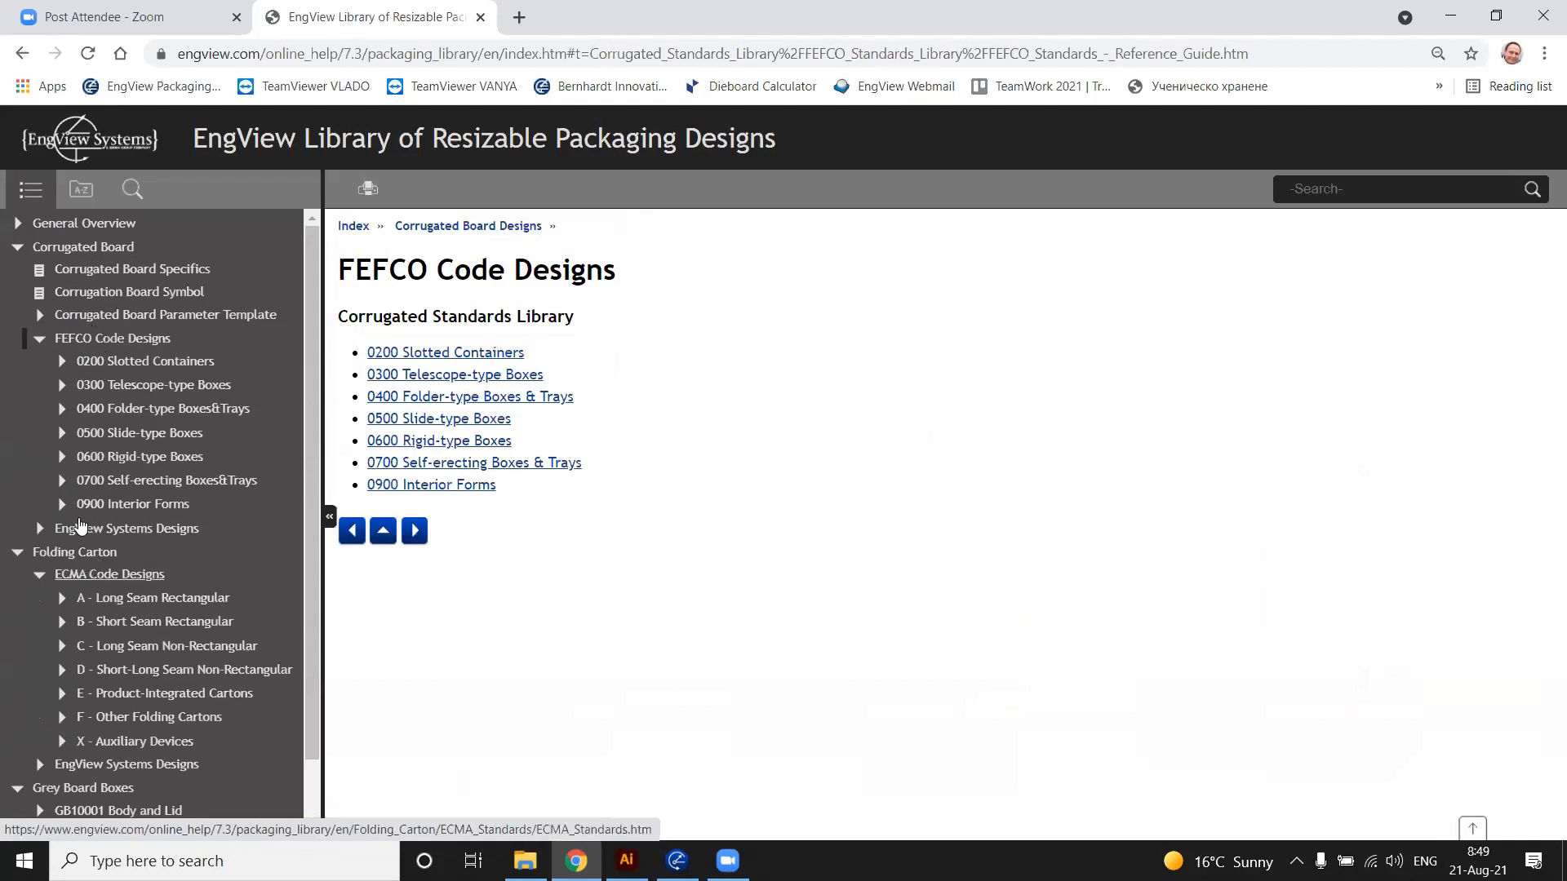
left_click(39, 339)
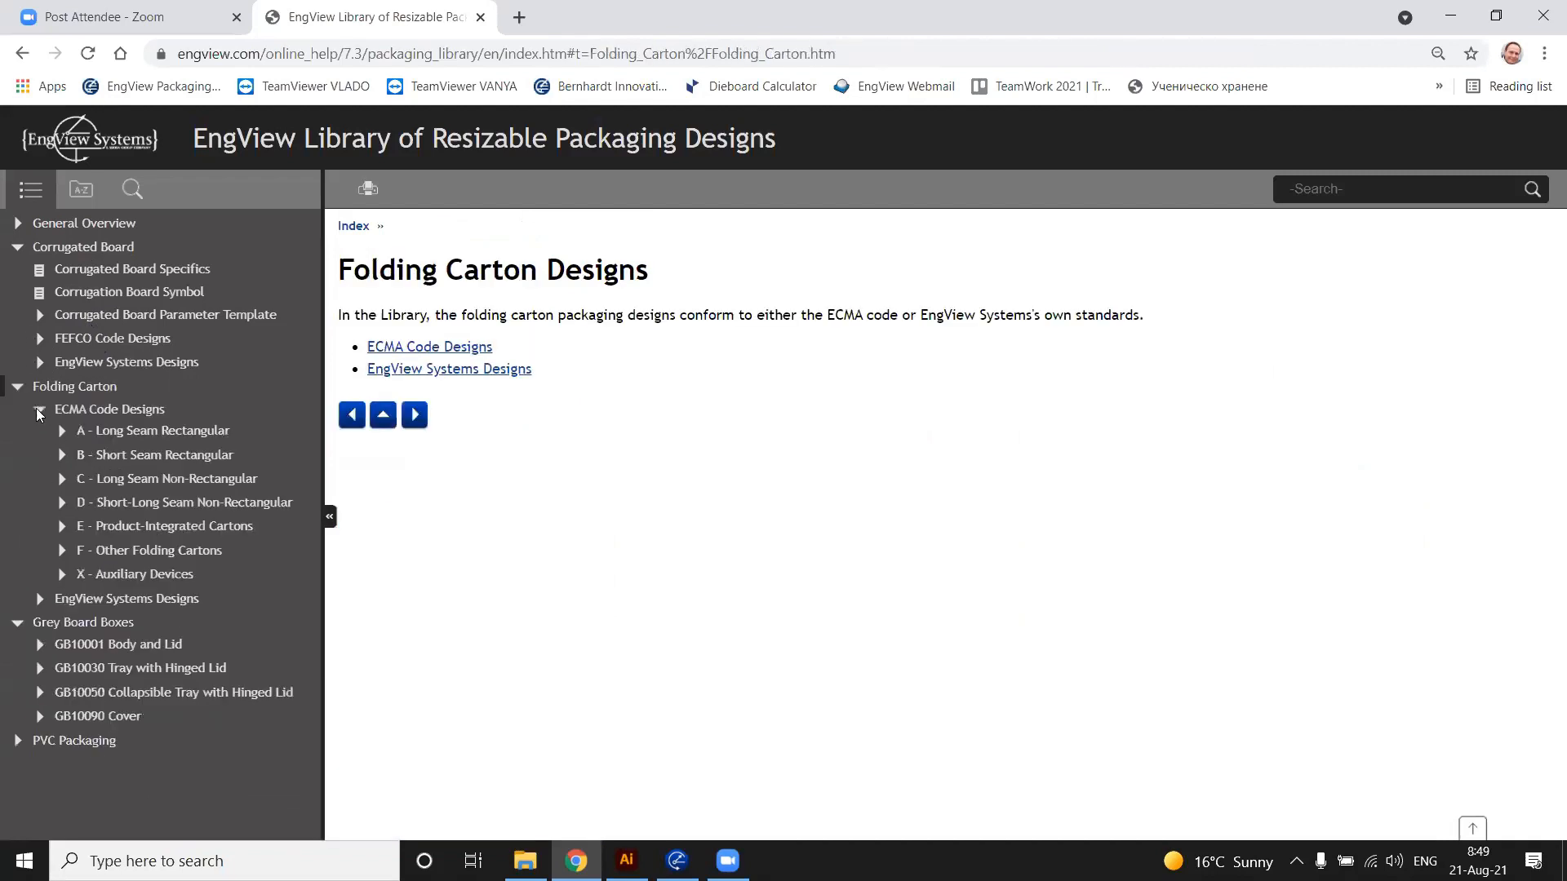
left_click(36, 413)
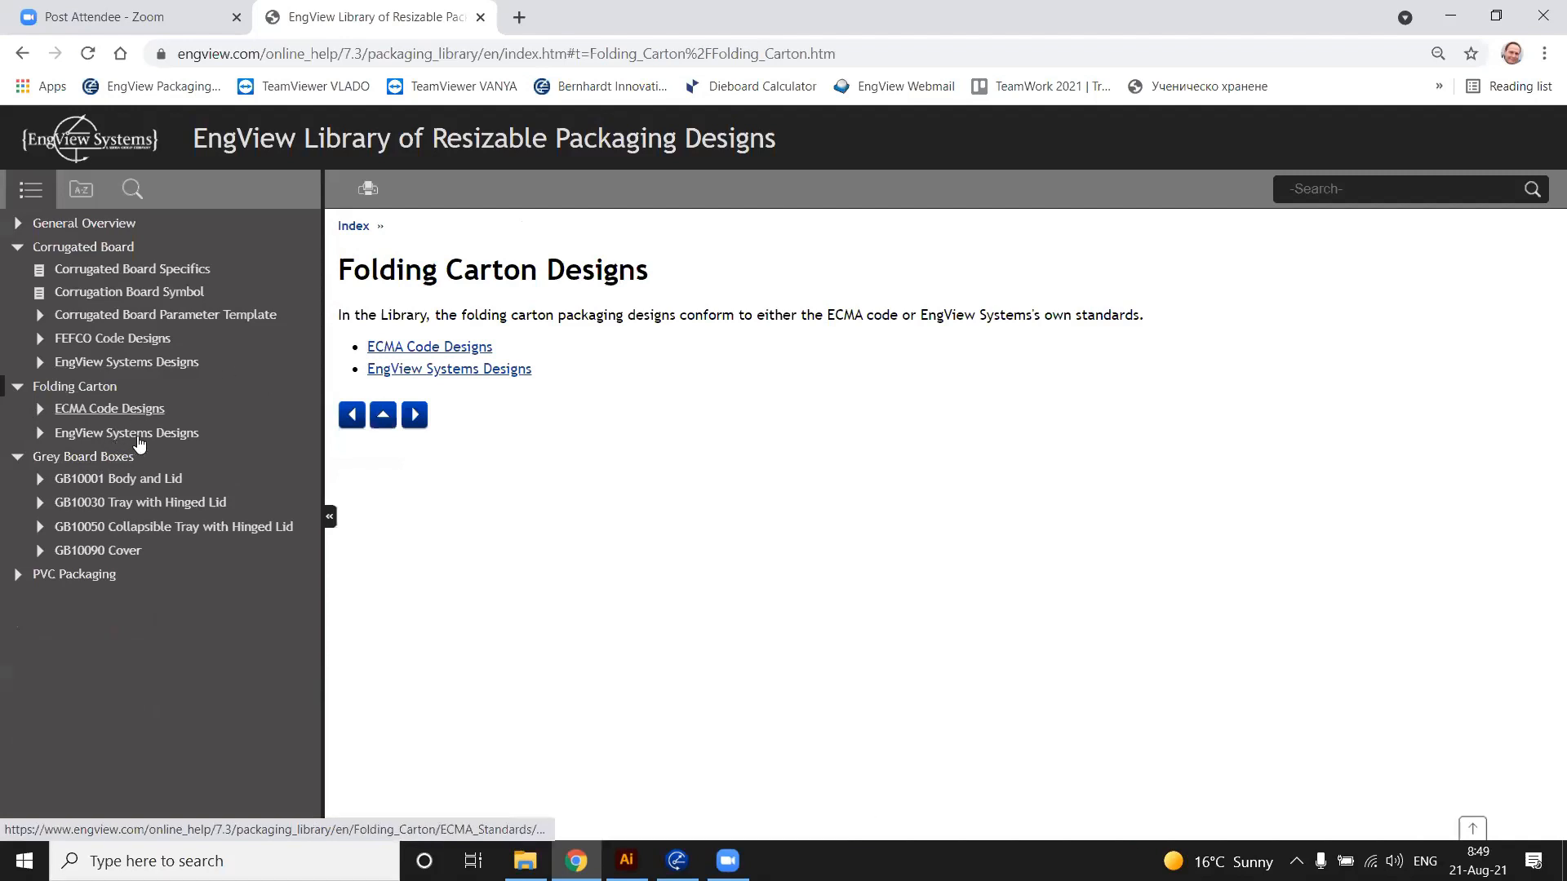
left_click(147, 446)
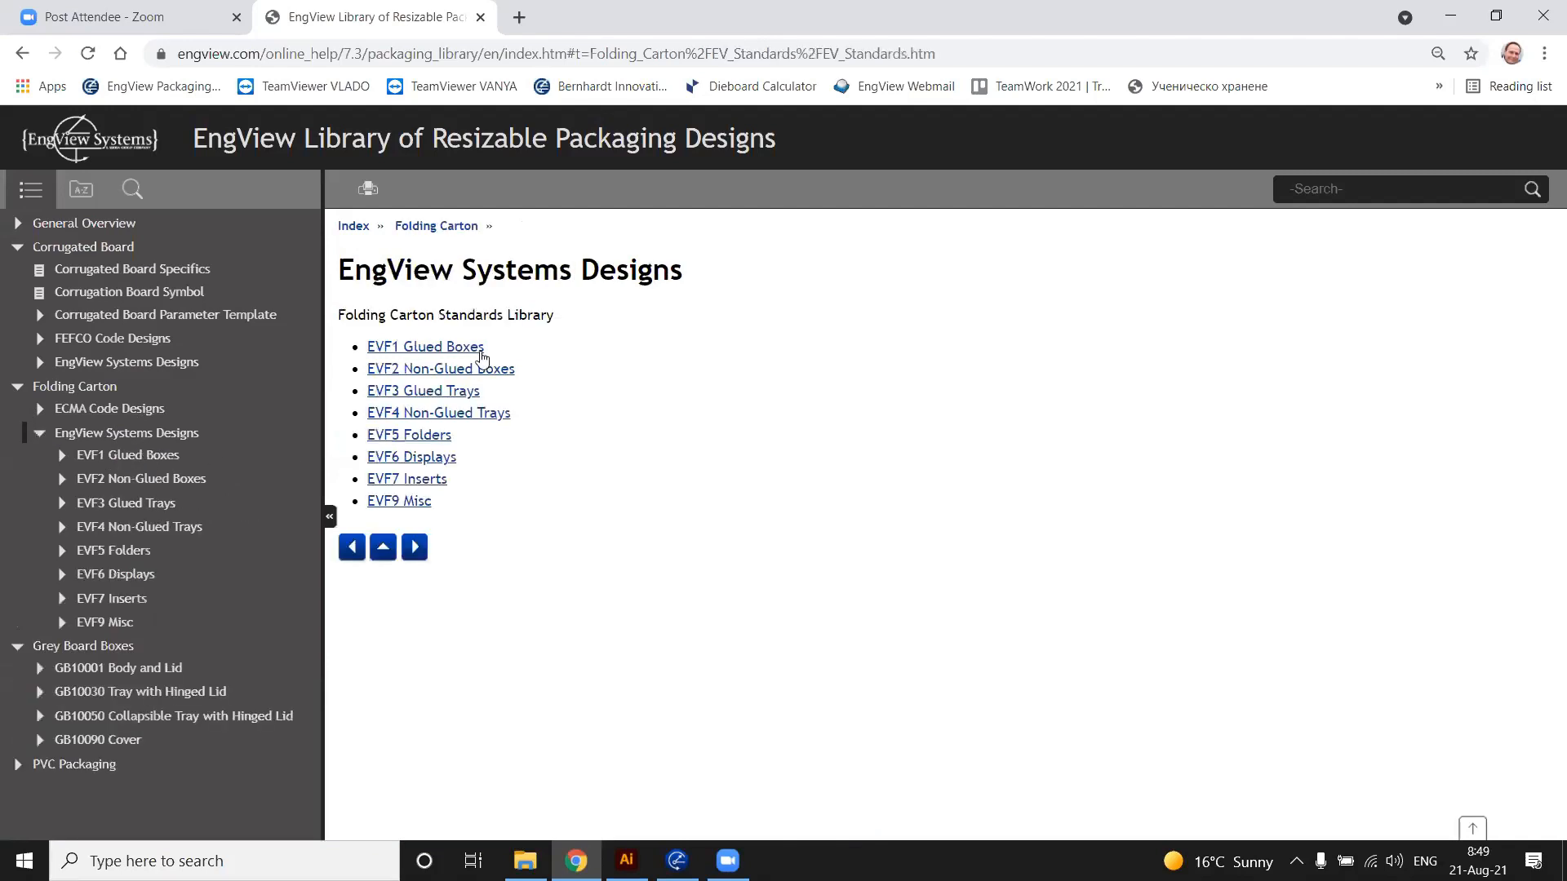
left_click(441, 348)
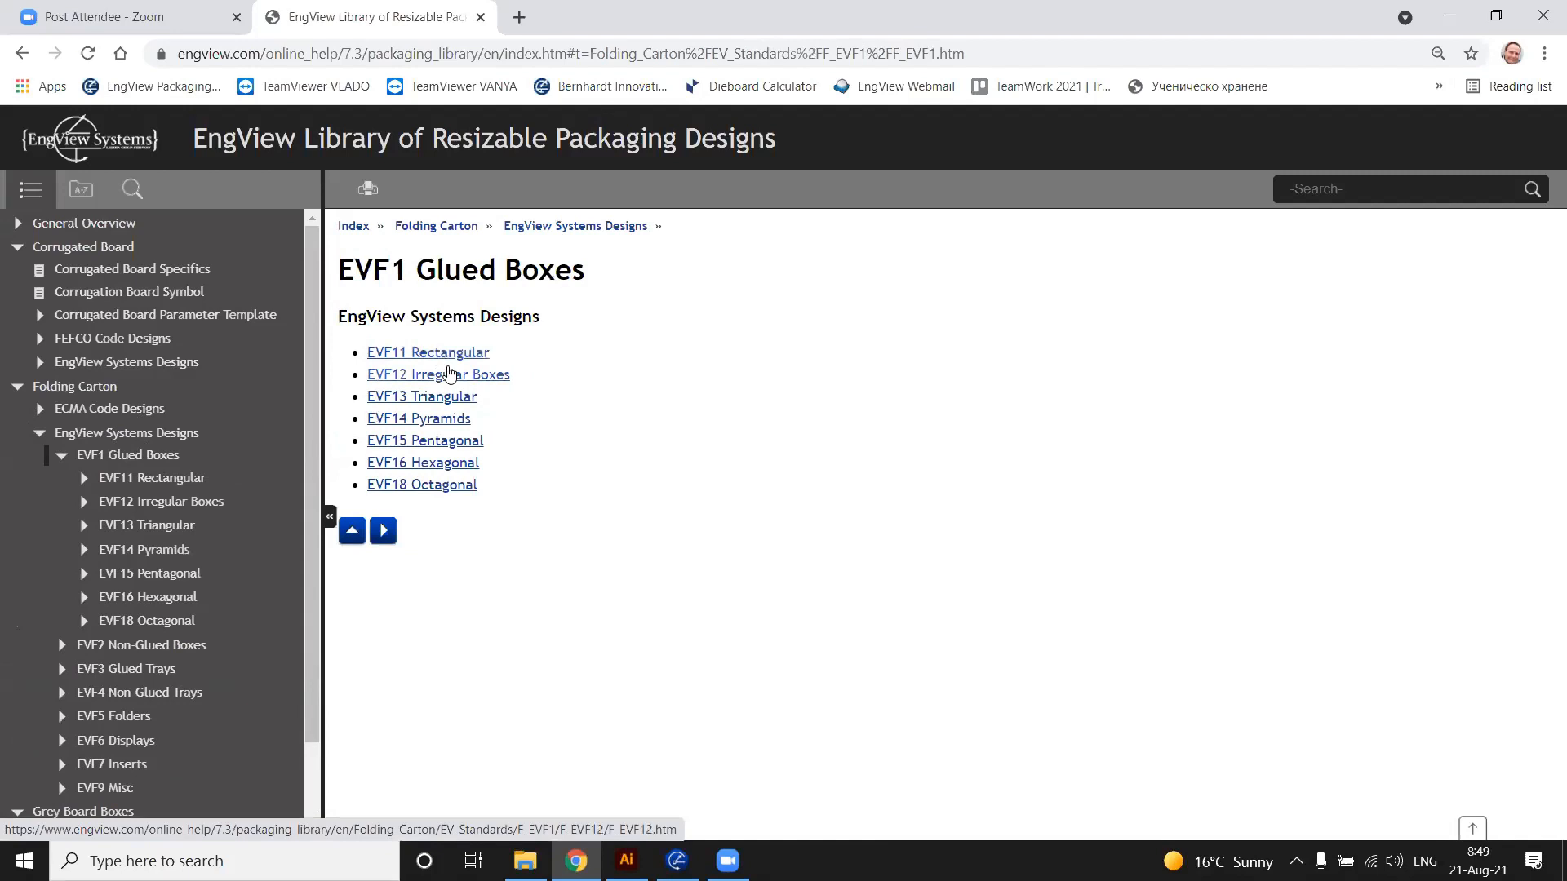
left_click(465, 355)
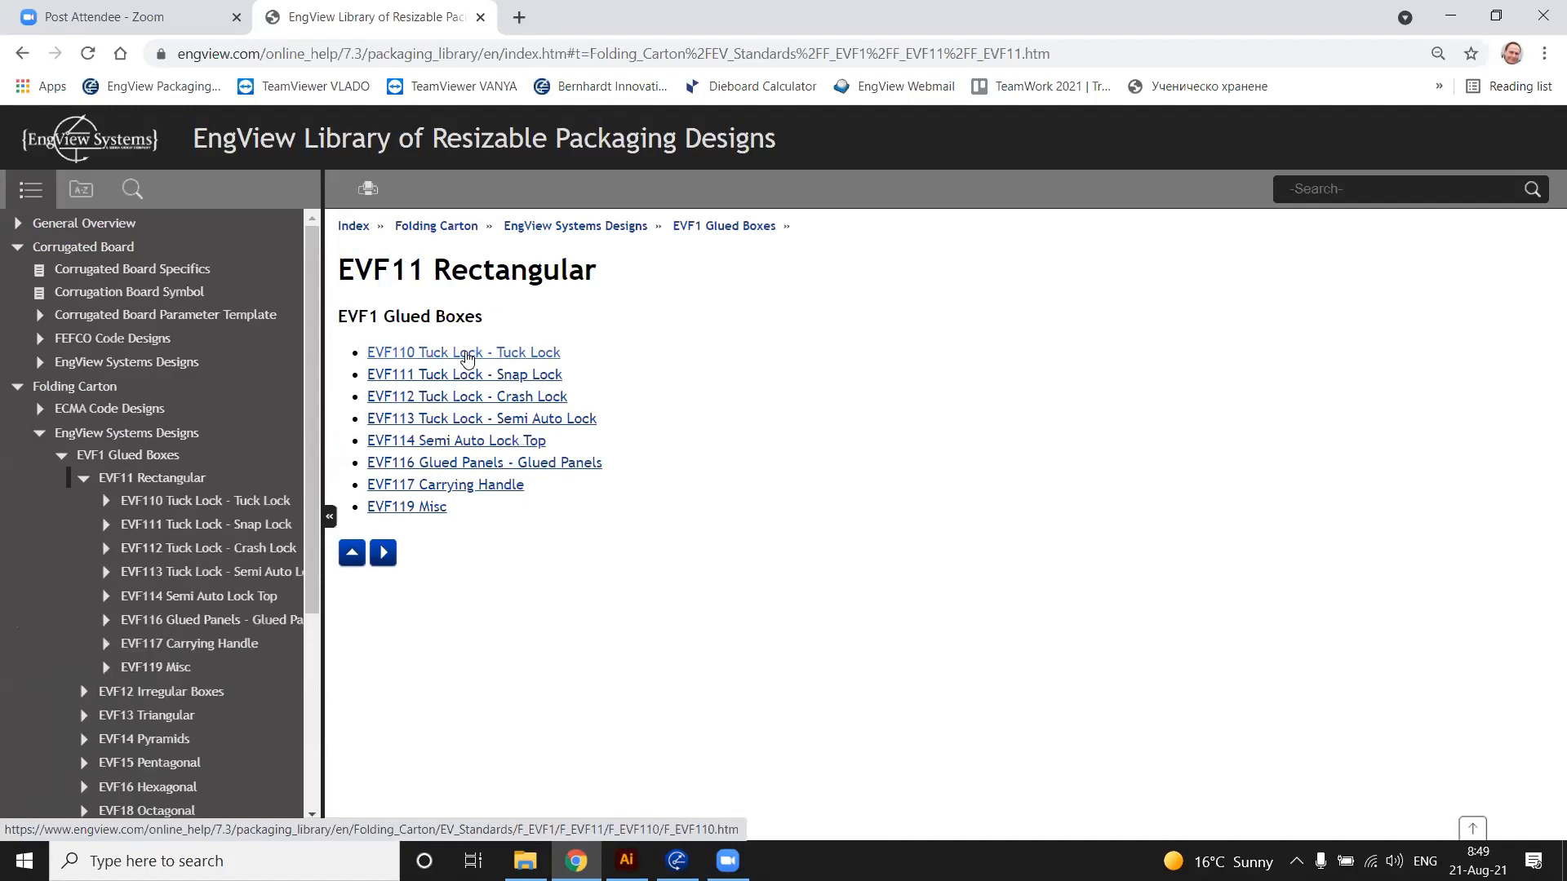
left_click(482, 358)
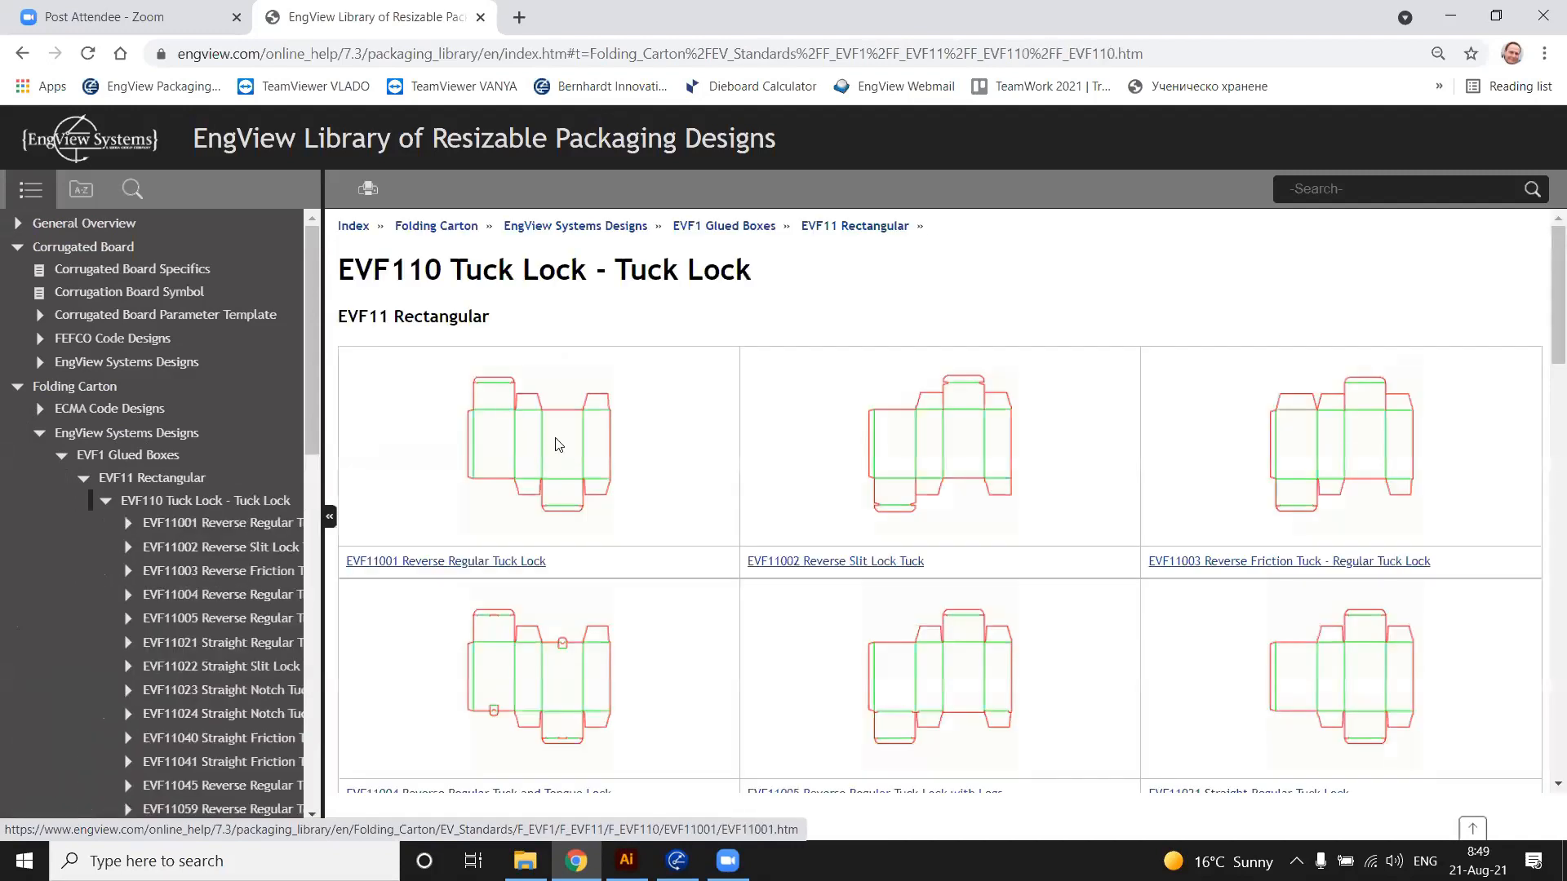
Open the EVF11001 Reverse Regular Tuck Lock design and examine its 2D and 3D representations and parameter list
left_click(560, 446)
scroll(776, 405, "down", 2)
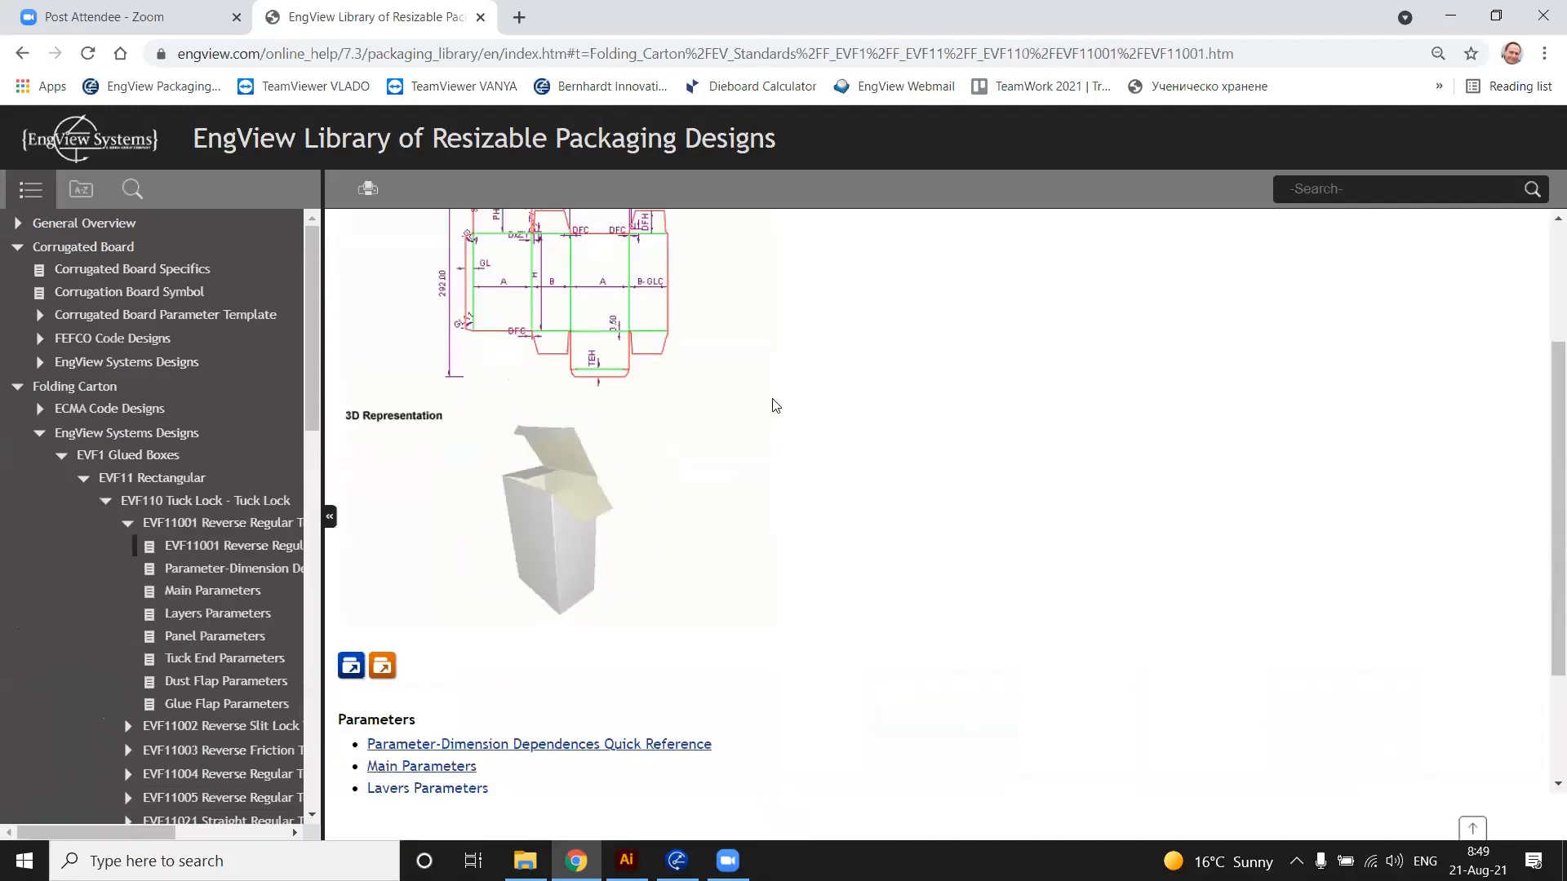
scroll(776, 406, "up", 1)
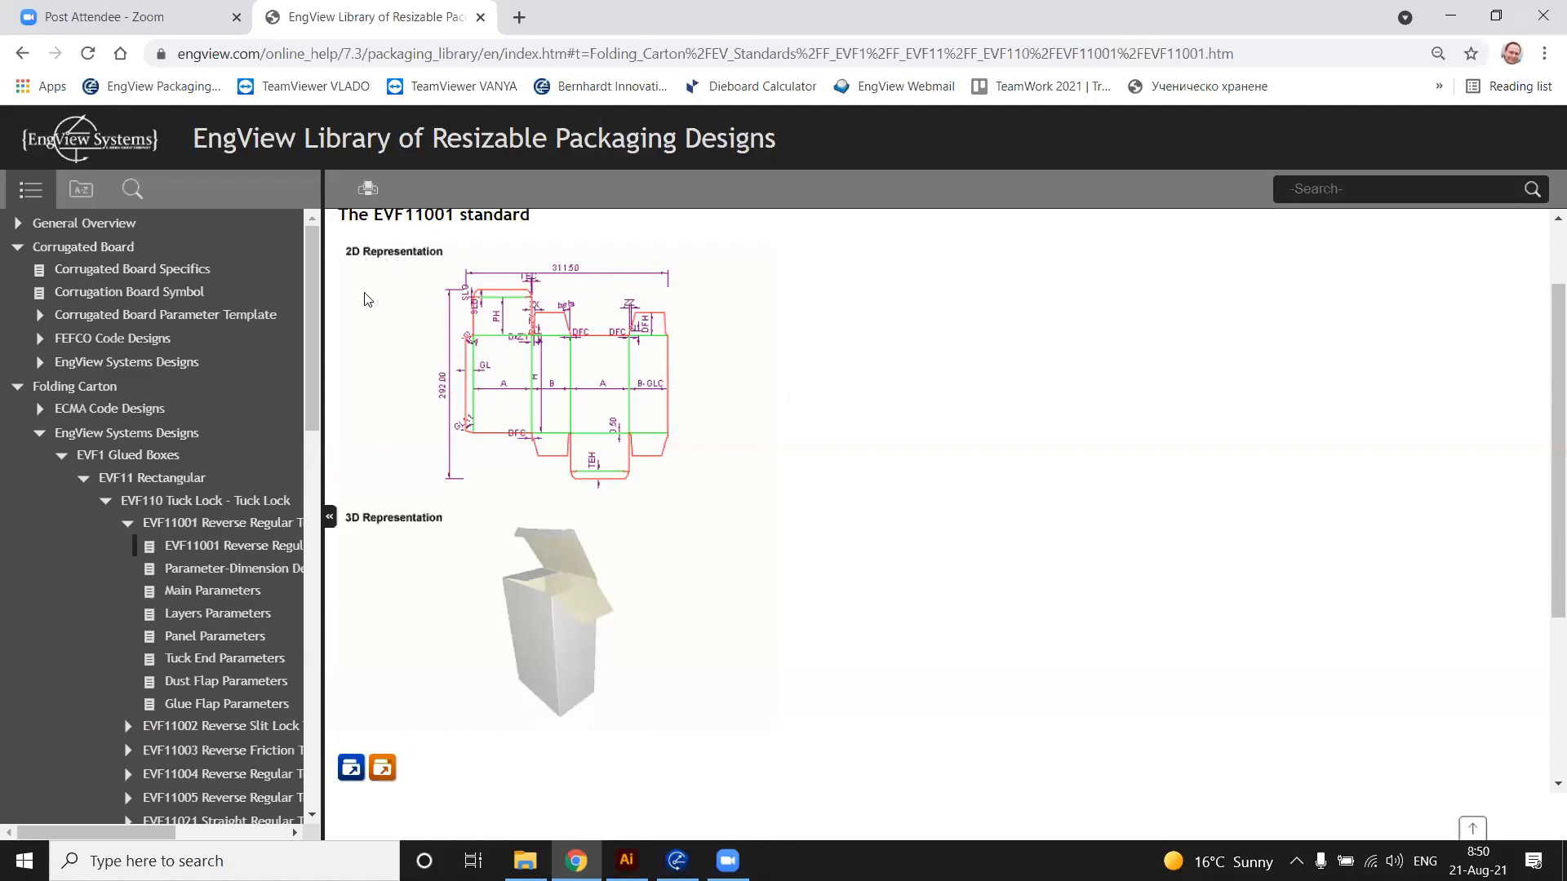
scroll(494, 529, "down", 2)
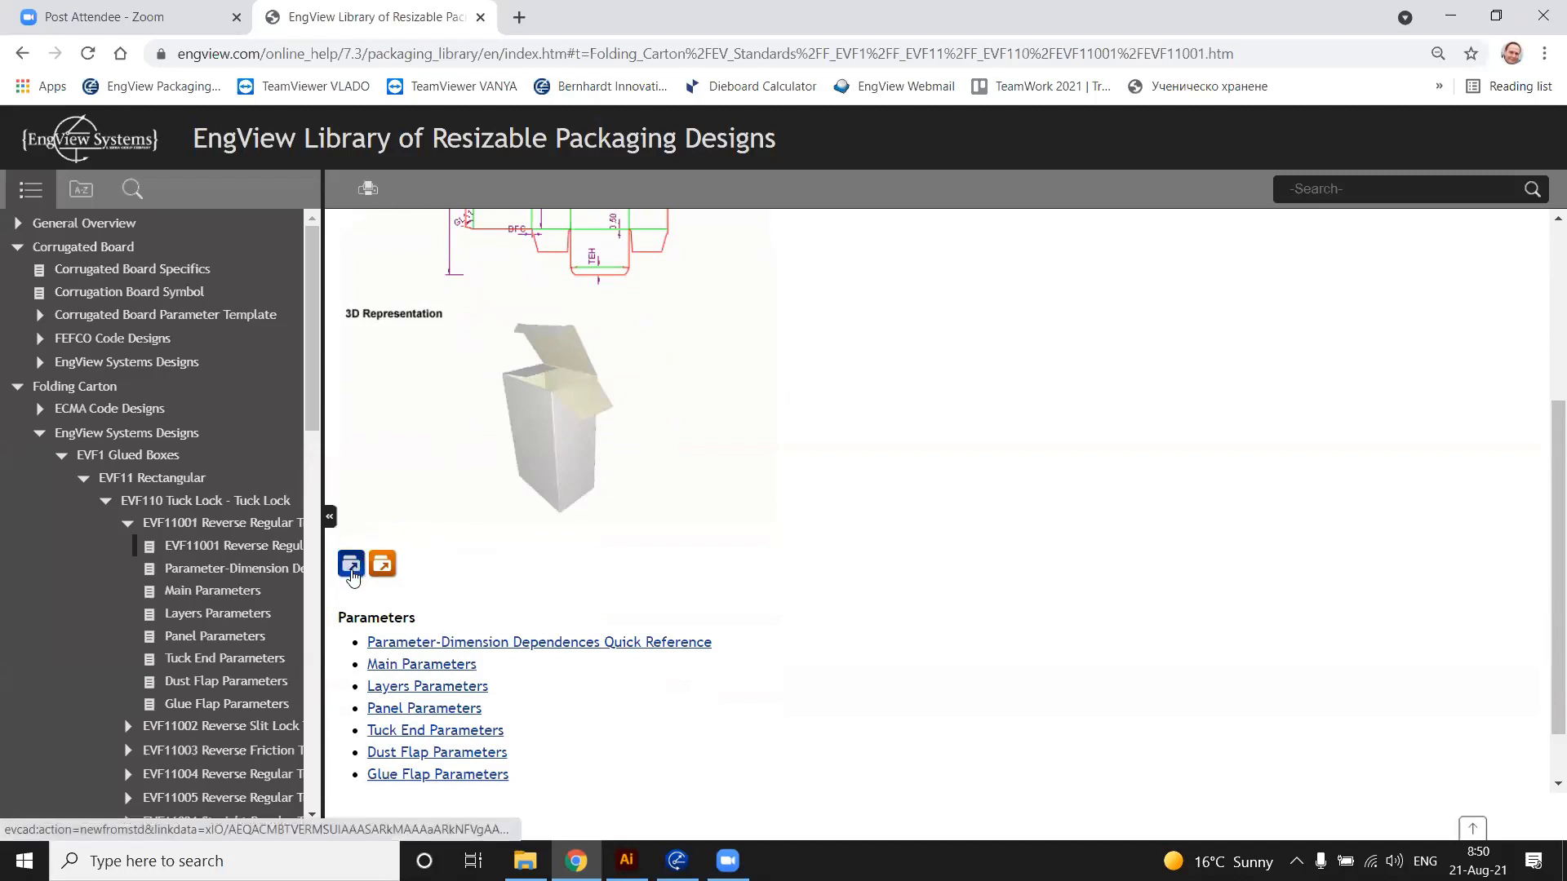
Open the EVF11001 Reverse Regular Tuck Lock standard from the library in EngView Package & Display Designer and examine its 3D model
left_click(353, 579)
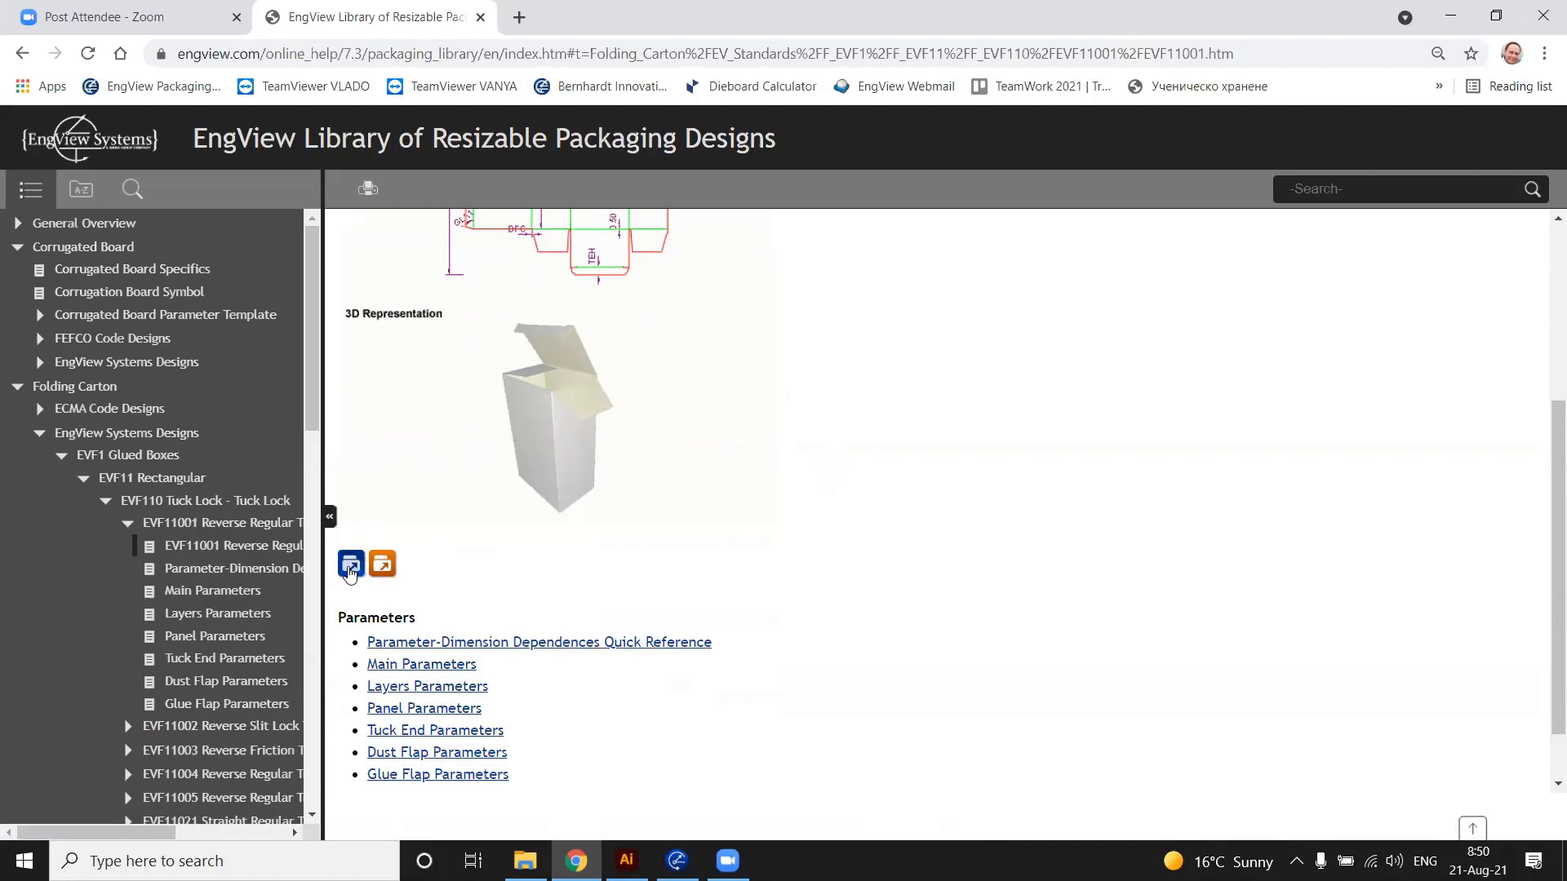
left_click(351, 571)
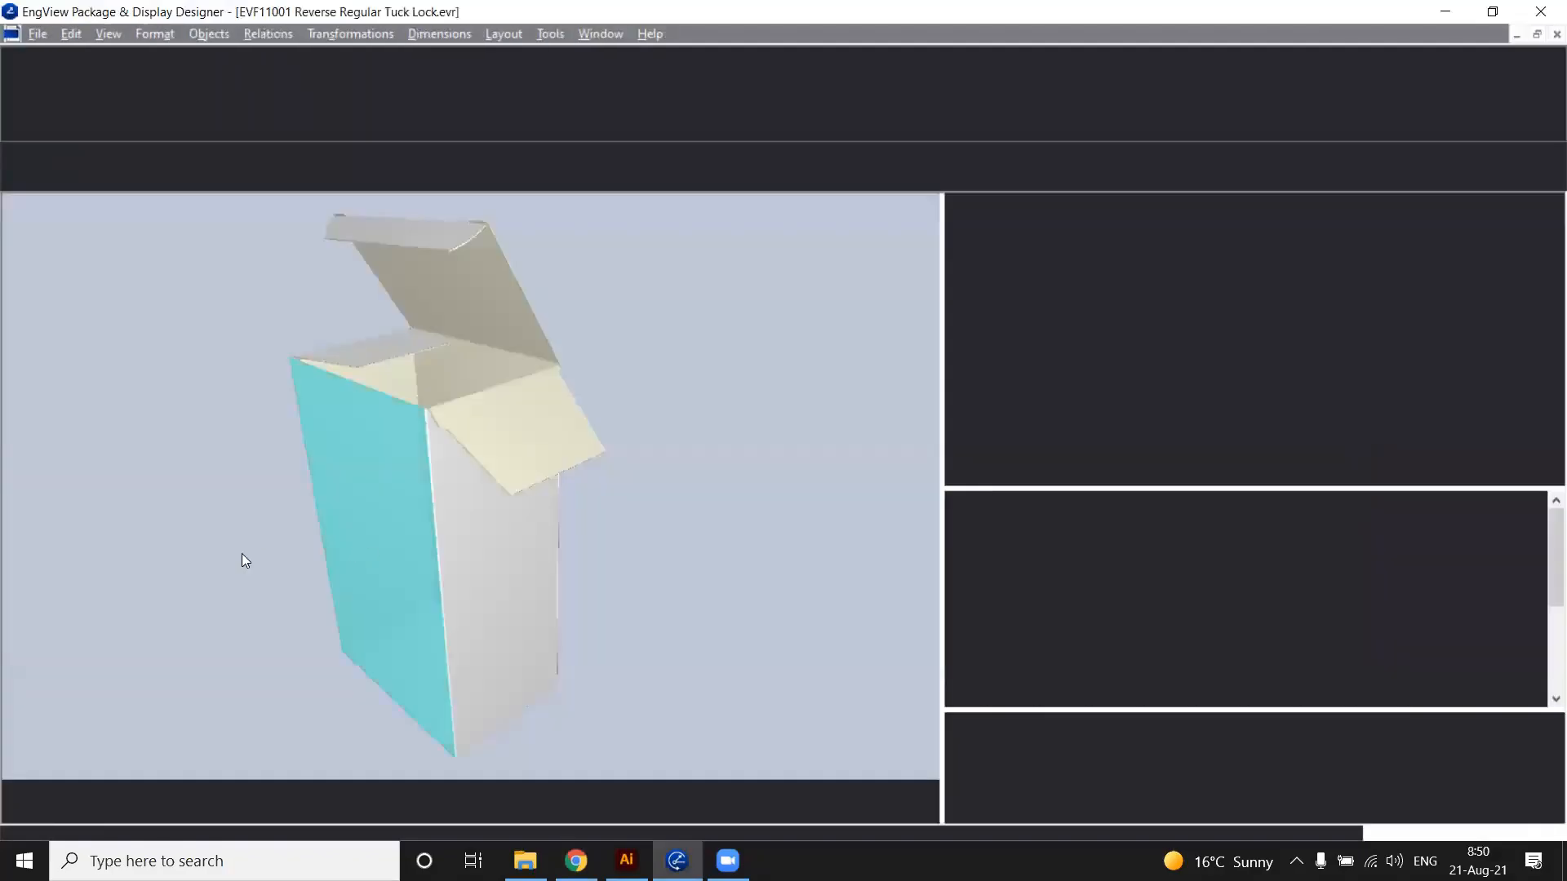
left_click_drag(278, 629, 663, 589)
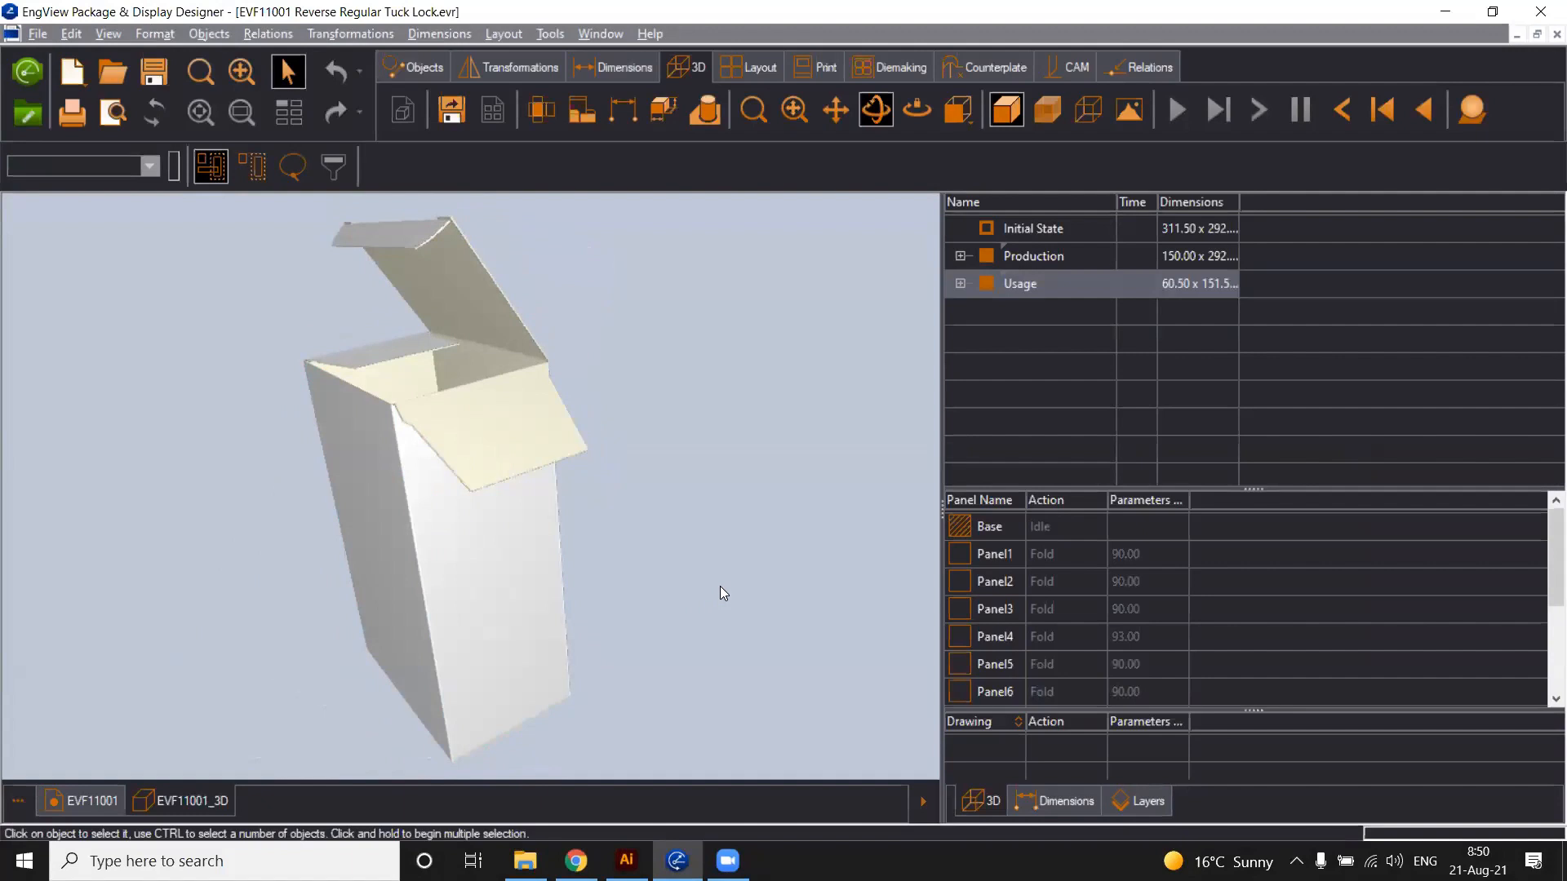
left_click_drag(769, 585, 708, 584)
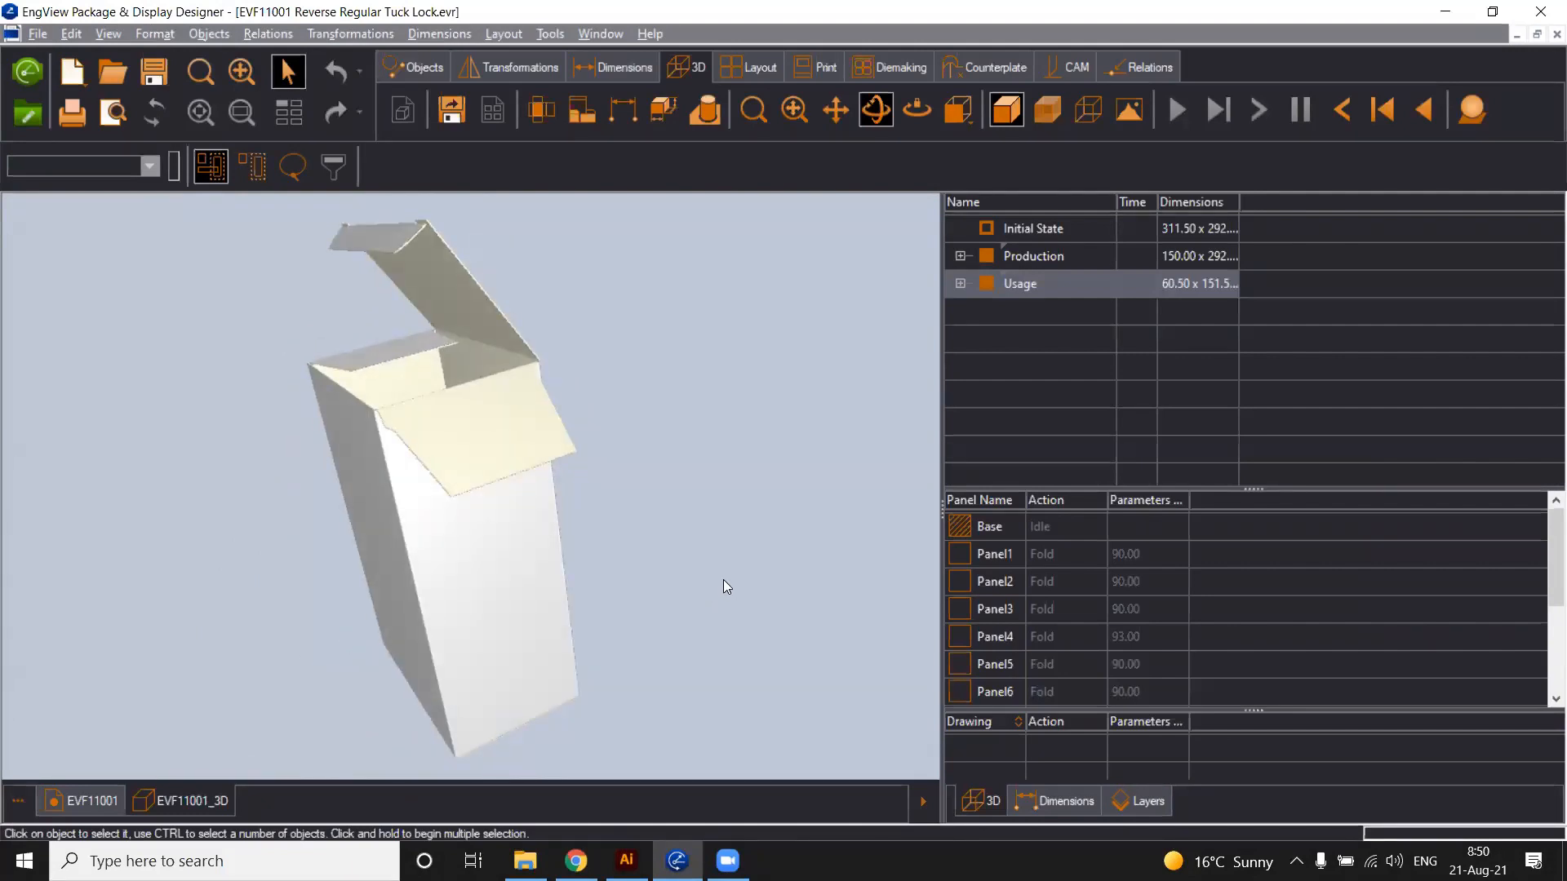
mouse_move(723, 586)
left_mouse_down()
mouse_move(776, 587)
mouse_move(689, 587)
mouse_move(752, 579)
left_mouse_up()
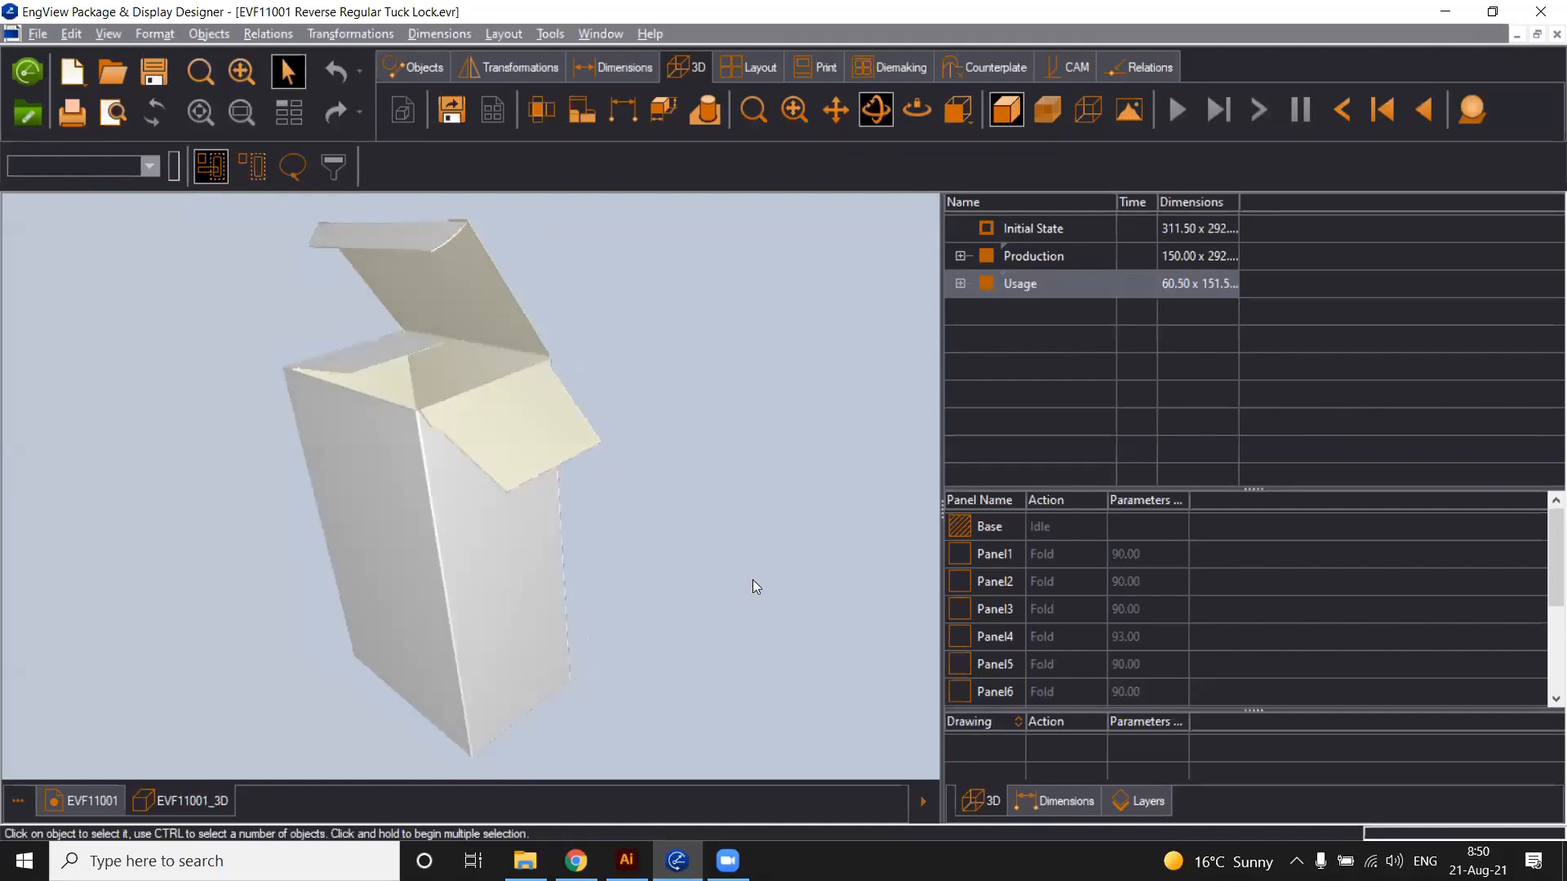
left_click_drag(688, 569, 718, 547)
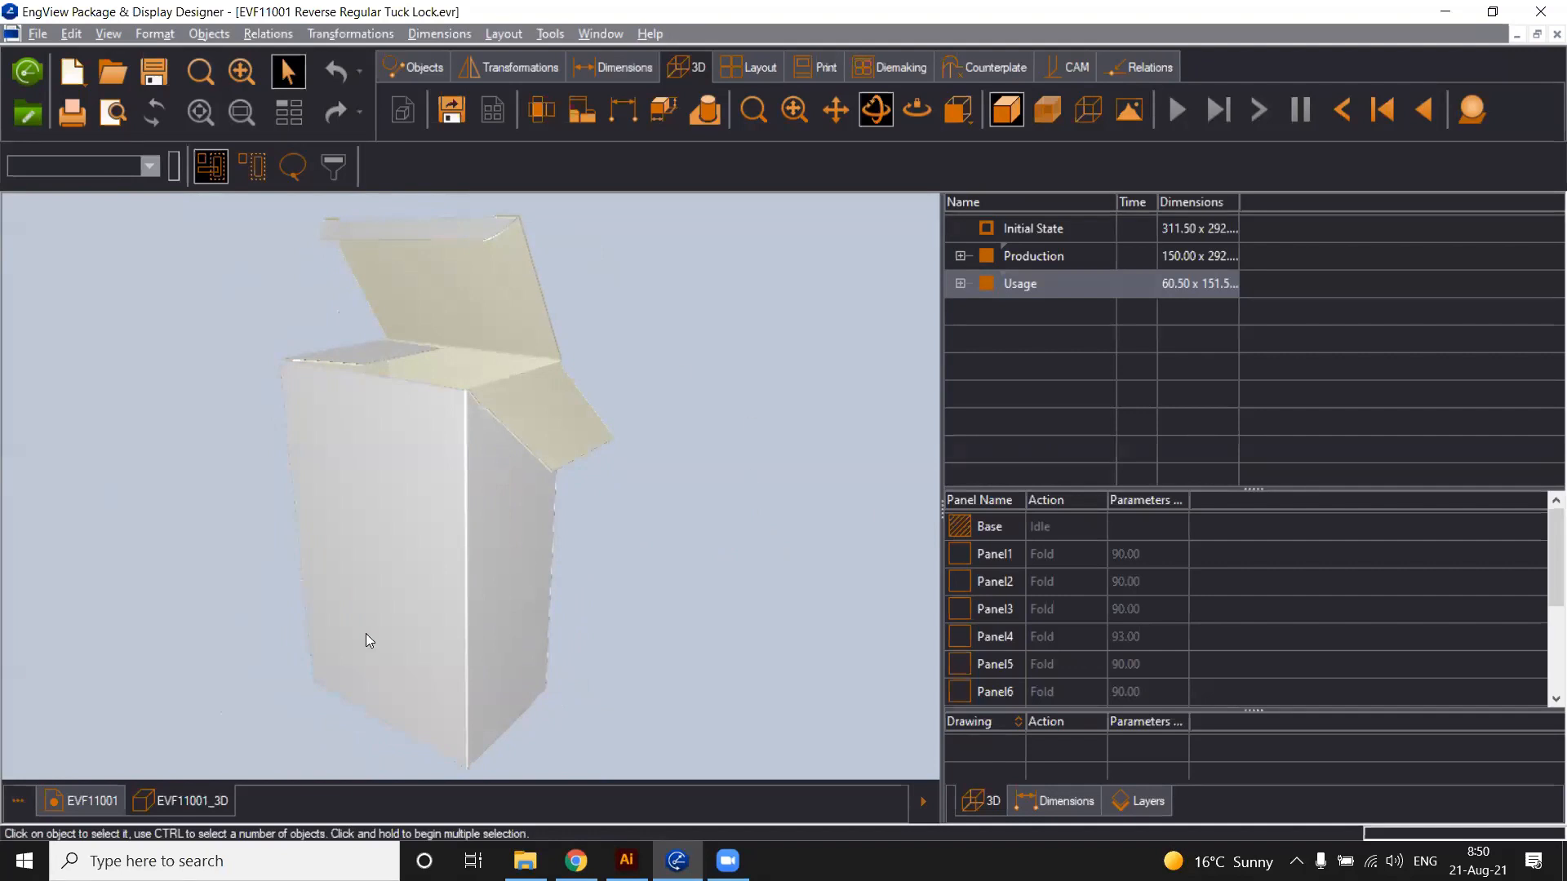
Compare the EVF11001 2D drawing with its 3D model, viewing the carton from several angles
left_click(94, 803)
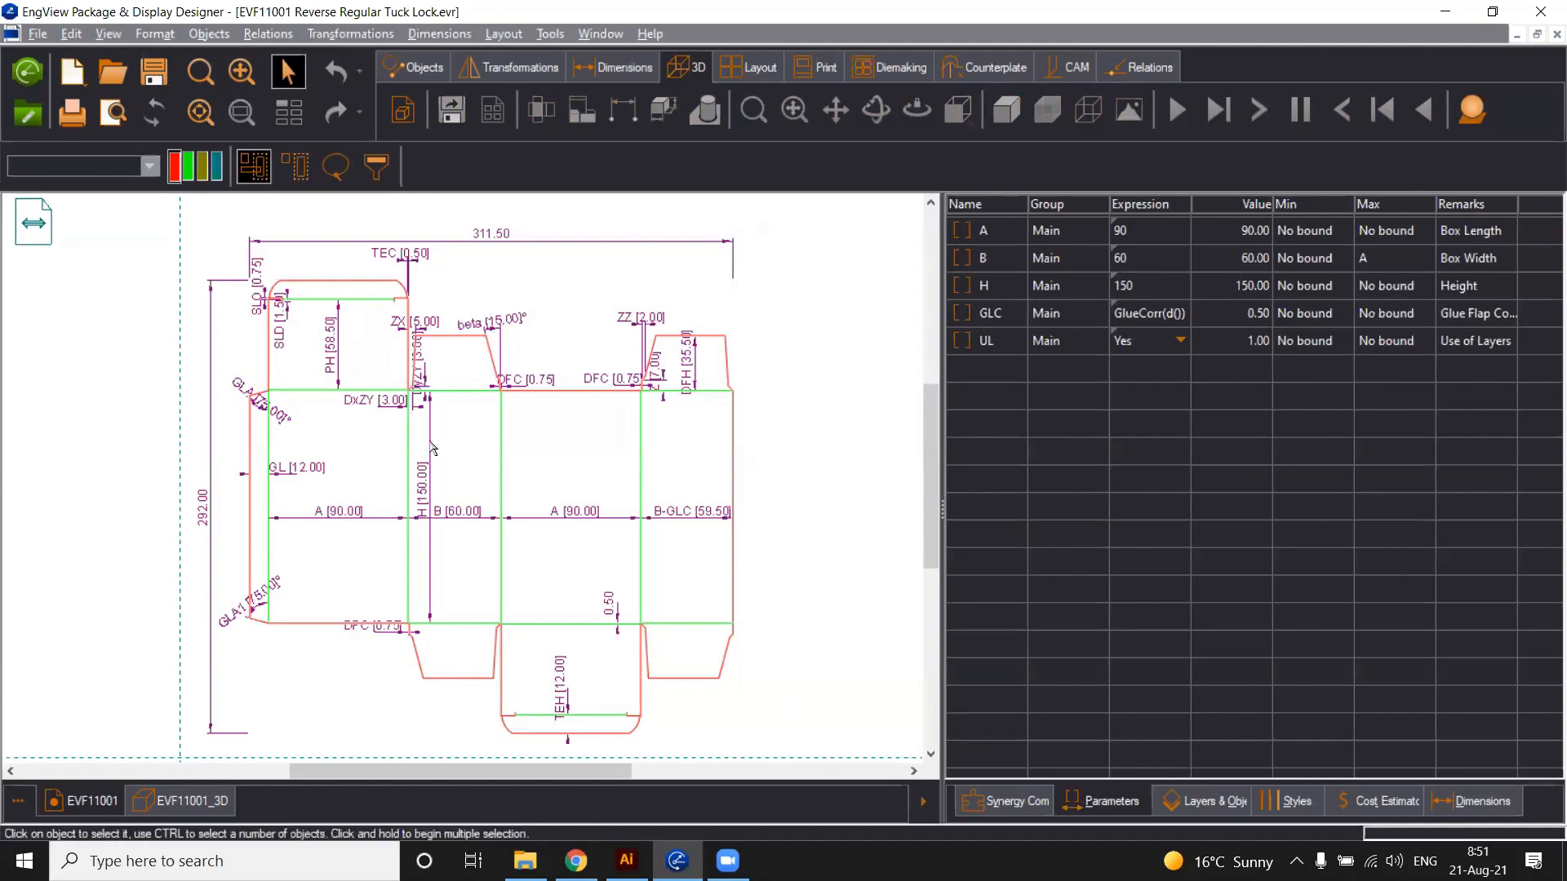
left_click(199, 802)
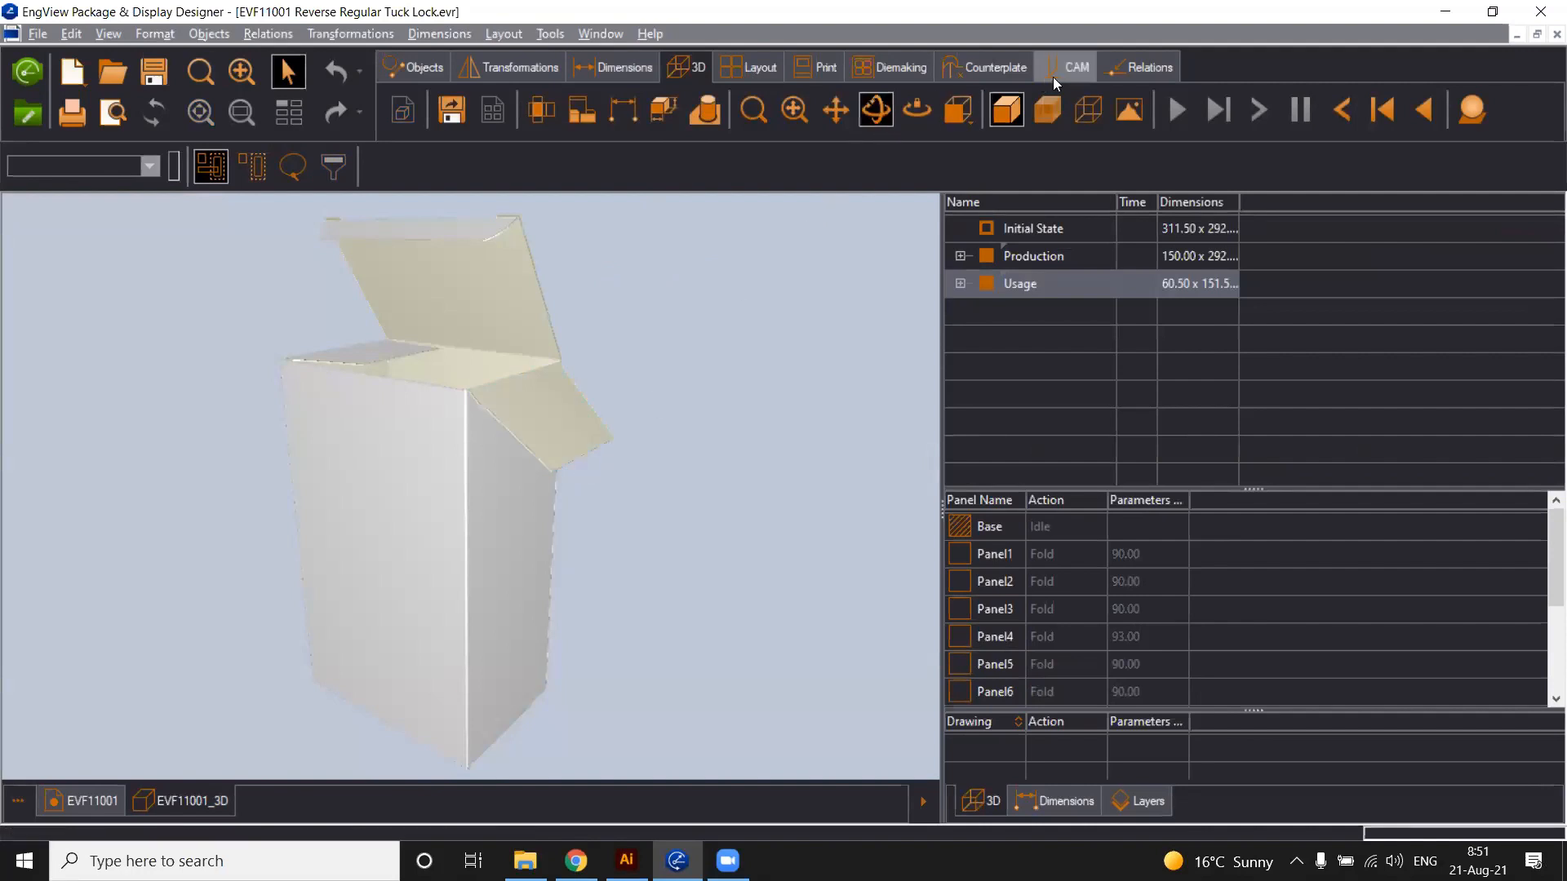
left_click_drag(707, 453, 679, 473)
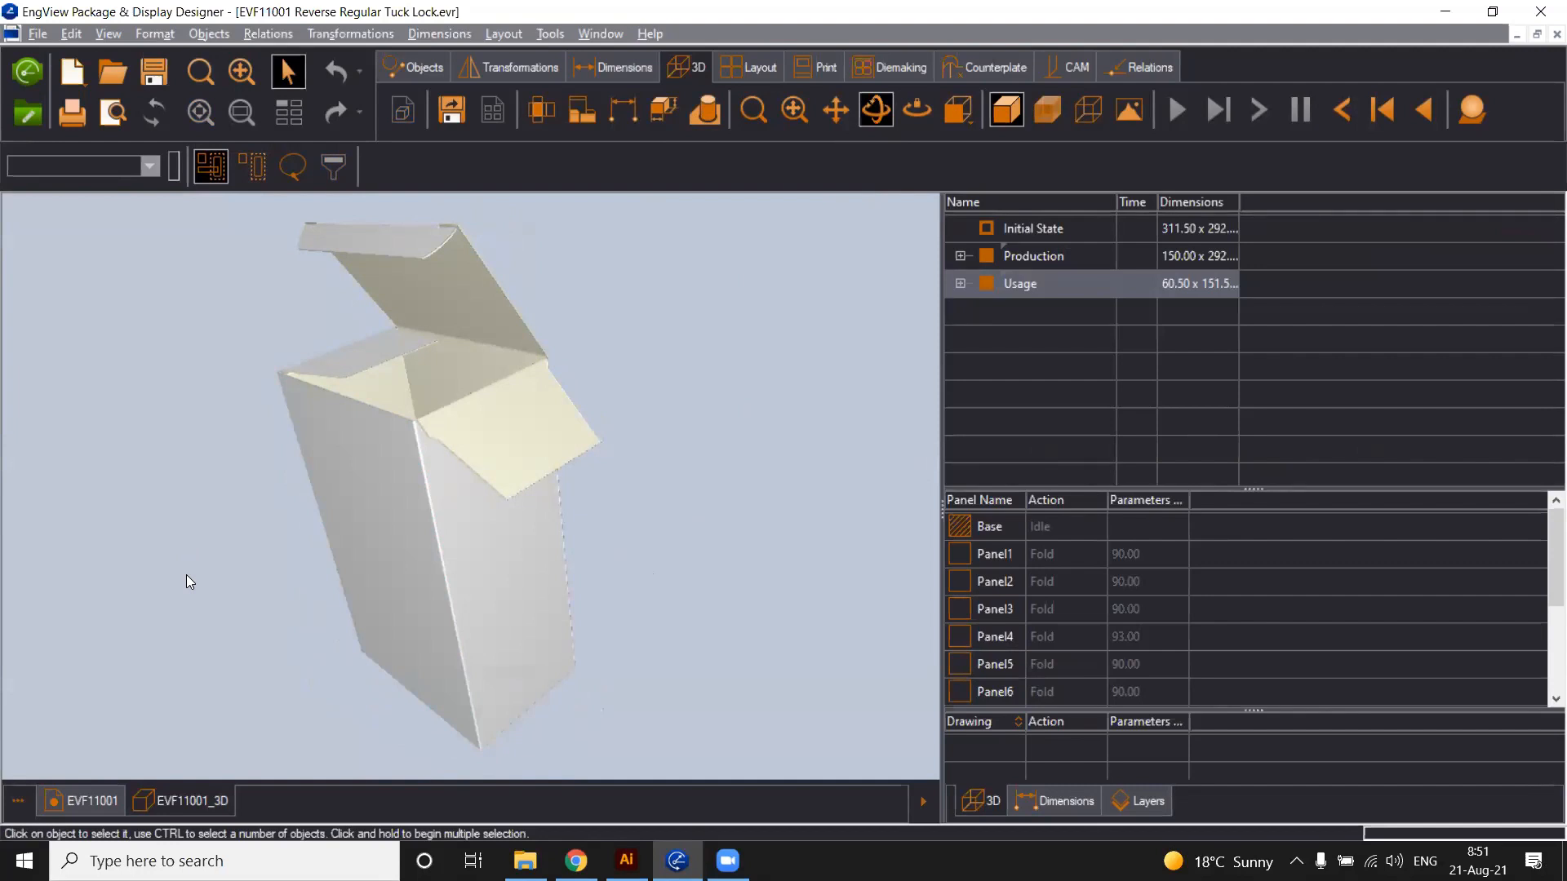
left_click_drag(175, 593, 245, 627)
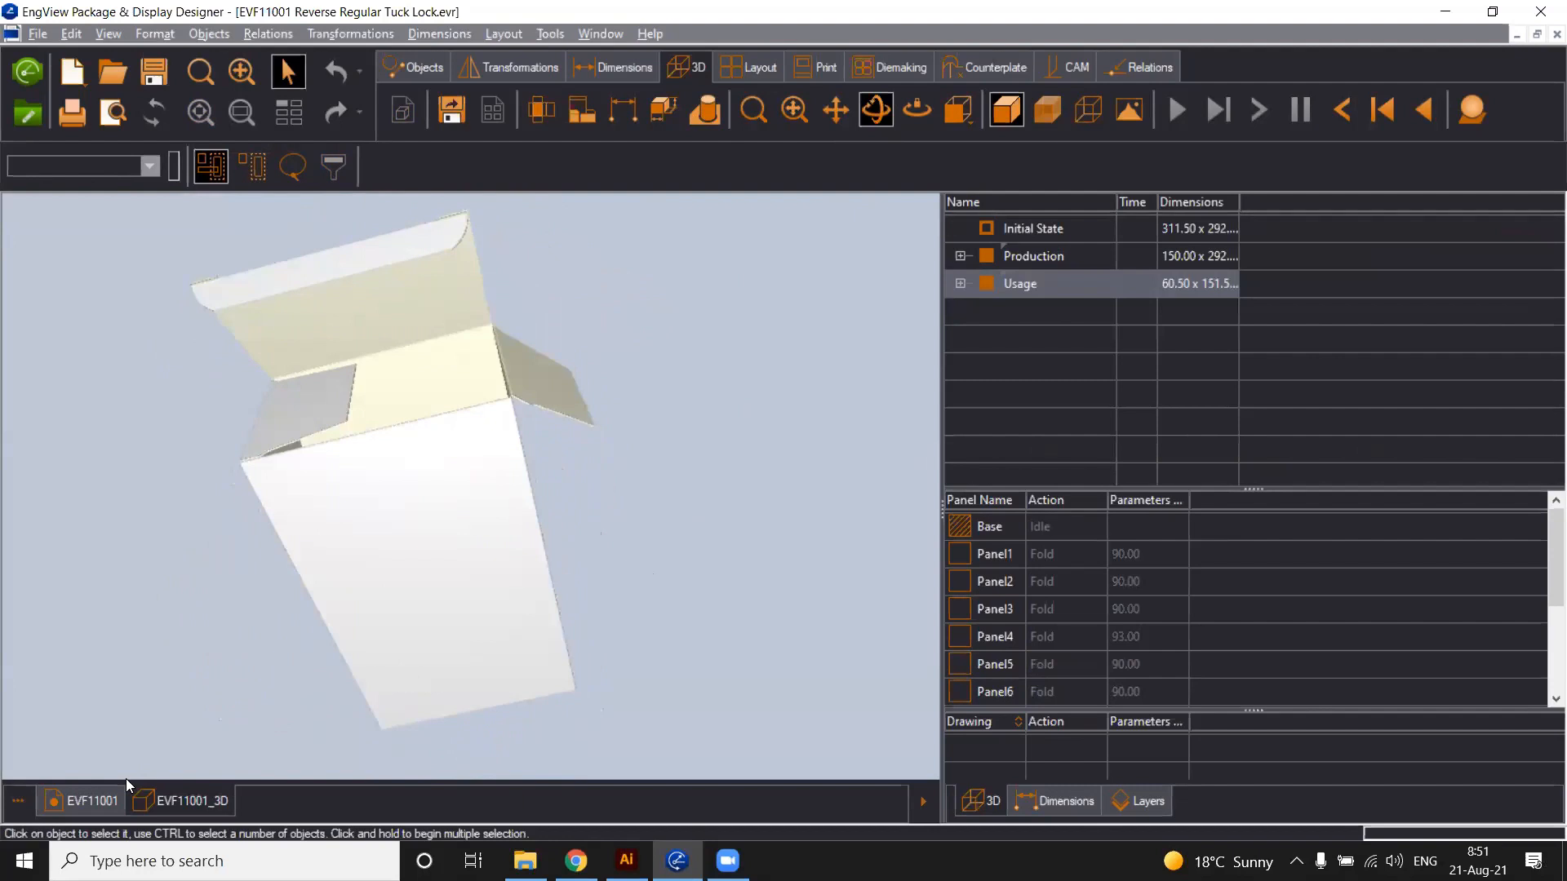
In the EVF11001 2D drawing, set box length A, box width B and height H to 100 each
left_click(91, 803)
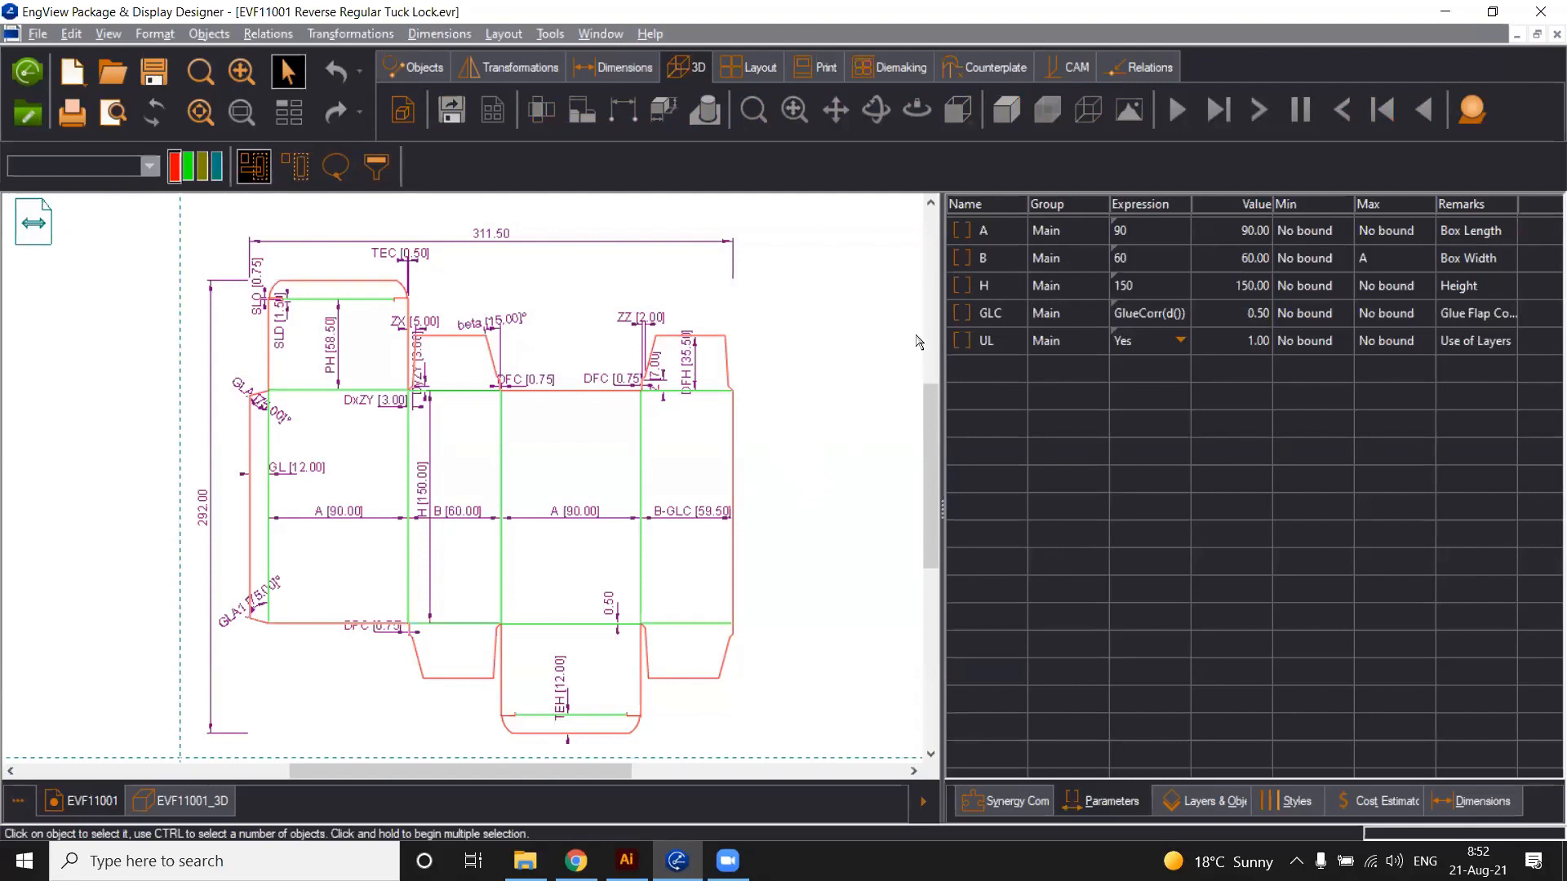
left_click(1063, 234)
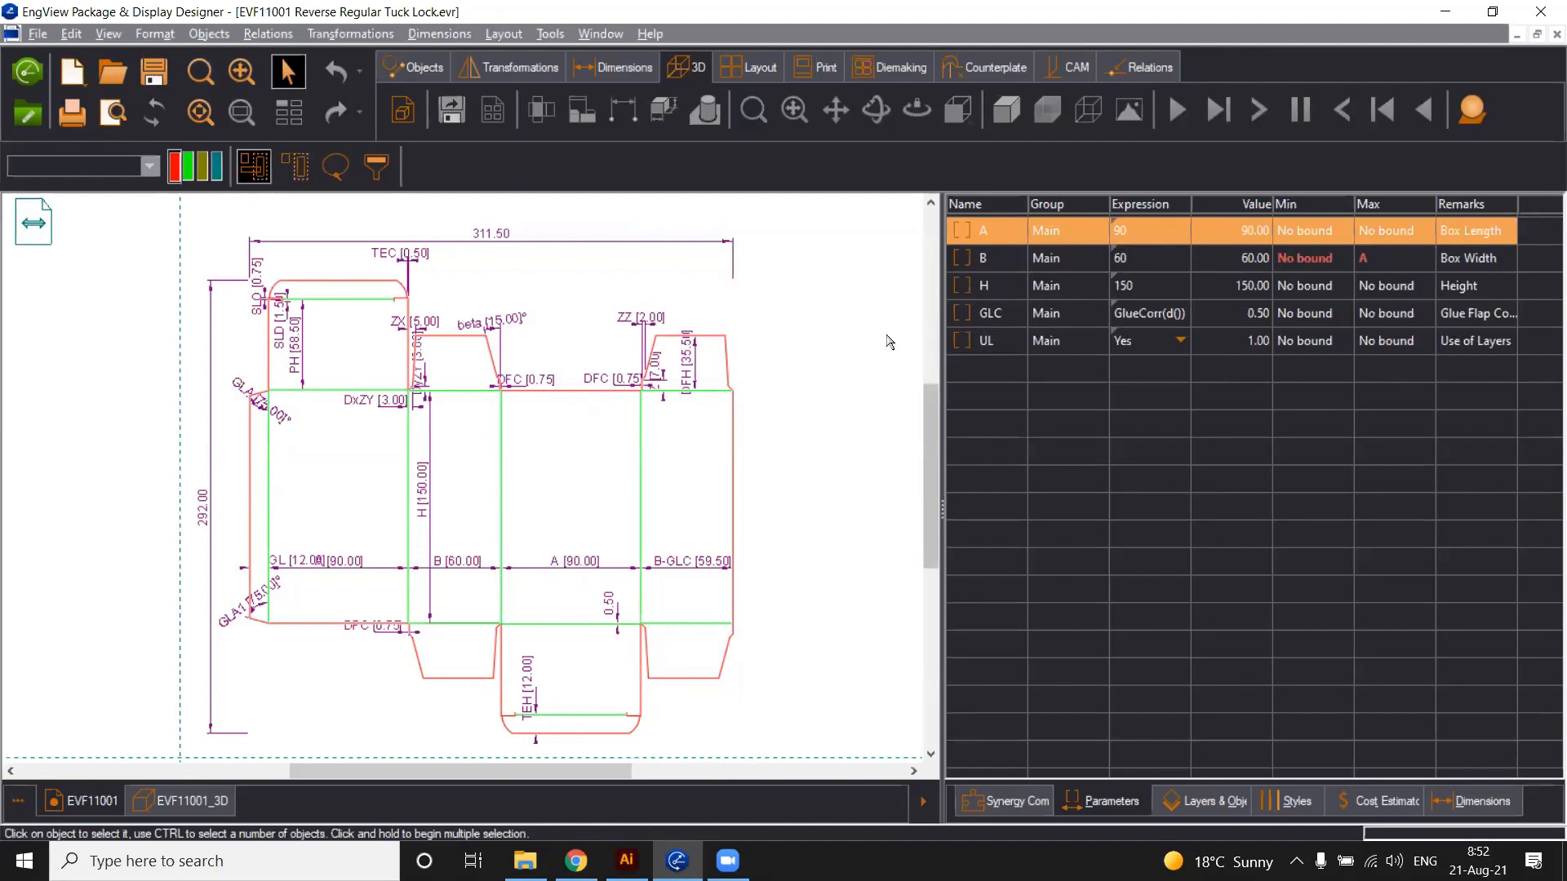
left_click(1132, 234)
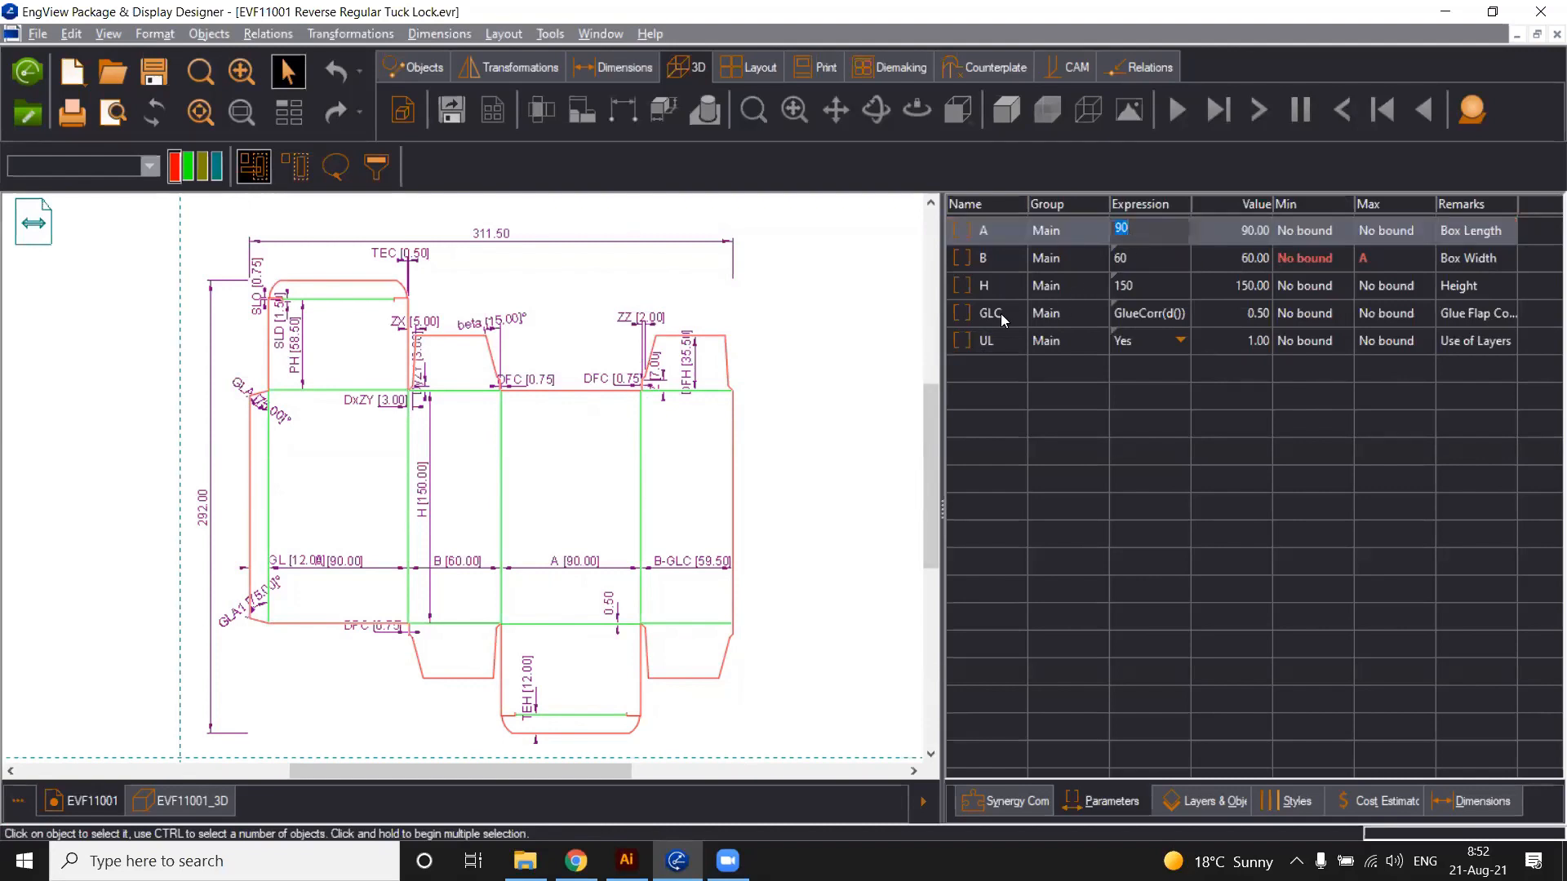
type("100")
left_click(1134, 266)
type("100")
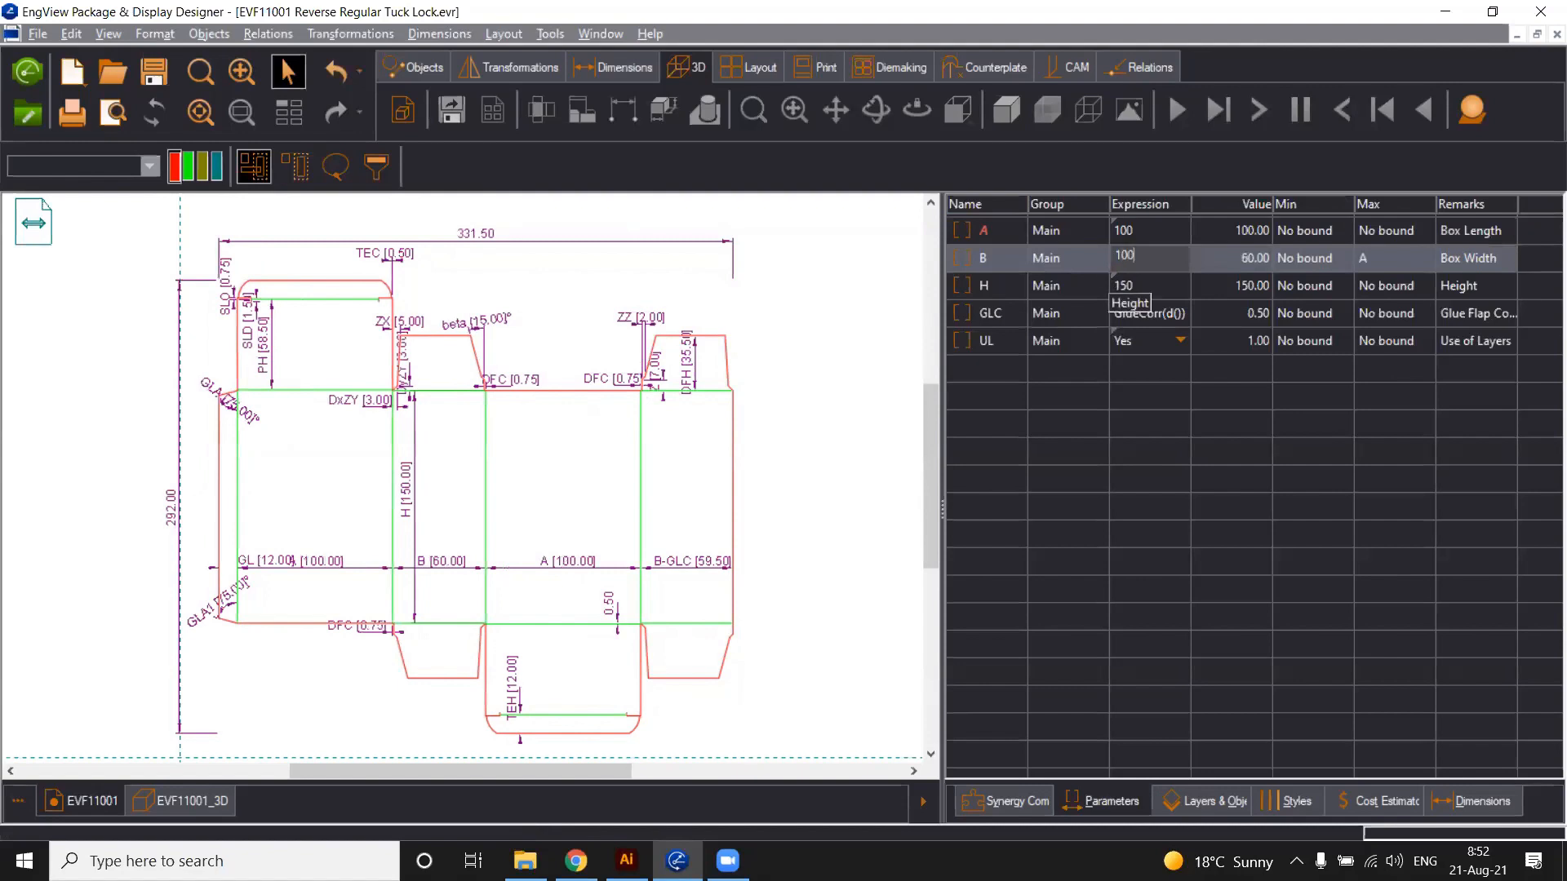
left_click(1145, 284)
type("100")
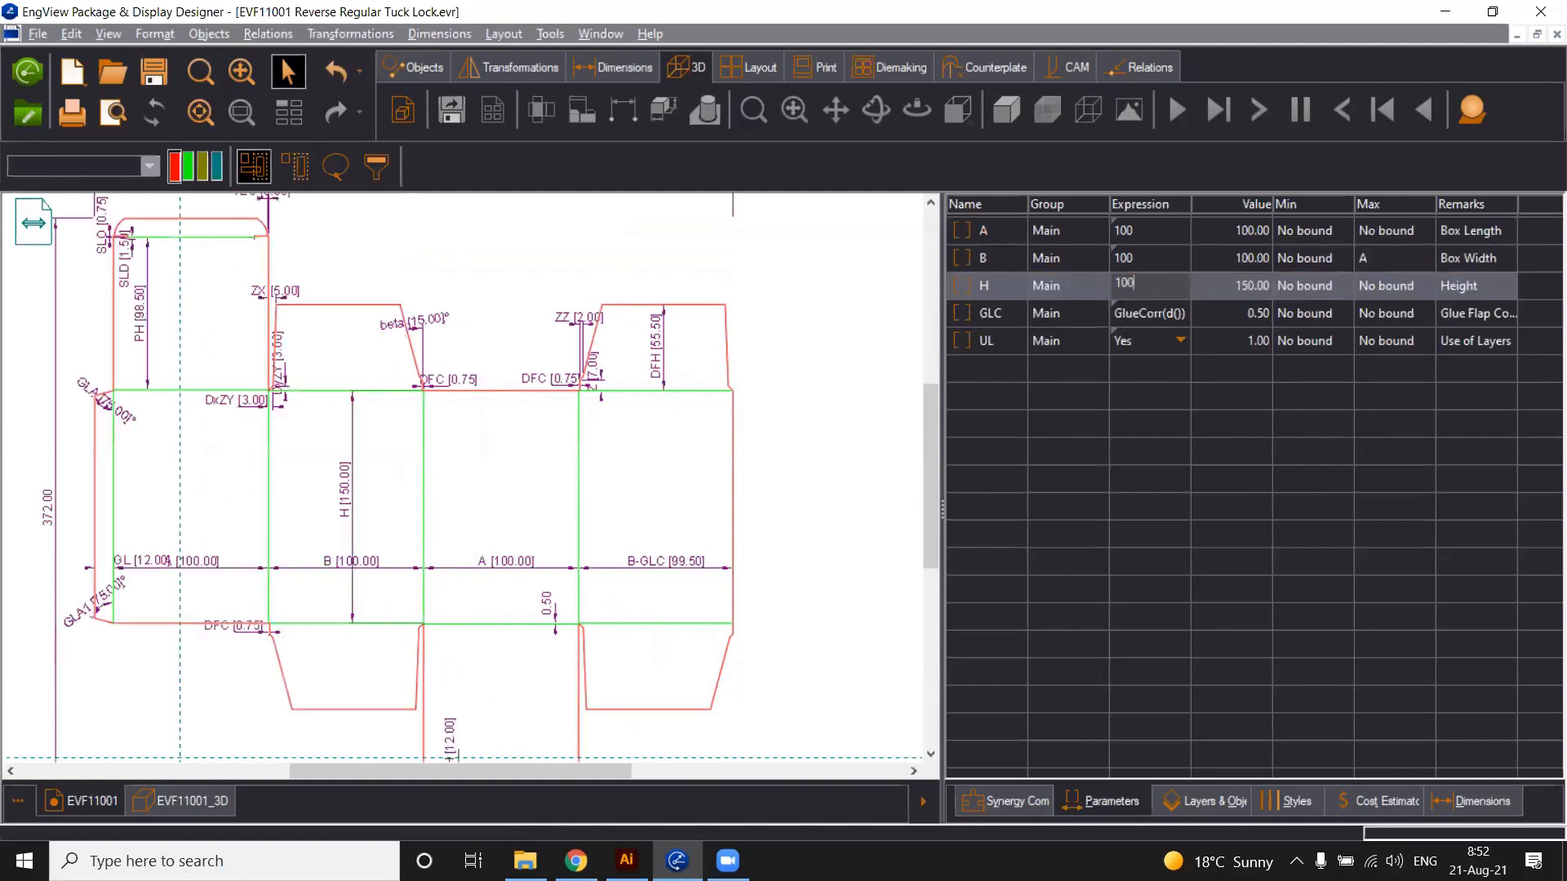
key("Return")
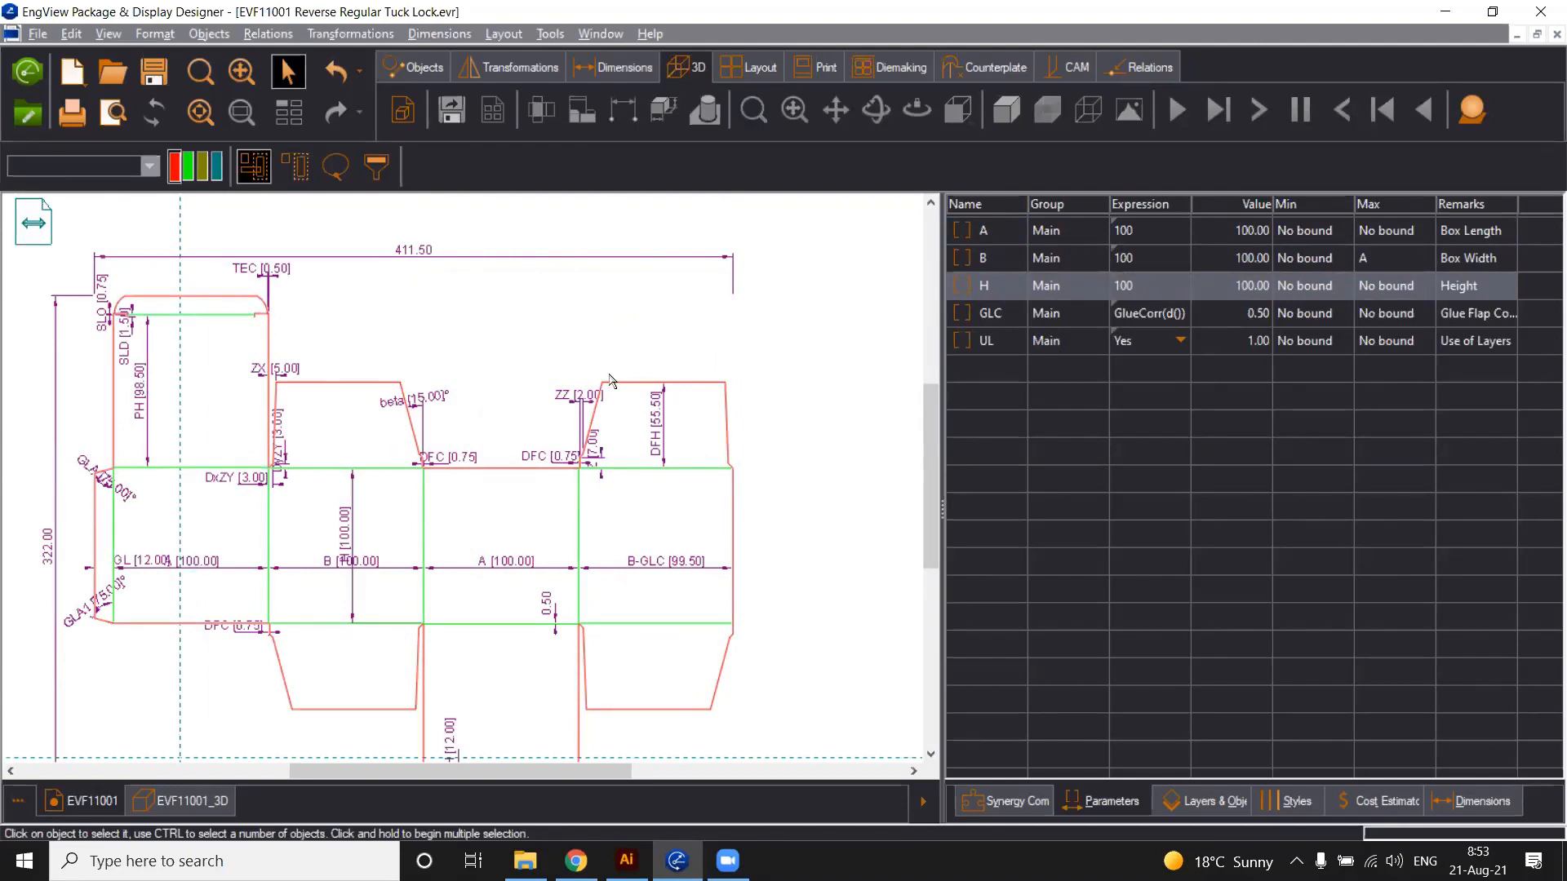
Refresh the EVF11001_3D drawing to apply the new box dimensions and inspect the resized carton
left_click(183, 801)
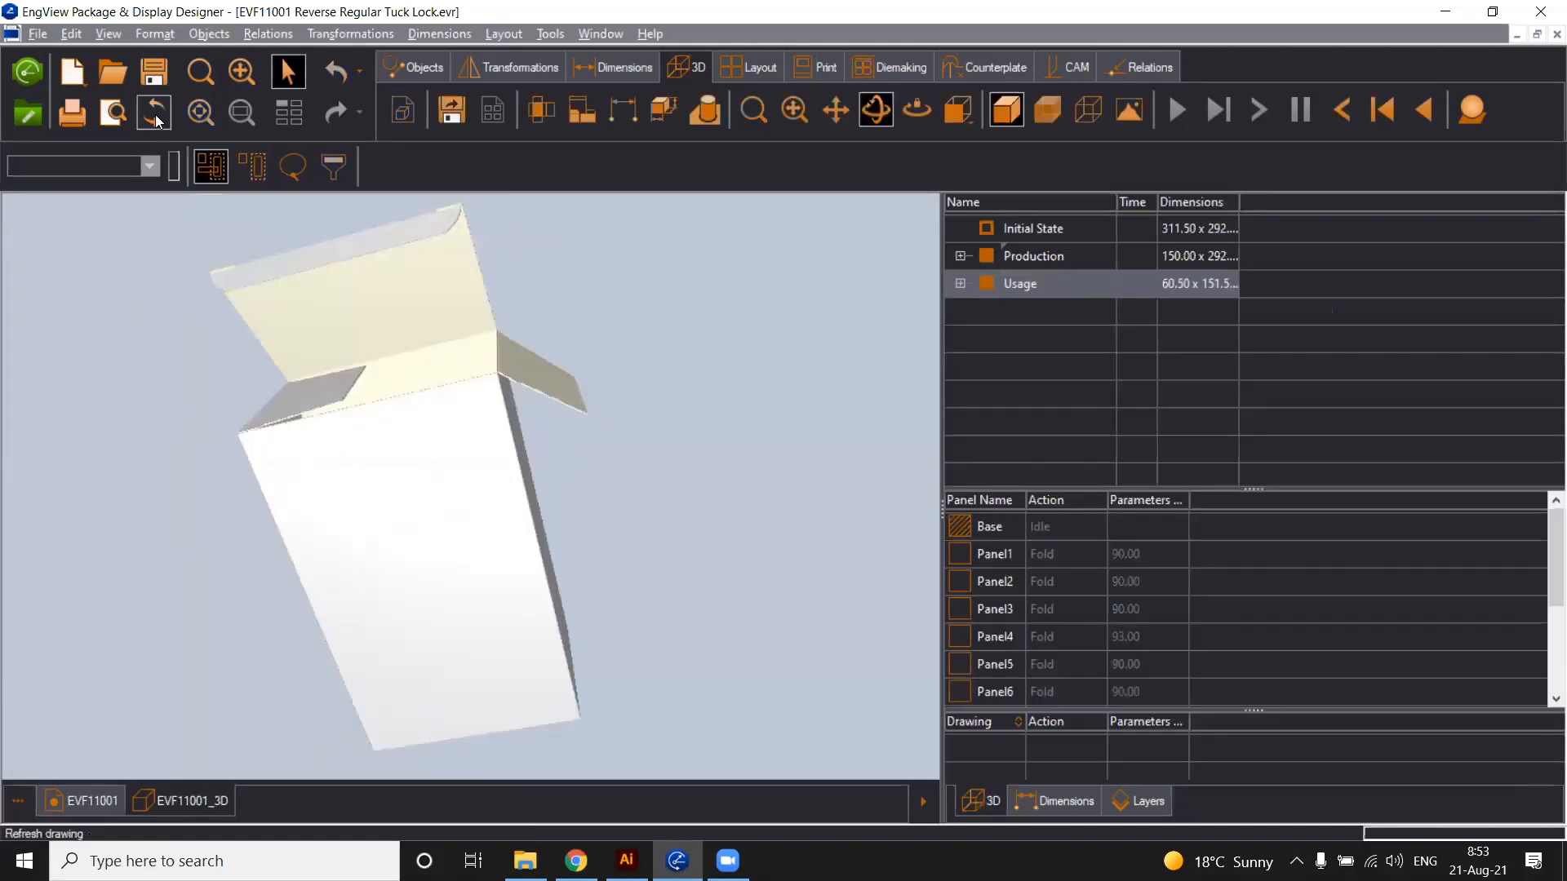
left_click(154, 112)
mouse_move(609, 491)
left_mouse_down()
mouse_move(608, 438)
mouse_move(465, 479)
mouse_move(575, 458)
mouse_move(595, 486)
mouse_move(689, 389)
mouse_move(601, 423)
left_mouse_up()
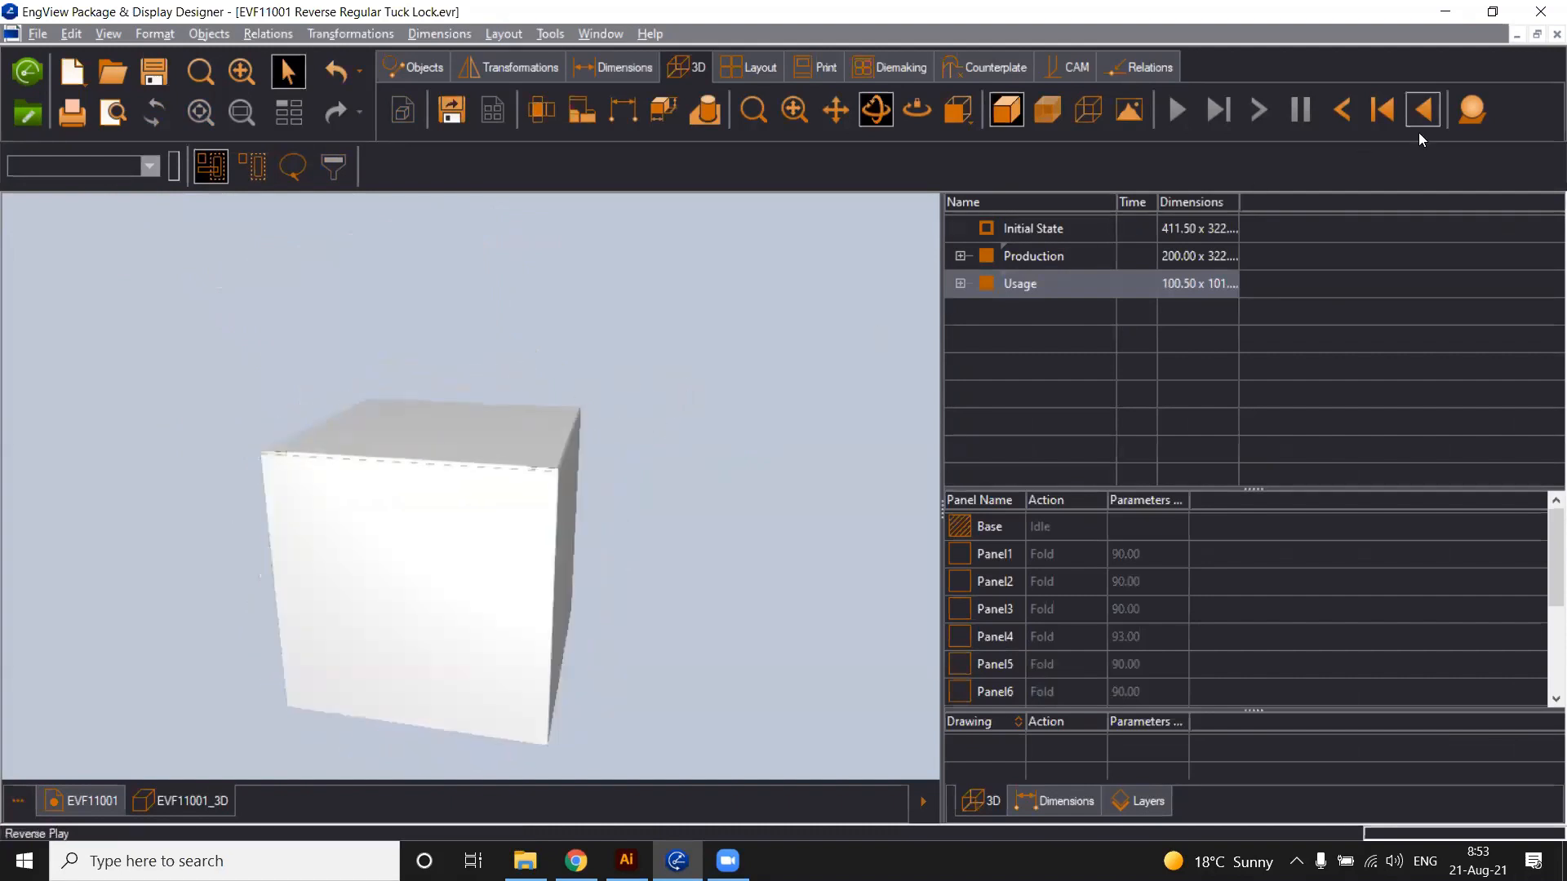
Close the EVF11001 drawing and minimize the design program and the browser to reach the desktop
left_click(1557, 34)
left_click(756, 522)
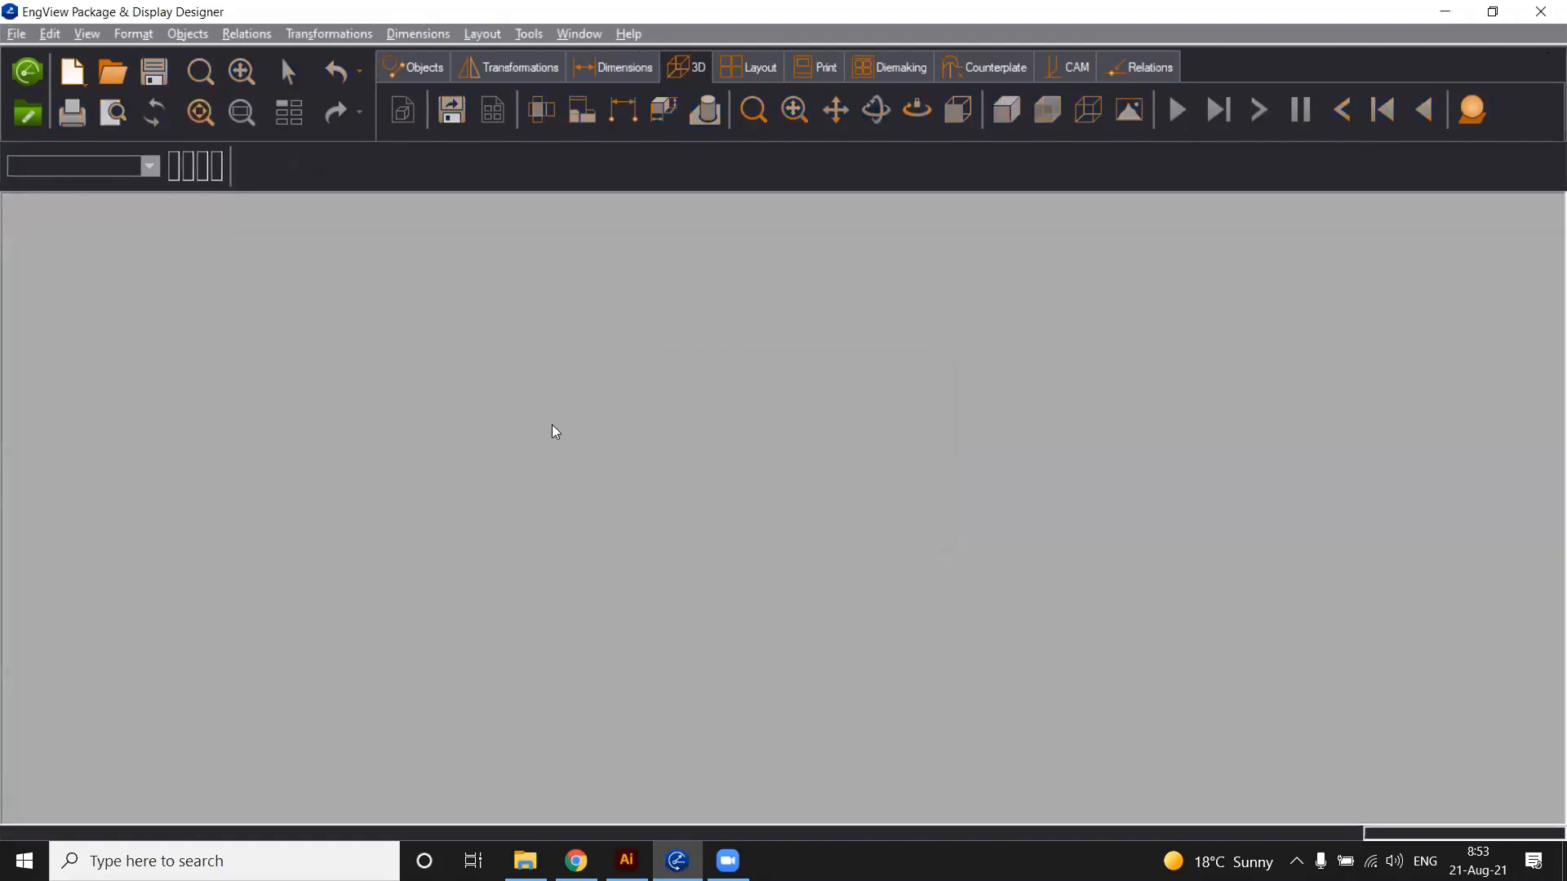
left_click(1445, 12)
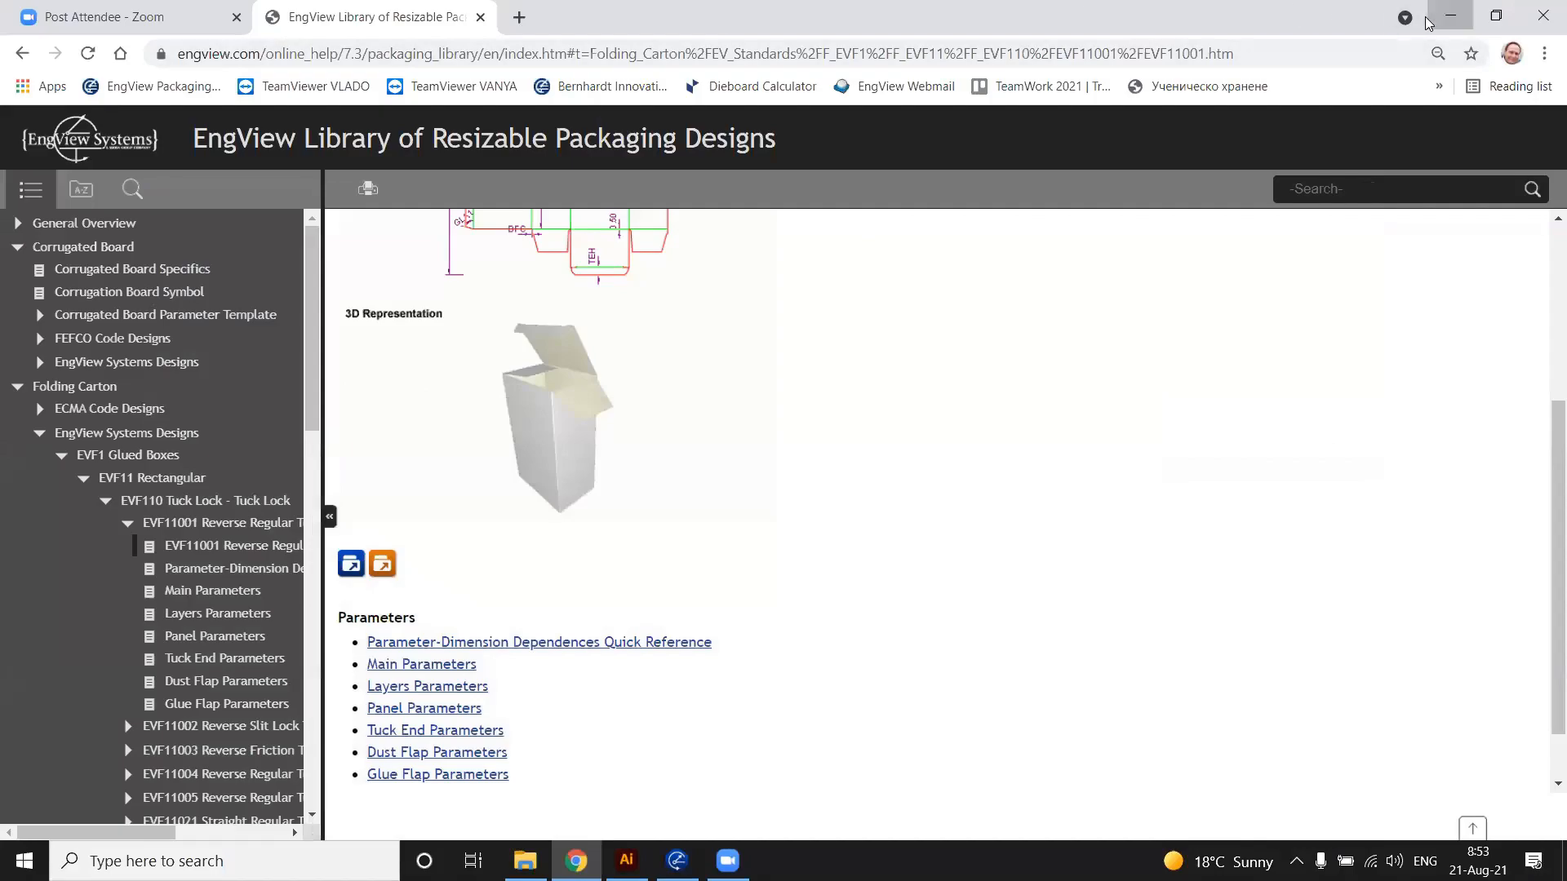
left_click(1451, 15)
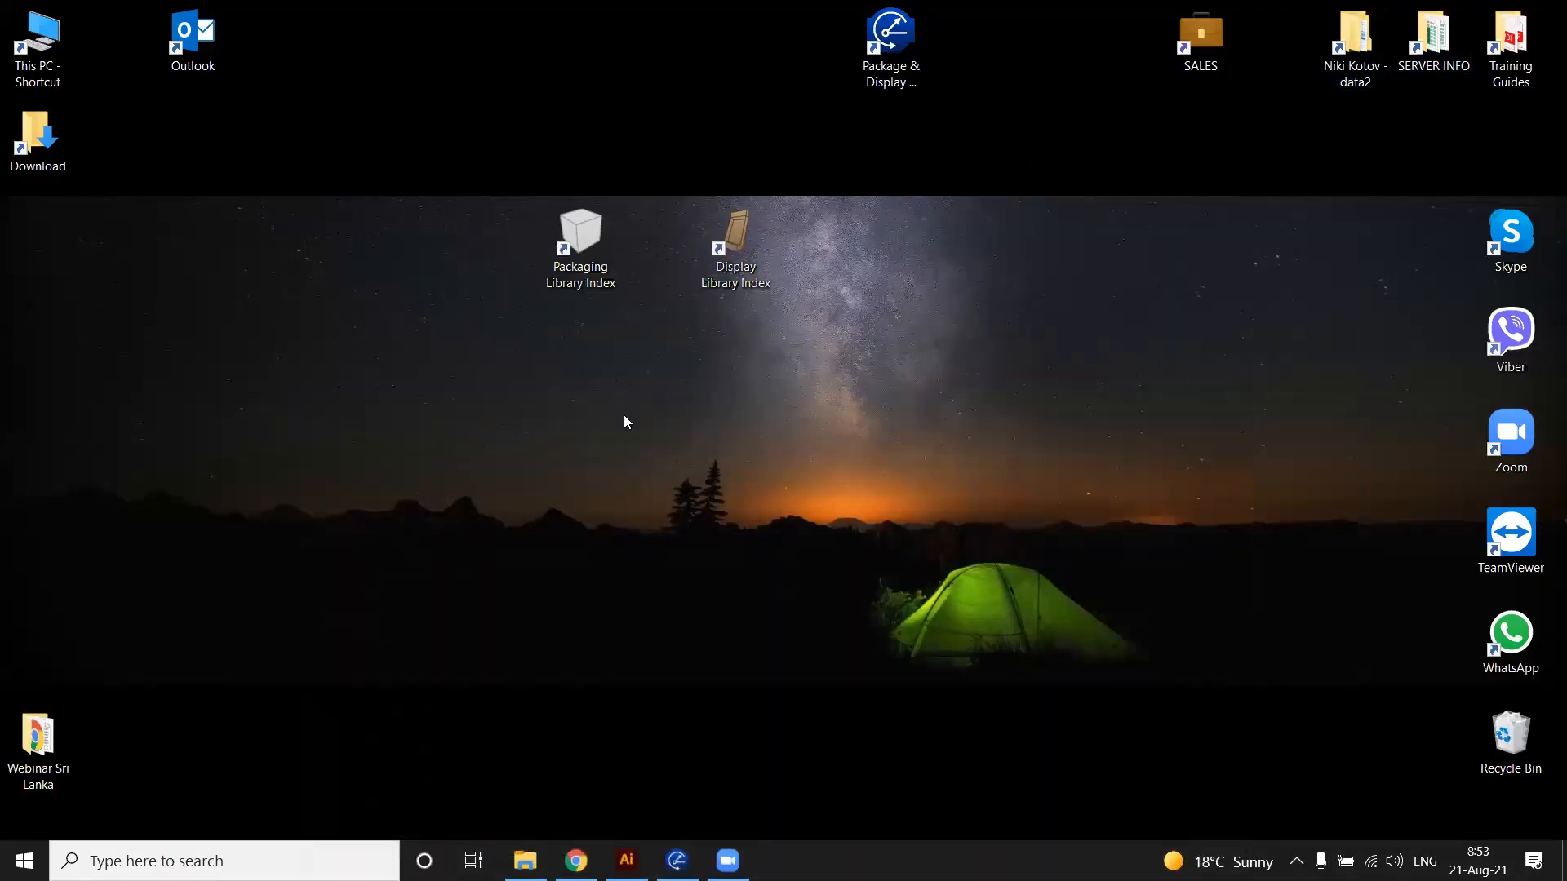
Open the Display Library Index from the desktop and expand Inverted Corrugated Board (ICB) down to the Xanita categories
double_click(743, 235)
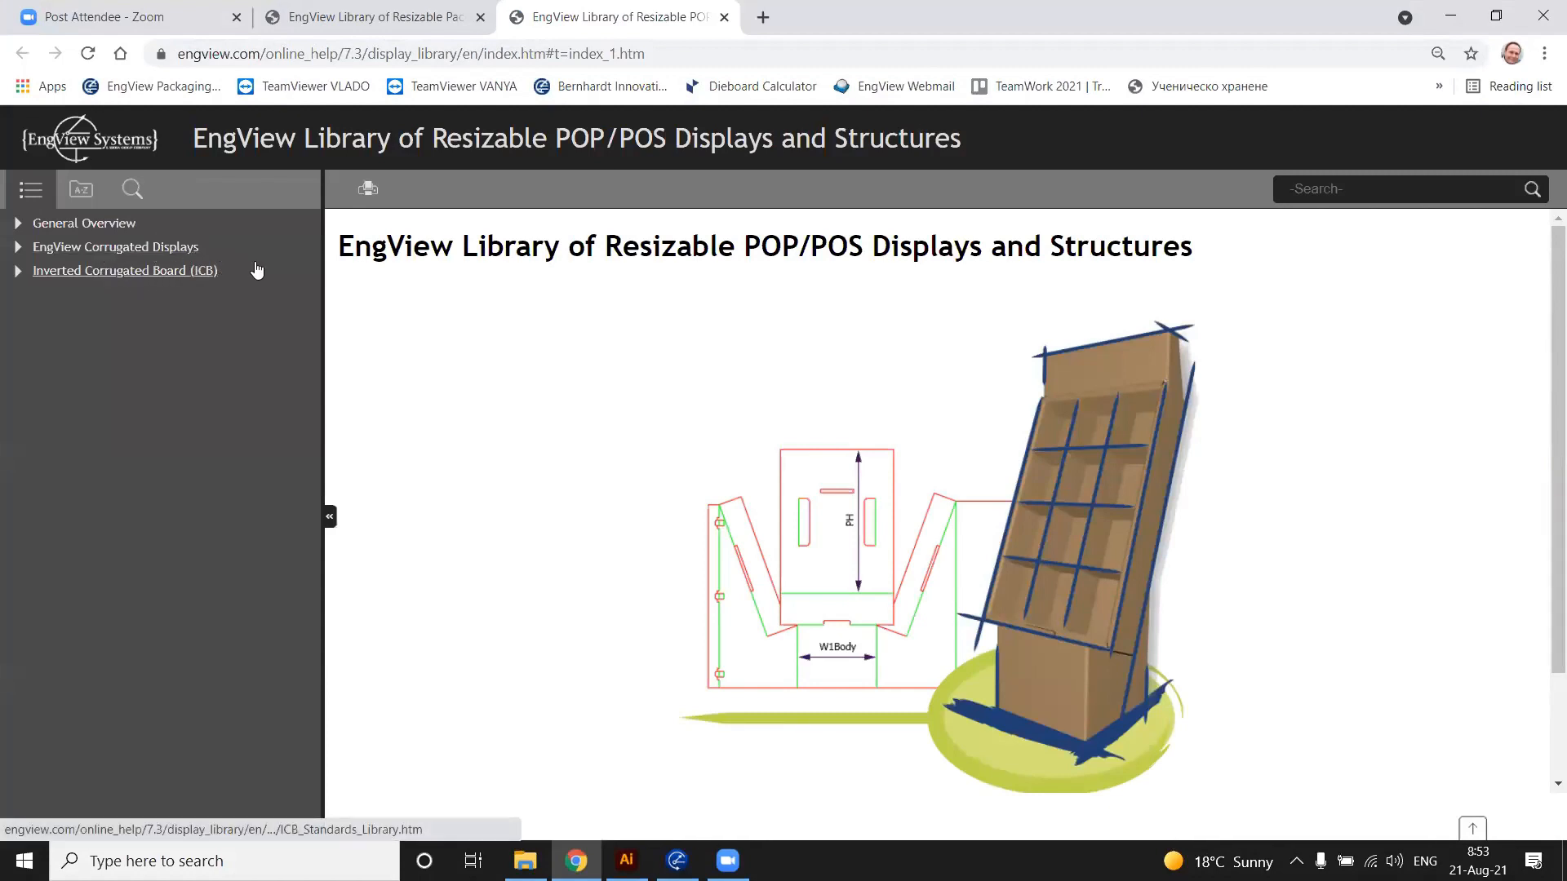
left_click(133, 276)
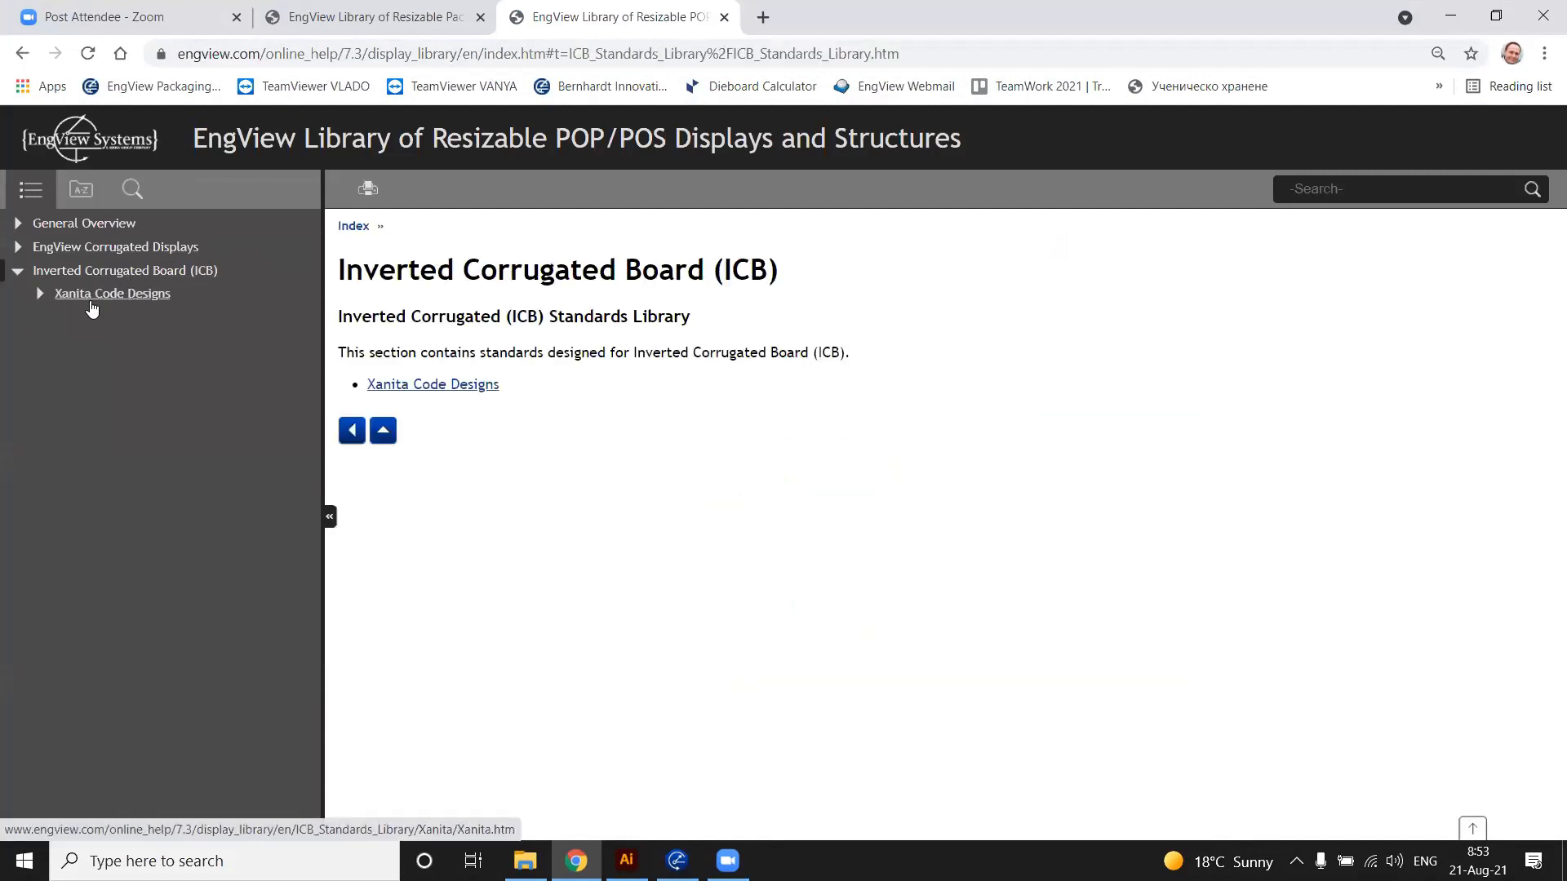
left_click(120, 302)
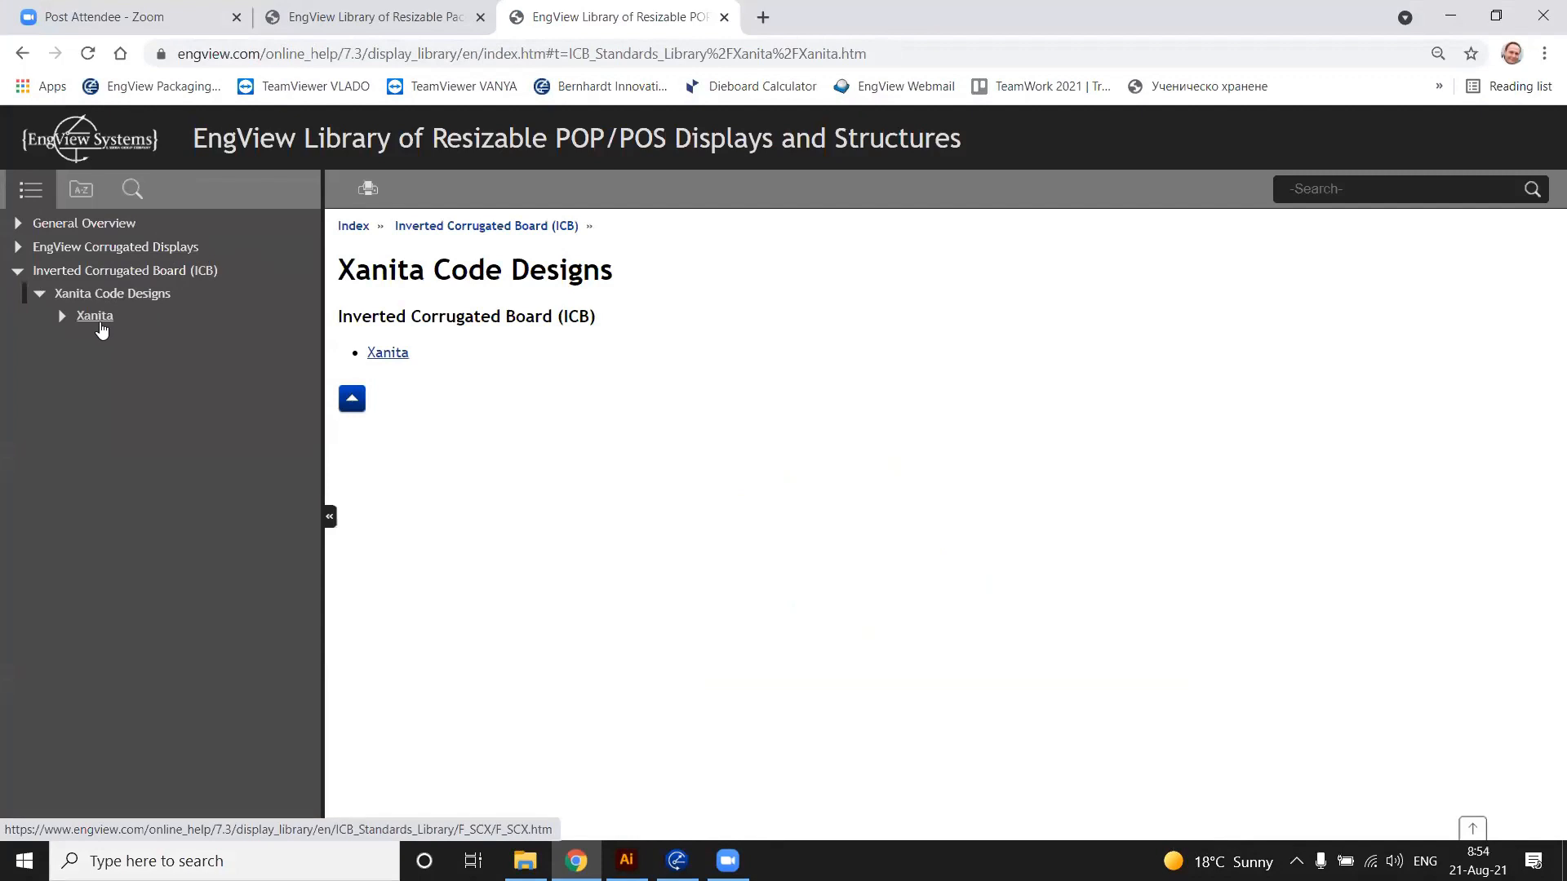
left_click(99, 322)
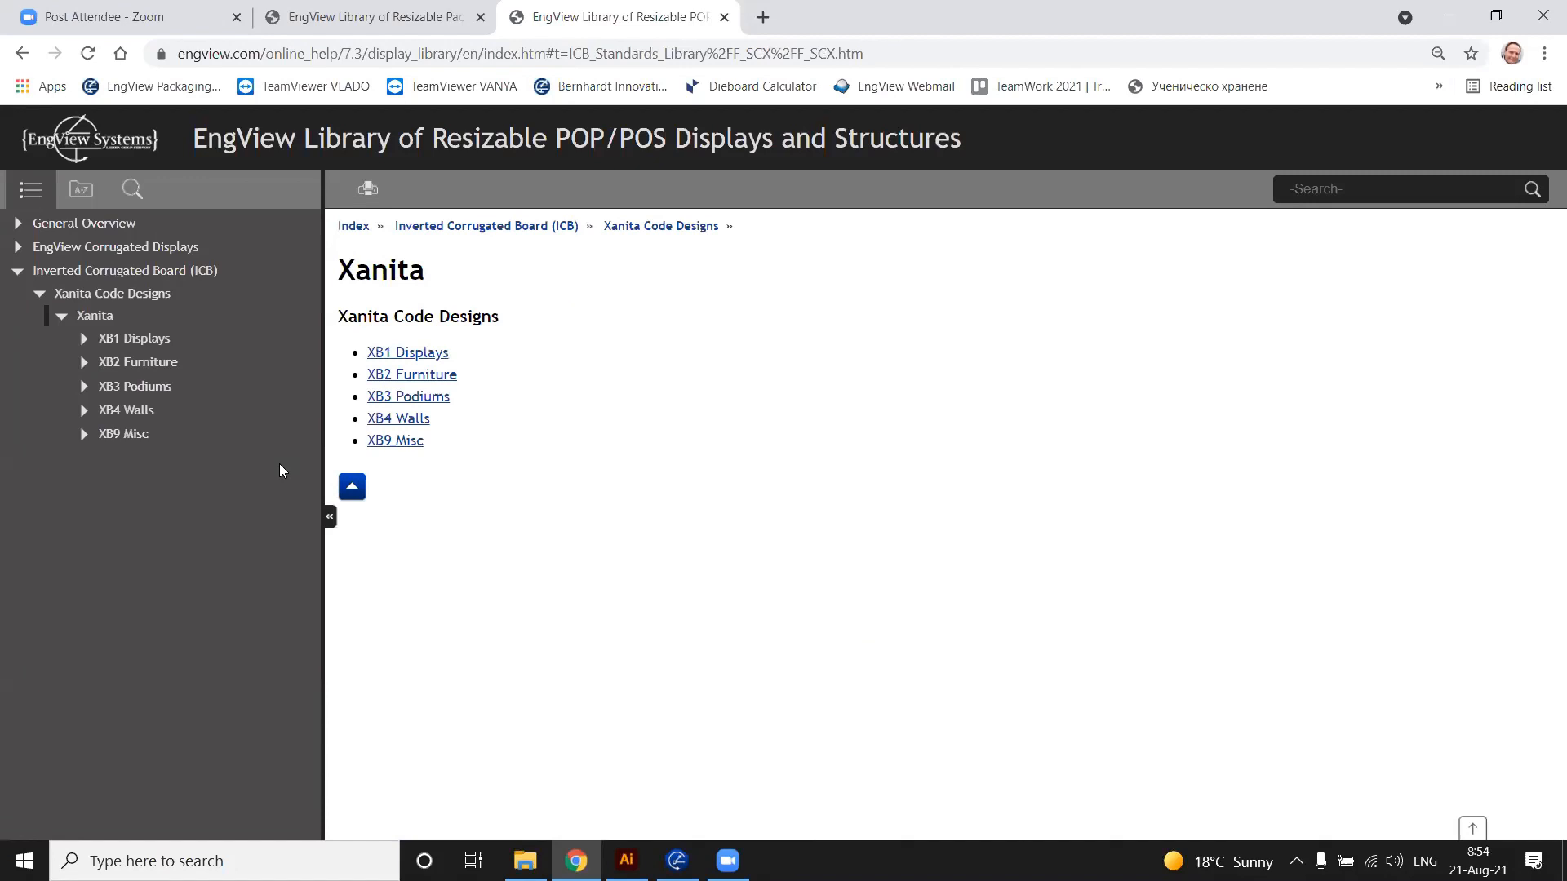
Browse the XB2 Furniture designs in the Xanita category and collapse that group
left_click(416, 375)
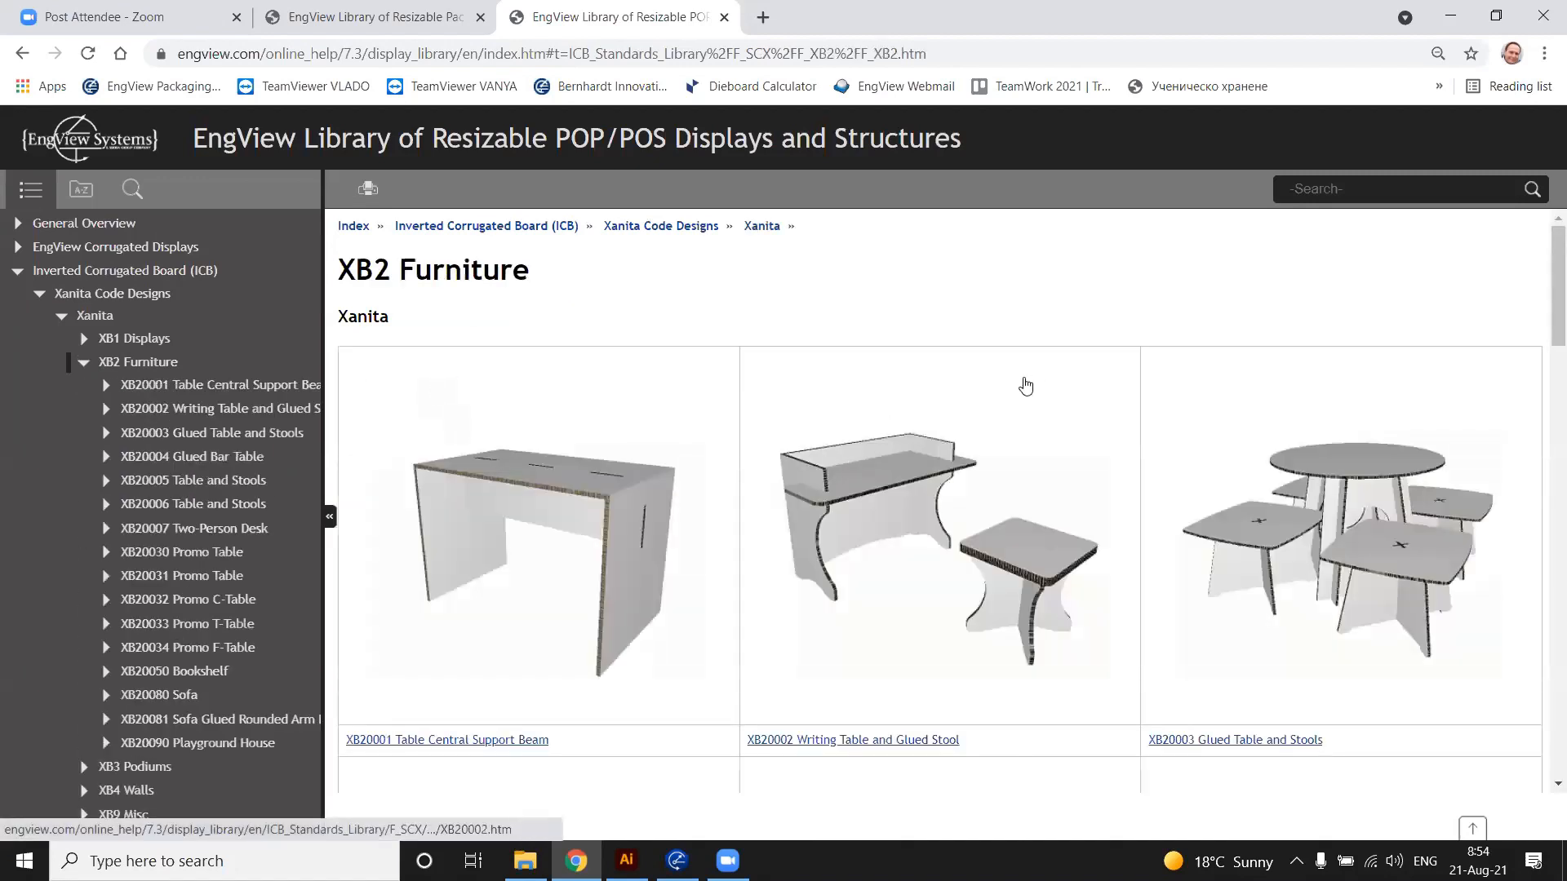
scroll(980, 367, "down", 10)
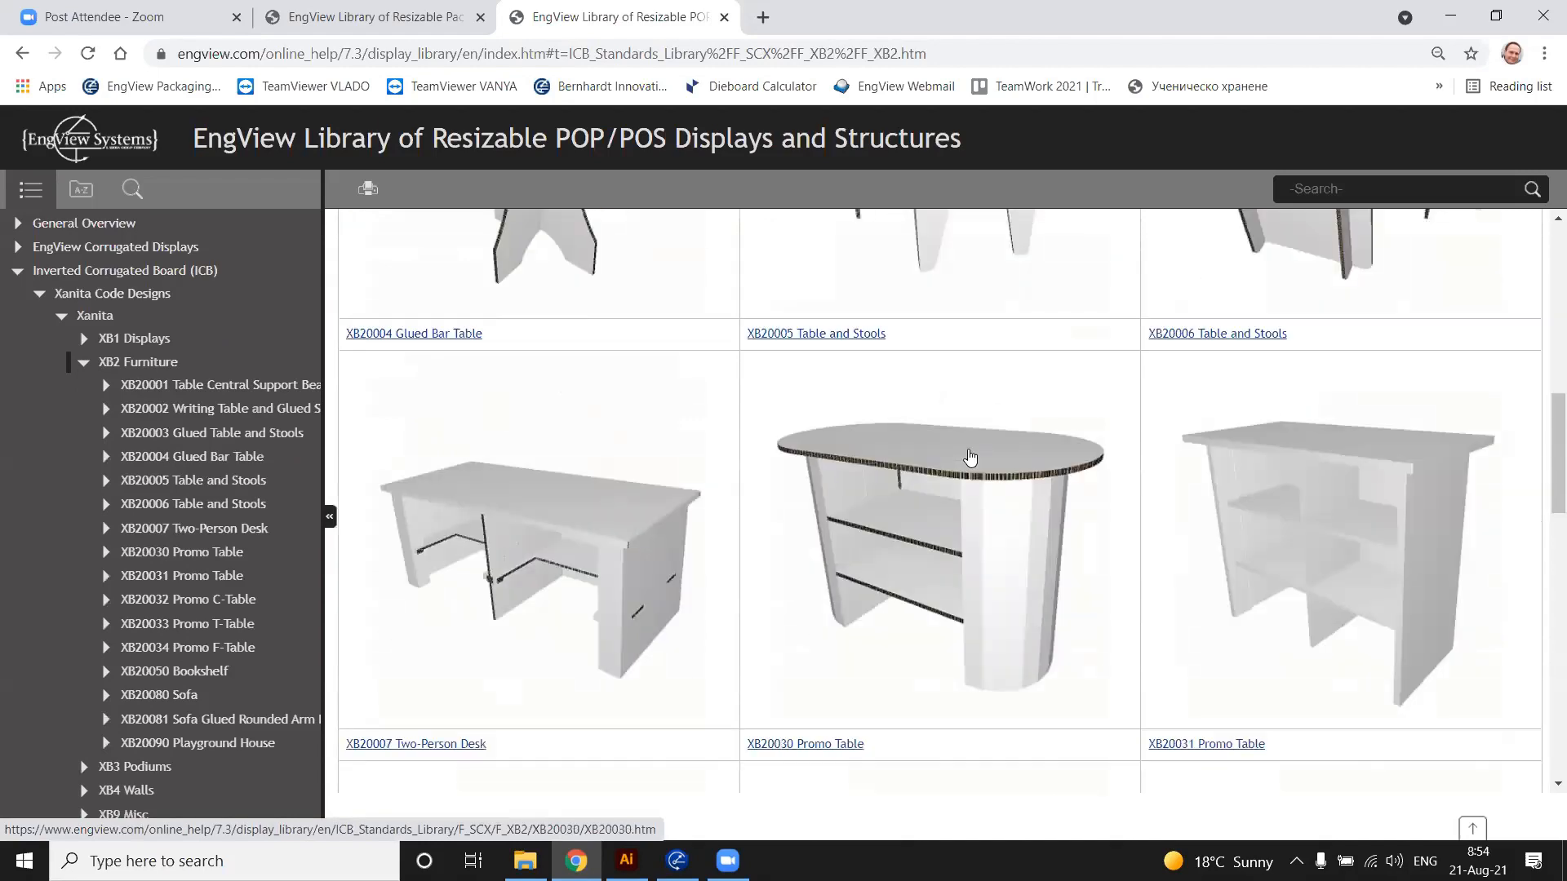
scroll(967, 457, "up", 4)
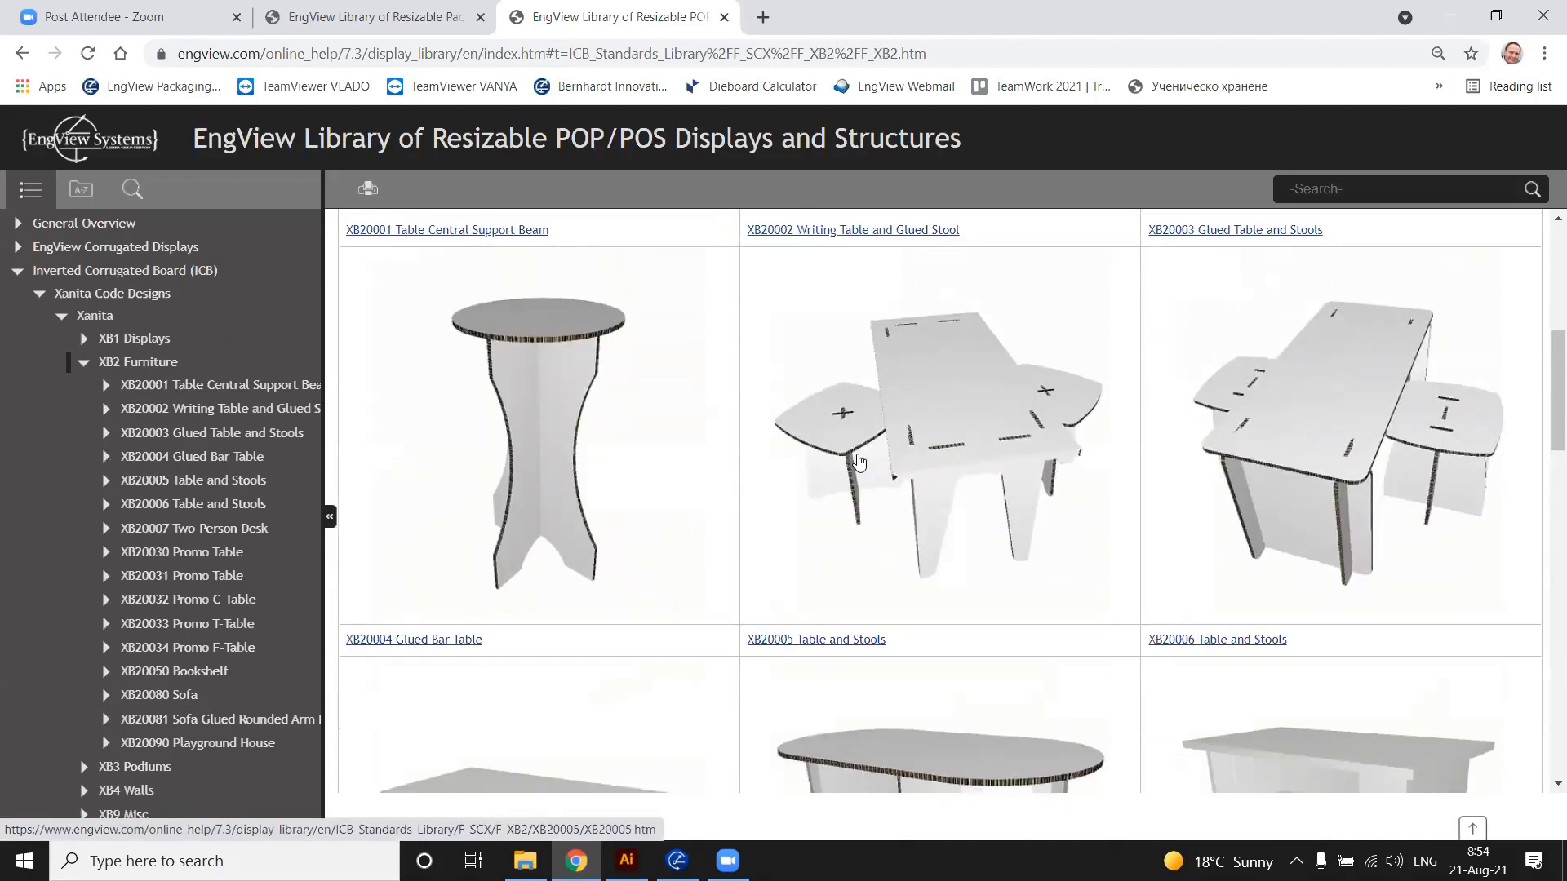
scroll(859, 462, "down", 3)
scroll(1273, 514, "up", 4)
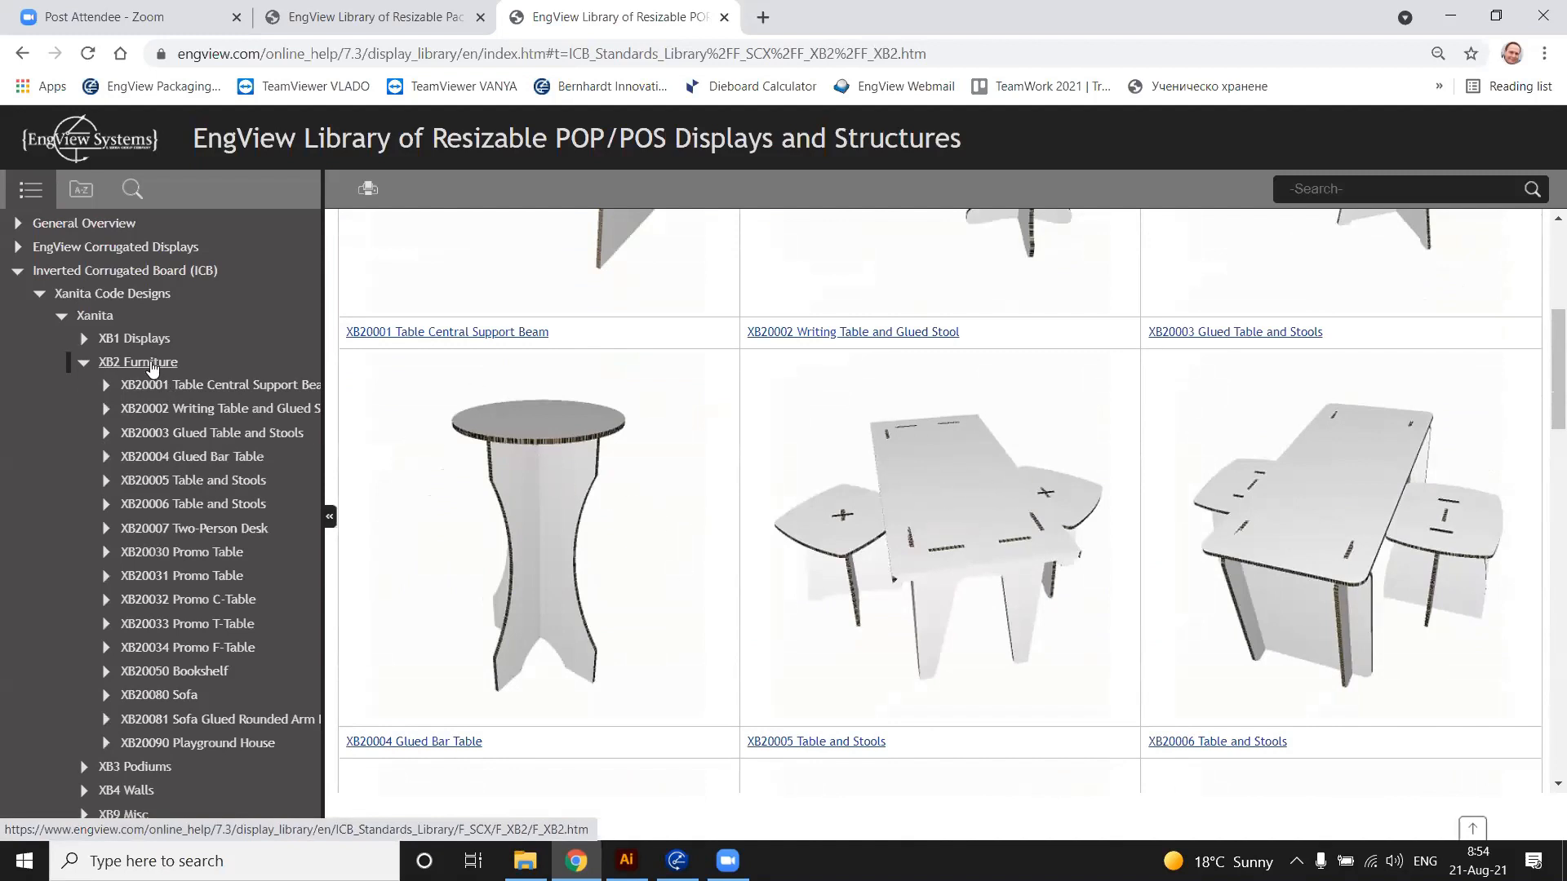
left_click(151, 364)
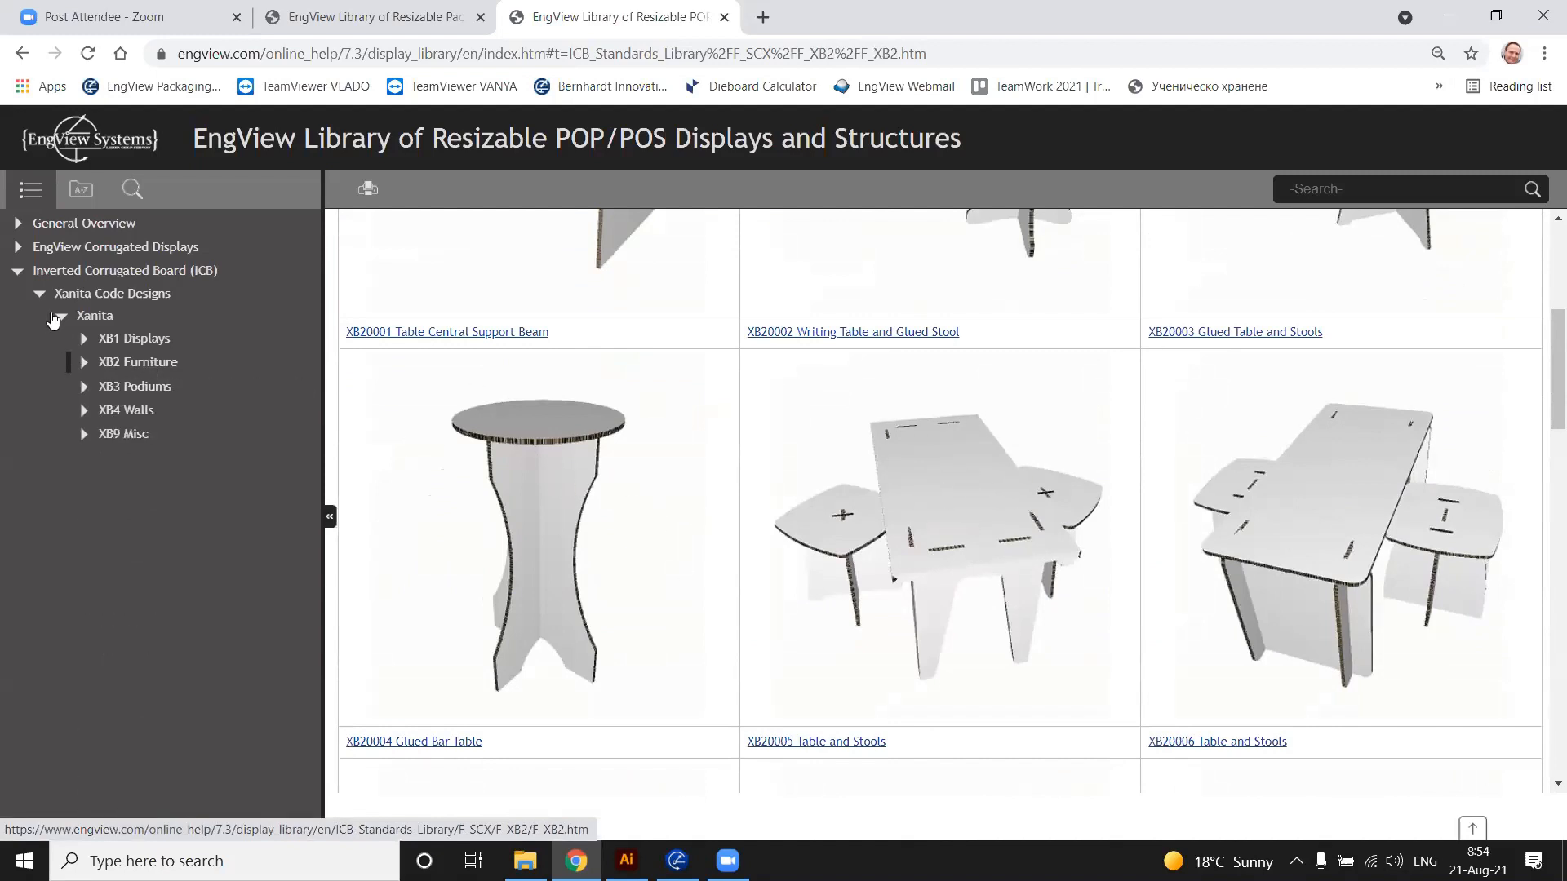
Open EVC621 Cell Displays under EngView Corrugated Displays, EVC6 Displays and EVC62 Floor Displays, and examine the designs
left_click(135, 248)
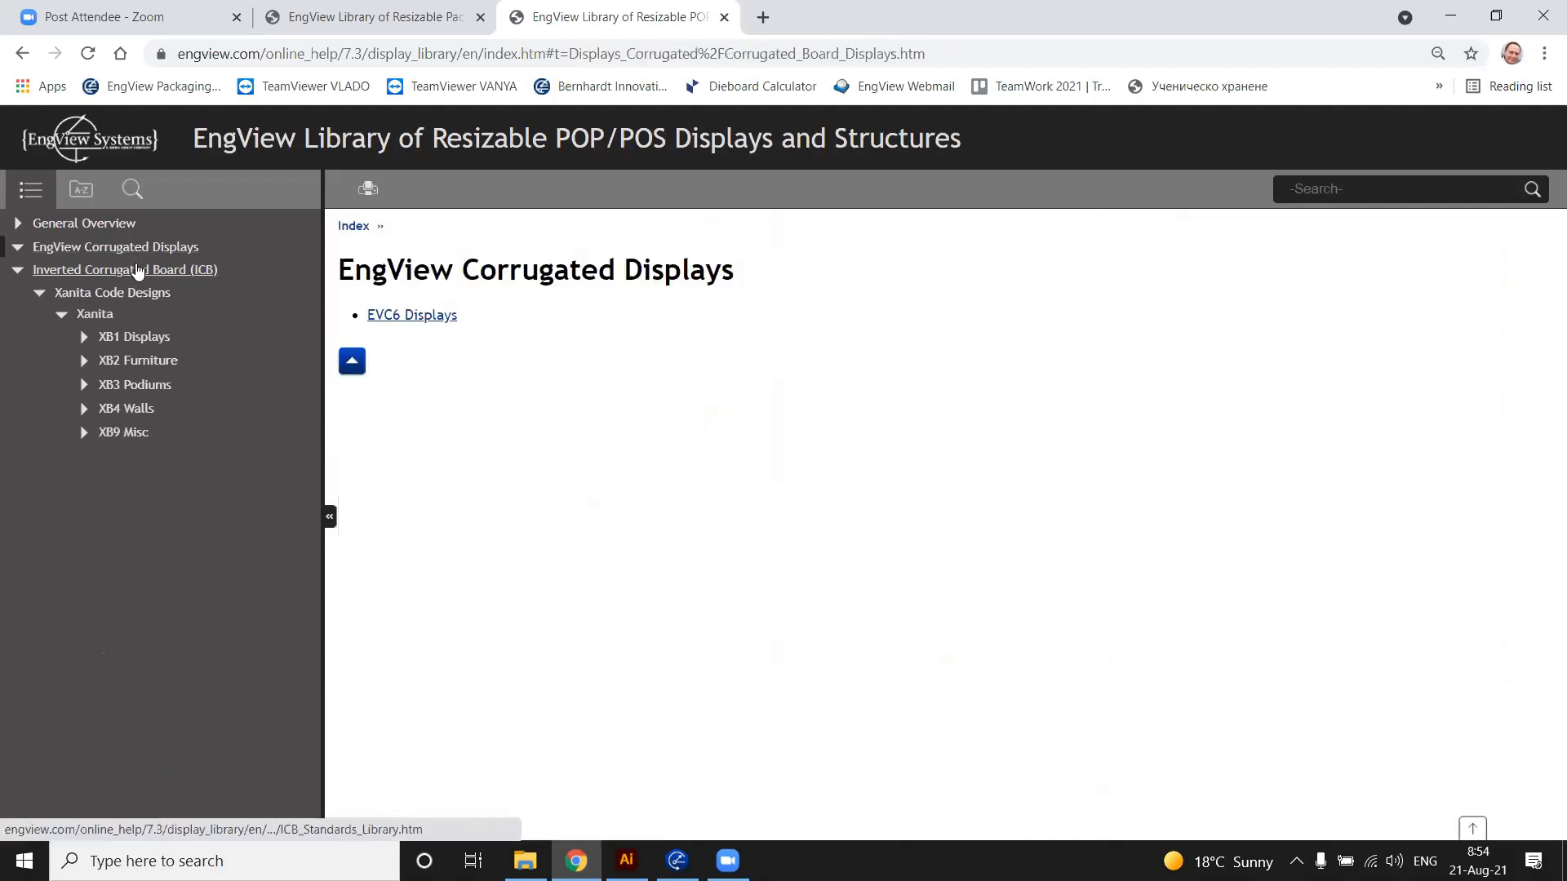
left_click(452, 313)
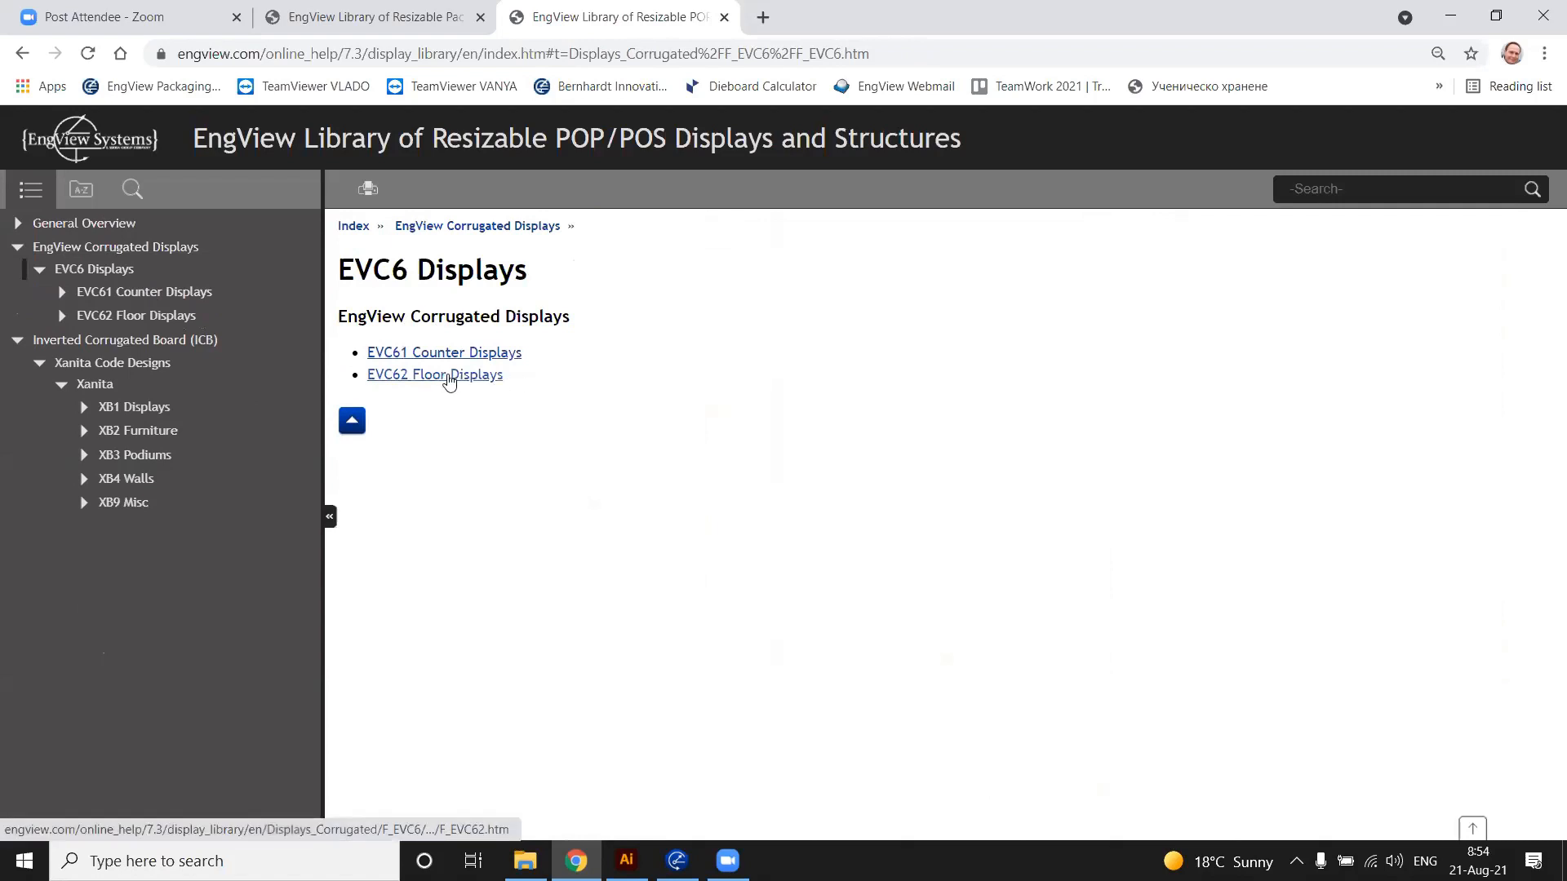
left_click(453, 378)
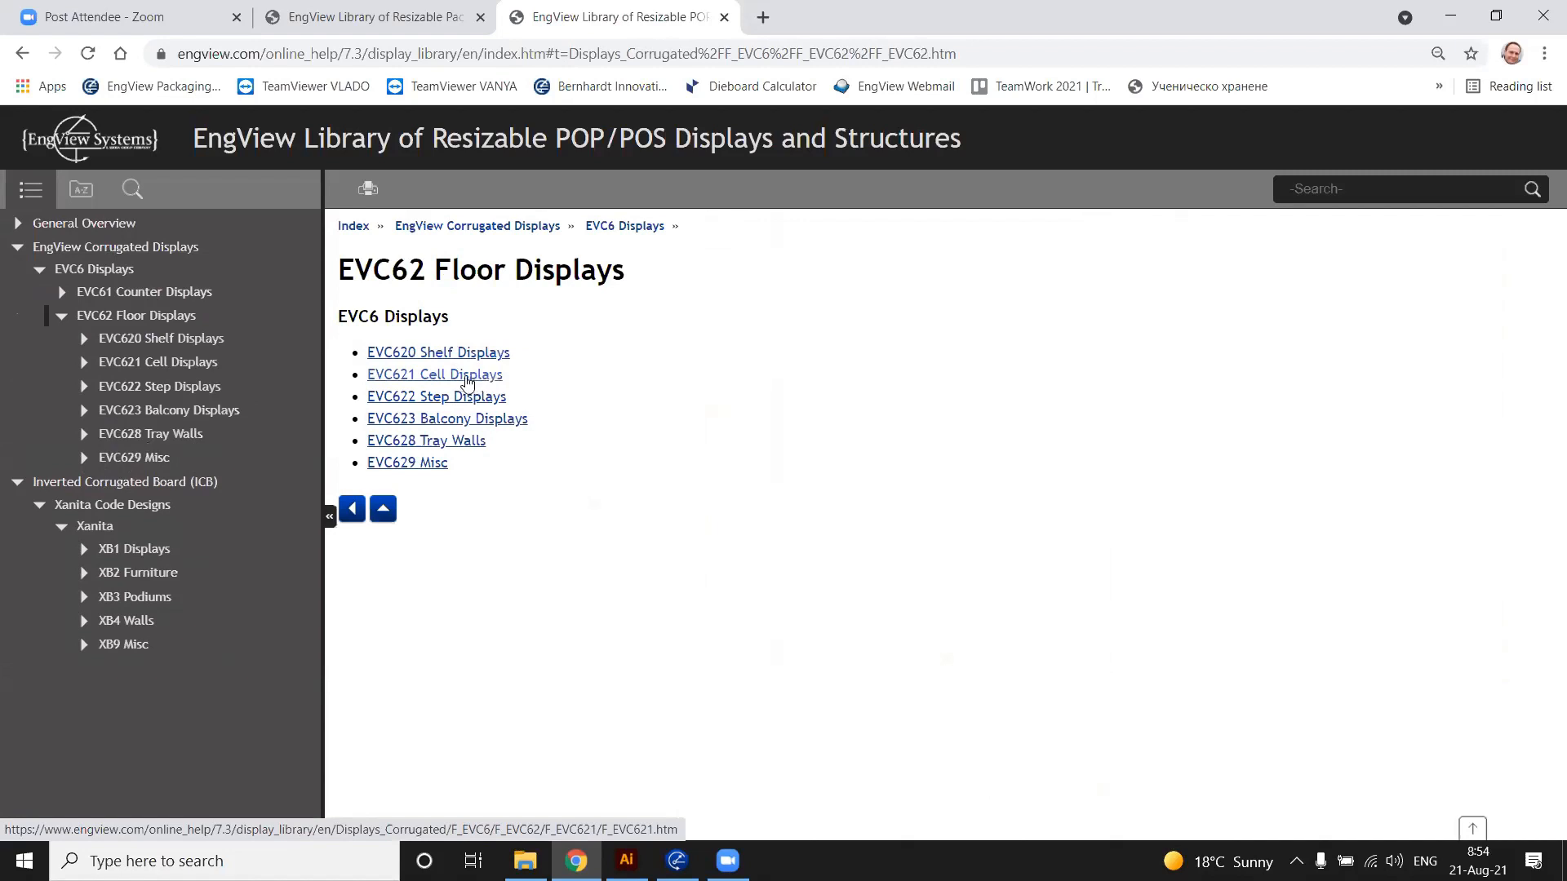
left_click(445, 383)
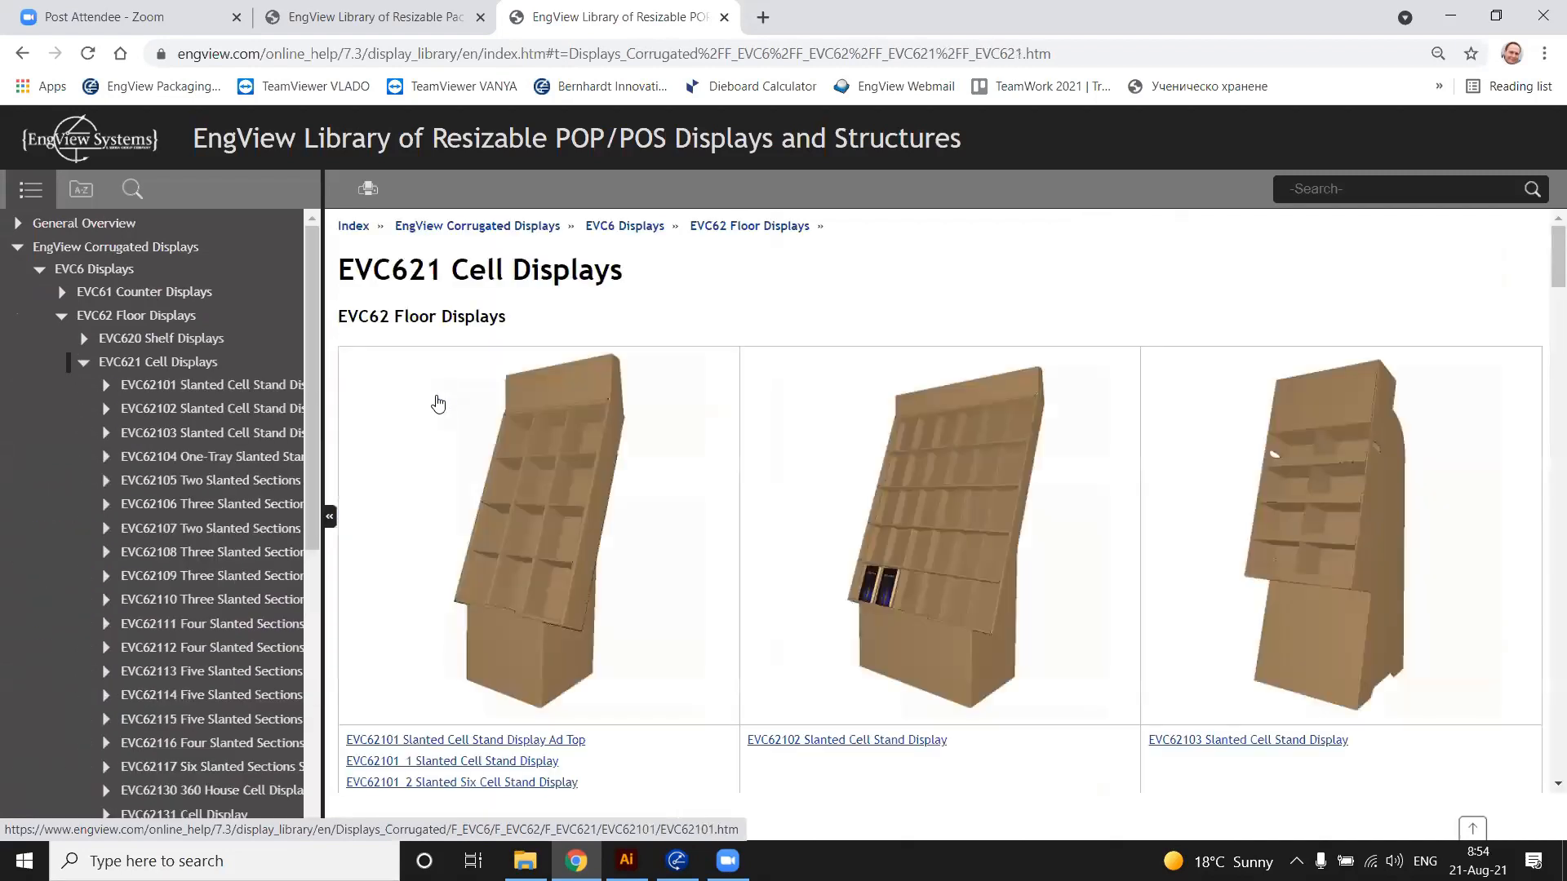
scroll(433, 405, "down", 1)
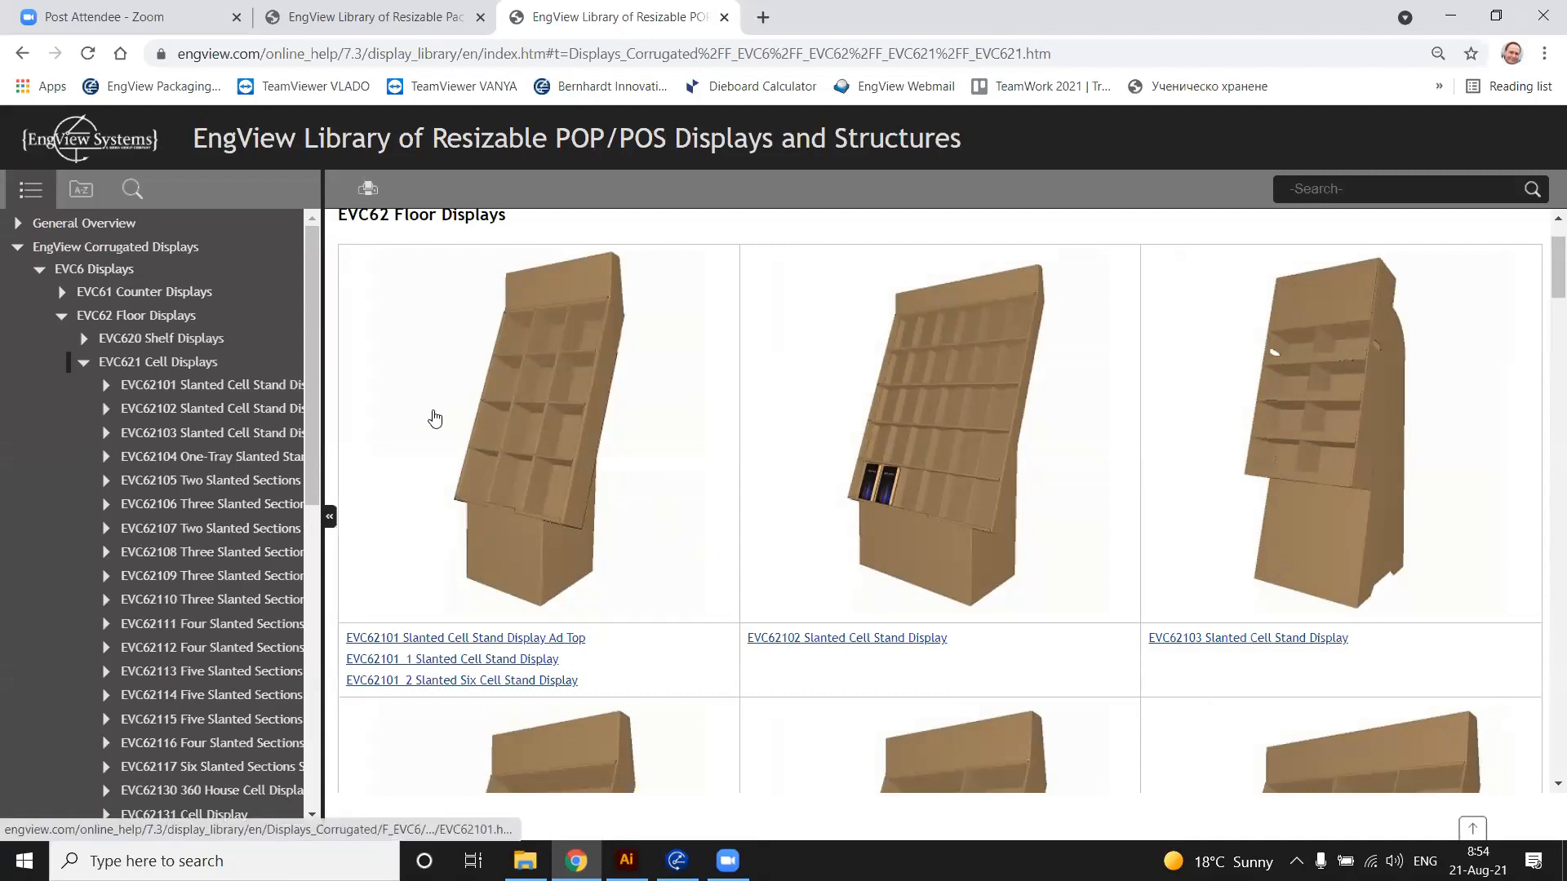
Open the EVC62101 Slanted Cell Stand Display Ad Top page and examine its 2D and 3D representations, modifications and parameter list
scroll(402, 443, "up", 2)
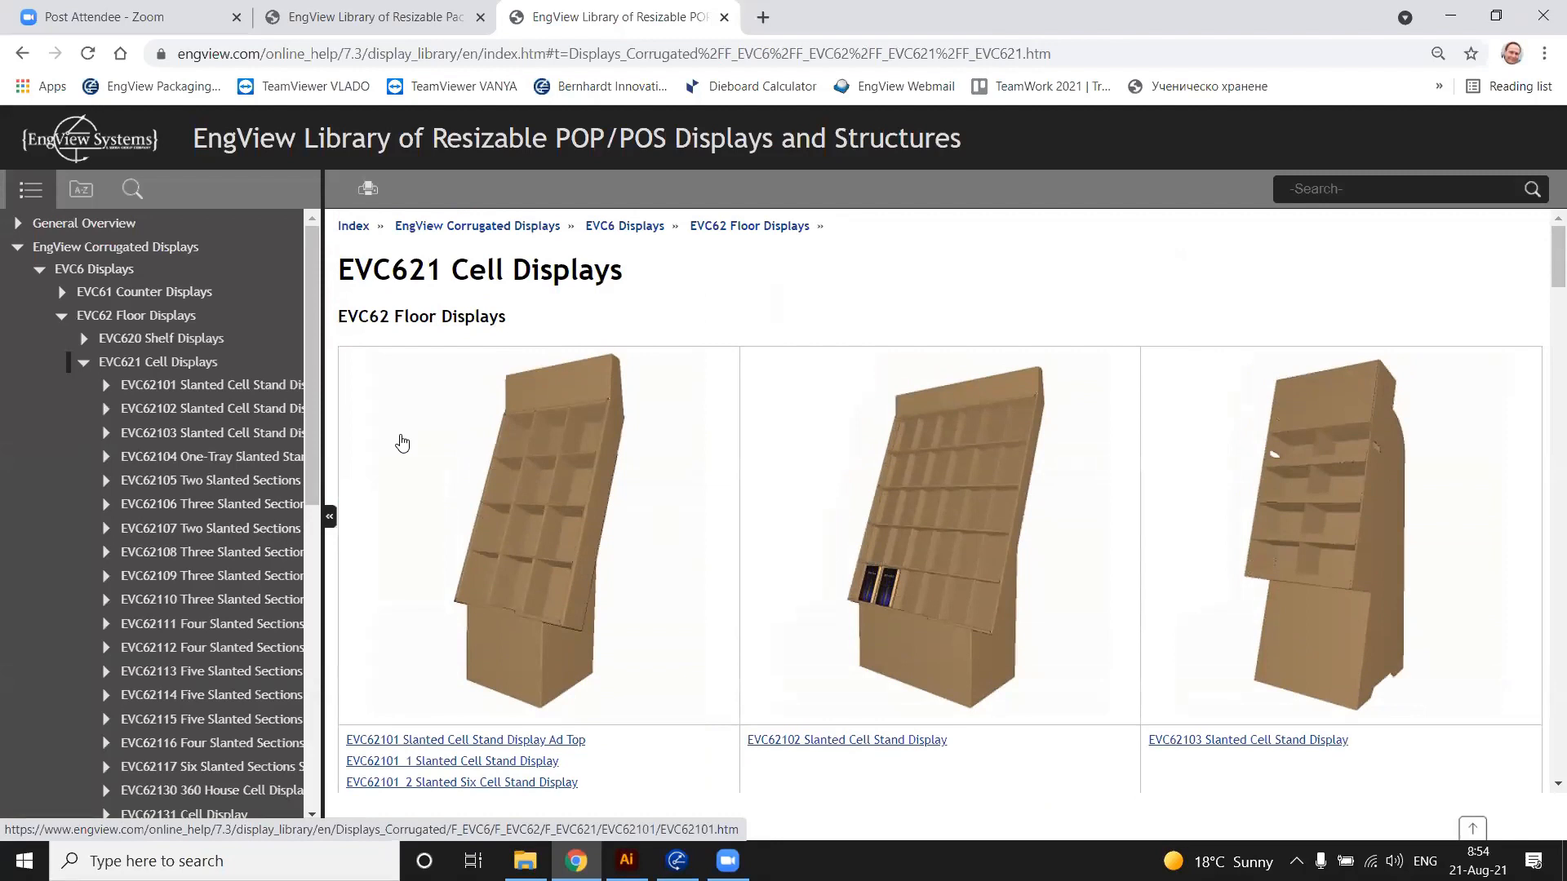
scroll(404, 444, "down", 2)
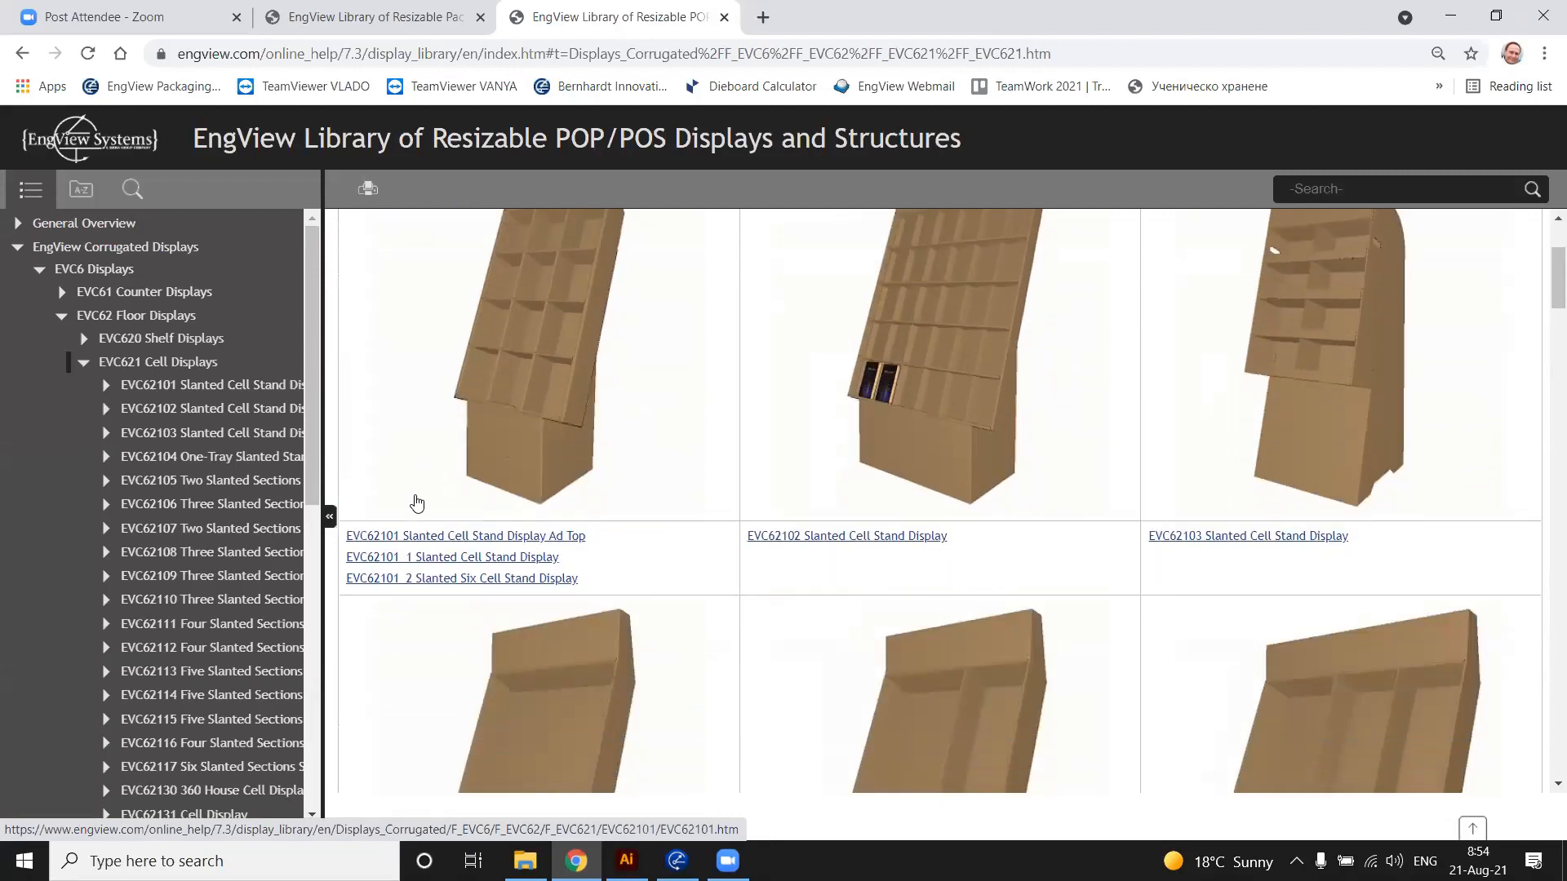
left_click(514, 544)
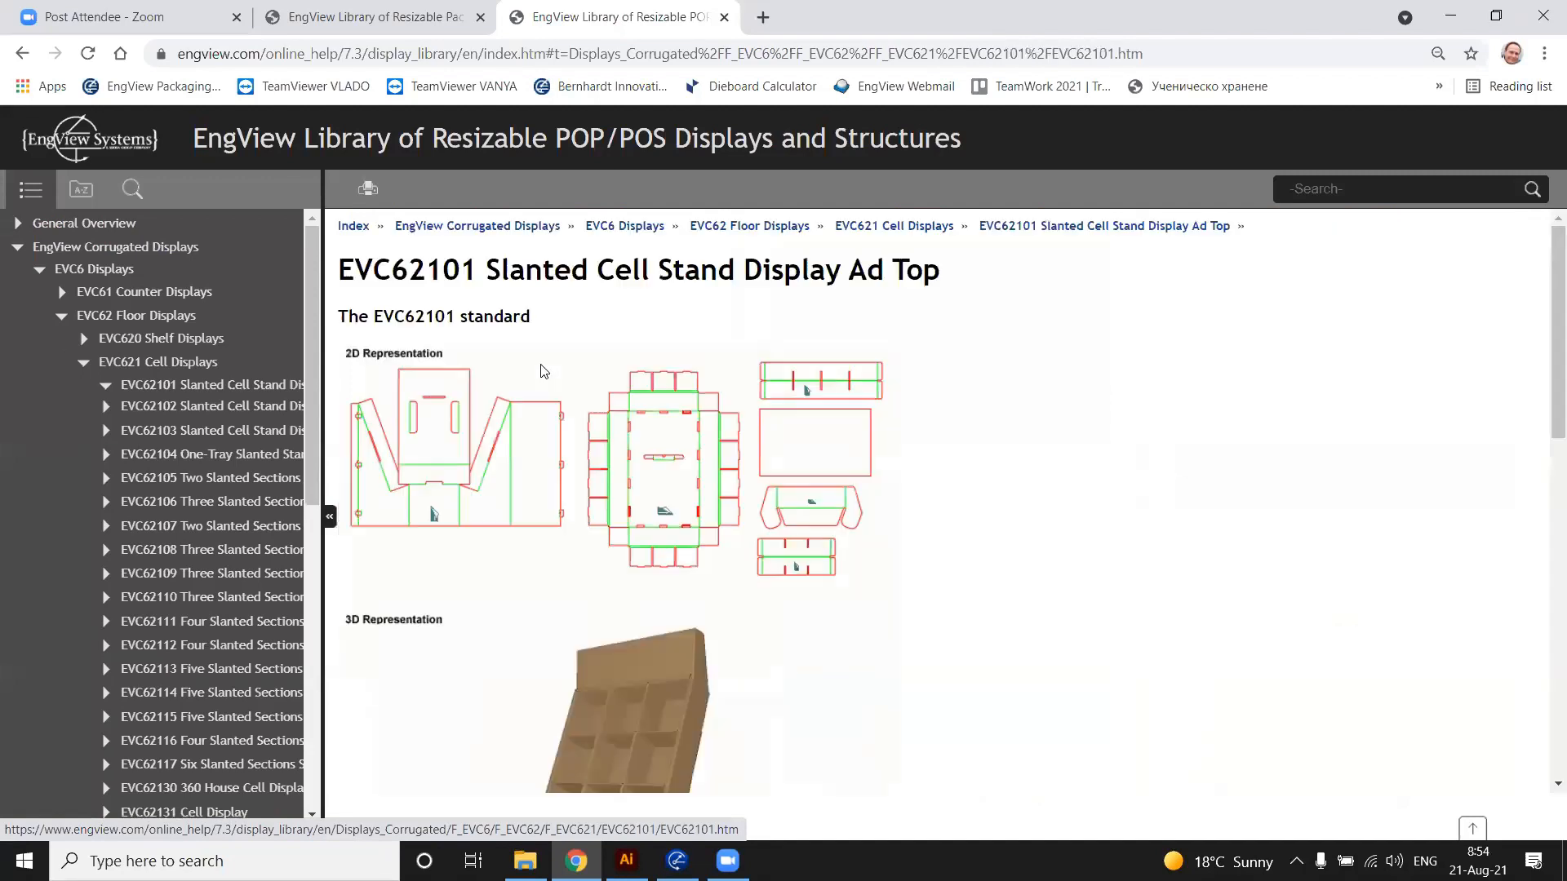
scroll(706, 405, "down", 8)
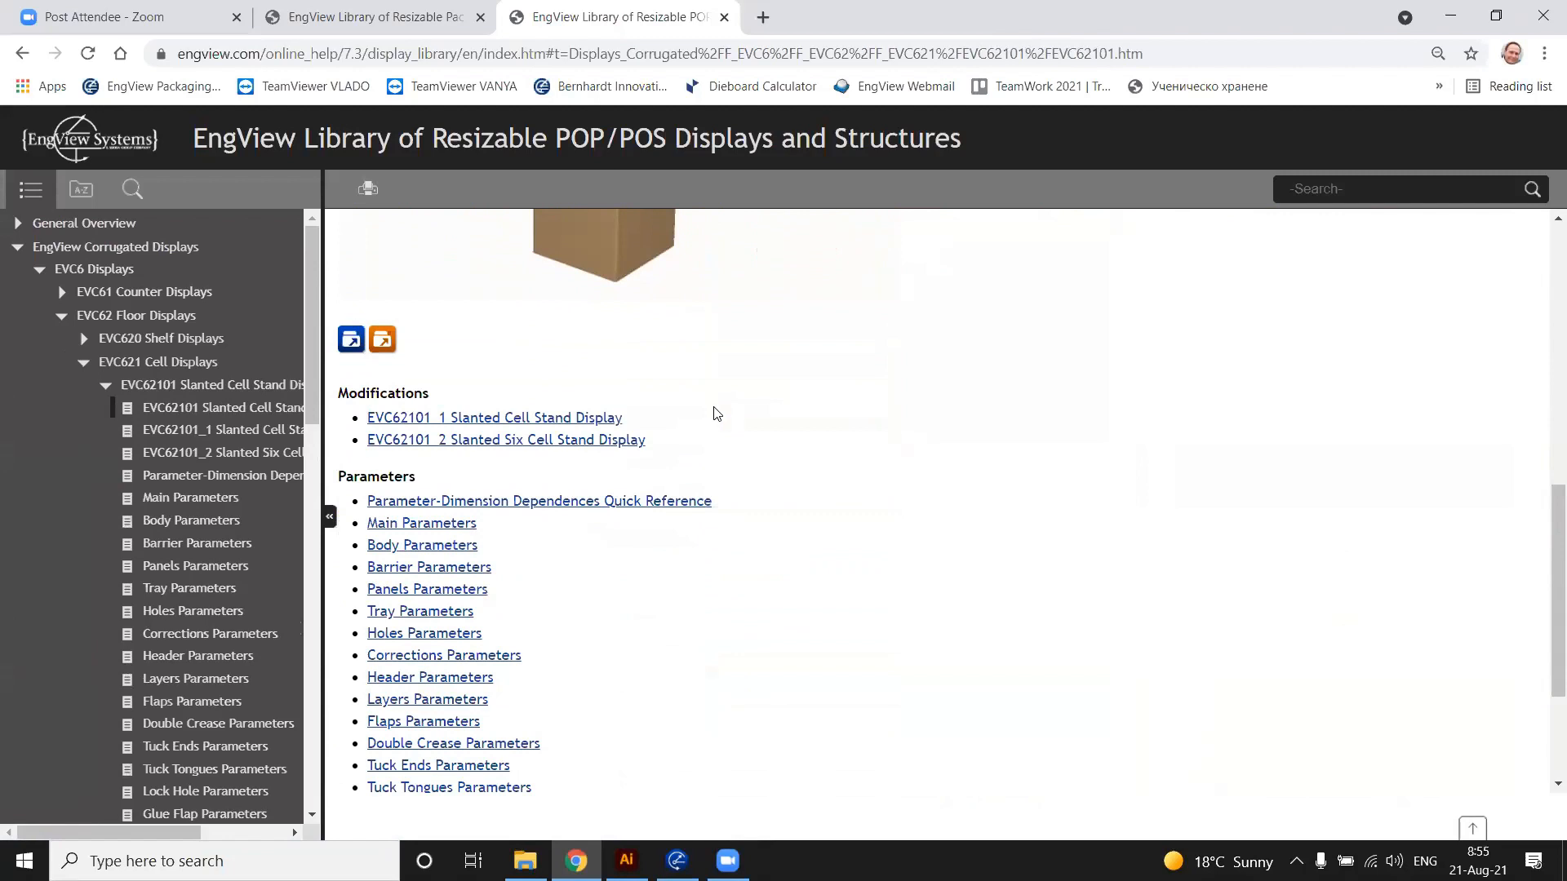
scroll(715, 414, "up", 4)
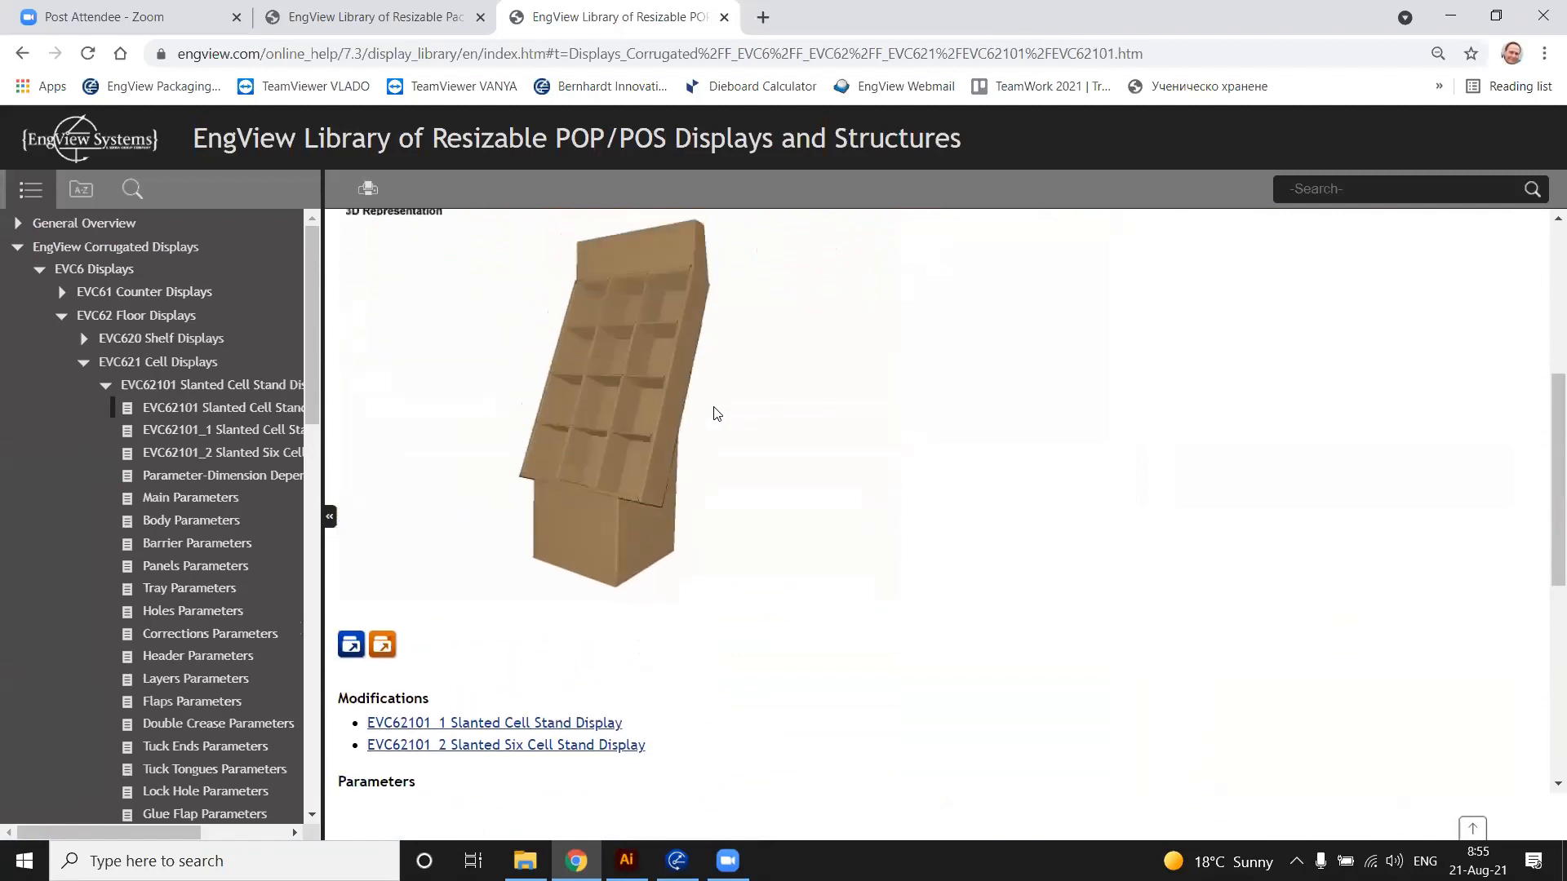
scroll(715, 416, "up", 3)
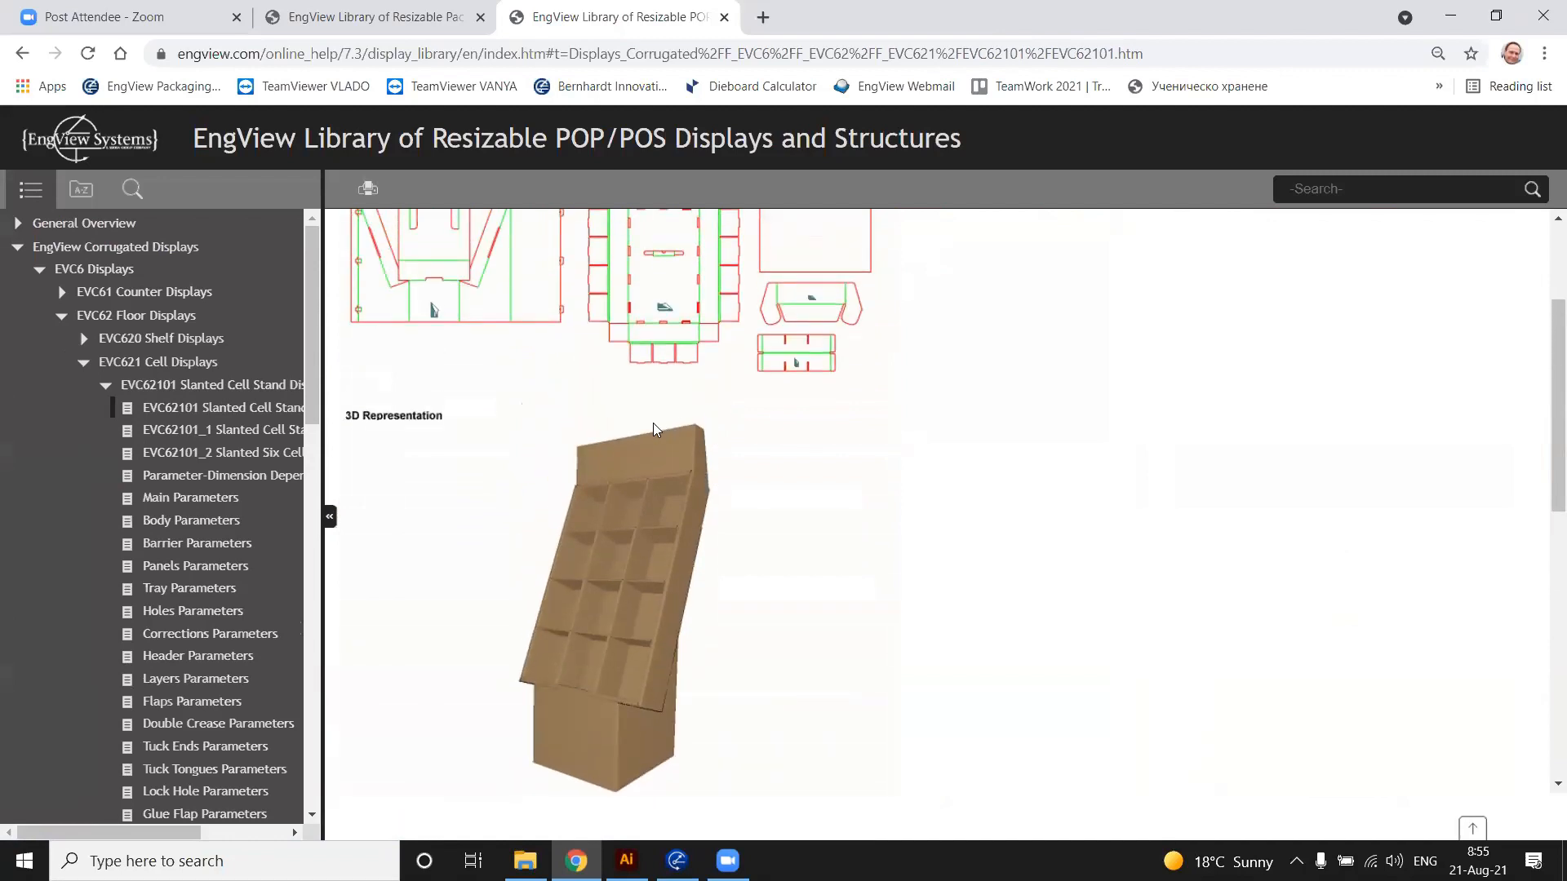
scroll(470, 472, "down", 3)
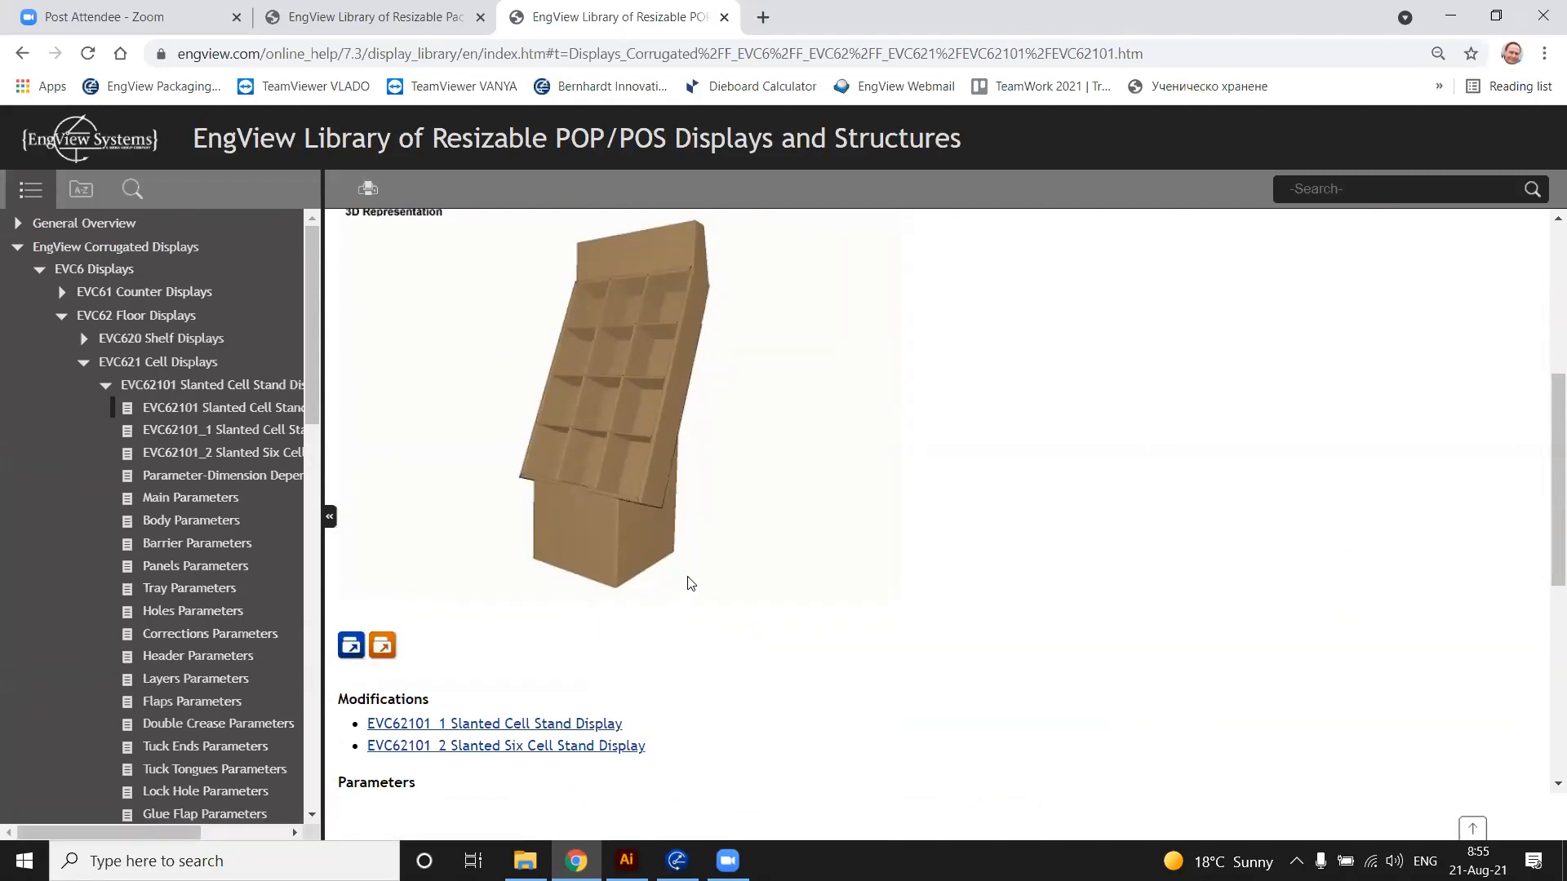
scroll(689, 583, "down", 3)
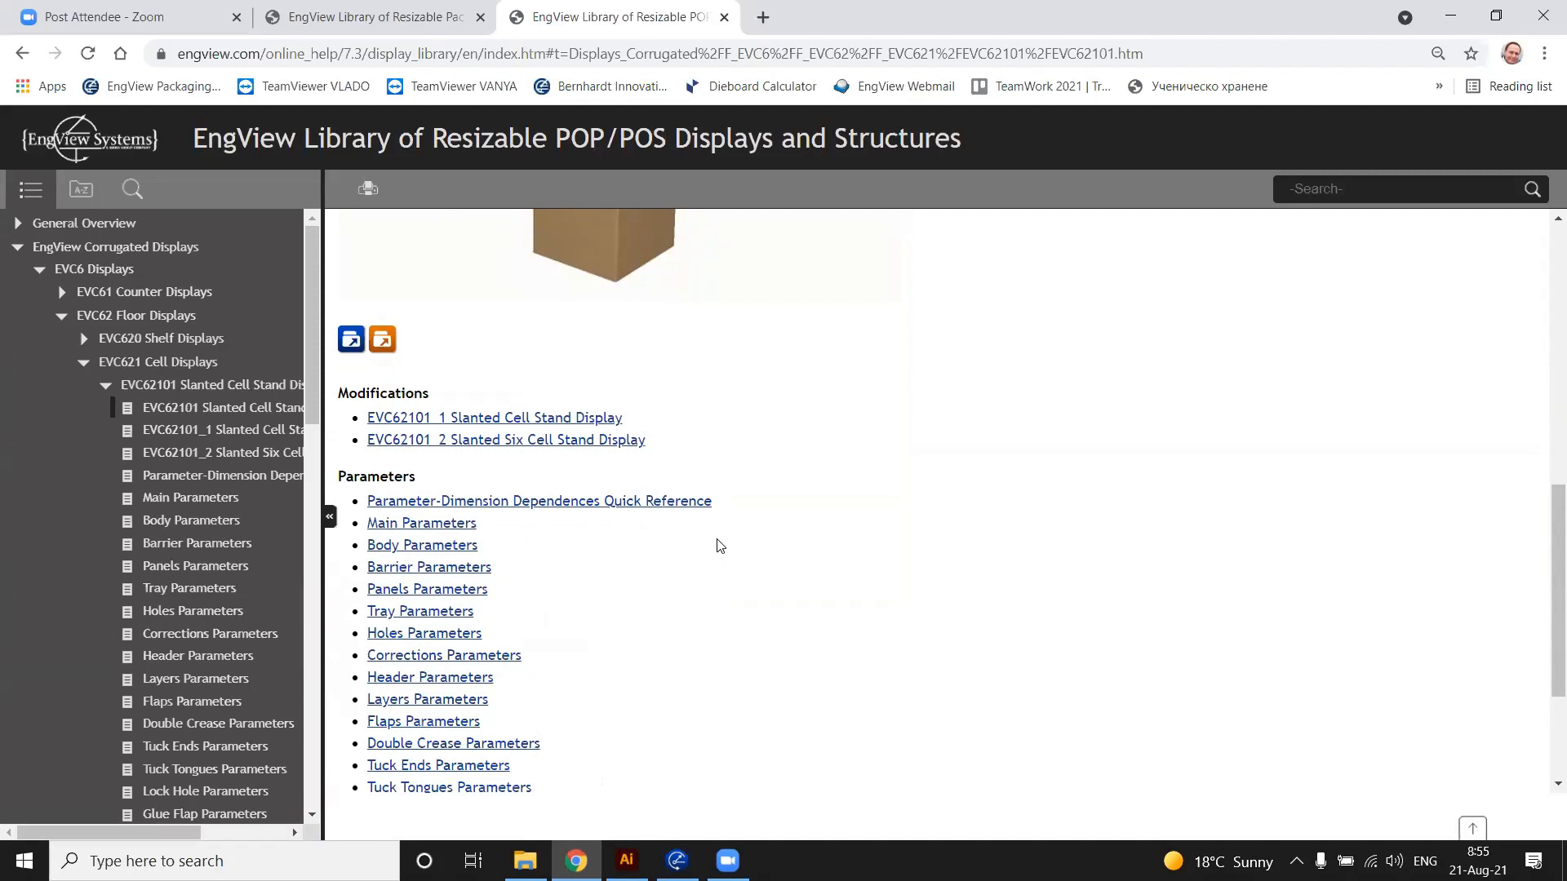
scroll(779, 516, "up", 3)
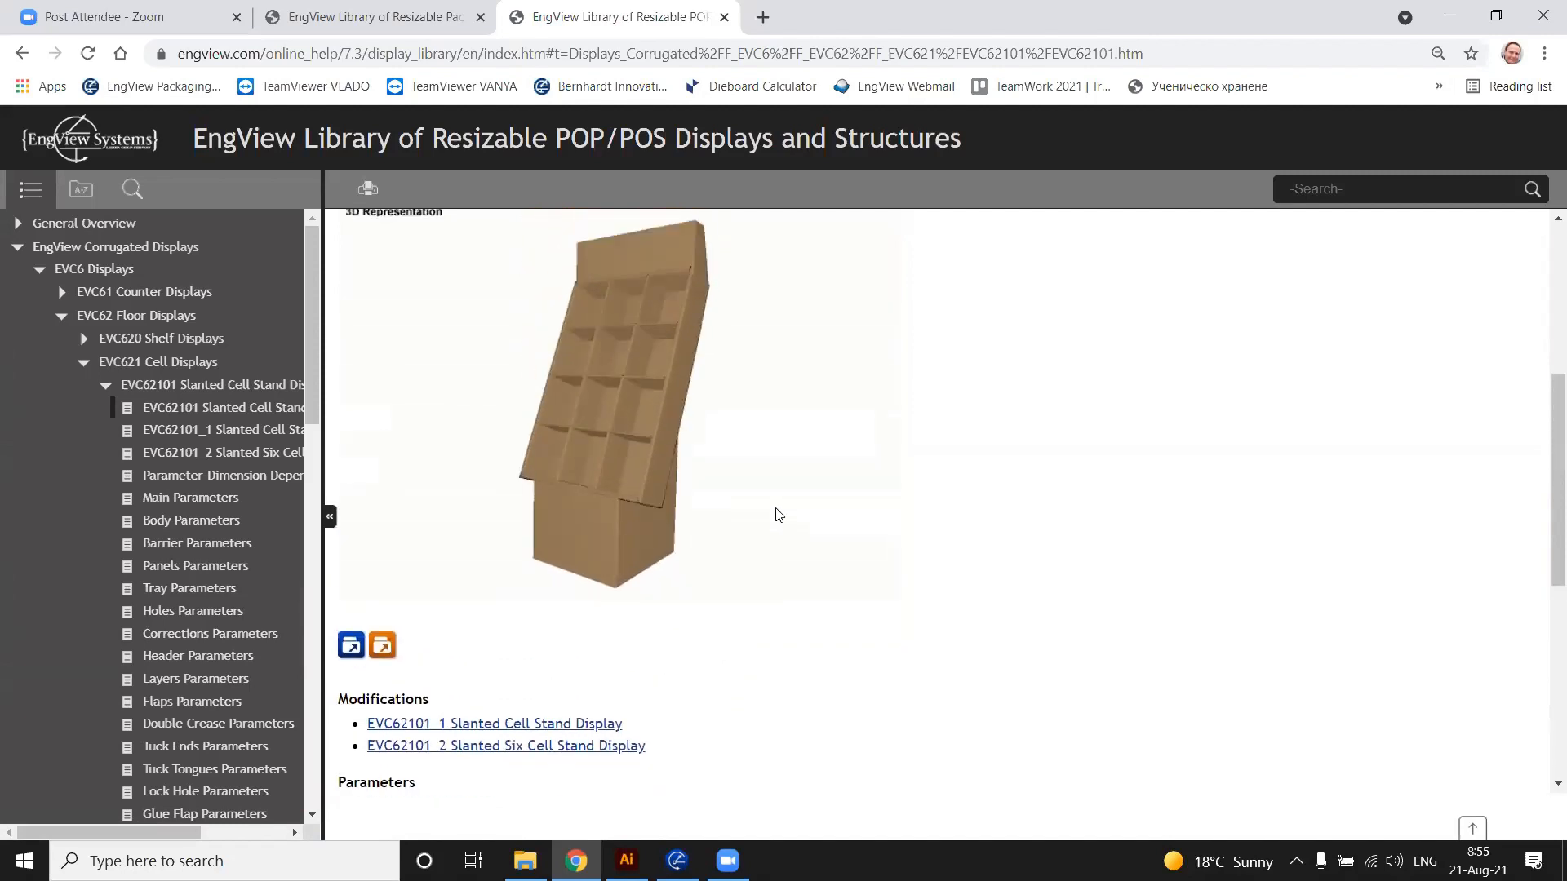
Open EVC620 Shelf Displays under EVC62 Floor Displays and look through the shelf display designs
left_click(174, 362)
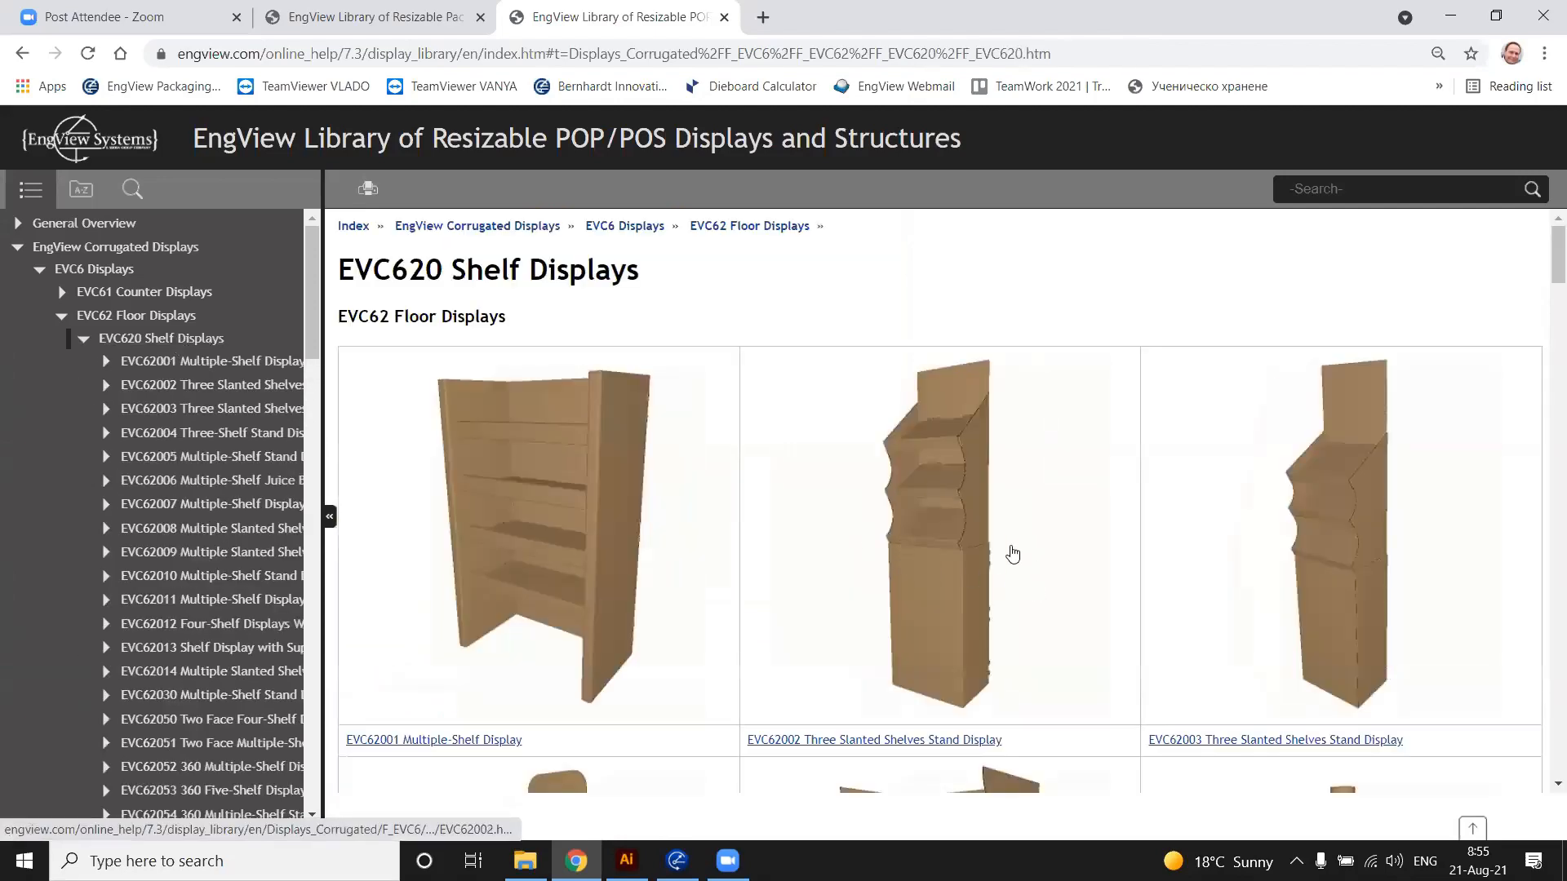
scroll(984, 561, "down", 3)
scroll(939, 555, "down", 15)
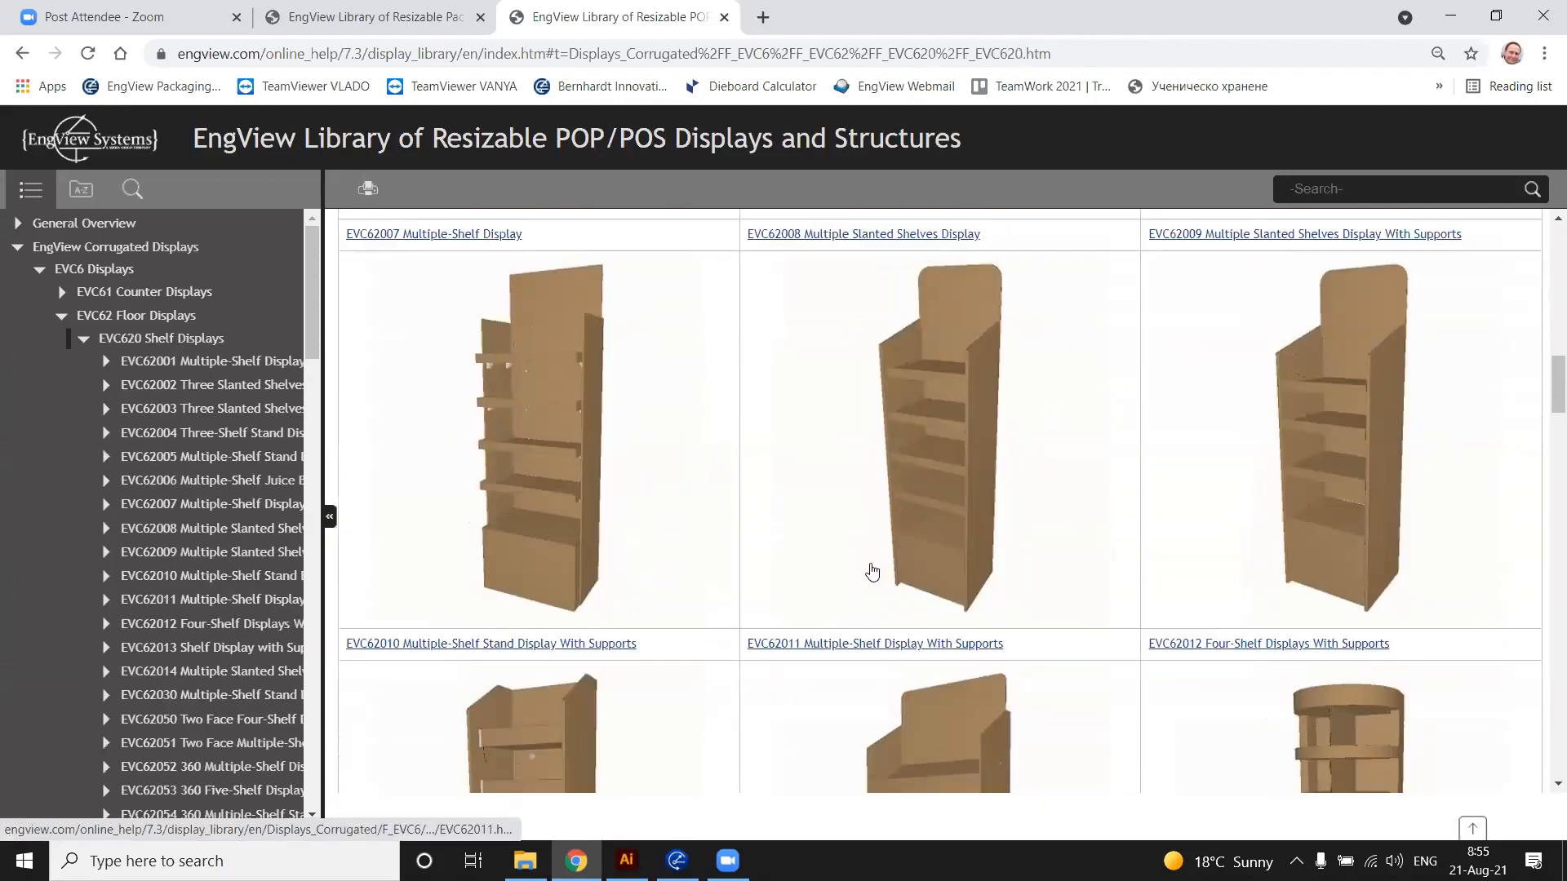
scroll(861, 583, "down", 7)
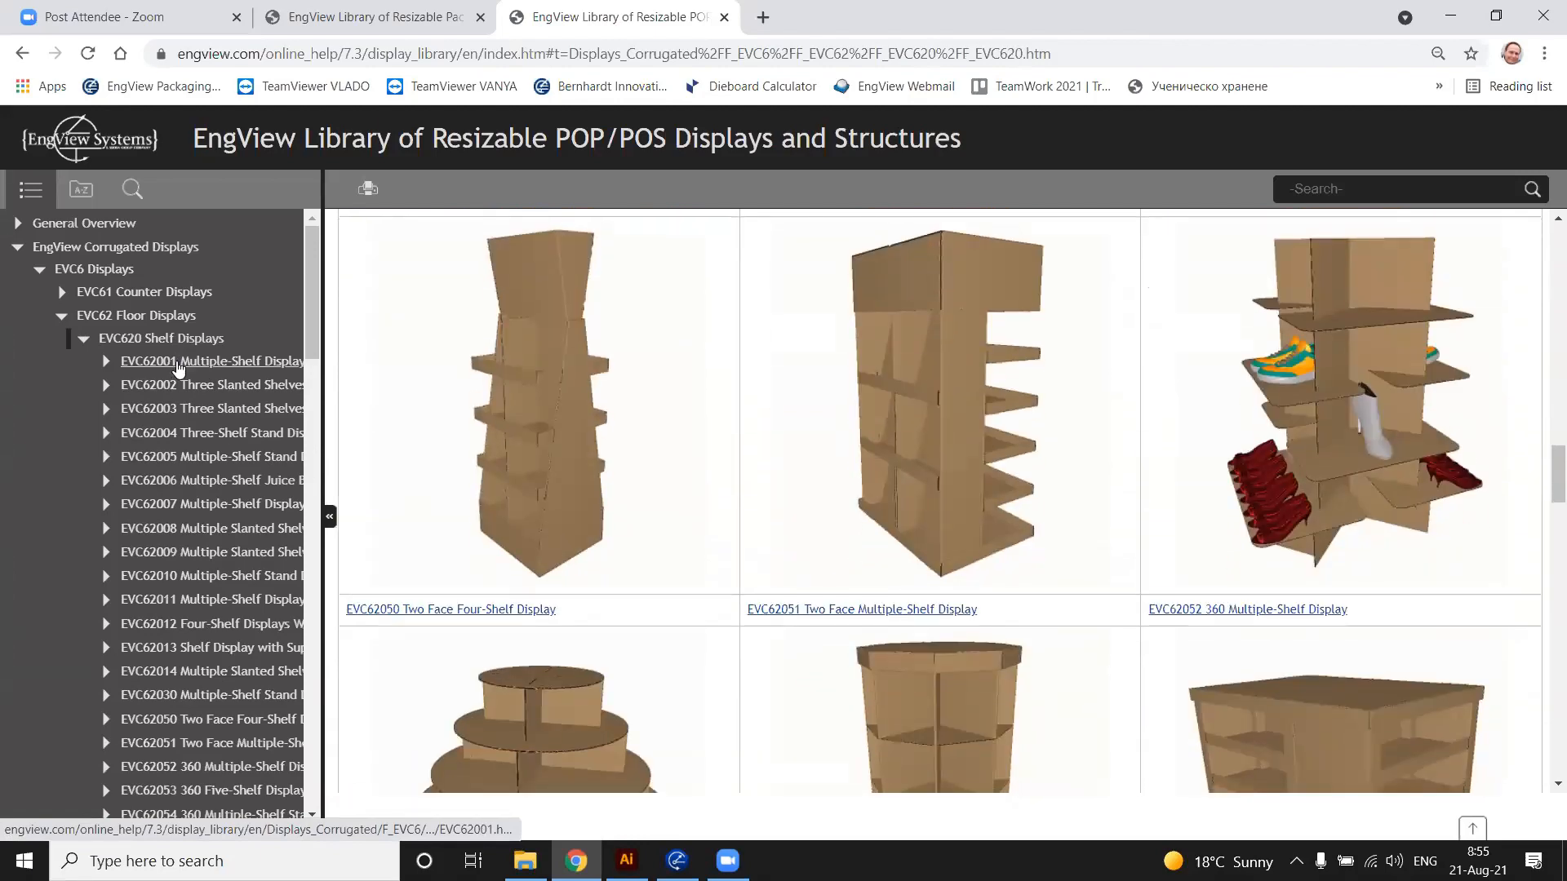
Collapse the EVC620 Shelf Displays group and return to the EVC621 Cell Displays overview
left_click(185, 343)
left_click(176, 363)
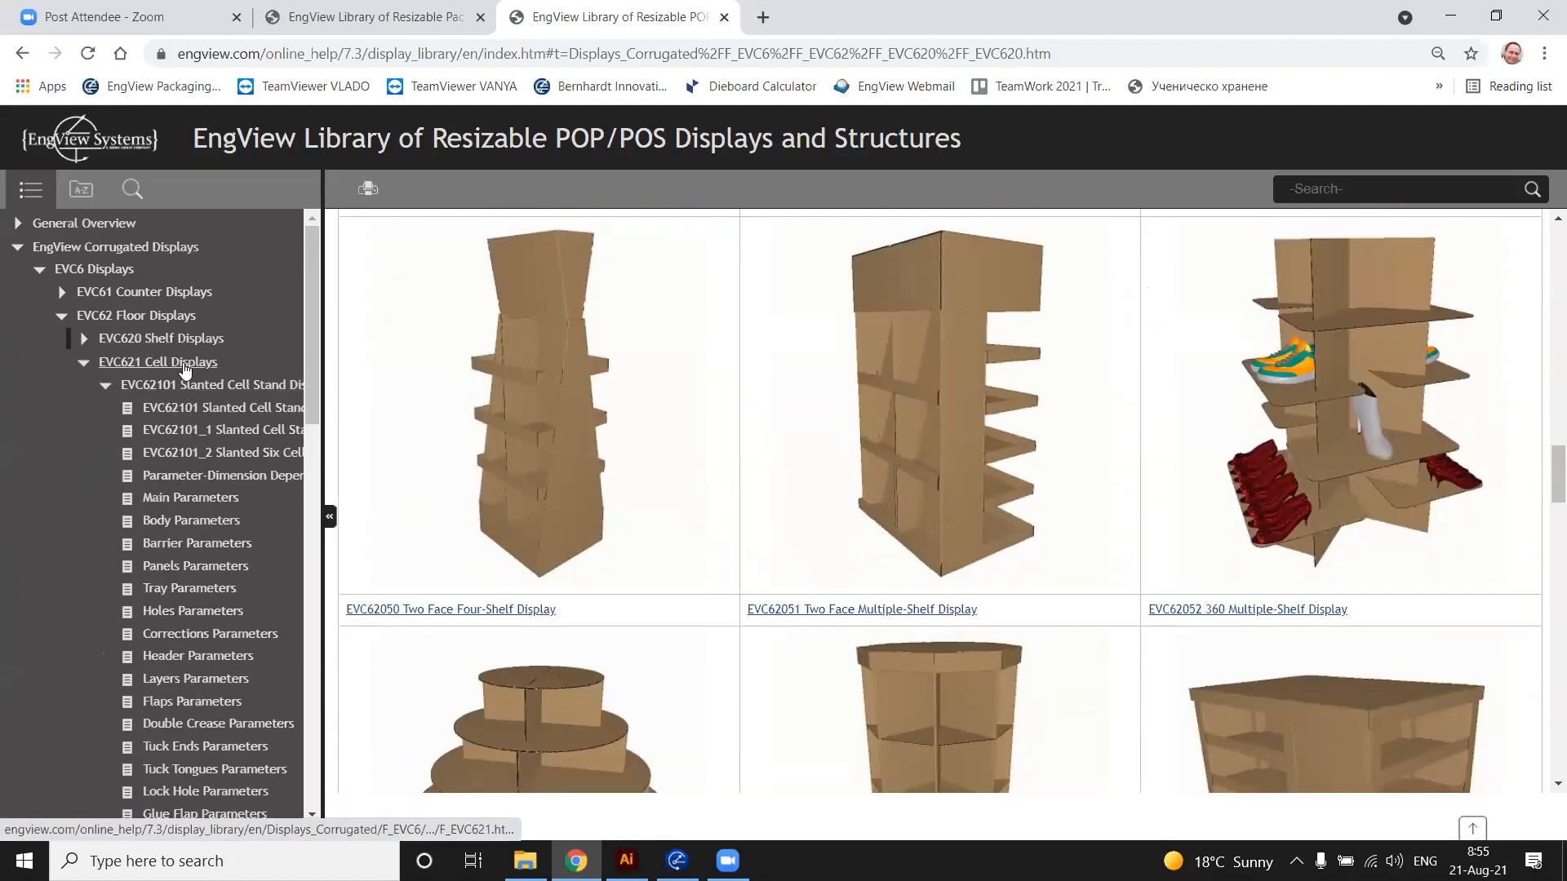
scroll(596, 448, "down", 8)
scroll(563, 458, "up", 8)
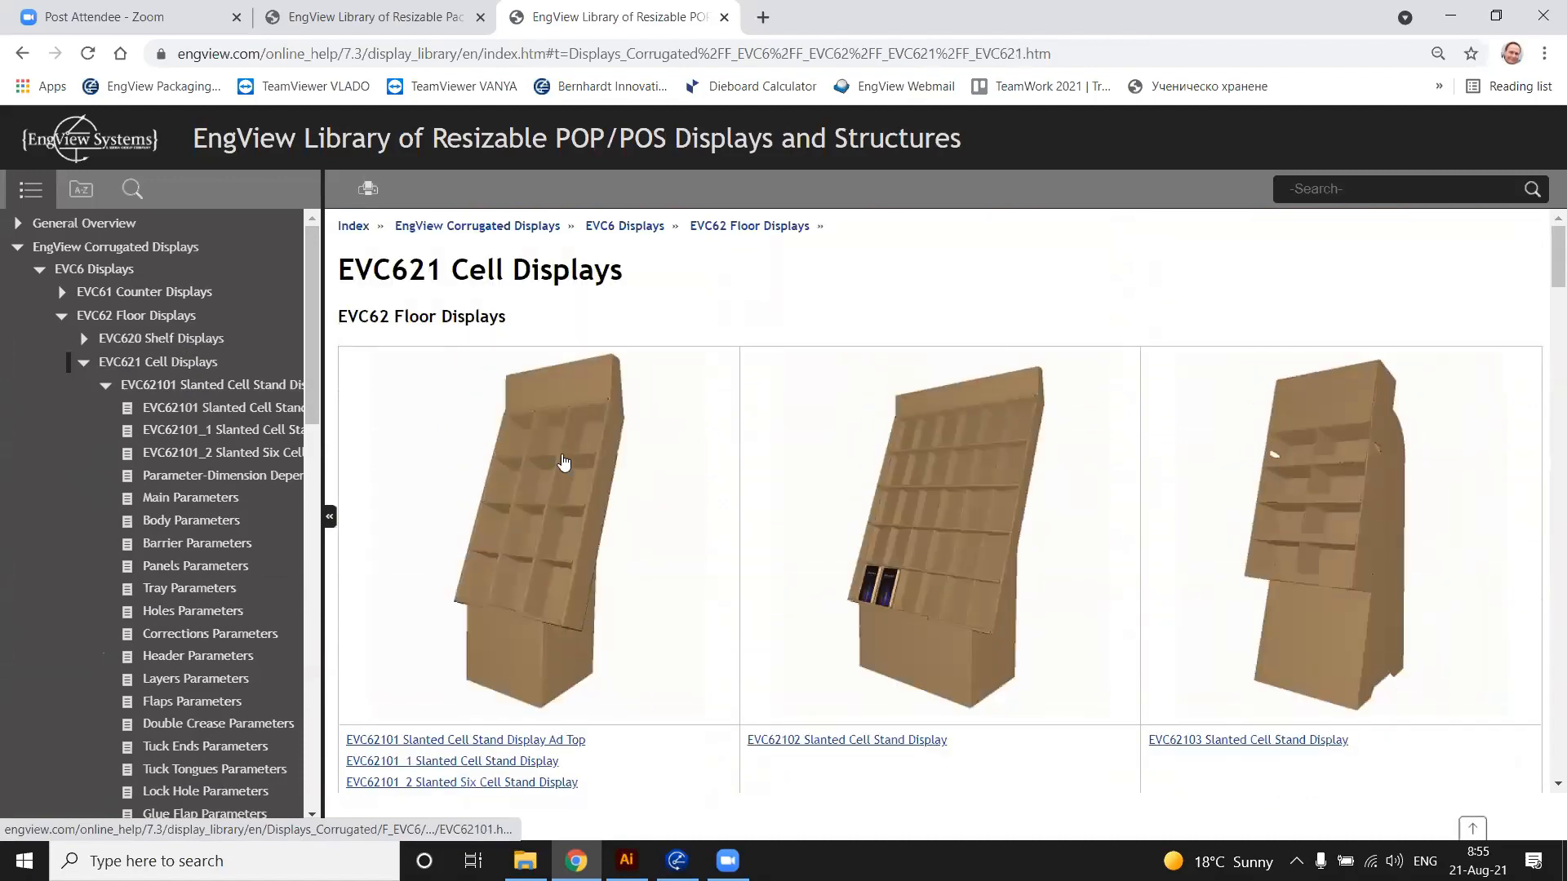
Load the EVC62101 Slanted Cell Stand Display Ad Top design from its library page into EngView Package & Display Designer
left_click(553, 512)
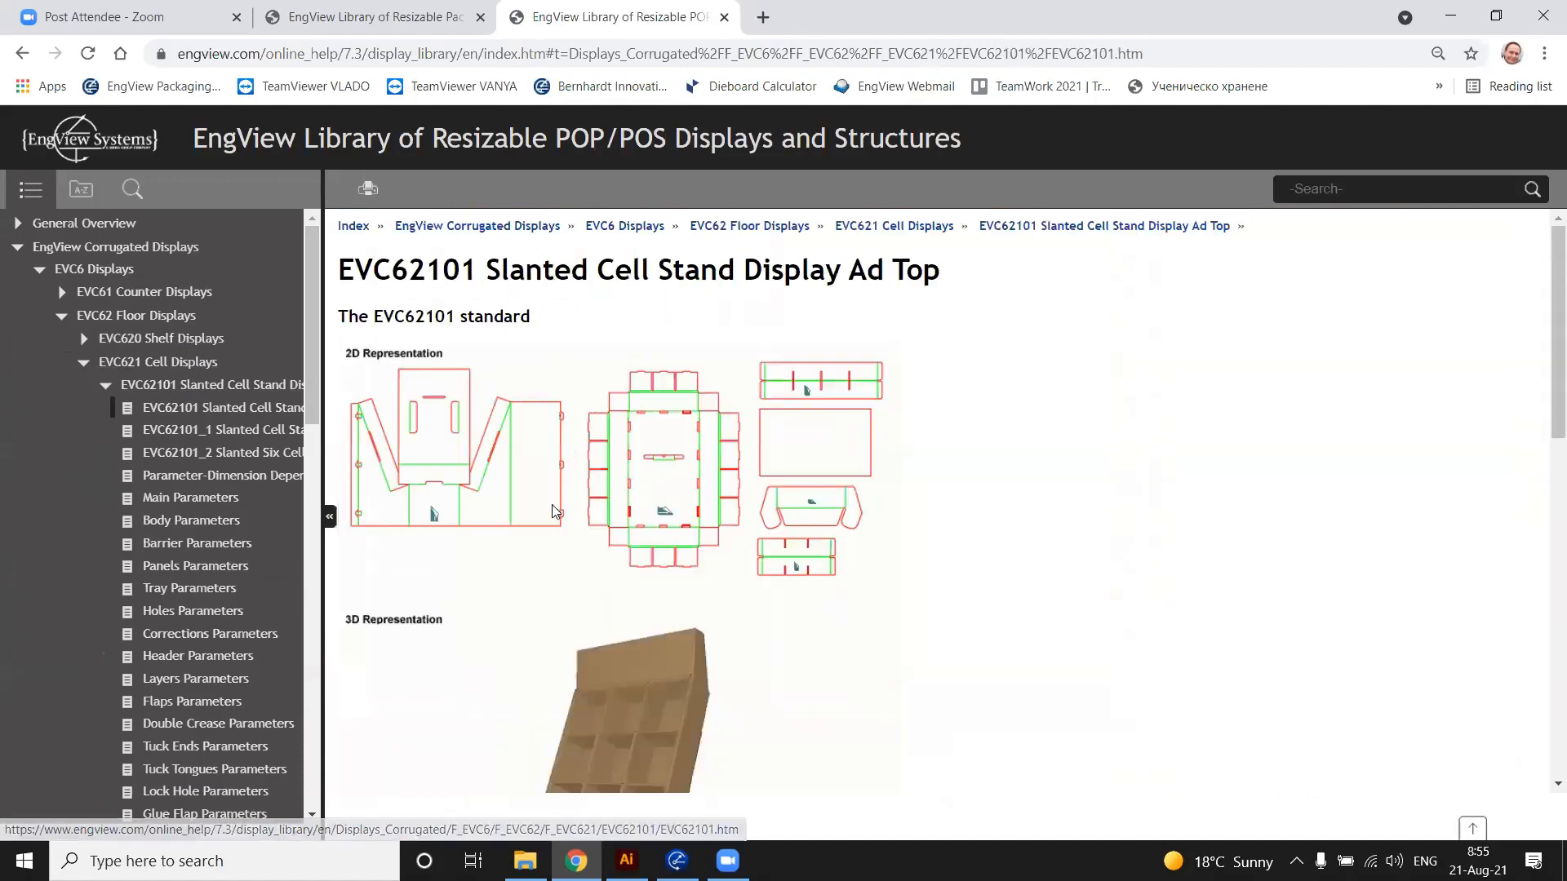
scroll(799, 454, "down", 1)
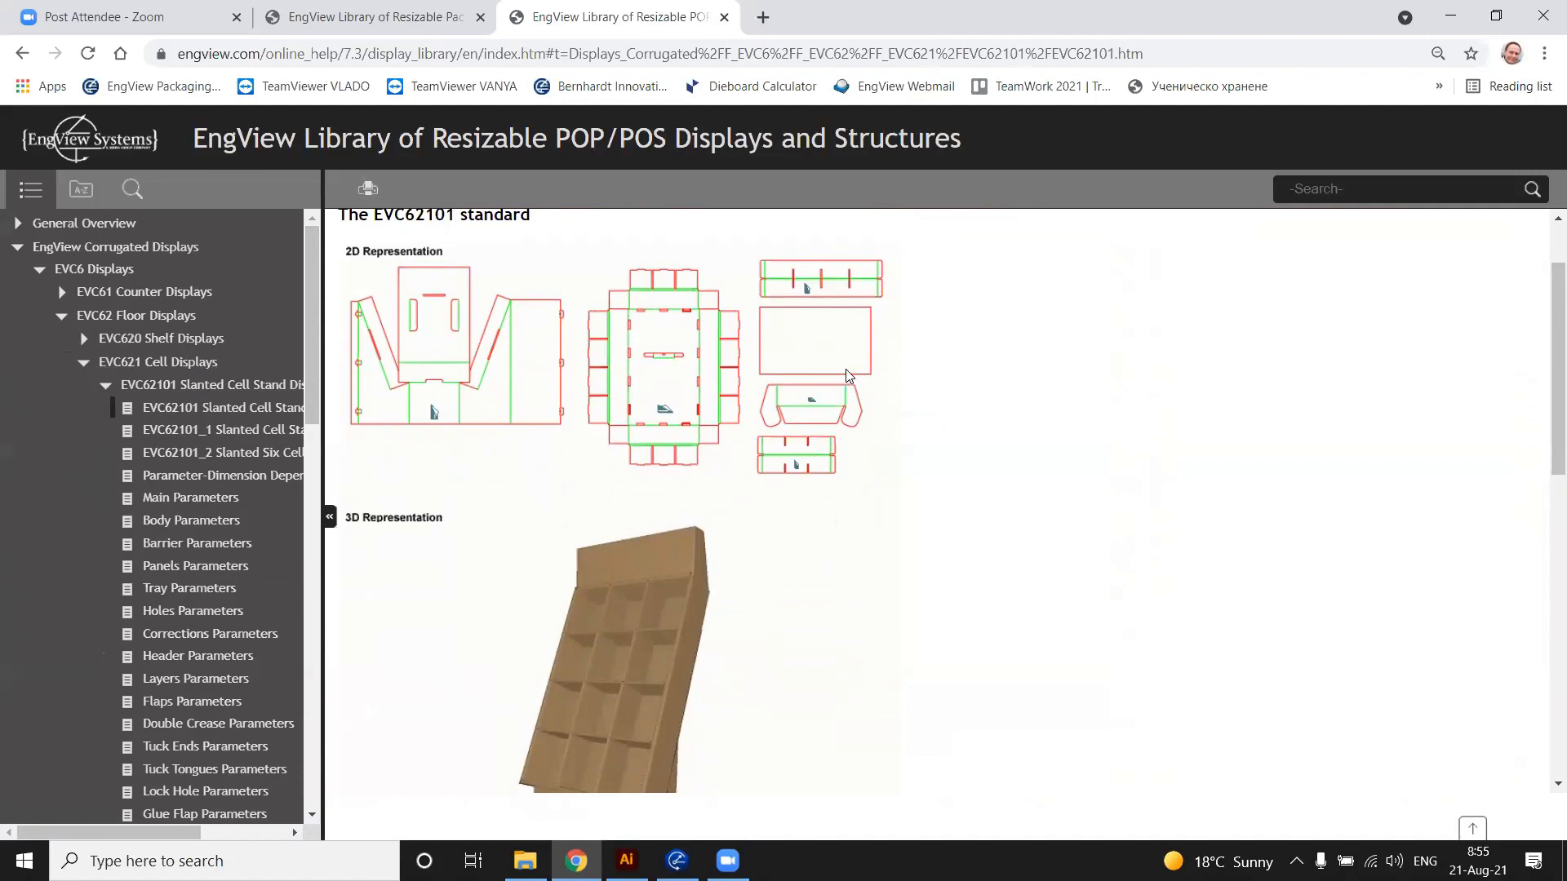
scroll(859, 385, "up", 1)
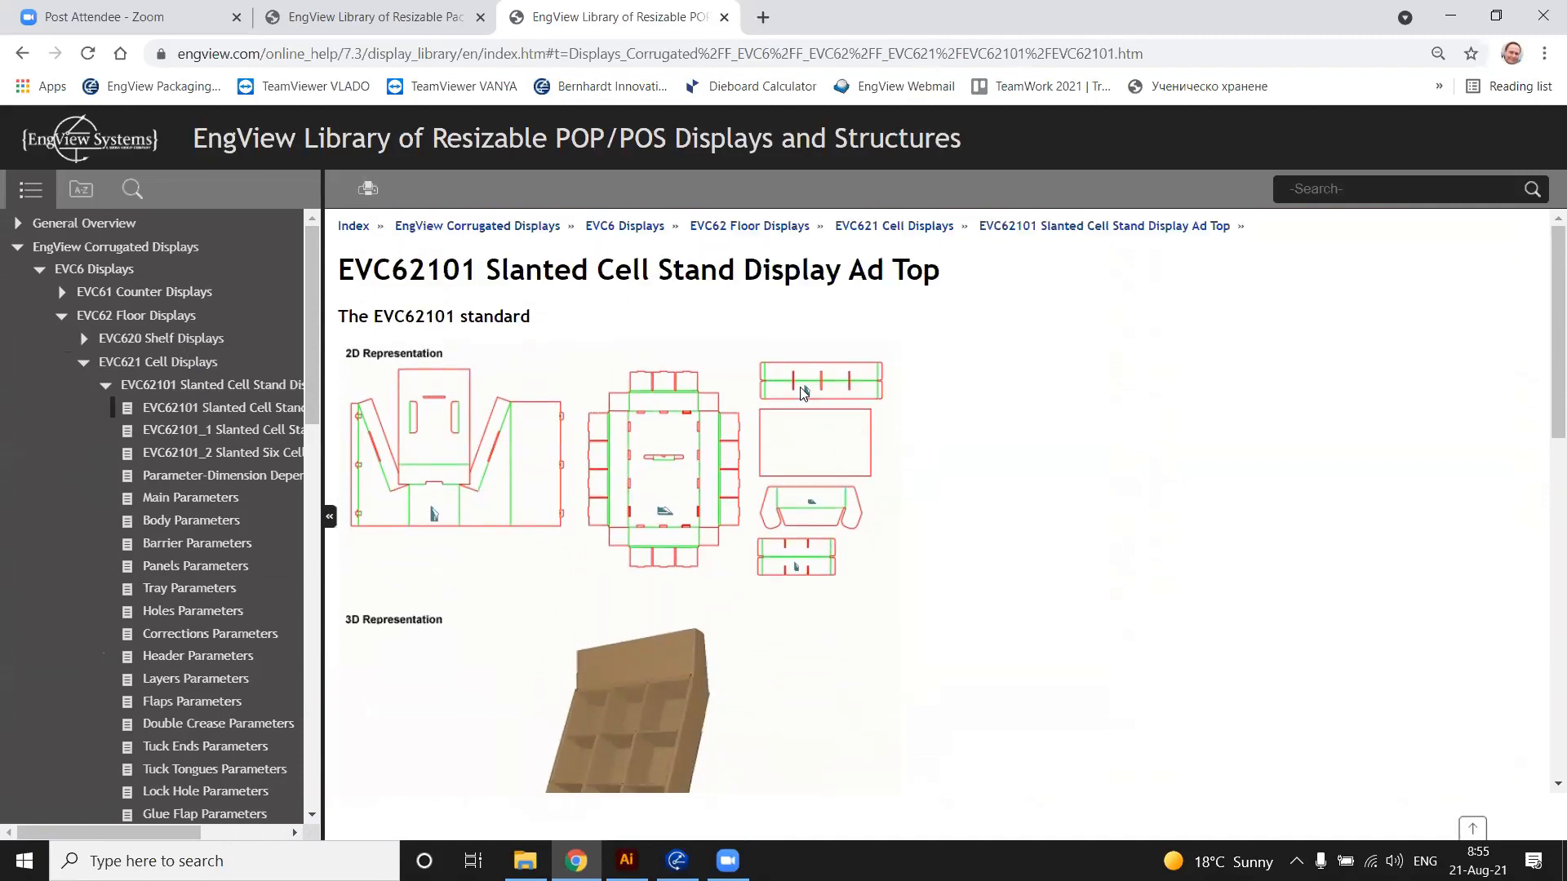
scroll(604, 534, "down", 4)
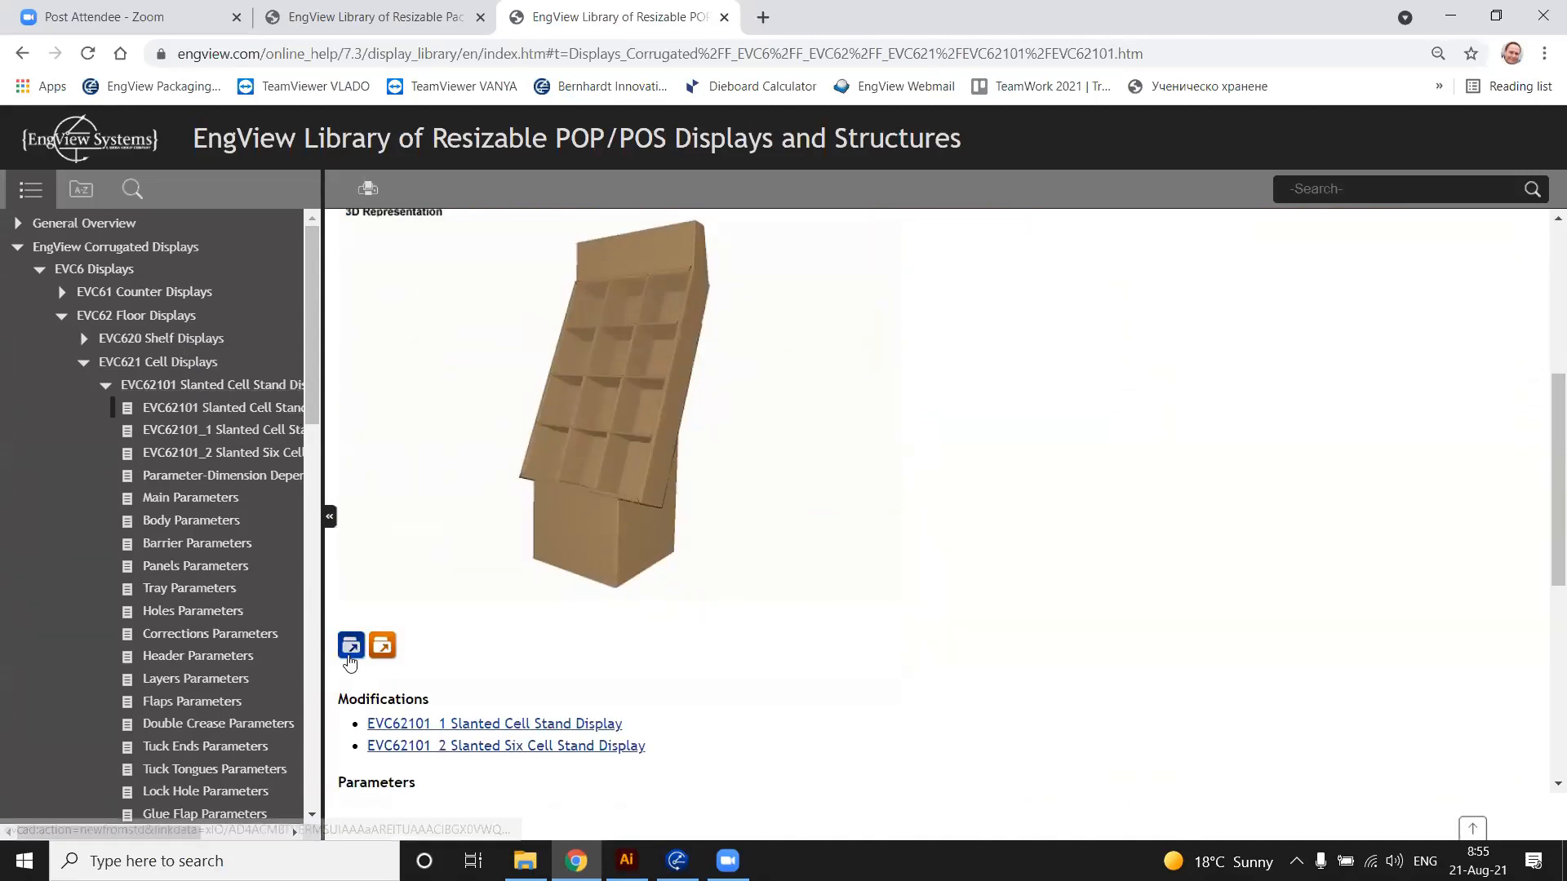
left_click(351, 648)
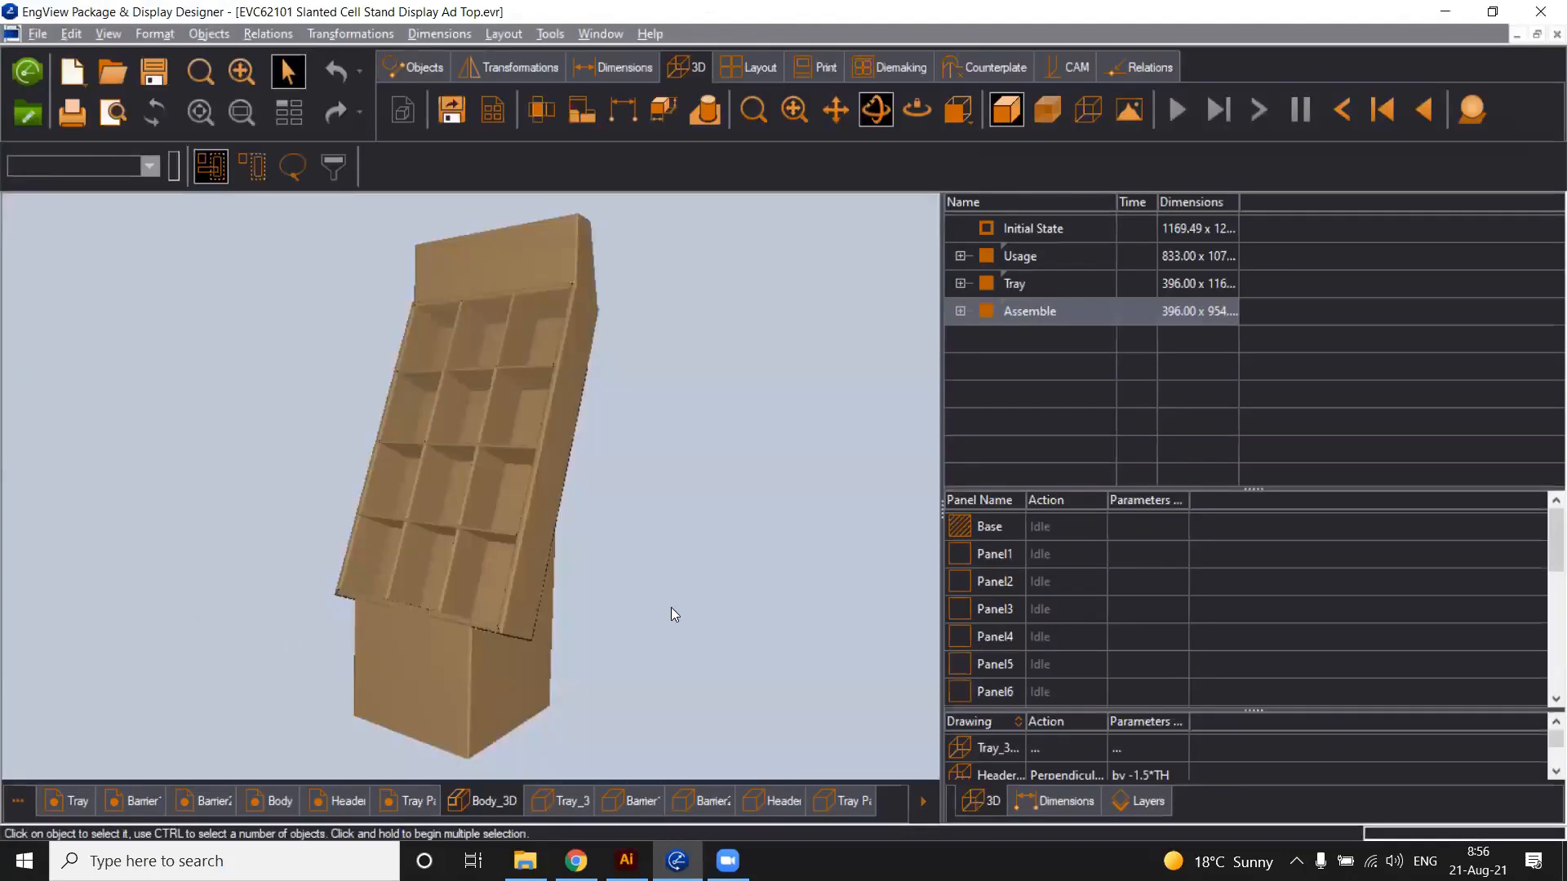
left_click_drag(672, 615, 721, 604)
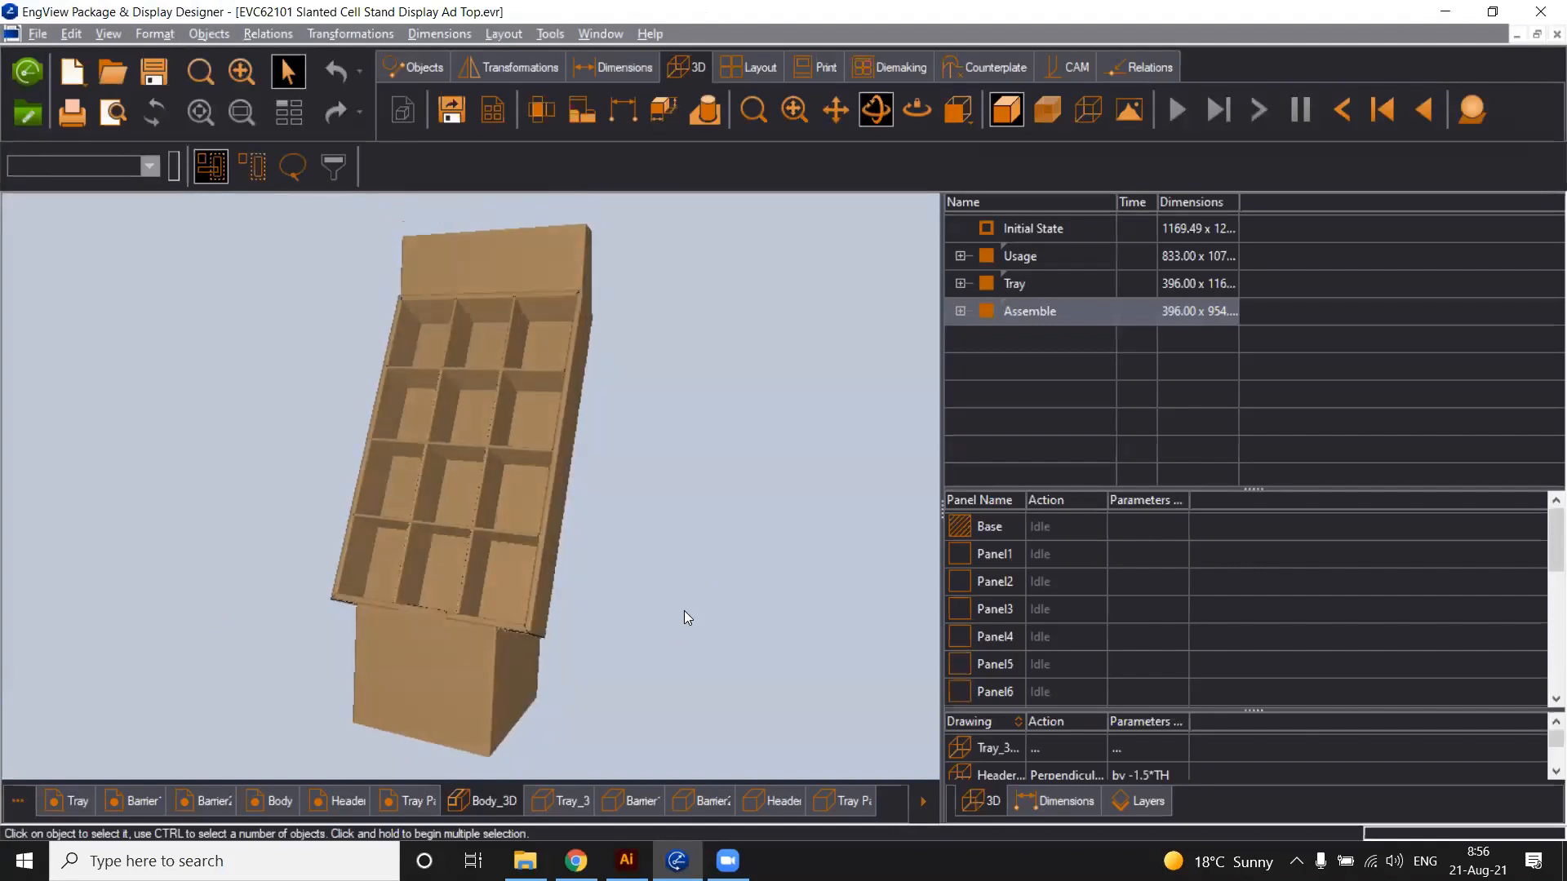
Open the project's material properties from the Tray drawing and turn off using the project material for all drawings
left_click(75, 807)
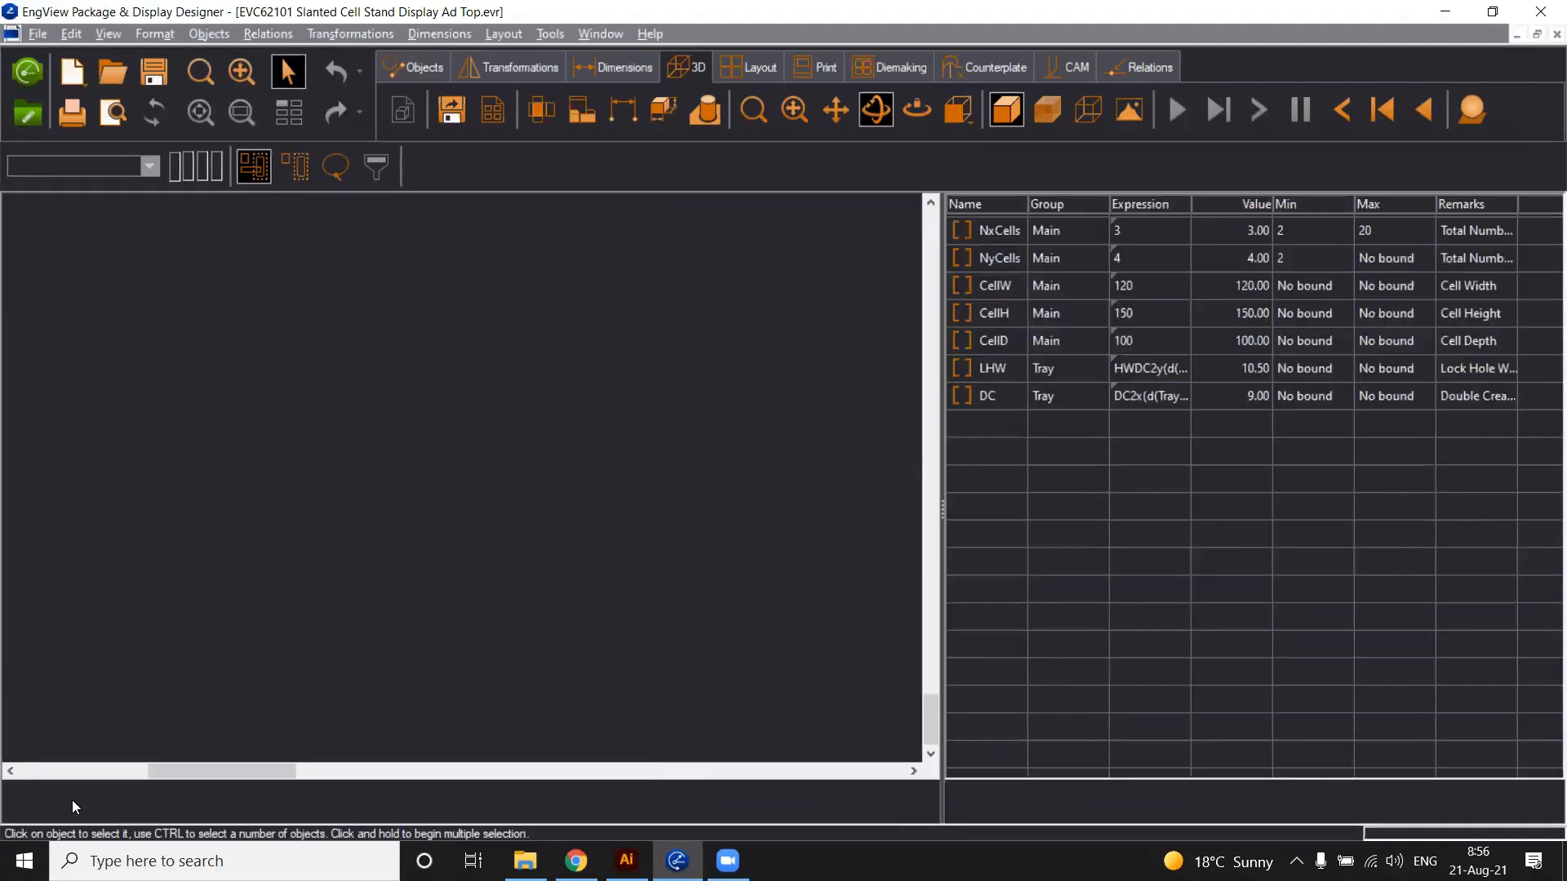
right_click(72, 803)
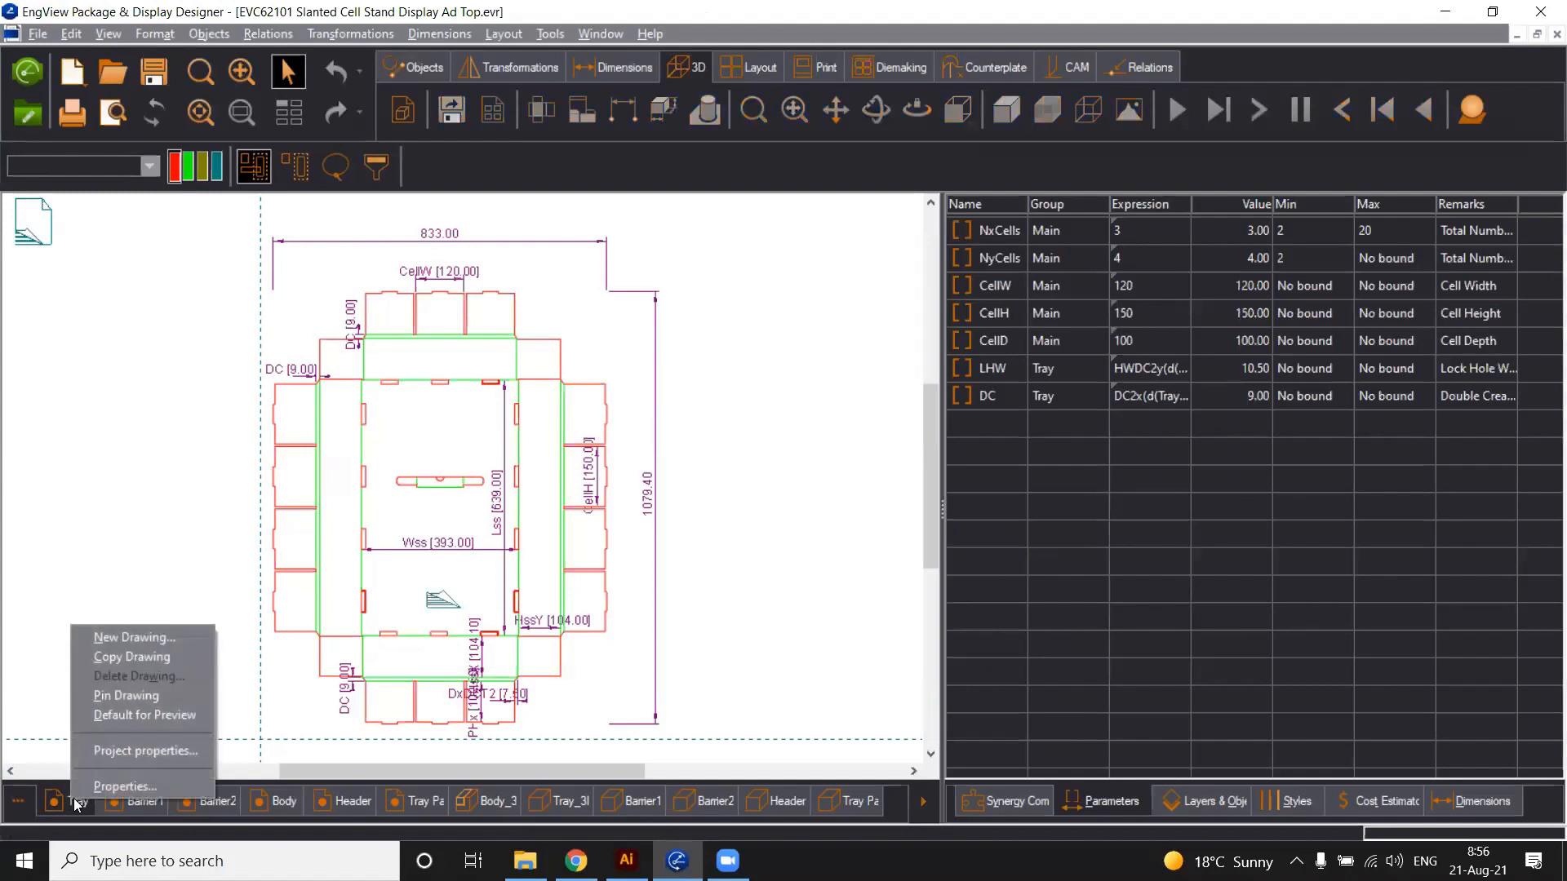
left_click(190, 751)
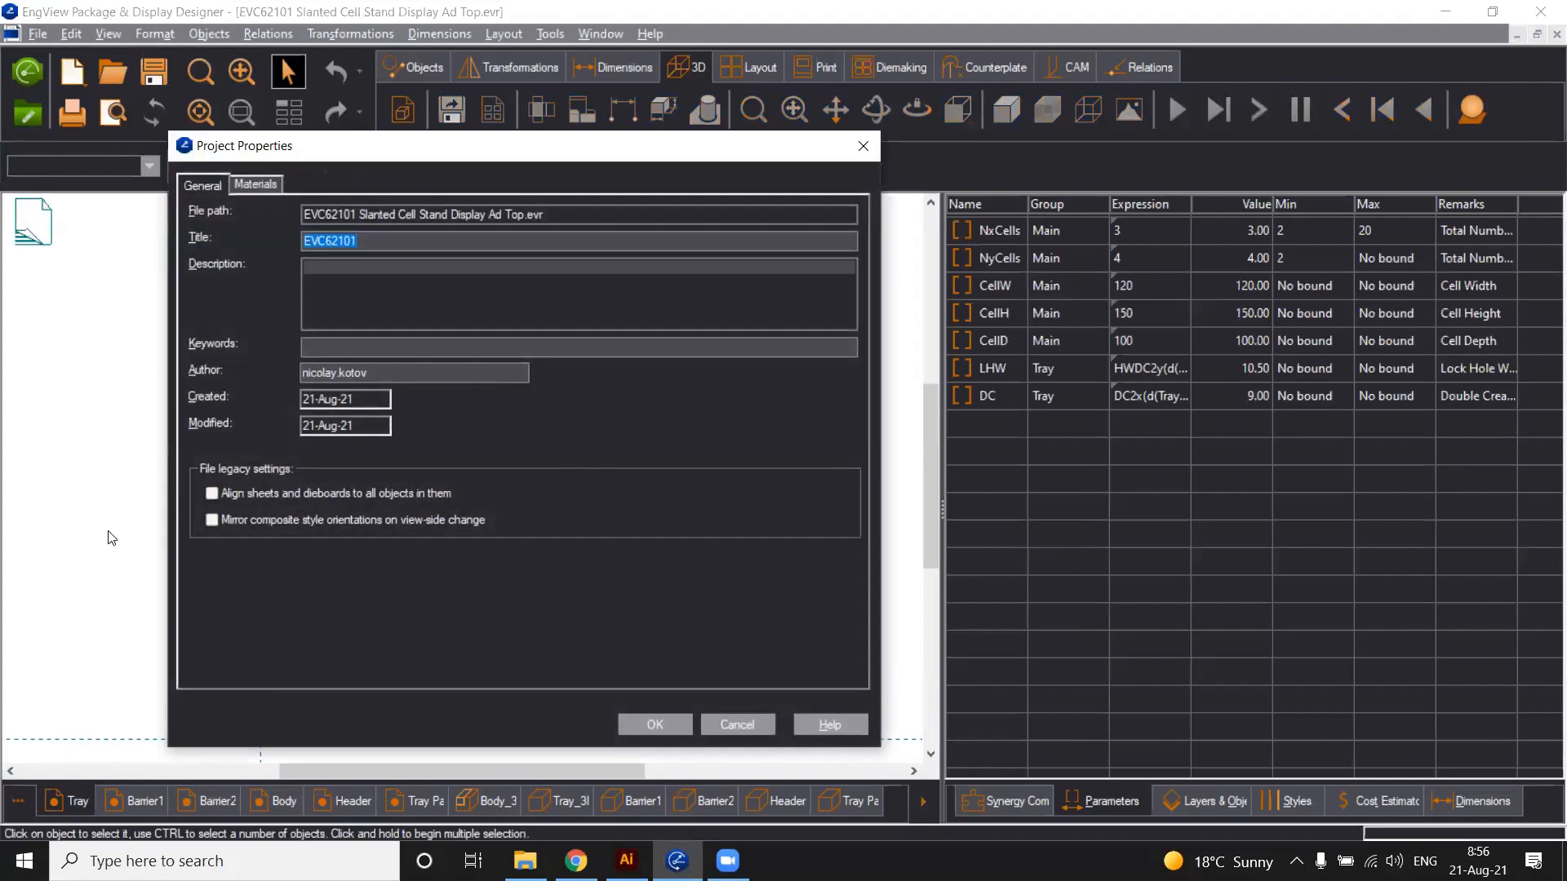
left_click(254, 186)
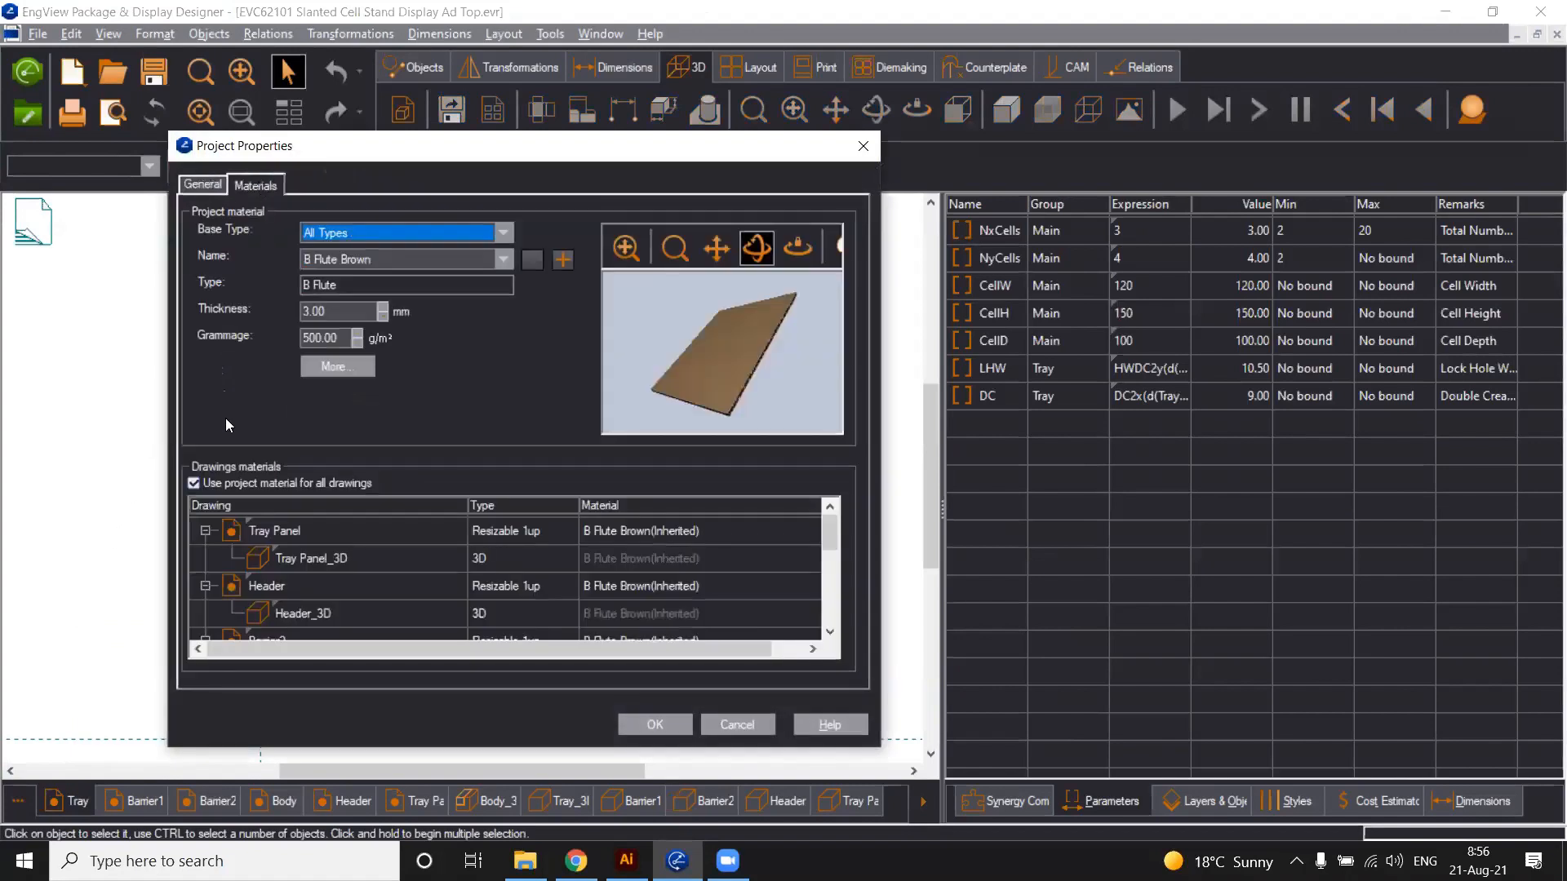
left_click(194, 484)
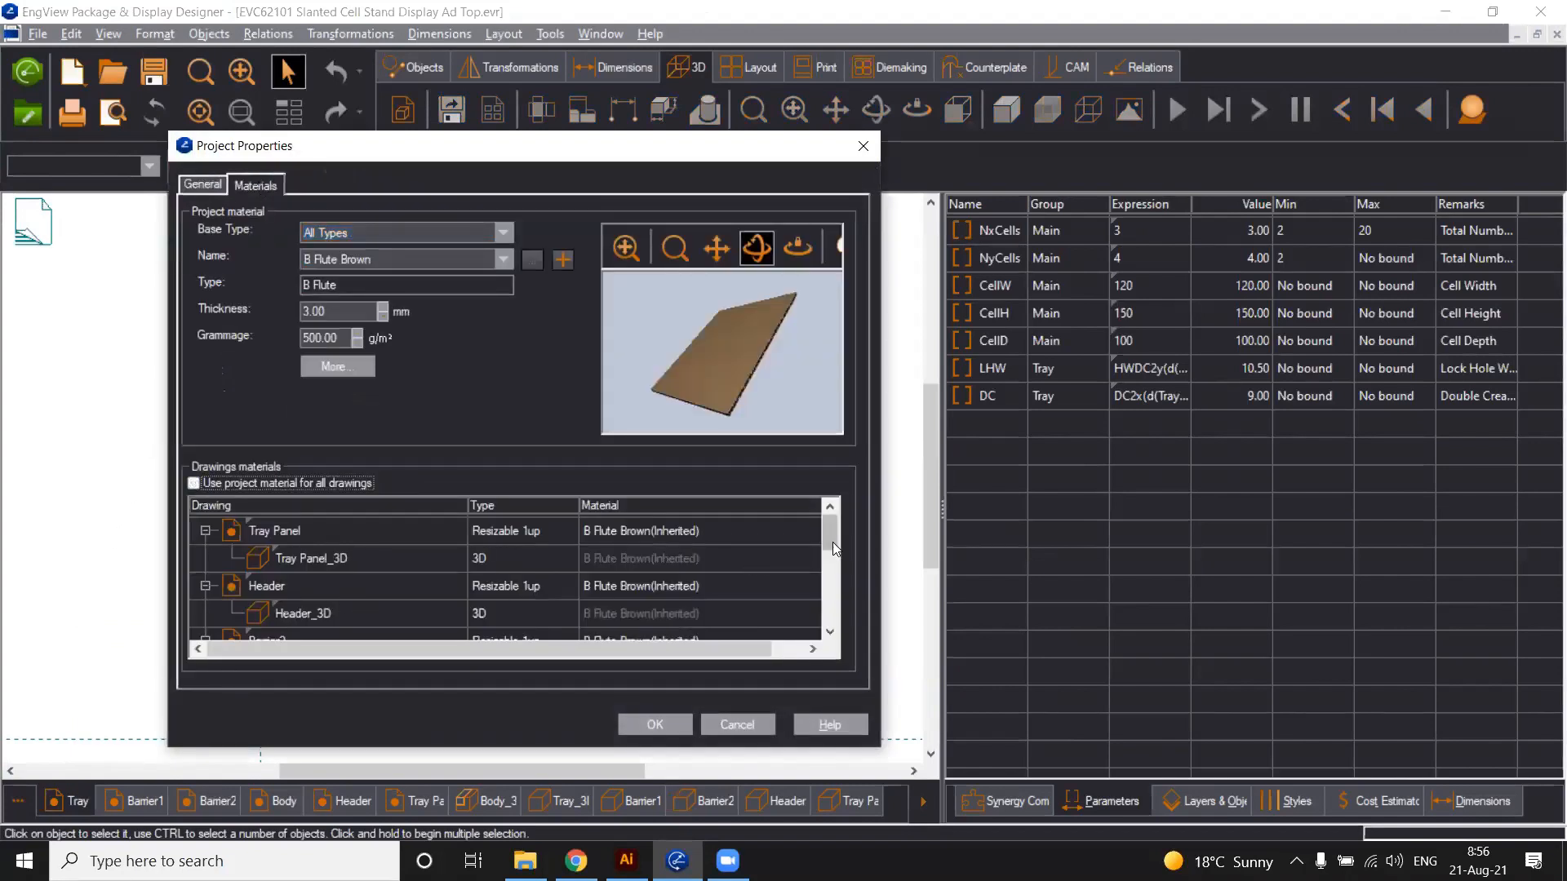
Assign the A Flute Mottled material to the Tray Panel drawing and apply the project properties
scroll(831, 547, "down", 1)
scroll(831, 547, "up", 1)
left_click(802, 535)
left_click(810, 533)
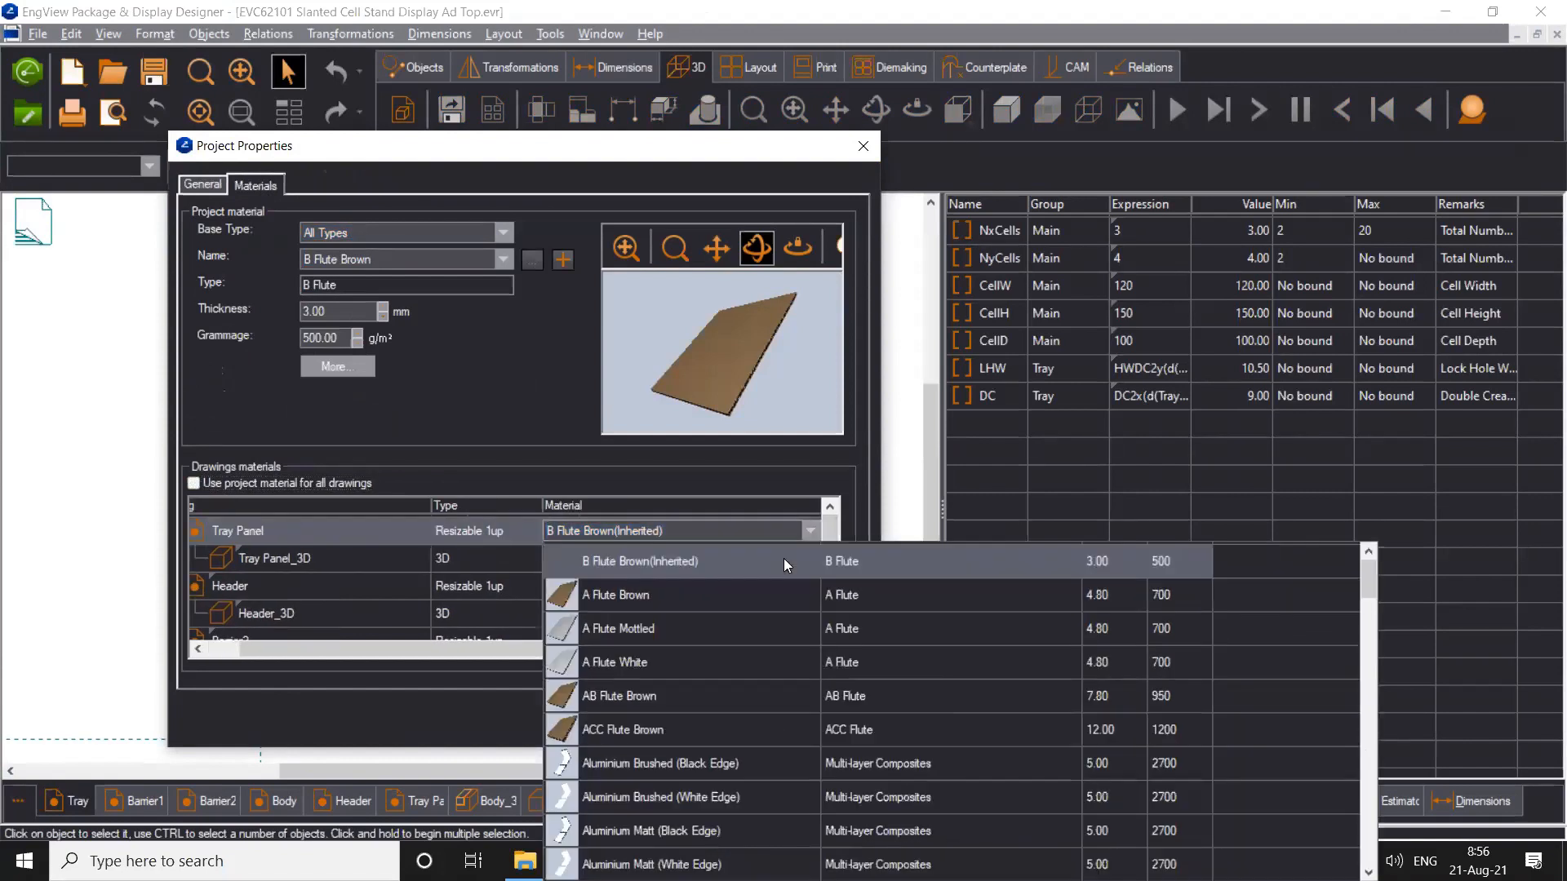
left_click(740, 627)
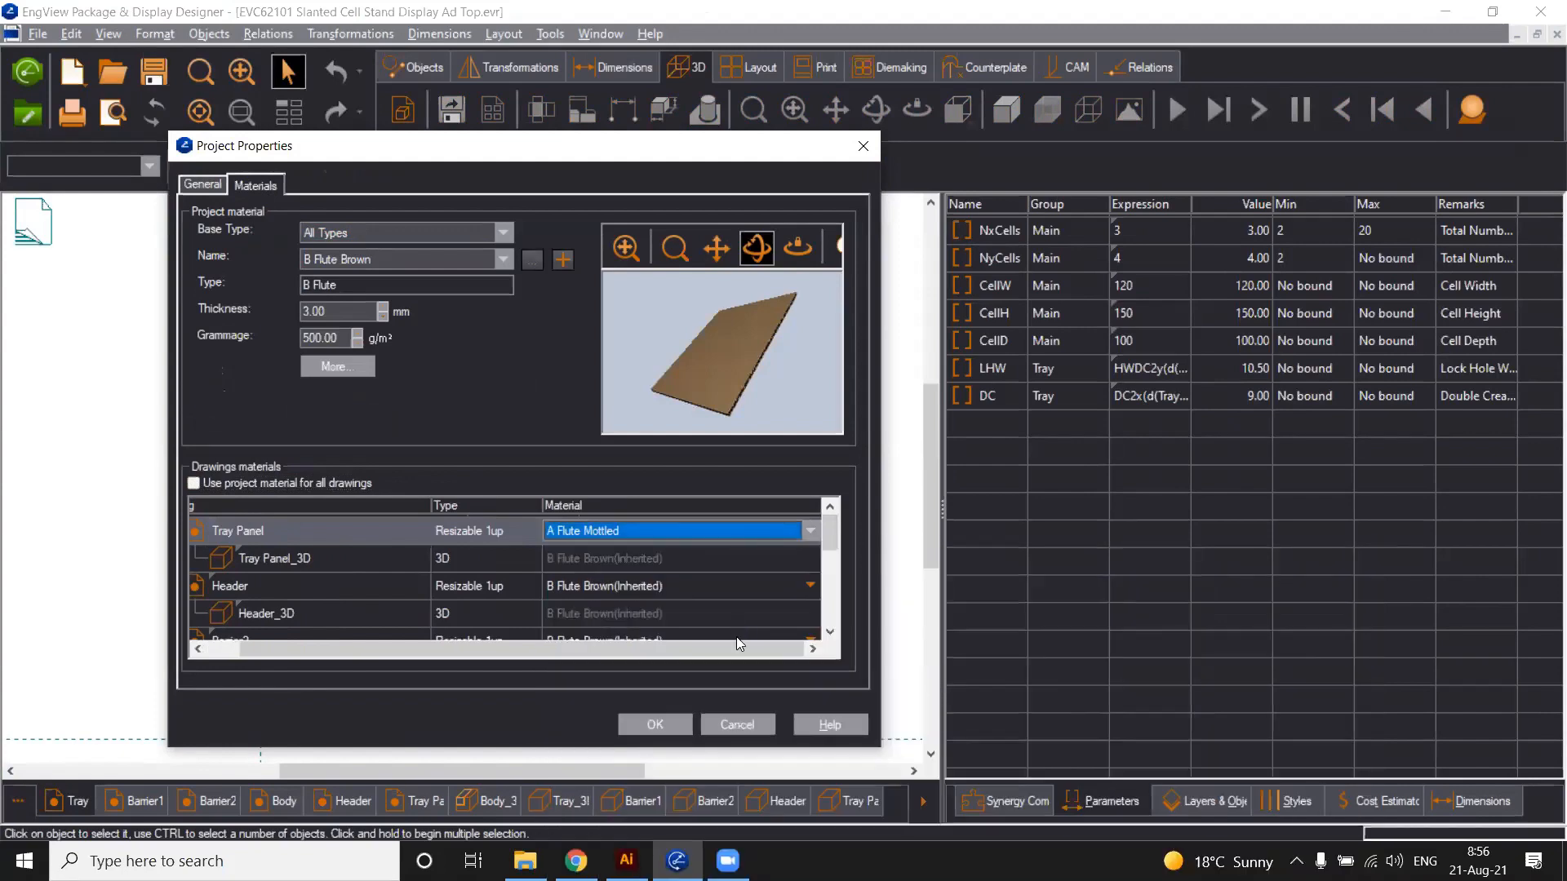
left_click(676, 727)
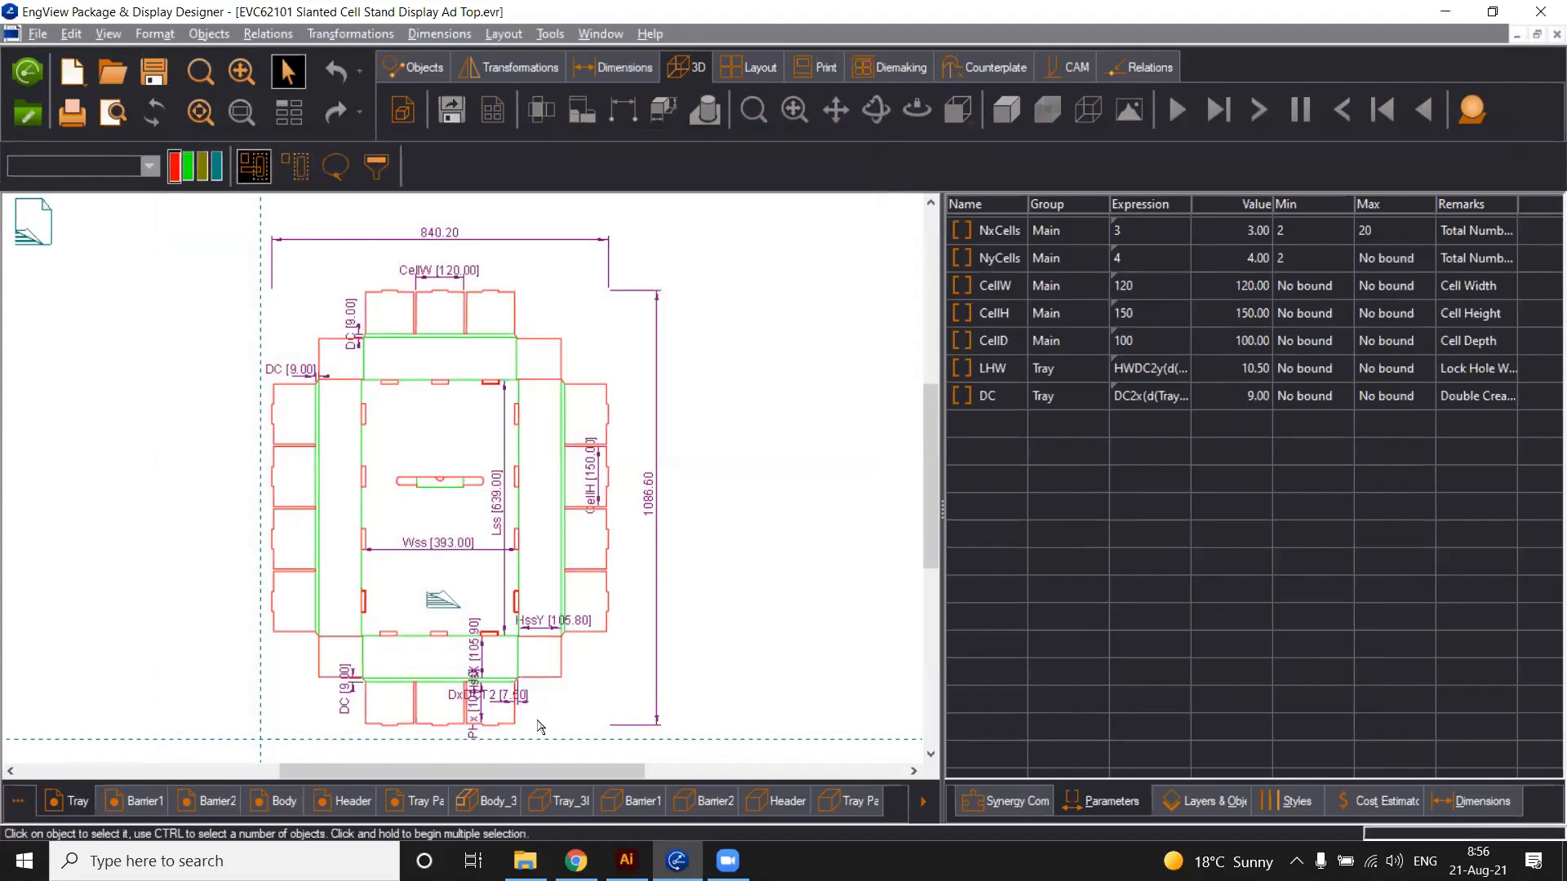
Examine the tray panel's new material on the assembled Body_3D display from several angles
left_click(487, 801)
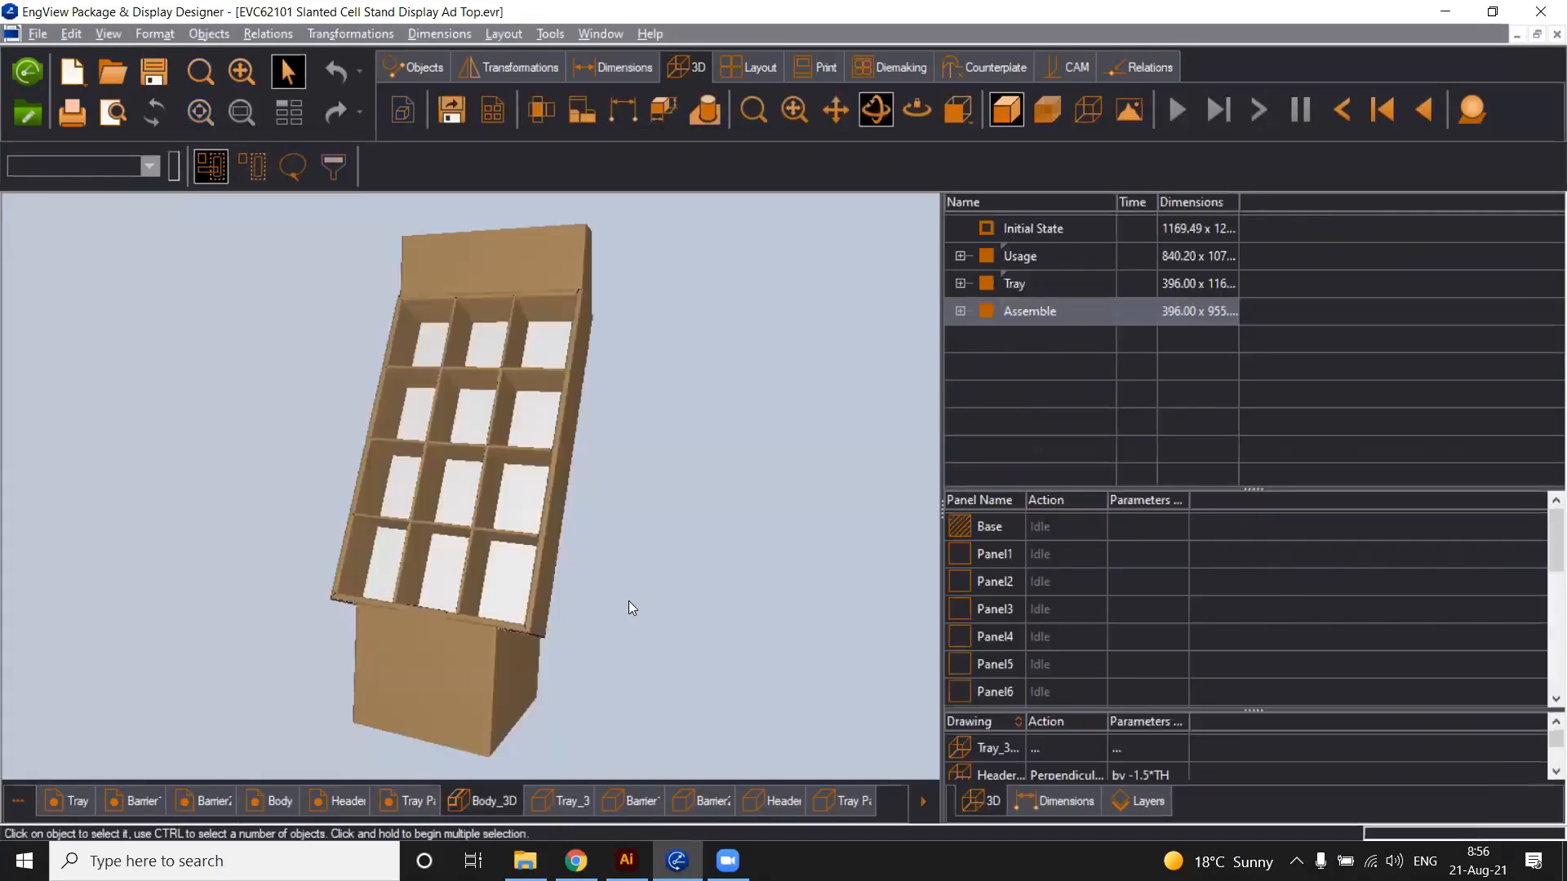
left_click_drag(628, 603, 677, 583)
left_click_drag(473, 490, 648, 517)
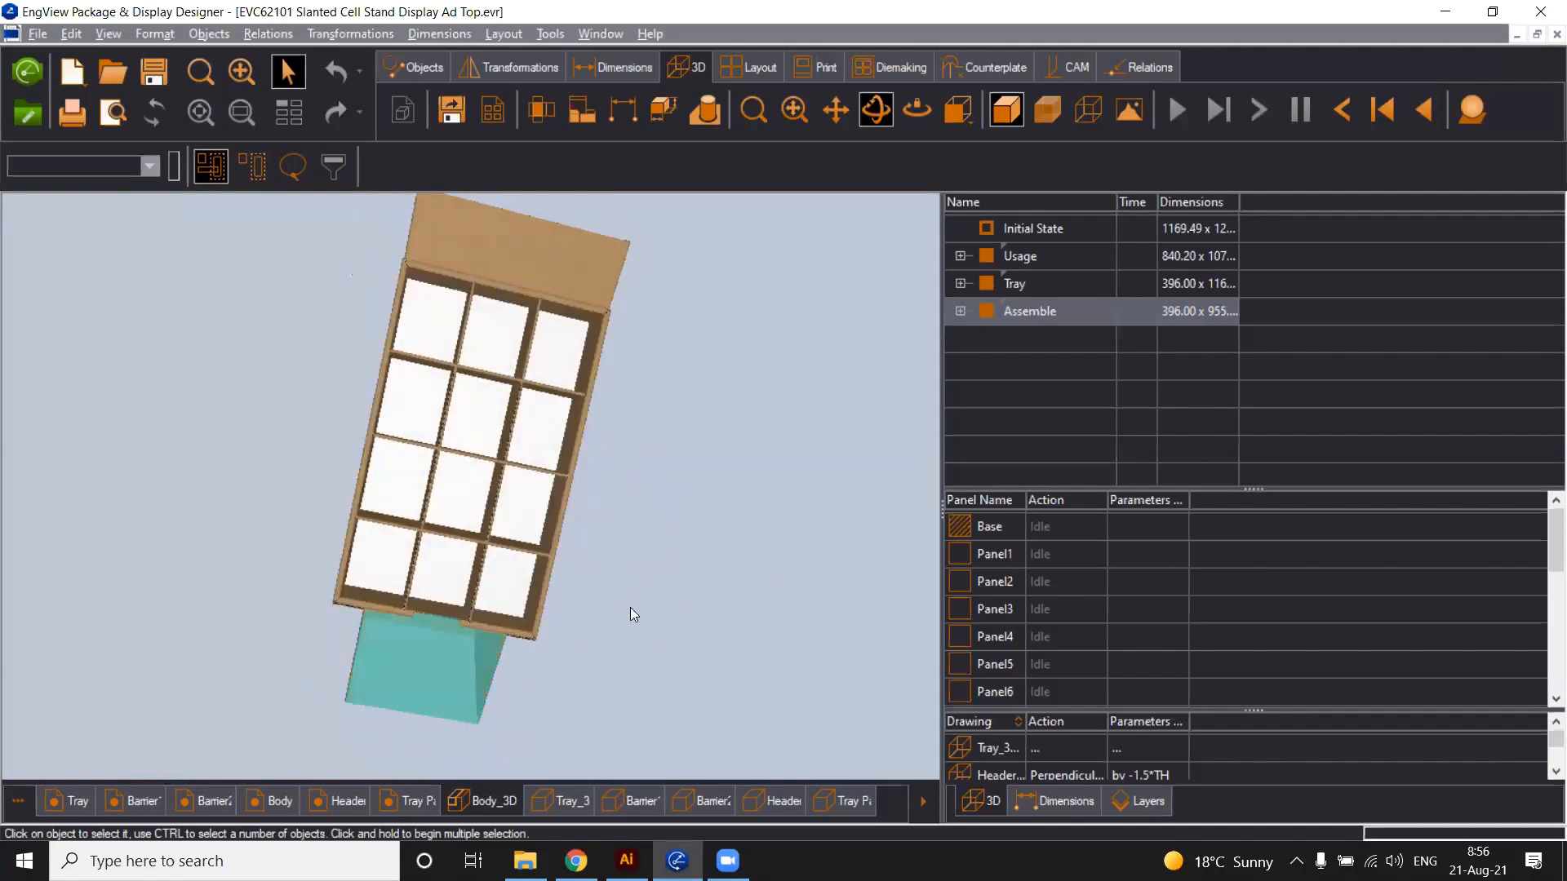
mouse_move(633, 614)
left_mouse_down()
mouse_move(601, 580)
mouse_move(604, 613)
left_mouse_up()
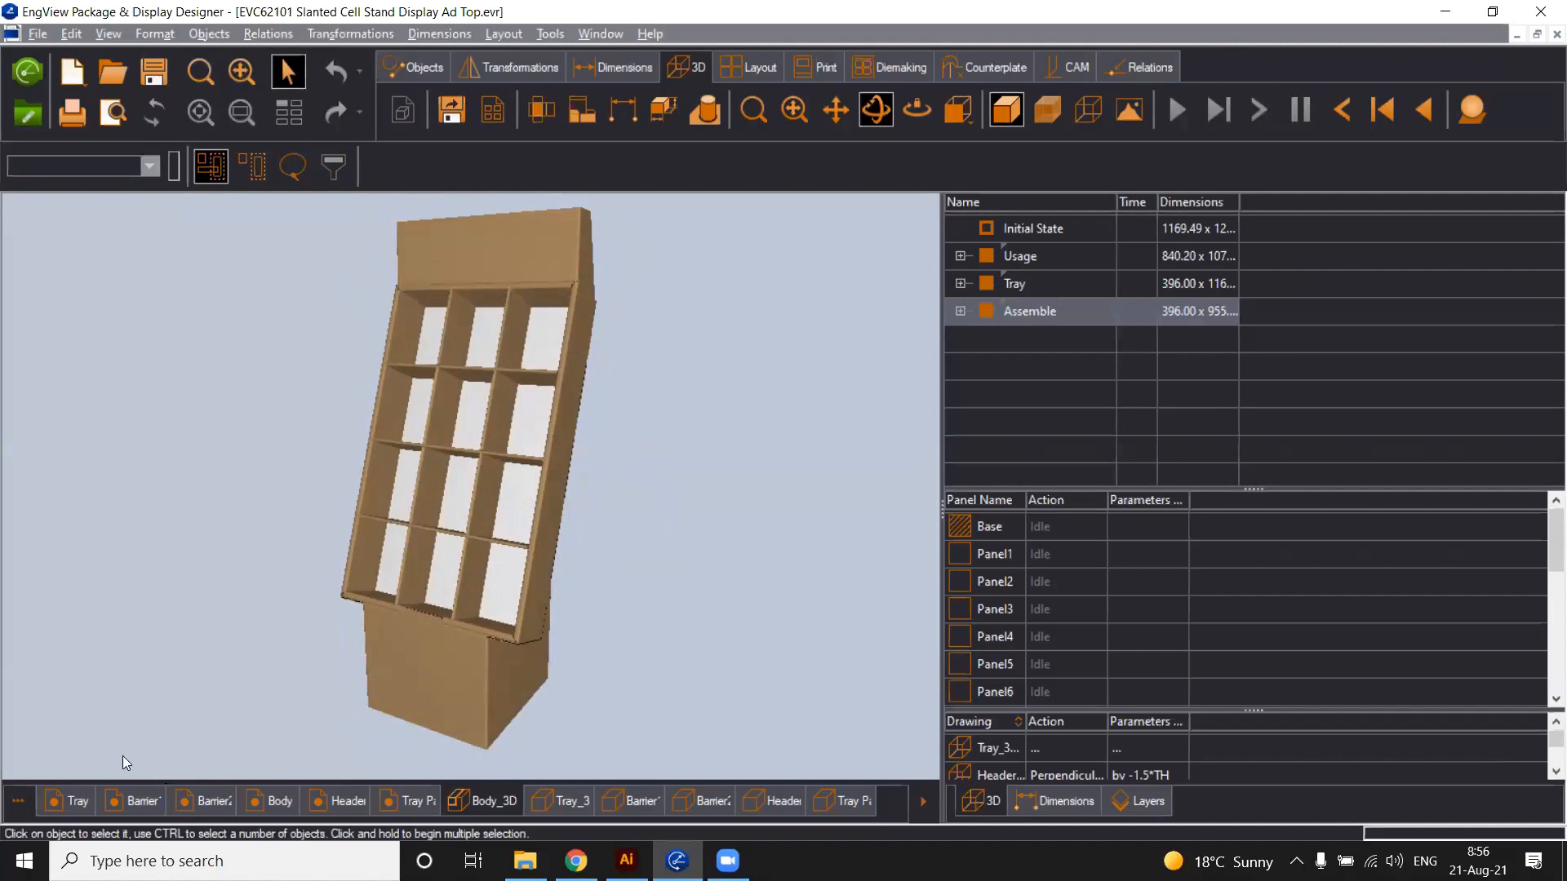
In the Tray drawing's parameters, set the cell counts to NxCells 2 and NyCells 3
left_click(68, 801)
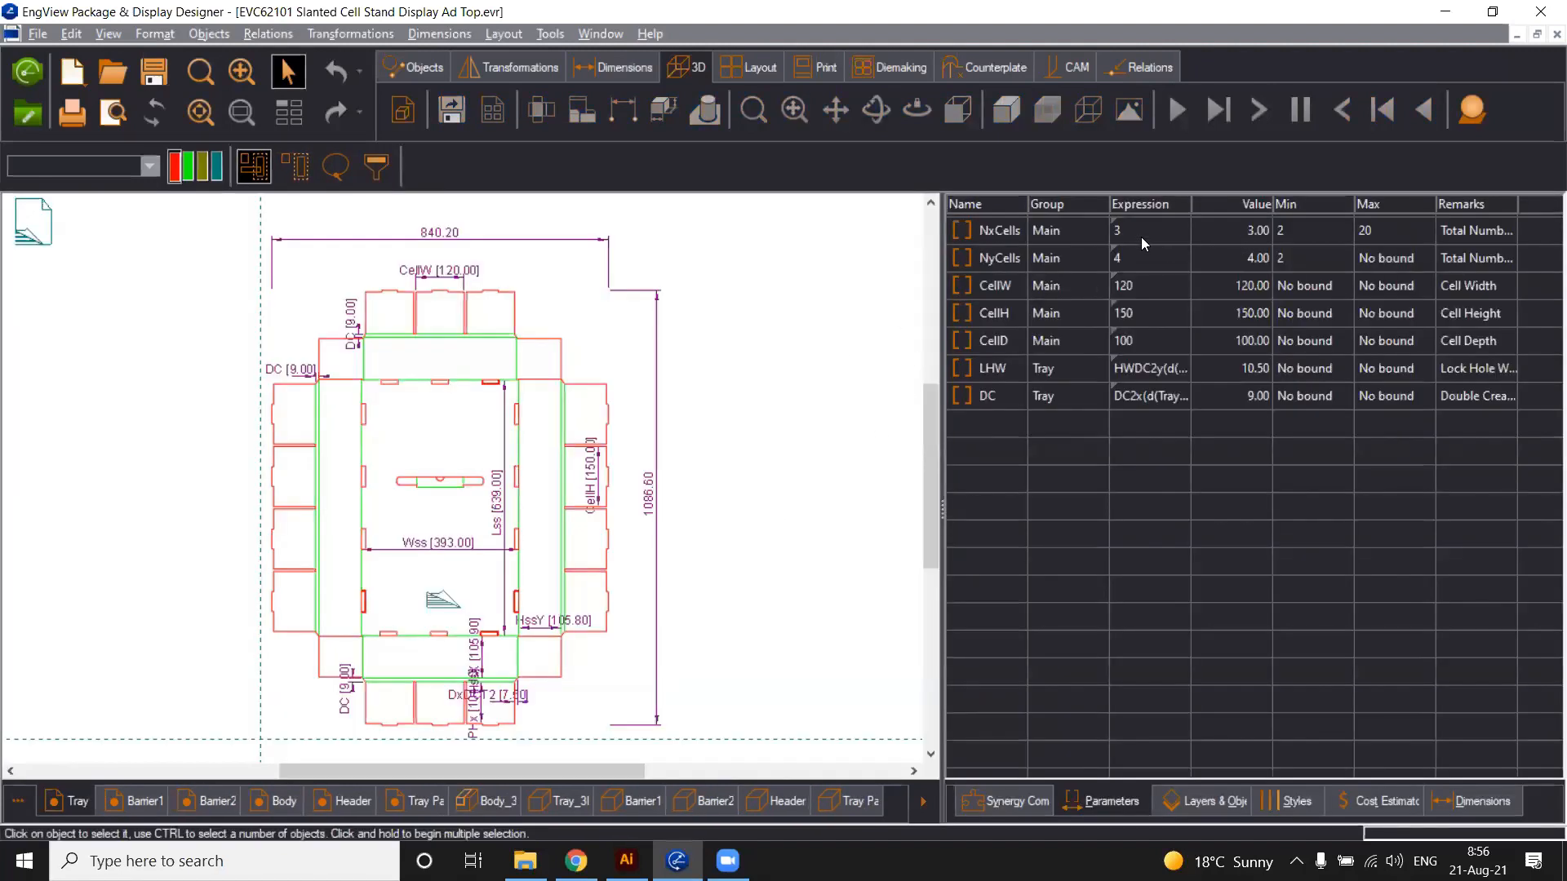
double_click(1135, 232)
type("2")
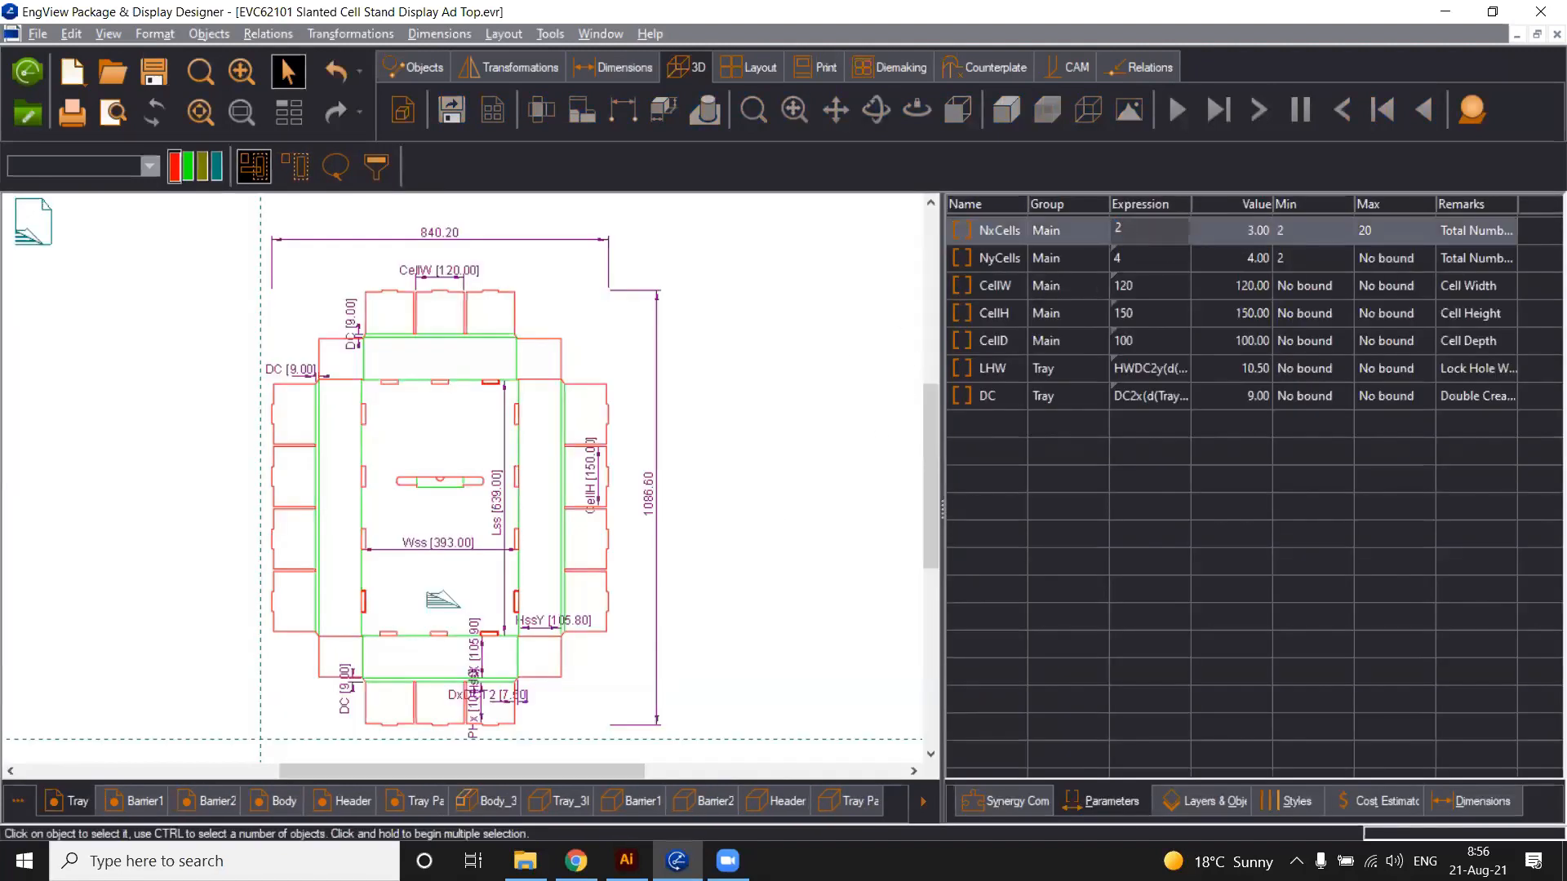
double_click(1149, 259)
type("3")
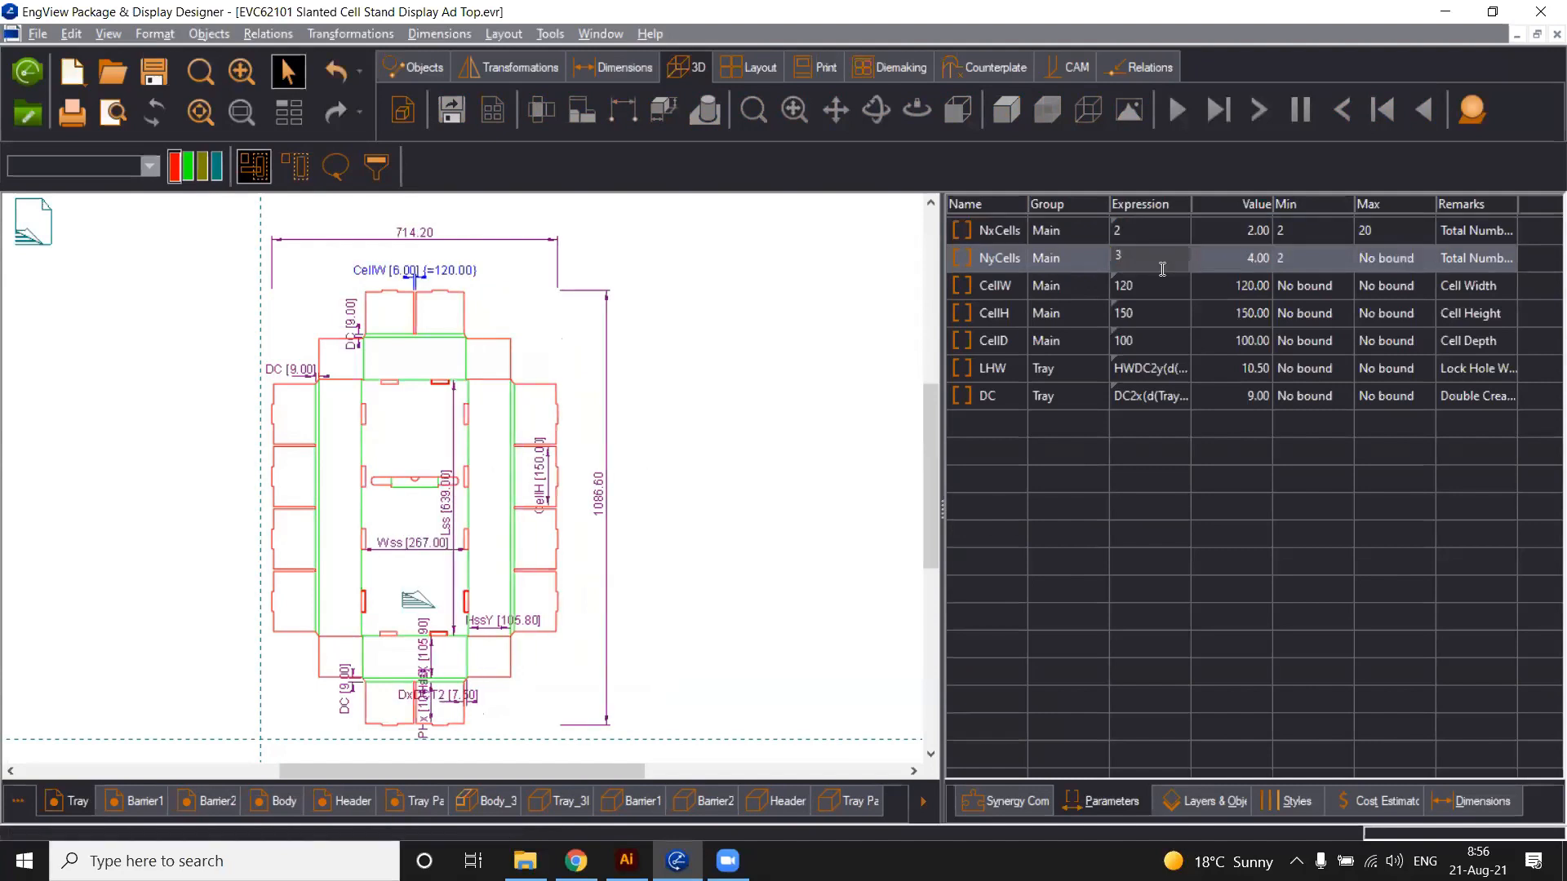
Set the tray's cell width CellW to 210 and cell height CellH to 297
double_click(1130, 286)
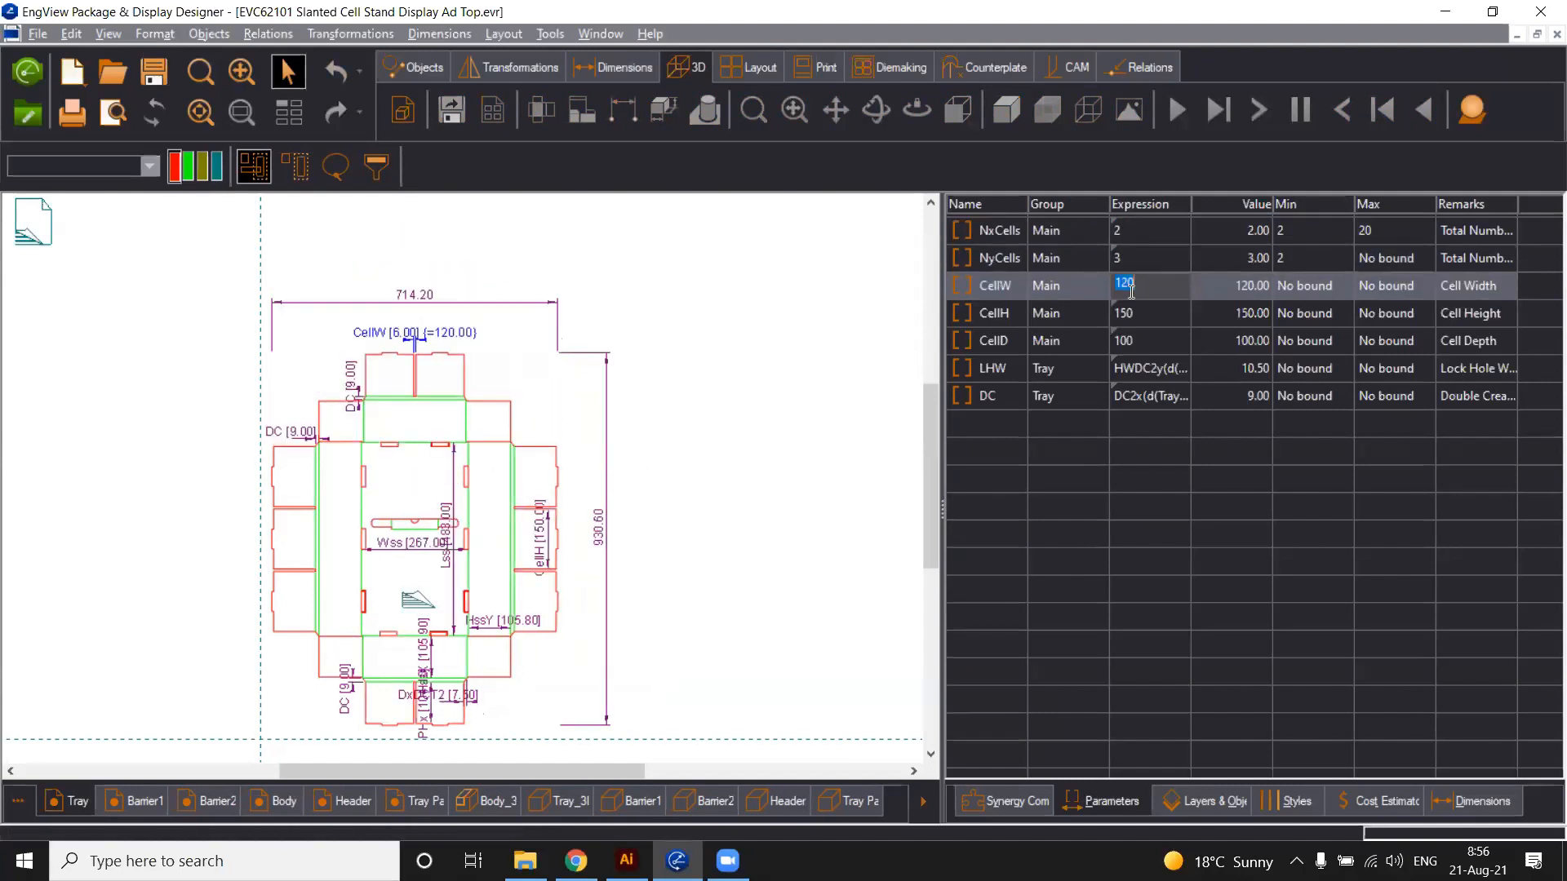
type("210")
key("Return")
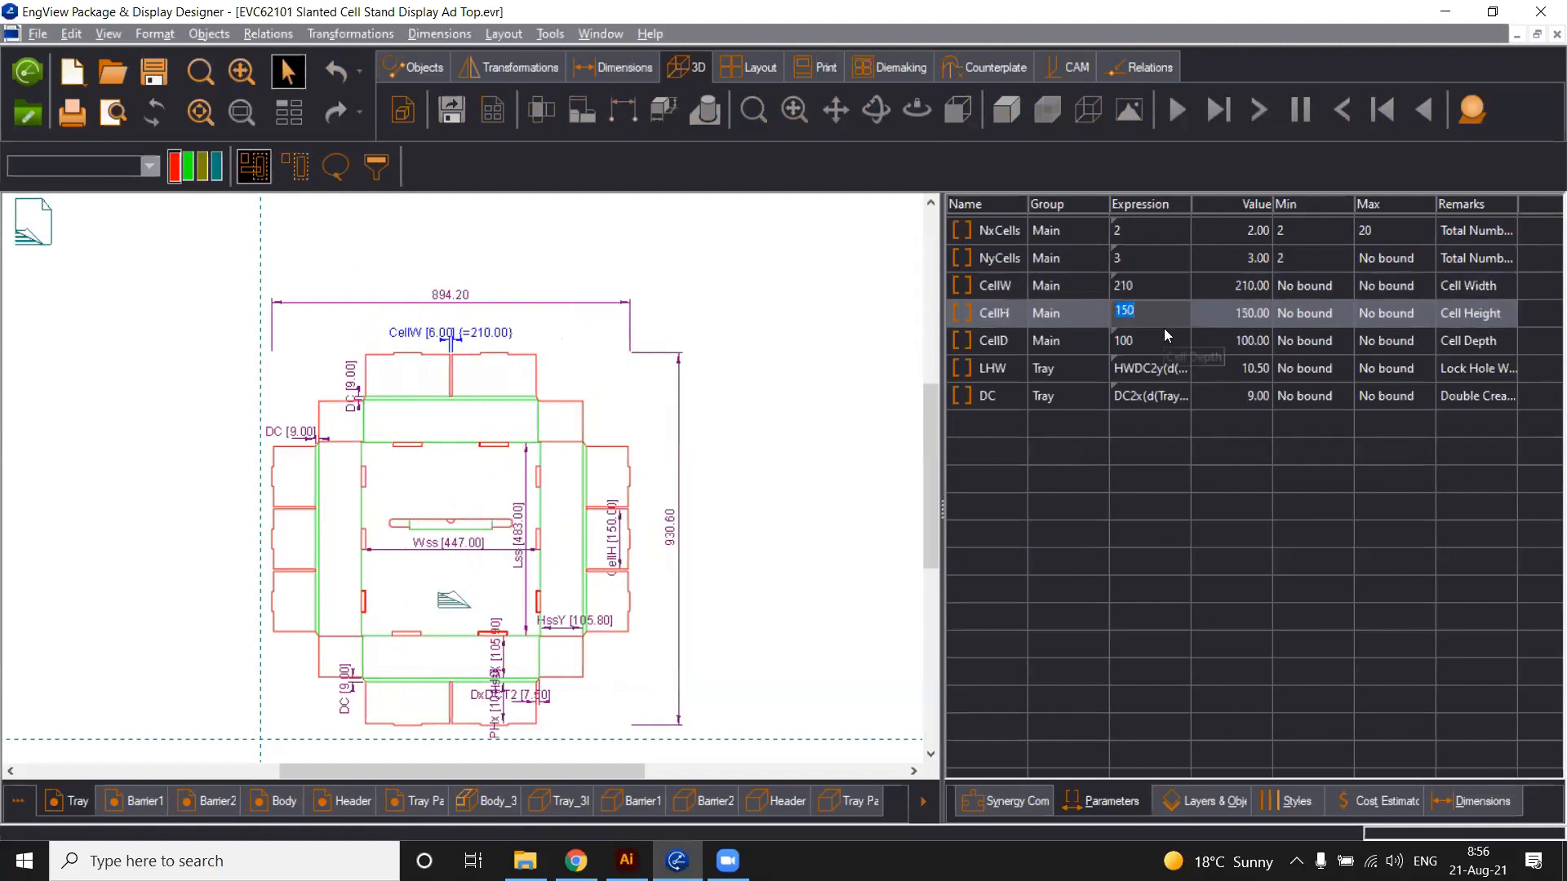
type("297")
left_click(1196, 528)
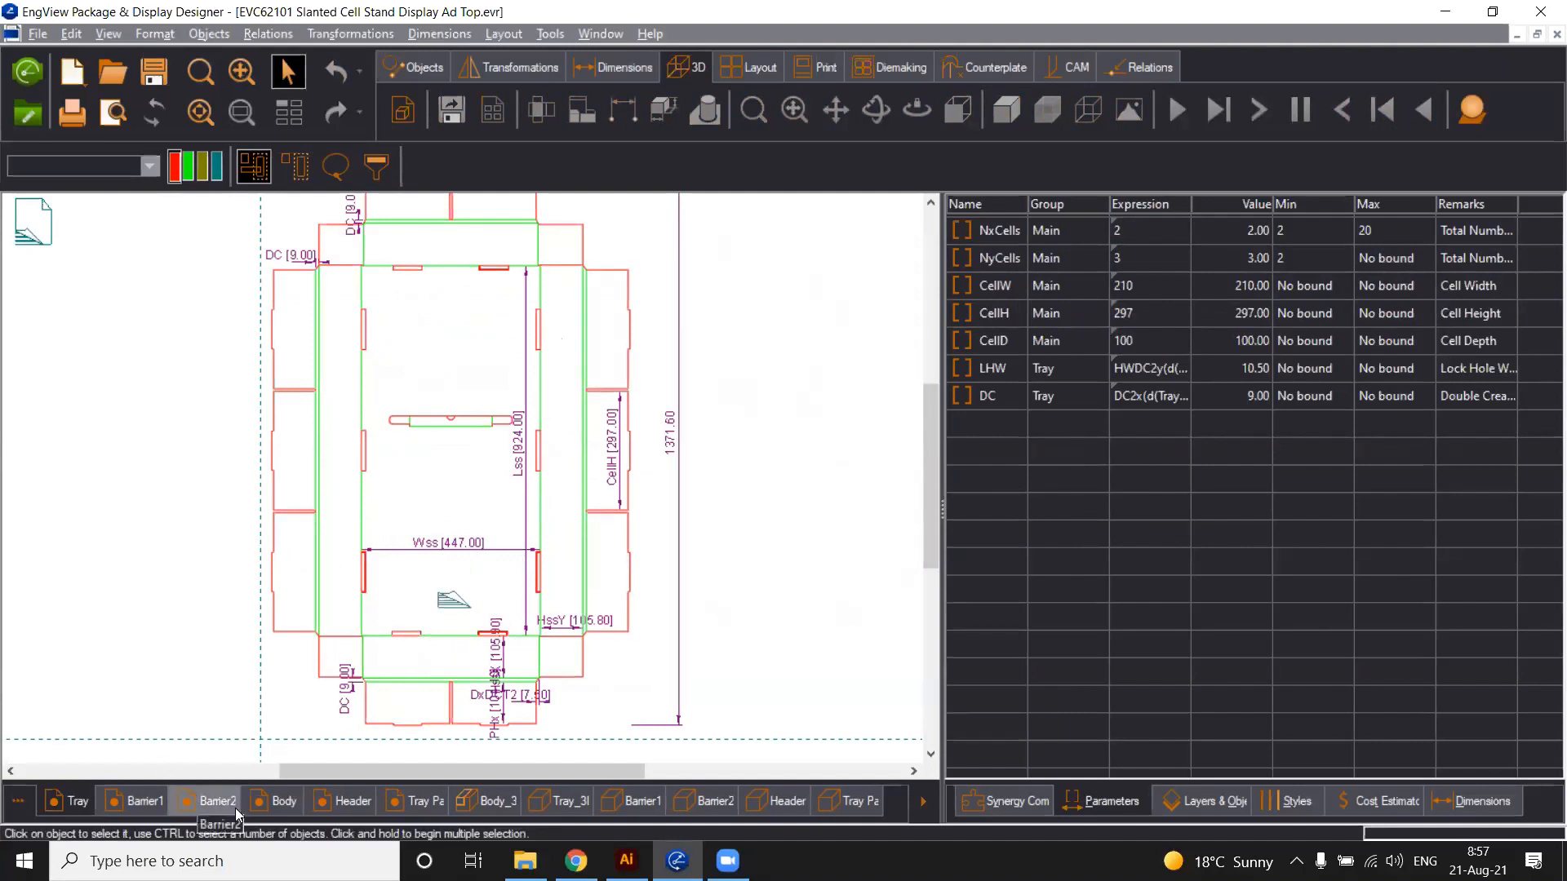
View the resized display in the Body_3D drawing, close the project without saving, and return to the browser
left_click(481, 804)
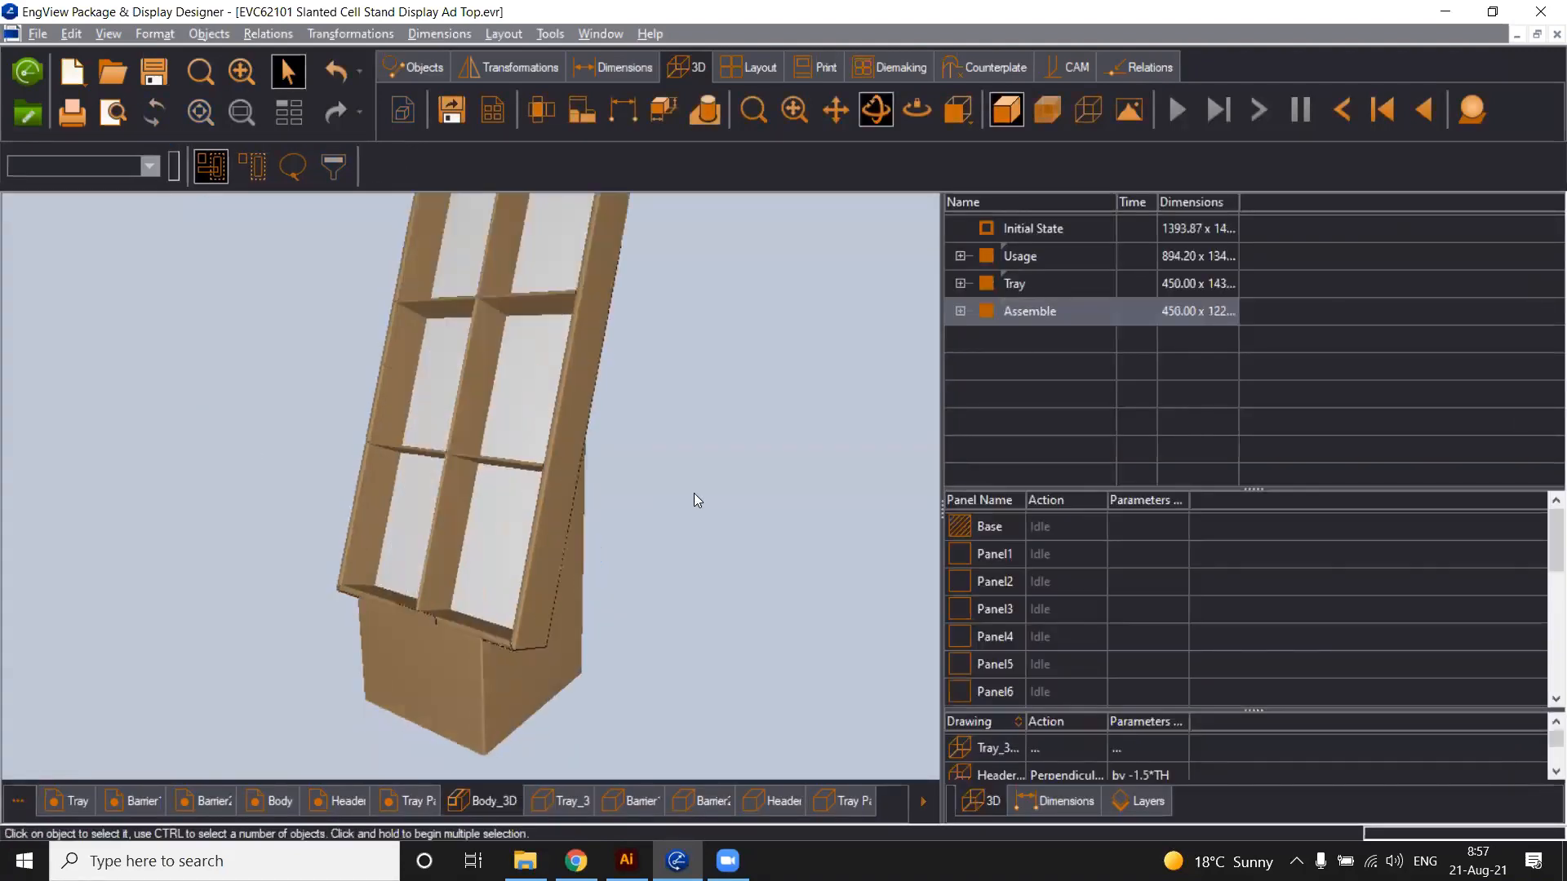
left_click_drag(694, 500, 864, 441)
left_click(1556, 35)
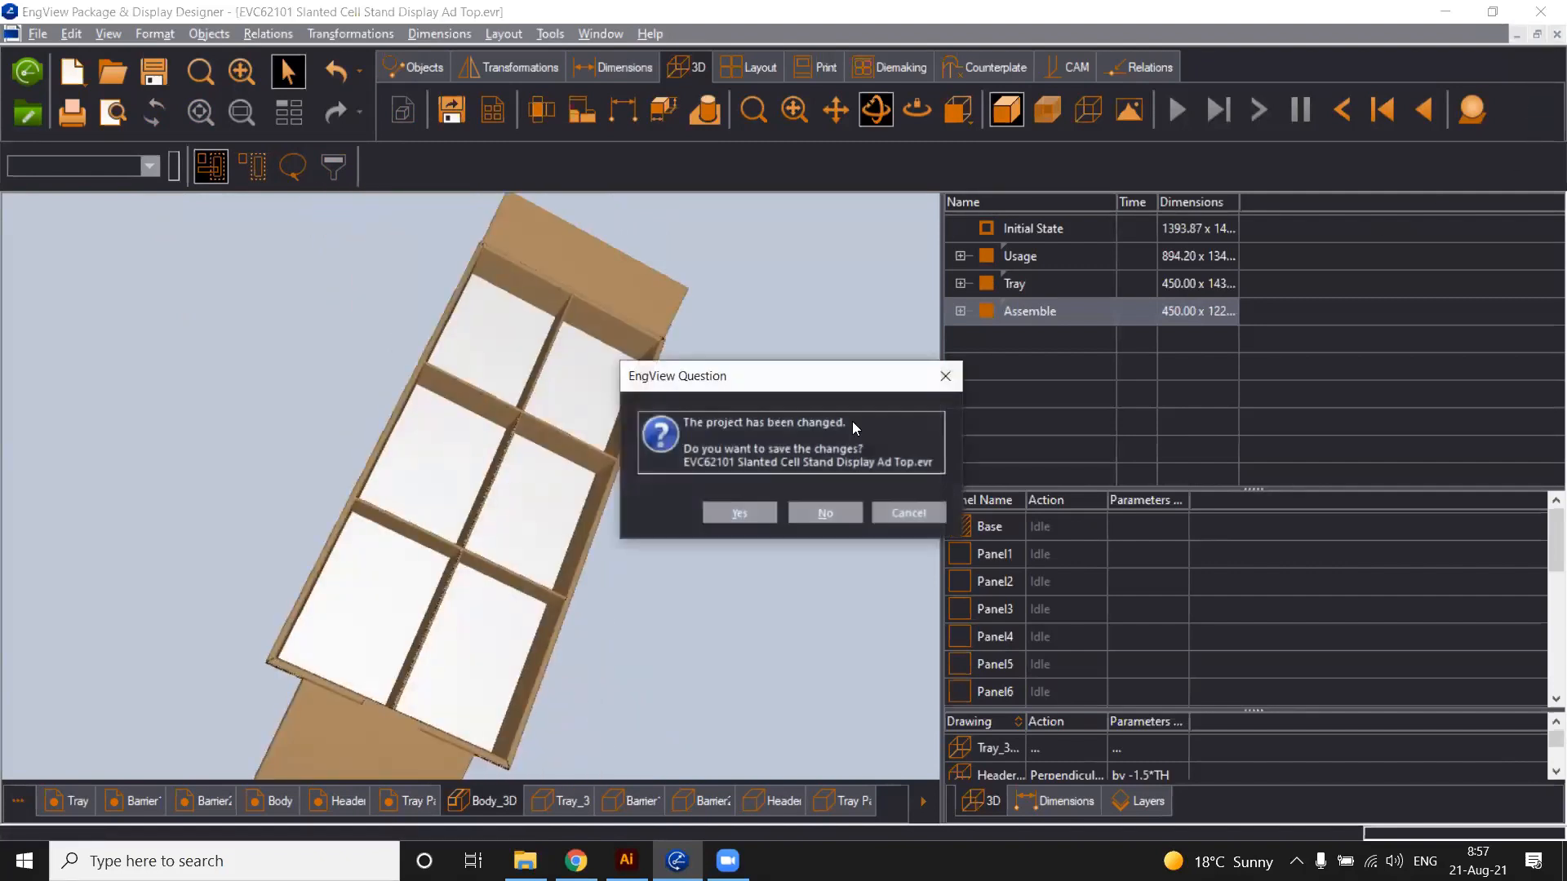
left_click(824, 513)
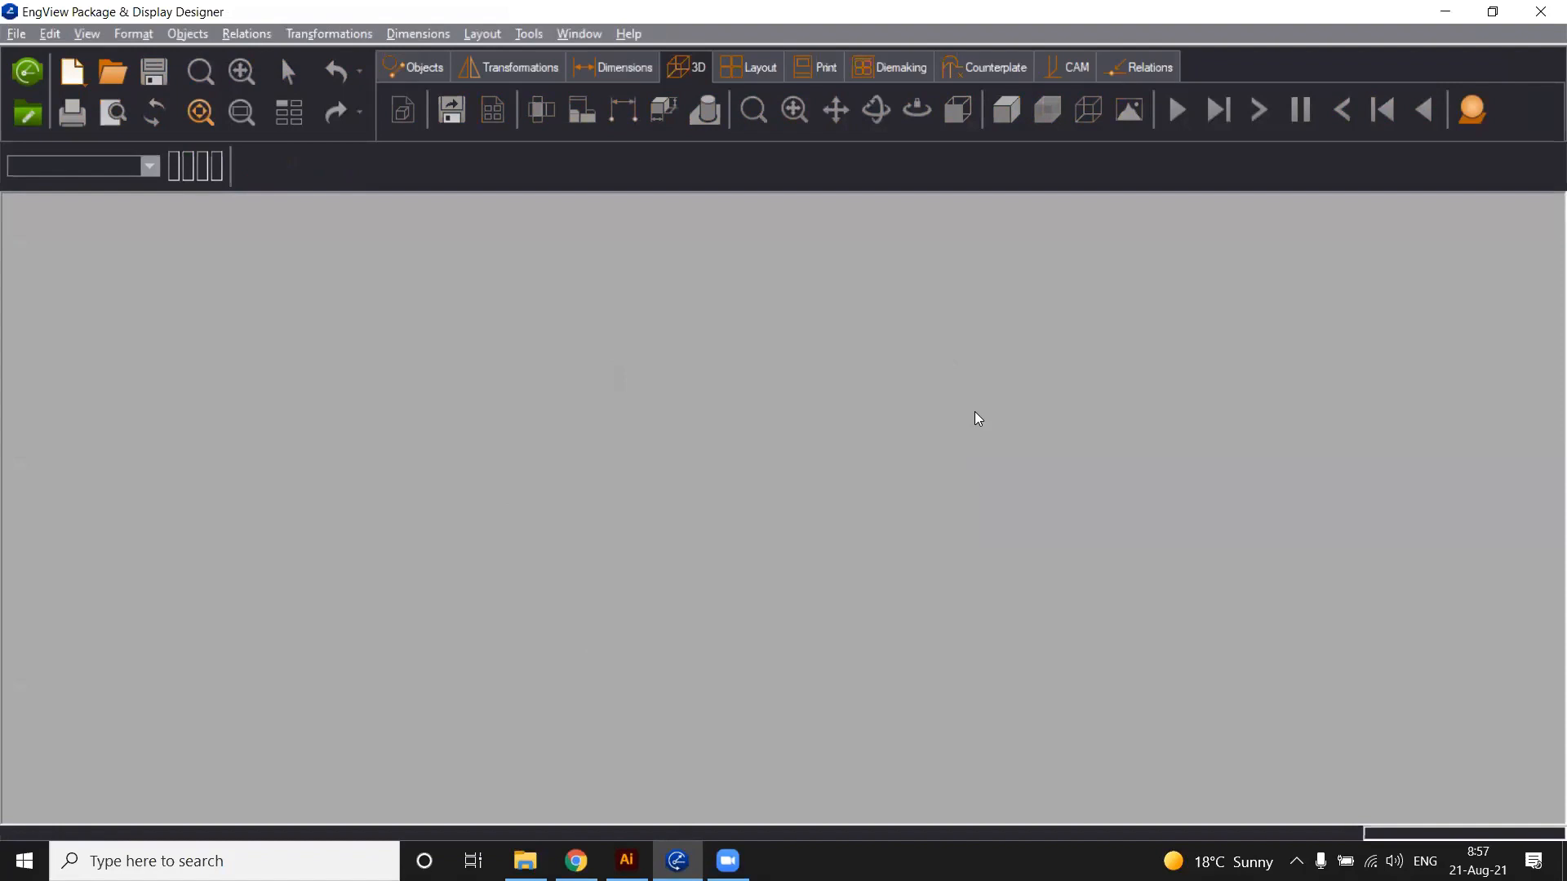
left_click(1445, 11)
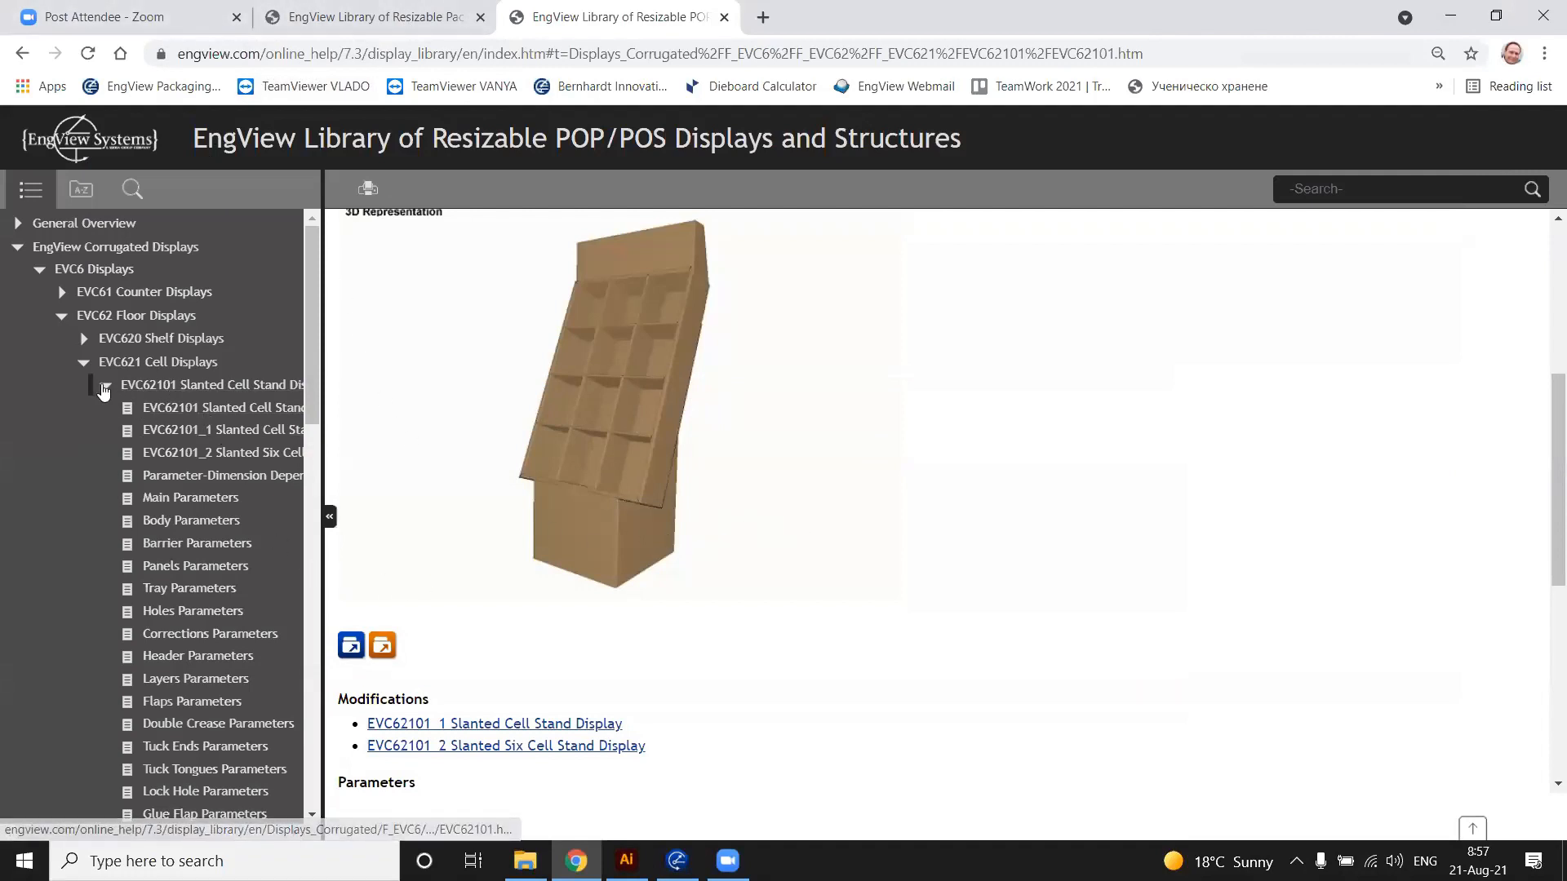
Collapse the EVC621 Cell Displays branch and browse the Xanita XB2 Furniture and XB3 Podiums pages in the display library
left_click(104, 386)
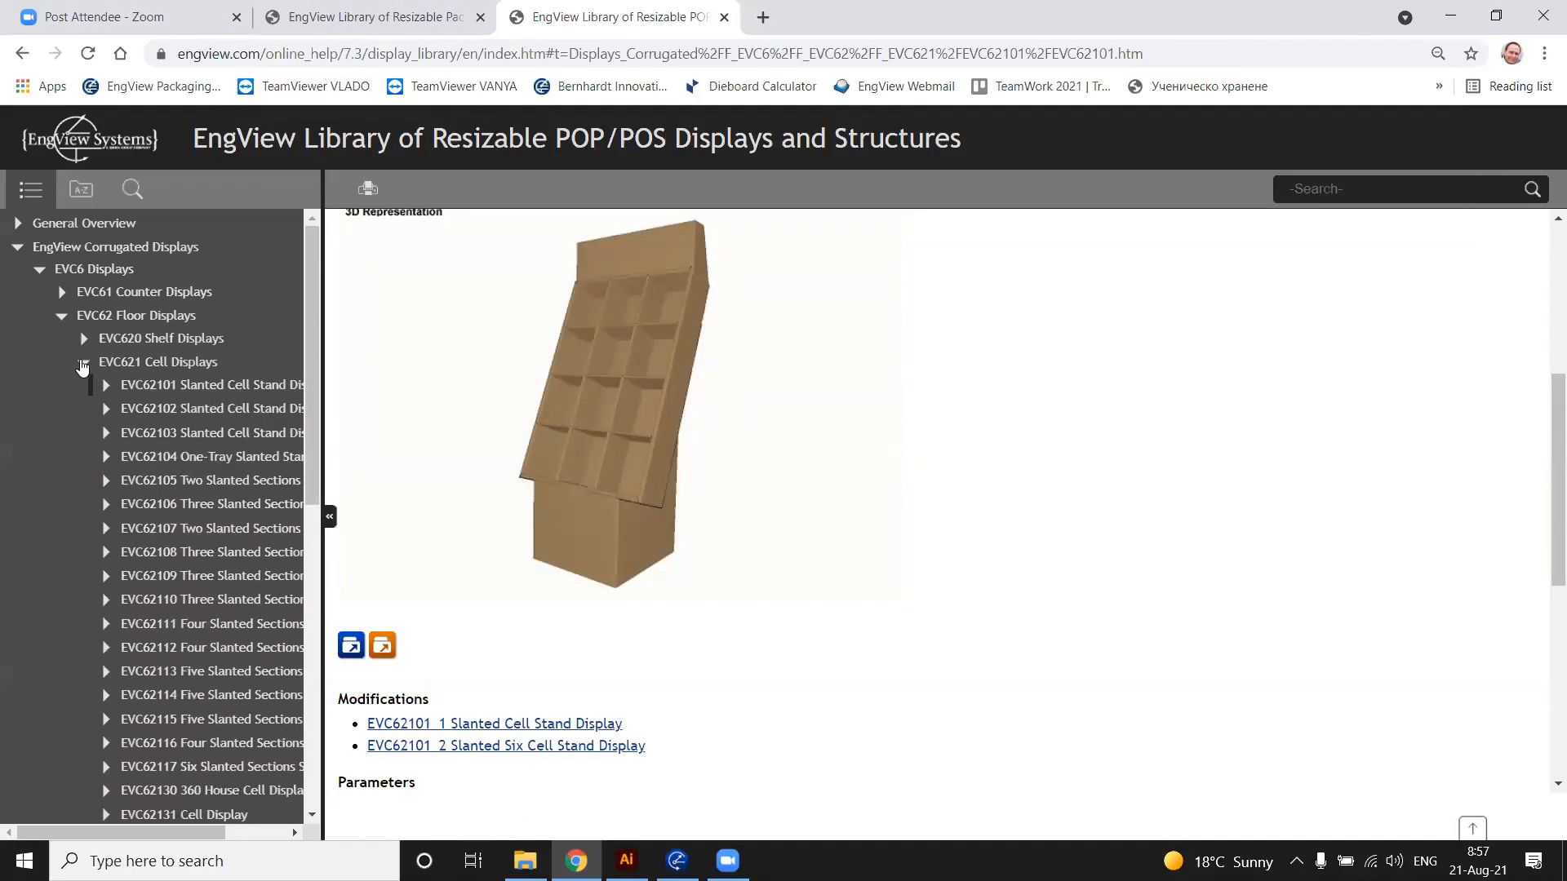
left_click(83, 364)
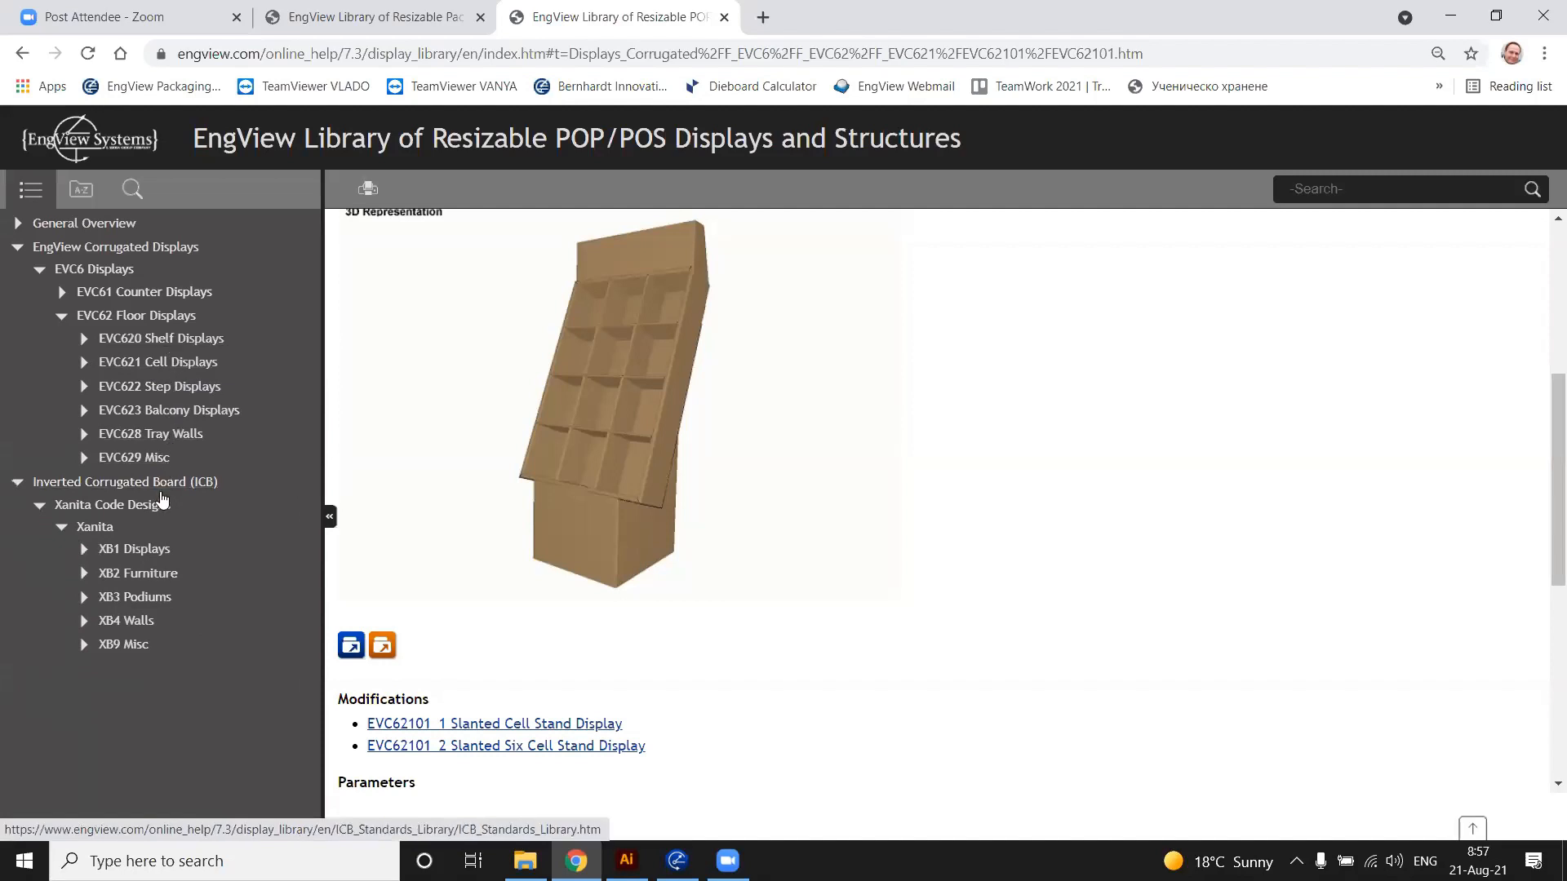
left_click(146, 575)
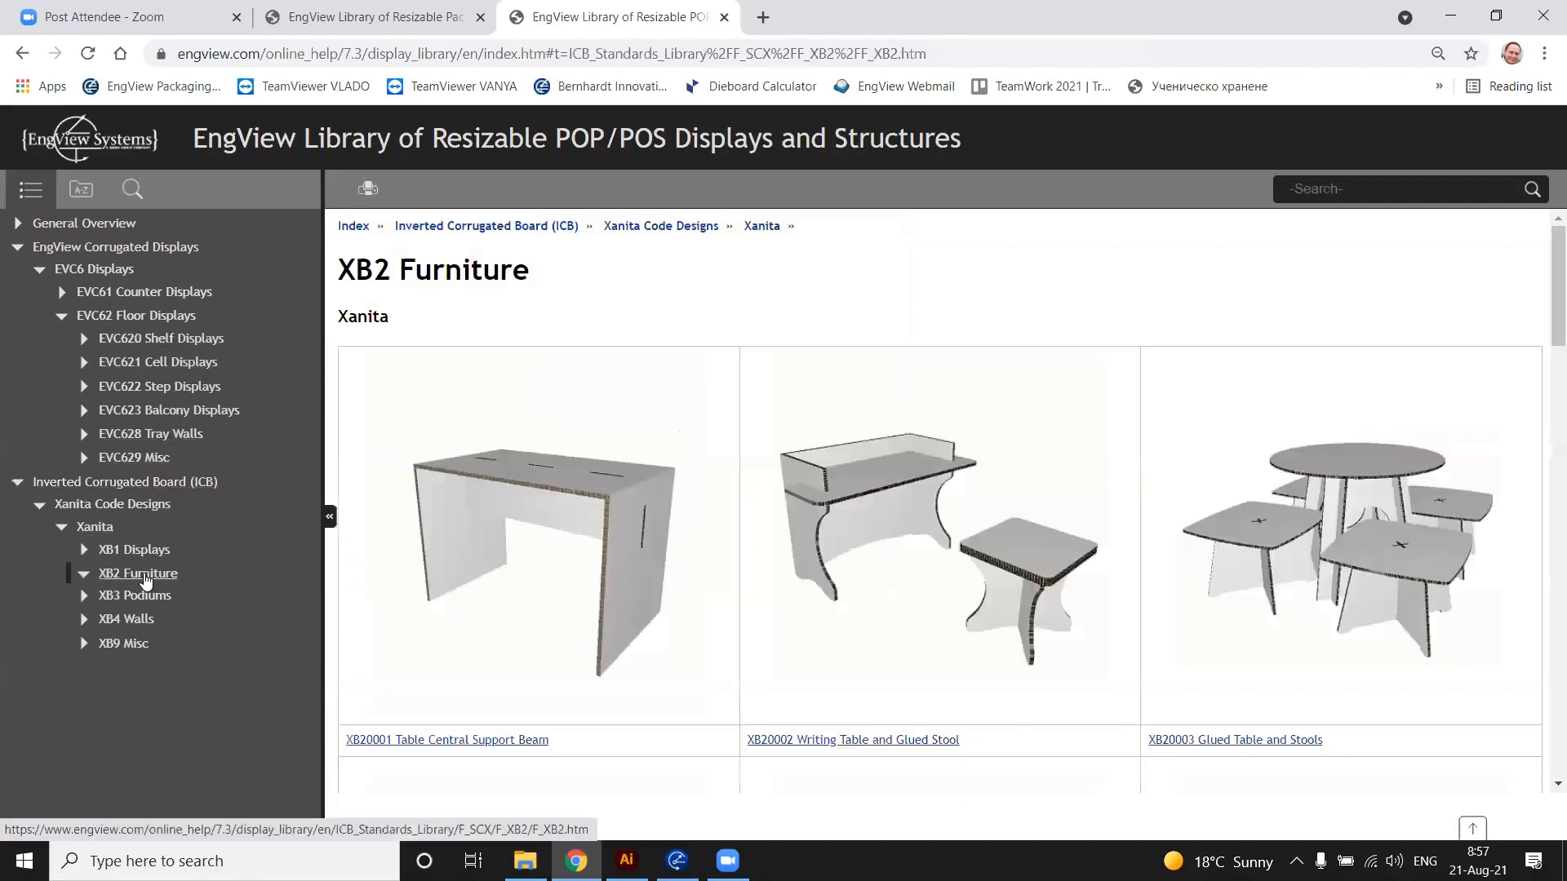
left_click(152, 576)
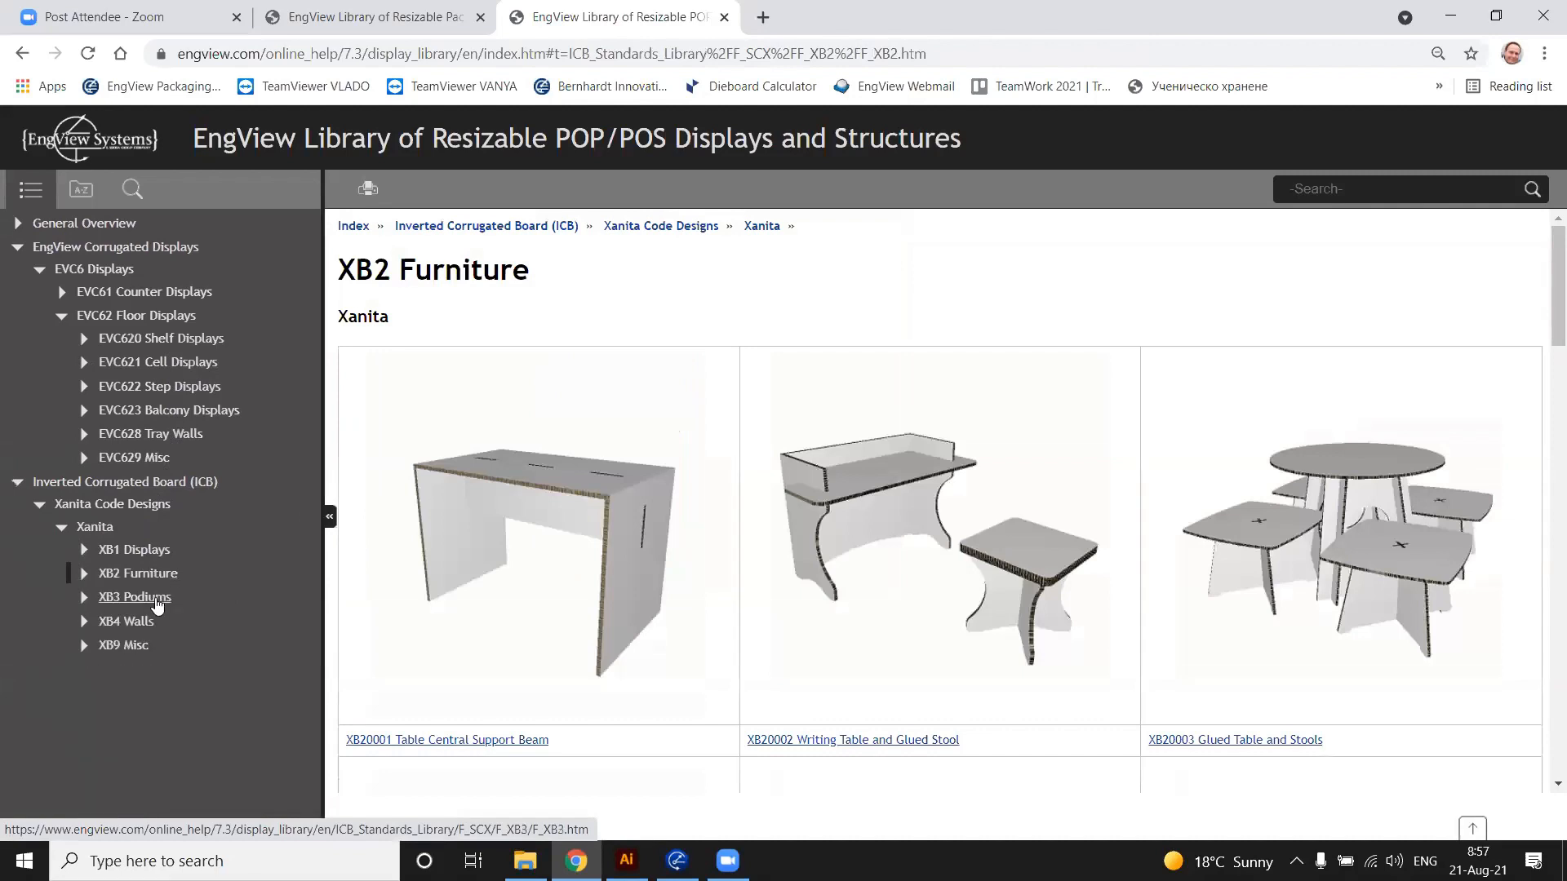
left_click(155, 599)
left_click(157, 602)
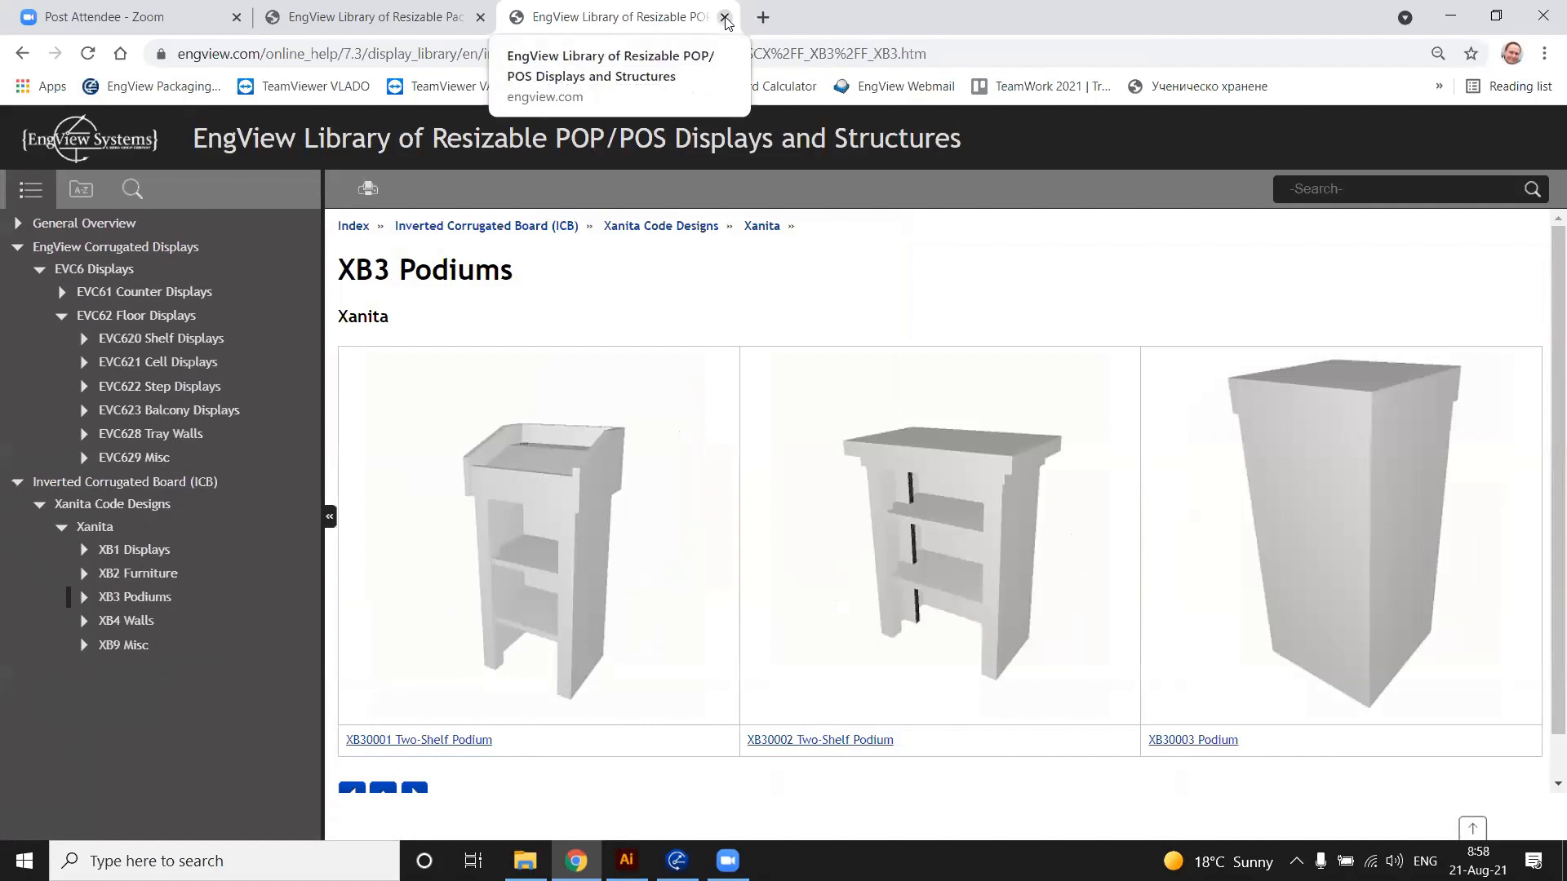
Load the EVF11001 Reverse Regular Tuck Lock design from its packaging library page into Adobe Illustrator
left_click(363, 17)
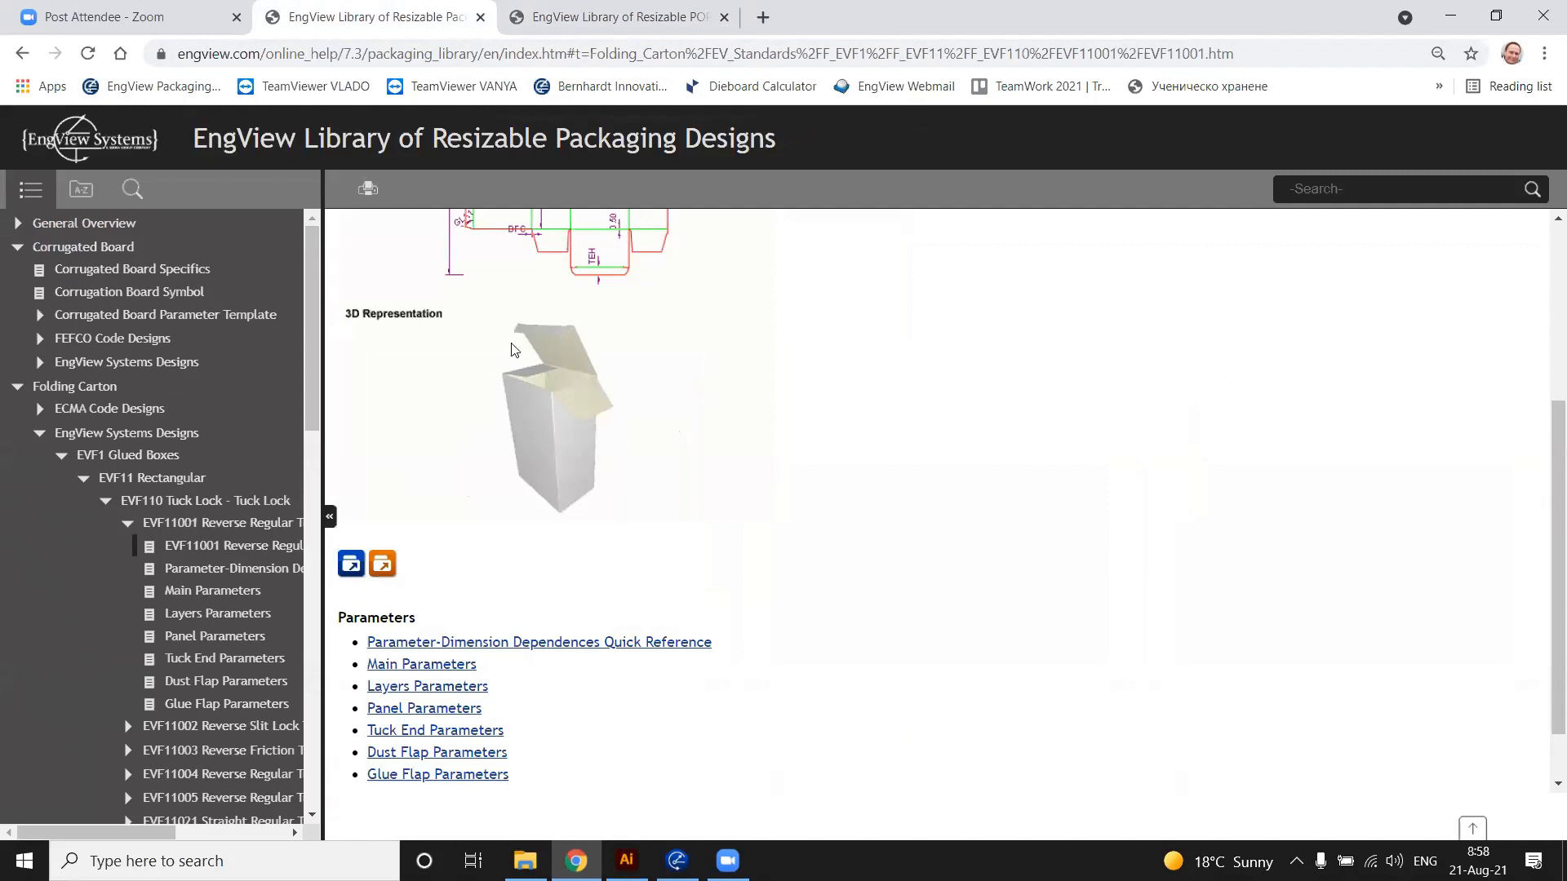
left_click(1447, 22)
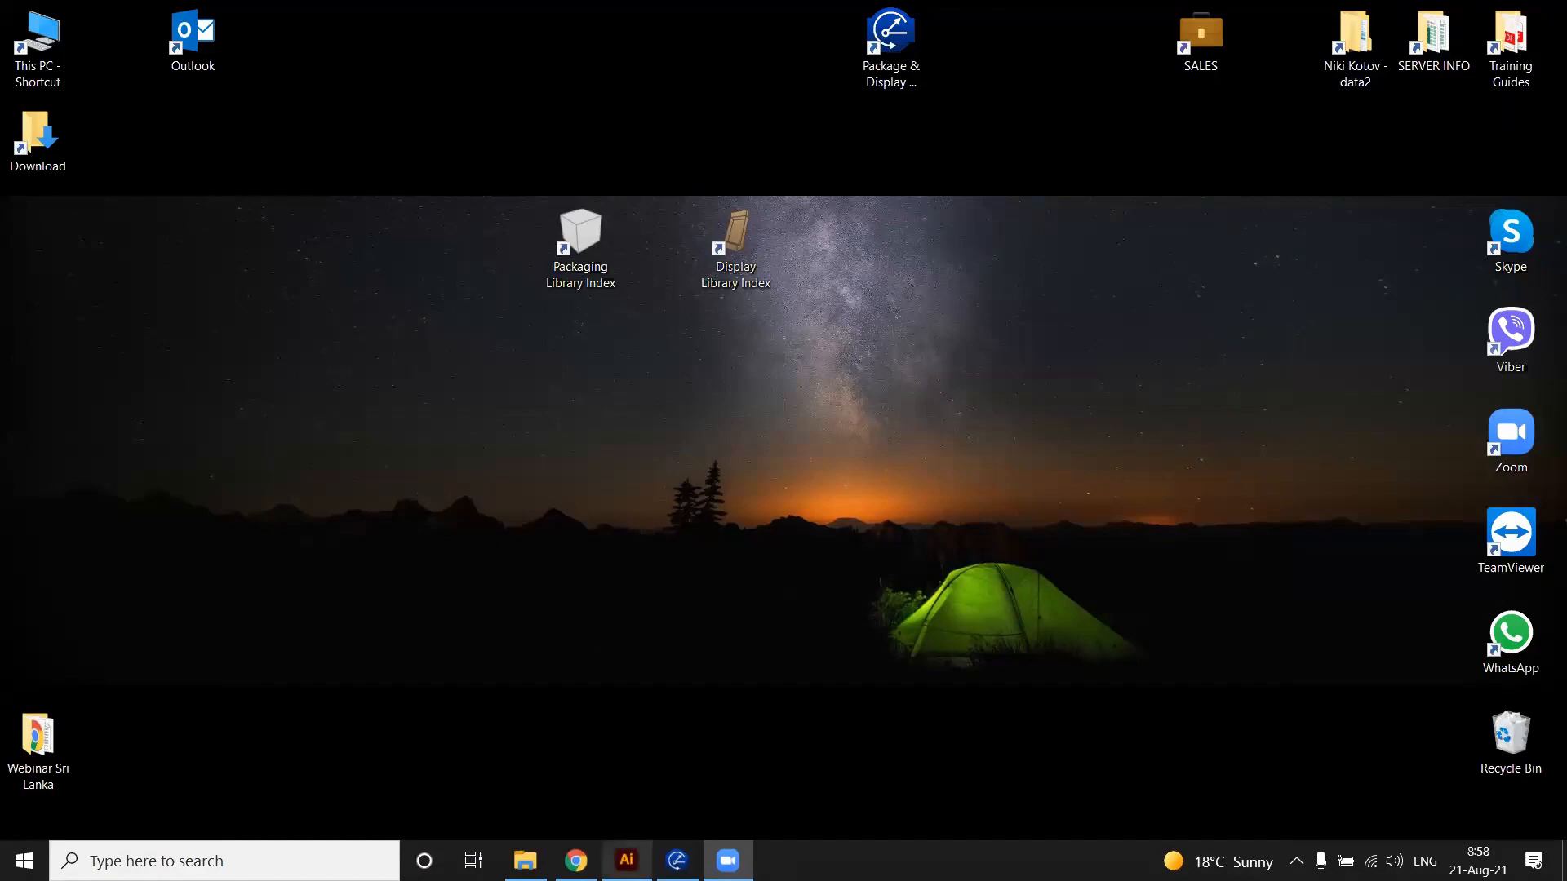
double_click(575, 272)
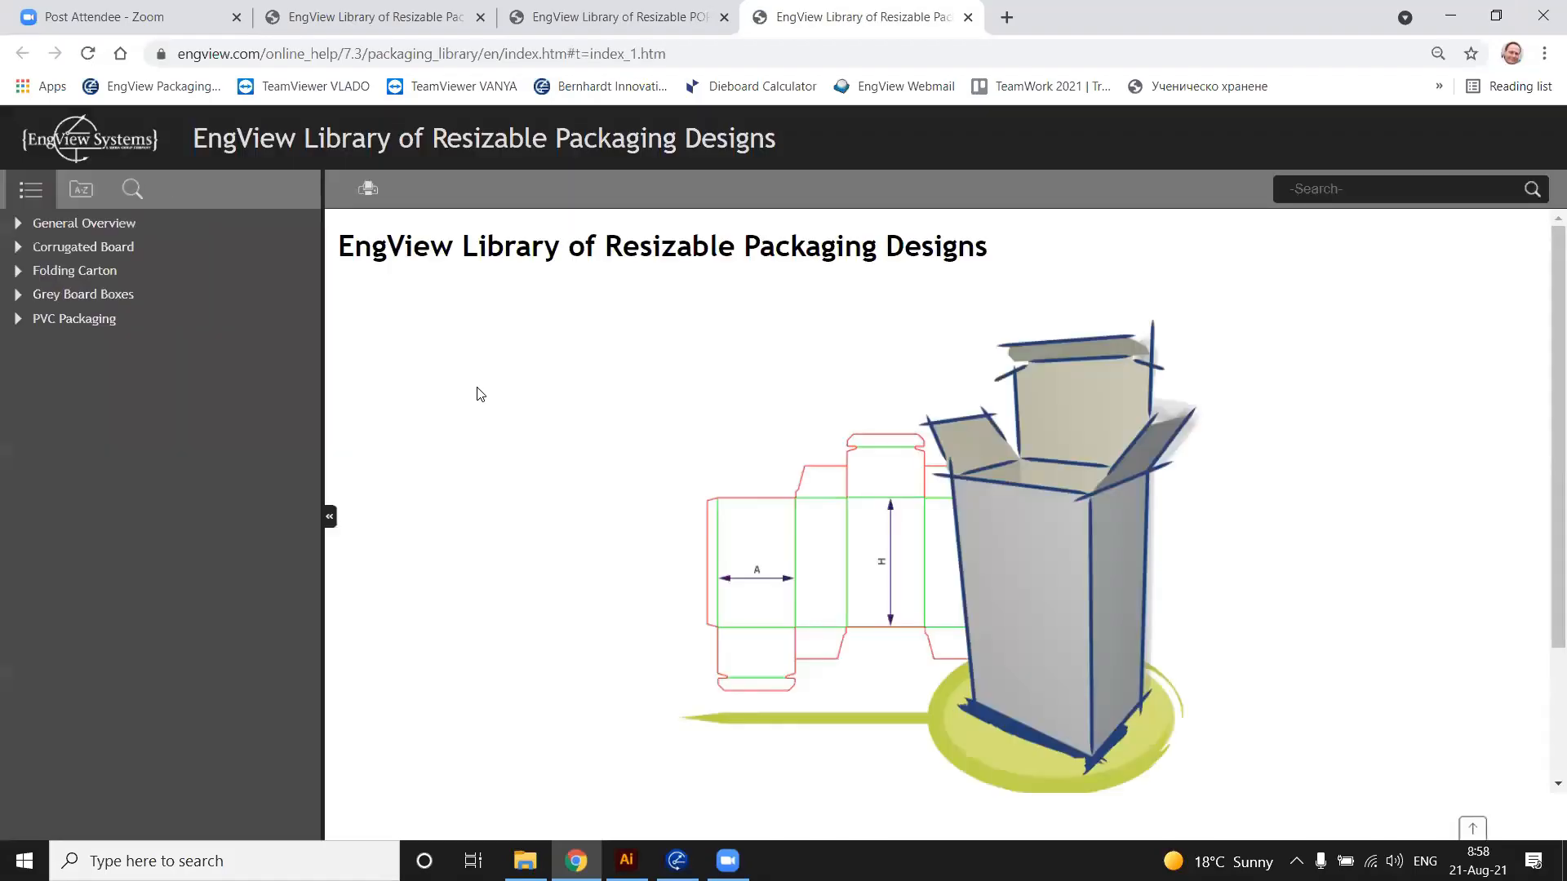
left_click(407, 26)
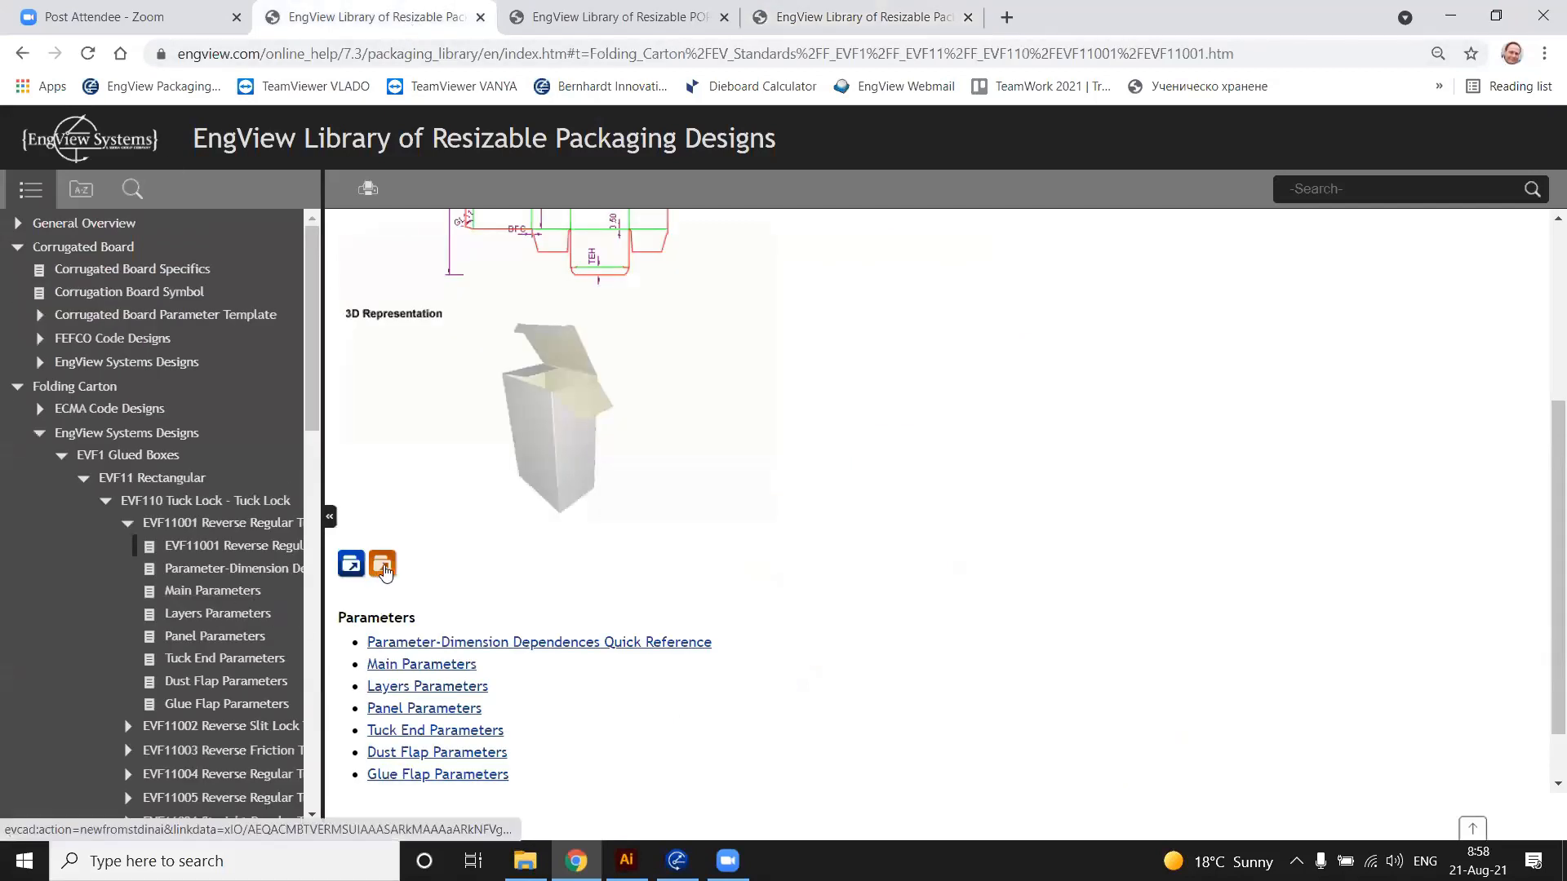
left_click(384, 568)
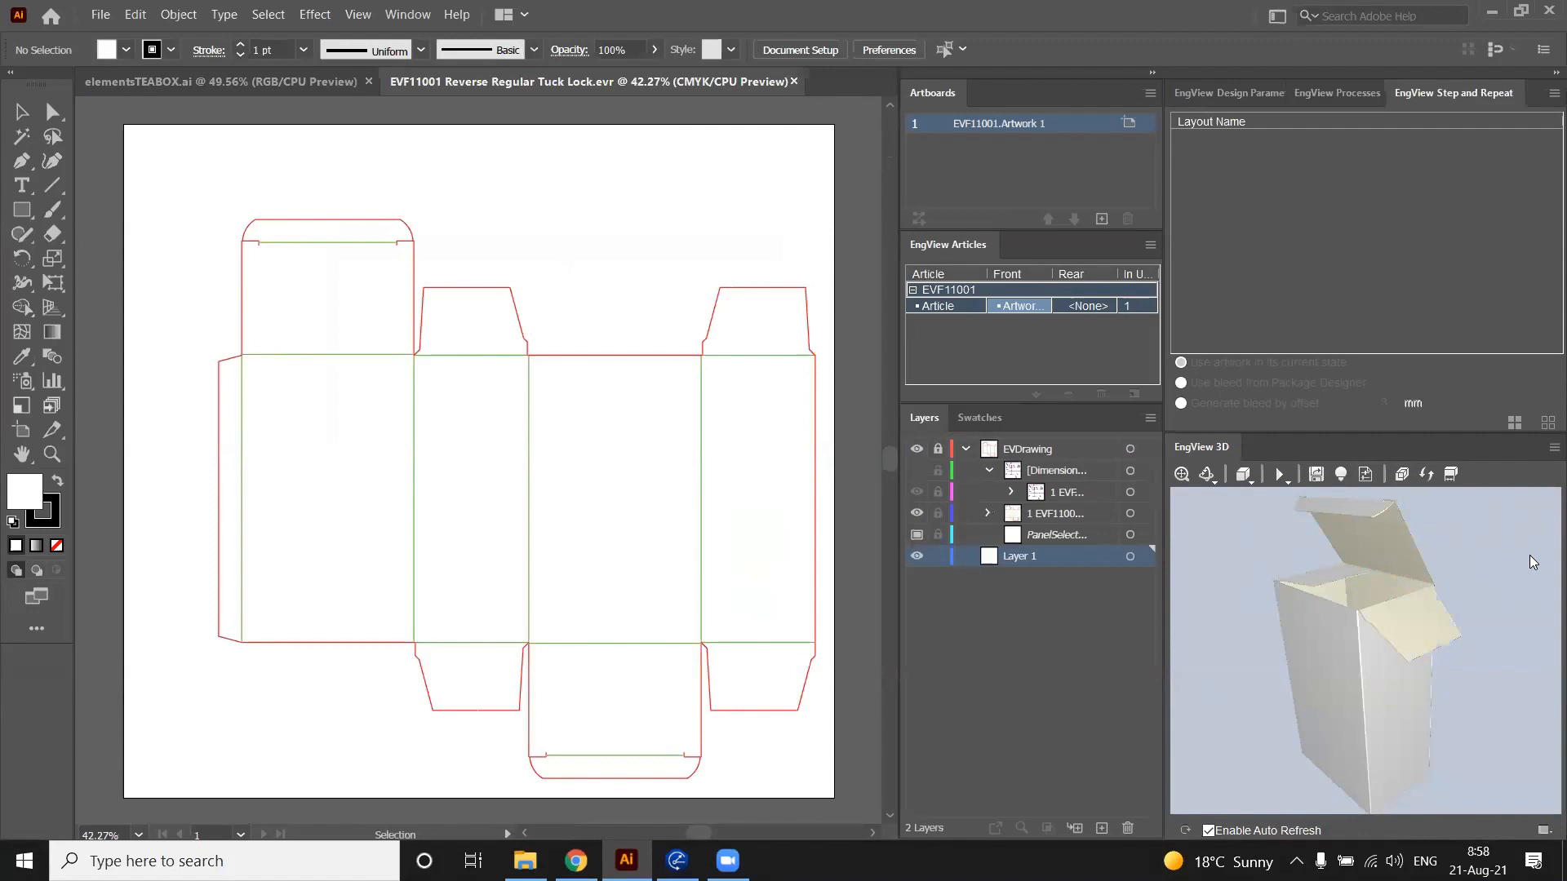
Examine the 3D box preview from several angles and display the EVF11001 design parameters
mouse_move(1485, 600)
left_mouse_down()
mouse_move(1541, 617)
mouse_move(1498, 600)
left_mouse_up()
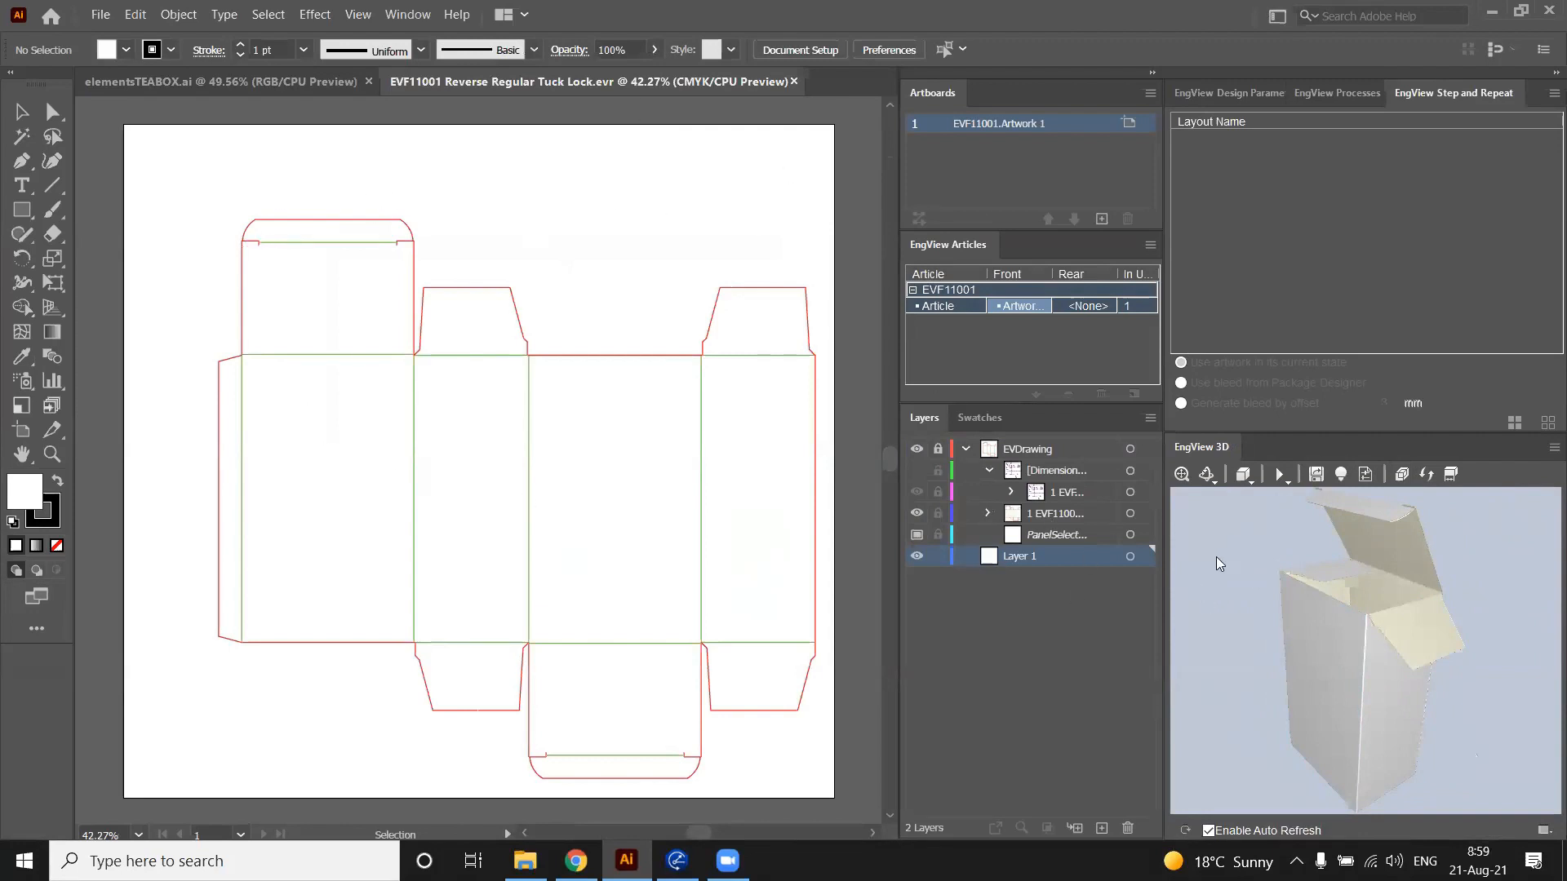
left_click_drag(1219, 563, 1252, 640)
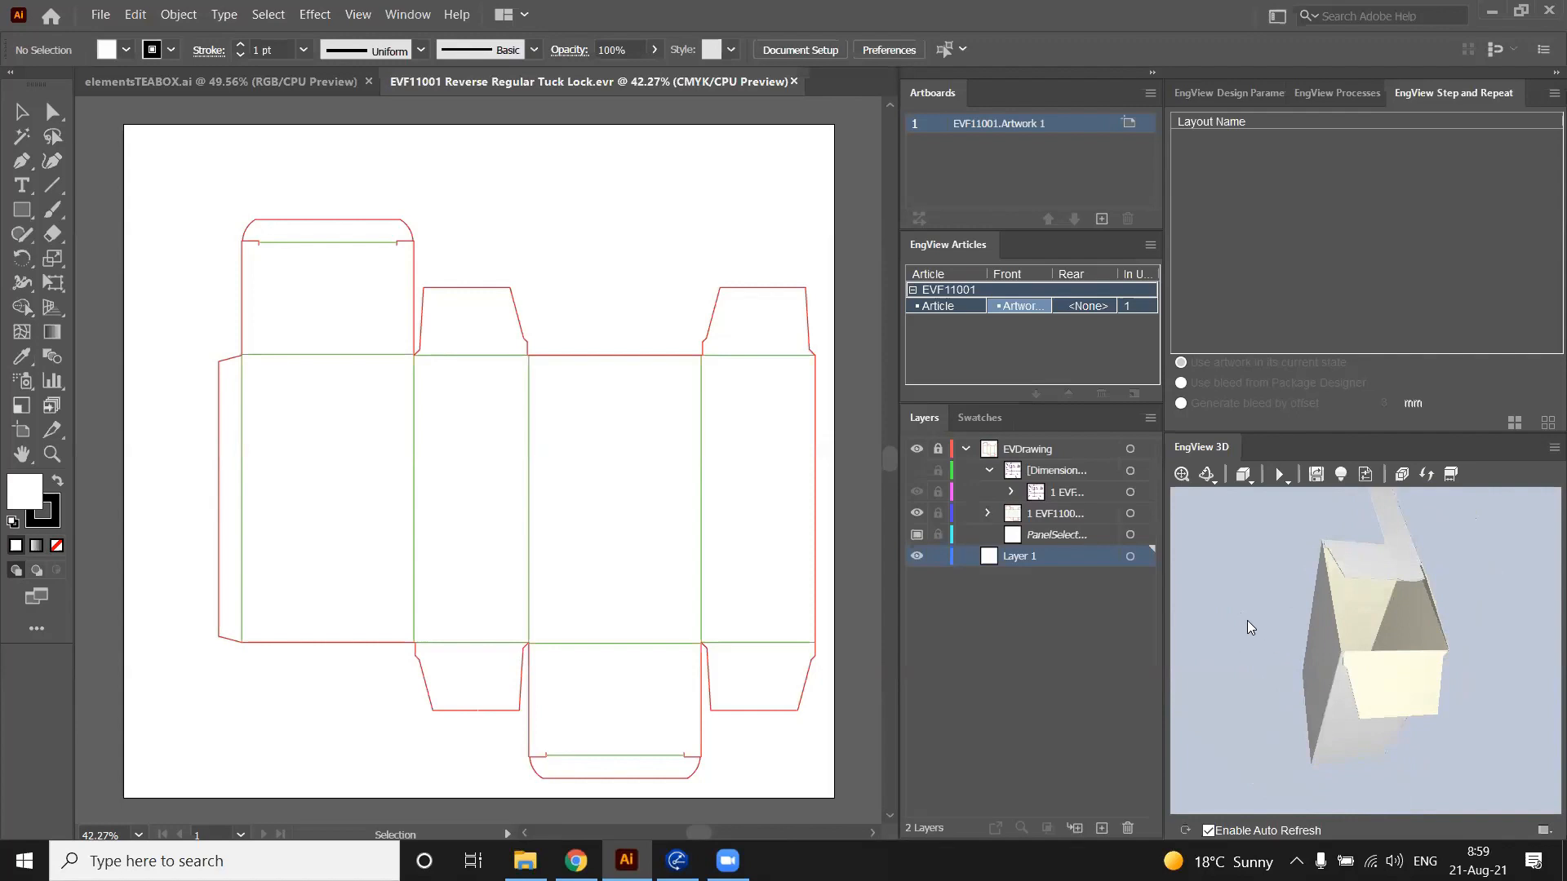
left_click_drag(1250, 627, 1244, 581)
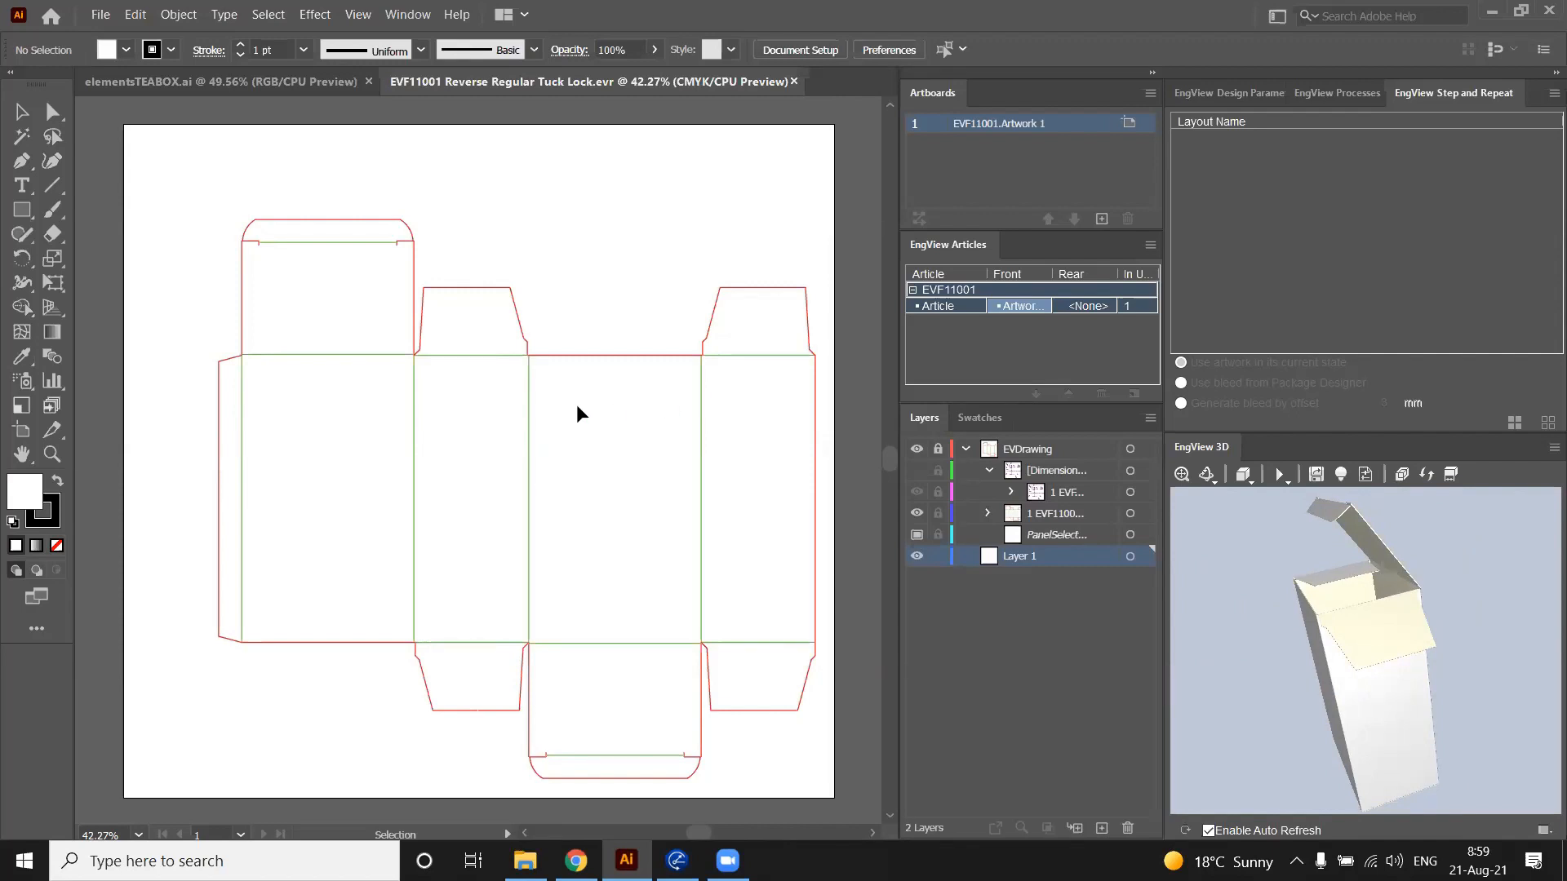
left_click(1234, 95)
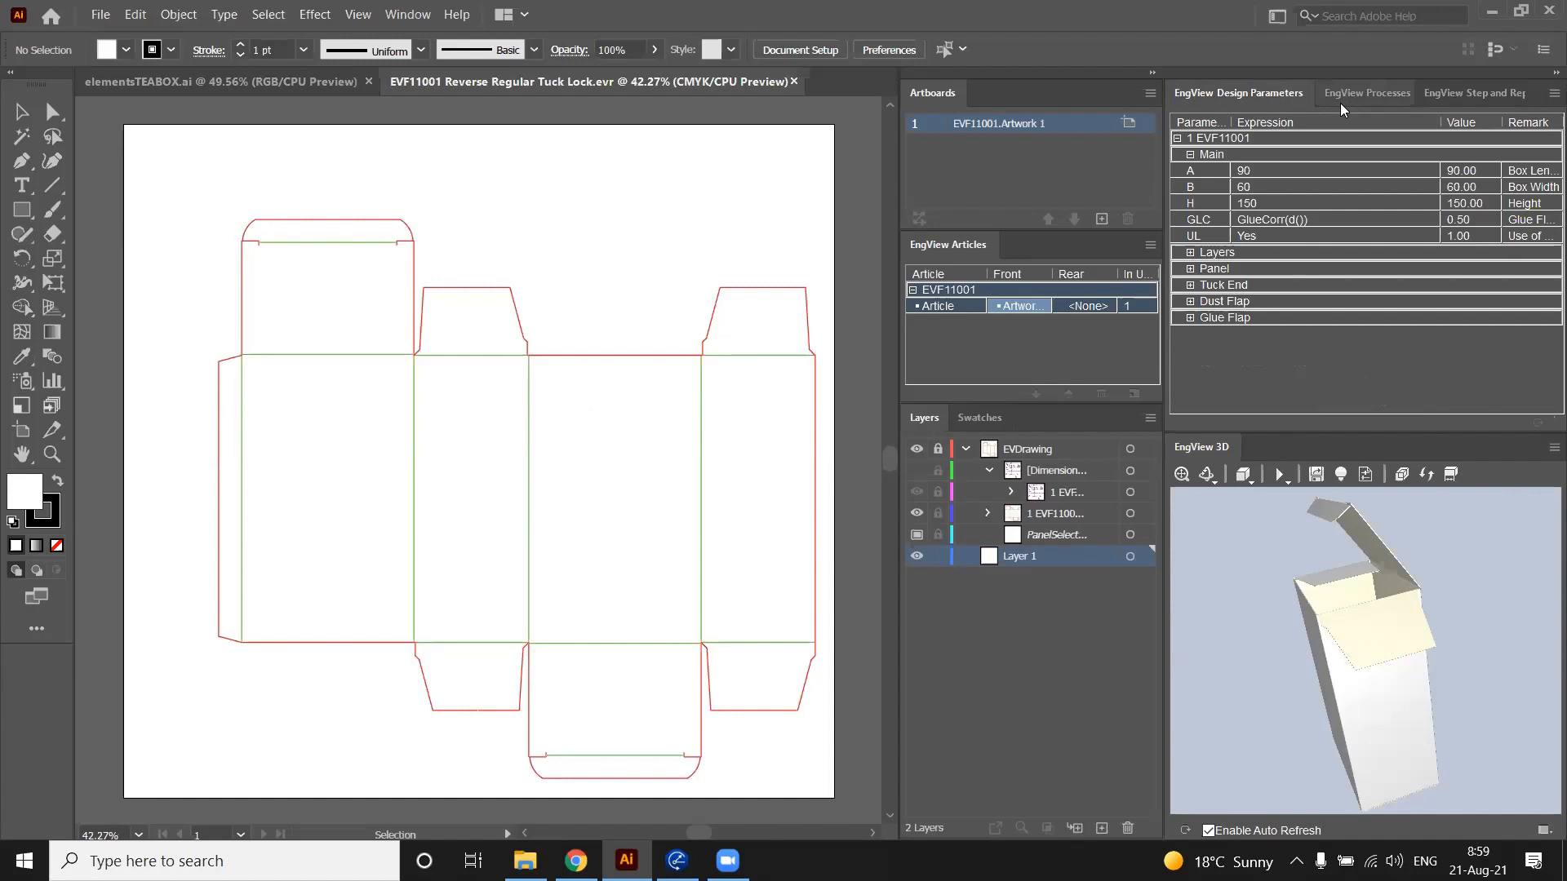
left_click_drag(1424, 535, 1465, 541)
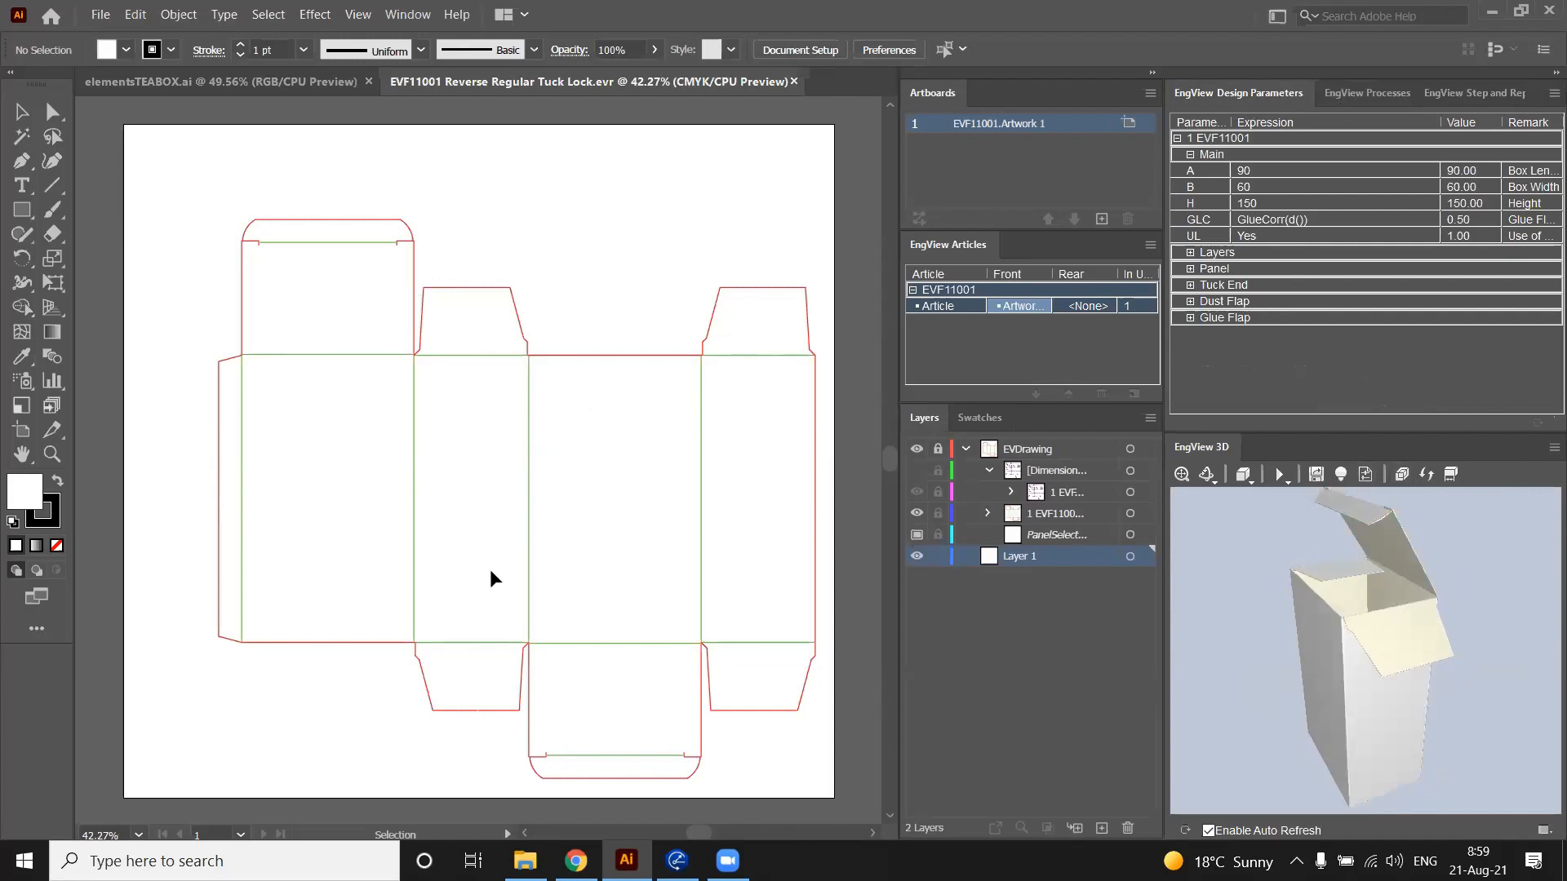
mouse_move(1465, 586)
left_mouse_down()
mouse_move(1487, 596)
mouse_move(1451, 581)
mouse_move(1479, 604)
left_mouse_up()
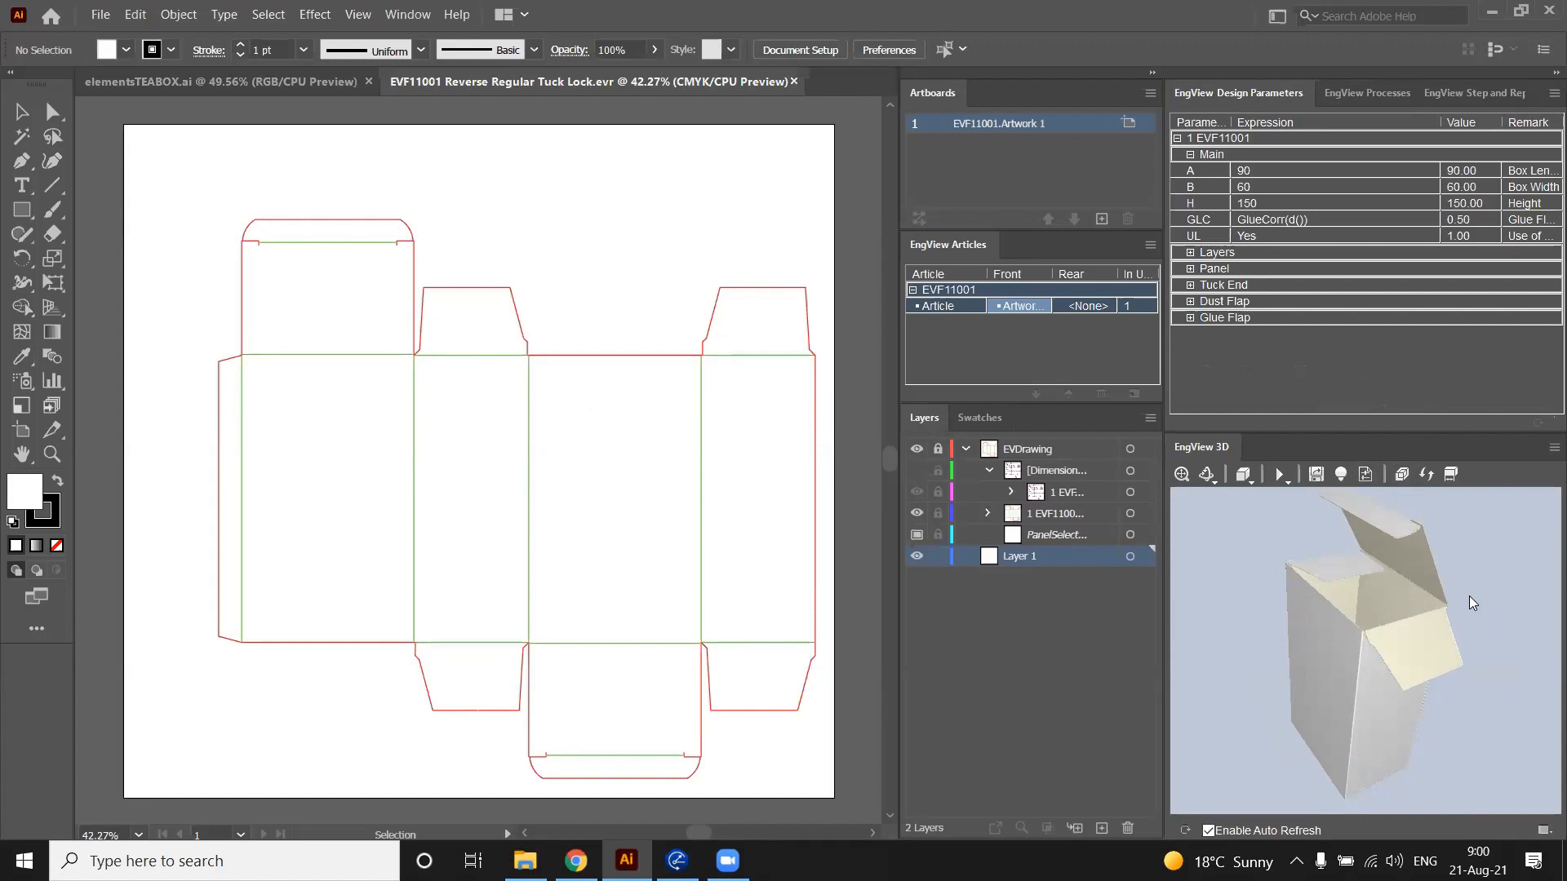
left_click_drag(1502, 639, 1471, 630)
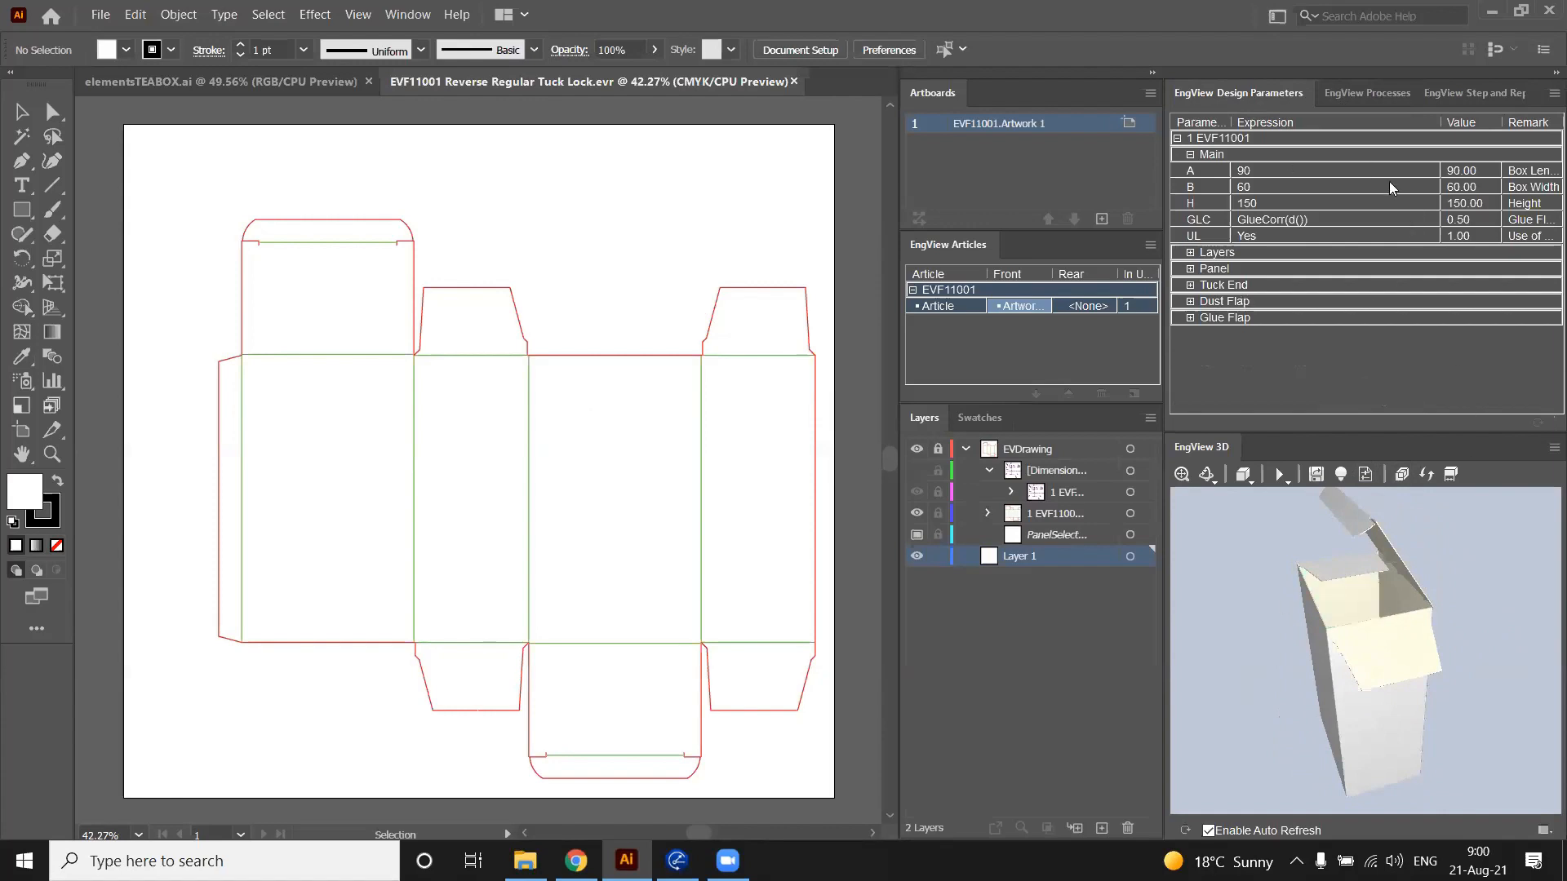
double_click(1264, 170)
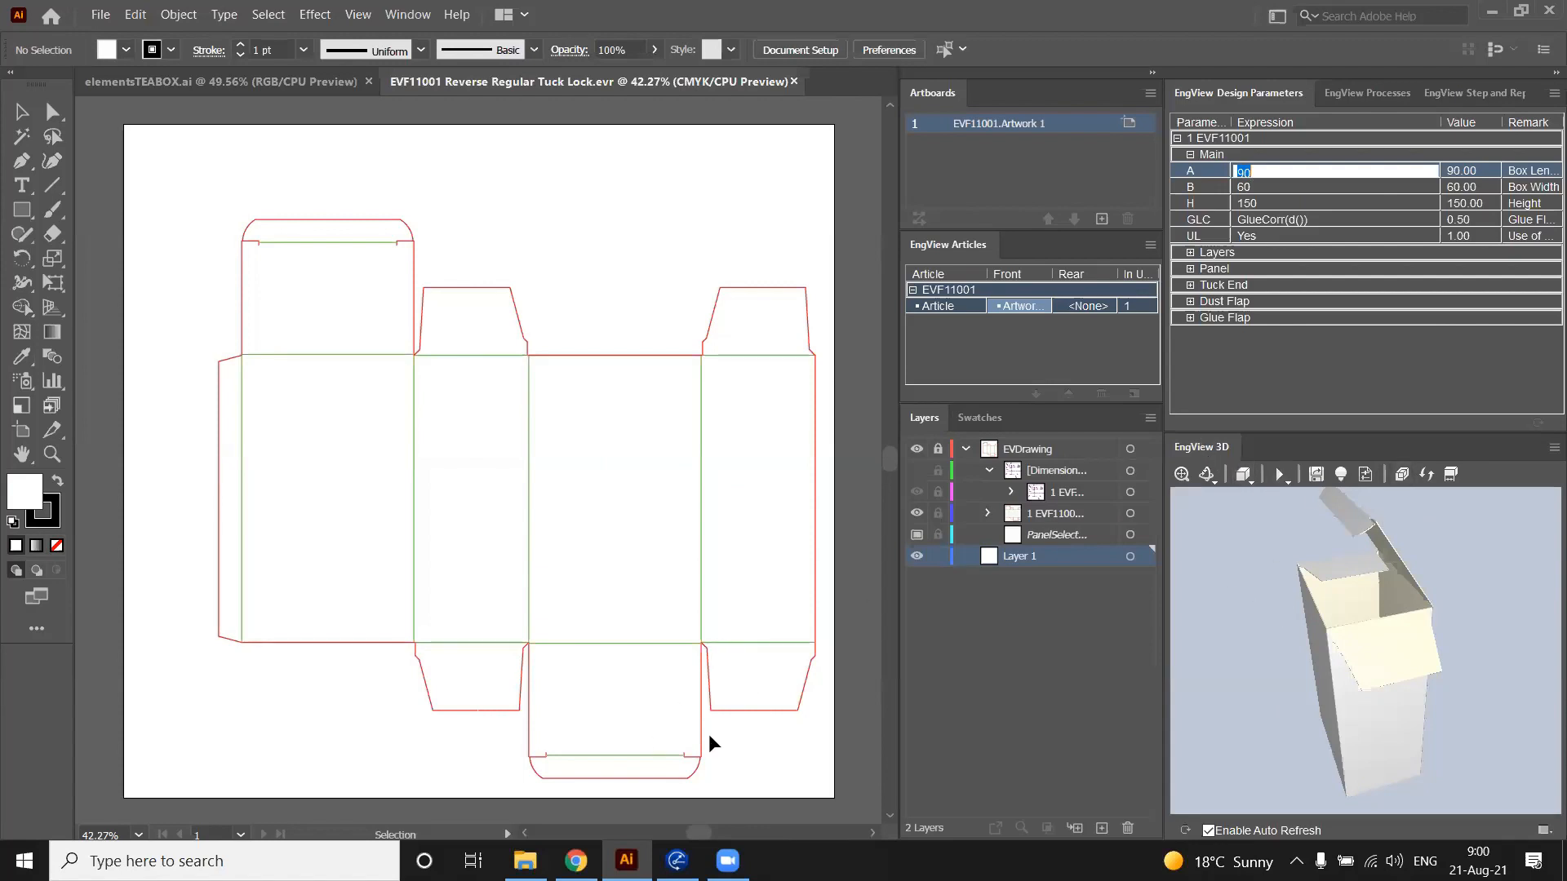
left_click(576, 861)
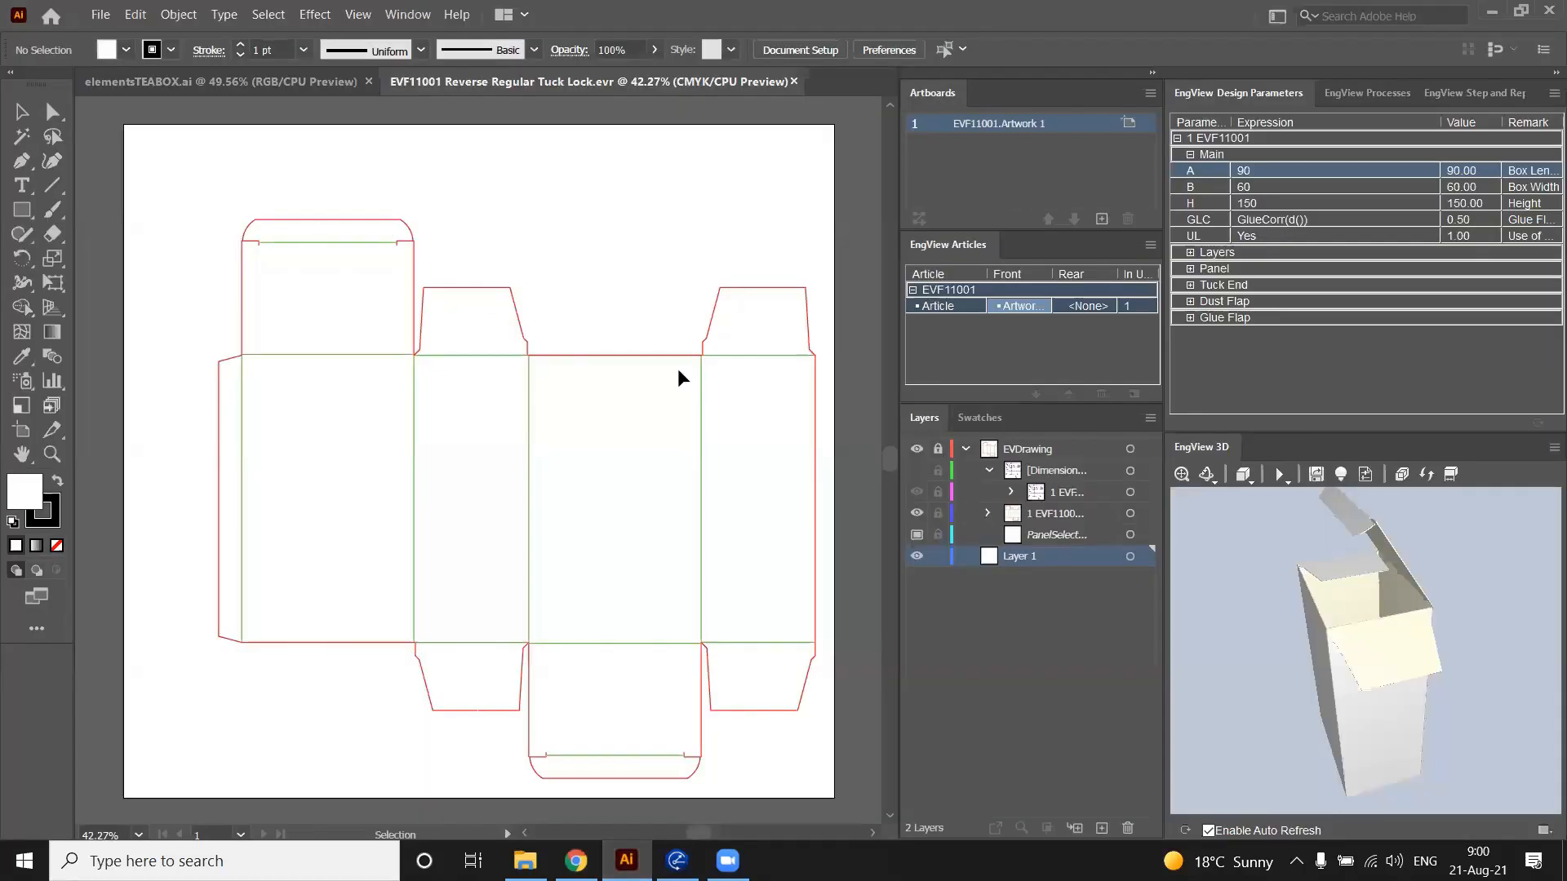
Open the EVF11001 design from Illustrator in EngView Package & Display Designer and inspect the folded box from several angles
left_click(1554, 93)
left_click(1506, 98)
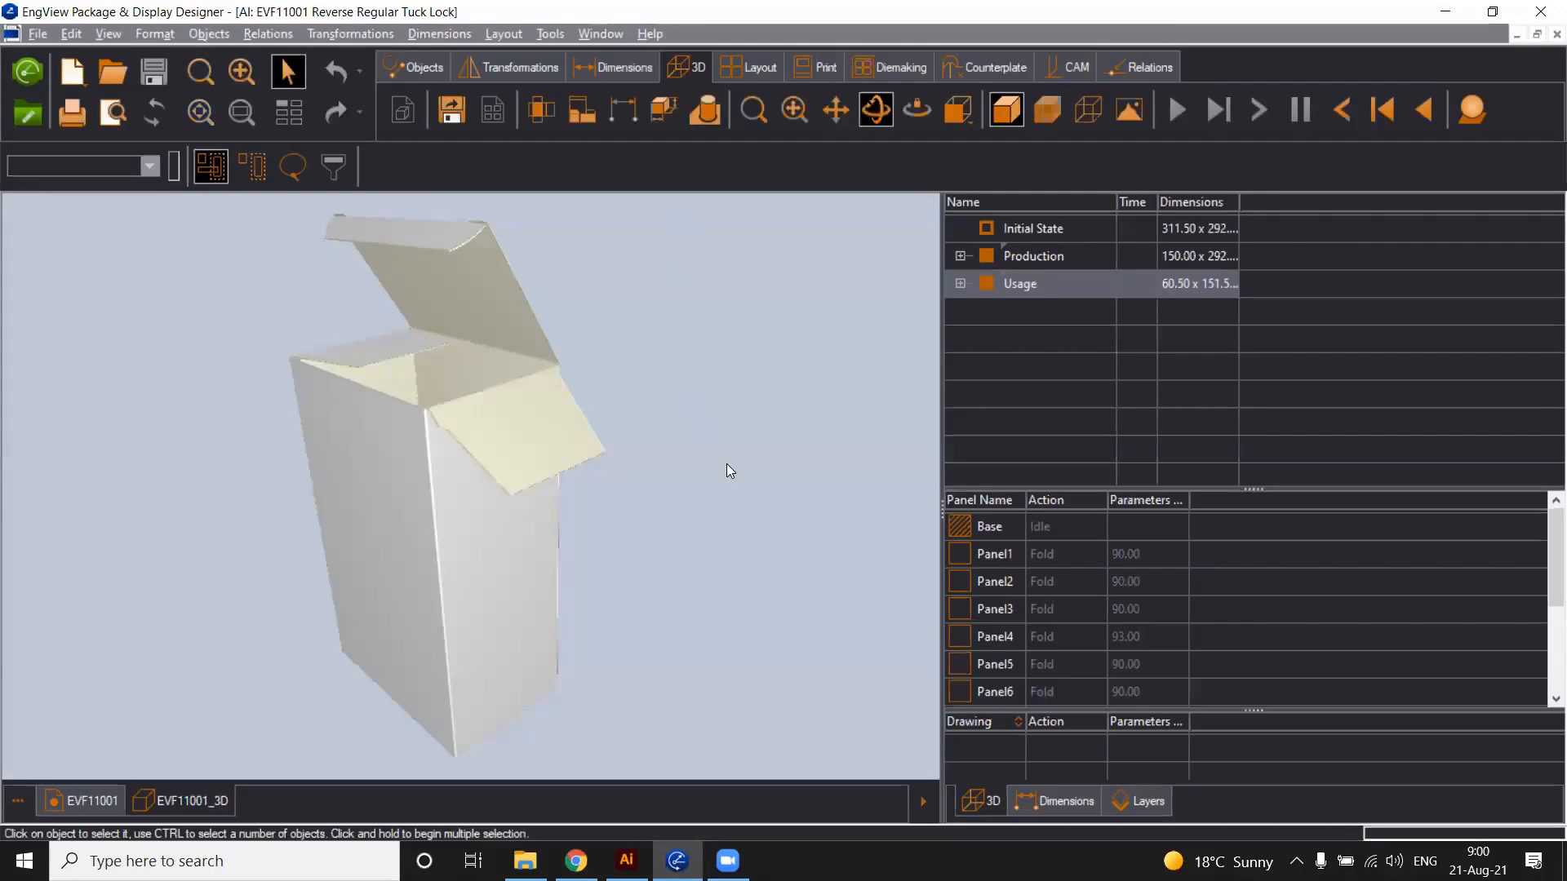
left_click_drag(727, 464, 705, 475)
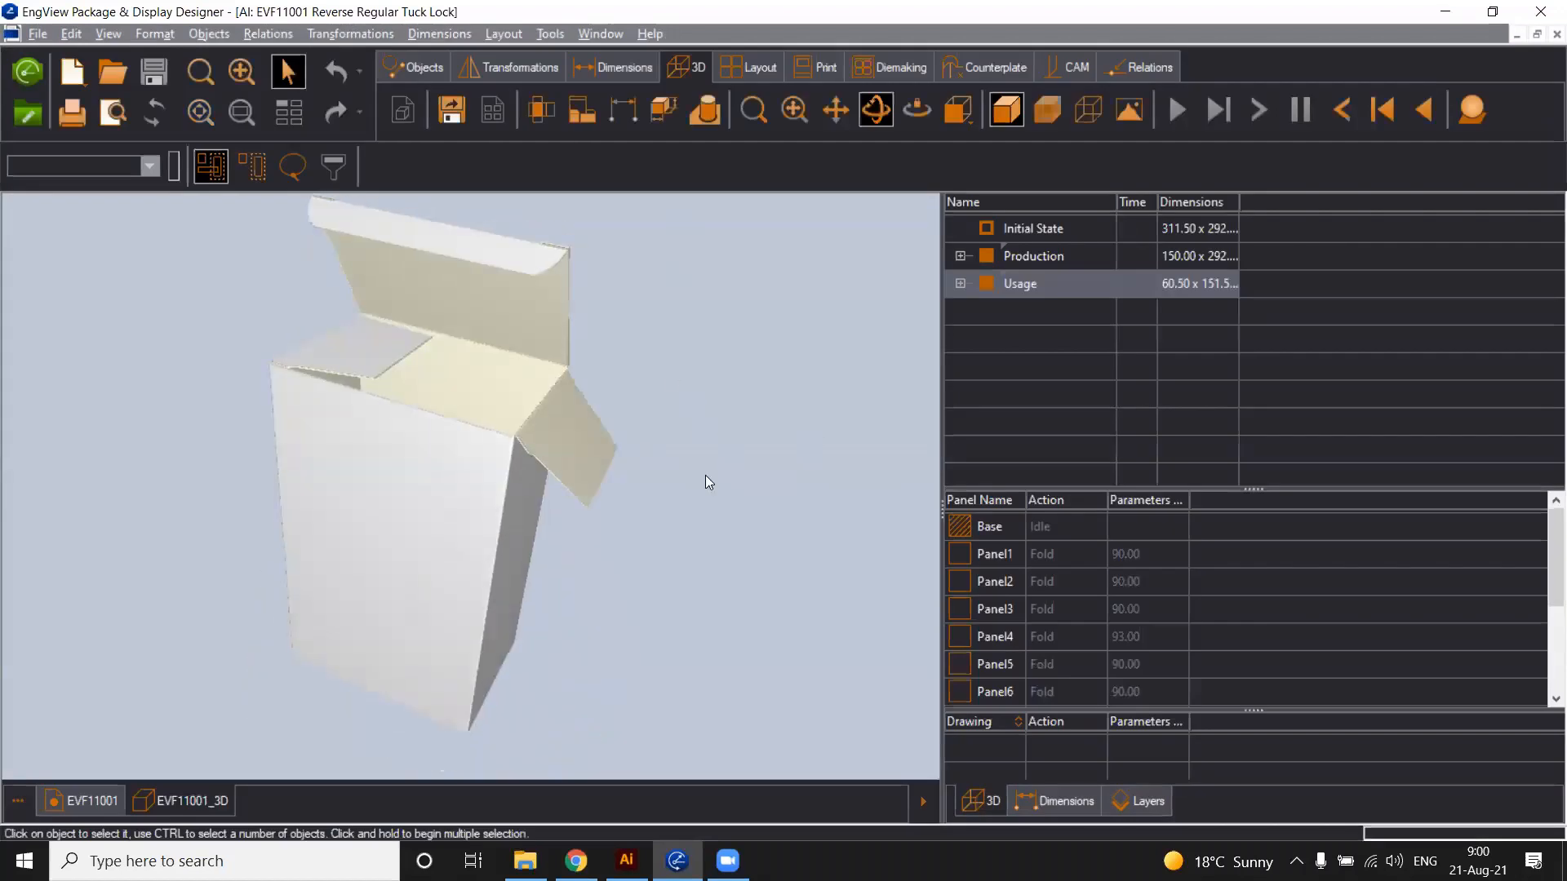
left_click_drag(588, 457, 531, 352)
left_click(524, 332)
left_click_drag(641, 429, 761, 453)
In the EVF11001 drawing's parameters, set the box length A to 160, width B to 80 and height H to 145
left_click(90, 801)
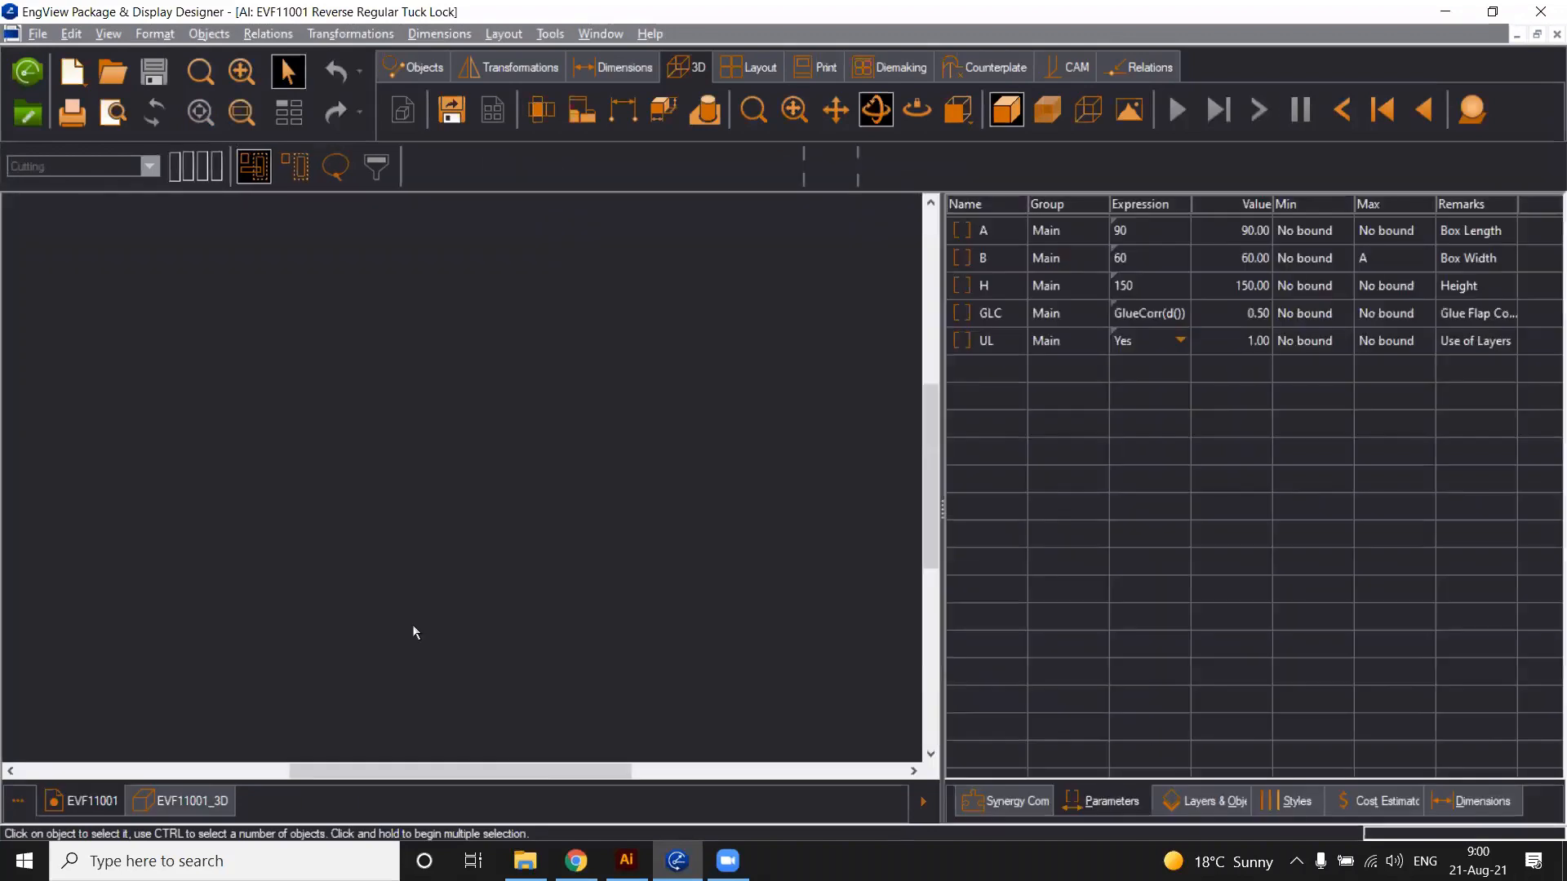
left_click(1114, 232)
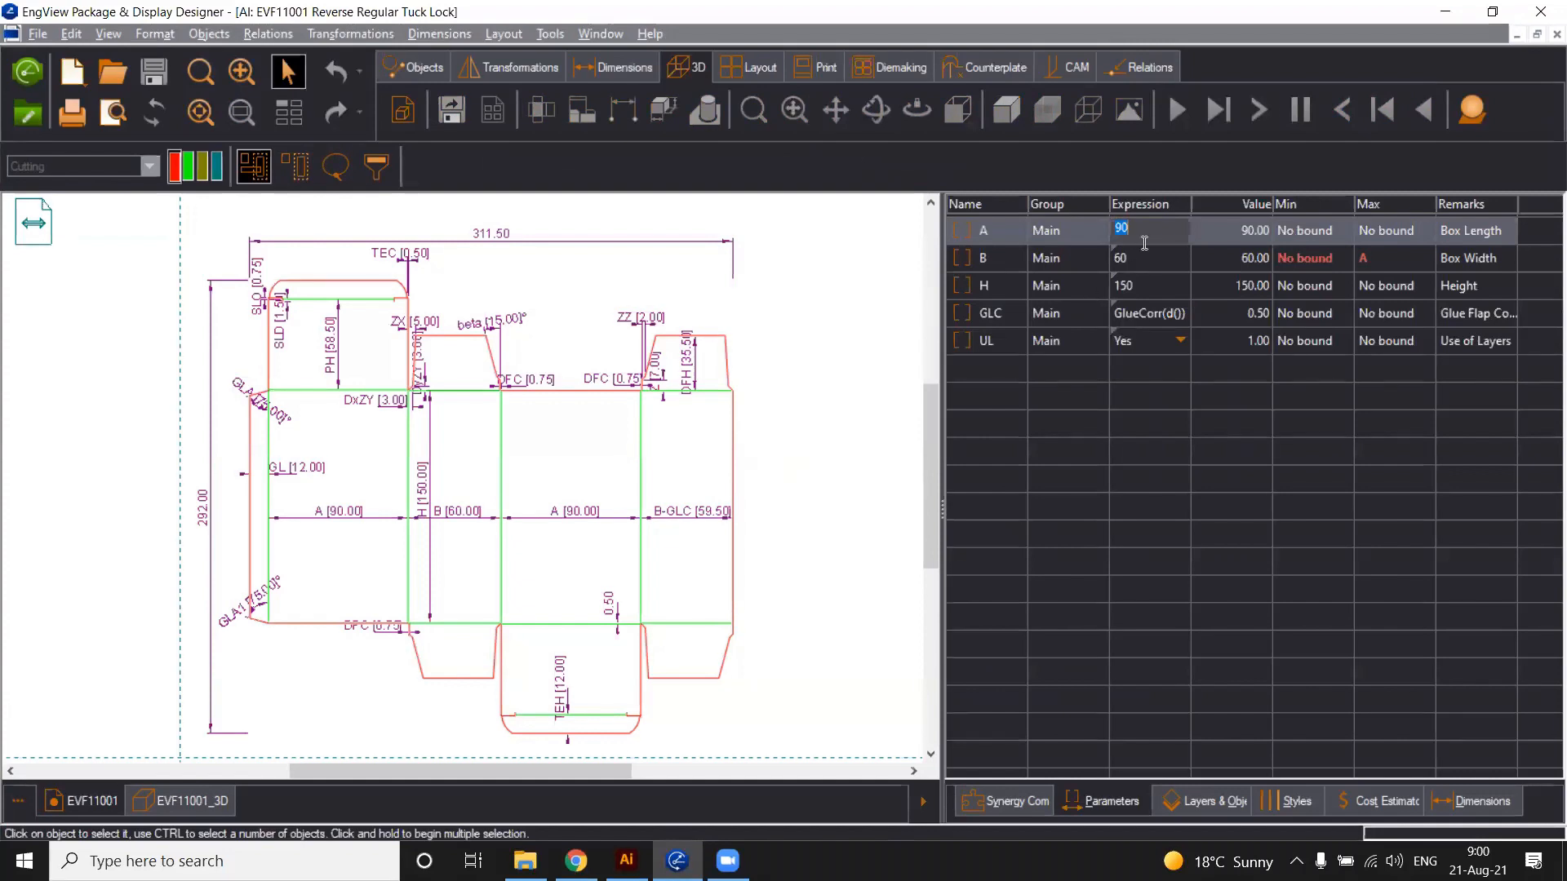
type("160")
left_click(1155, 258)
type("80")
left_click(1156, 285)
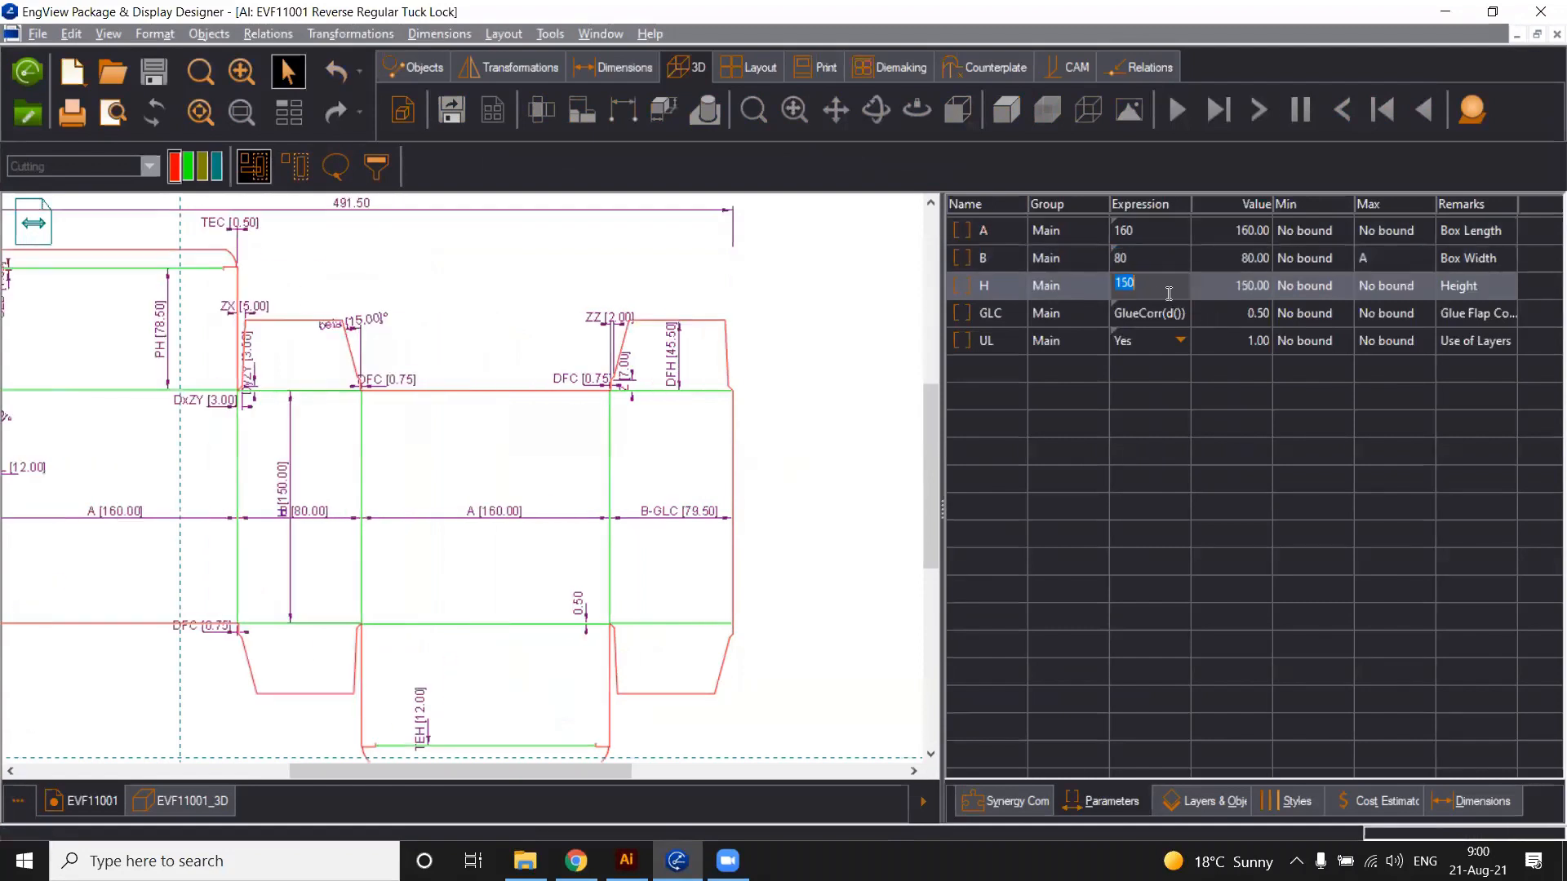
type("145")
left_click(1067, 520)
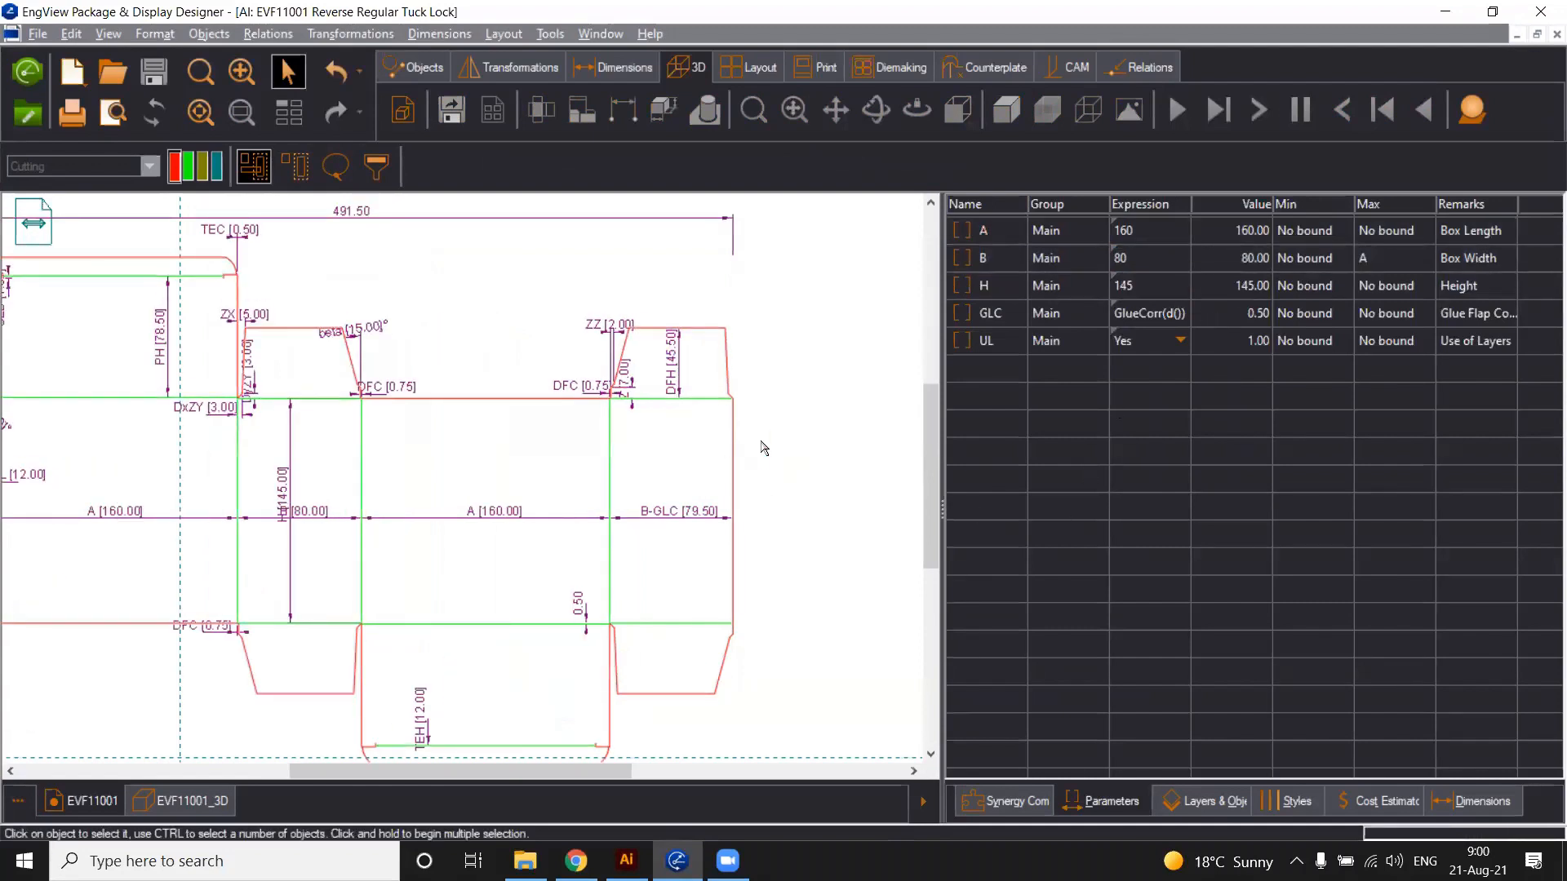
Update the EVF11001 3D model to the new box dimensions and inspect the folded box from several angles
left_click_drag(587, 772, 538, 776)
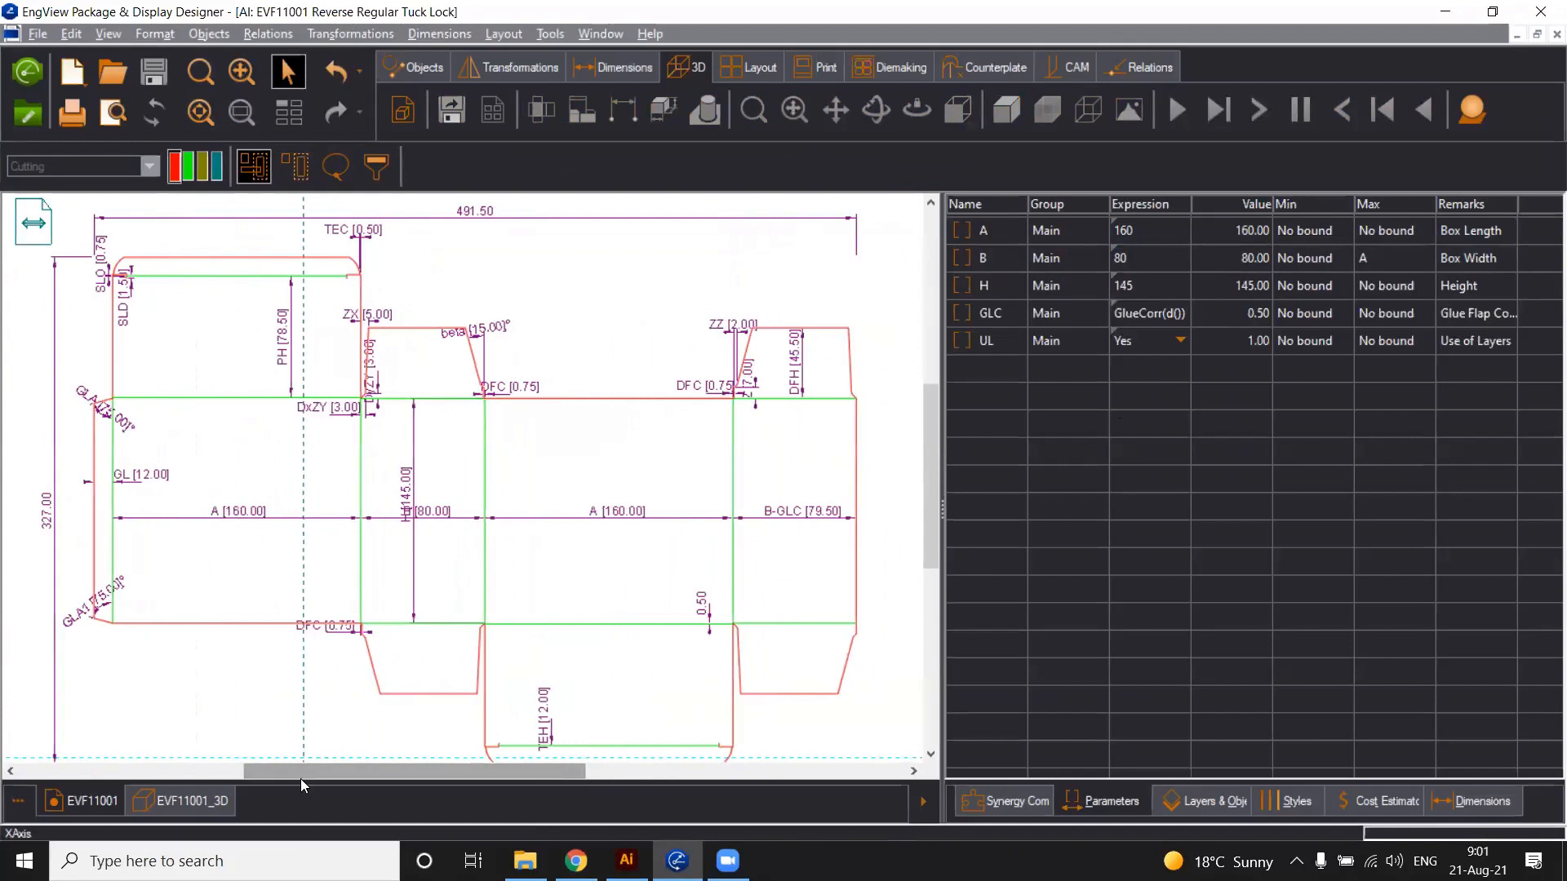
left_click(208, 800)
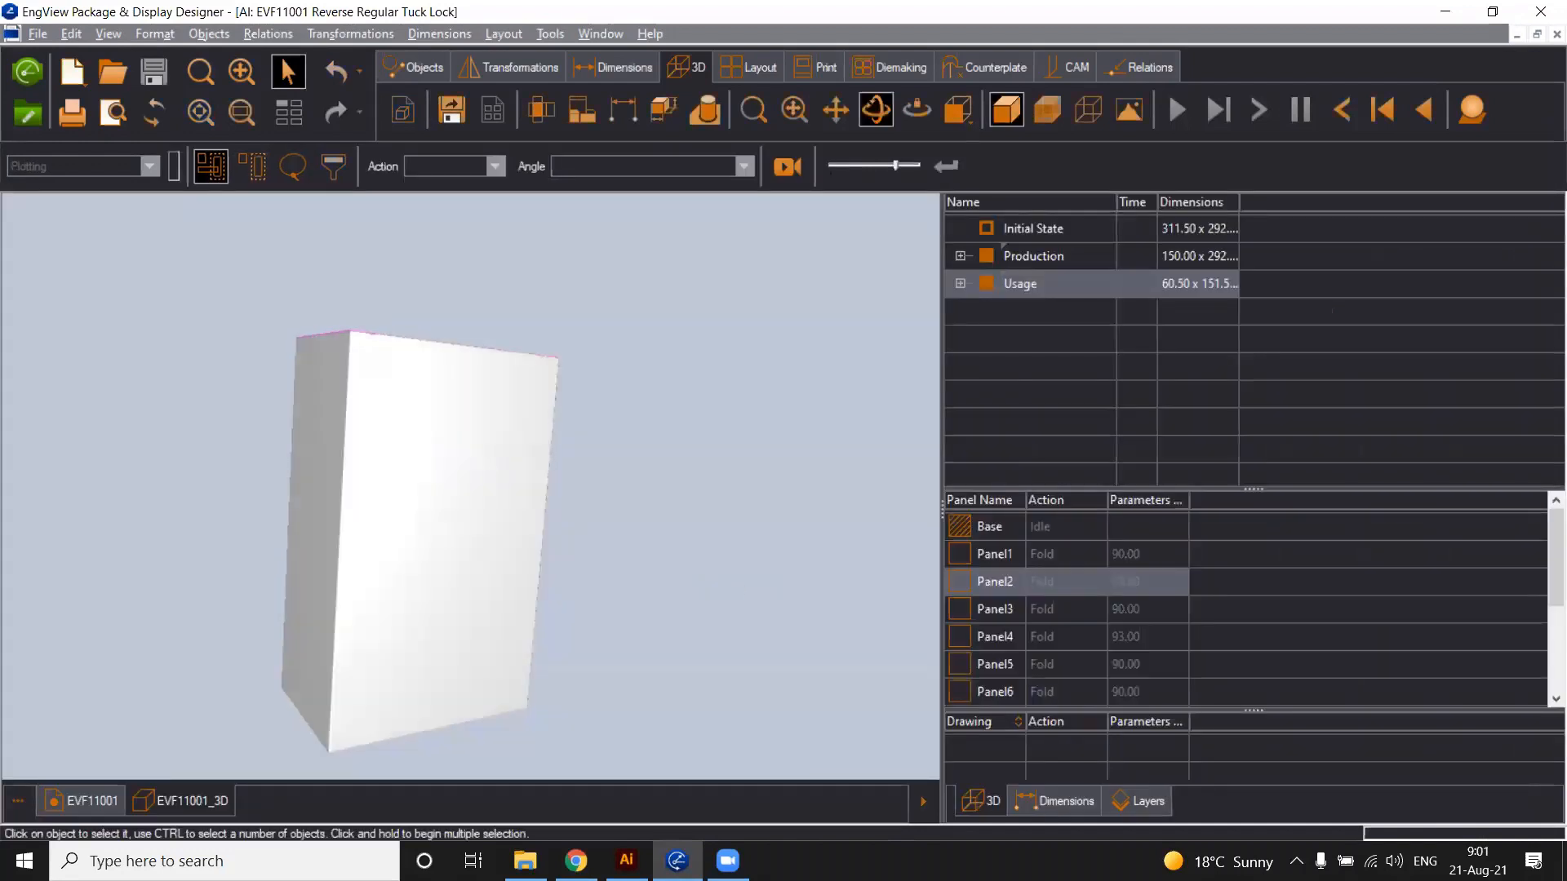
mouse_move(506, 482)
left_mouse_down()
mouse_move(425, 563)
mouse_move(343, 391)
left_mouse_up()
left_click(155, 113)
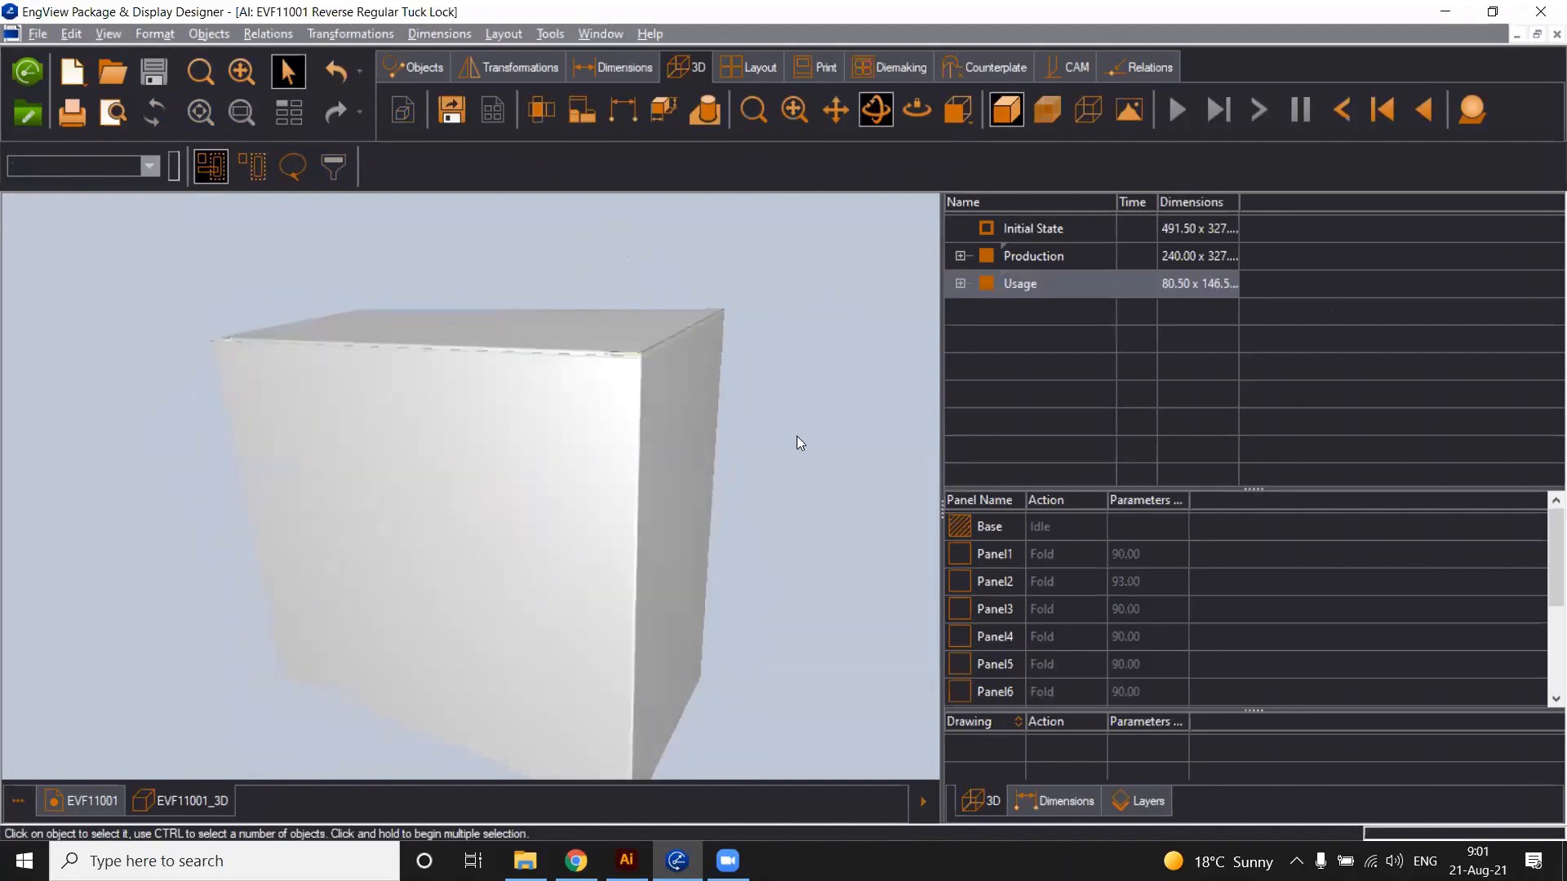
left_click_drag(796, 435, 790, 432)
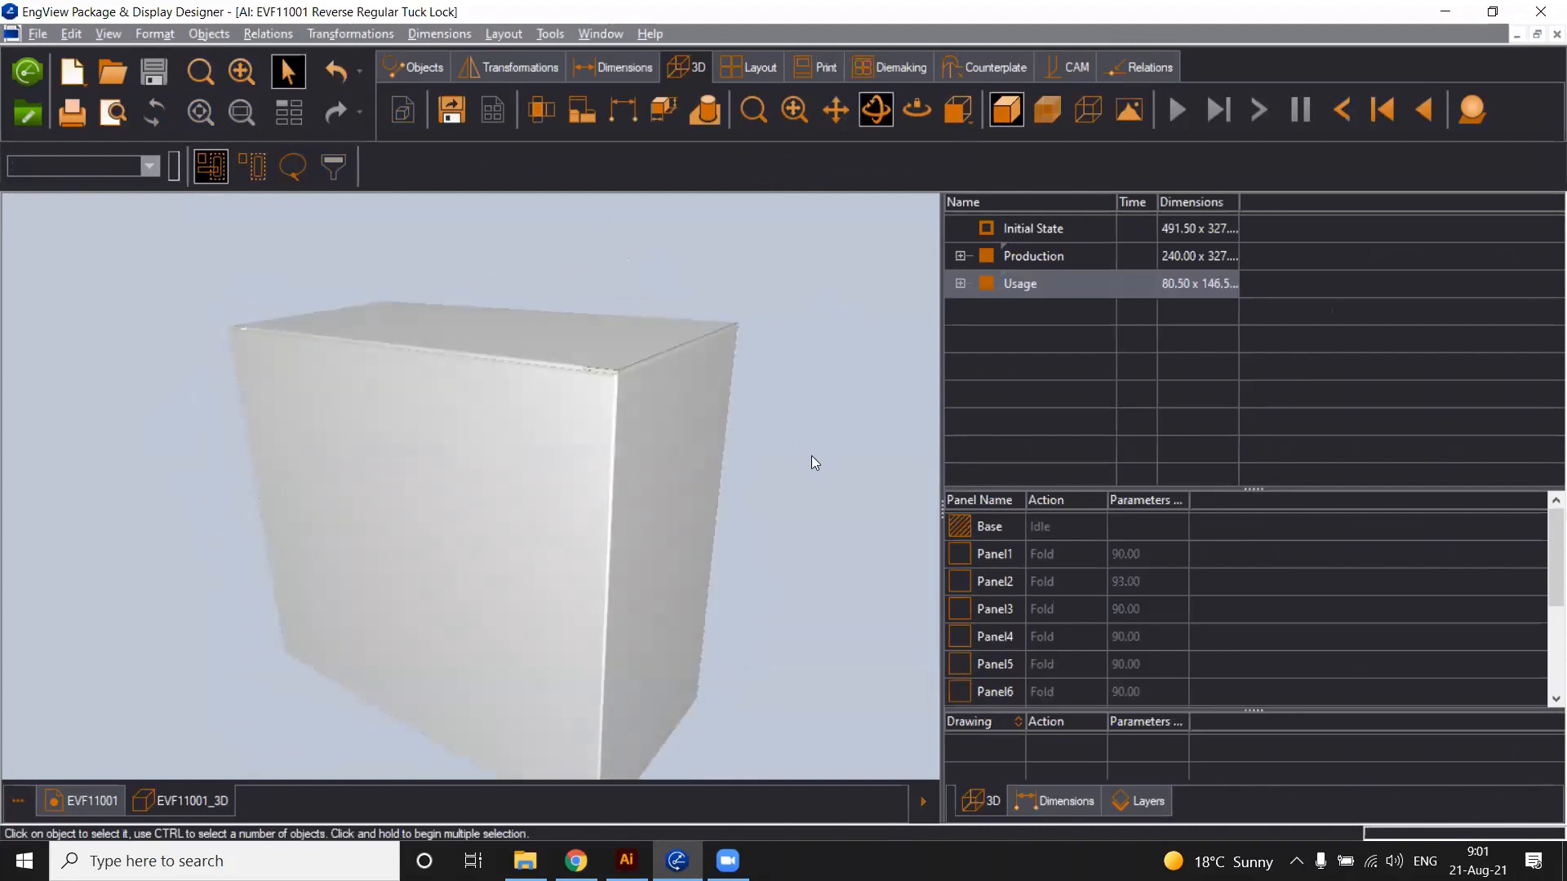
mouse_move(803, 489)
left_mouse_down()
mouse_move(824, 490)
mouse_move(800, 488)
left_mouse_up()
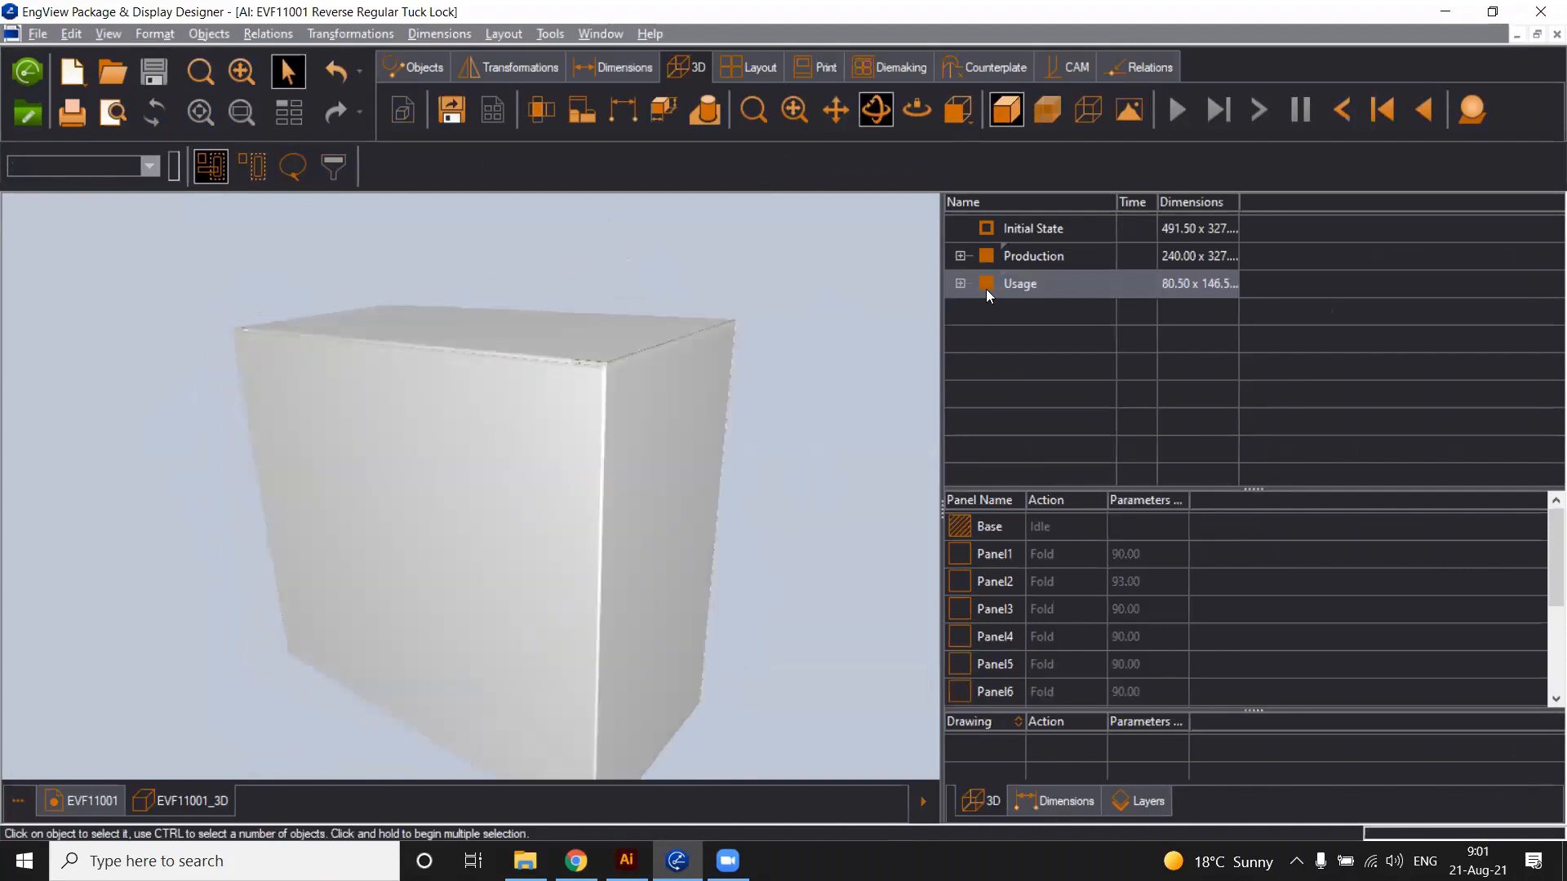
Close the resized EVF11001 design in EngView, applying the changes, and switch back to its artboard in Illustrator
left_click(1557, 35)
left_click(739, 516)
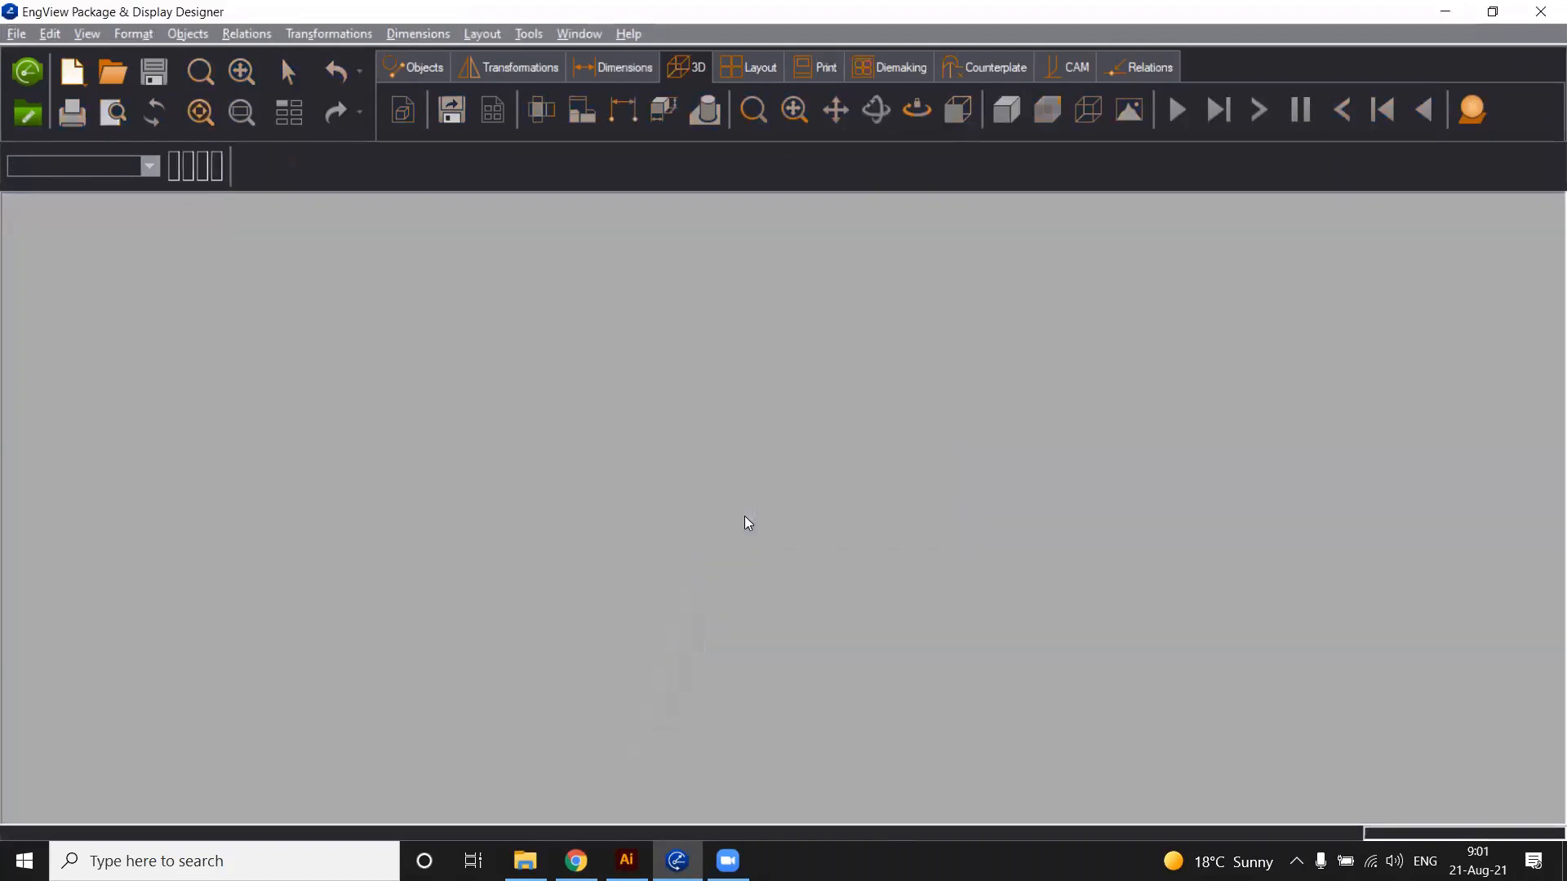
left_click(627, 861)
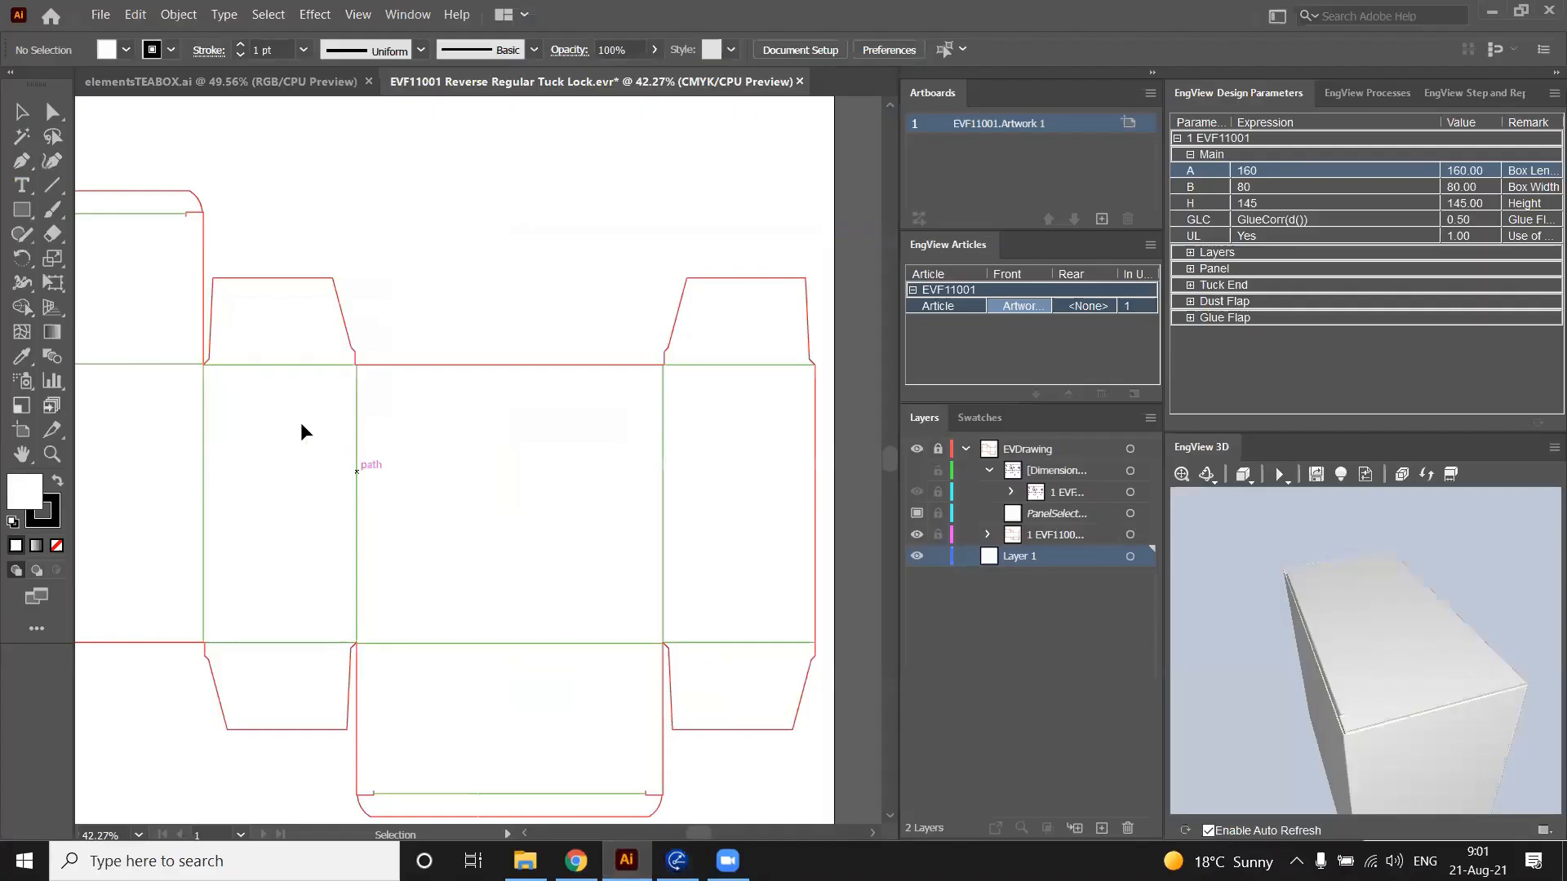
key("ctrl+0")
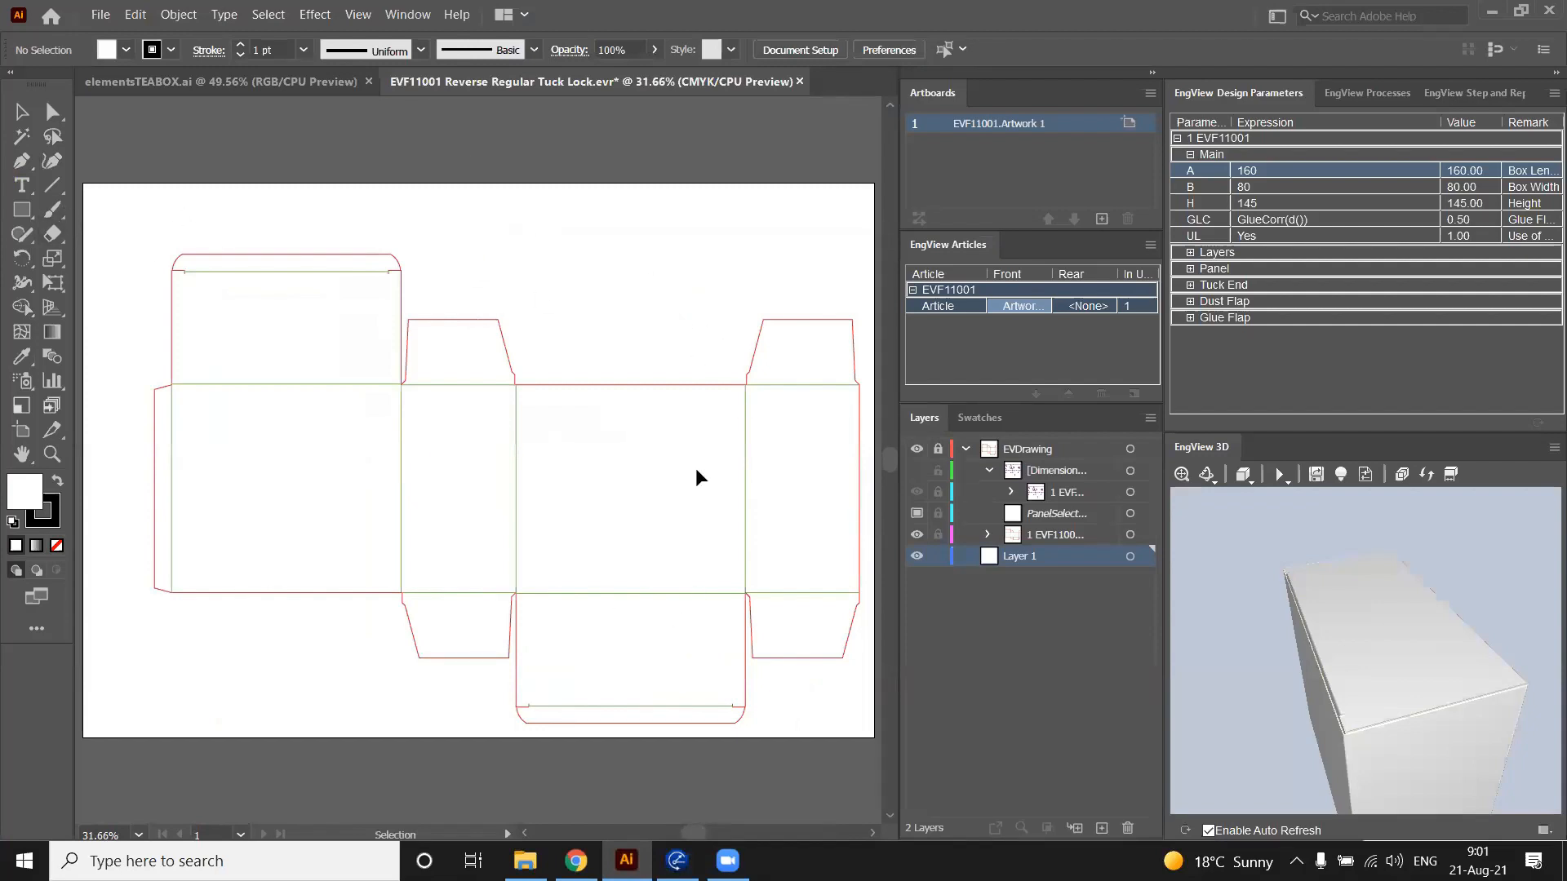
Place and embed the 1_Red.jpg artwork over the box dieline and check it on the 3D preview
left_click(100, 14)
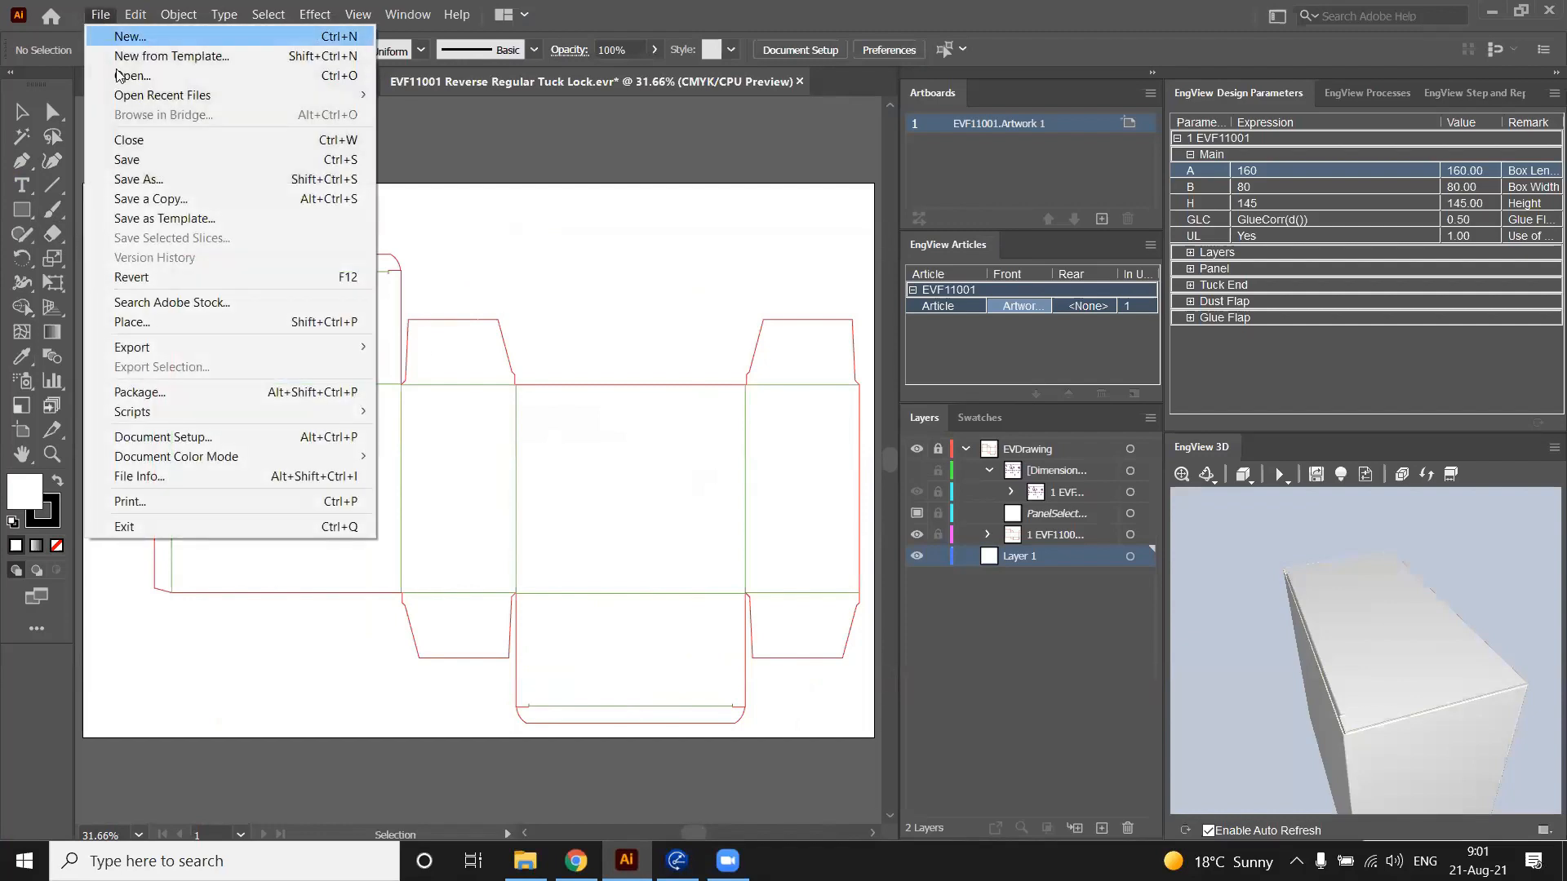
left_click(150, 323)
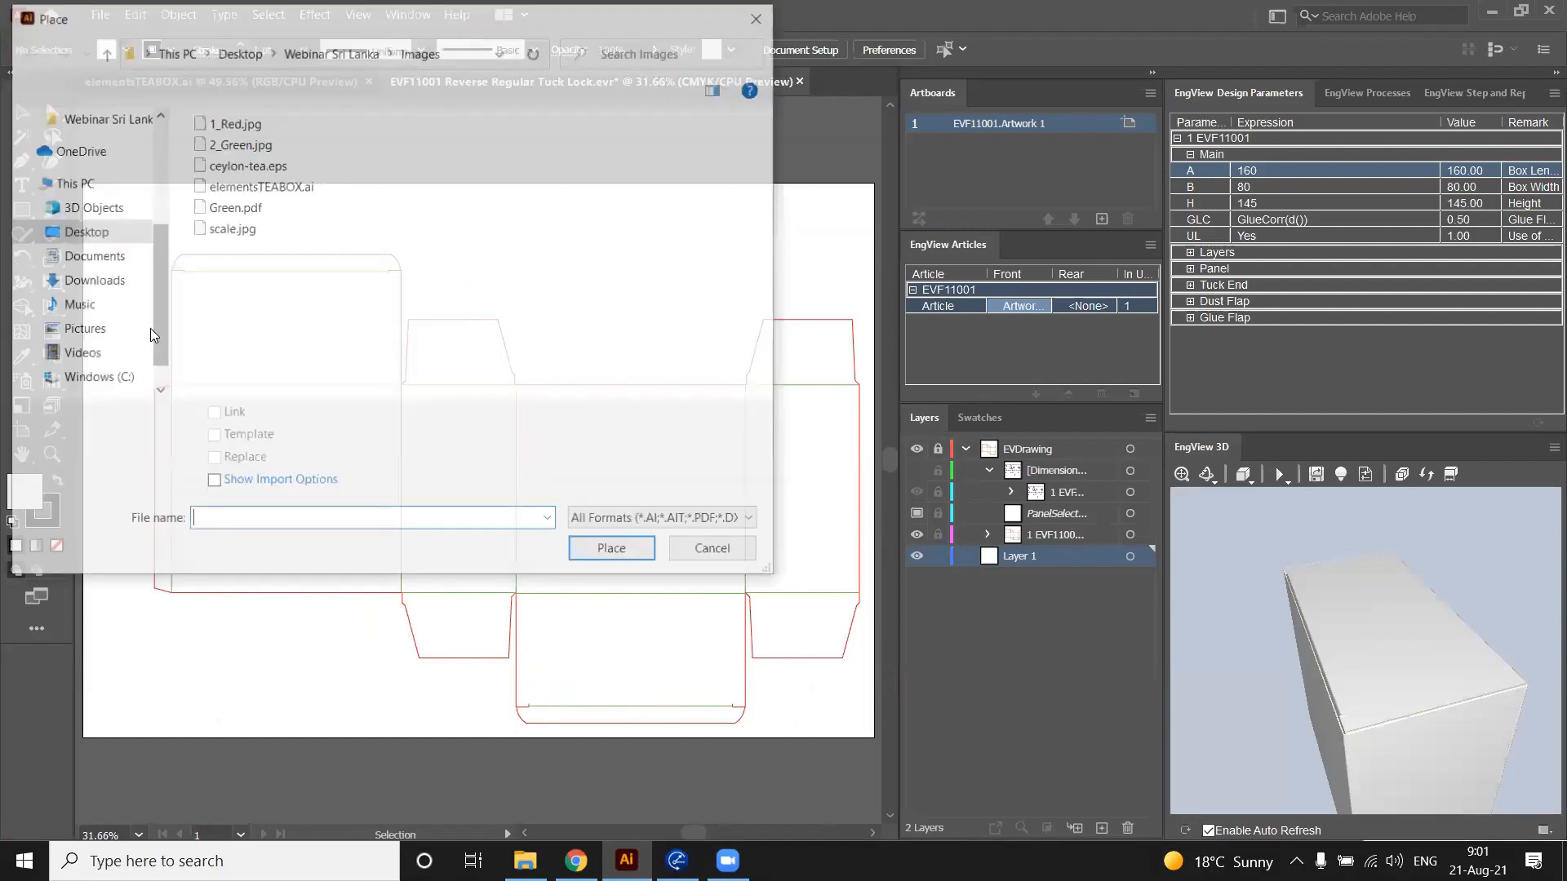
left_click(236, 123)
left_click(613, 552)
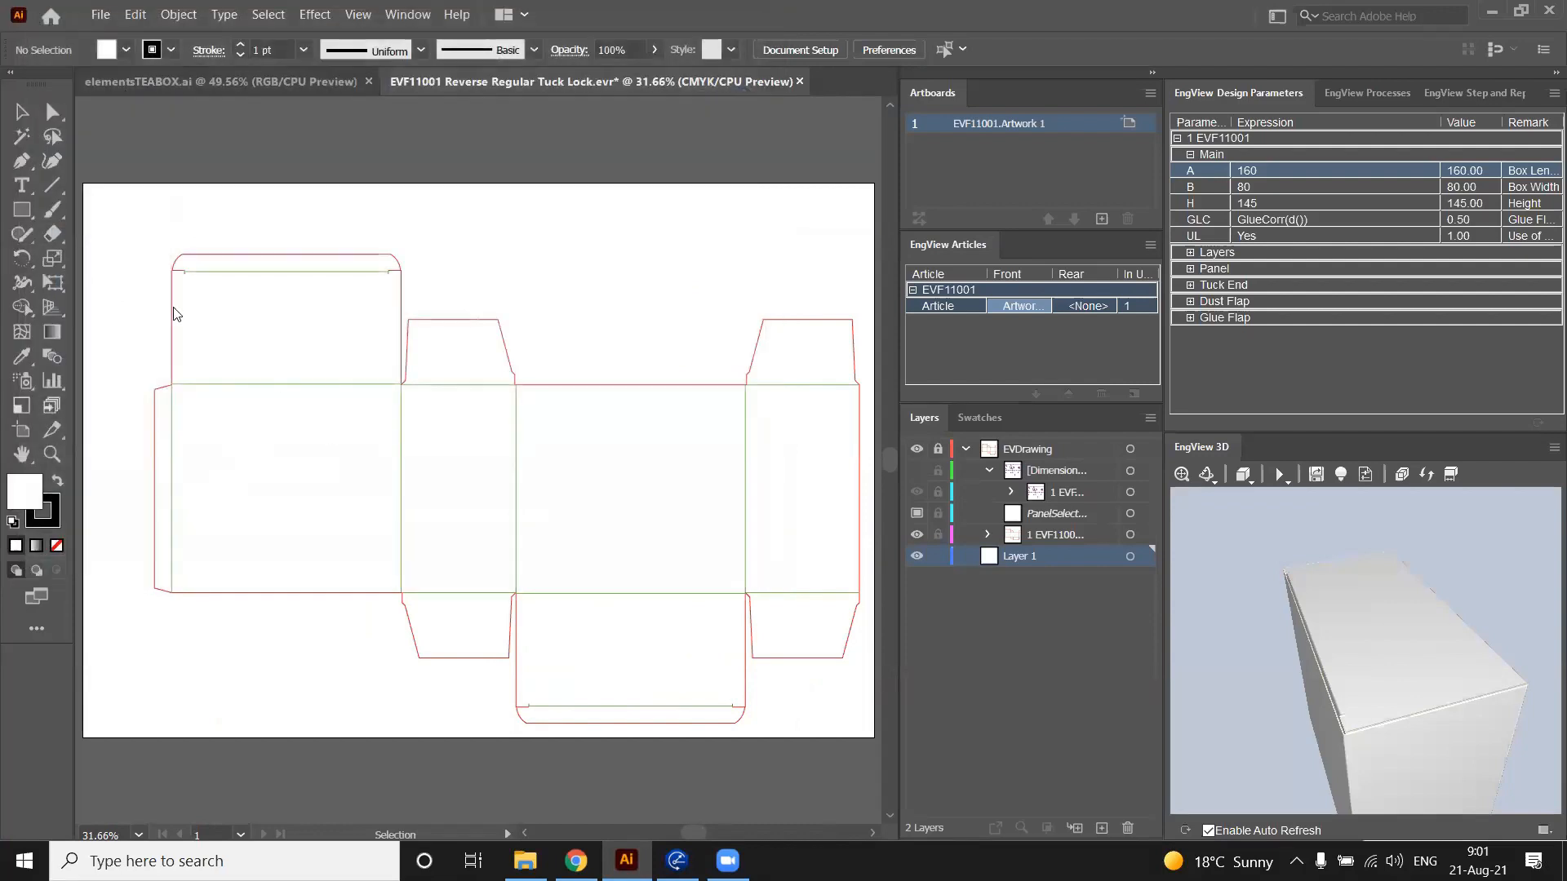
left_click(163, 245)
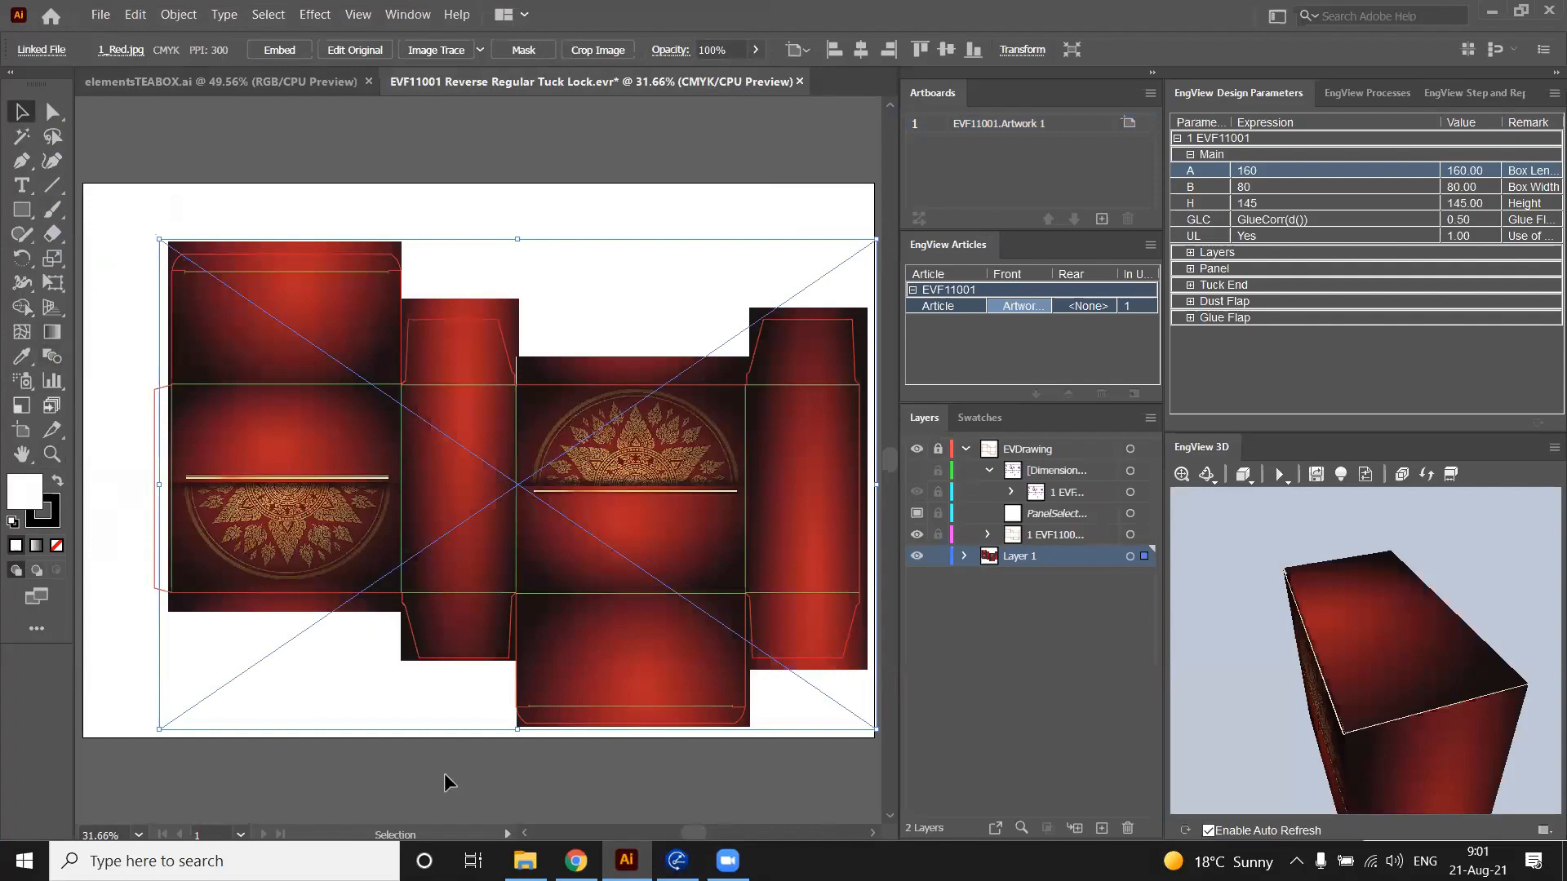
left_click(280, 50)
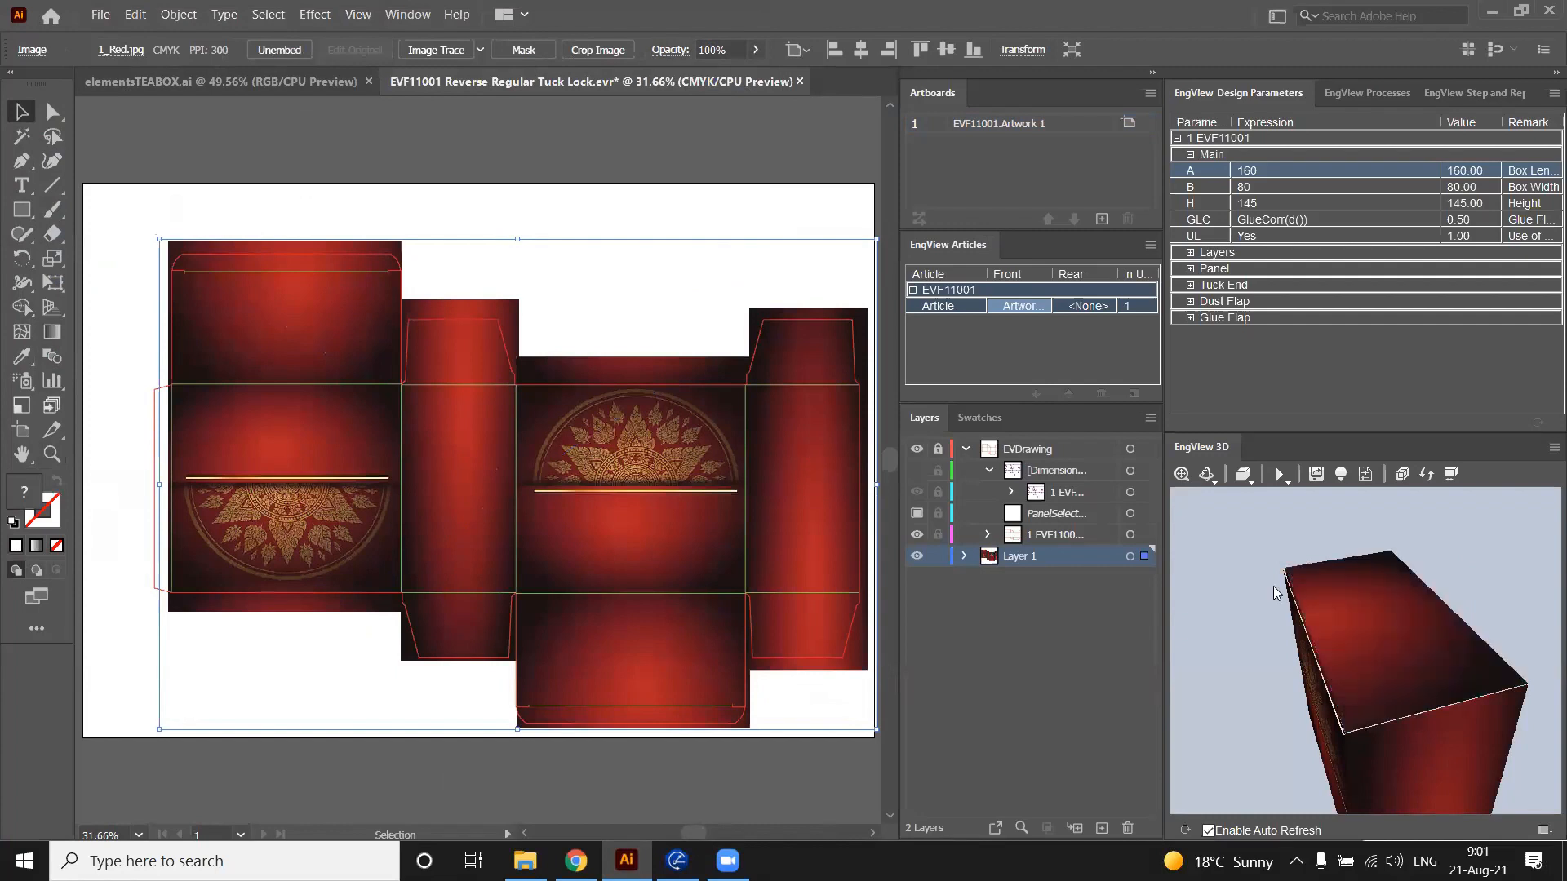
left_click_drag(1274, 586, 1376, 586)
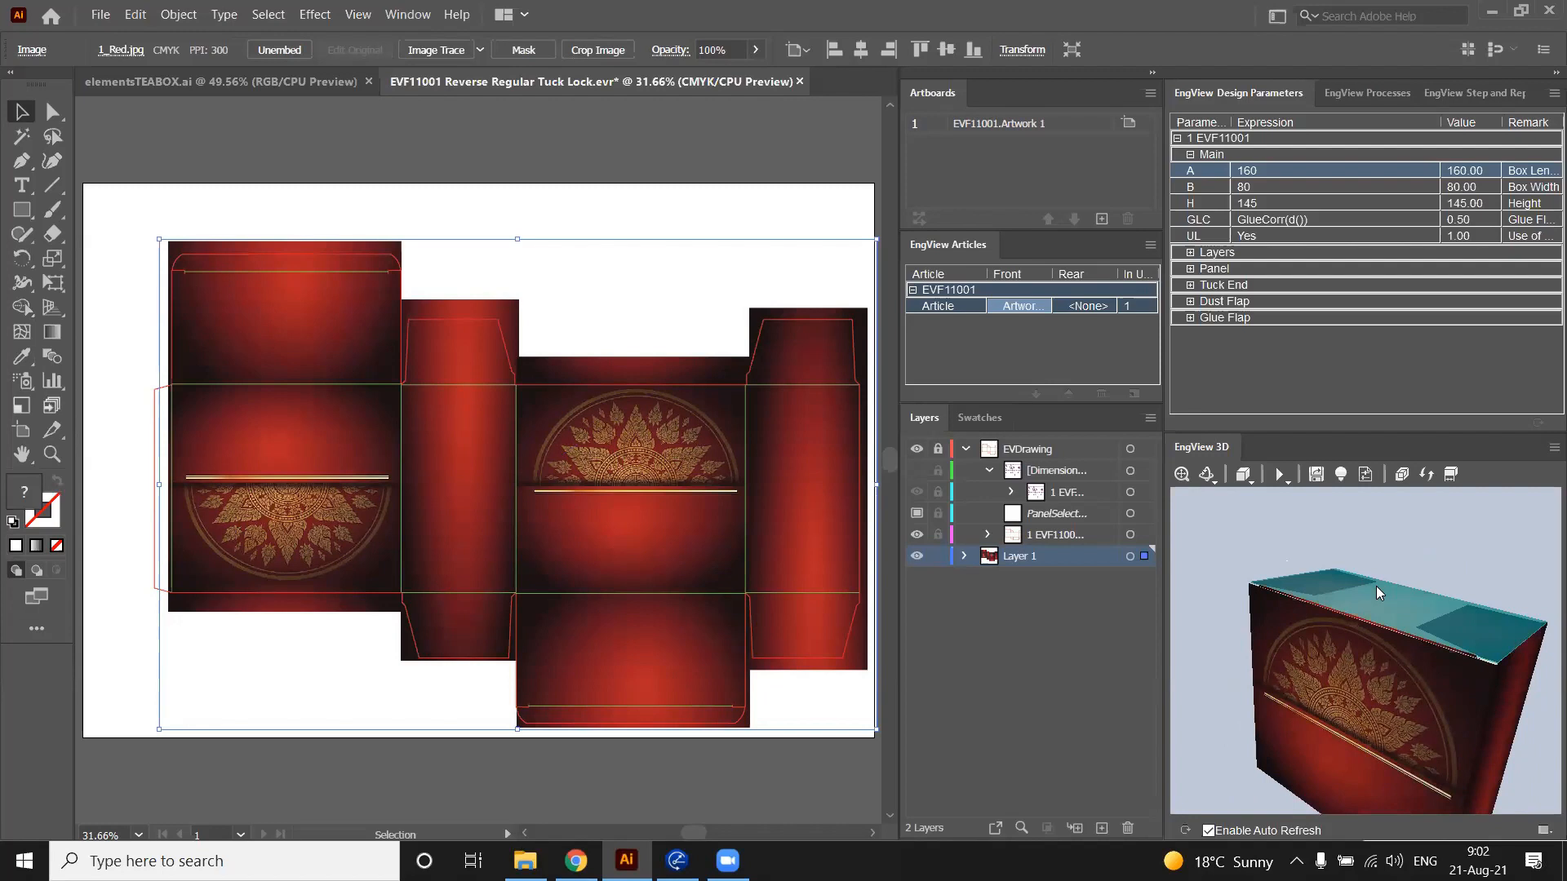
left_click_drag(1376, 587, 1218, 556)
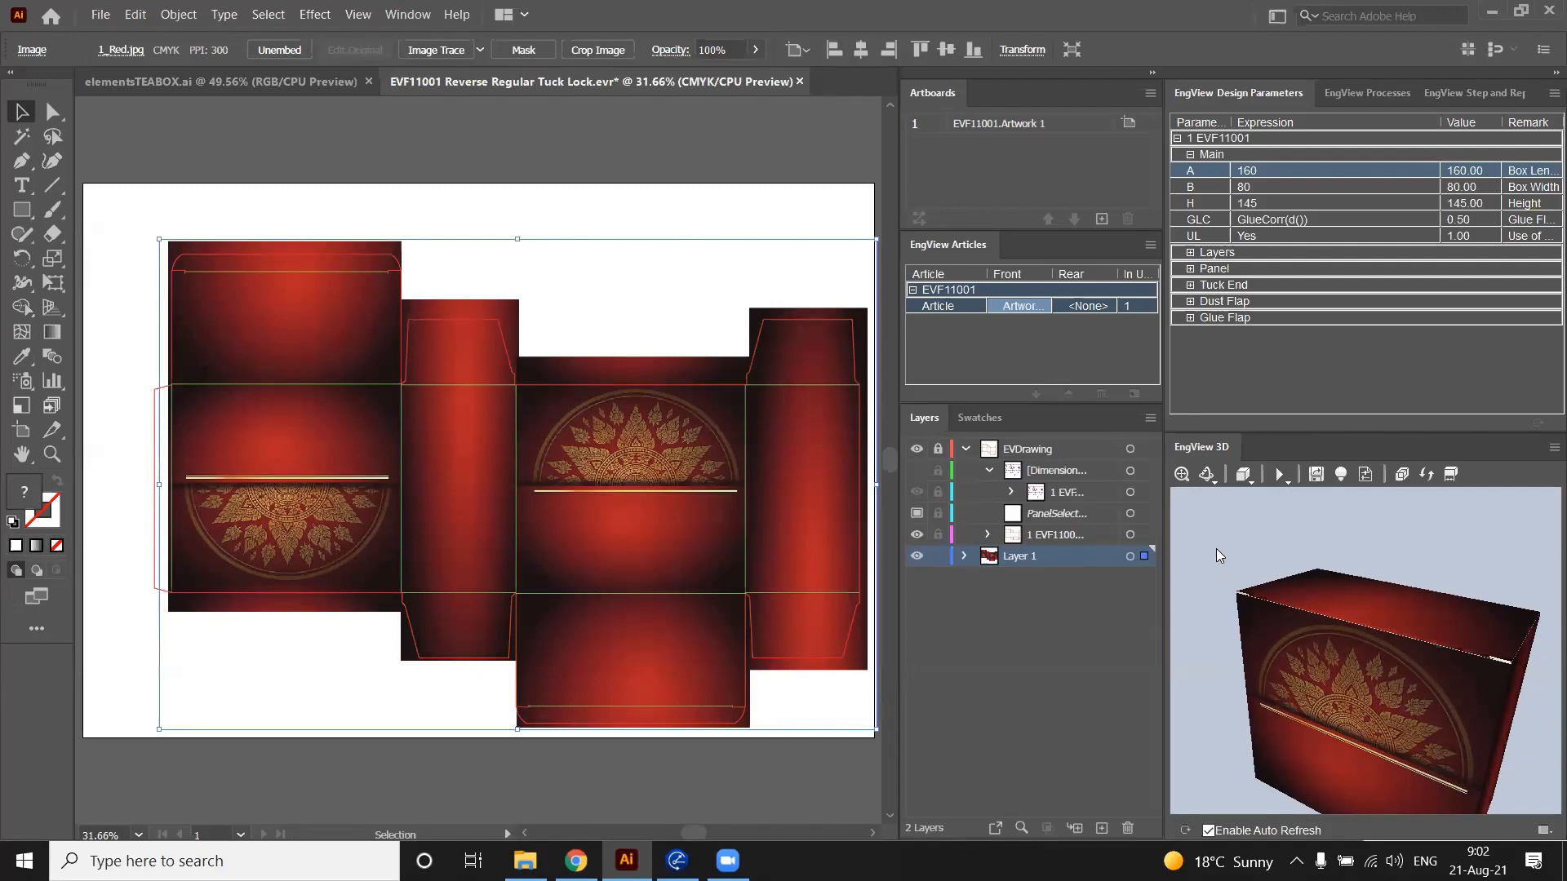
mouse_move(1222, 548)
left_mouse_down()
mouse_move(1291, 568)
mouse_move(1224, 576)
mouse_move(1219, 543)
mouse_move(1283, 527)
mouse_move(1205, 529)
mouse_move(1221, 553)
left_mouse_up()
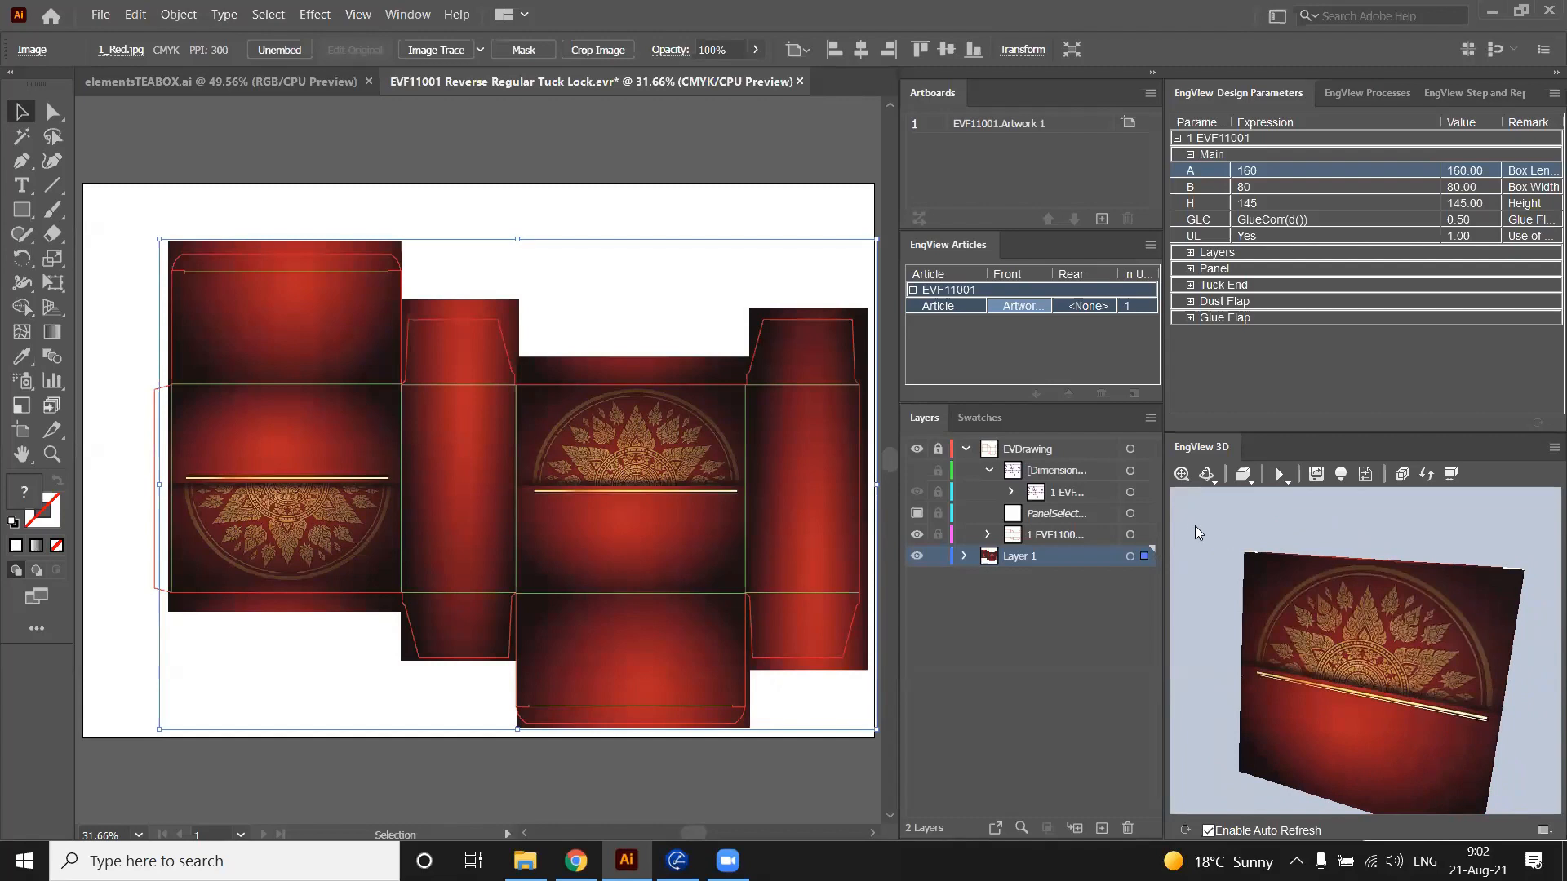
left_click_drag(1196, 532, 1241, 551)
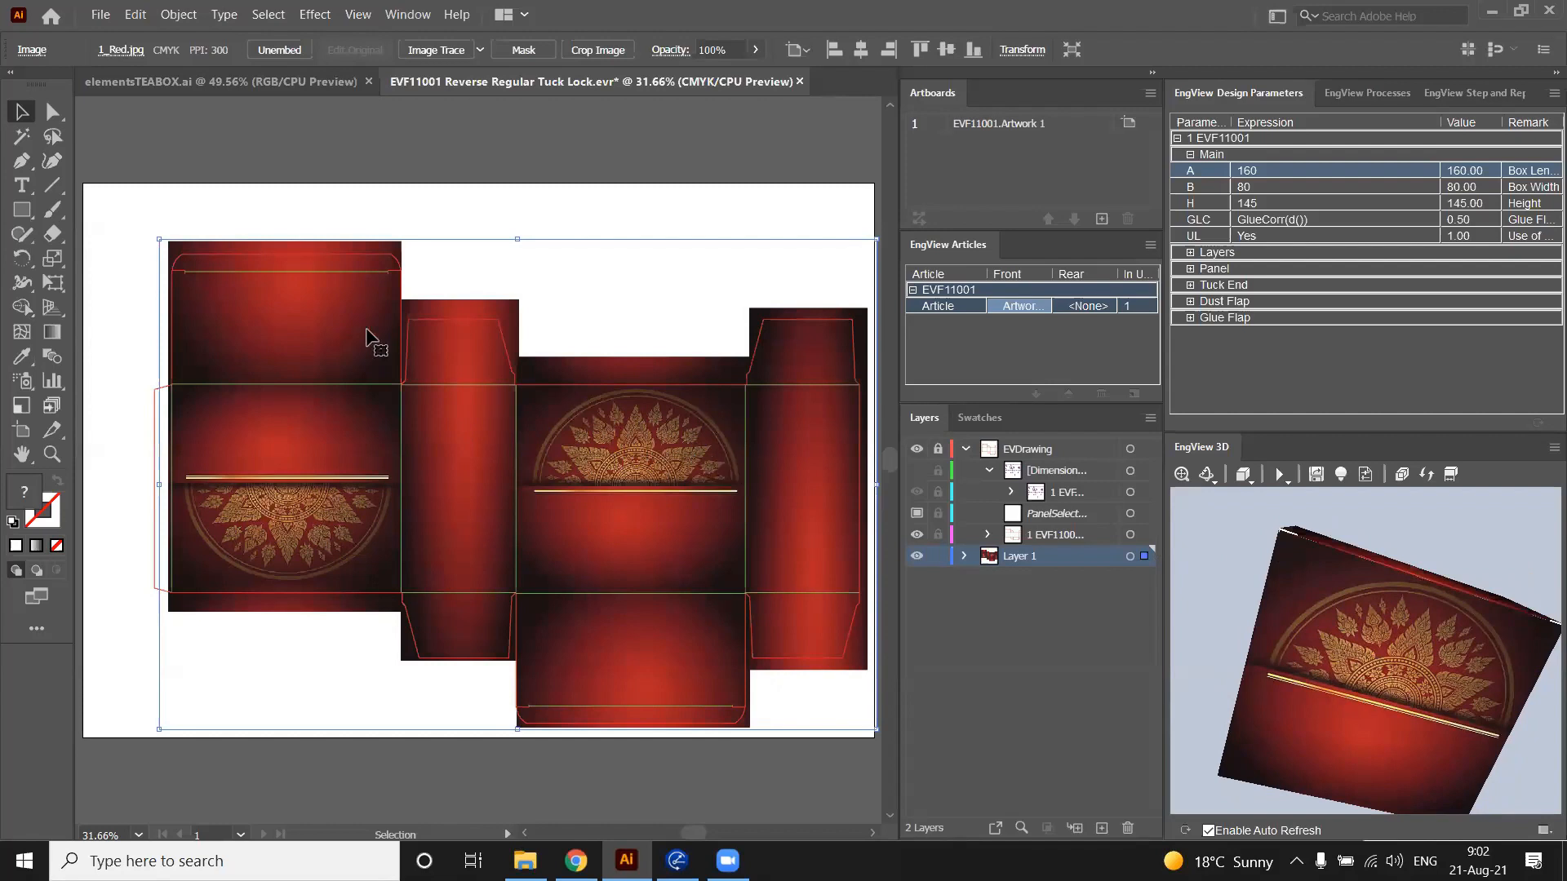
Copy the yellow half-circle from elementsTEABOX.ai into the box document and position it over the front panel's gold ornament
left_click(250, 83)
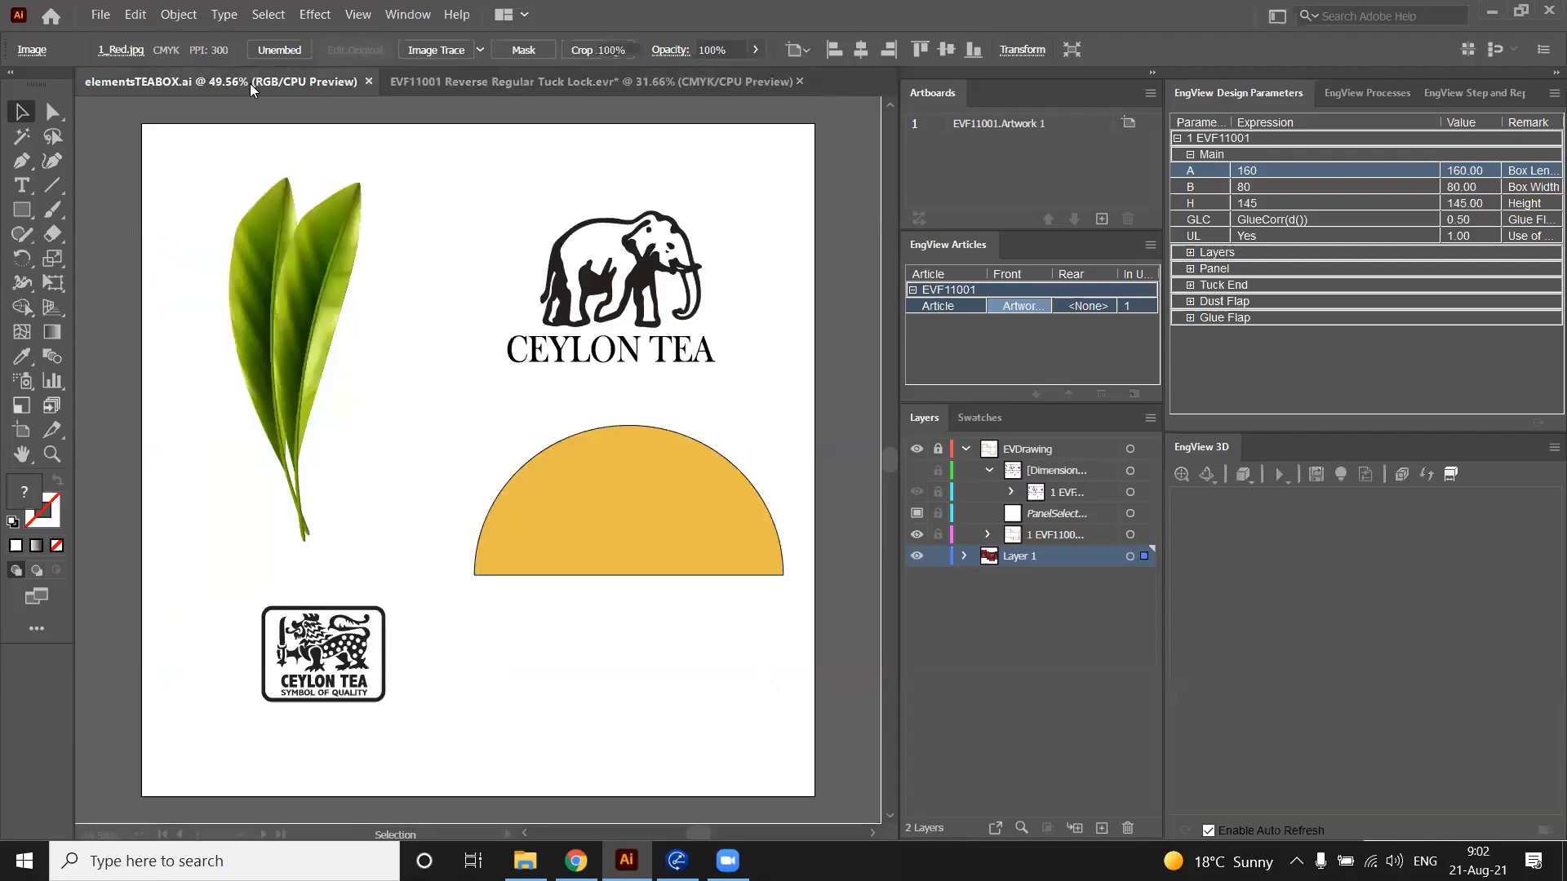
left_click(622, 508)
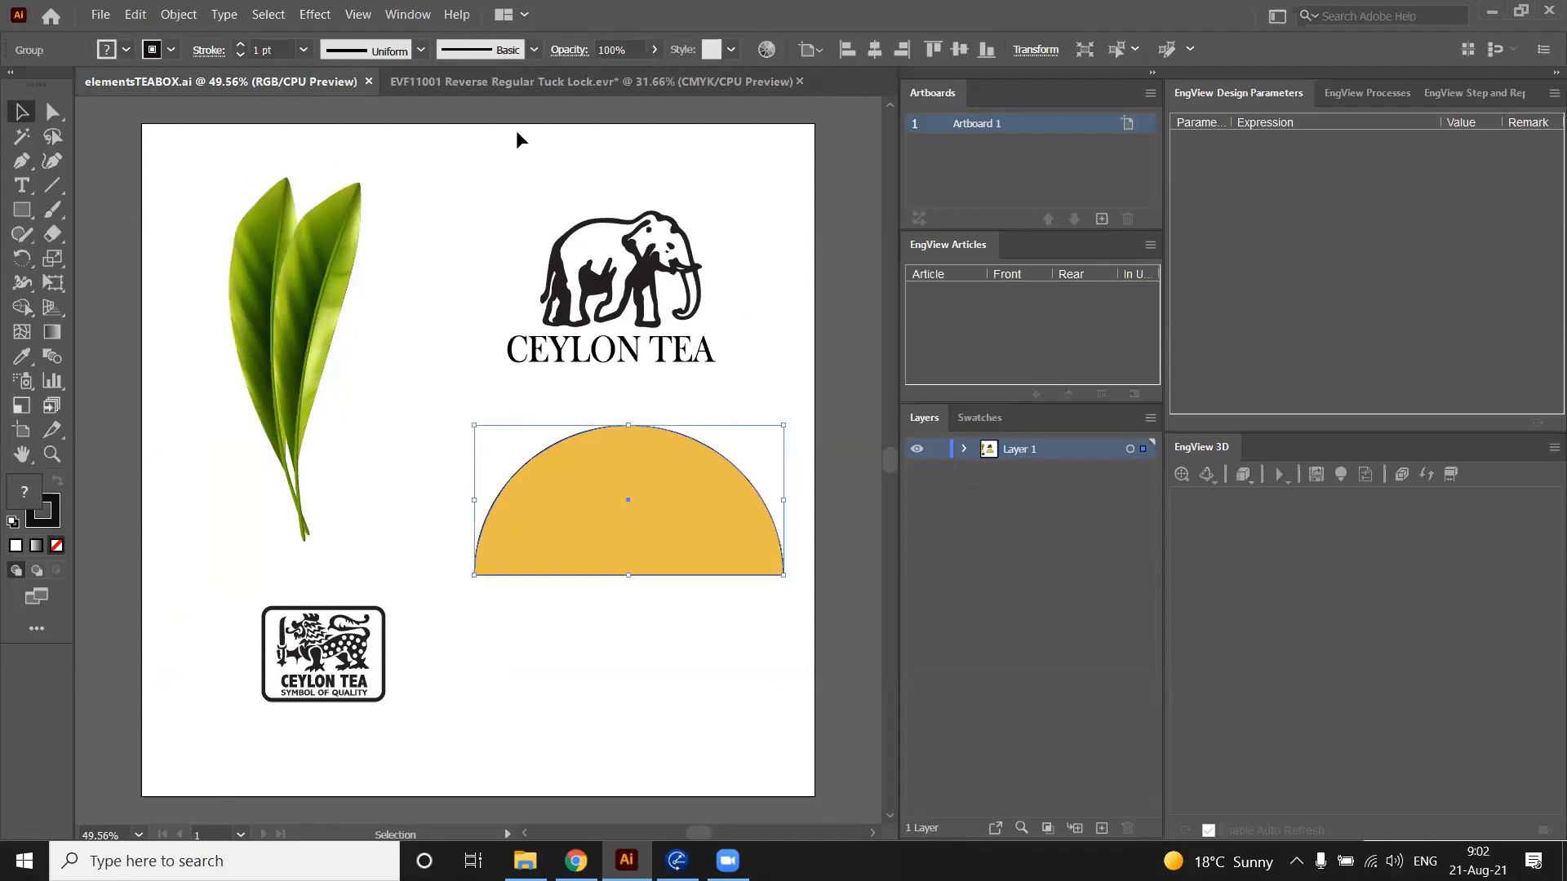
left_click(539, 81)
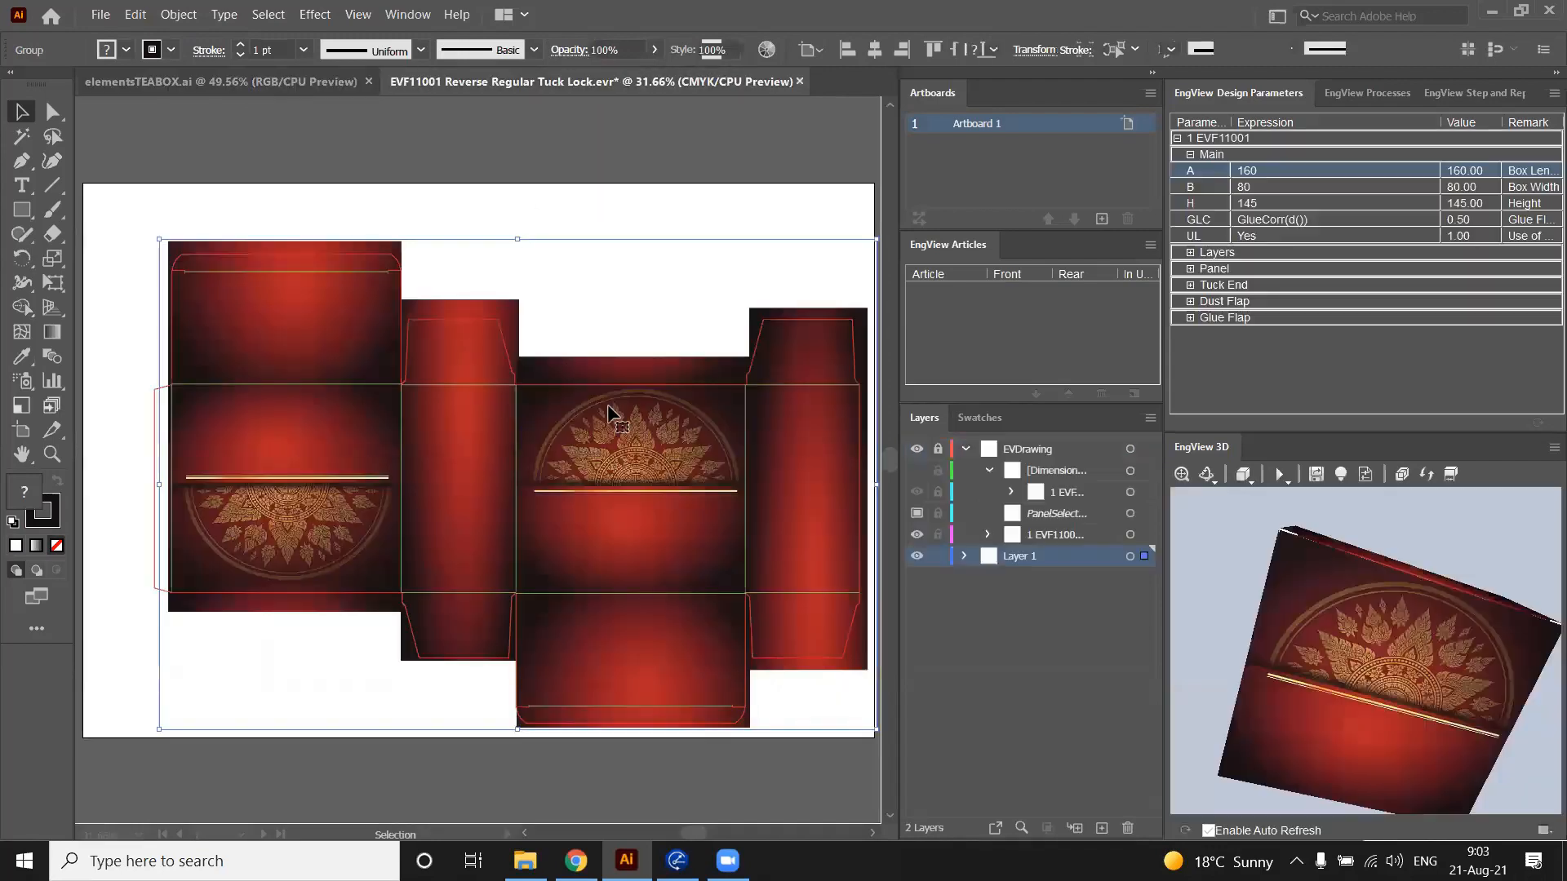
key("ctrl+v")
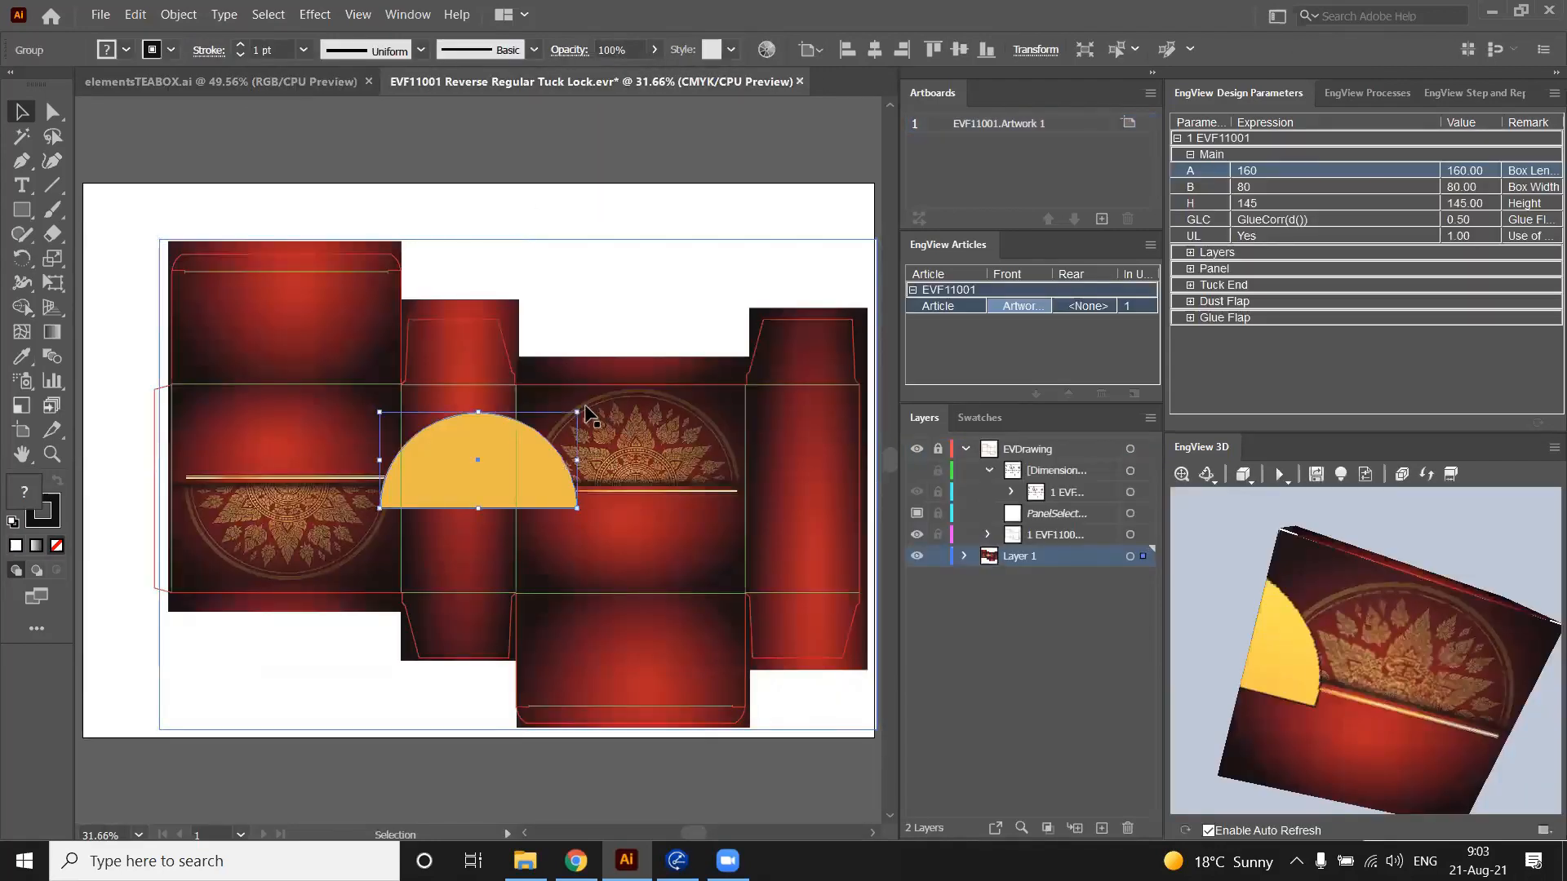
left_click_drag(473, 455, 636, 451)
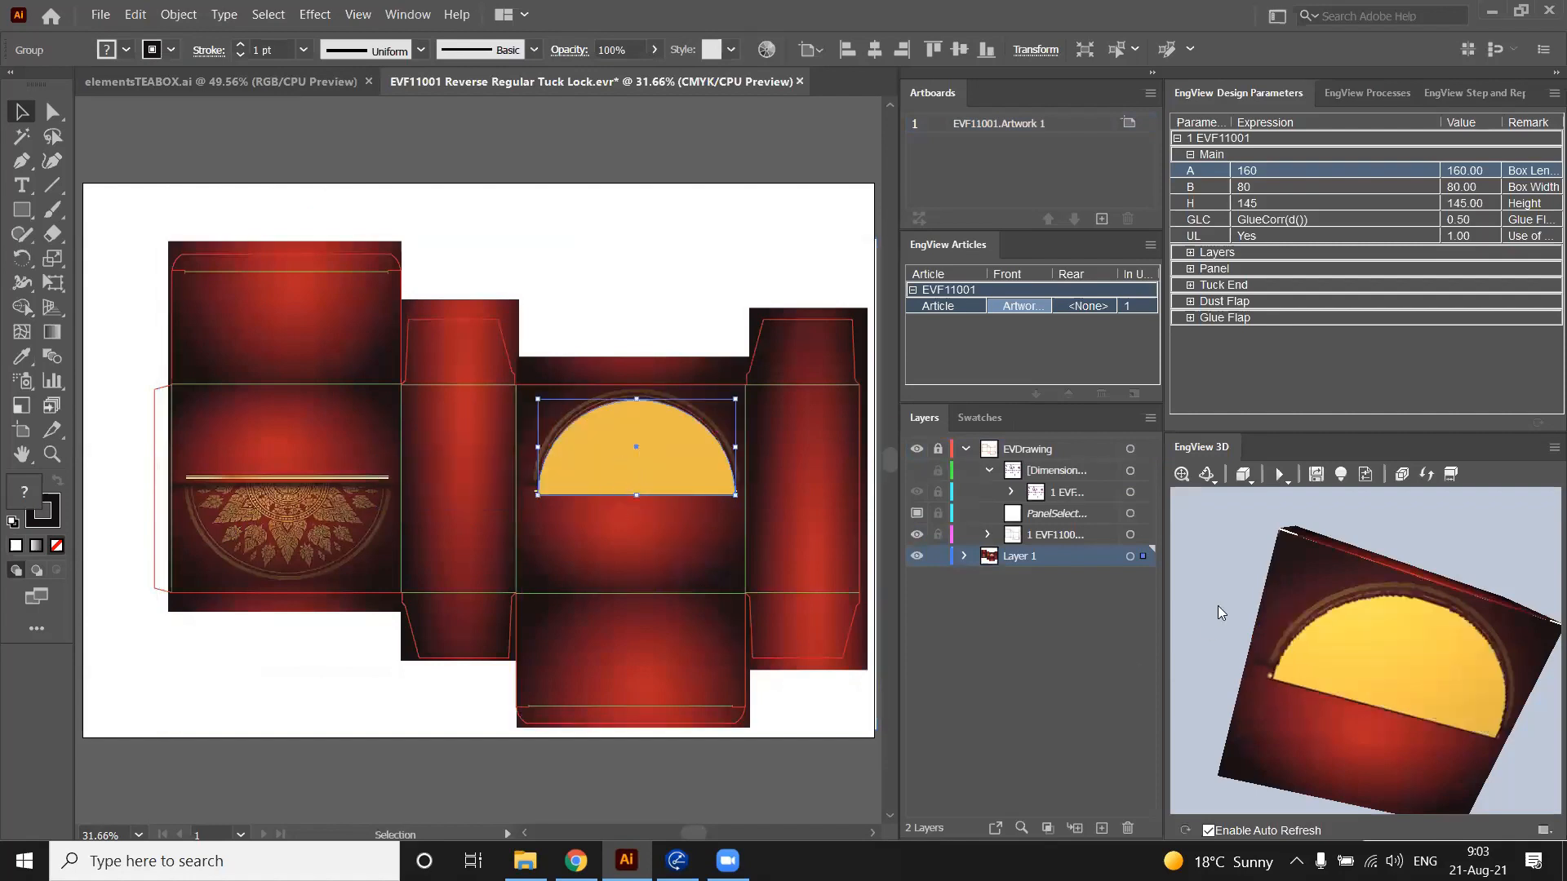
Cut the selected half-circle out of the front panel as a window and check the opening on the 3D box
left_click_drag(1424, 543, 1337, 586)
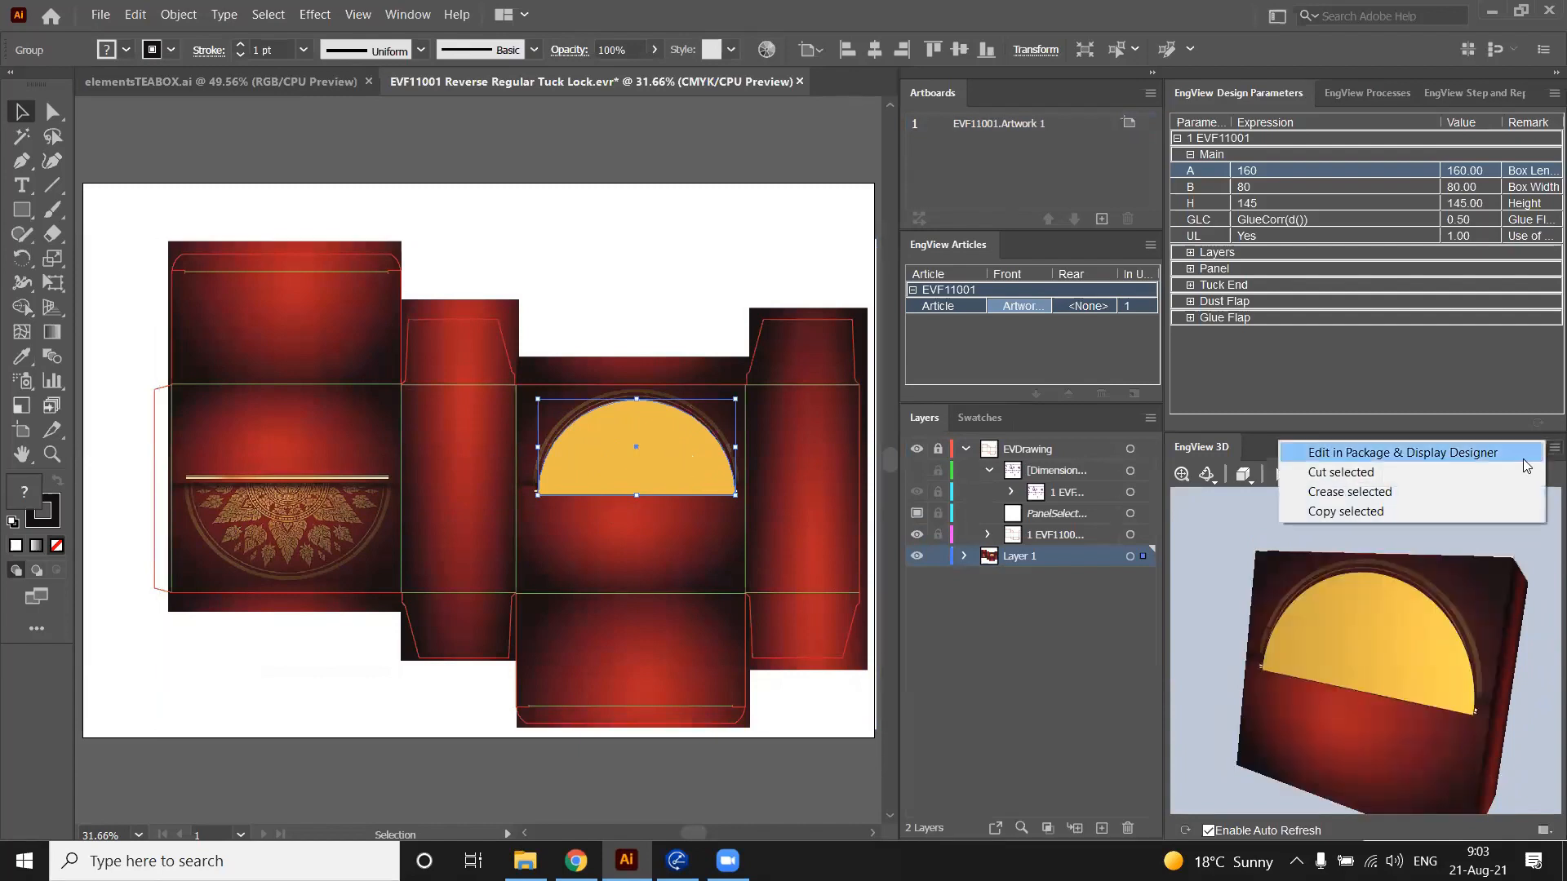
left_click(1345, 474)
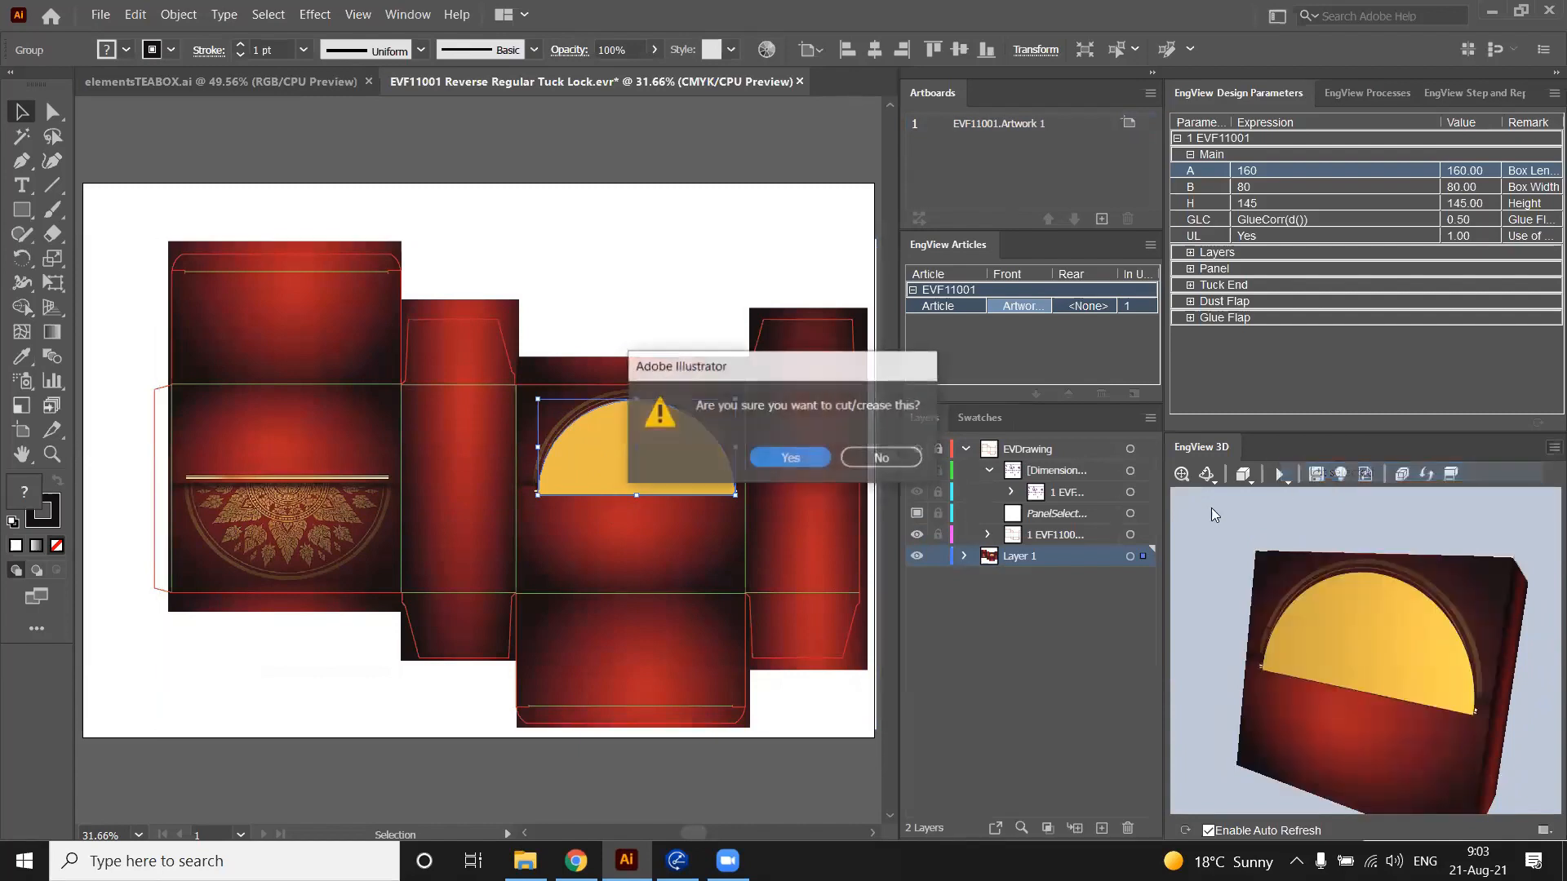
left_click(810, 461)
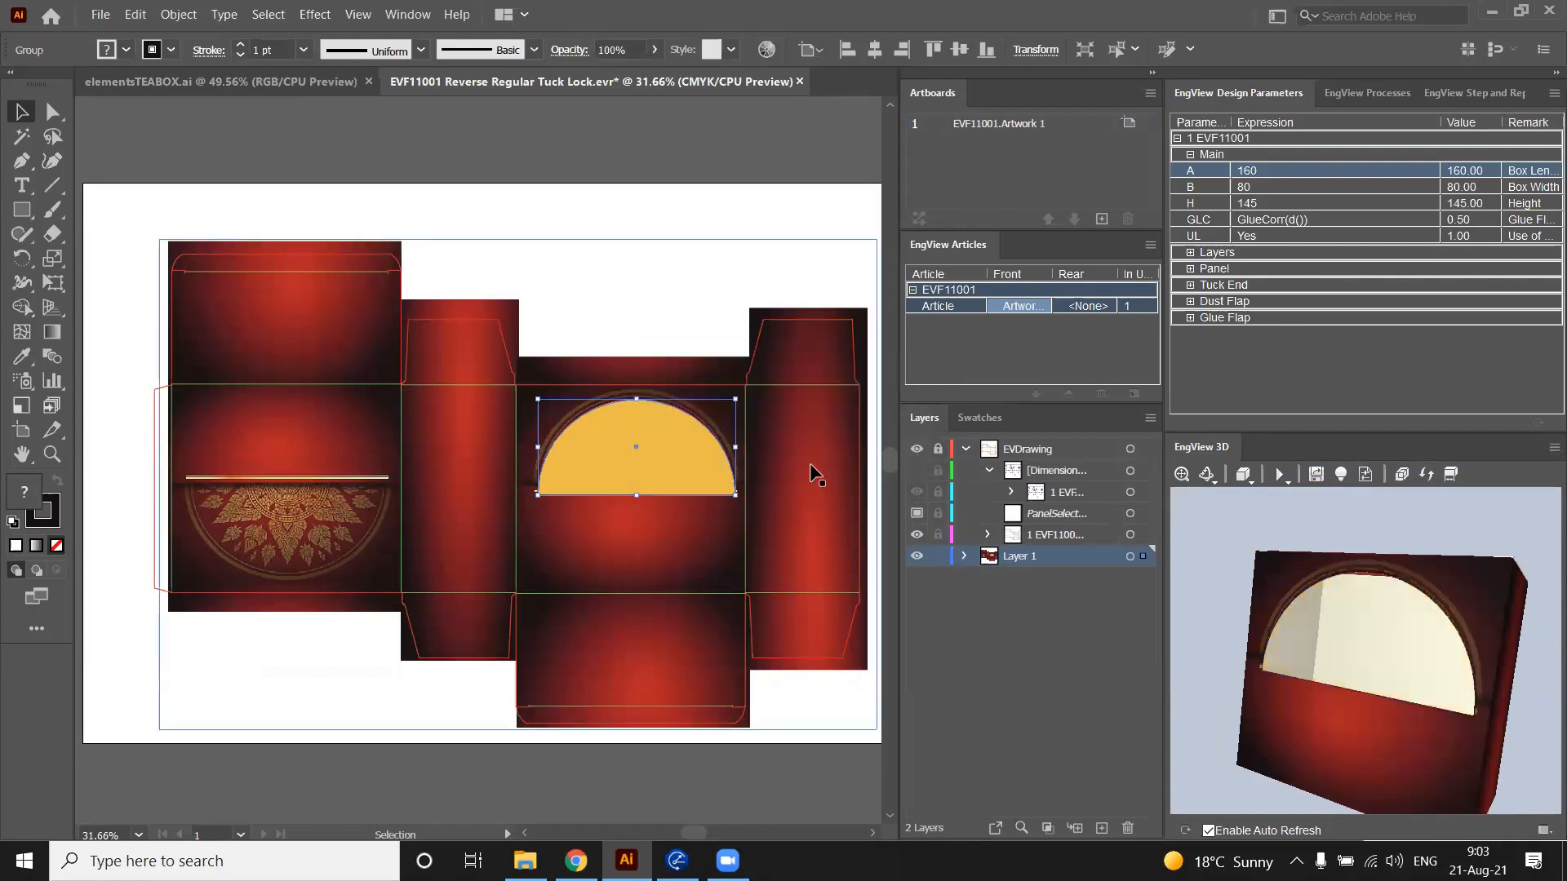
left_click_drag(1426, 517, 1402, 551)
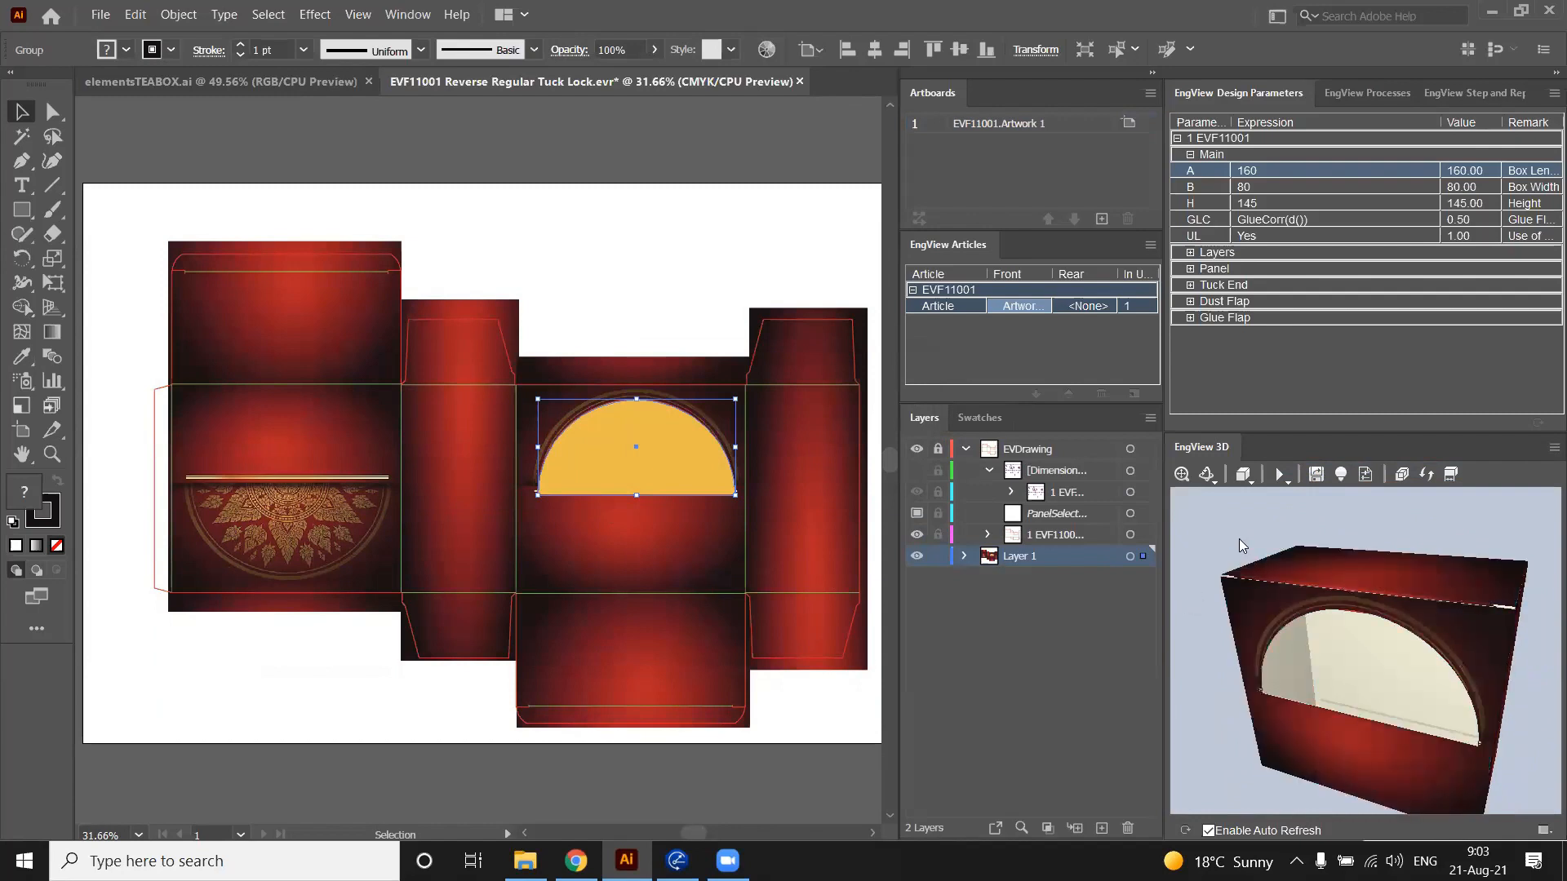
mouse_move(1223, 524)
left_mouse_down()
mouse_move(1208, 544)
mouse_move(1236, 537)
left_mouse_up()
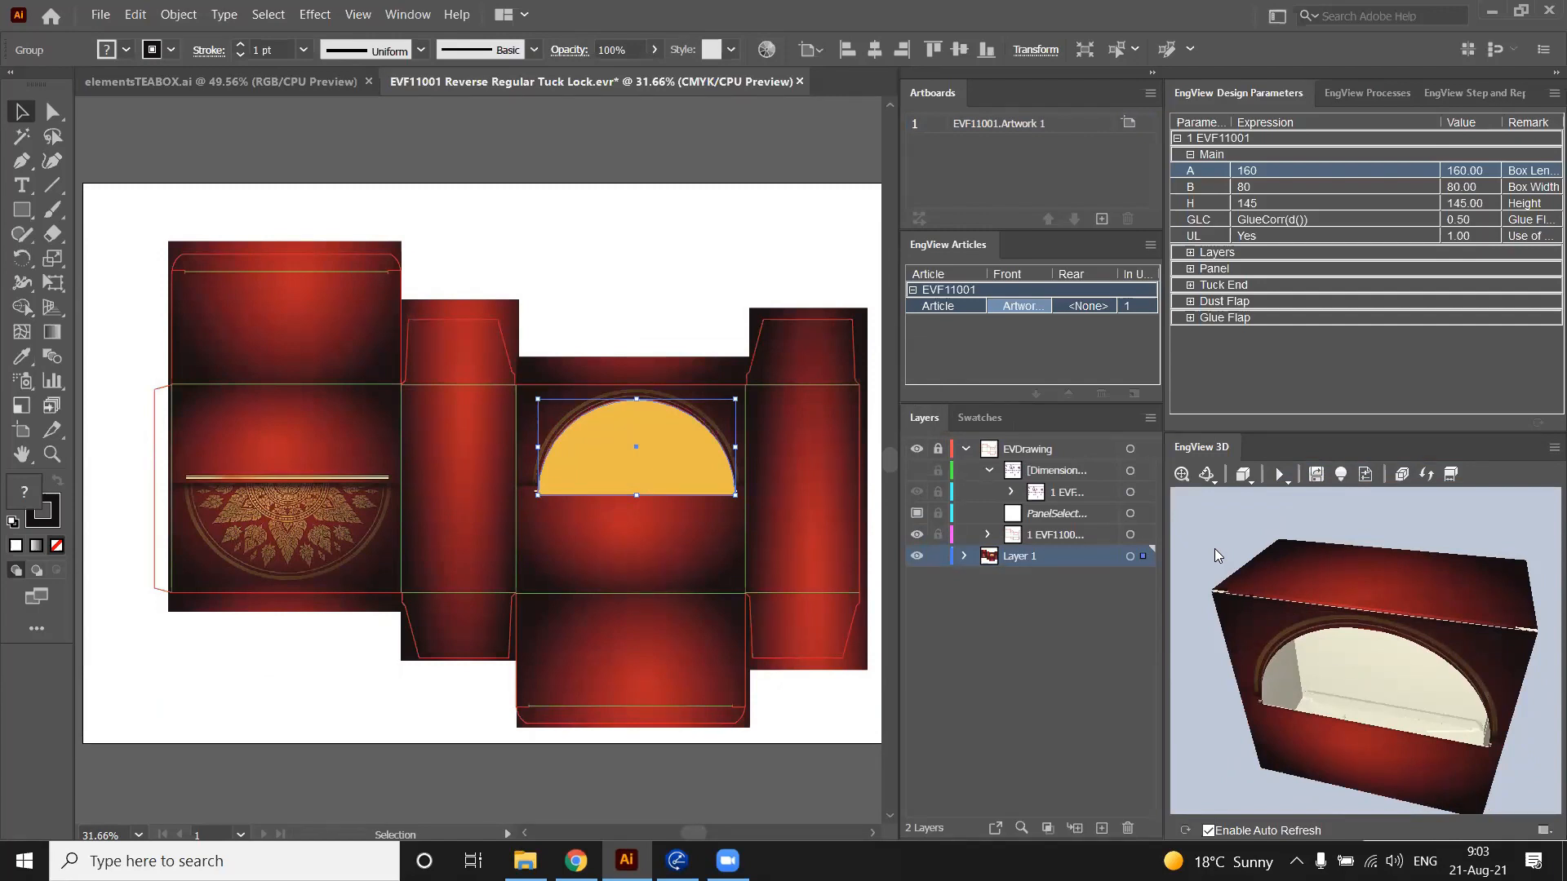
left_click_drag(1191, 535, 1179, 535)
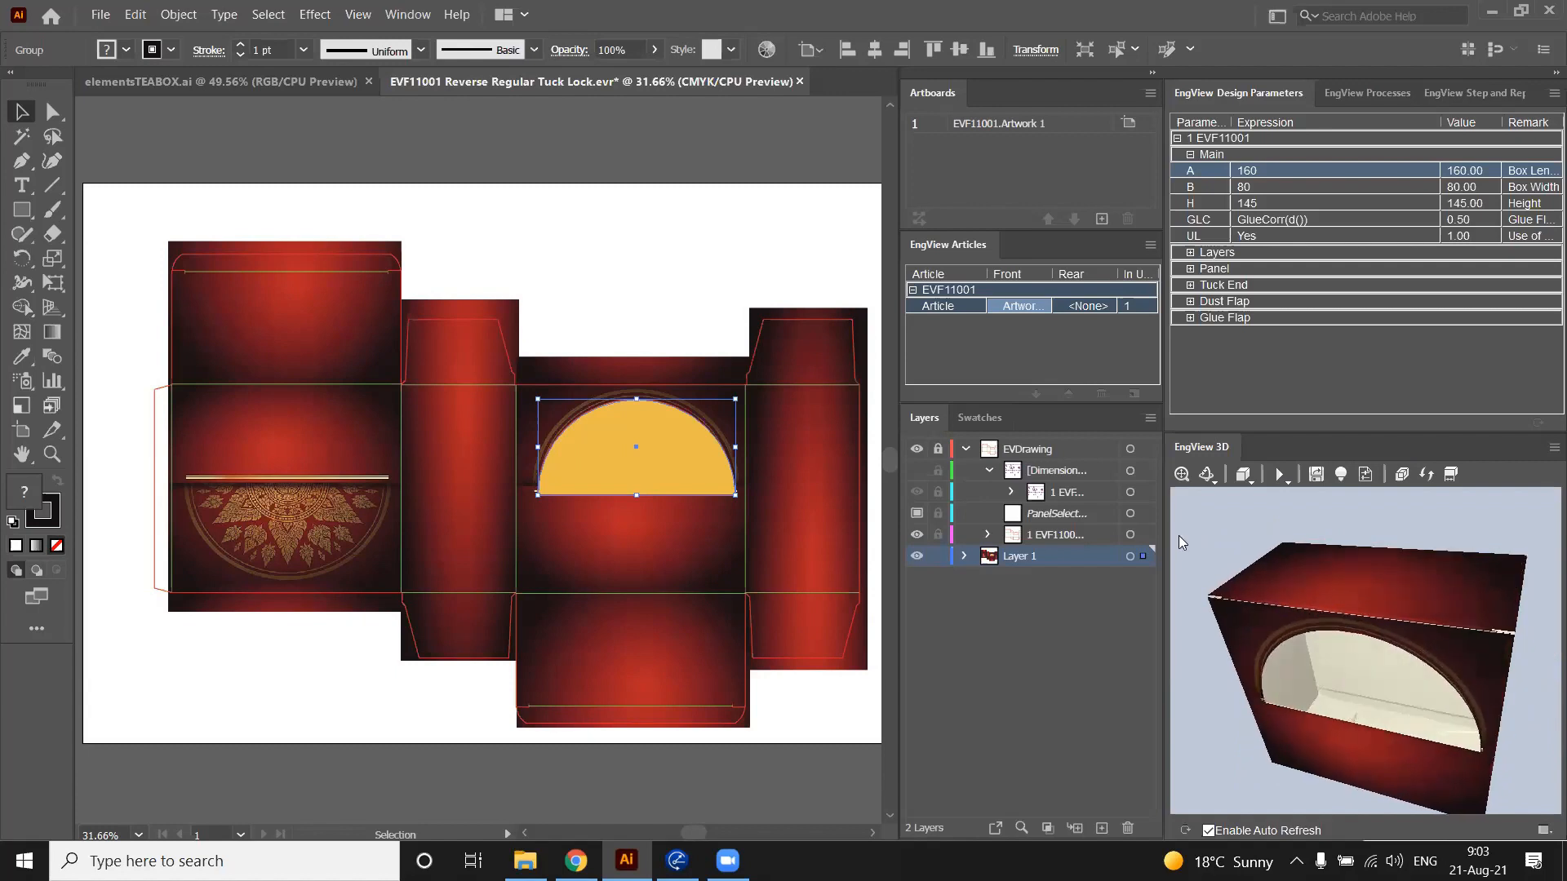
Delete the yellow half-circle from the artwork and open the design's 2D drawing in EngView Package & Display Designer
key("Delete")
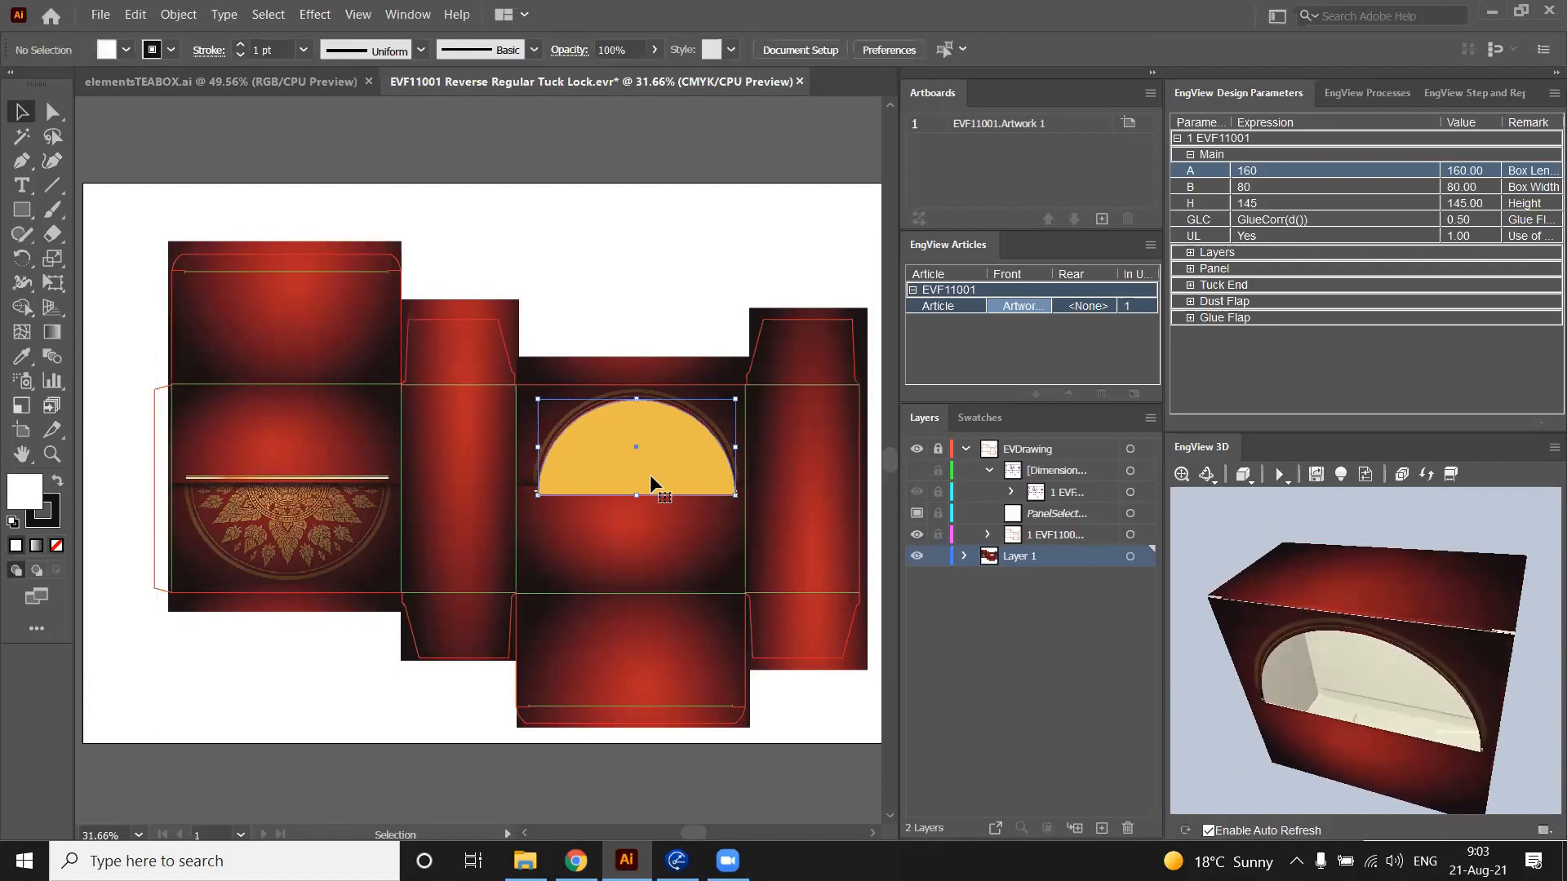
left_click(1554, 448)
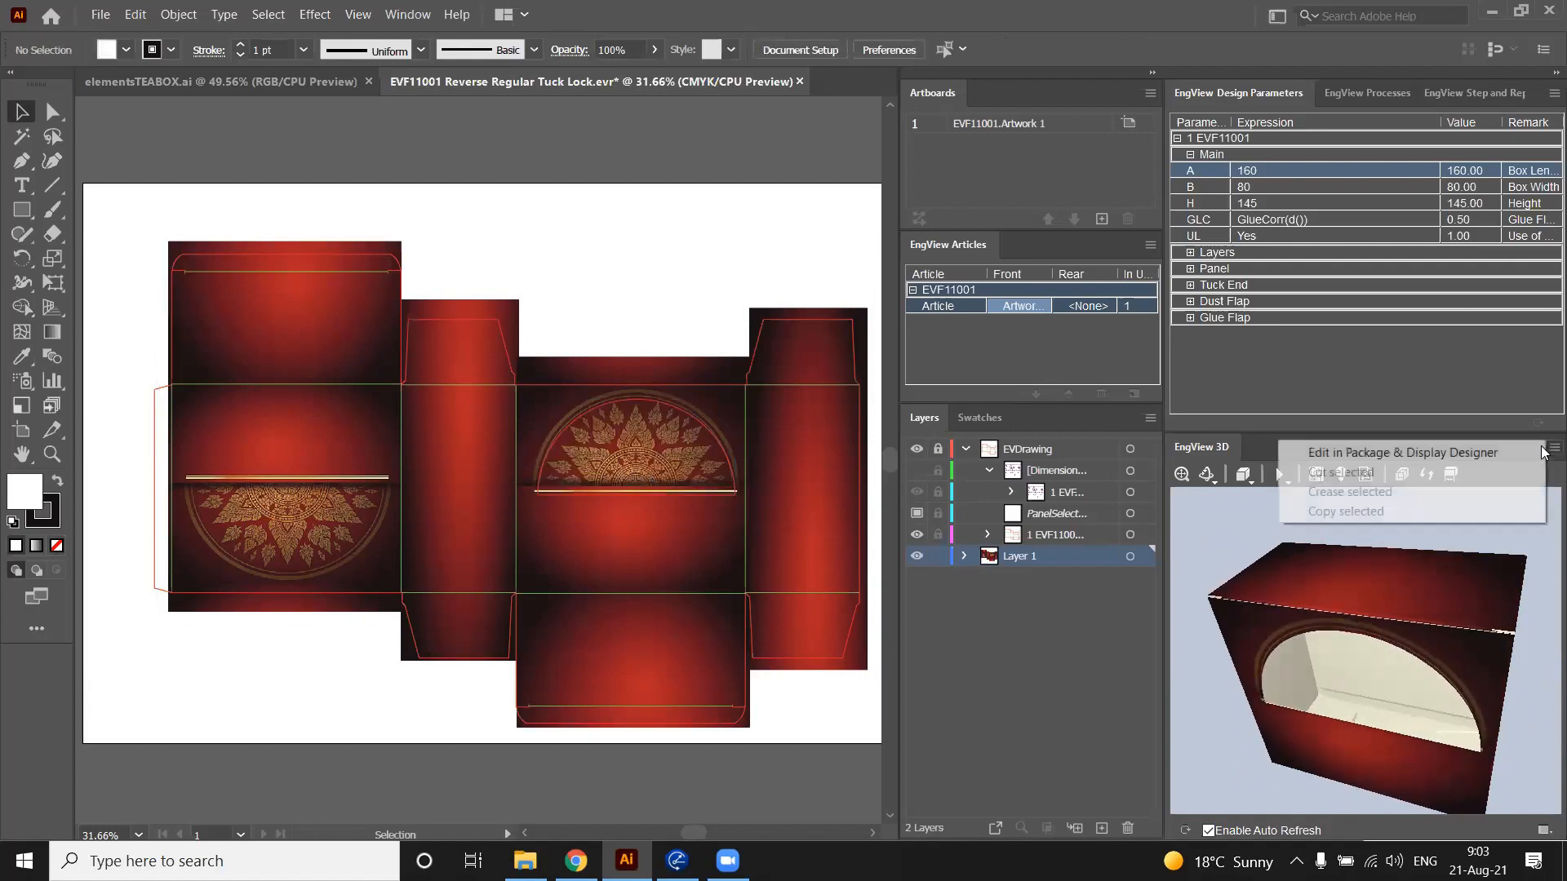
left_click(1446, 456)
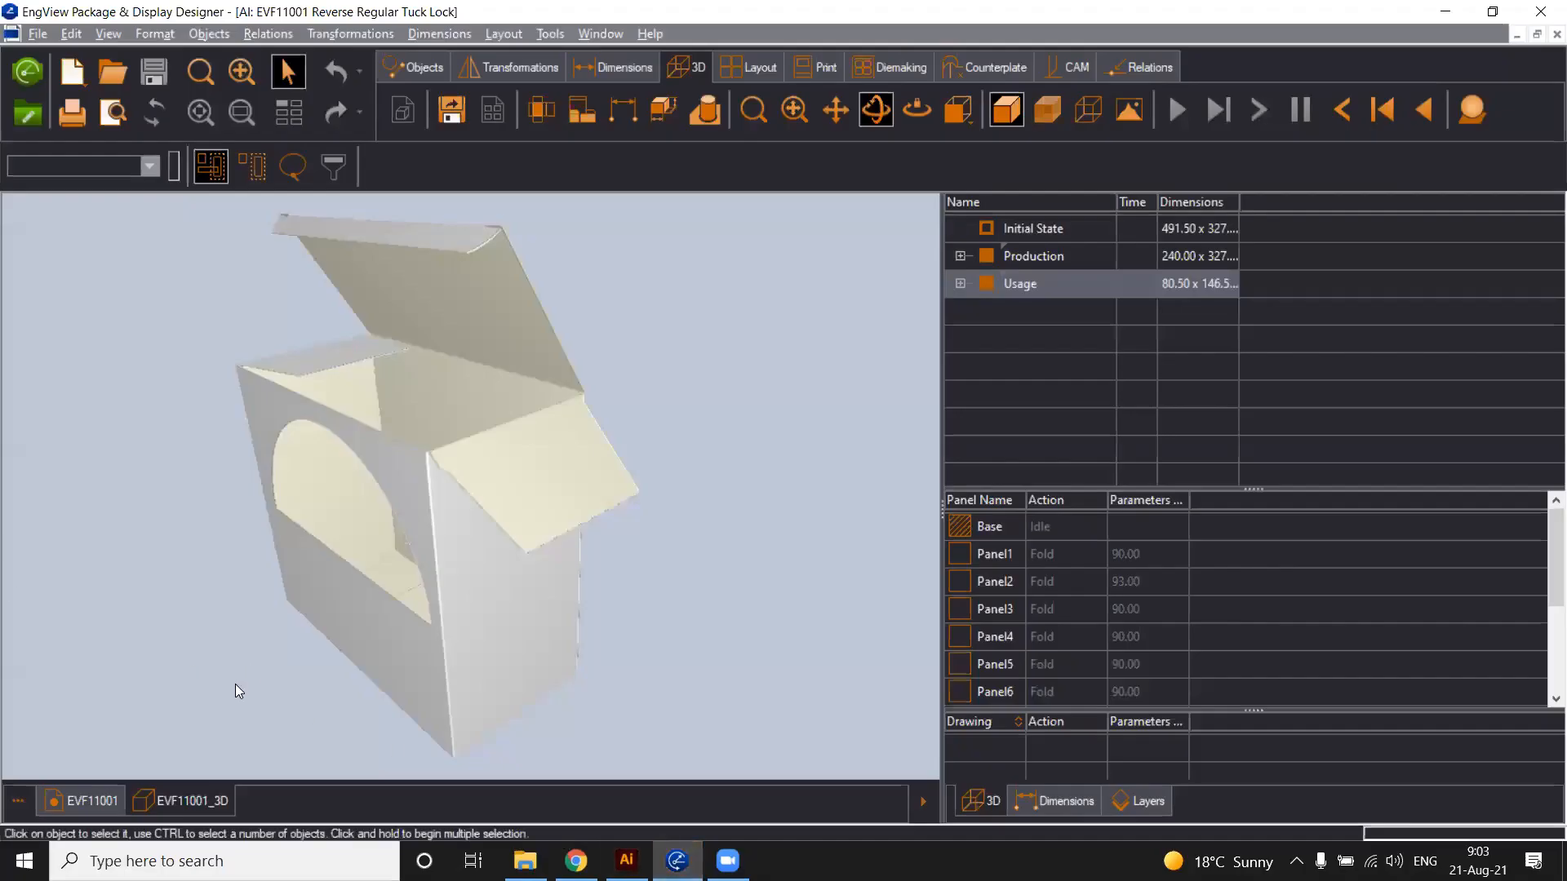
left_click_drag(235, 684, 293, 645)
left_click(111, 797)
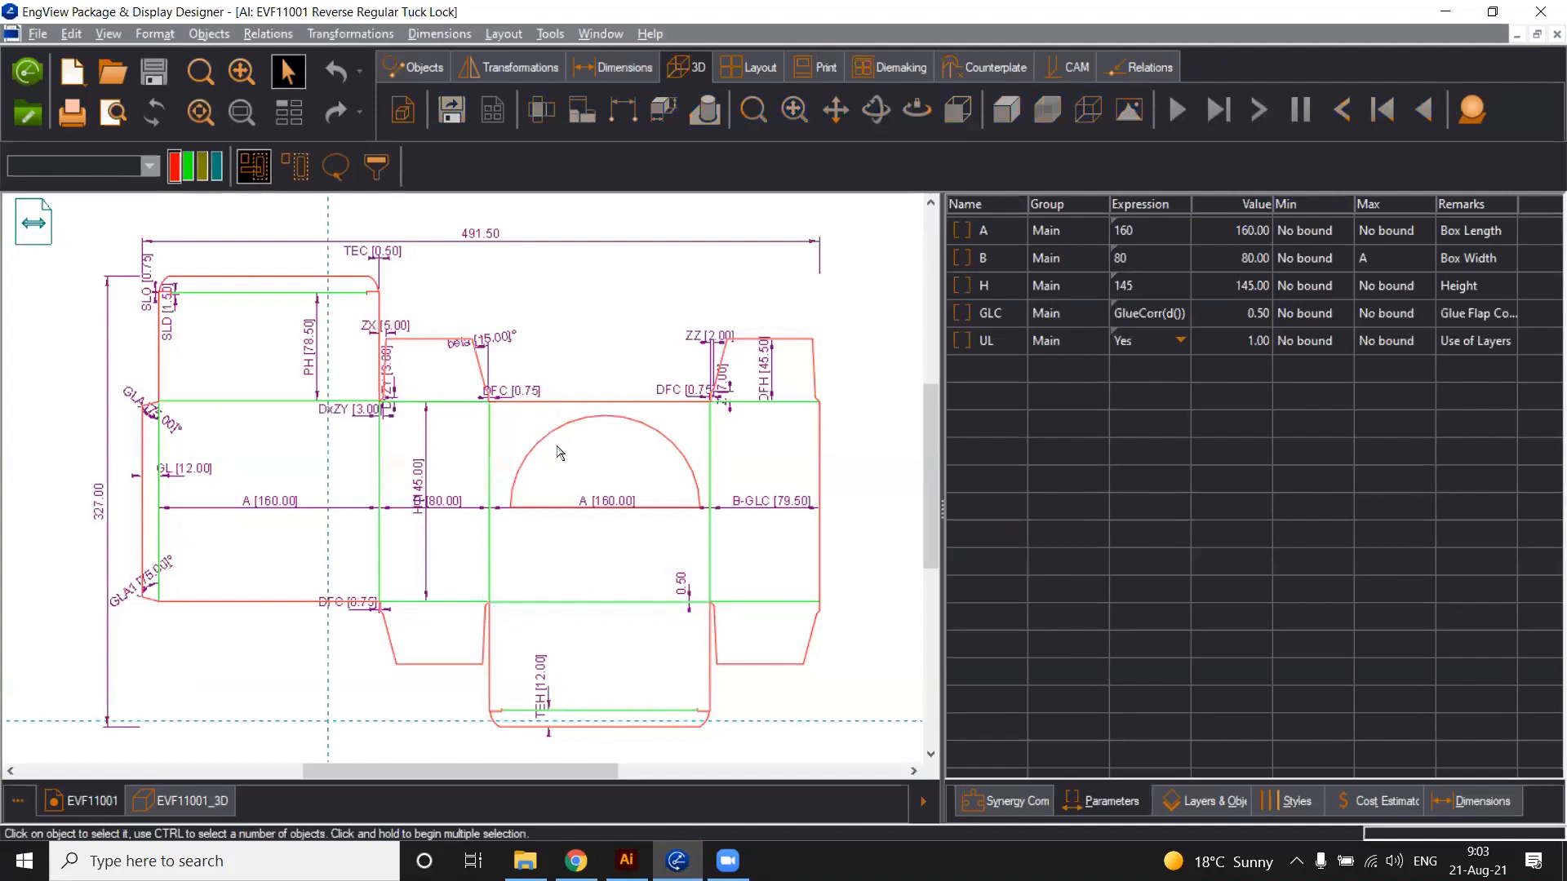
Move the window panel's A dimension below the half-circle and set the window's straight edge to the Creasing style
left_click(655, 509)
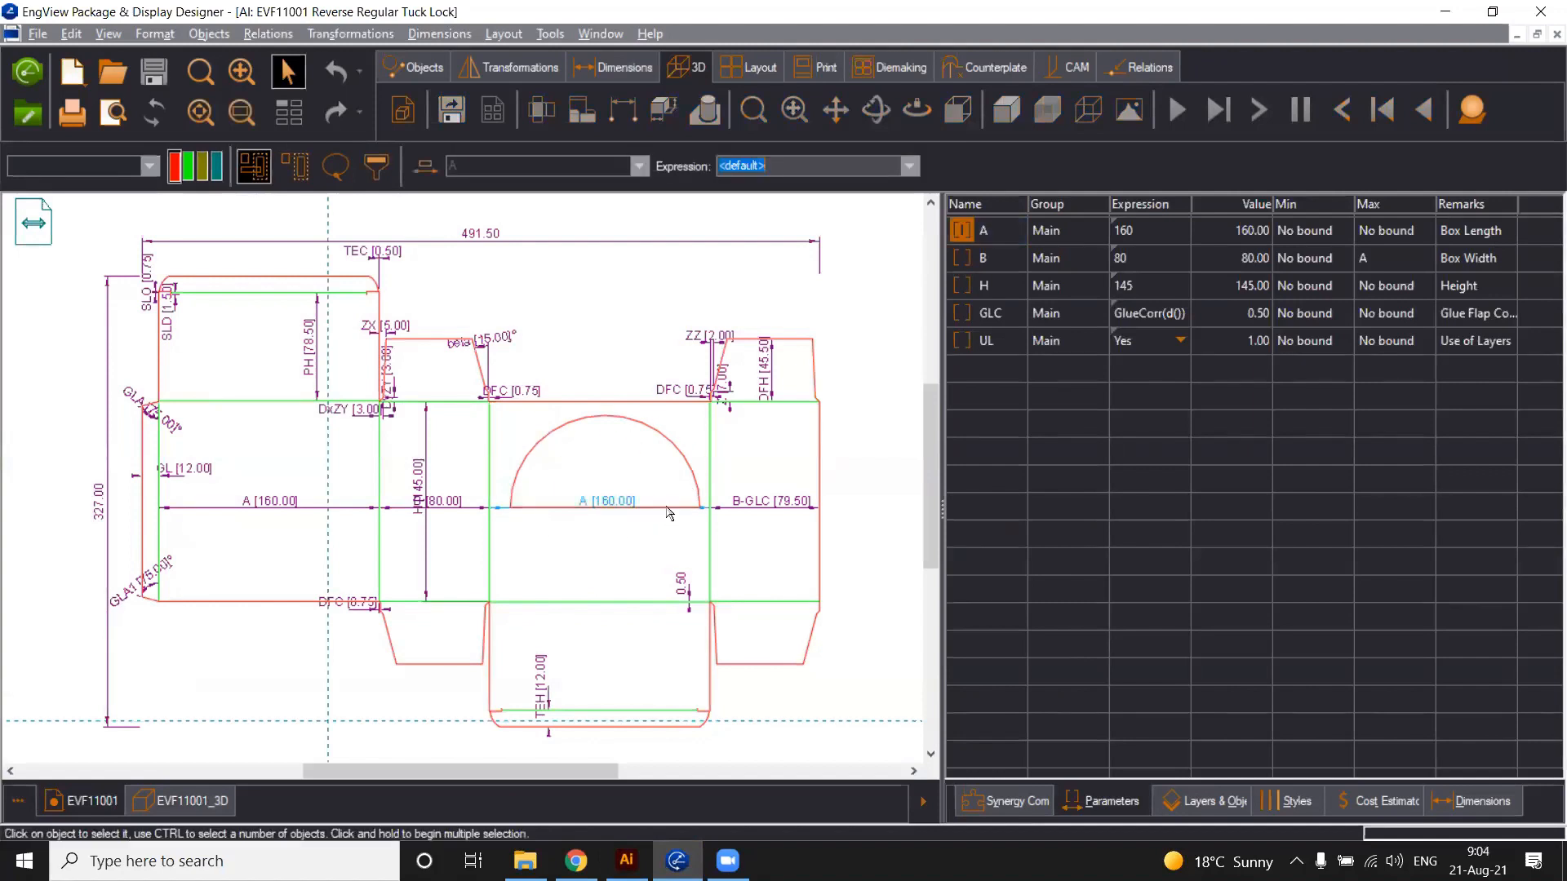
left_click(666, 507)
left_click(665, 515)
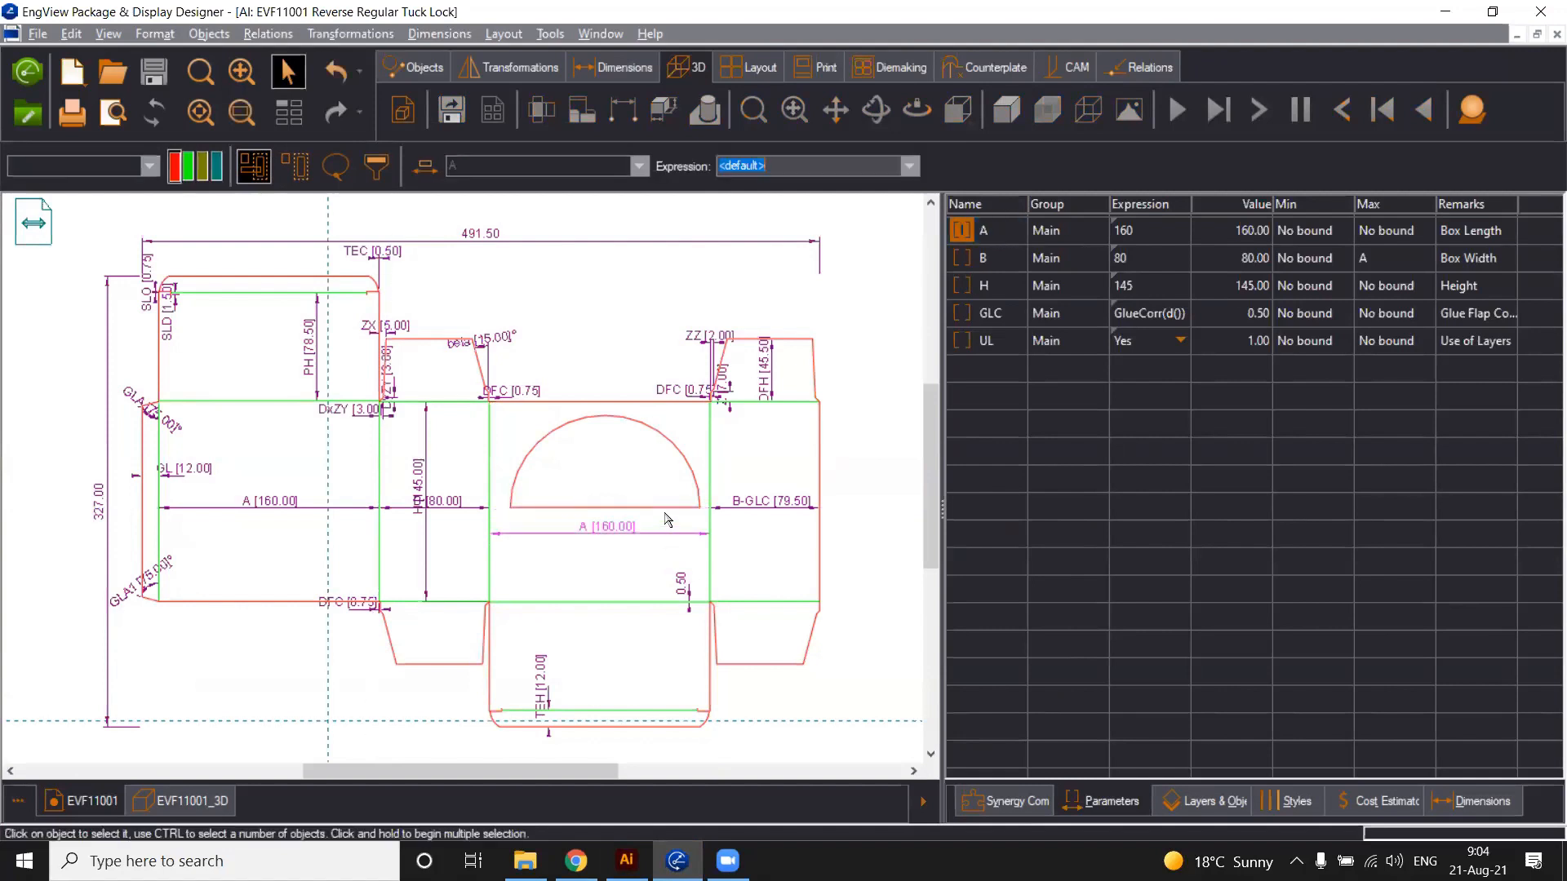
left_click(191, 169)
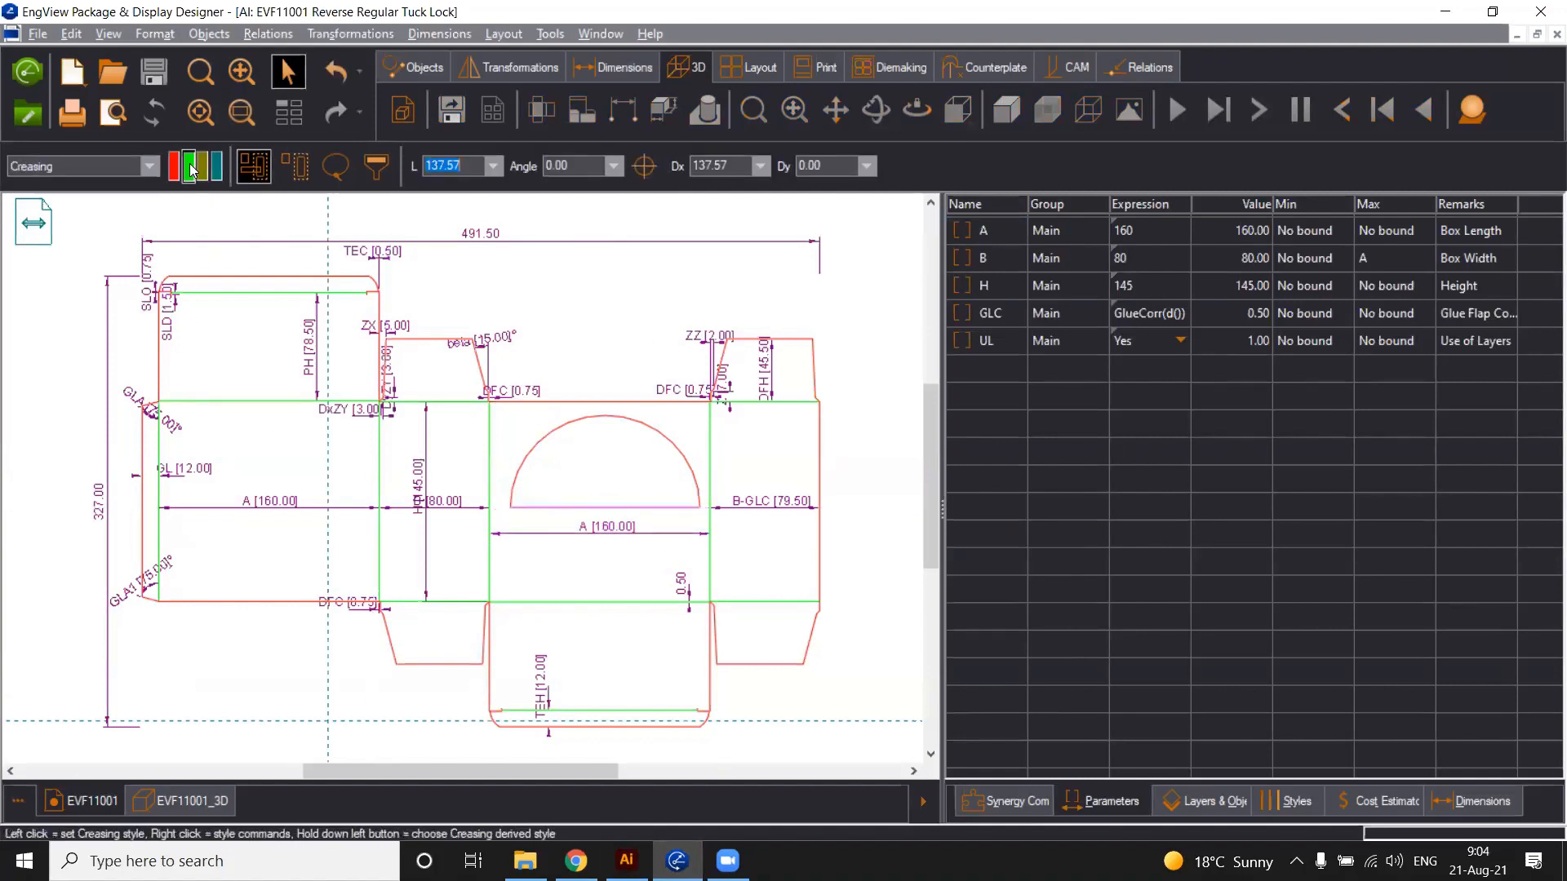
Deselect the straight edge, return to the 3D model and examine the half-circle panel on the box's front
left_click(871, 438)
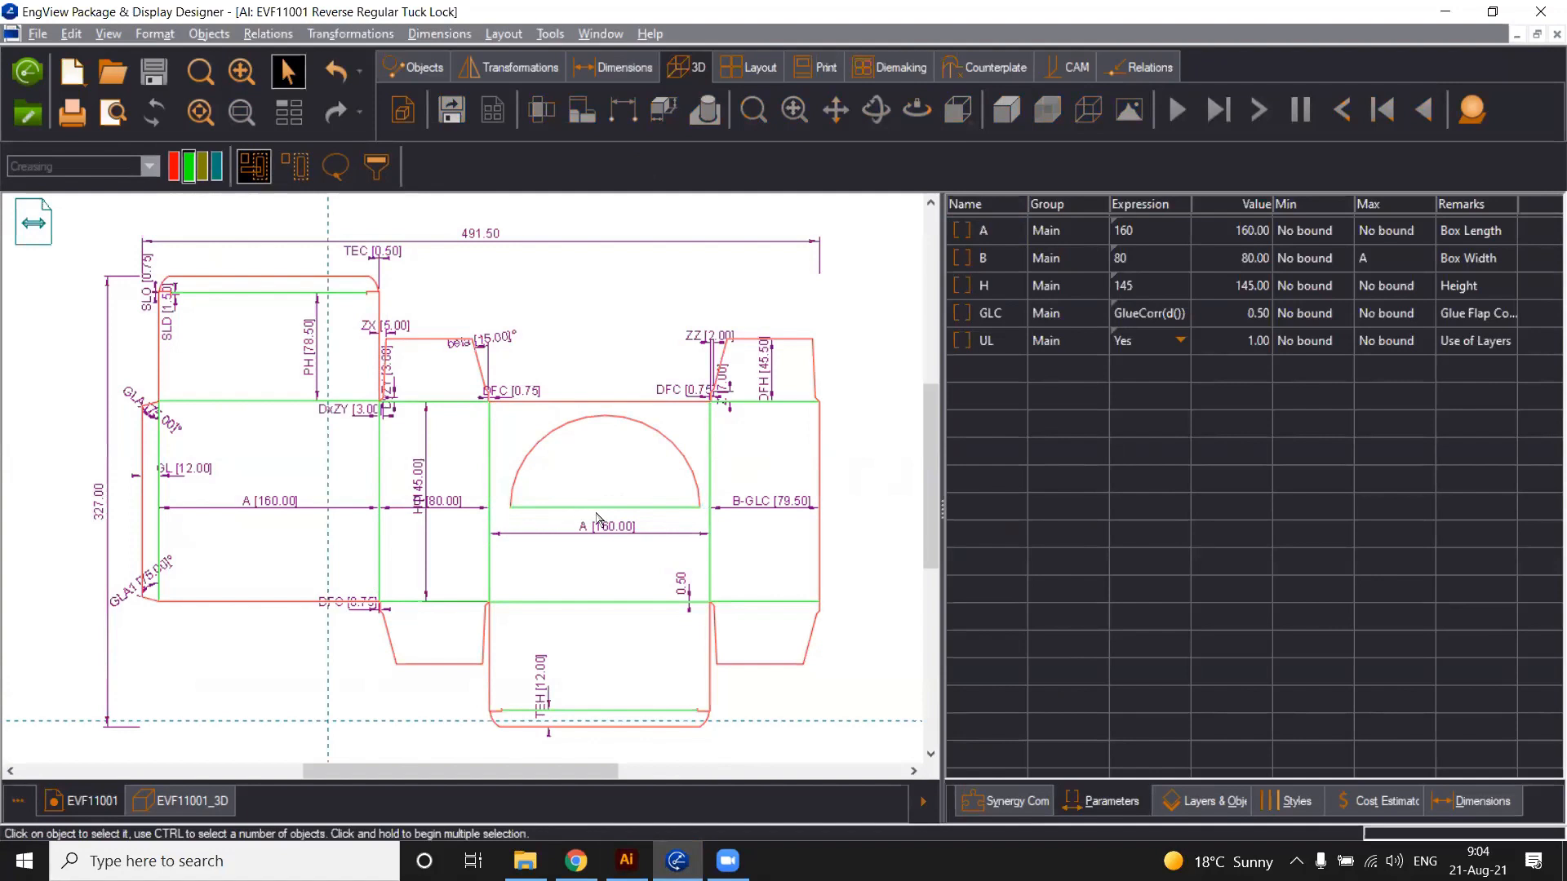
left_click(191, 802)
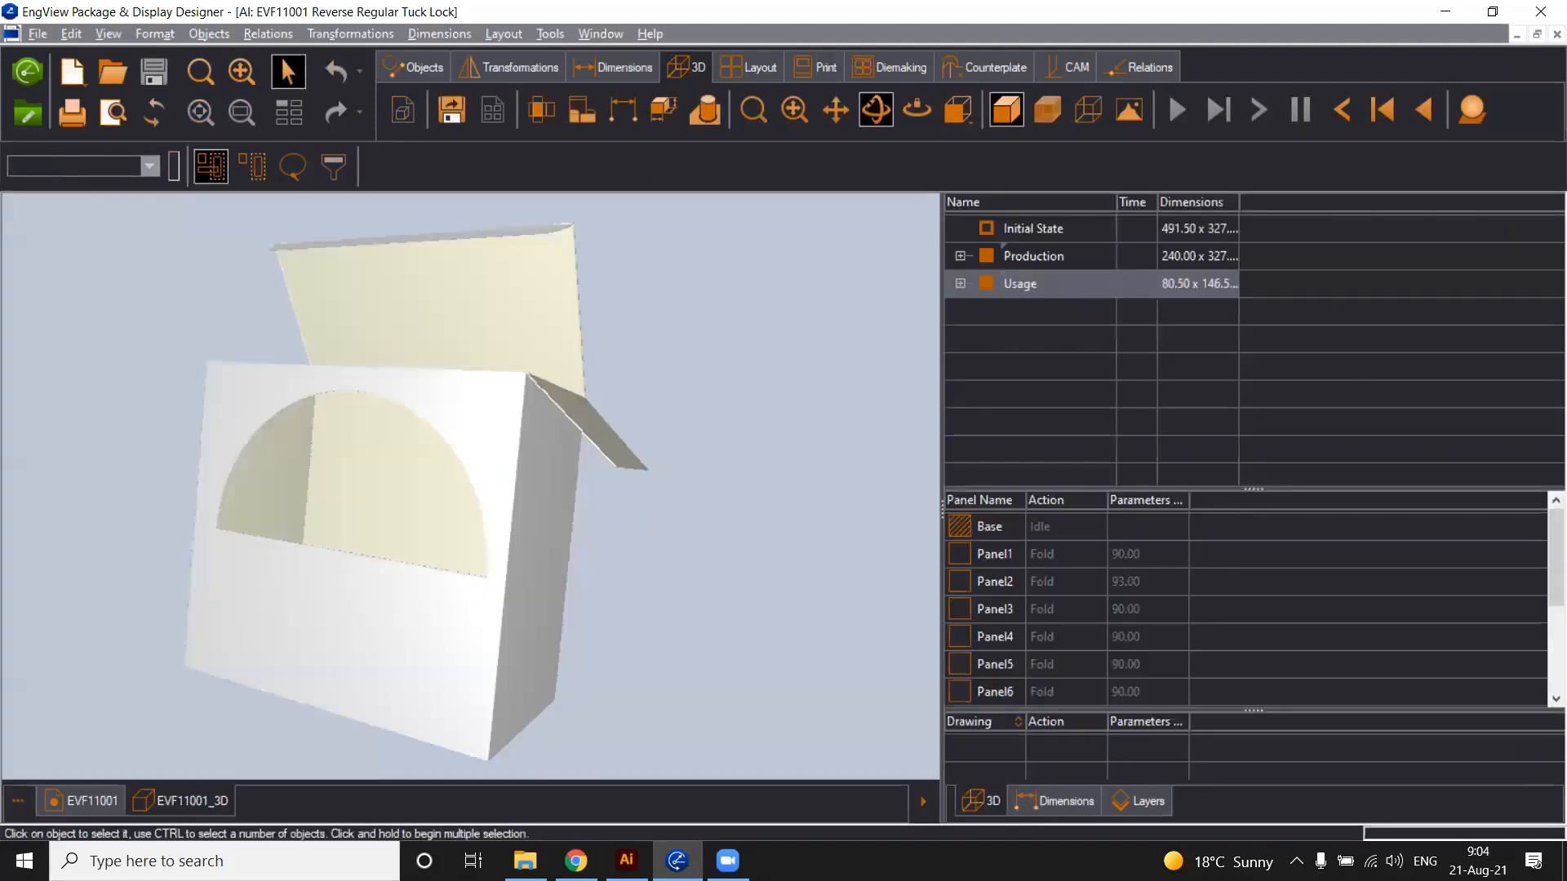
left_click_drag(392, 563, 310, 547)
left_click(153, 119)
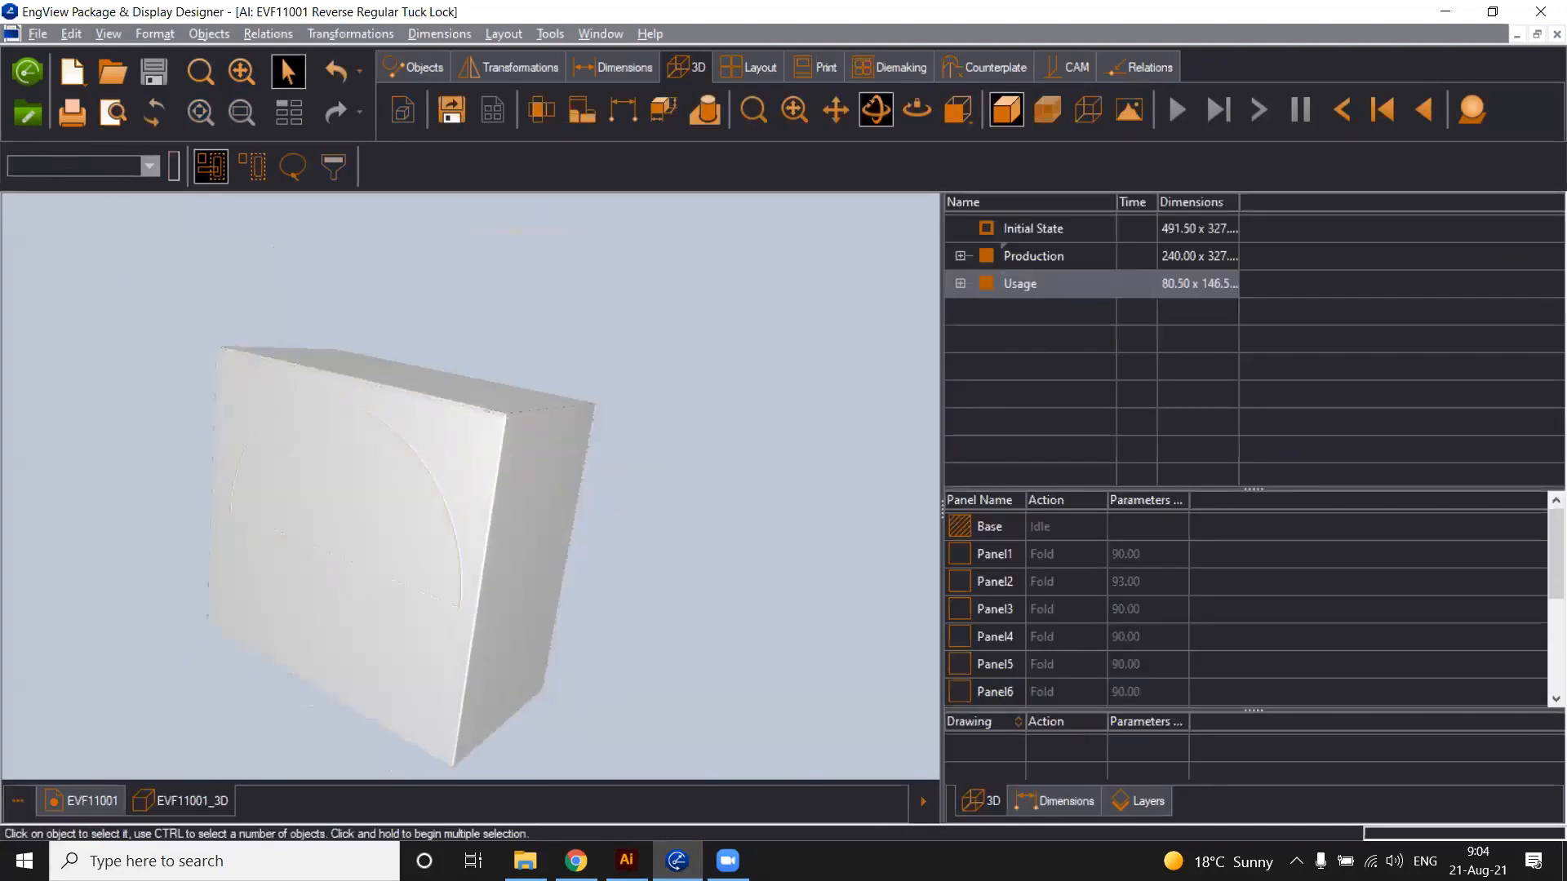
mouse_move(613, 542)
left_mouse_down()
mouse_move(531, 482)
mouse_move(688, 530)
left_mouse_up()
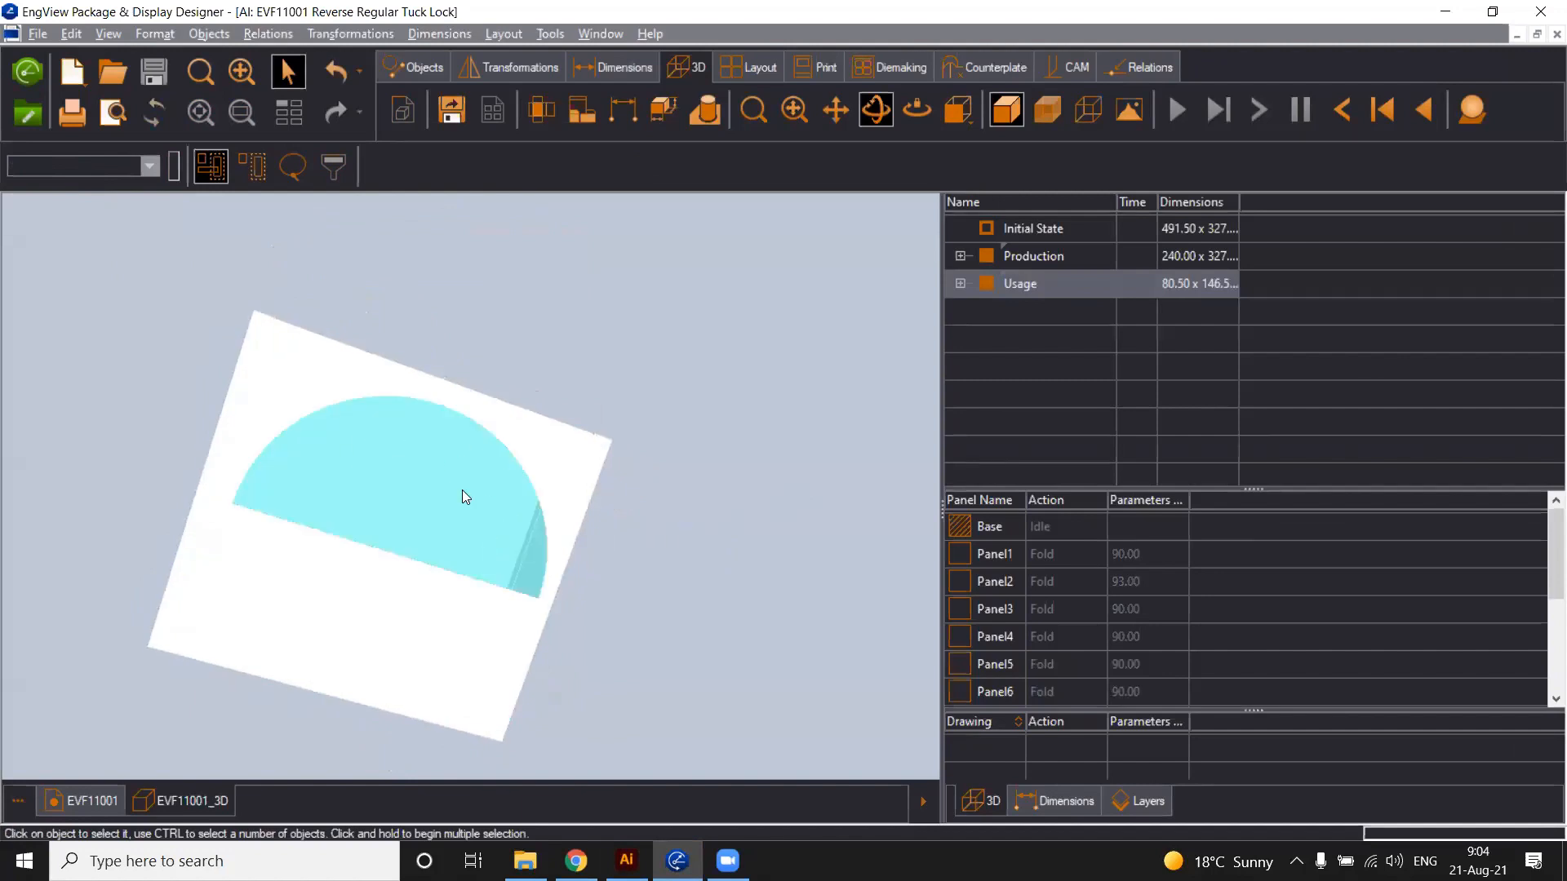
left_click_drag(839, 525, 419, 517)
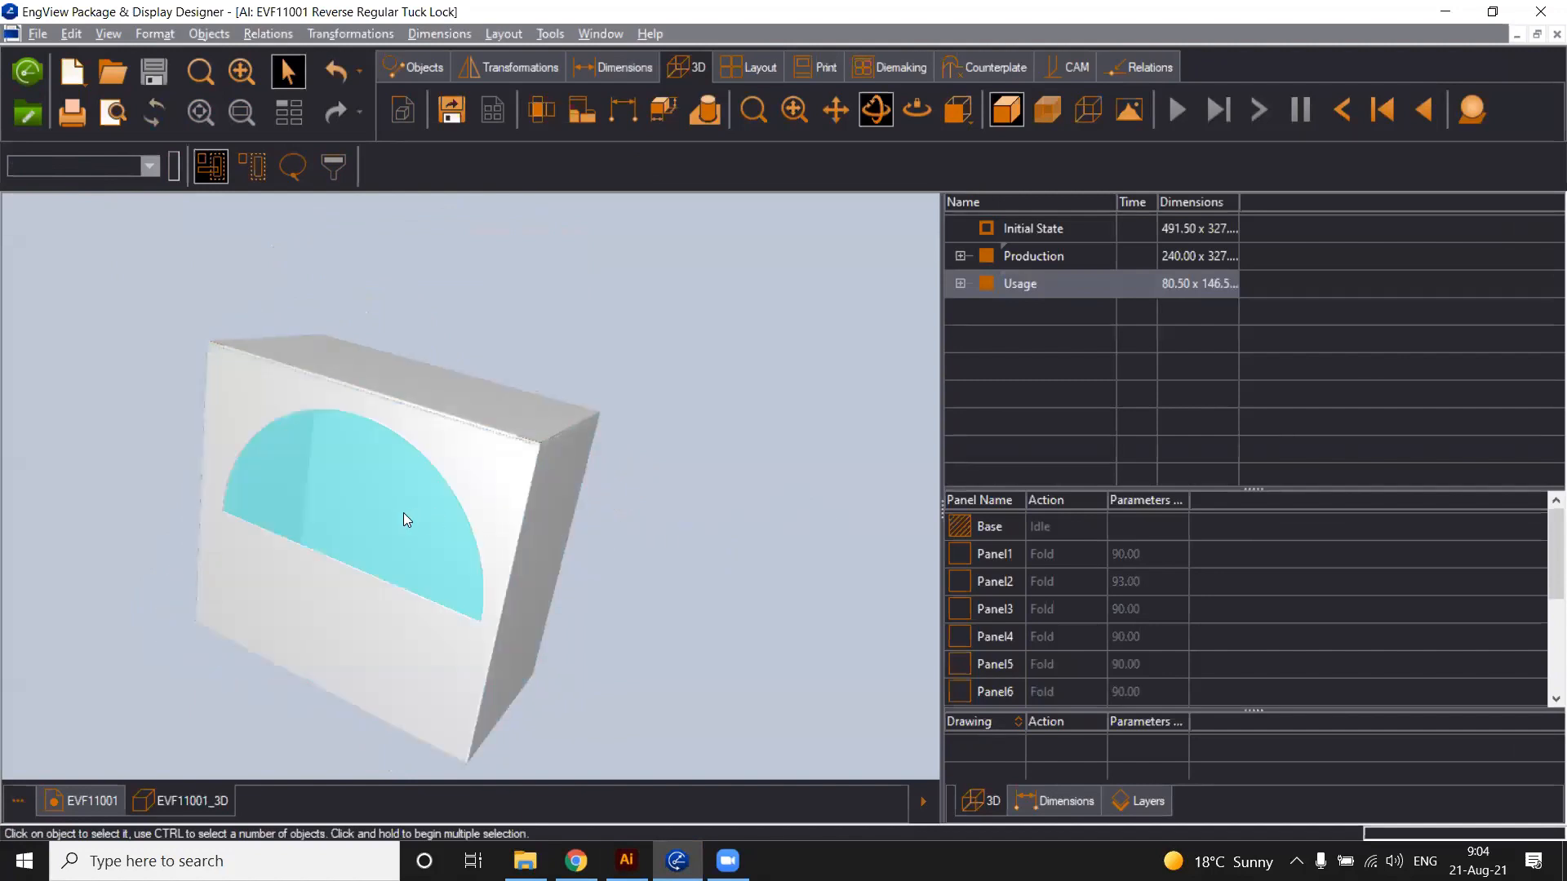
In Step 7 of the Usage phase, fold the half-circle panel on the box front by -45 degrees
left_click(961, 284)
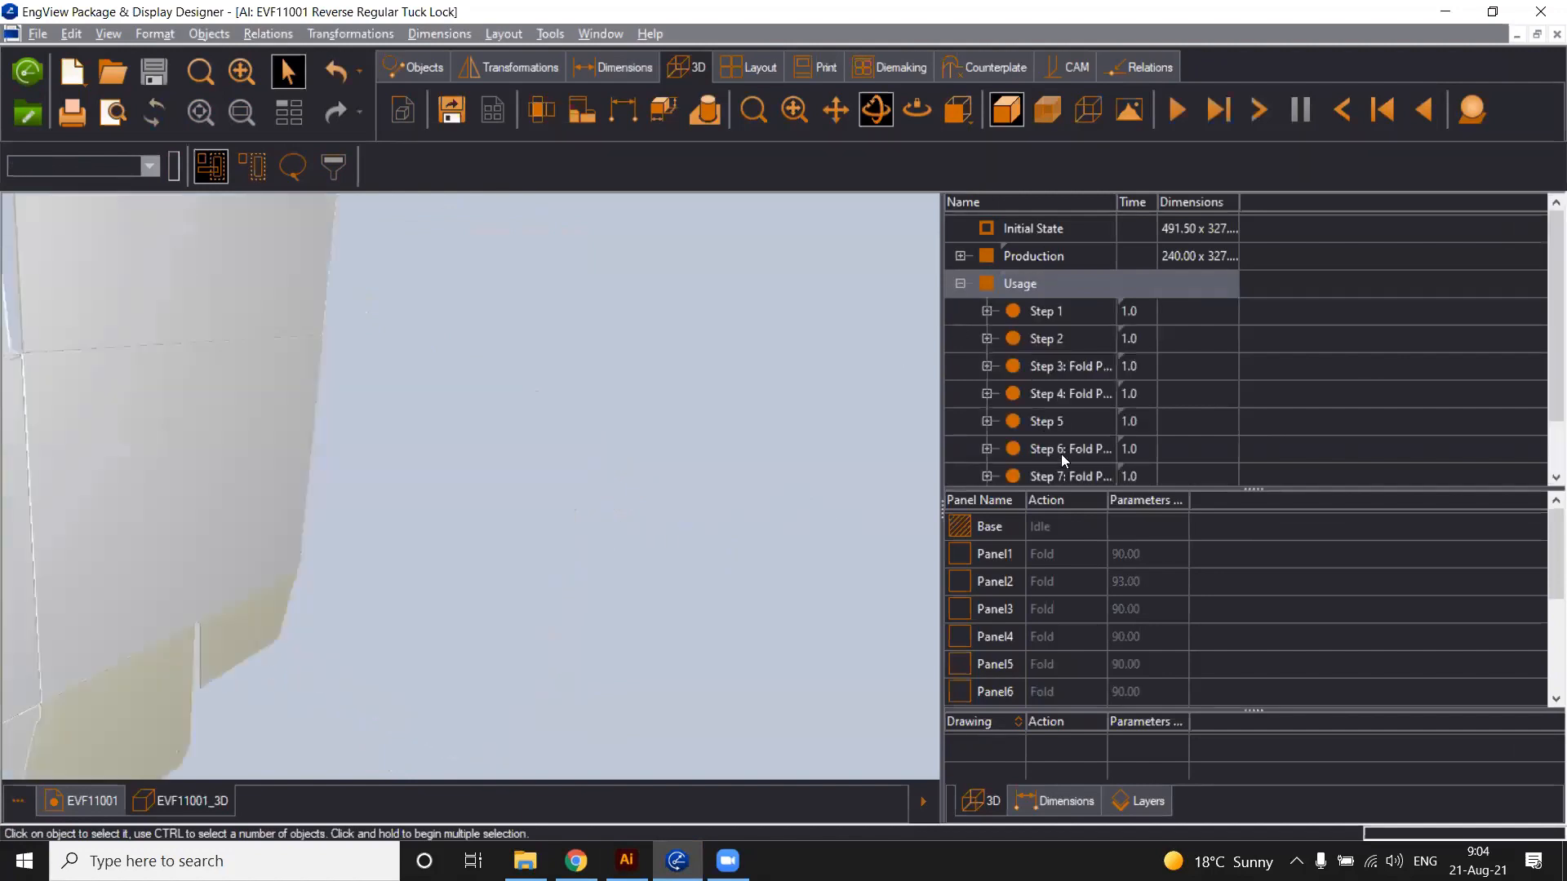
left_click(1061, 476)
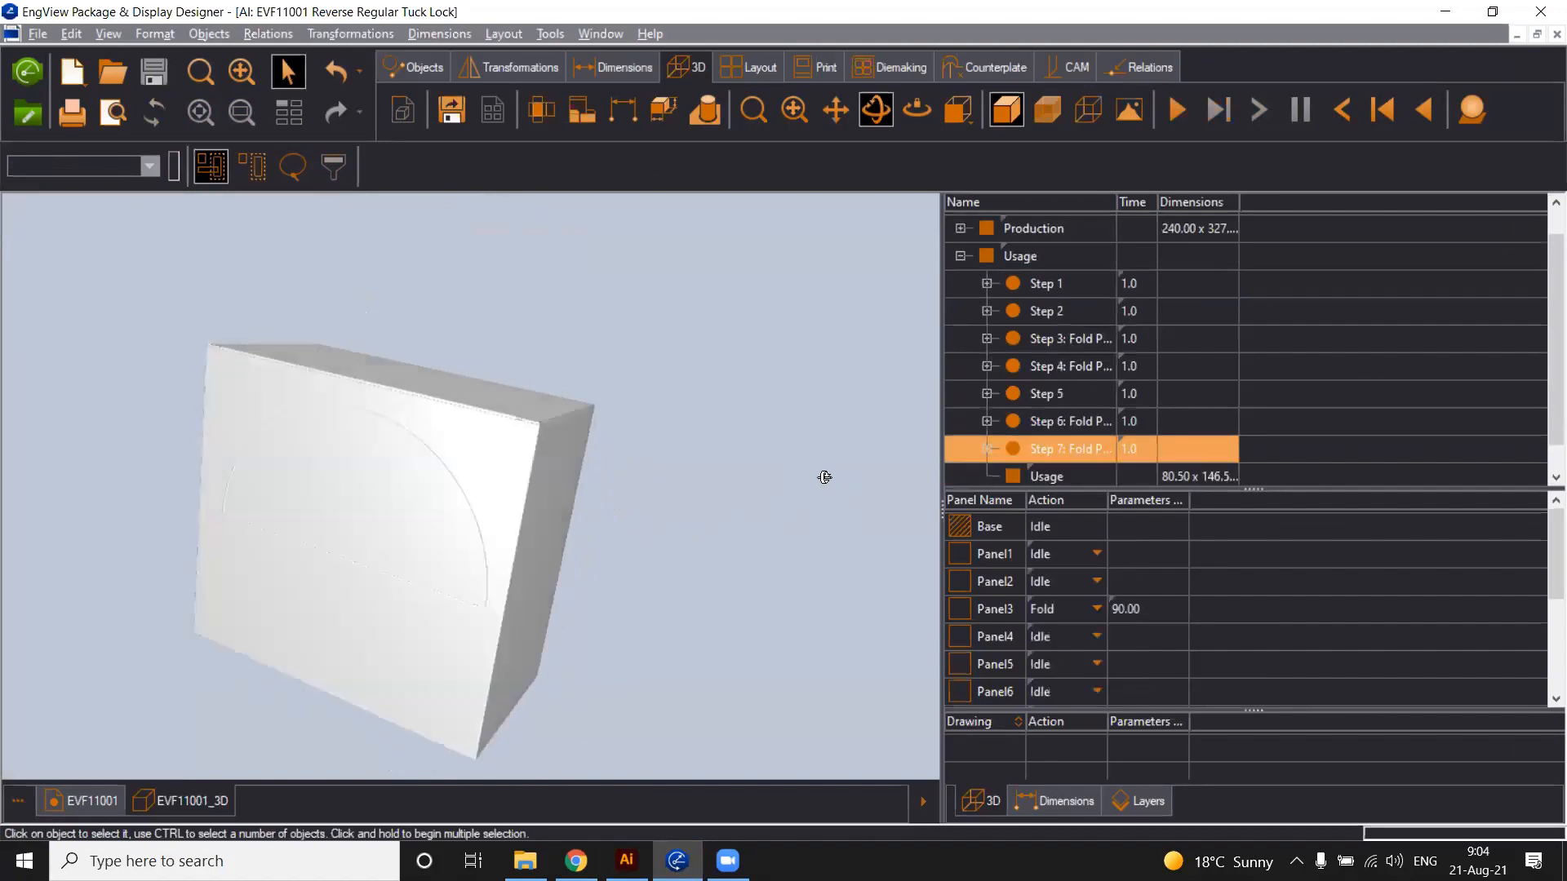
left_click_drag(825, 477, 806, 469)
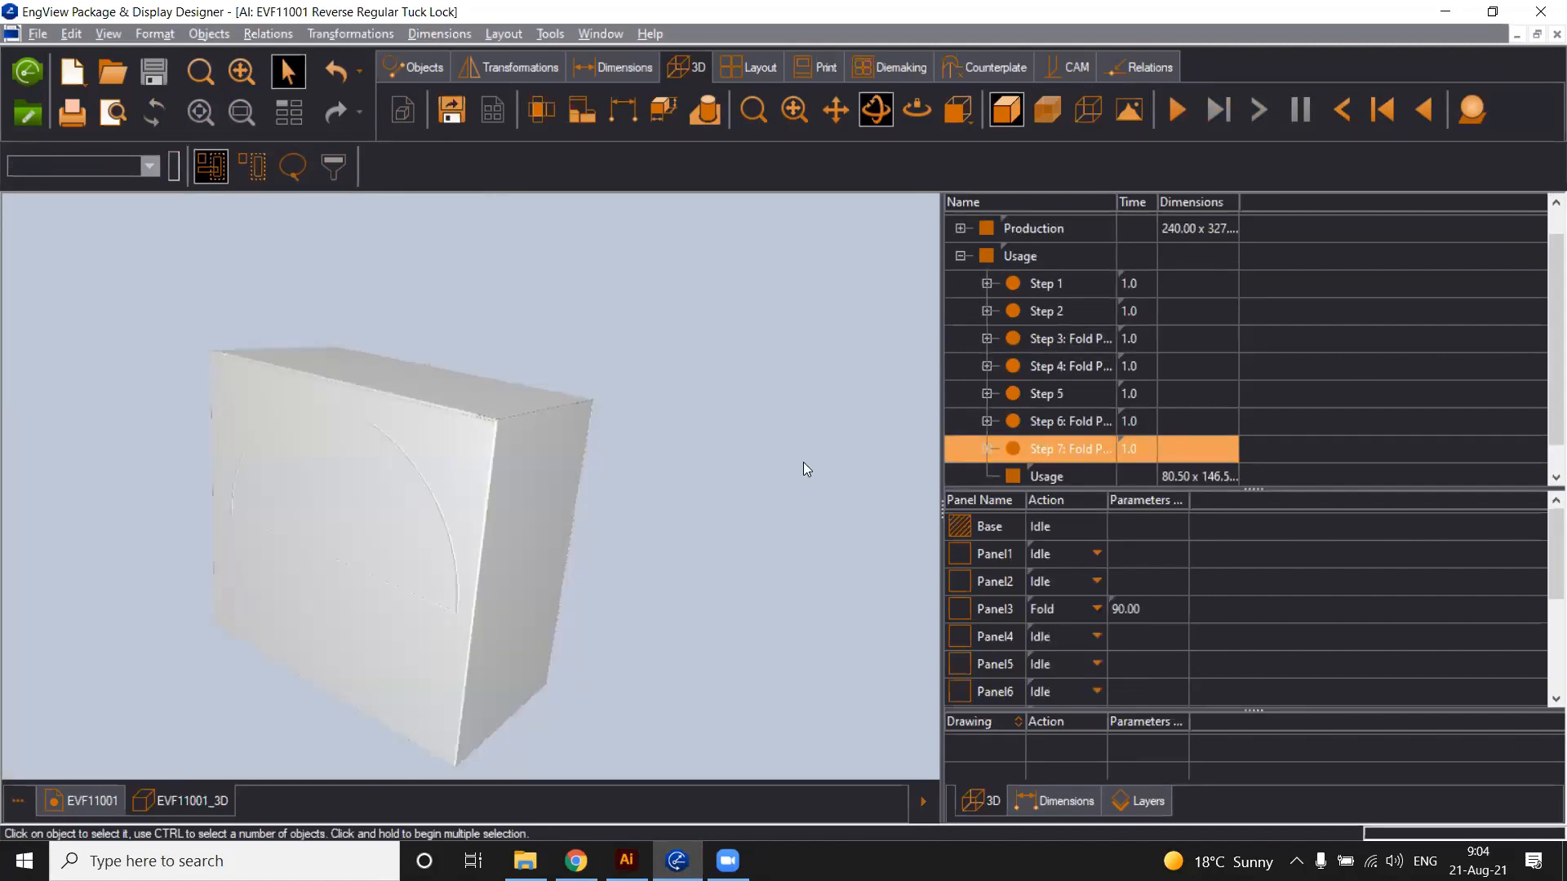
left_click(407, 490)
left_click(495, 168)
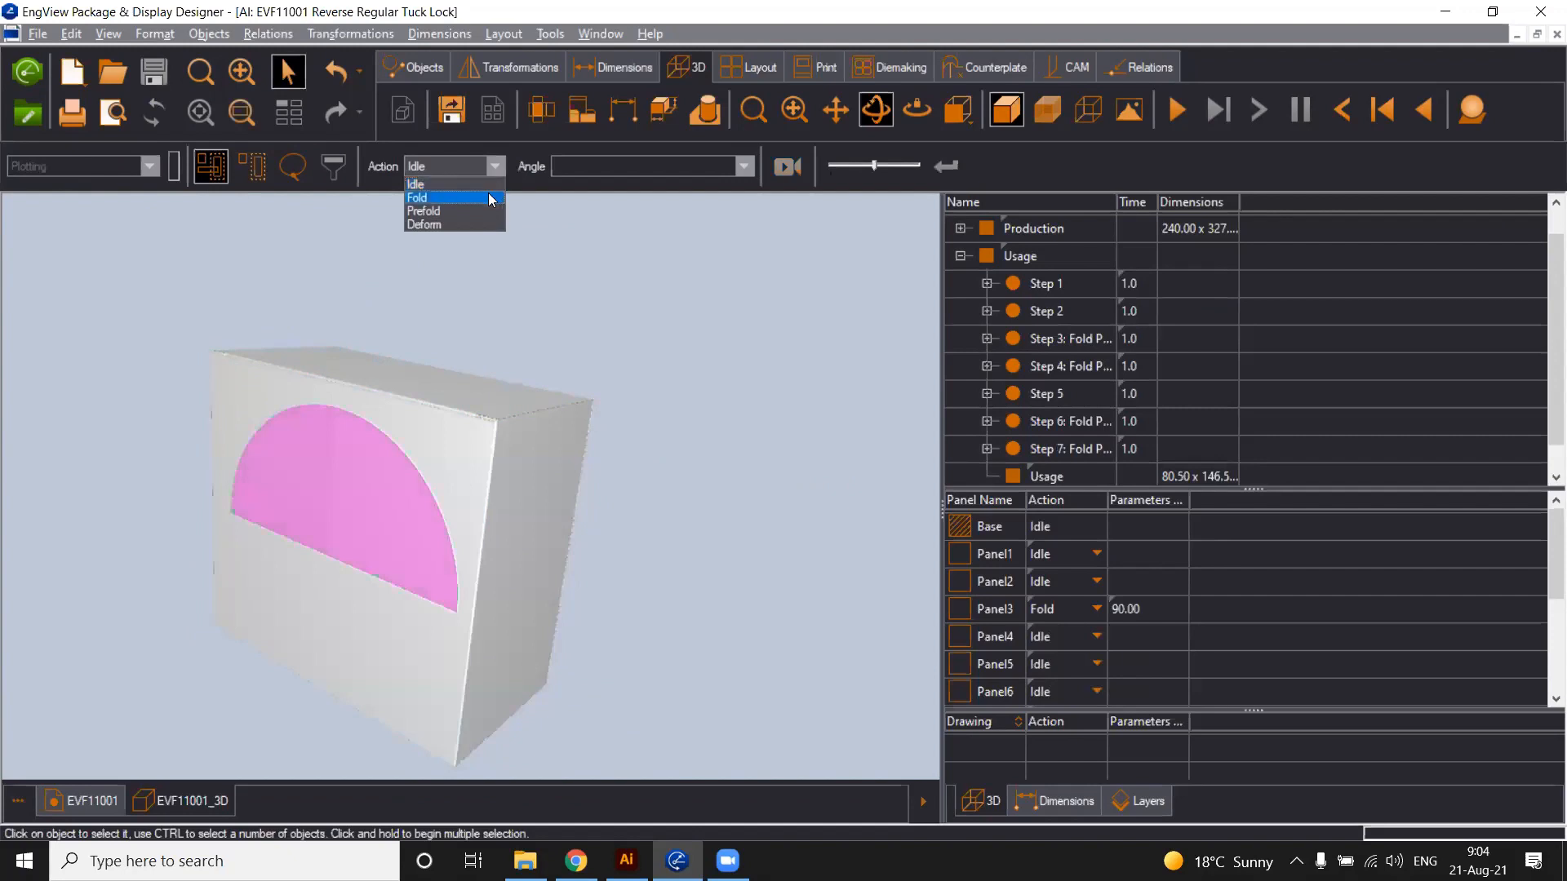
left_click(432, 197)
left_click(609, 174)
key("BackSpace")
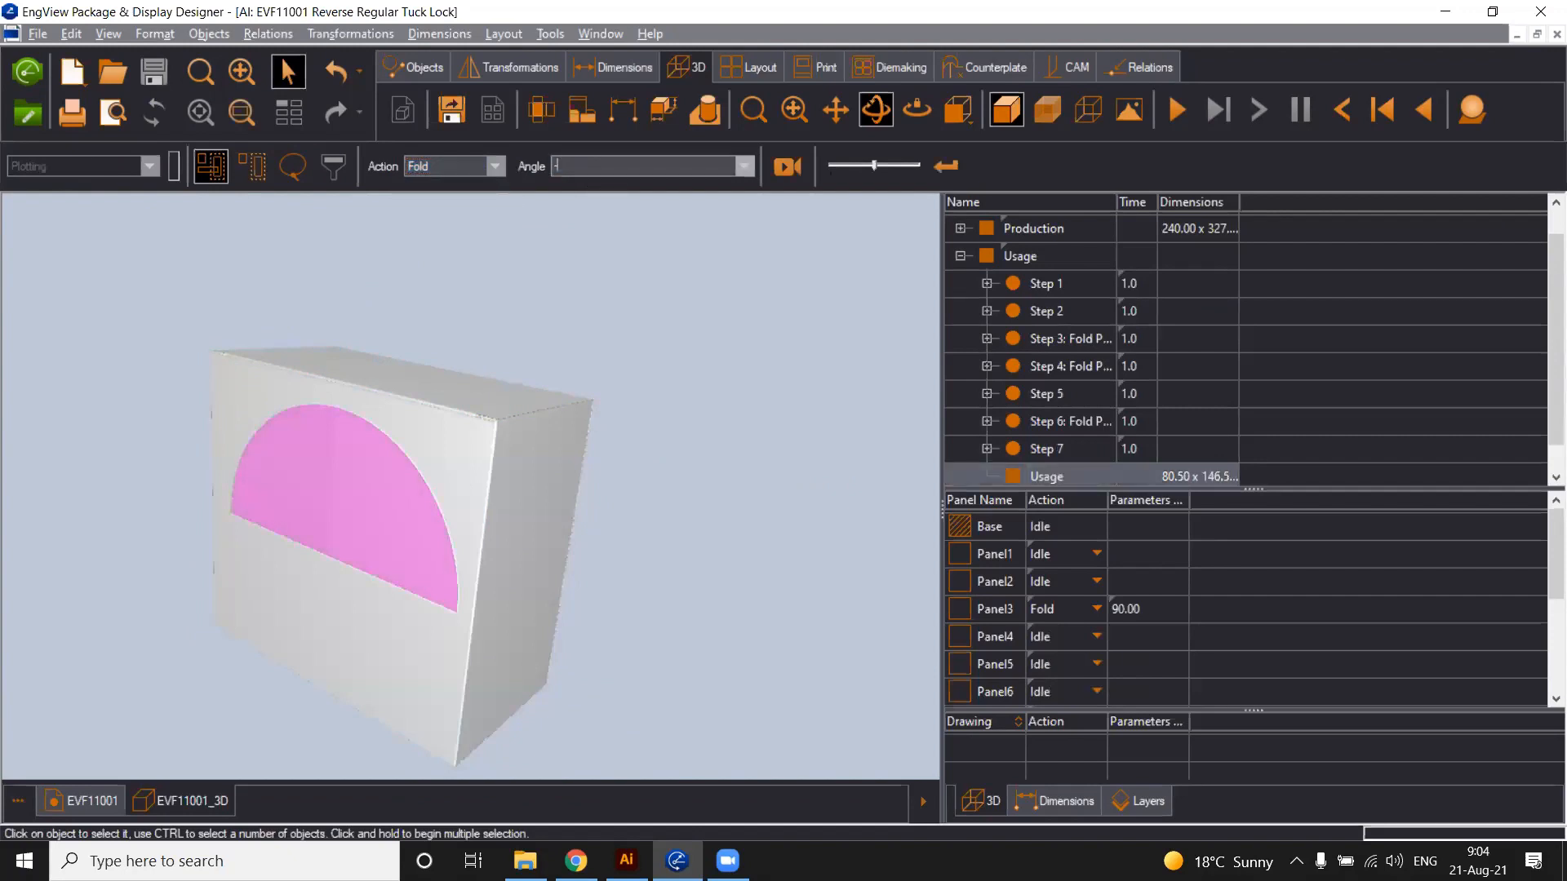
type("-45")
key("Return")
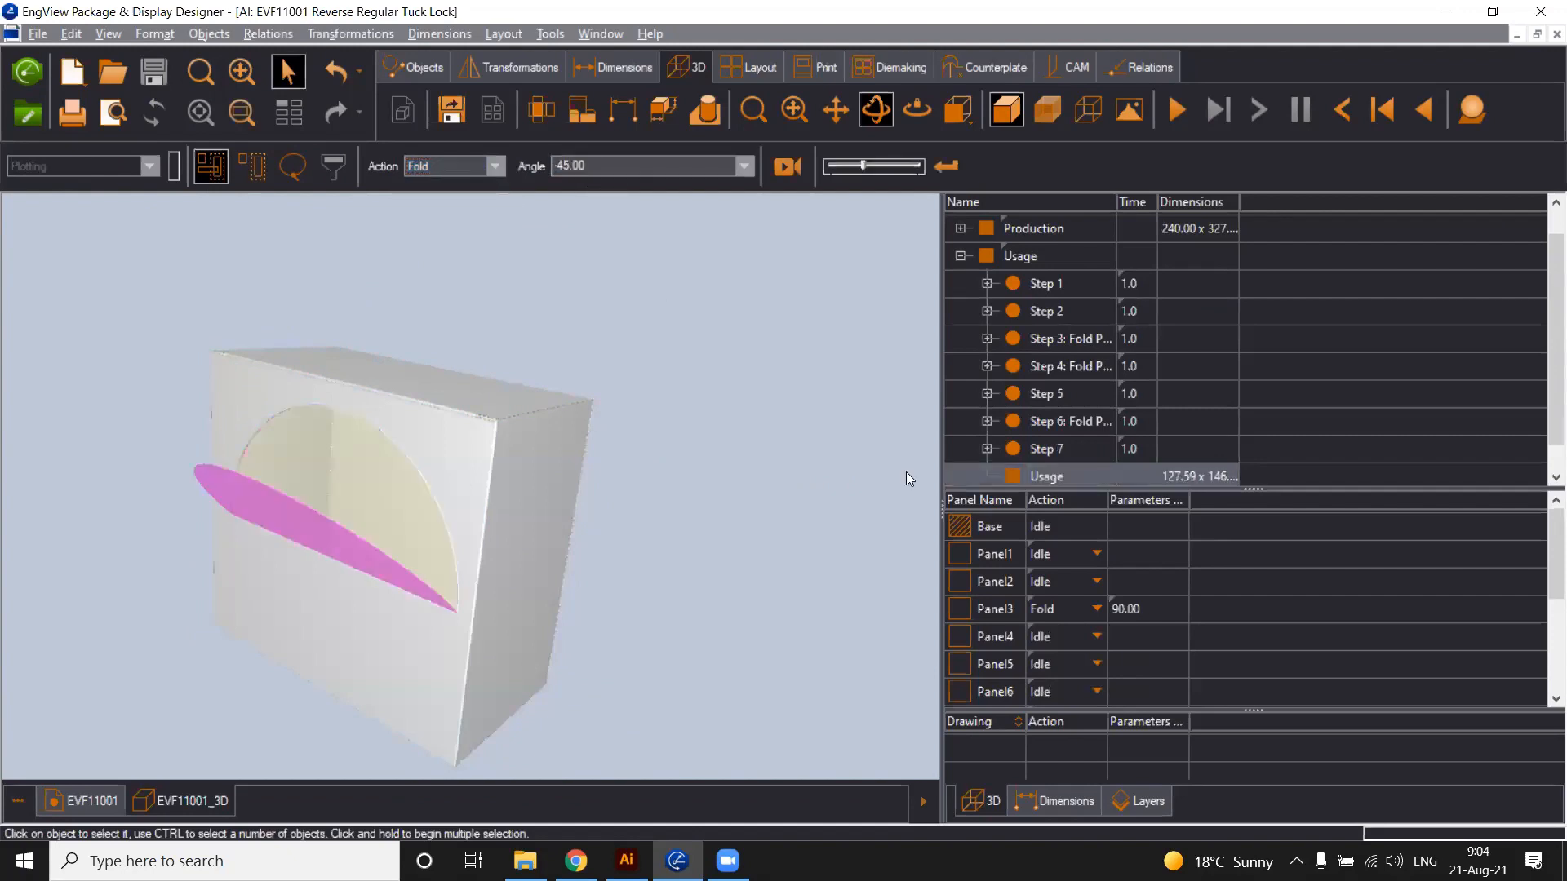
mouse_move(906, 472)
left_mouse_down()
mouse_move(736, 482)
mouse_move(882, 488)
left_mouse_up()
left_click_drag(695, 364, 750, 362)
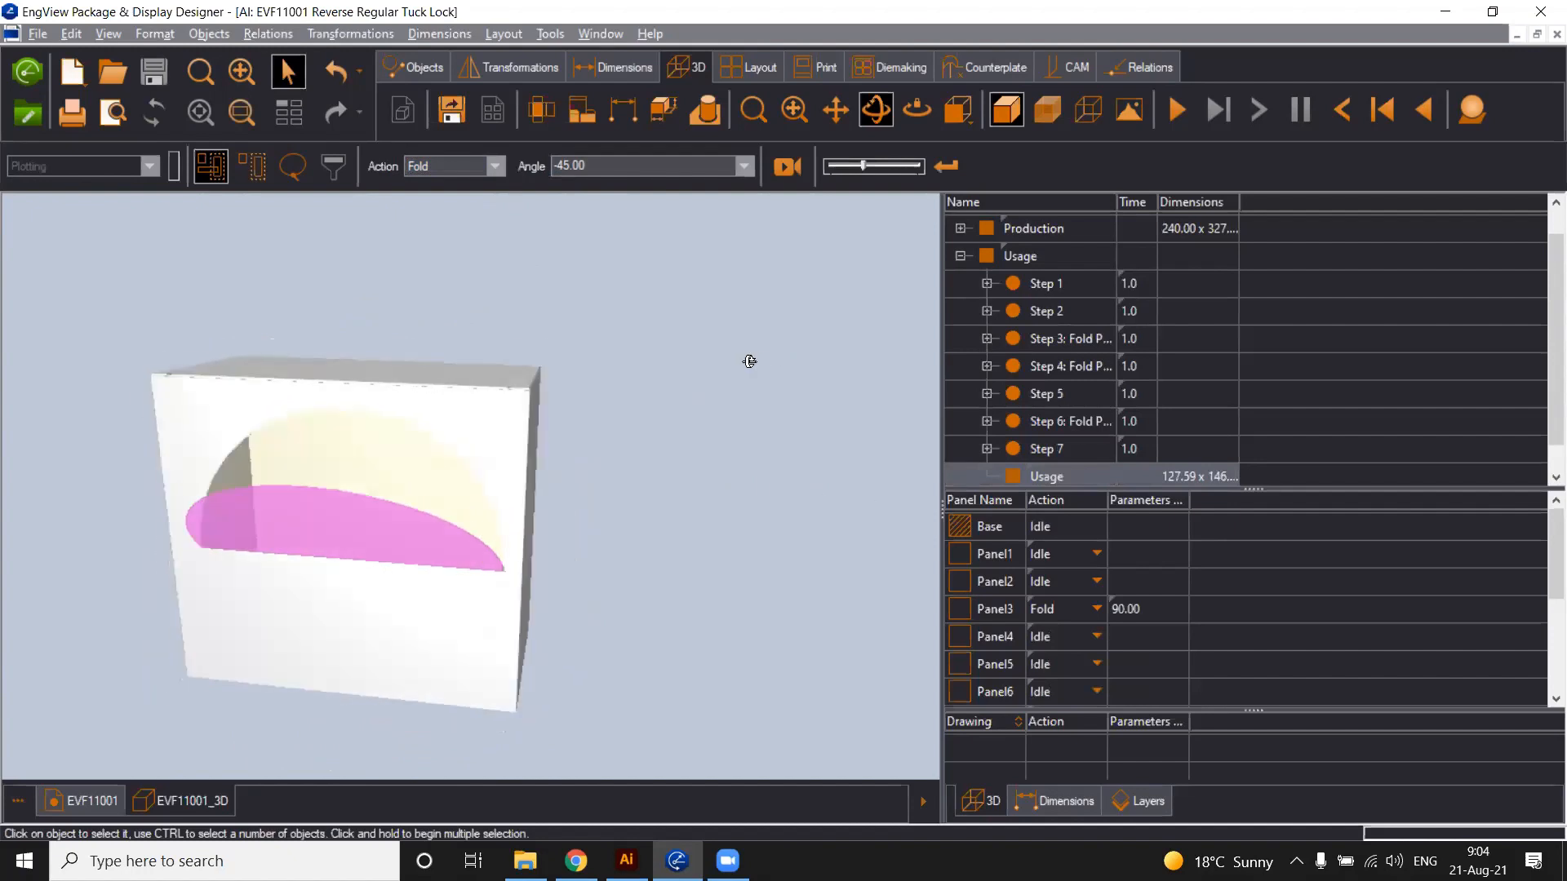
Close the design with its changes saved, switch to Illustrator and examine the folded window flap on the 3D box
left_click(1556, 34)
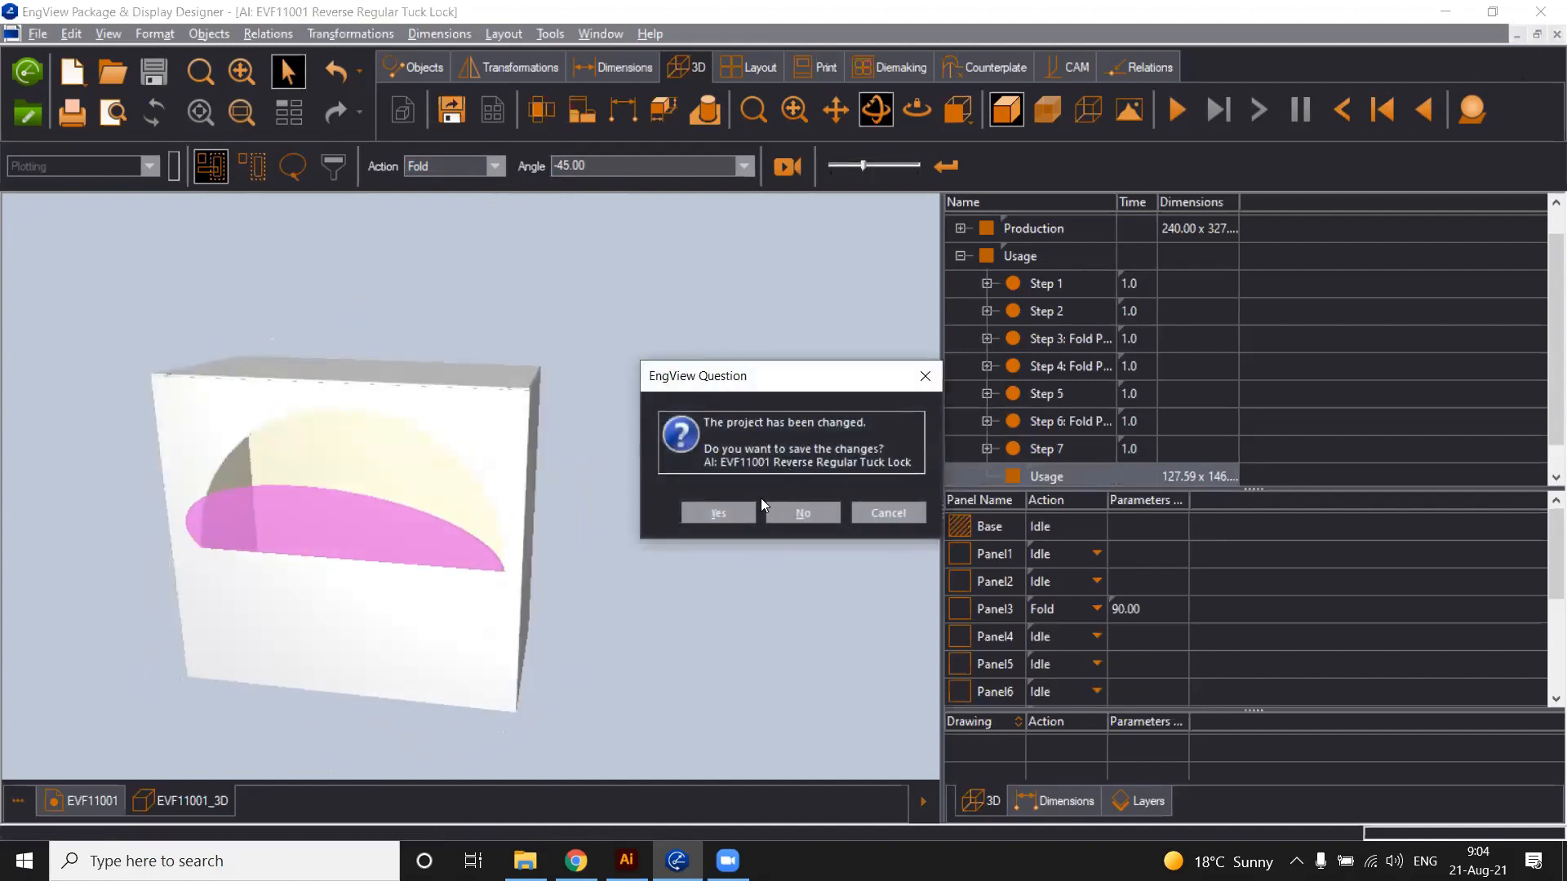
left_click(745, 511)
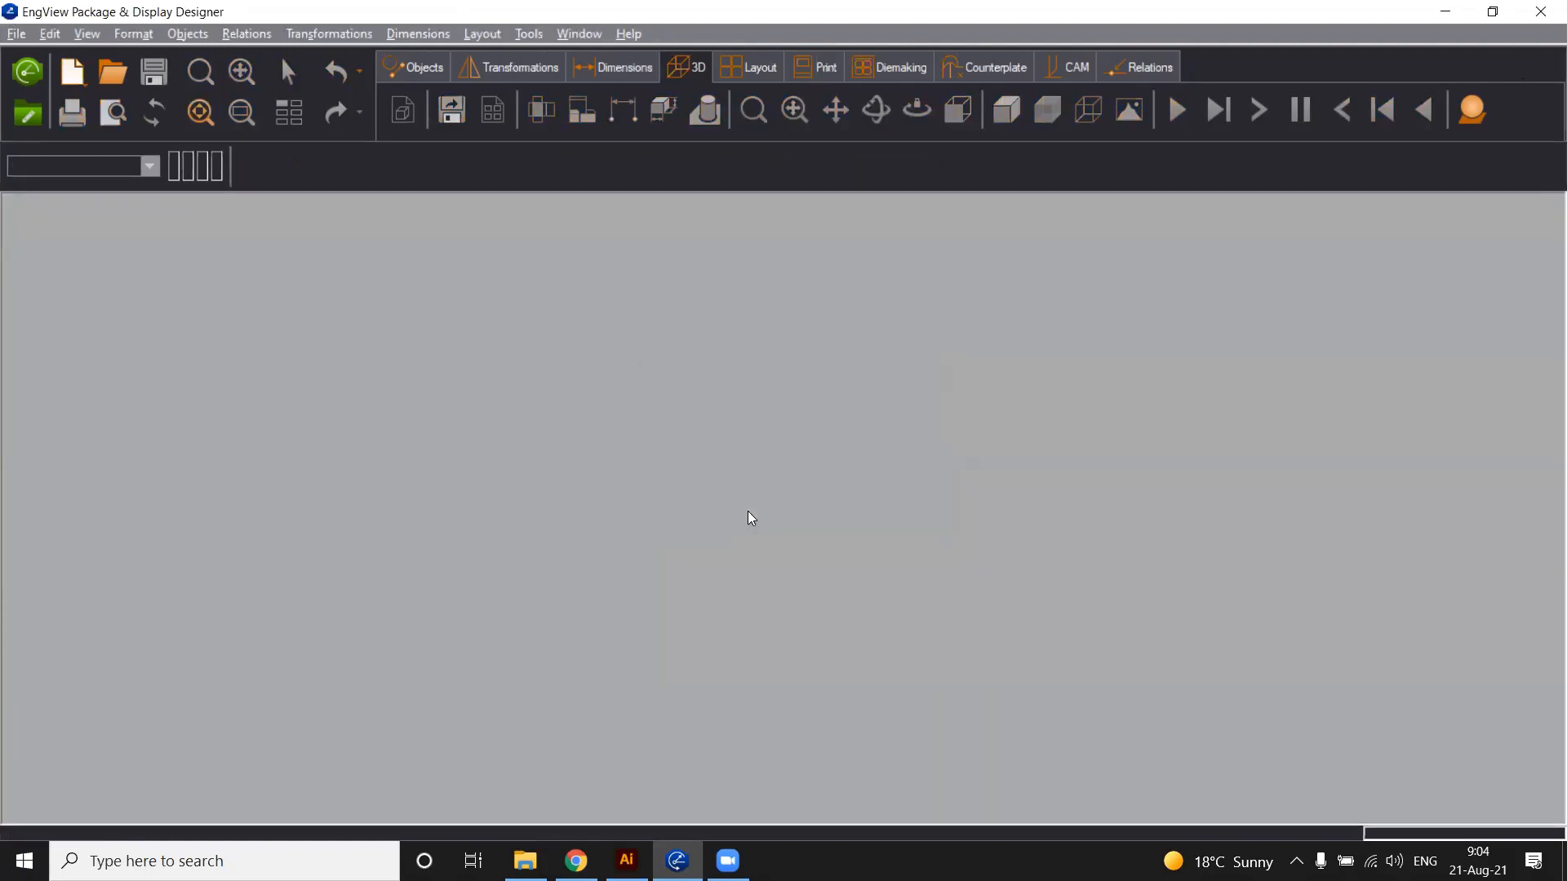
left_click(626, 860)
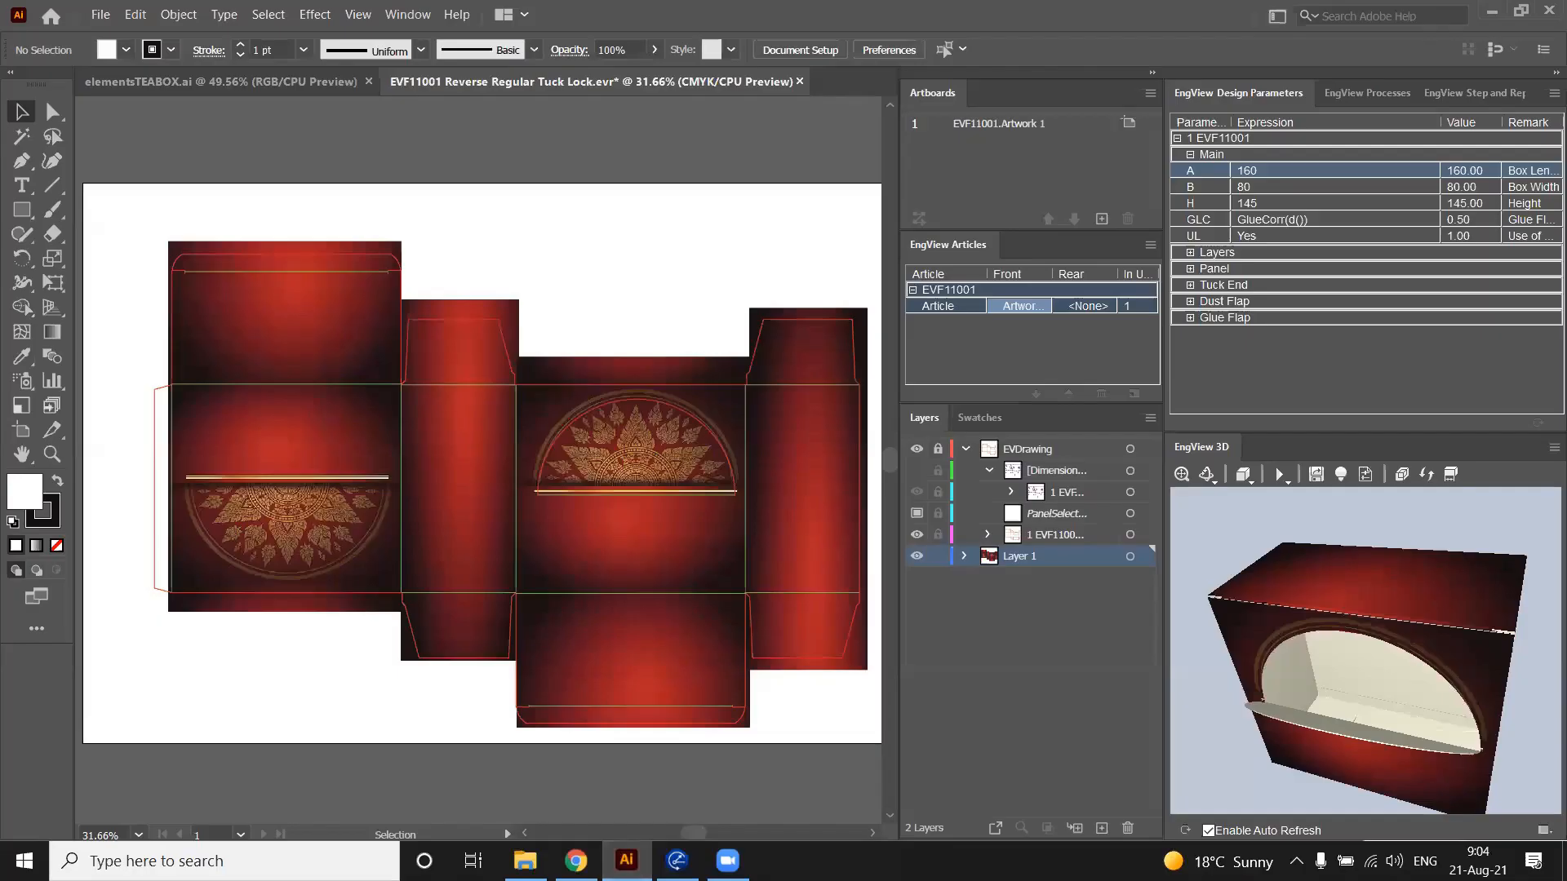
mouse_move(1294, 528)
left_mouse_down()
mouse_move(1211, 519)
mouse_move(1264, 527)
left_mouse_up()
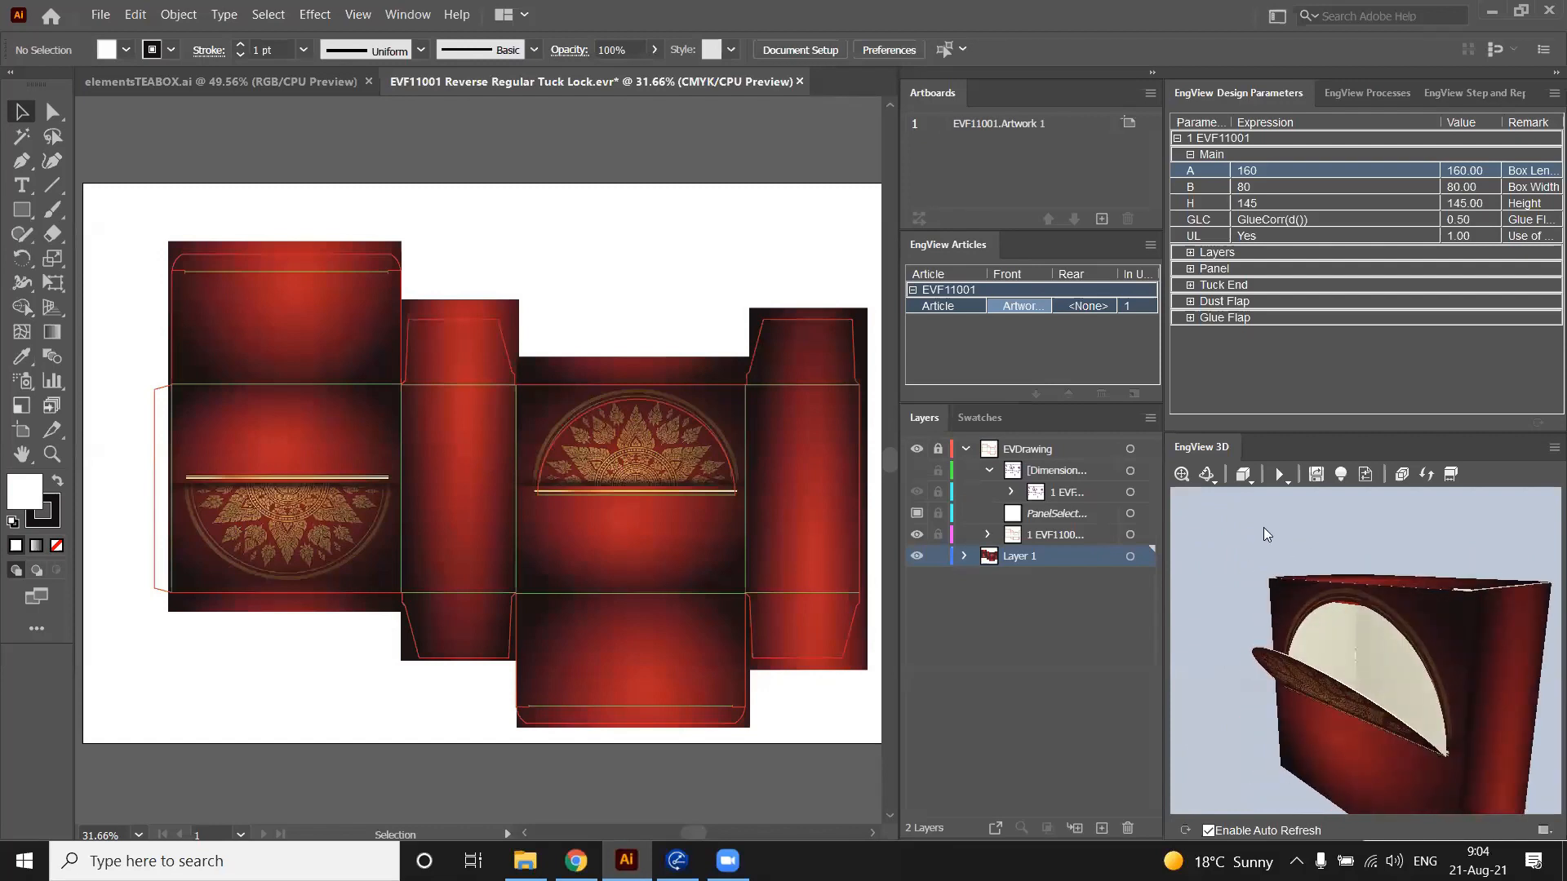
left_click_drag(1224, 545, 1261, 544)
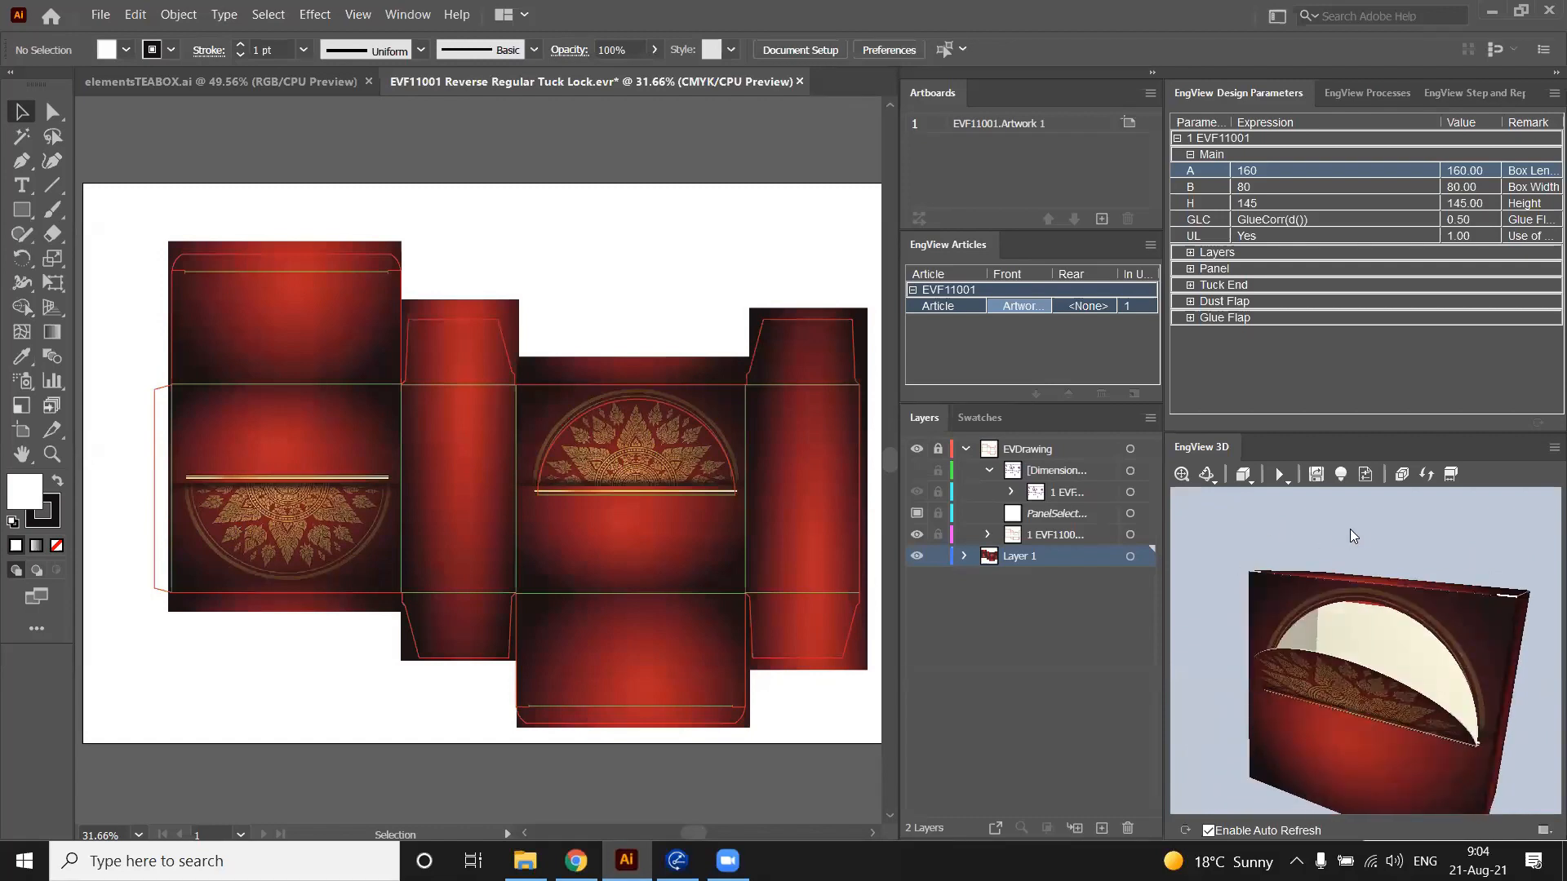
mouse_move(1236, 537)
left_mouse_down()
mouse_move(1319, 535)
mouse_move(1247, 546)
left_mouse_up()
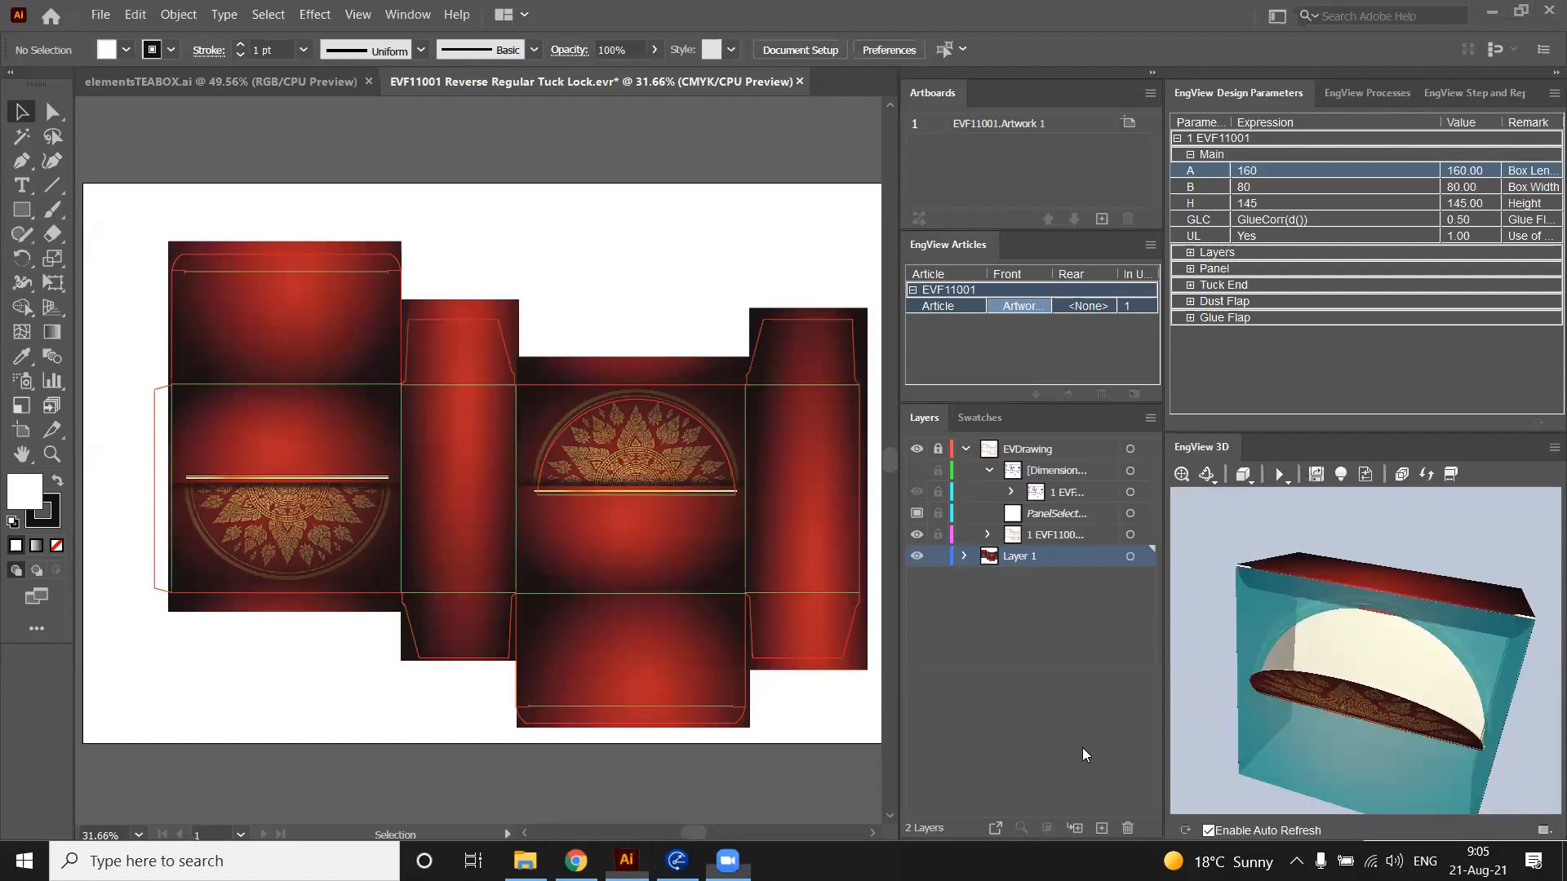
Add a new layer named Foil above Layer 1
left_click(1101, 828)
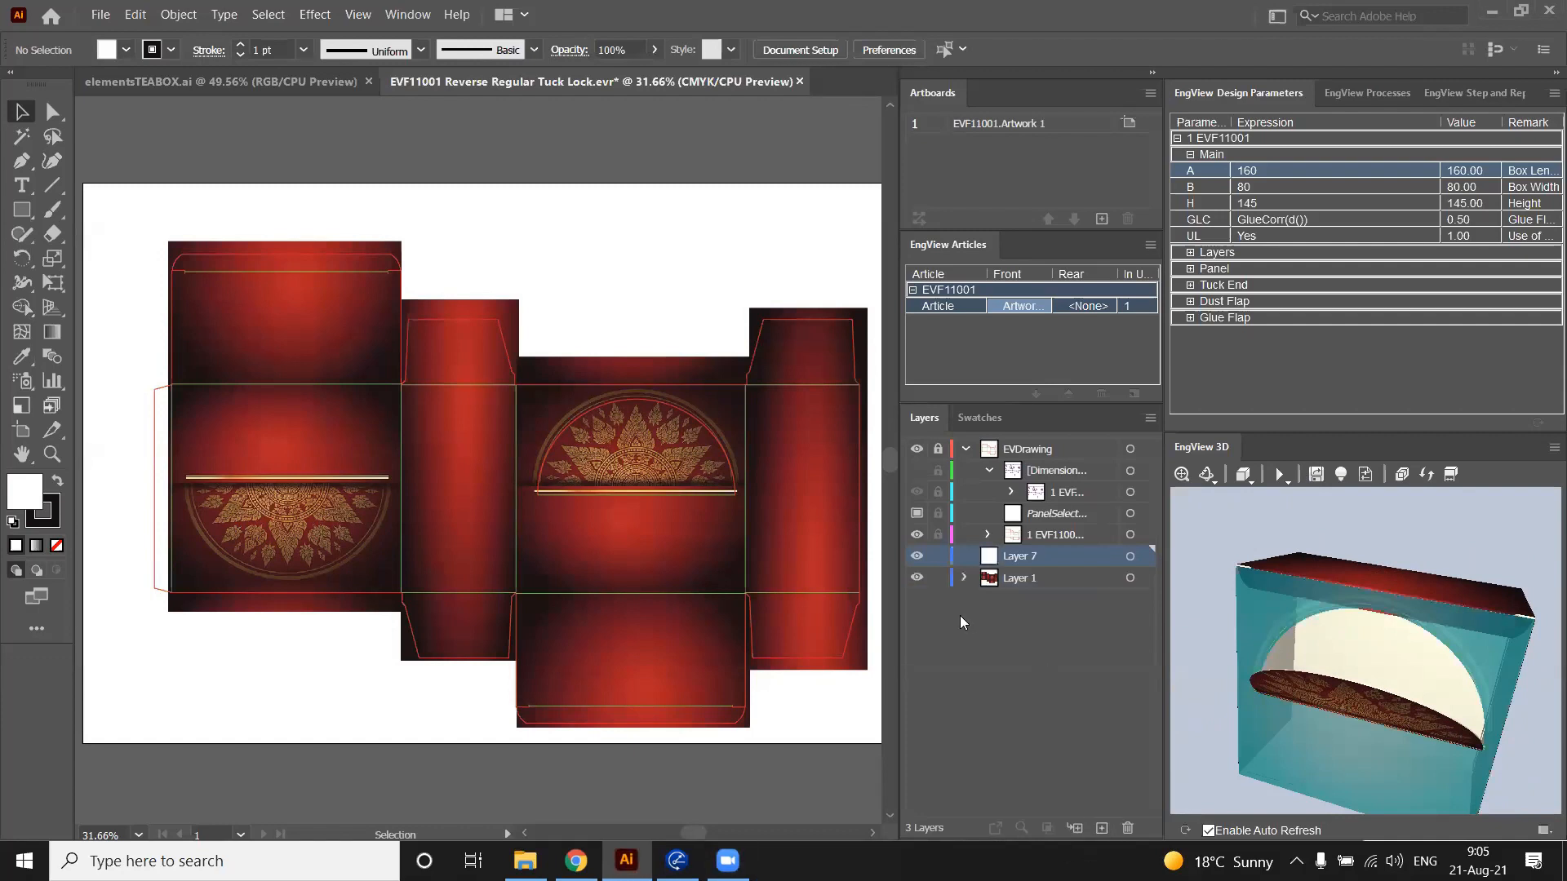
double_click(1035, 556)
type("Foil")
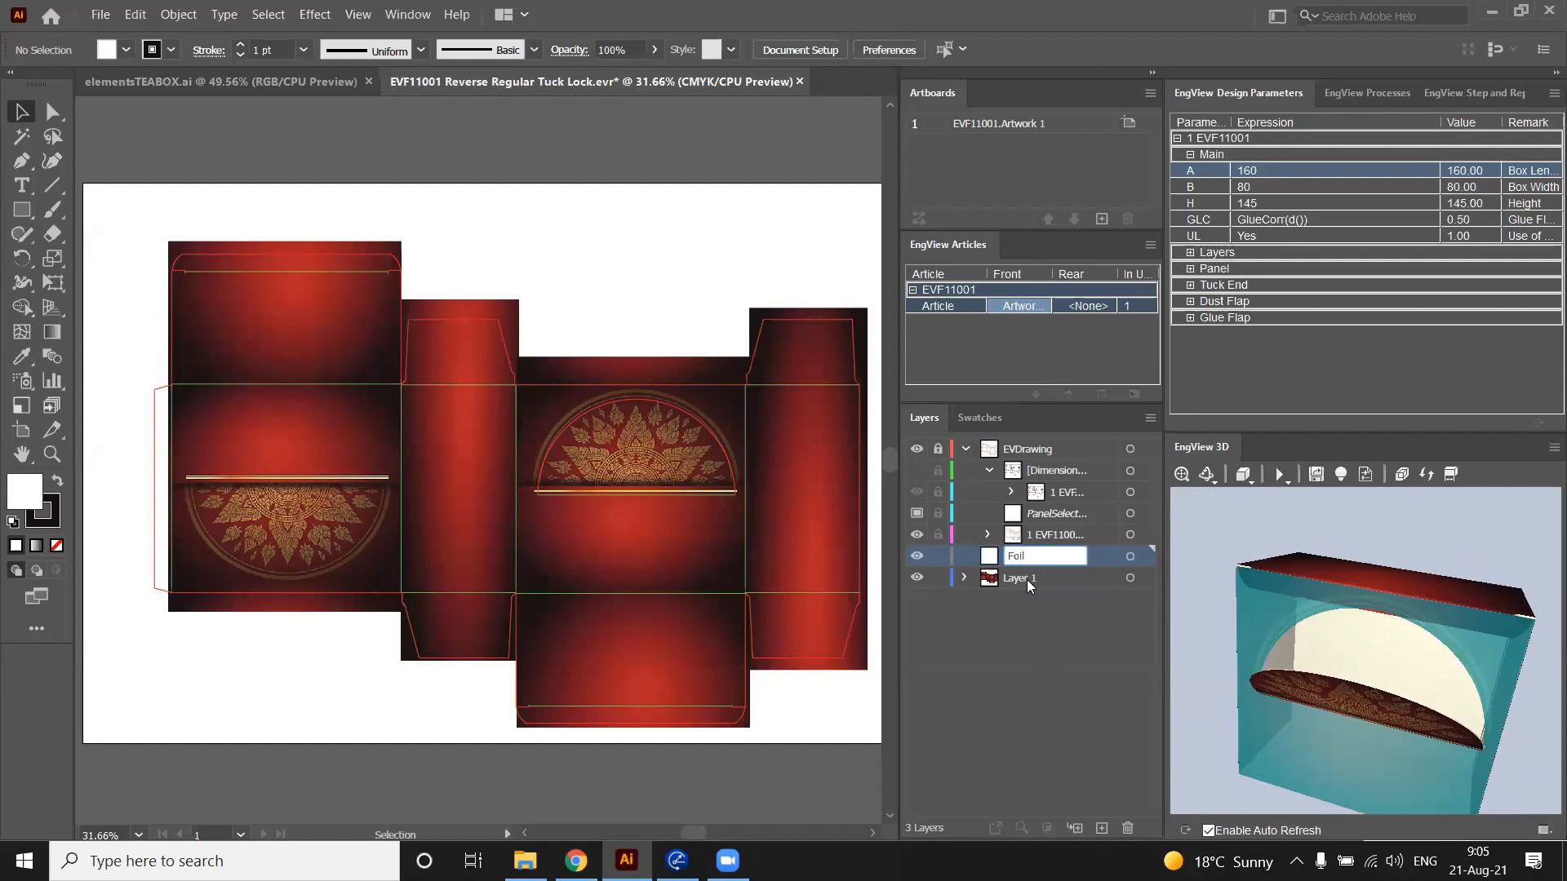
left_click(1026, 640)
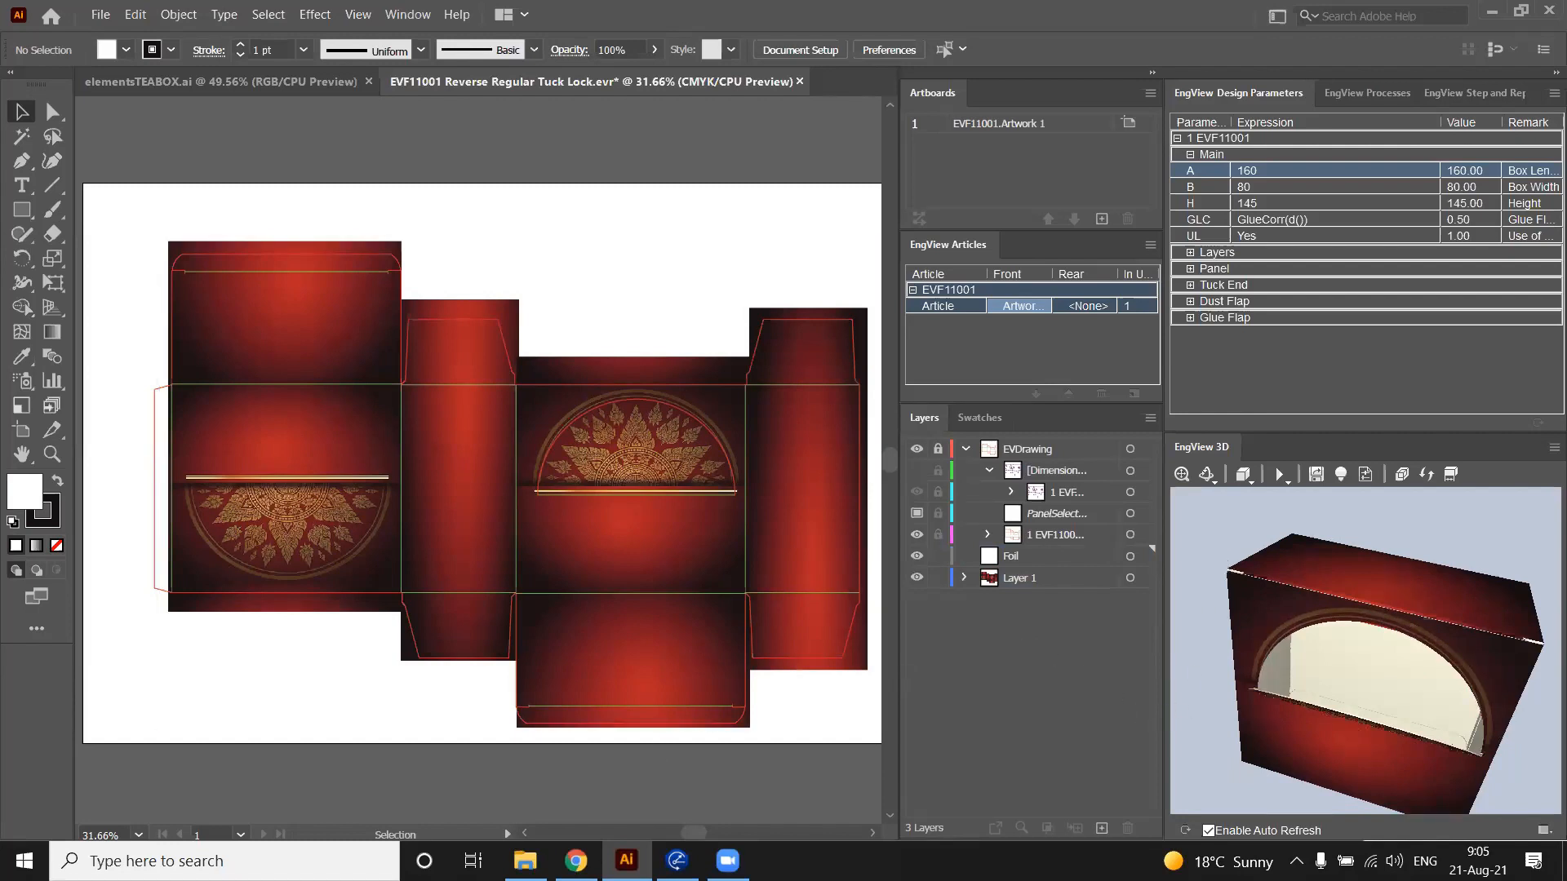
Reopen the design in EngView Package & Display Designer and display the artwork images on its 2D drawing
left_click(678, 861)
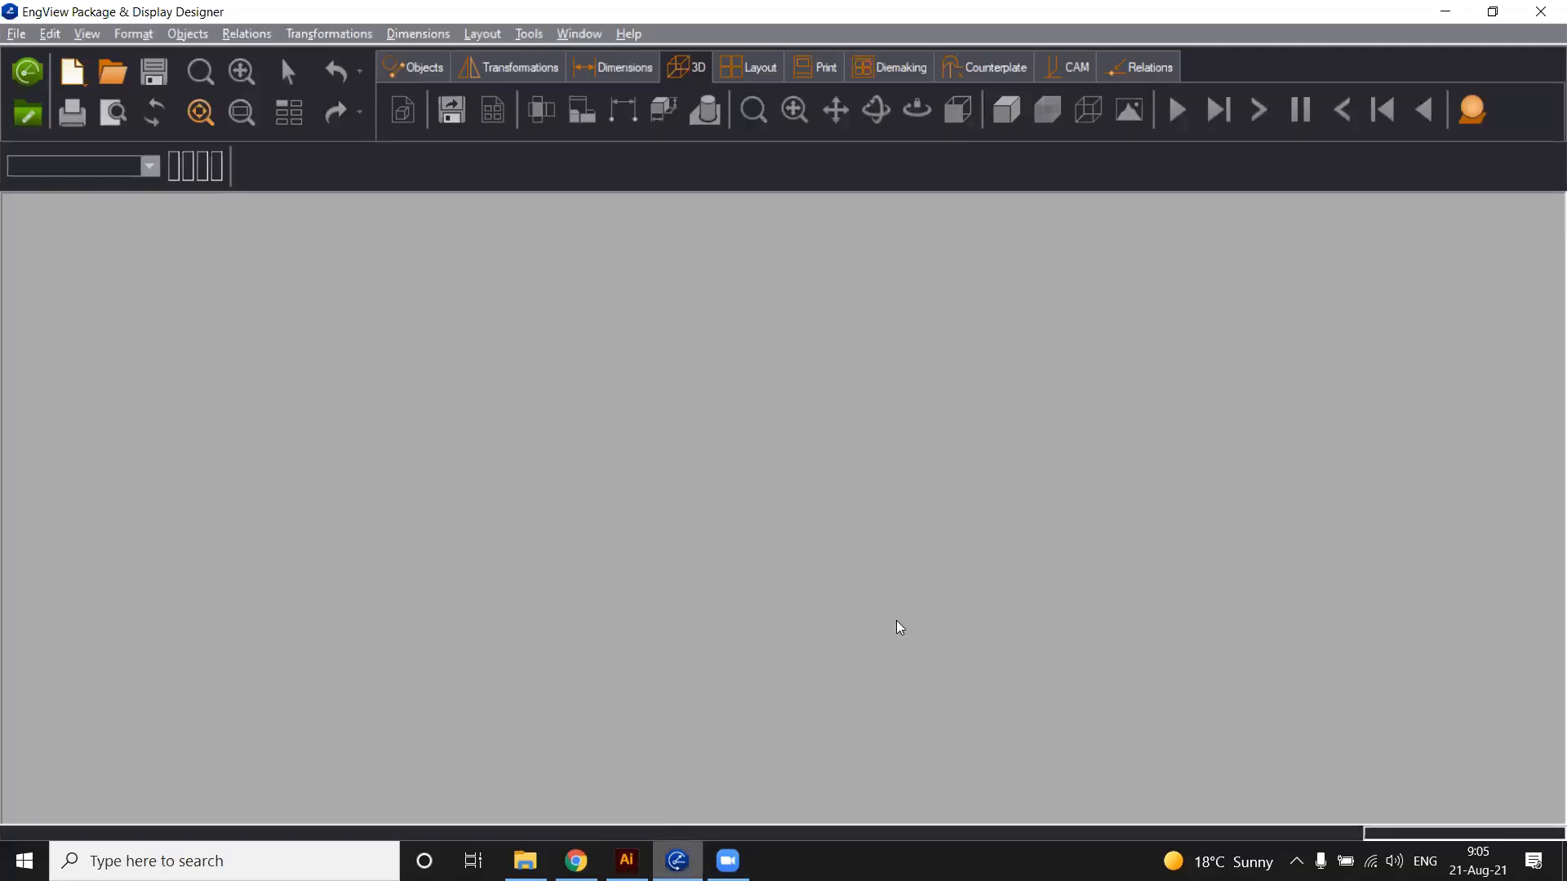
left_click(626, 861)
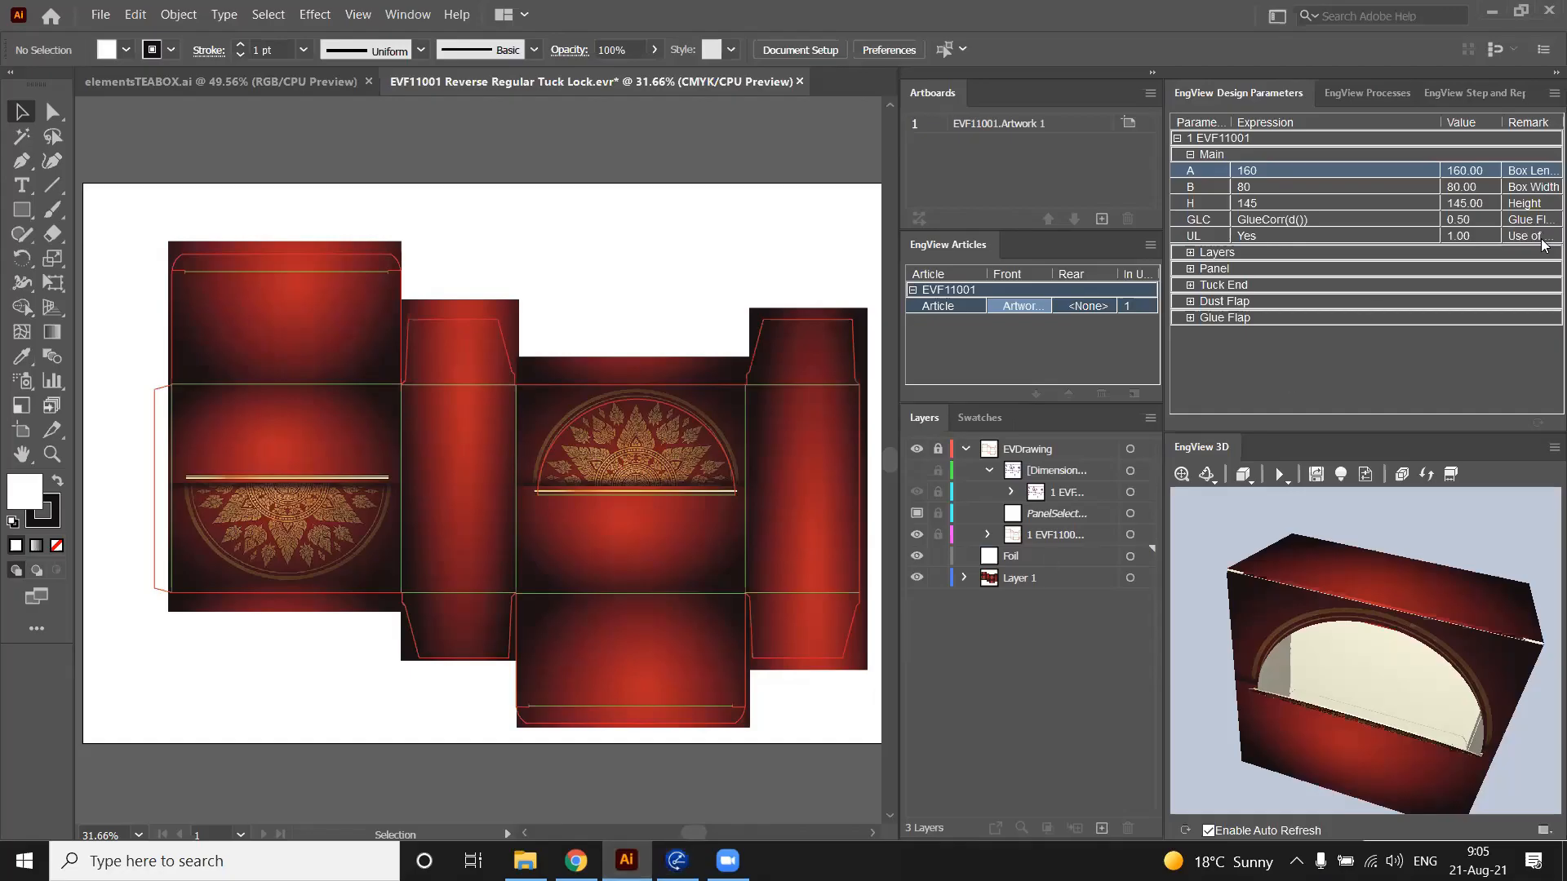
left_click(1553, 447)
left_click(1457, 451)
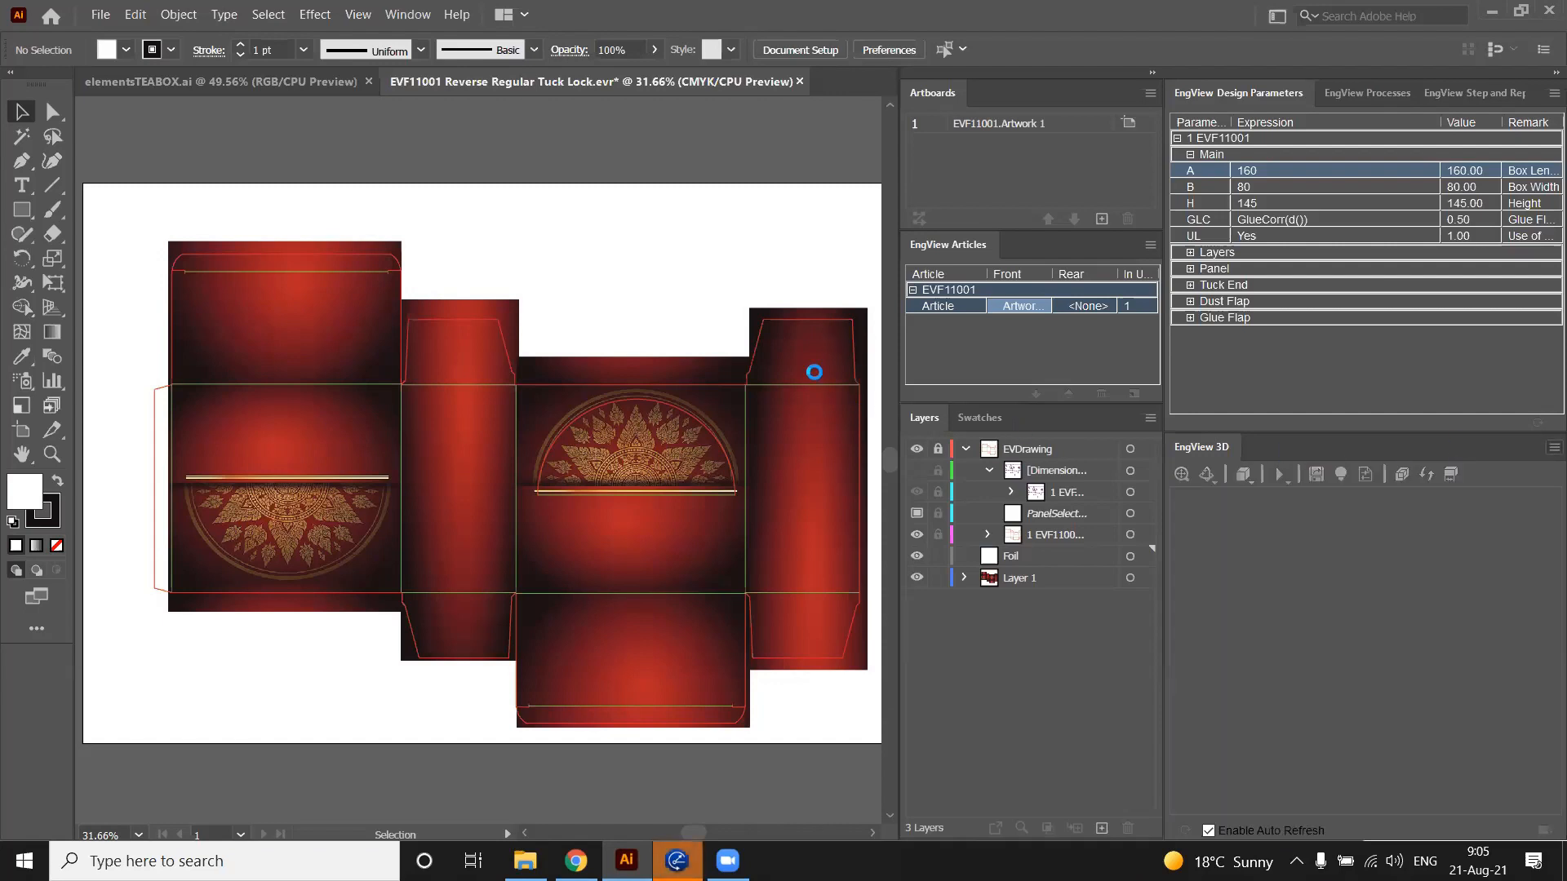
right_click(767, 381)
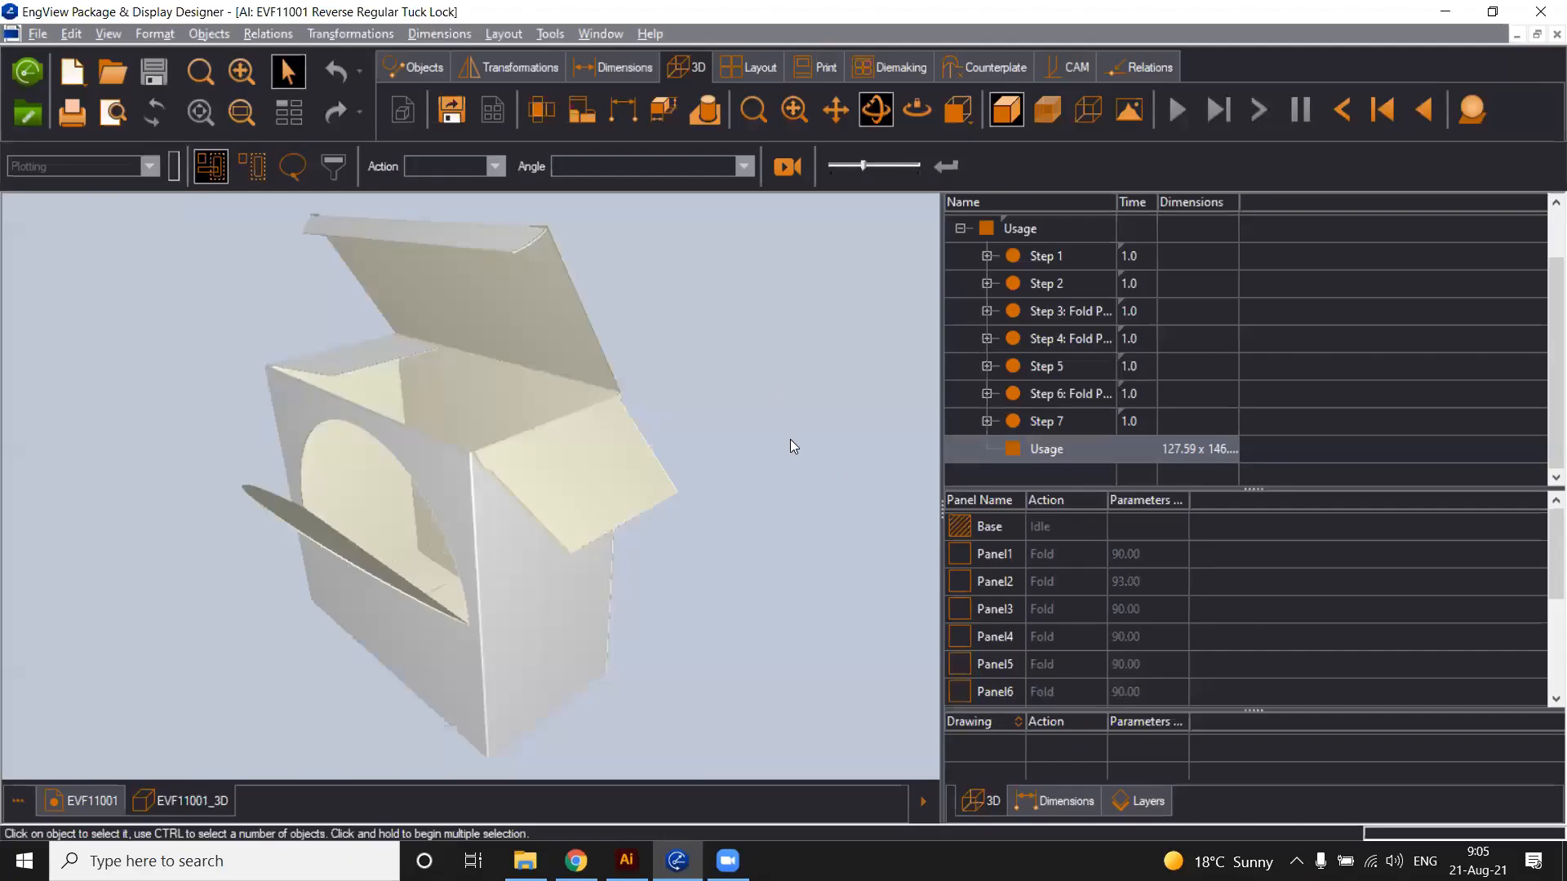
left_click(854, 705)
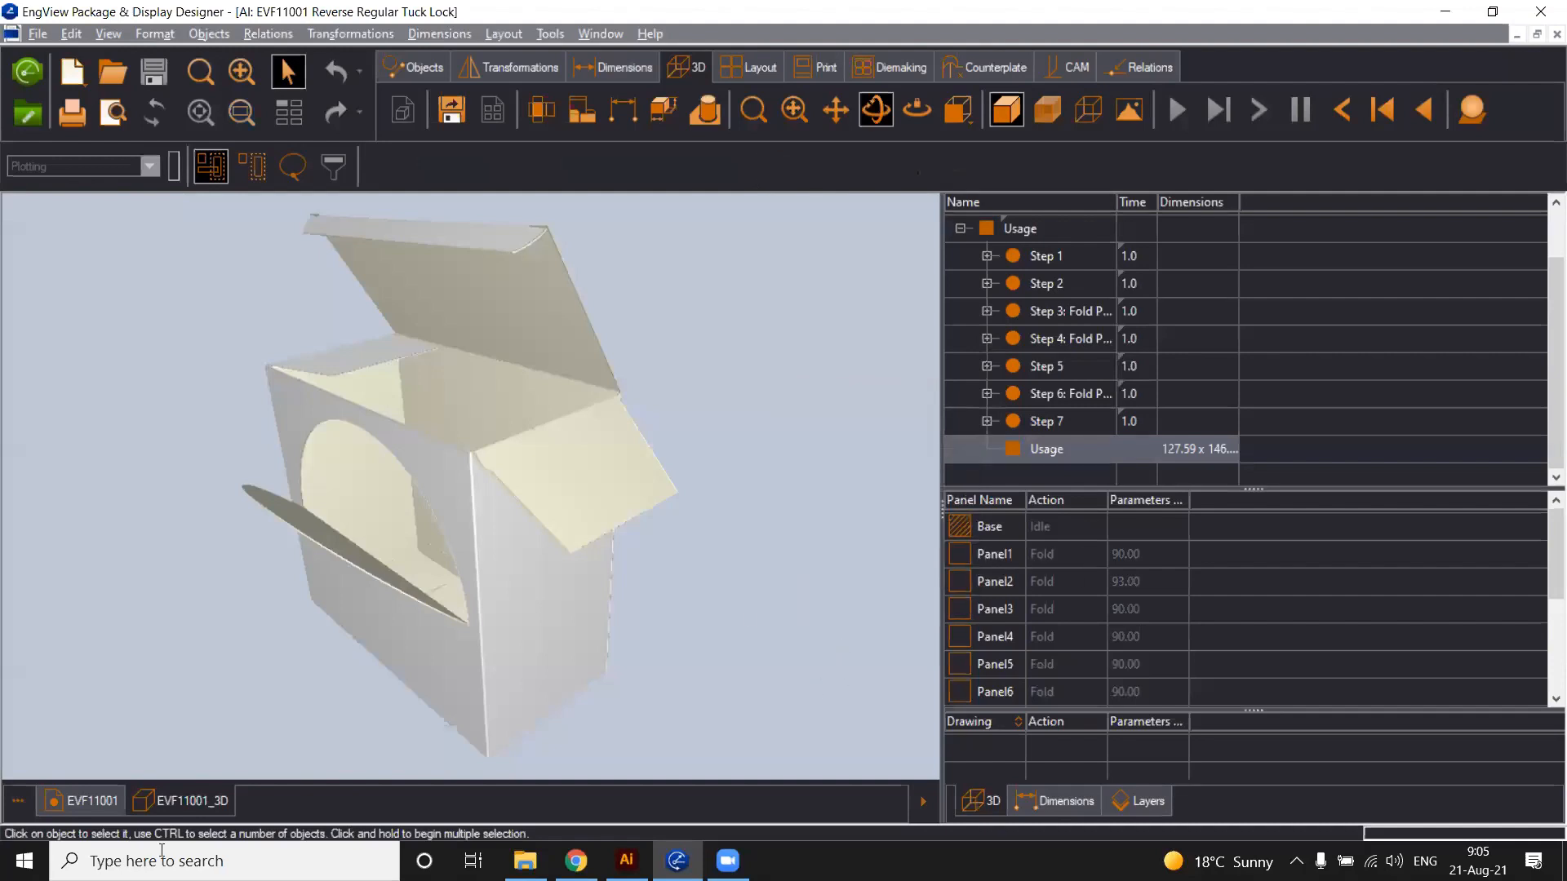
left_click(82, 801)
right_click(859, 677)
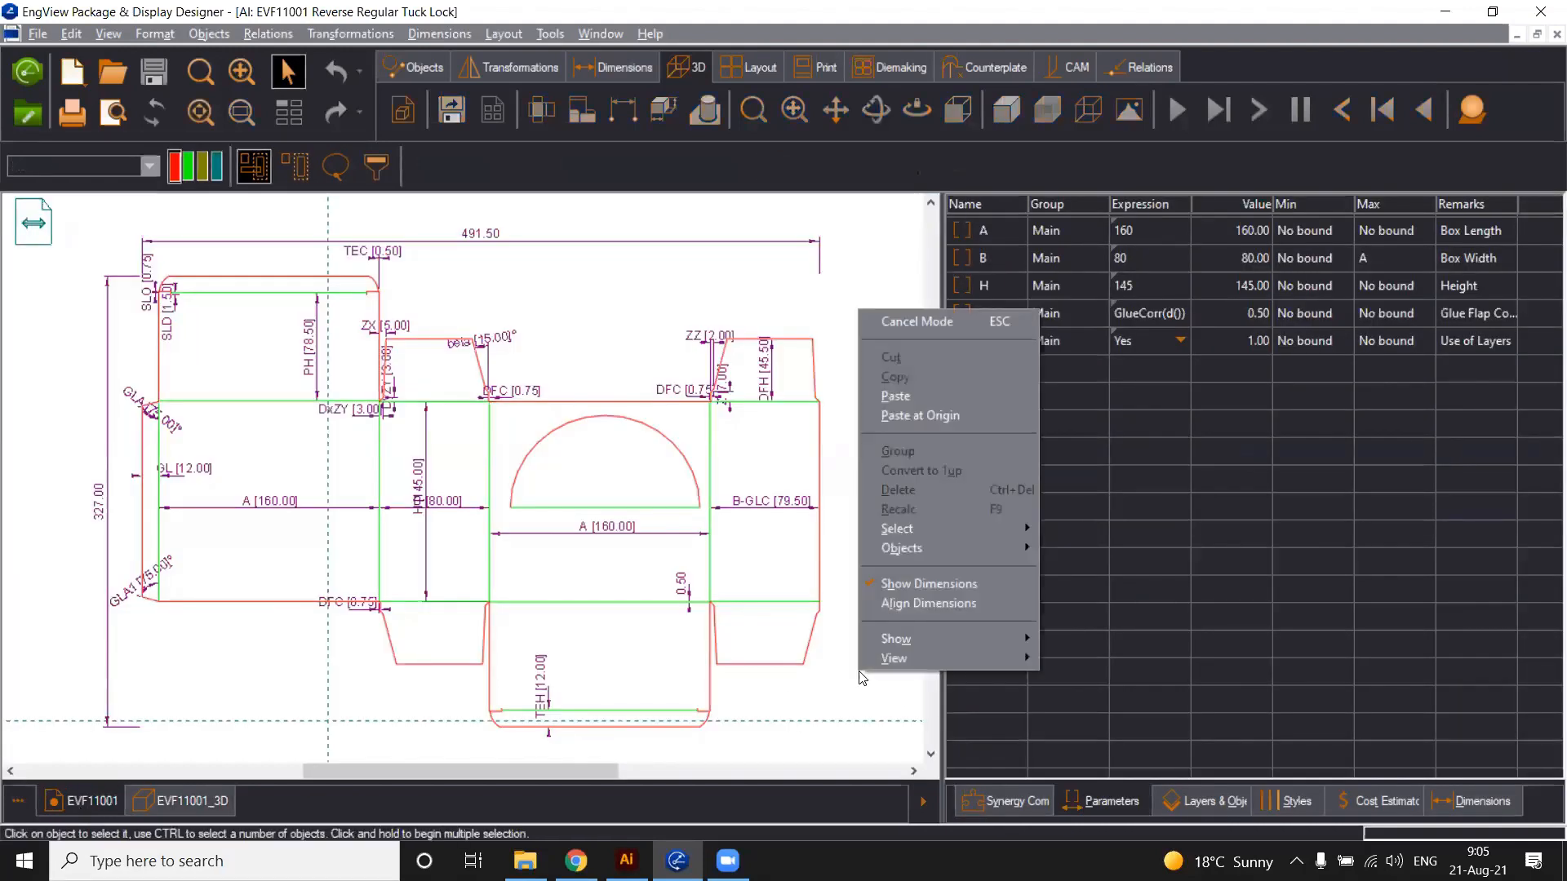
mouse_move(919, 641)
left_click(1076, 565)
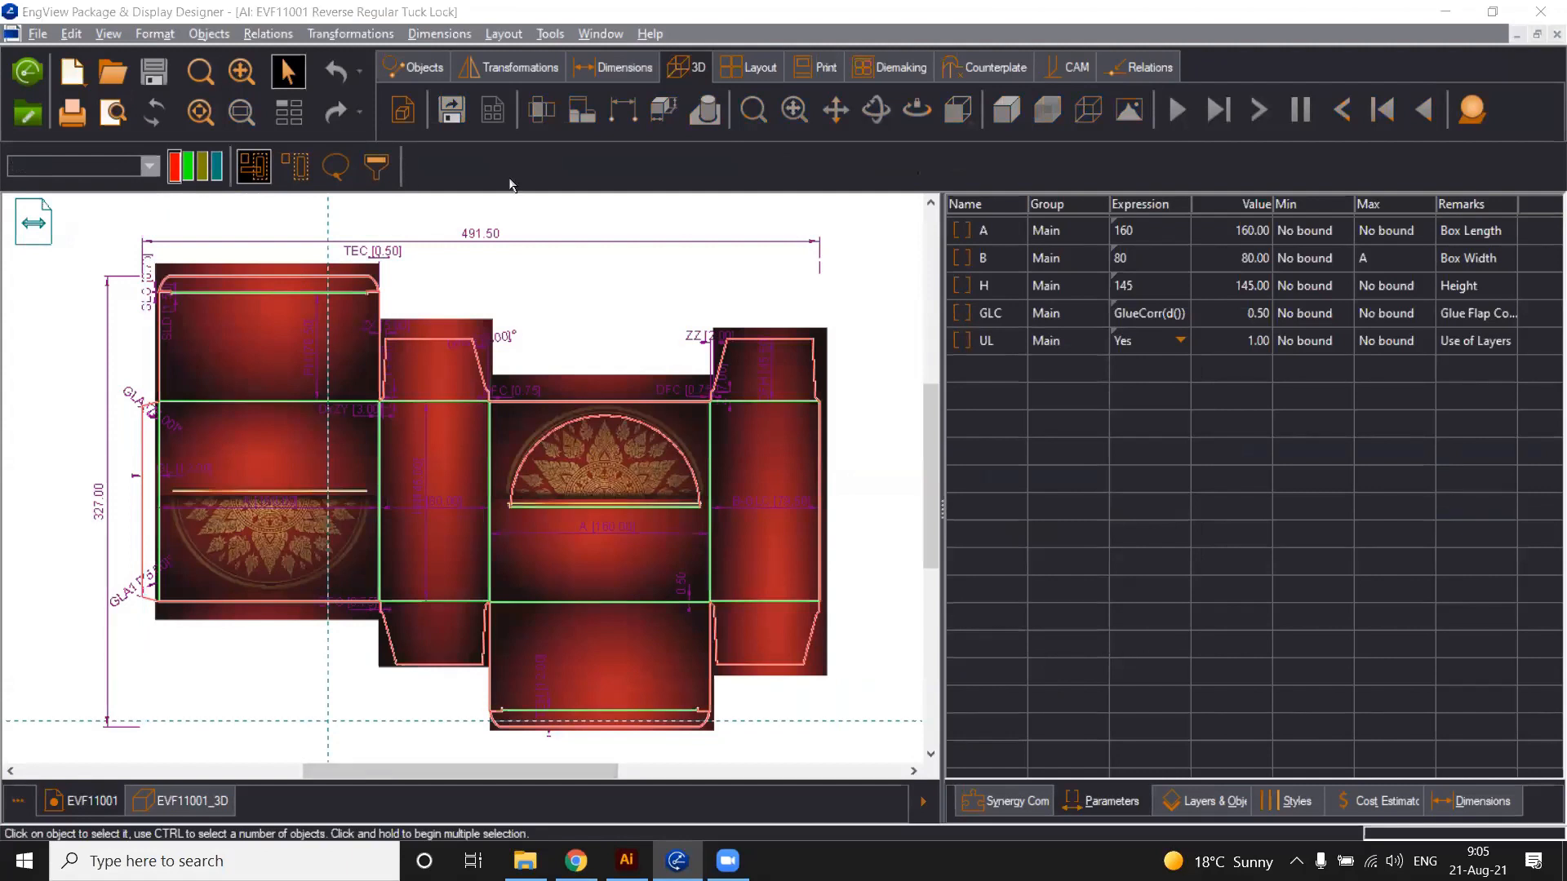
Show the artwork images on the 3D box, inspect it, and close the design to return to Illustrator
left_click(184, 801)
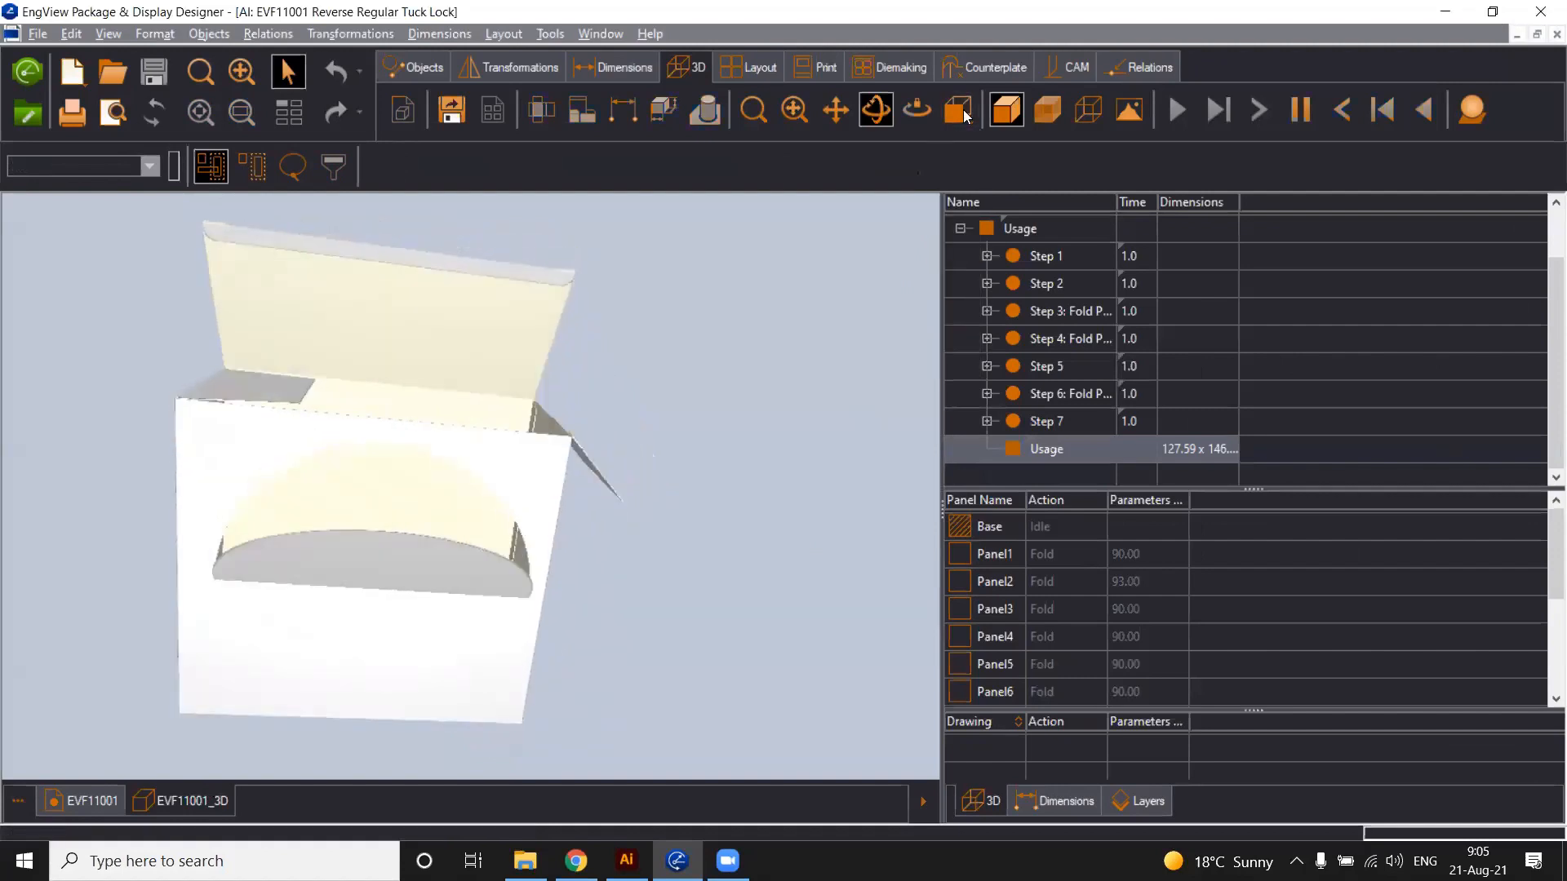
left_click(1129, 111)
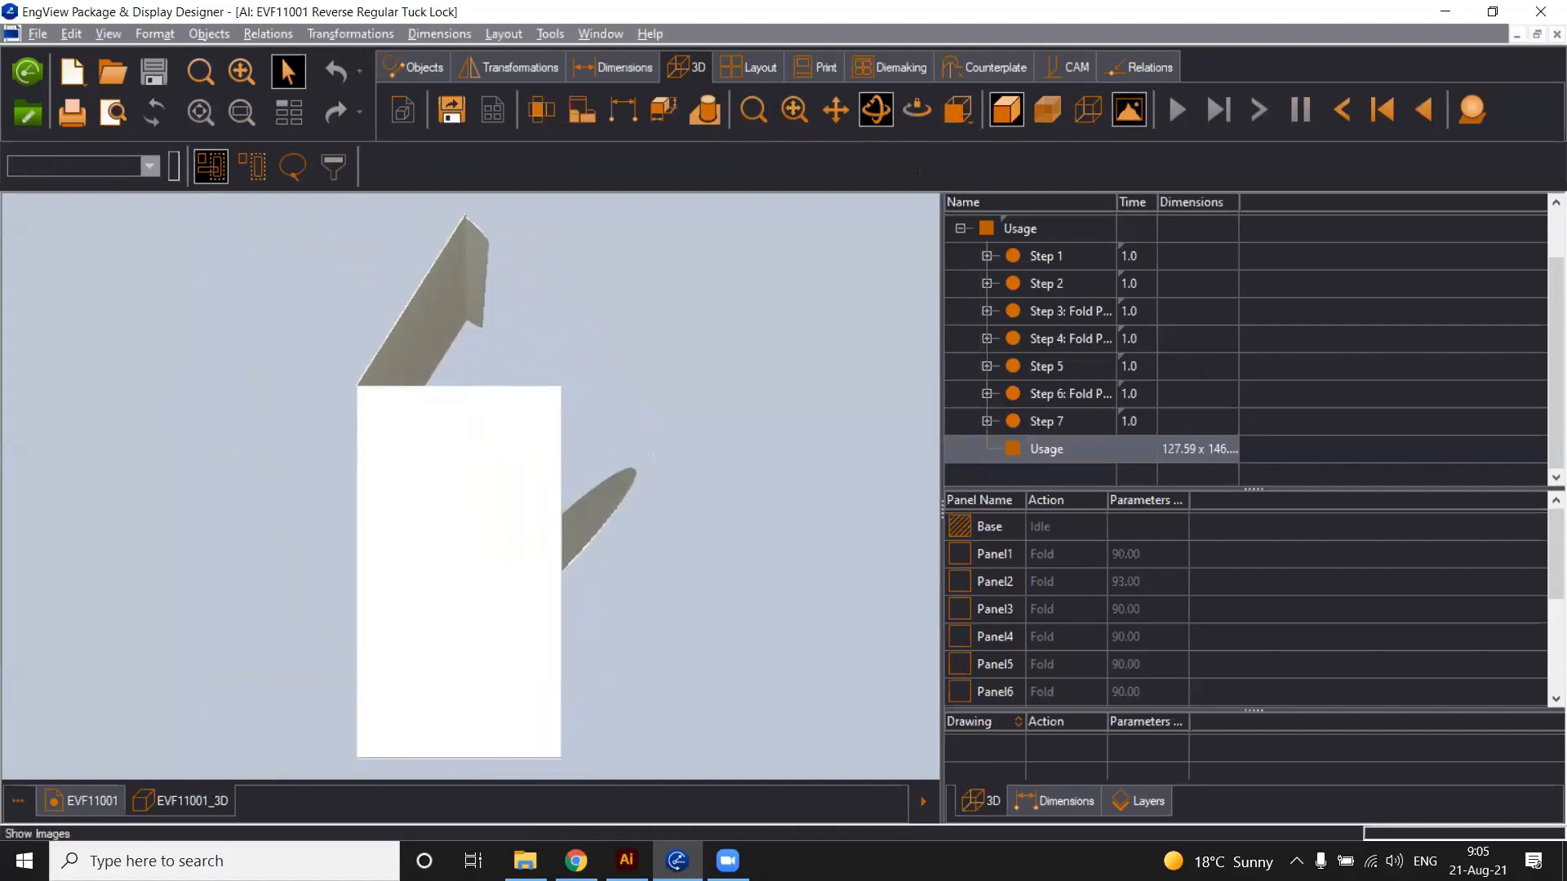
left_click_drag(856, 462, 608, 555)
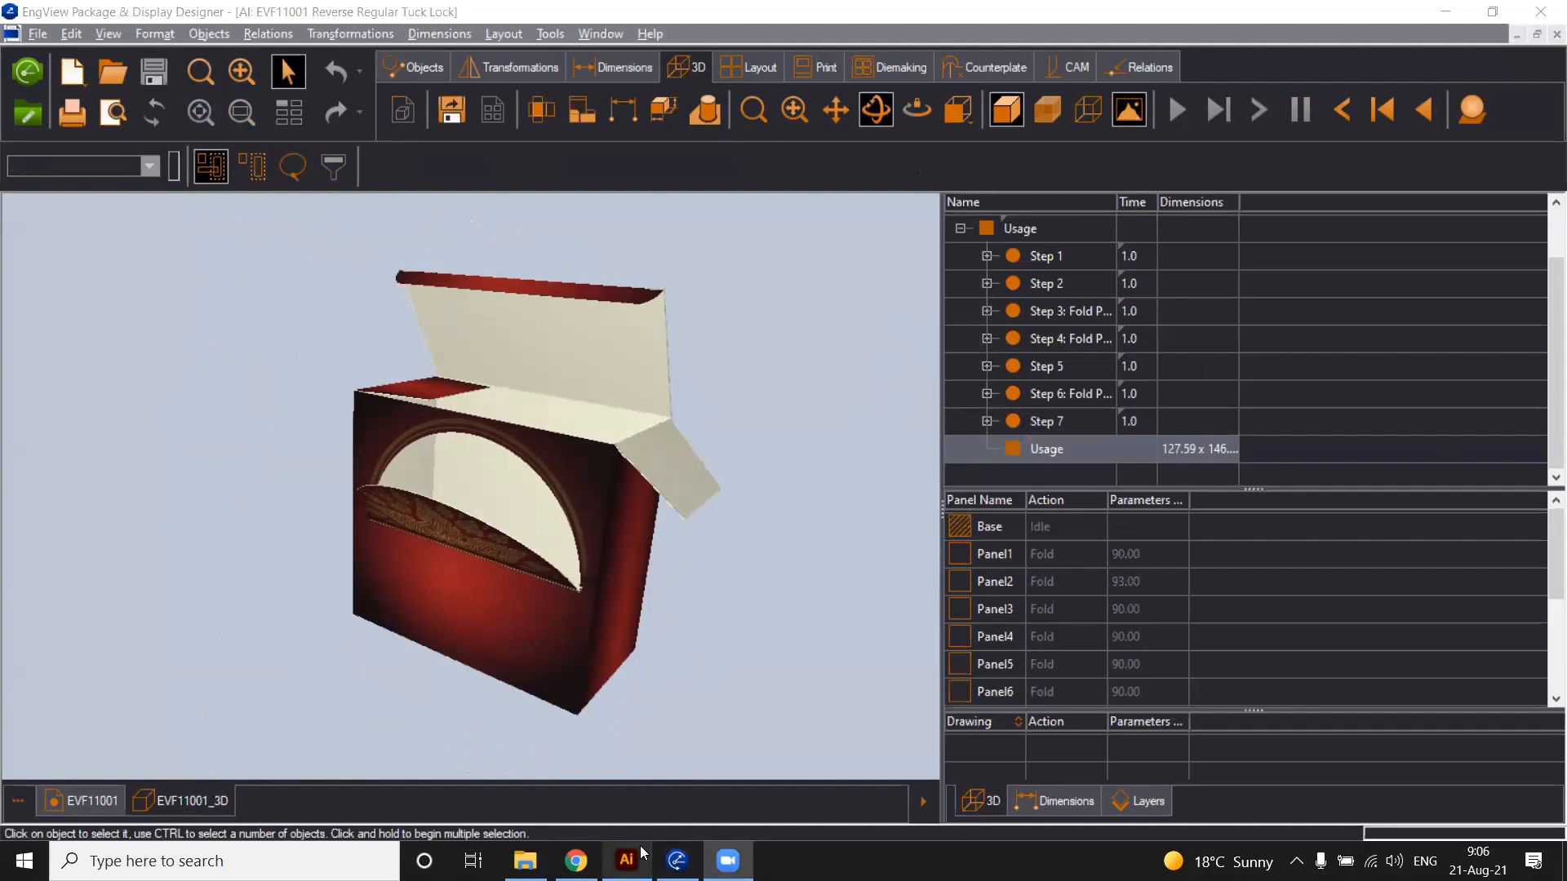
left_click(1554, 35)
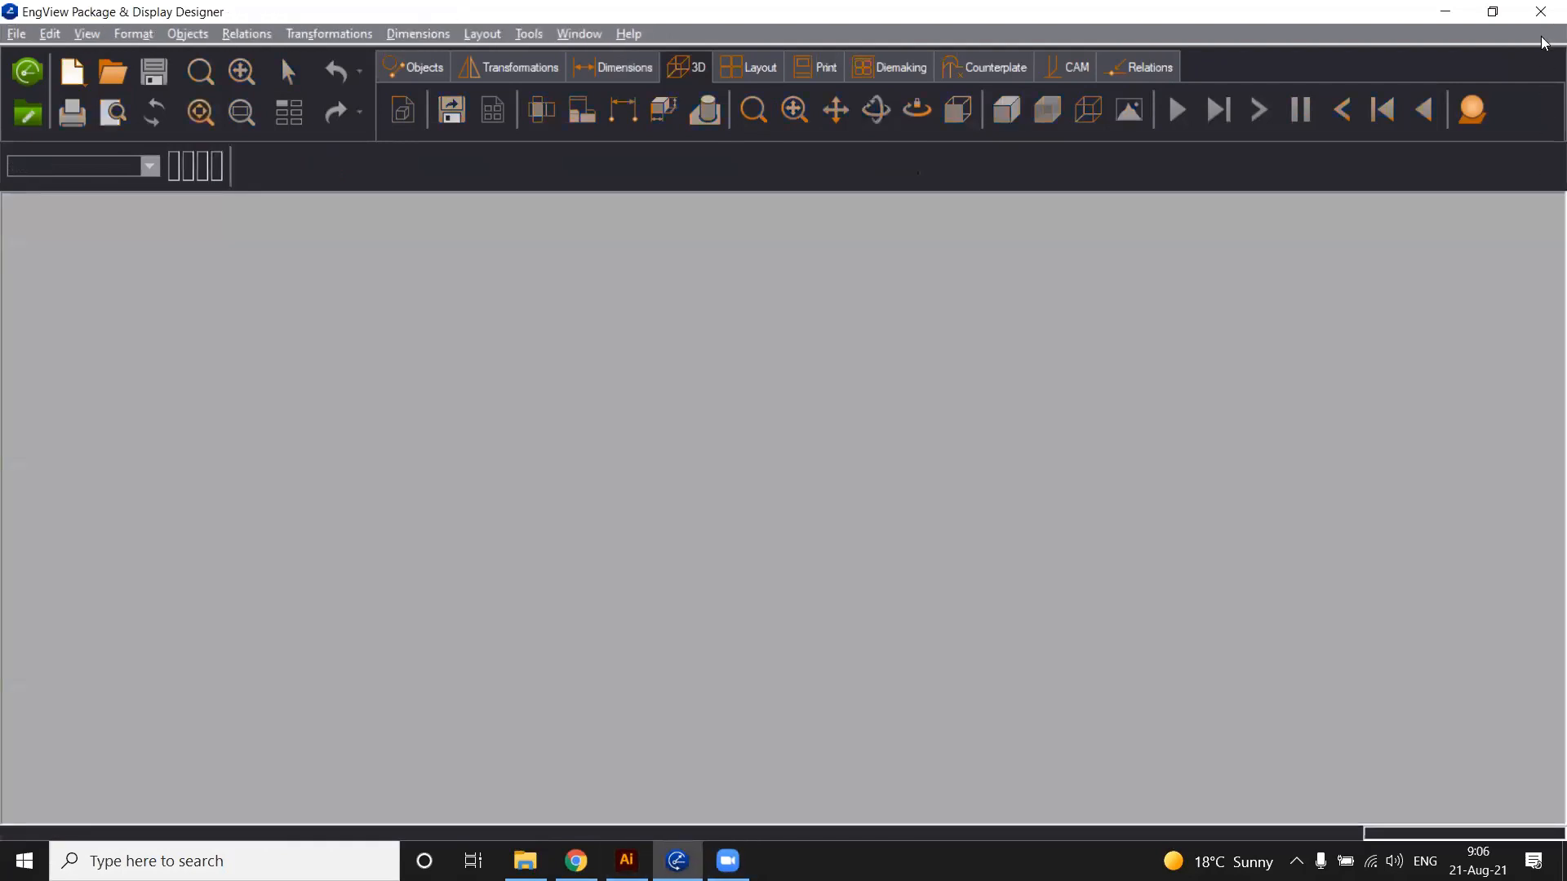
left_click(626, 861)
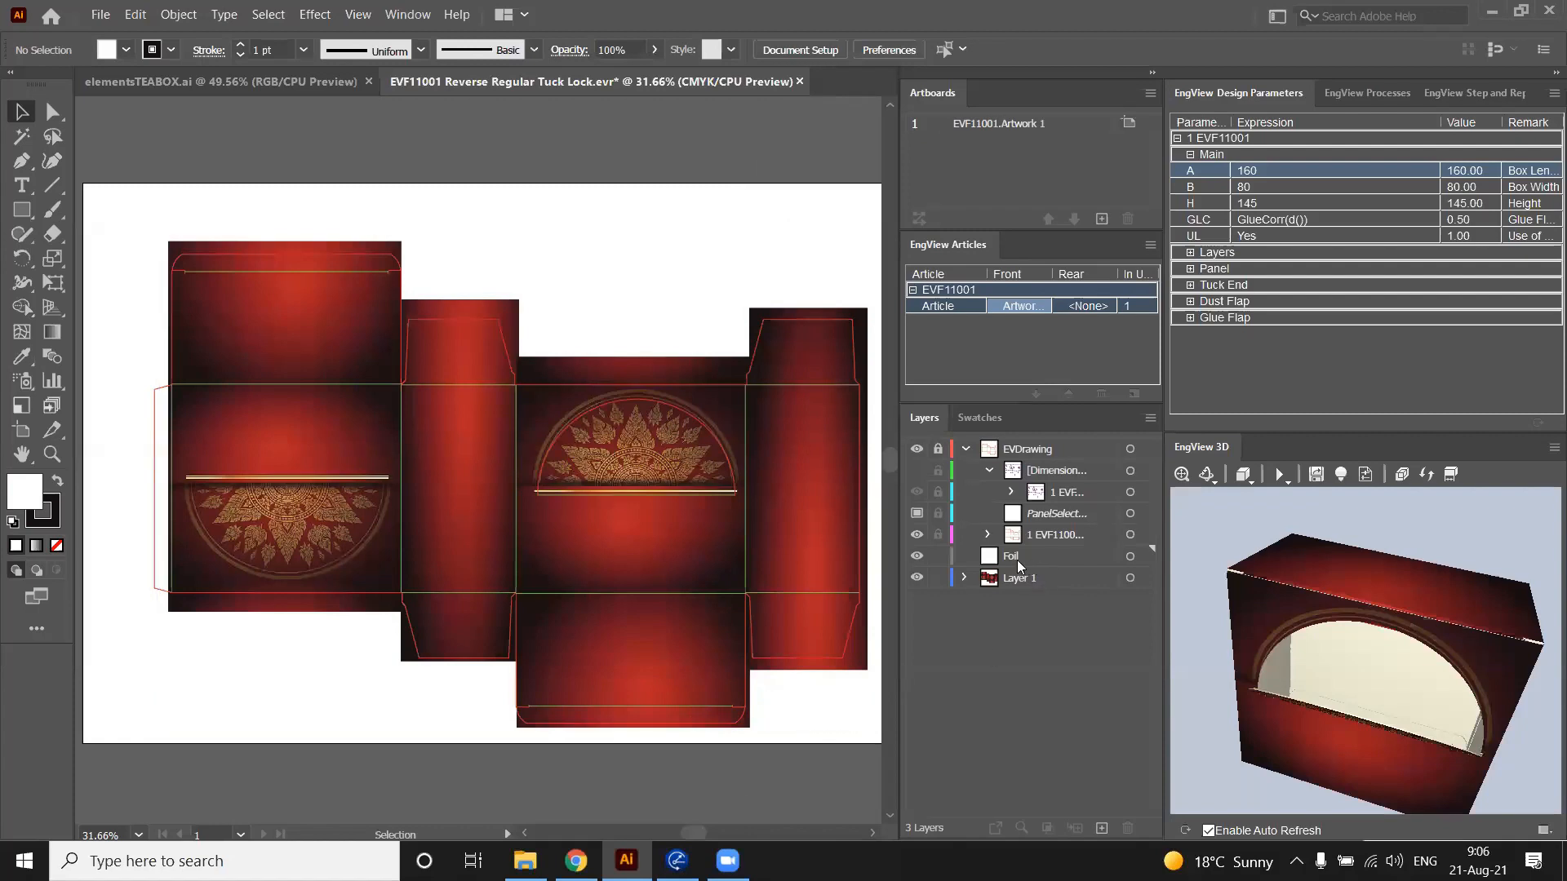
Copy the CEYLON TEA lettering from elementsTEABOX.ai and paste it onto the Foil layer of the EVF11001 design
left_click(295, 81)
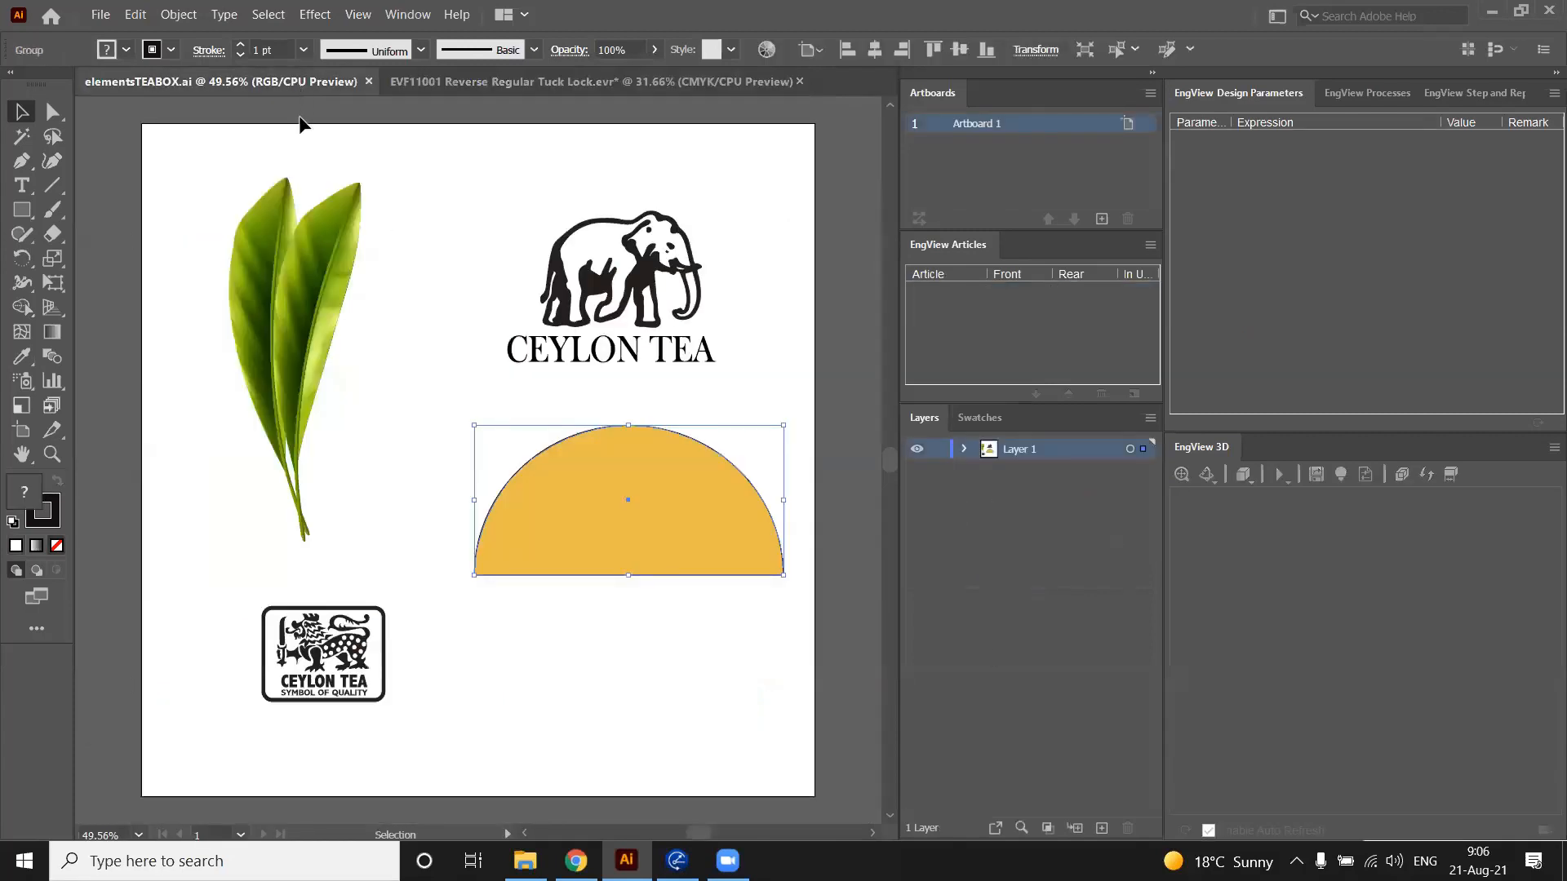
left_click(519, 362)
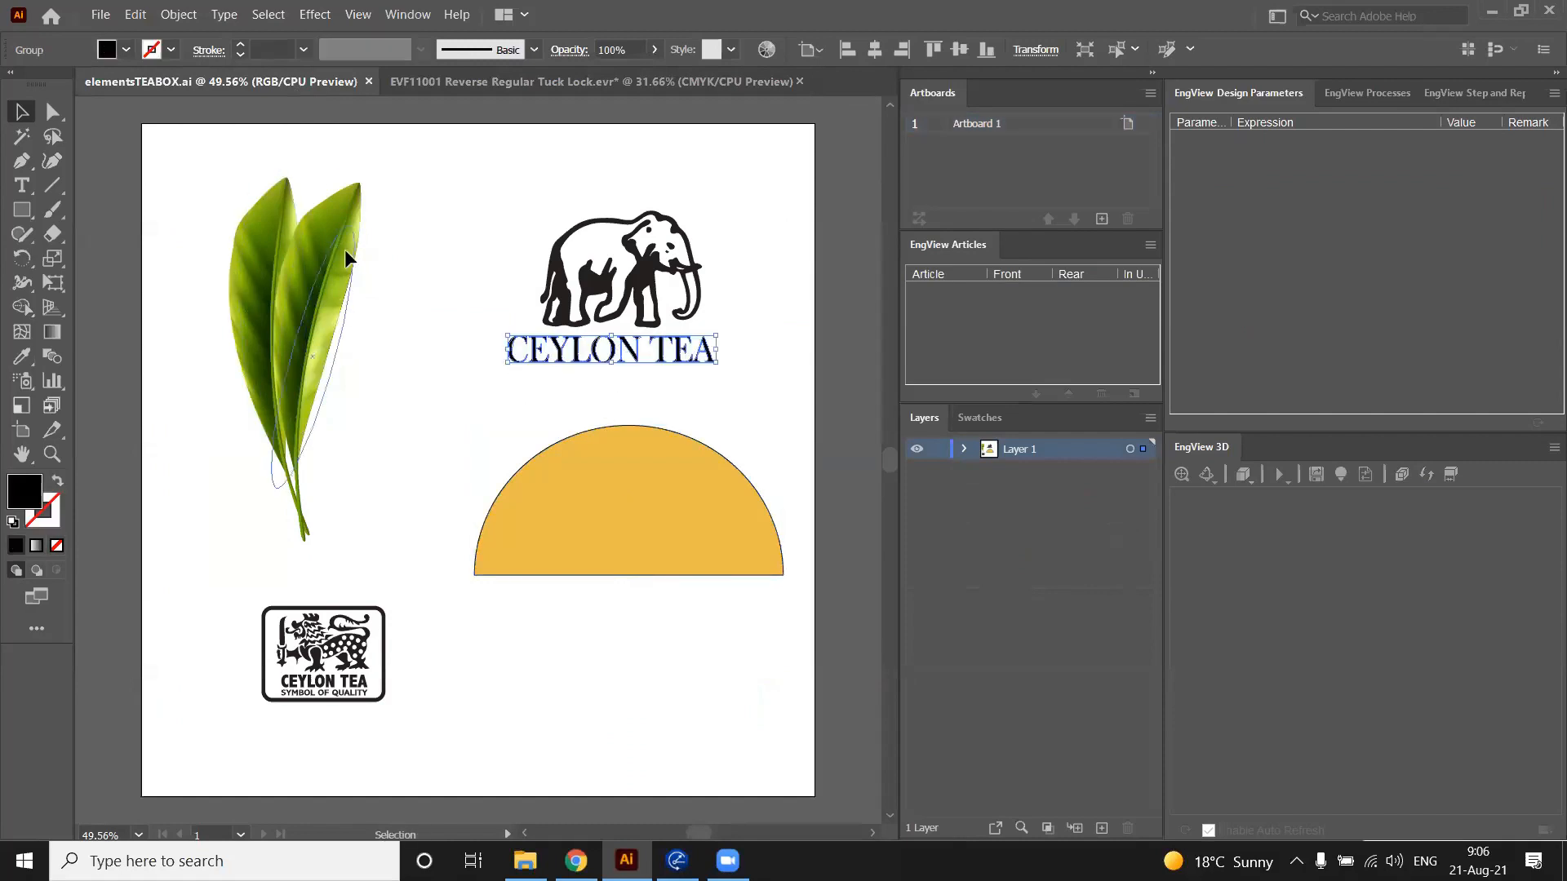
left_click(439, 91)
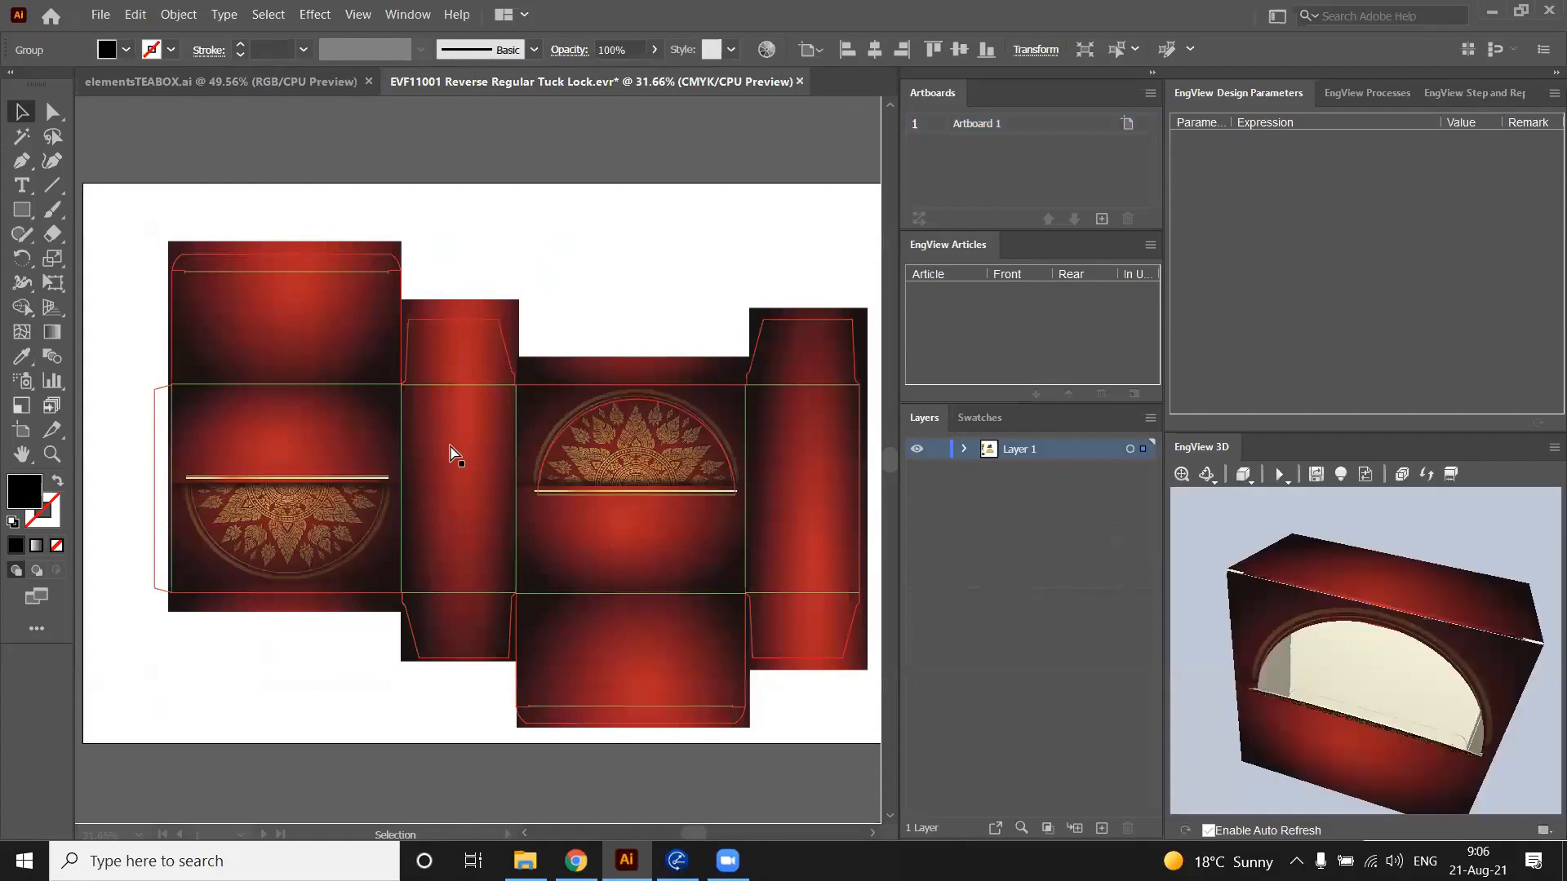
key("ctrl+v")
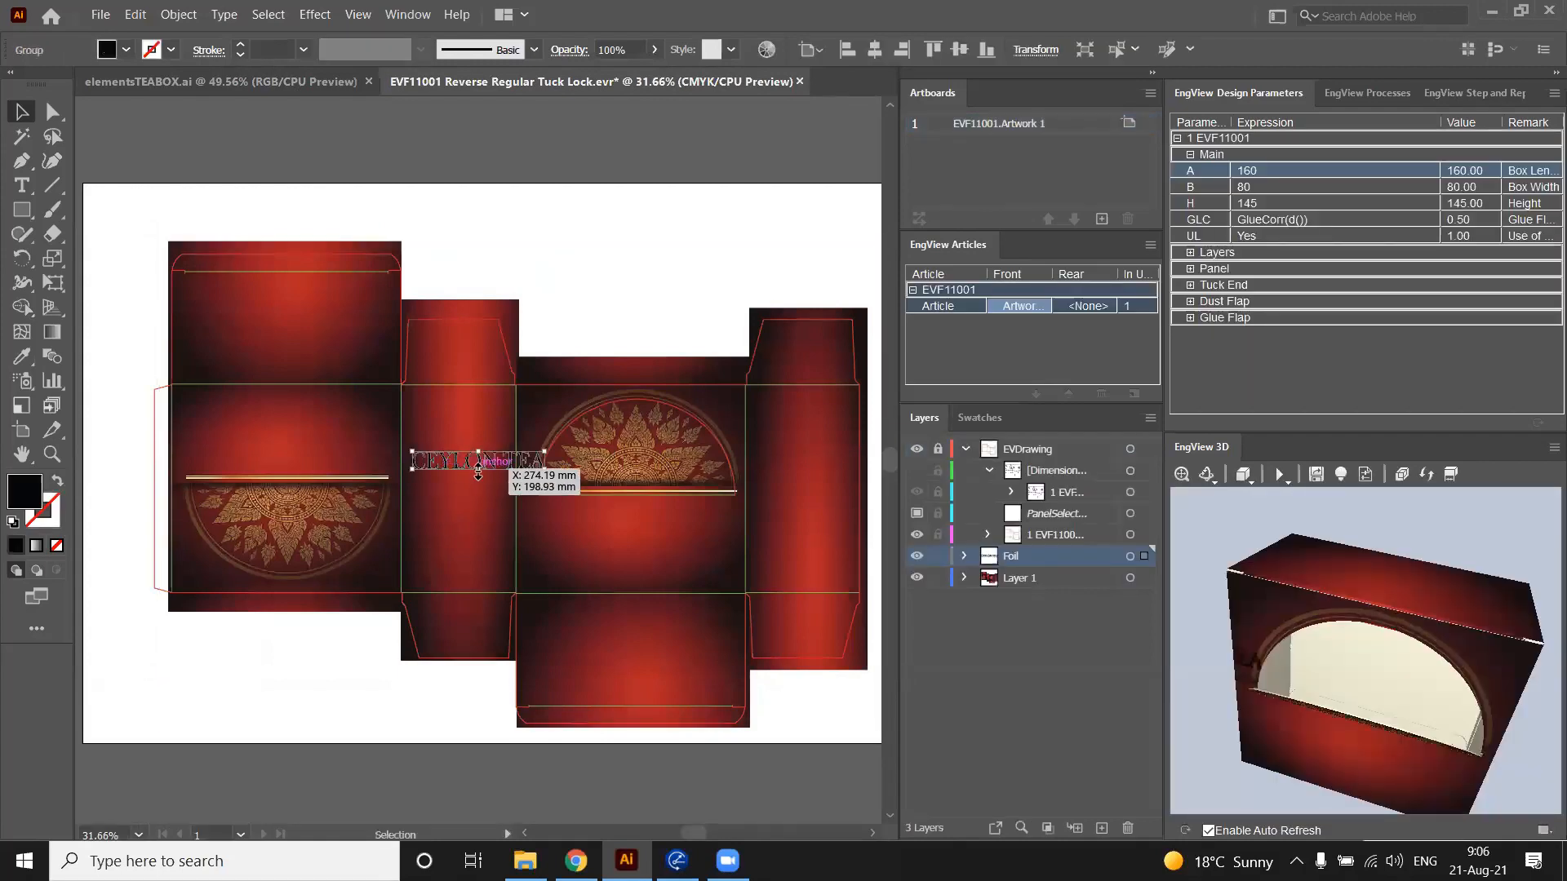
left_click_drag(479, 469, 586, 528)
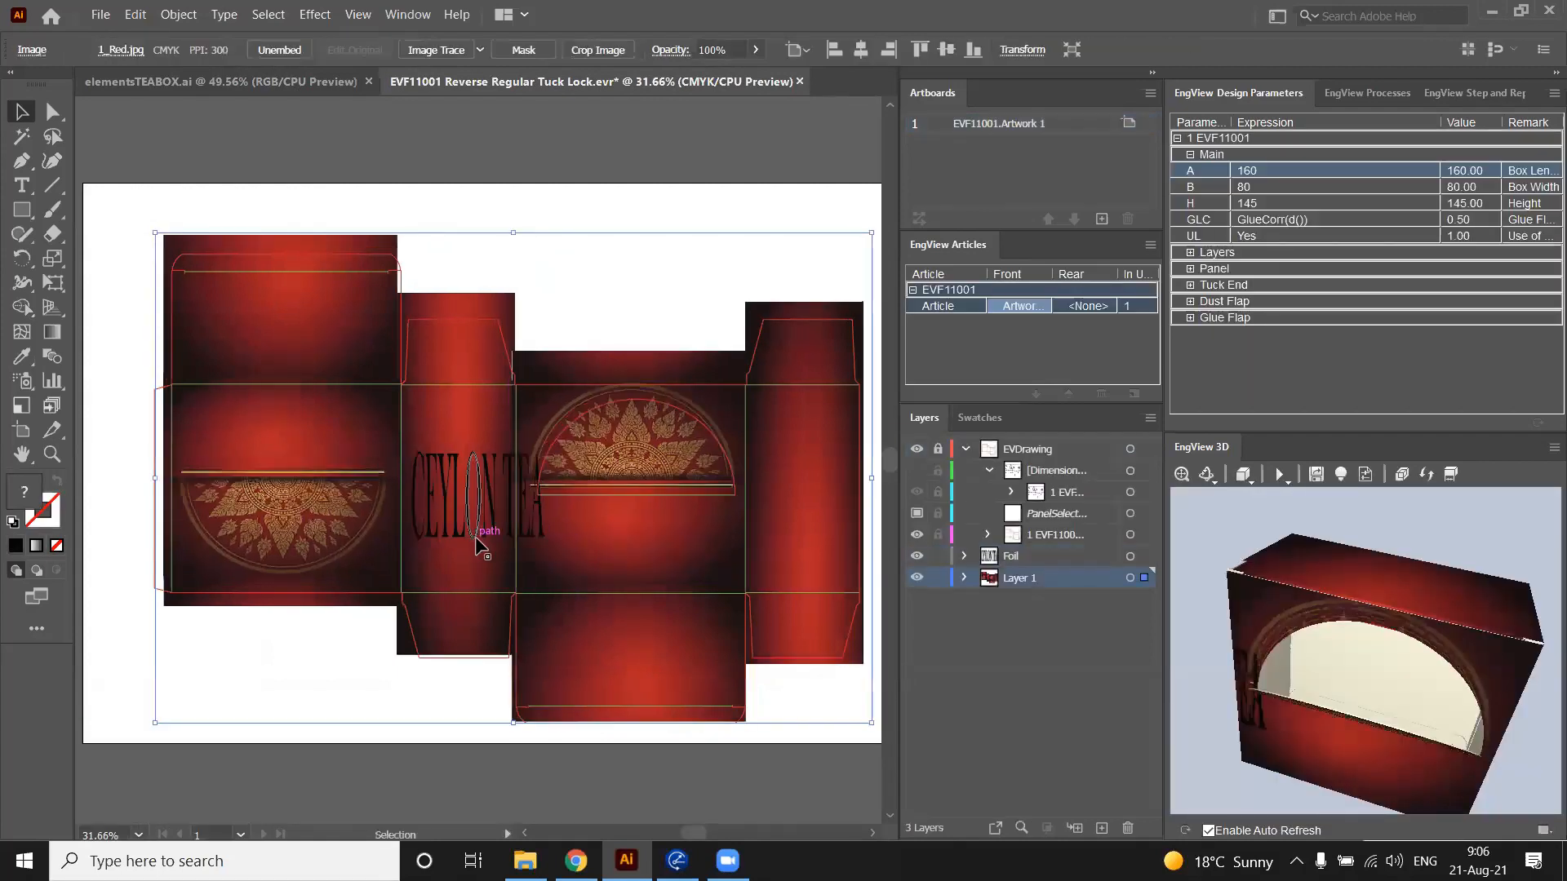
left_click(506, 756)
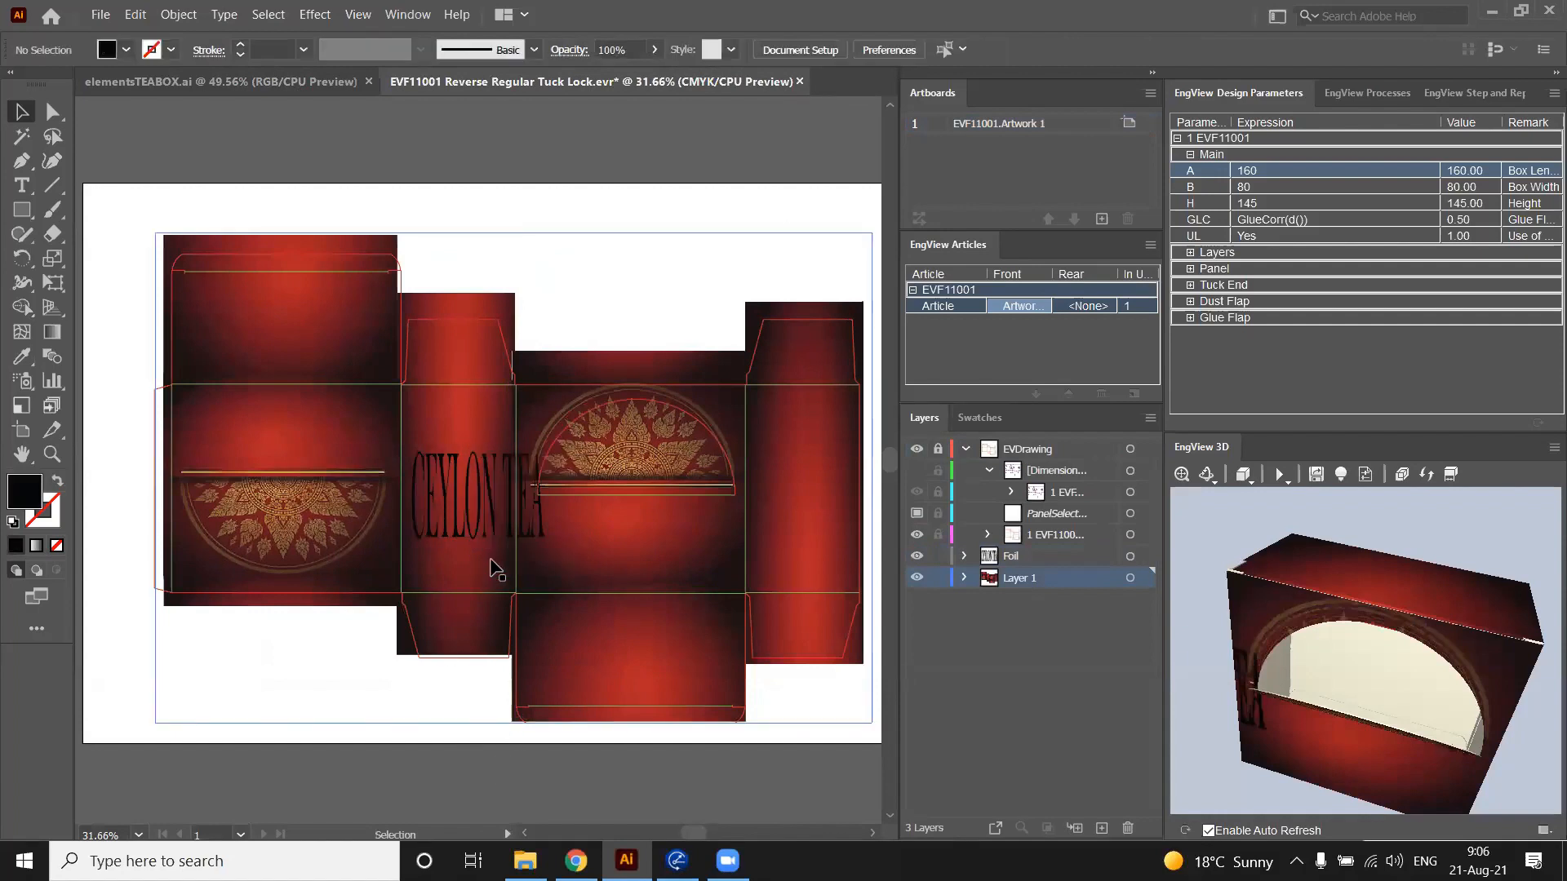
left_click(475, 535)
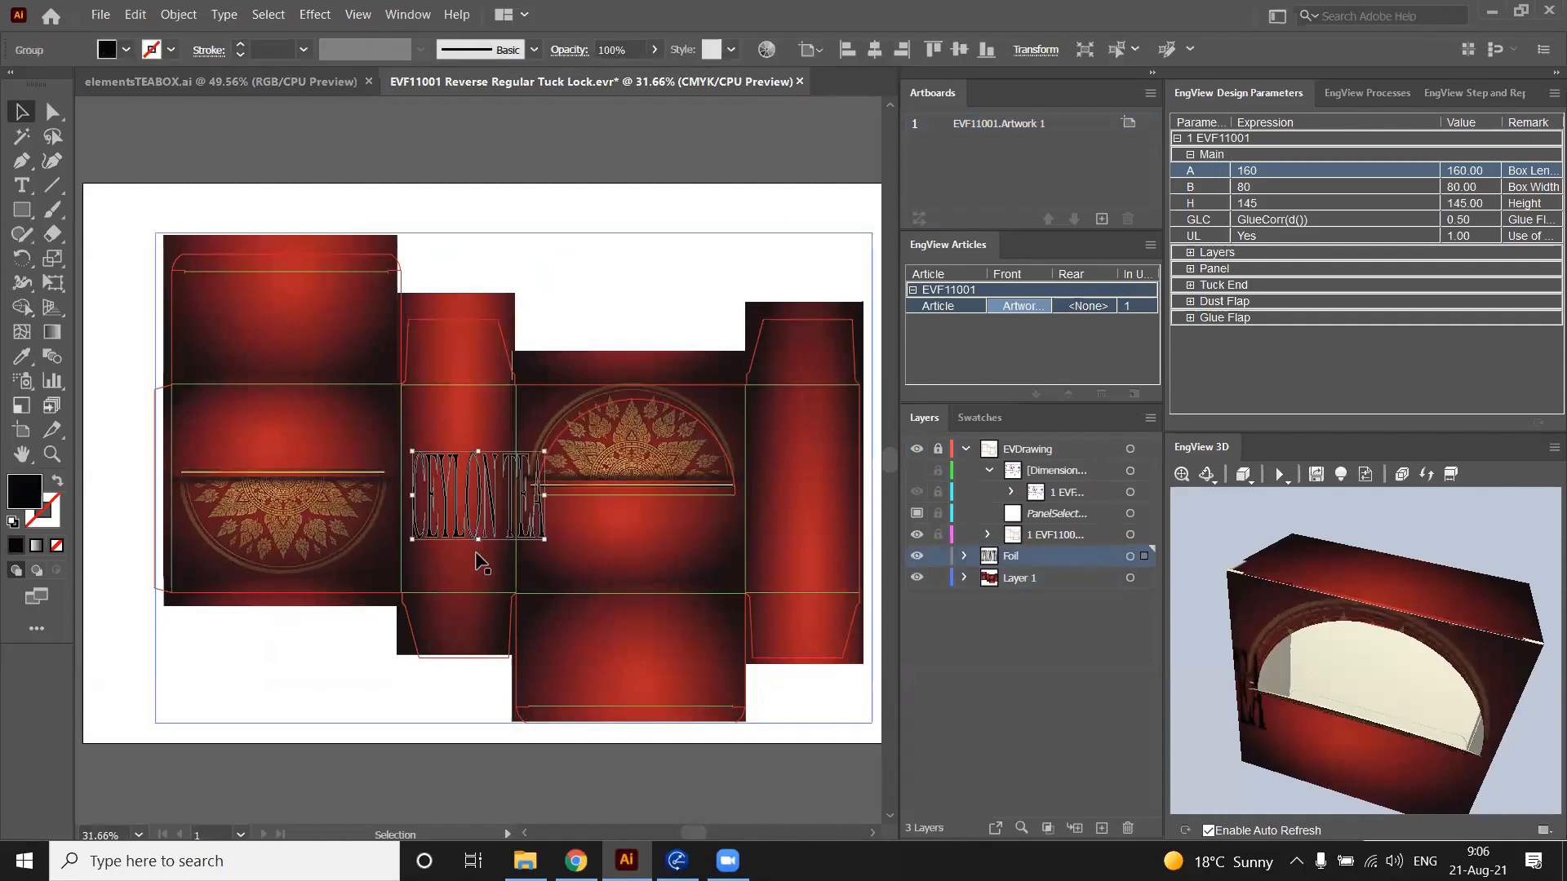
key("Delete")
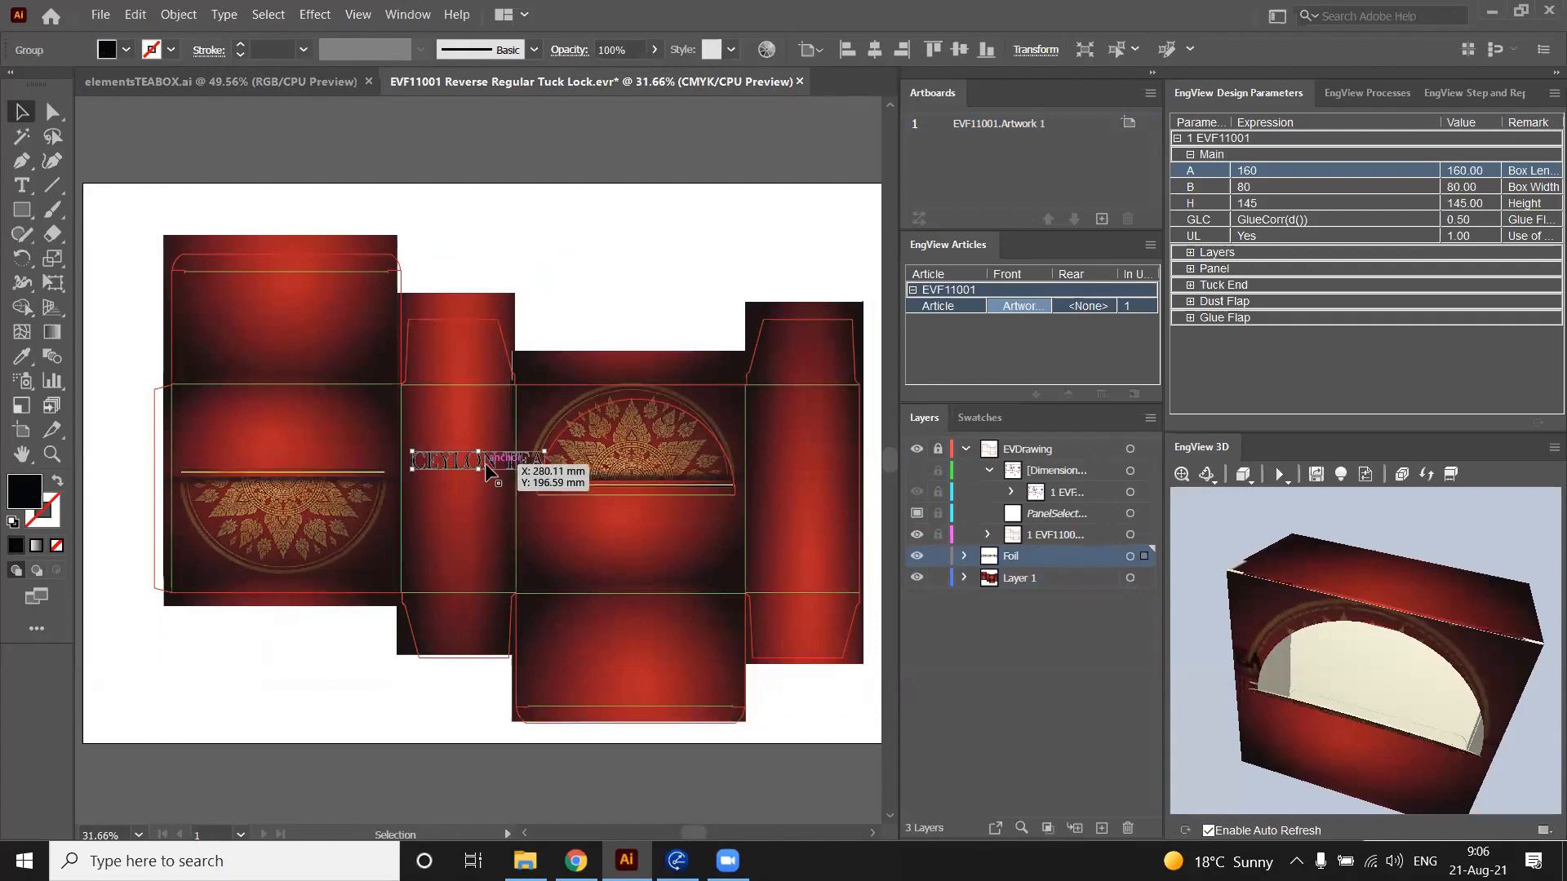
Place the CEYLON TEA lettering beneath the half-circle window on the front panel and view it on the 3D box
left_click_drag(485, 463, 634, 537)
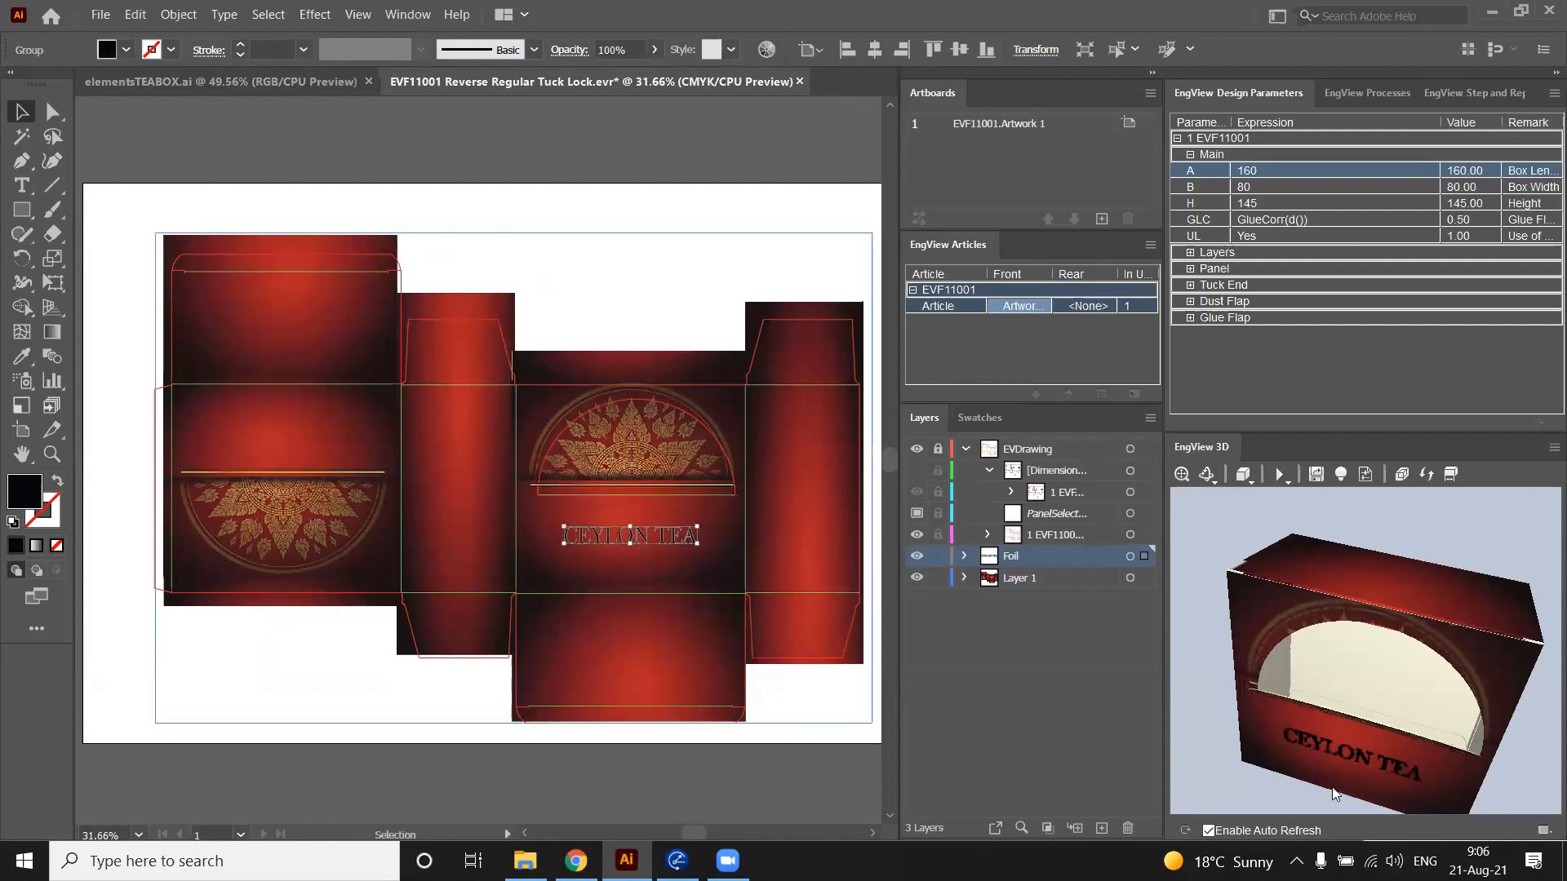
left_click_drag(1332, 787, 1271, 755)
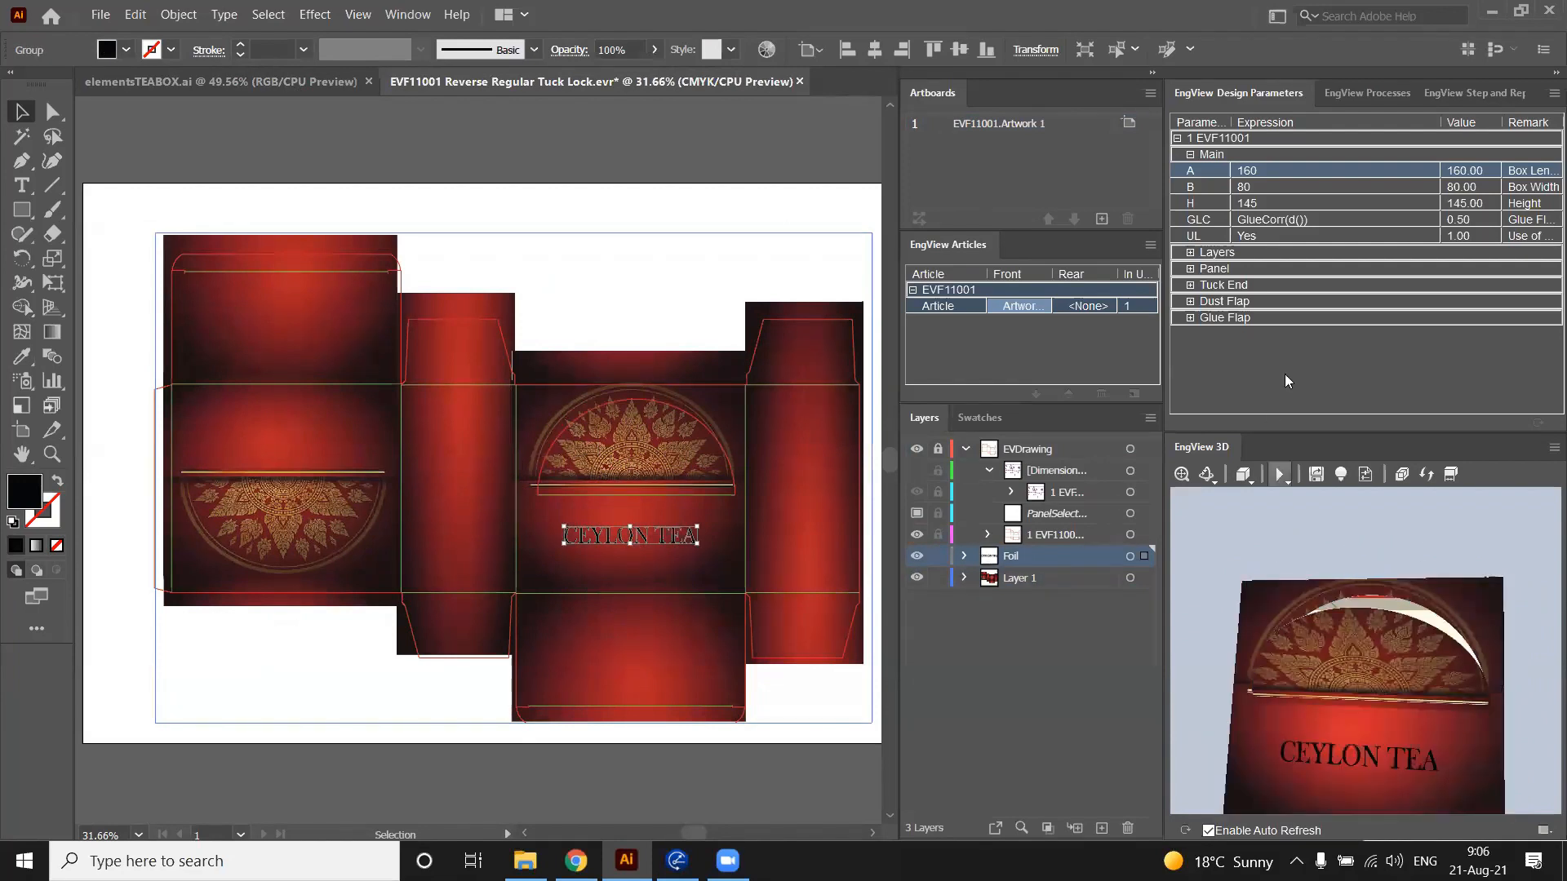
Add an EngView process that assigns partial foil stamping in gold foil to the Foil layer, and view the lettering in 3D
left_click(1362, 96)
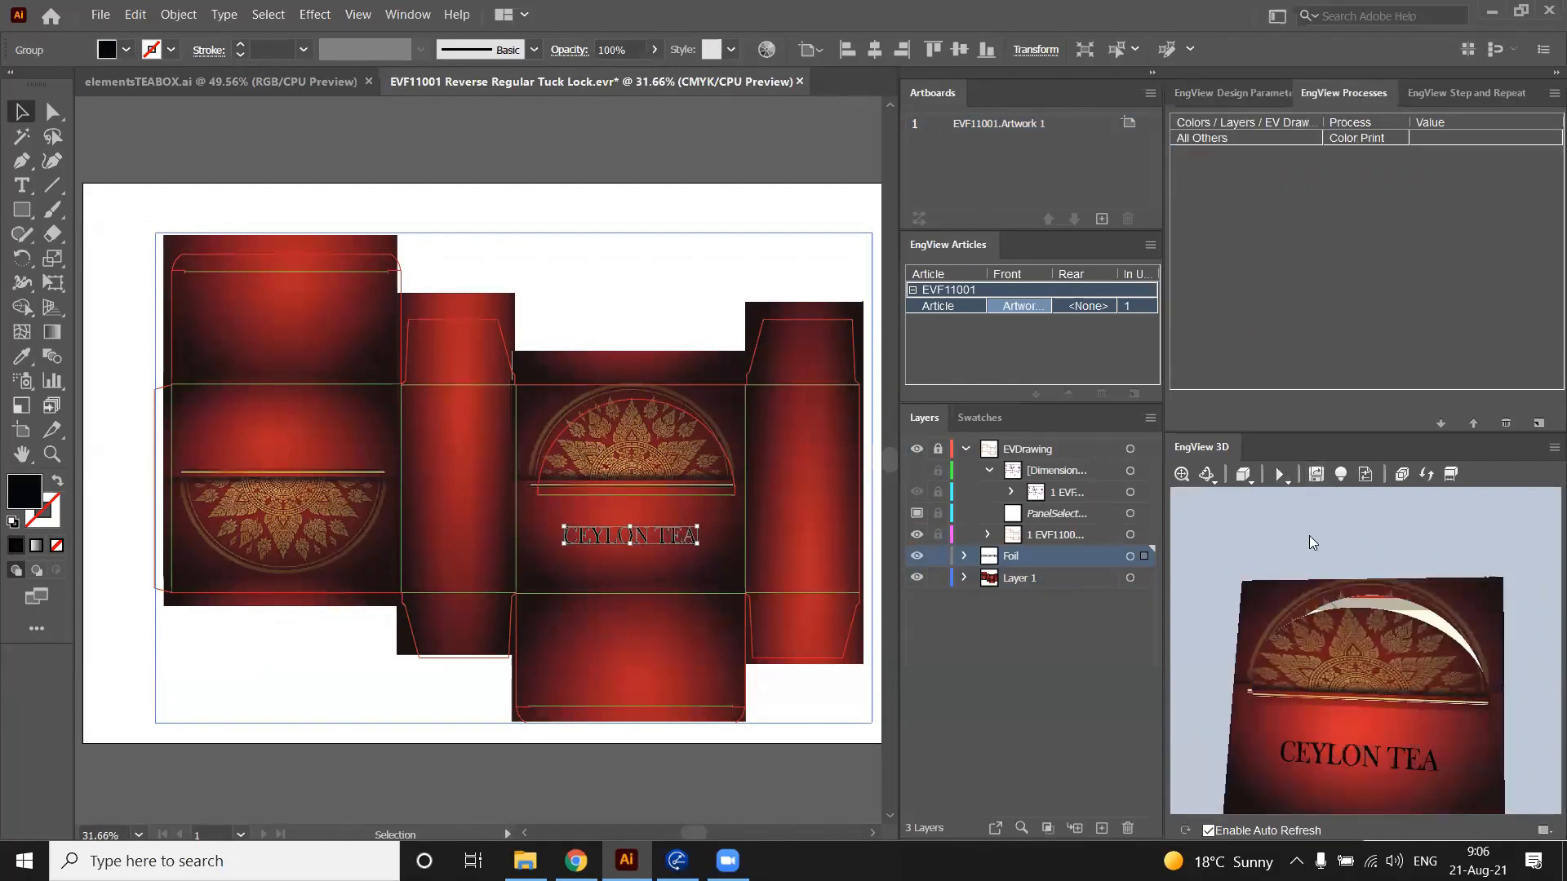
left_click(1538, 425)
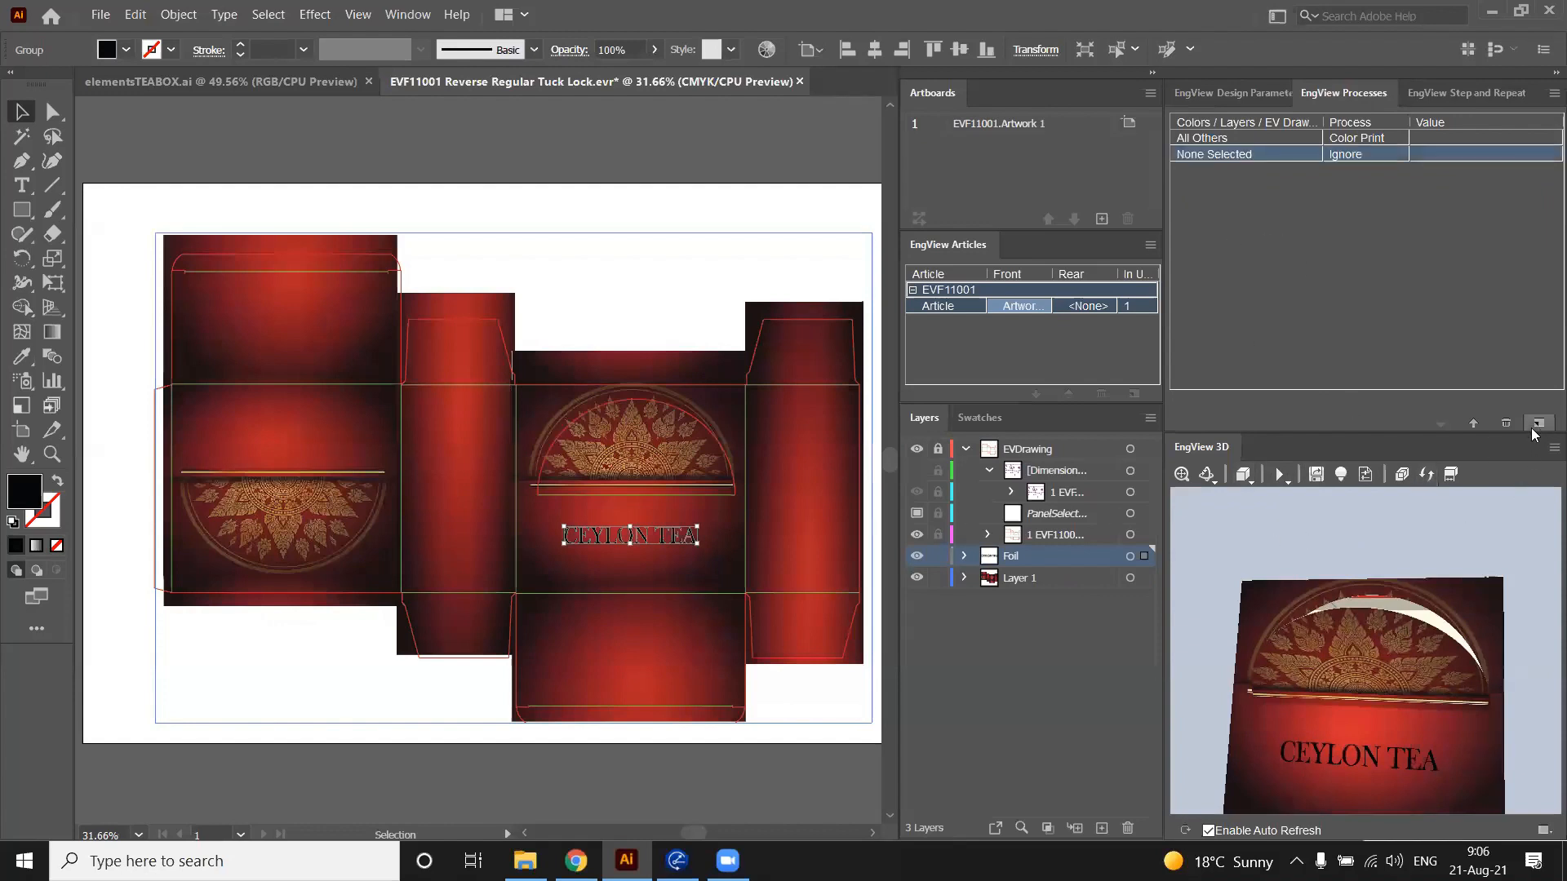
left_click(1315, 154)
left_click(1312, 154)
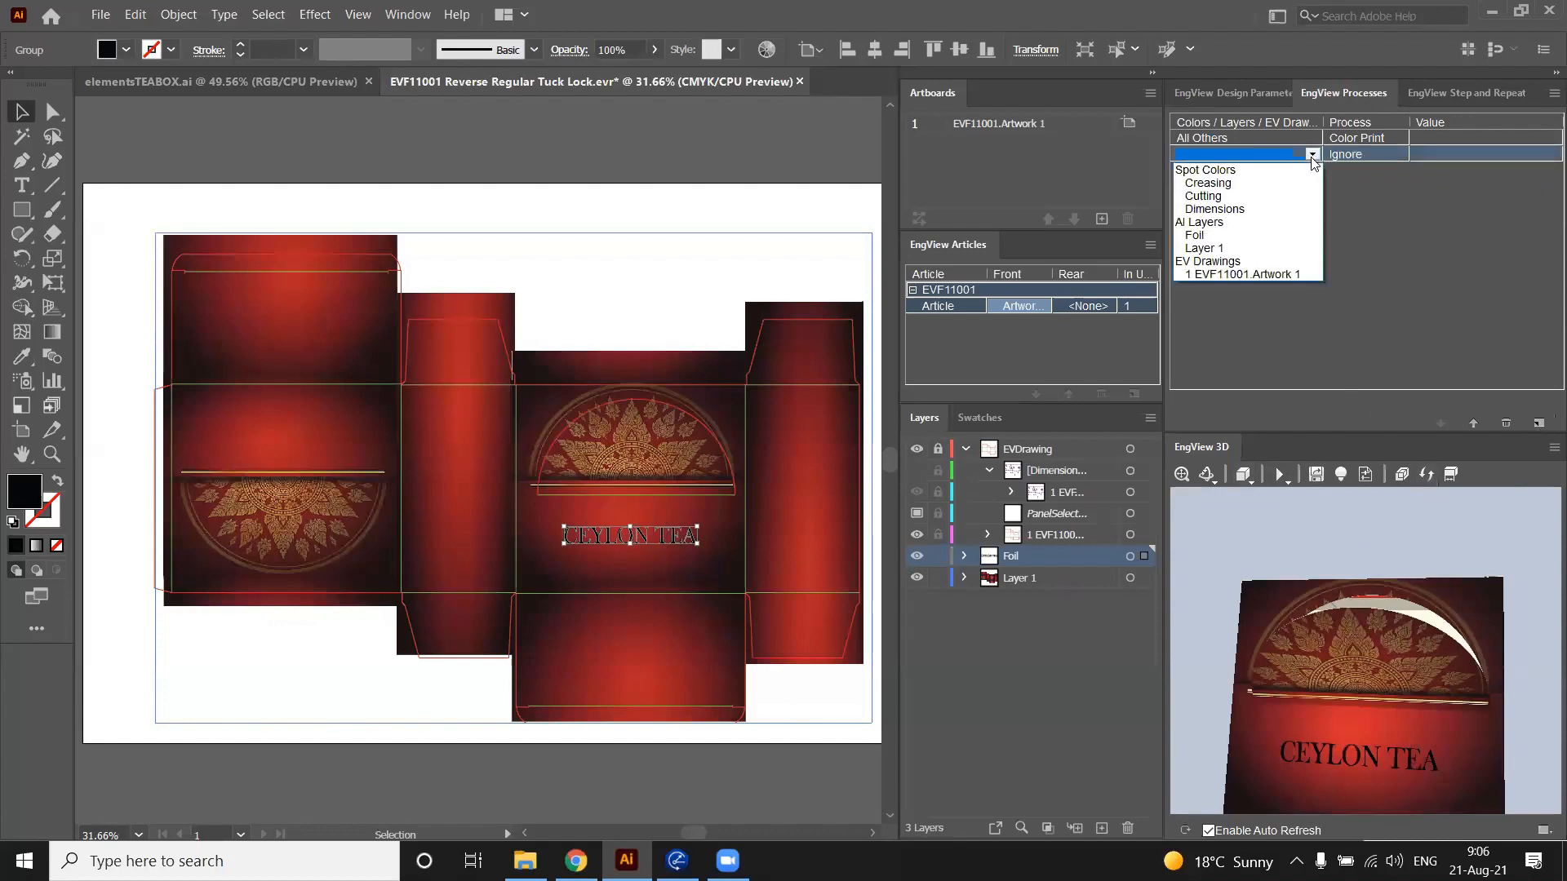
left_click(1286, 235)
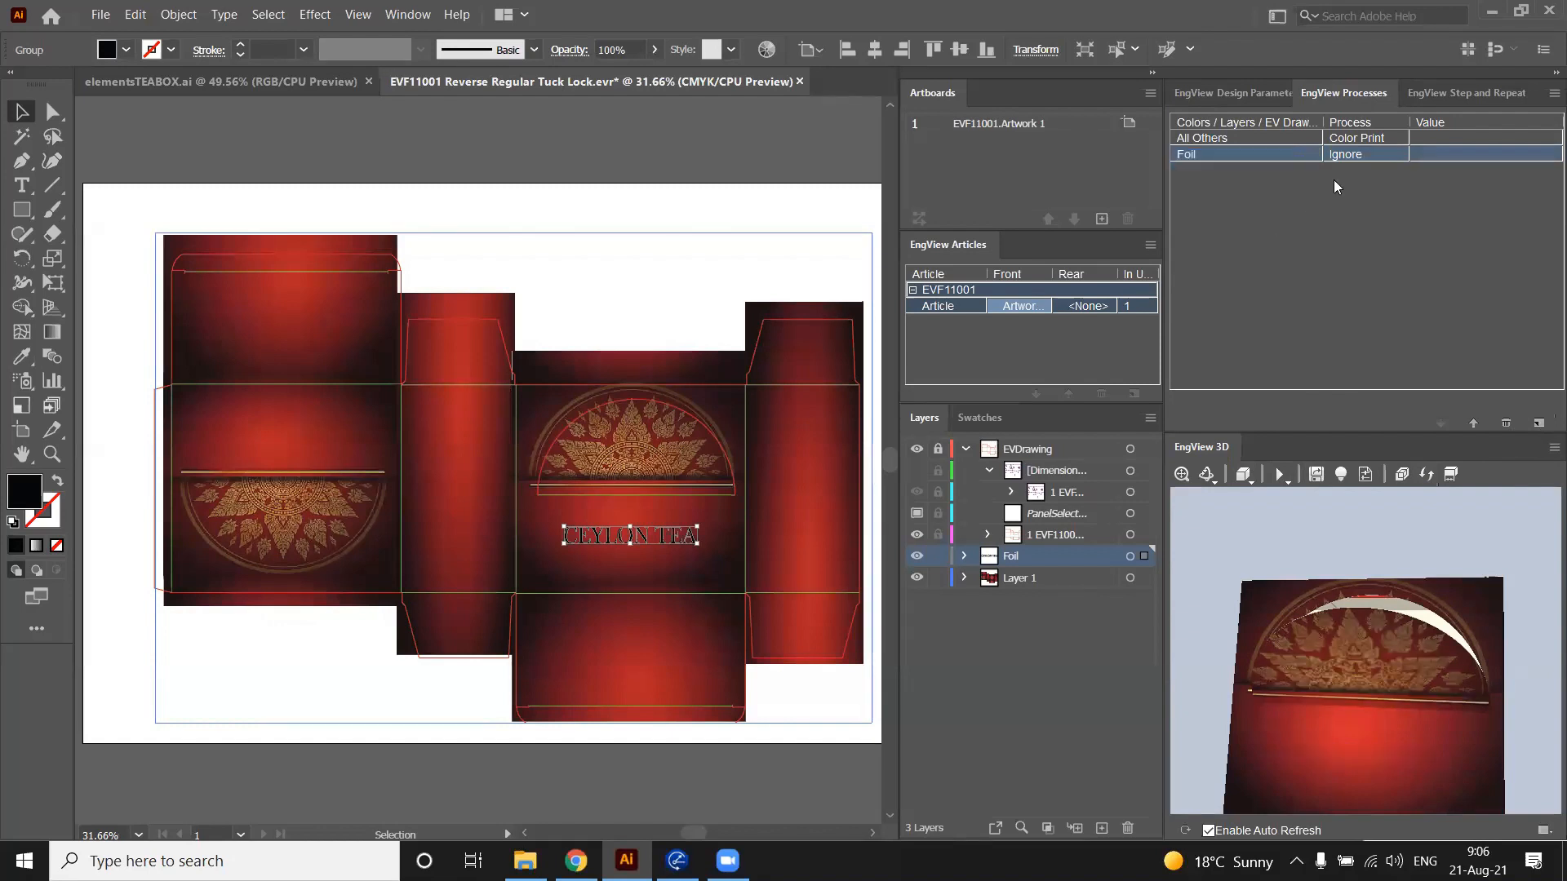
left_click(1345, 155)
left_click(1399, 155)
left_click(1378, 235)
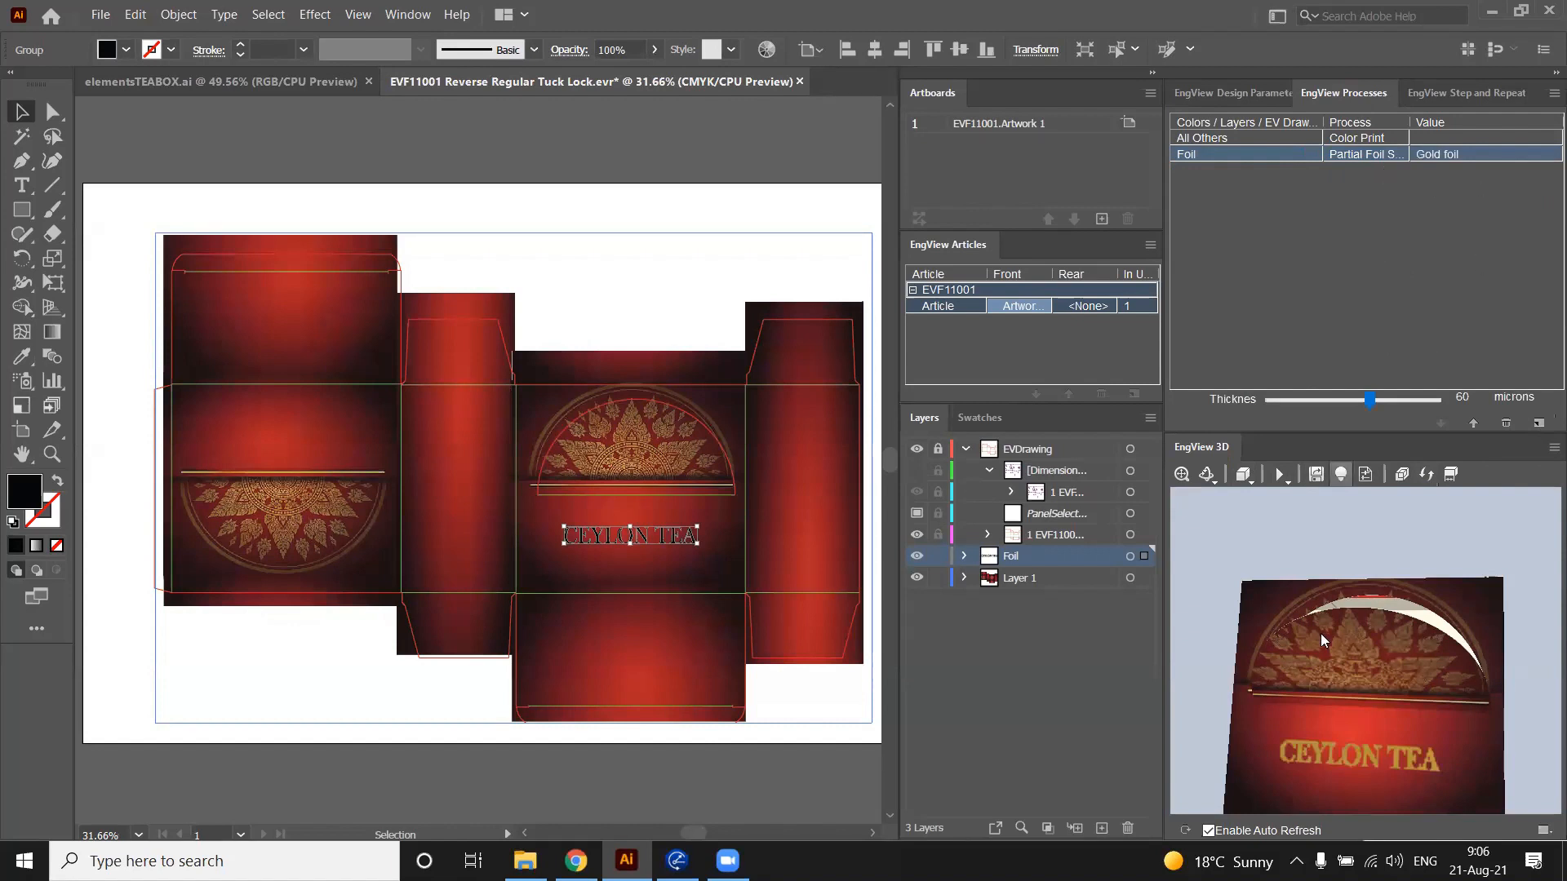
left_click_drag(1305, 544, 1226, 702)
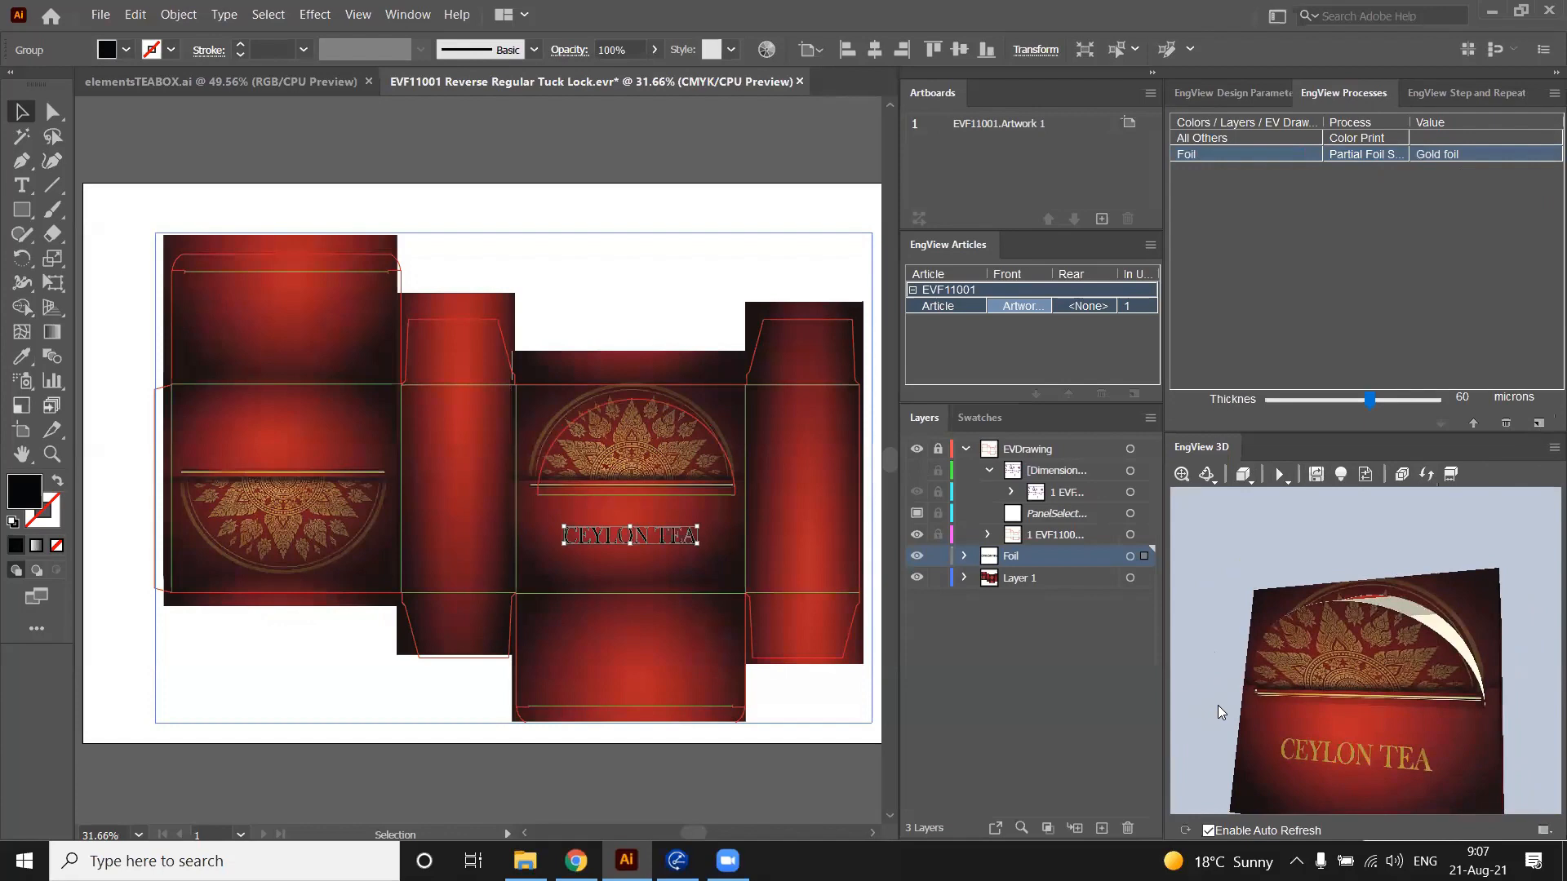
left_click_drag(1242, 560, 1222, 677)
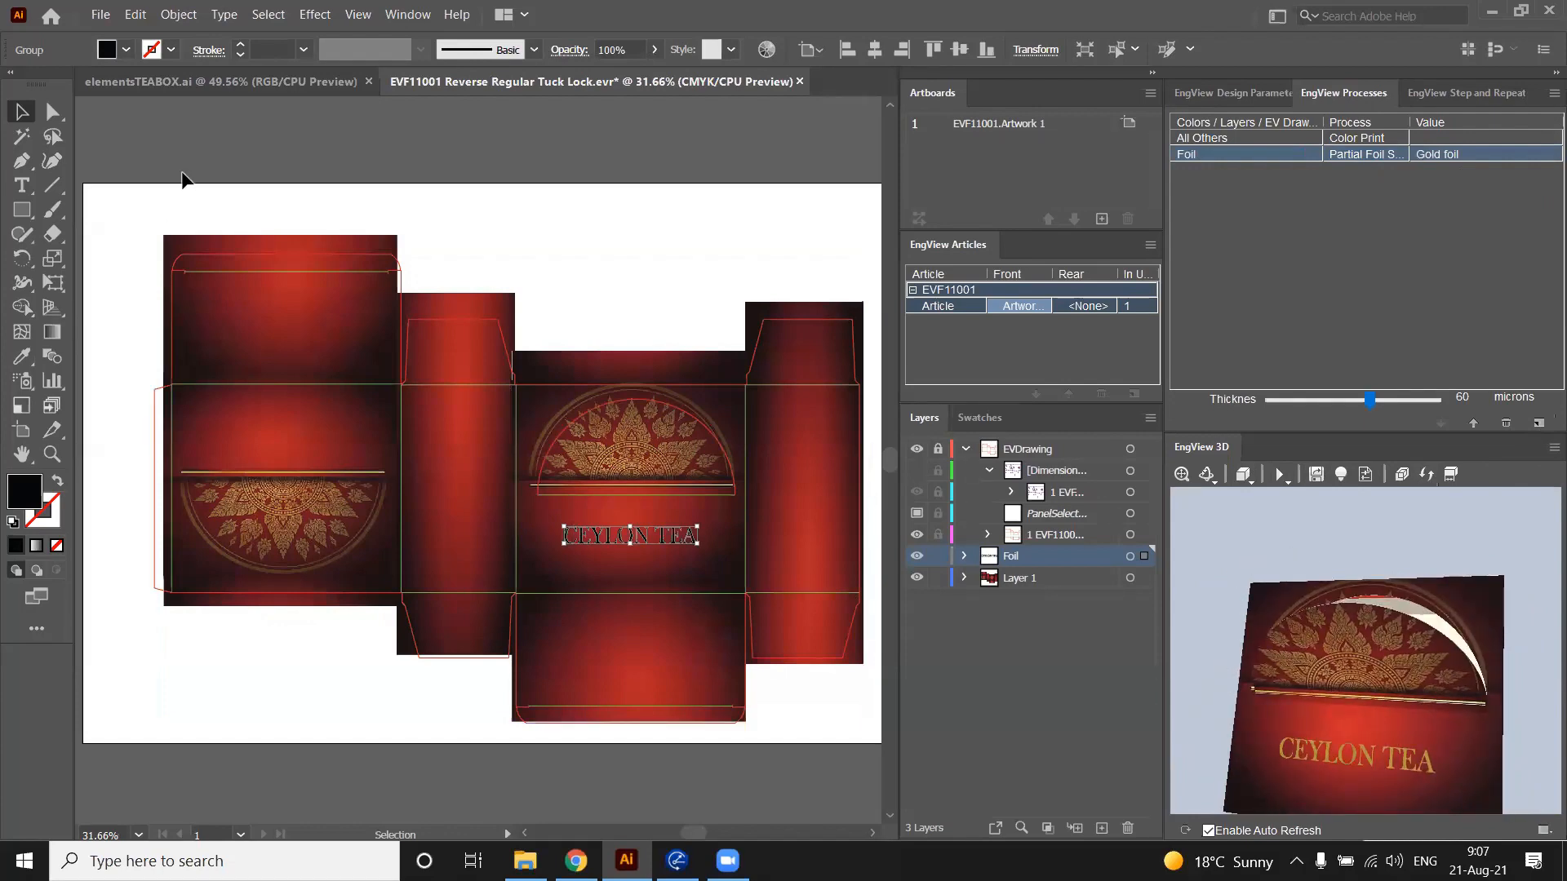
Copy the framed lion emblem from elementsTEABOX.ai and paste it onto the Foil layer of the box design
left_click(247, 82)
left_click(359, 623)
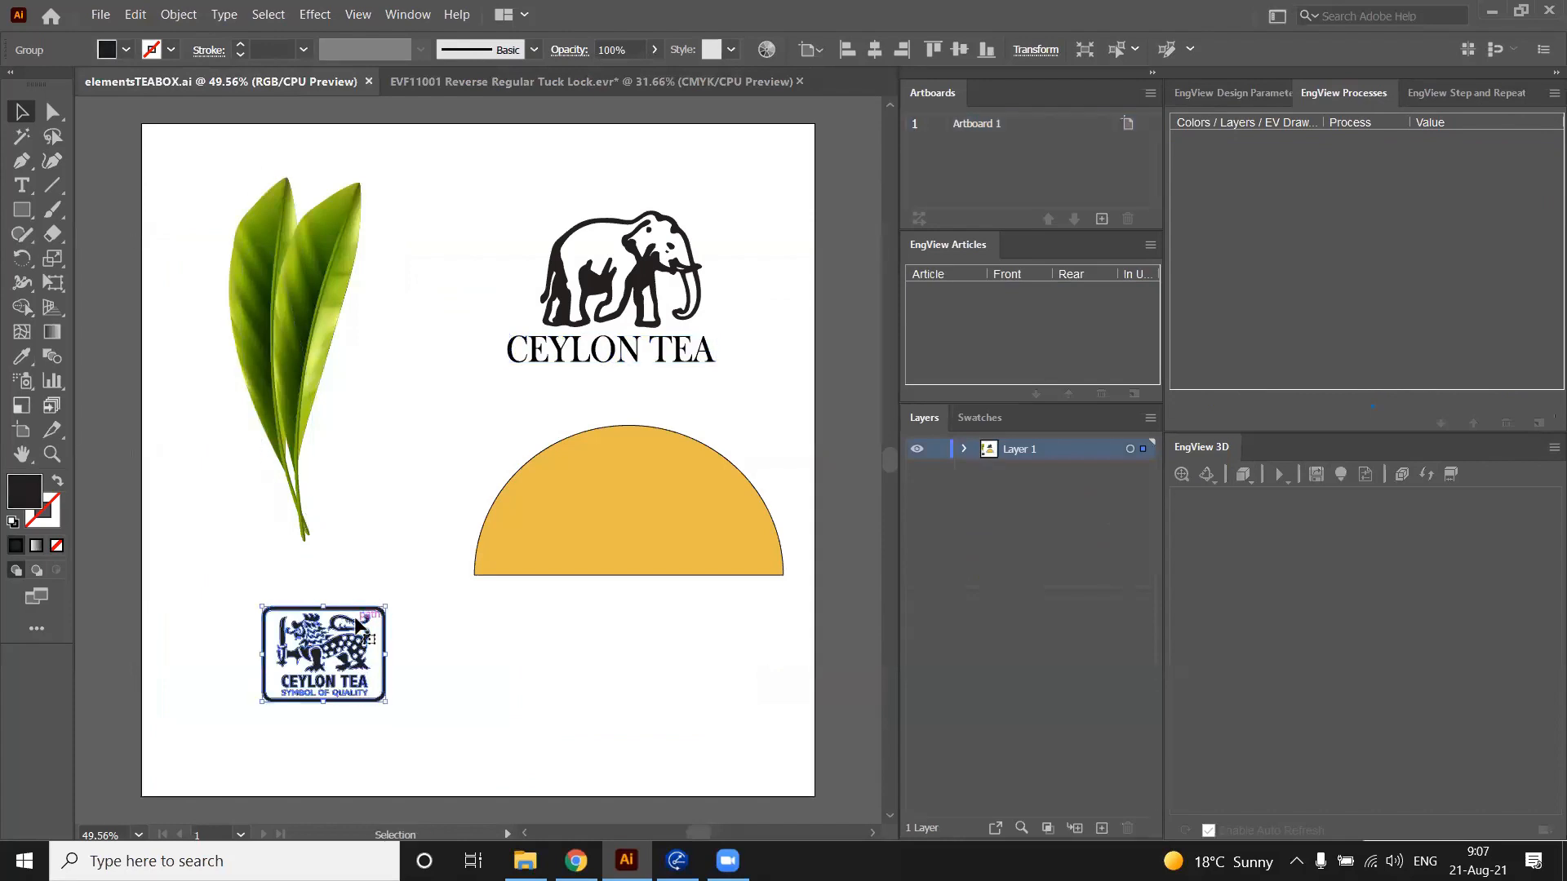
left_click(534, 85)
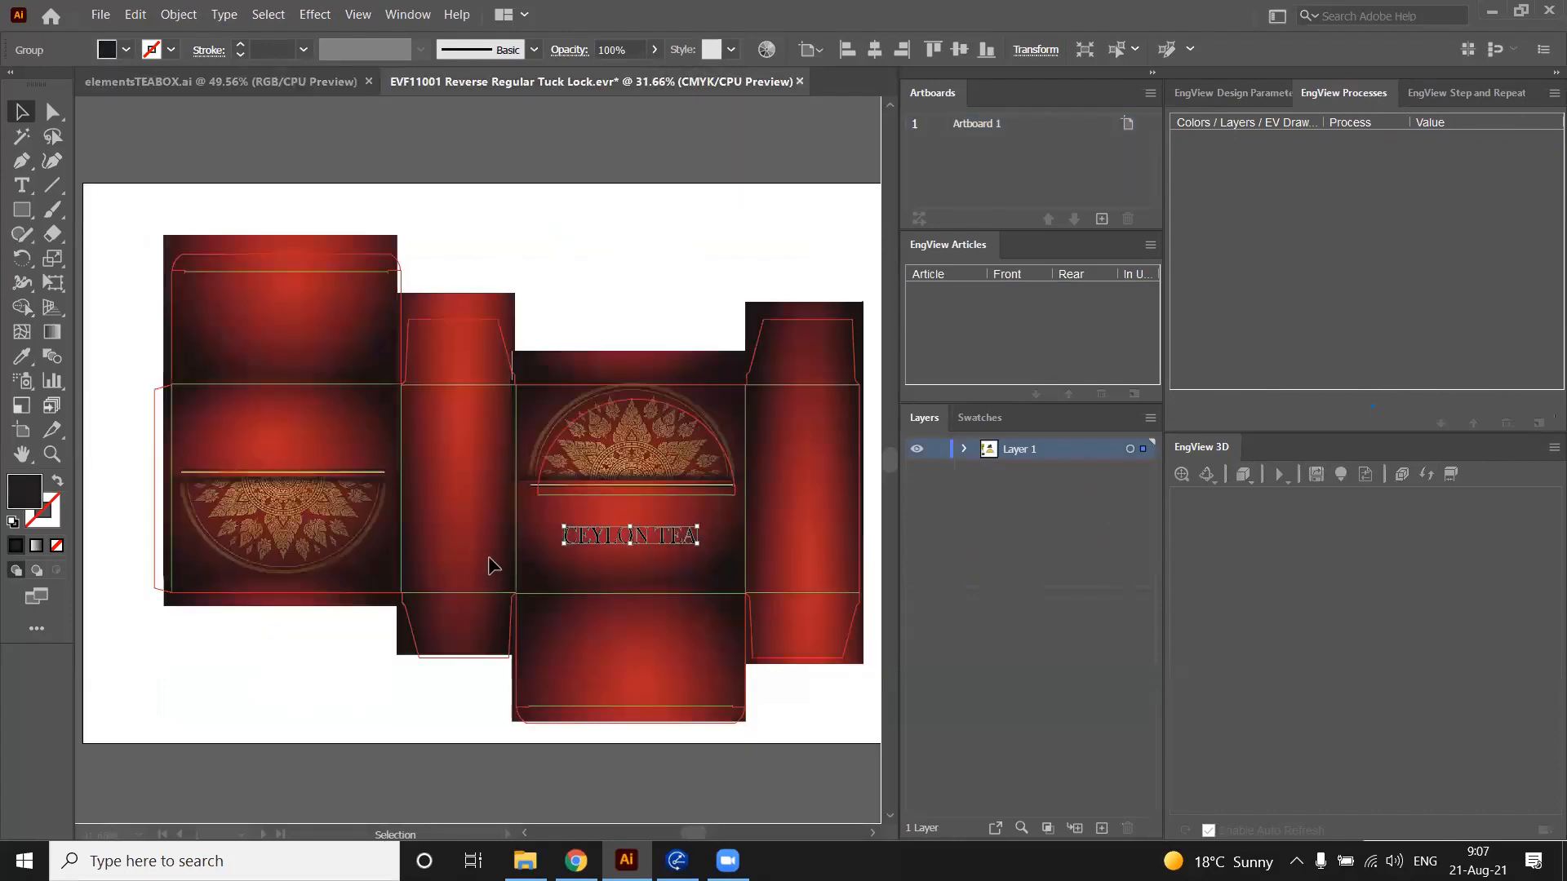
key("ctrl+v")
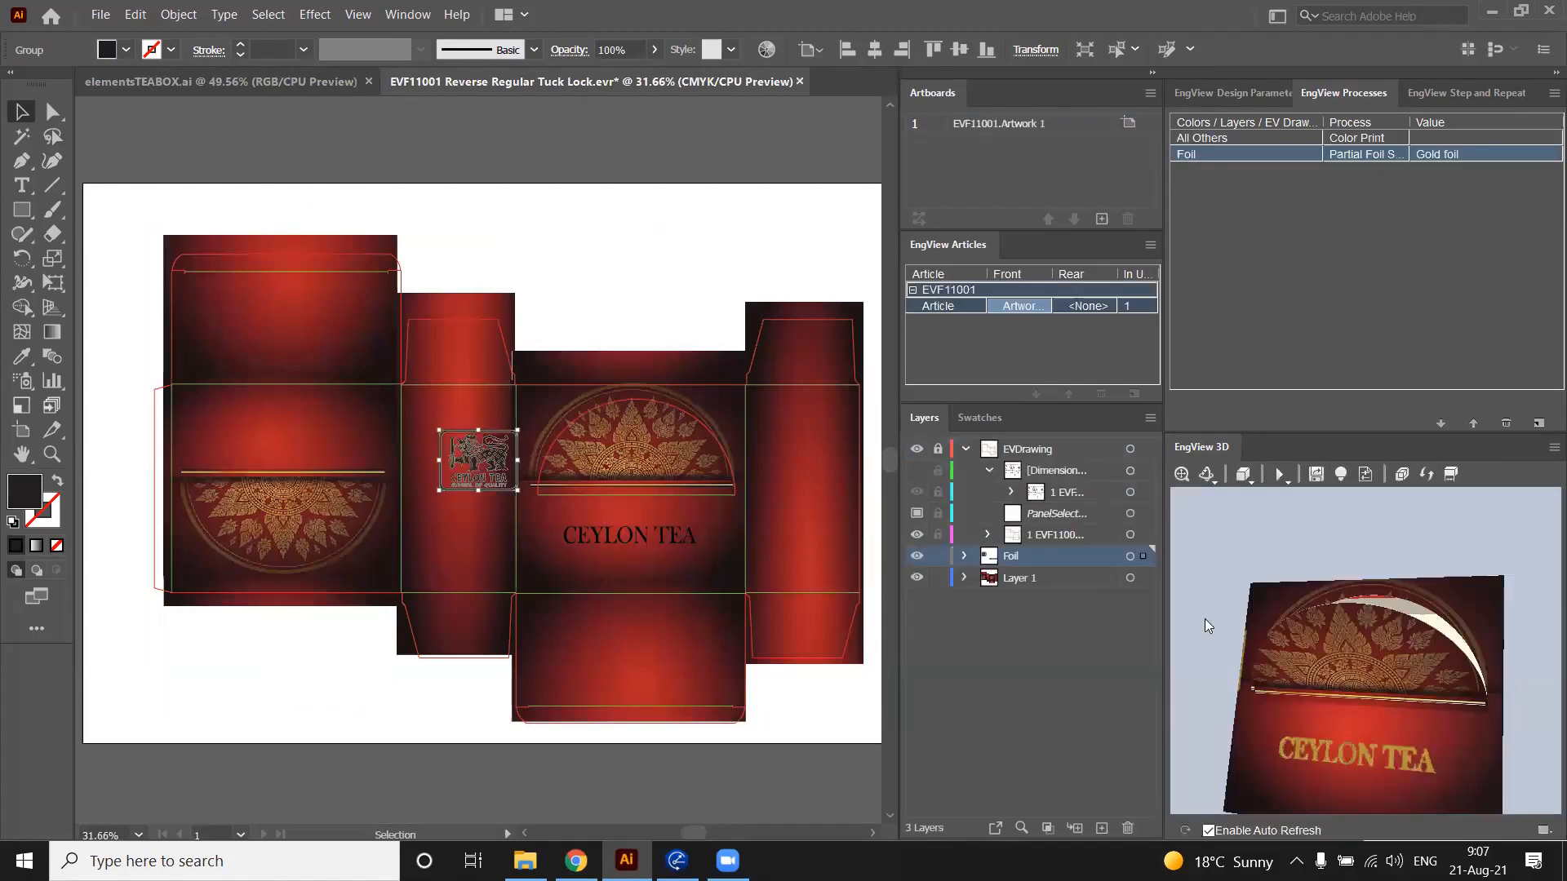
Move the lion emblem to the lower part of the narrow side panel and check its gold foil on the 3D box
left_click_drag(1218, 538, 1398, 573)
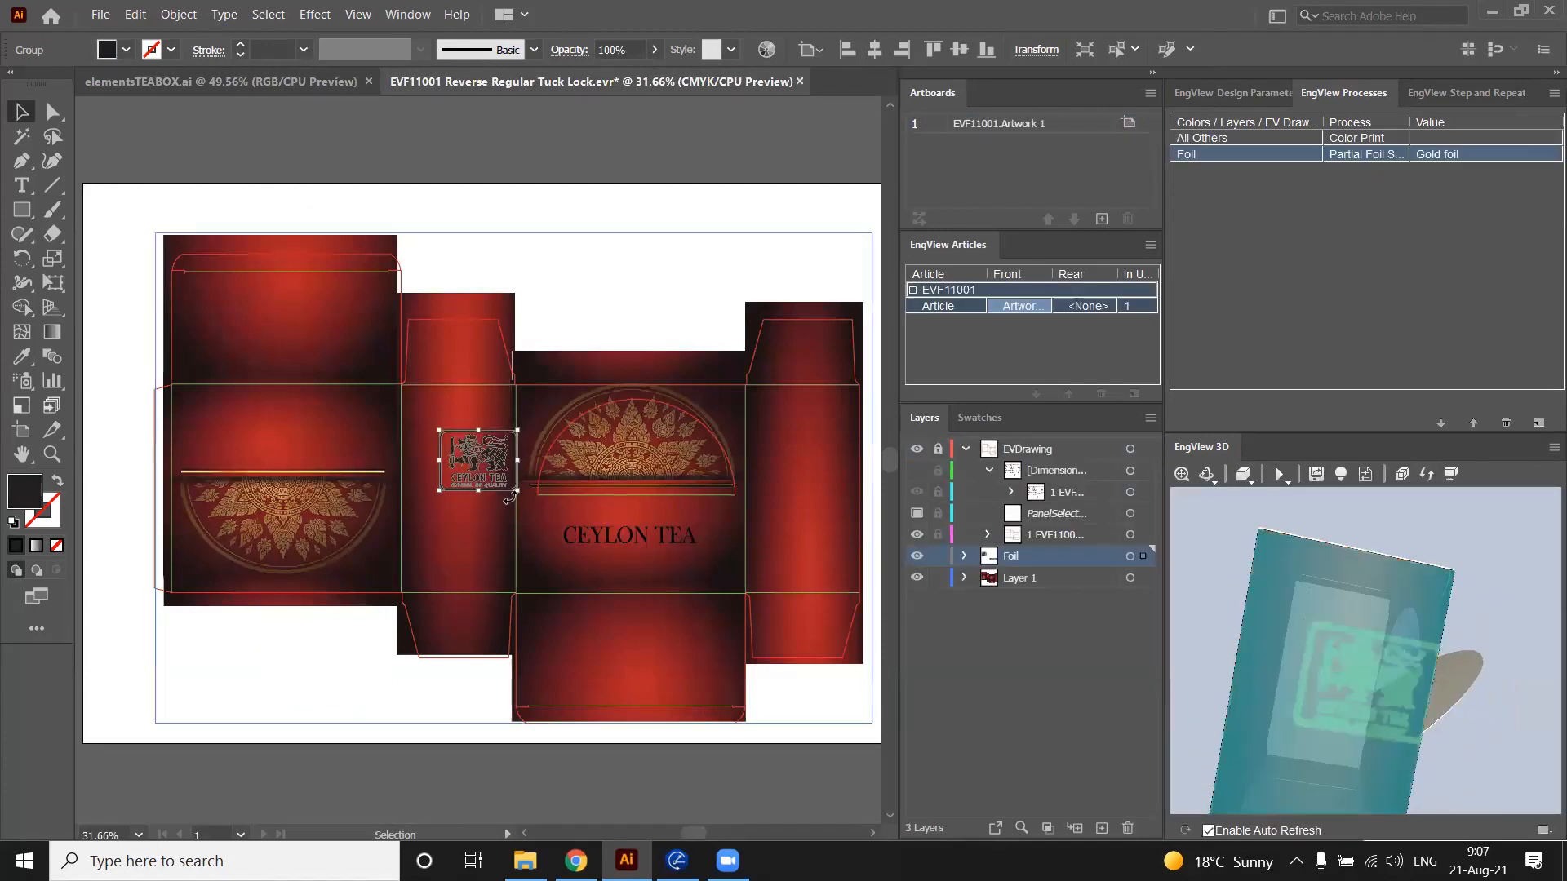
left_click_drag(501, 493, 478, 569)
left_click(553, 799)
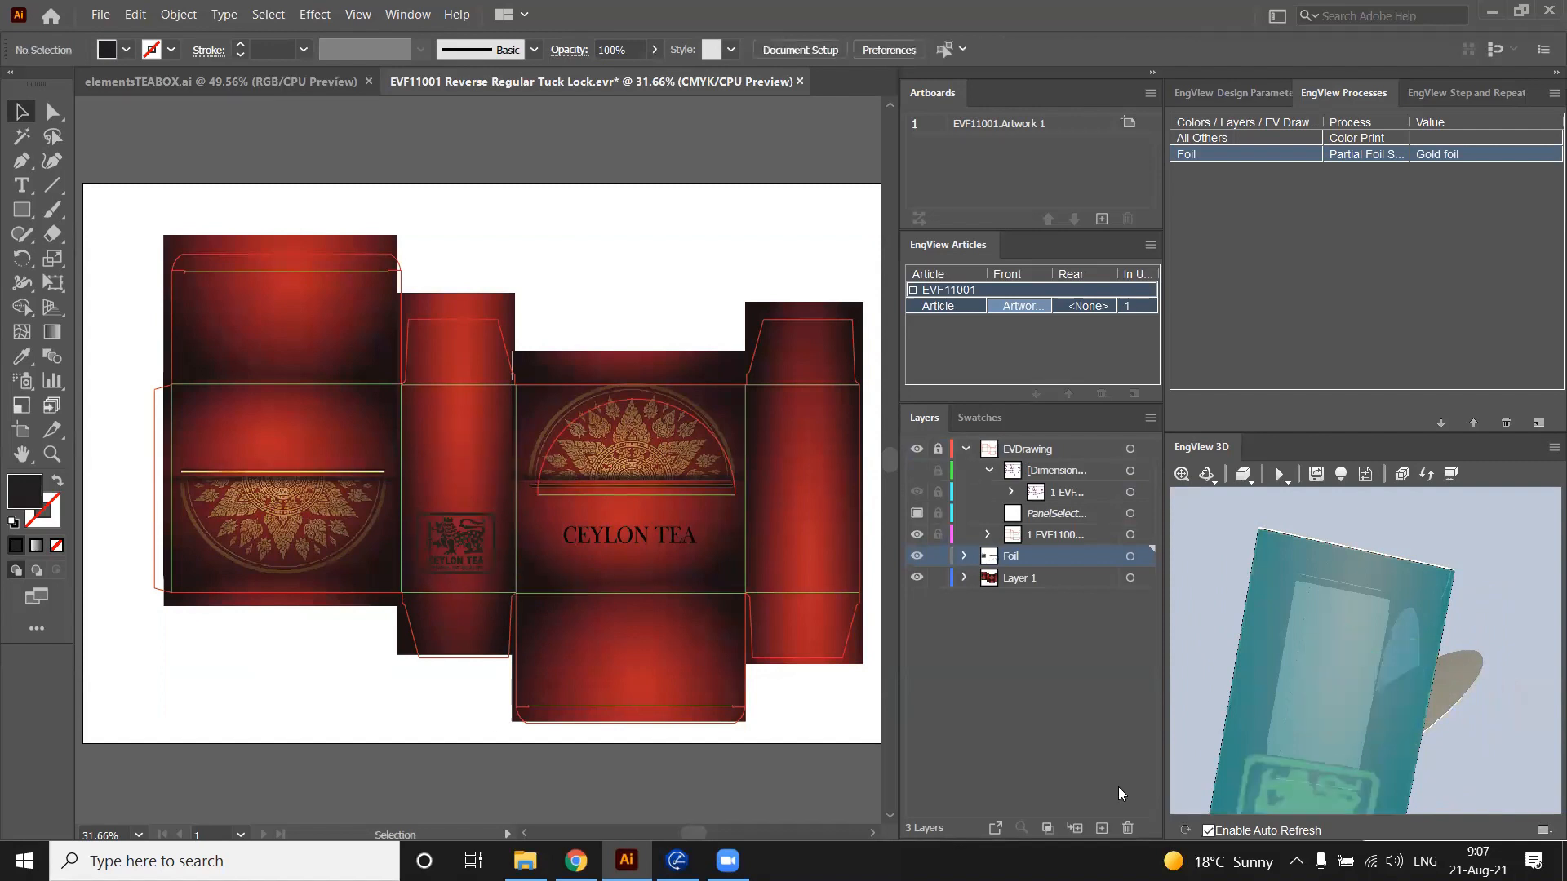
left_click(1150, 602)
left_click_drag(1198, 612, 1203, 563)
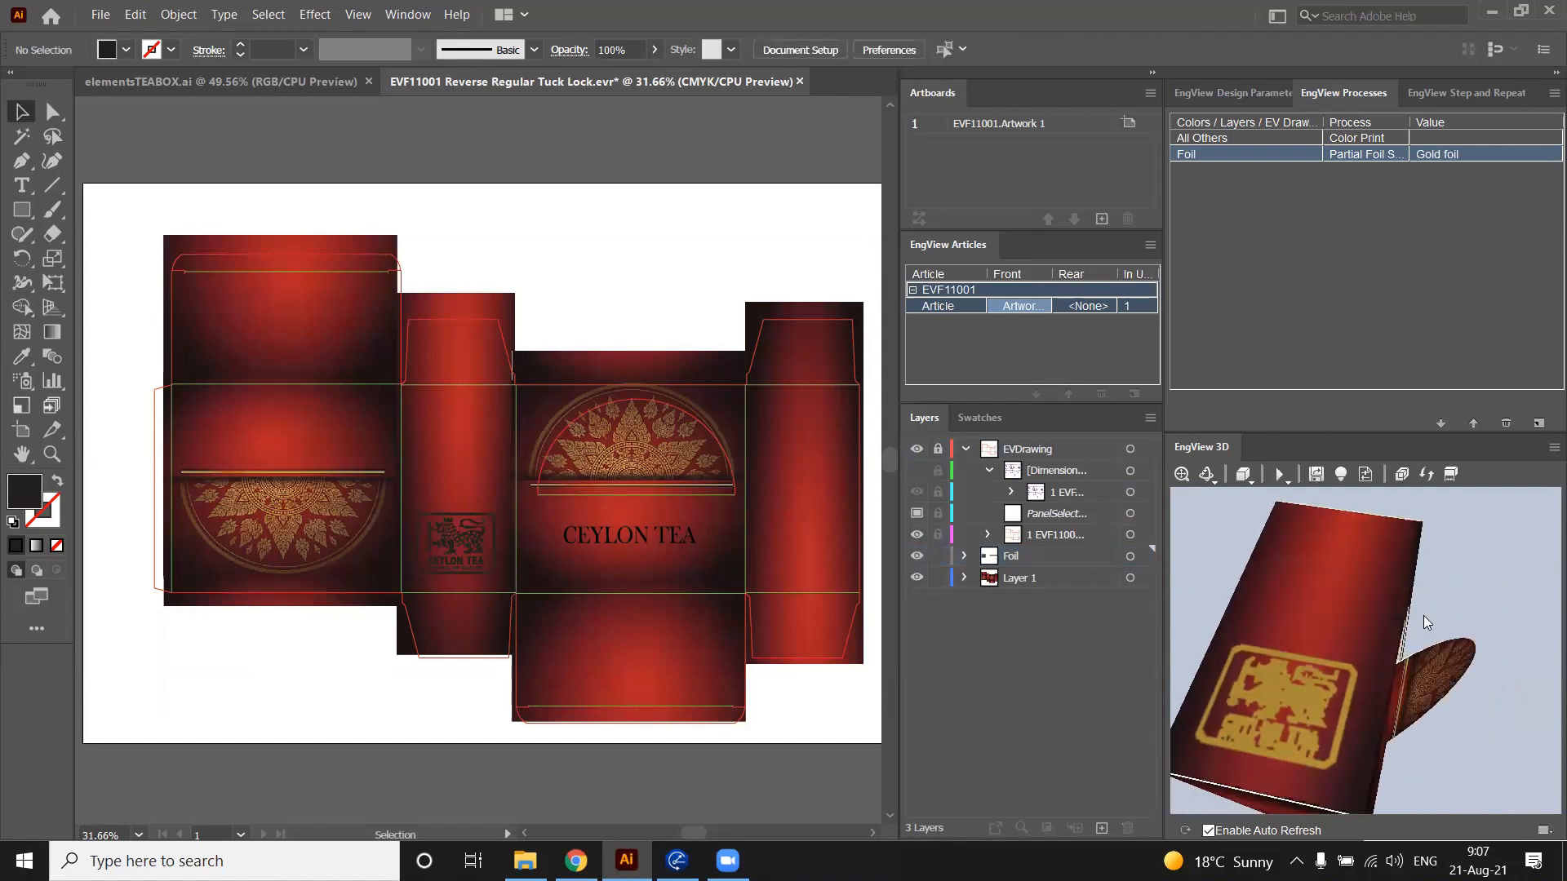
left_click_drag(1424, 616, 1402, 531)
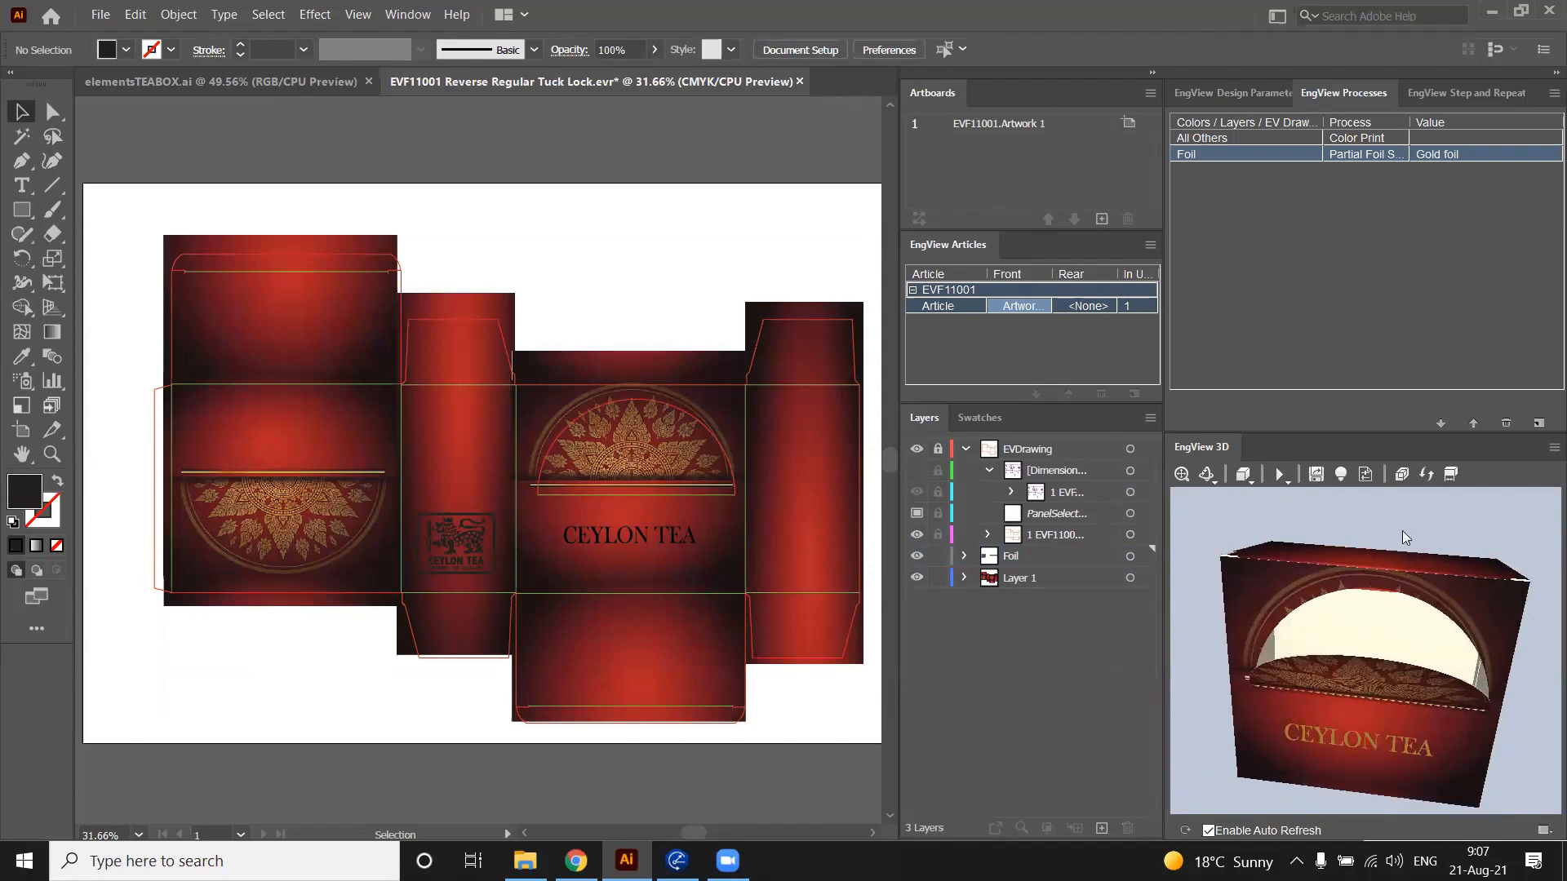
mouse_move(1239, 513)
left_mouse_down()
mouse_move(1334, 509)
mouse_move(1241, 522)
left_mouse_up()
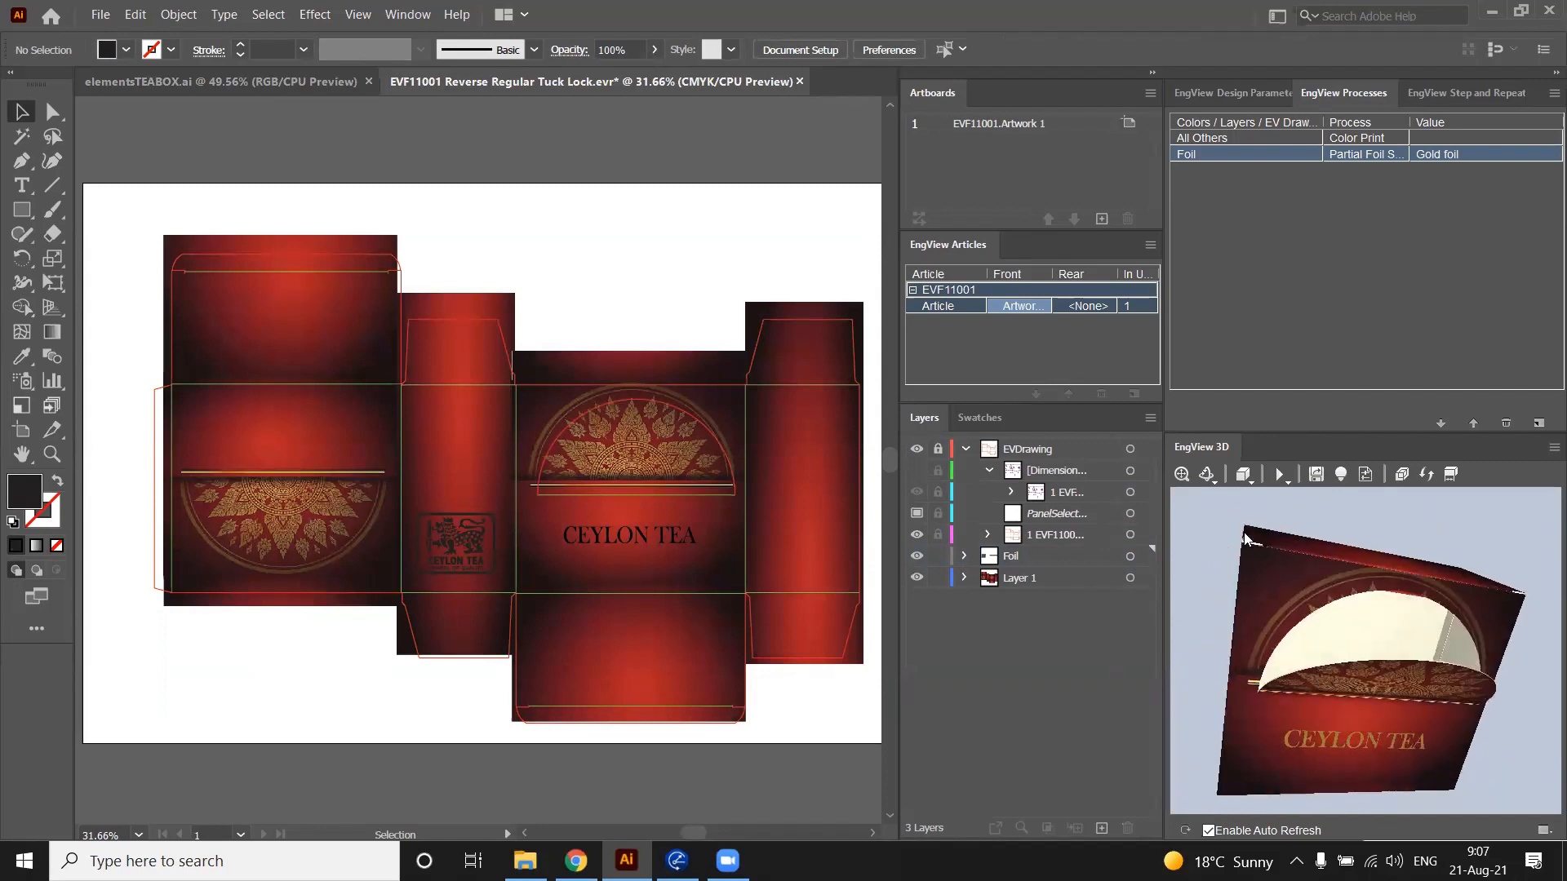
Add a new layer named Emboss above the Foil layer
left_click(1101, 828)
double_click(1034, 555)
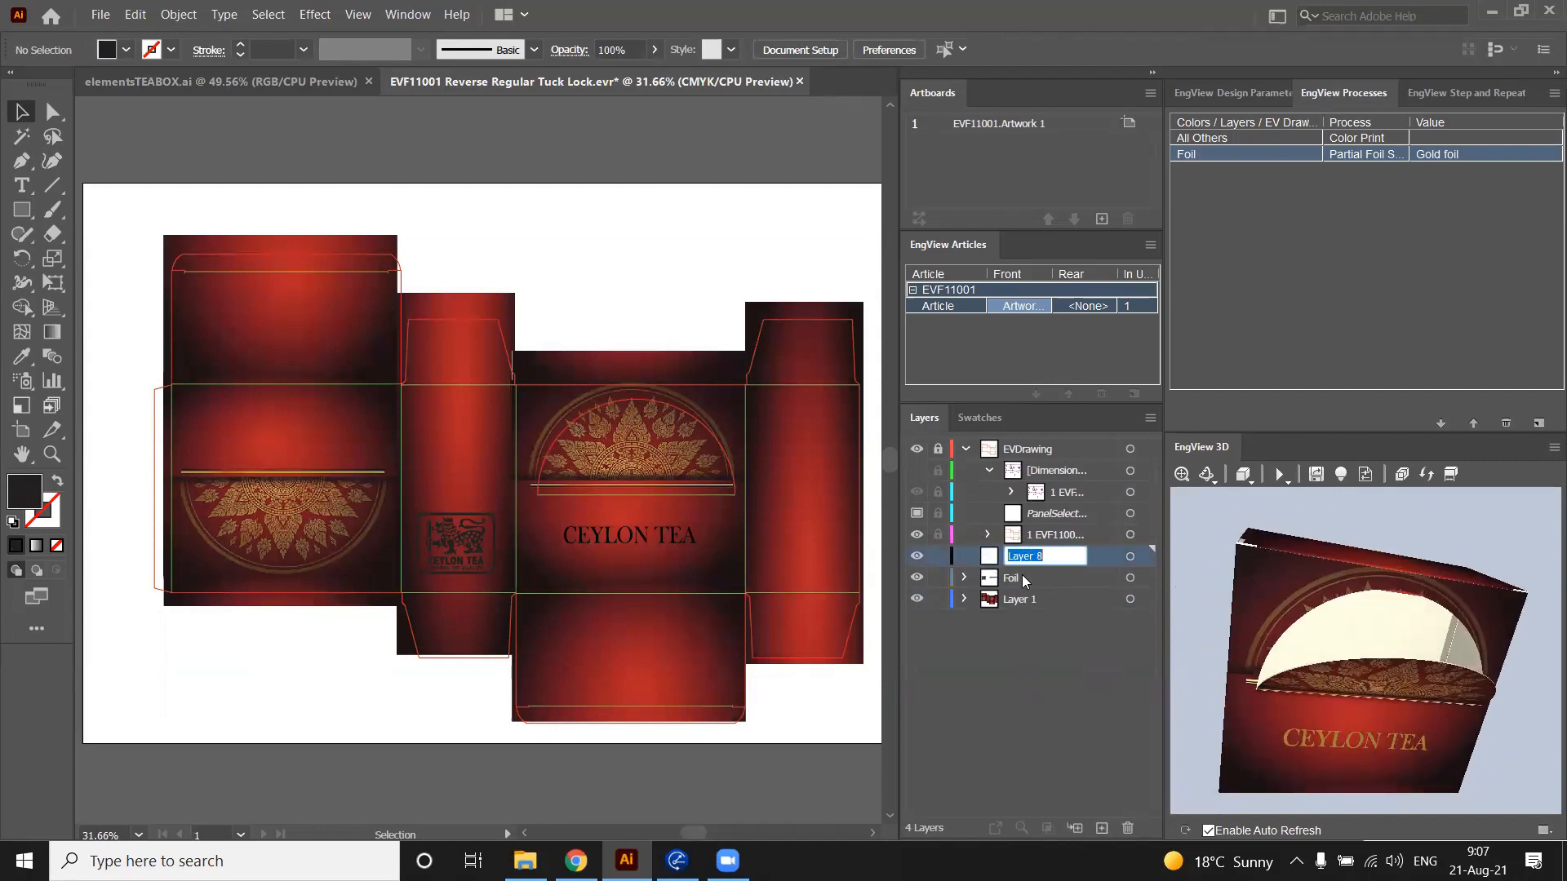
type("Emboss")
key("Return")
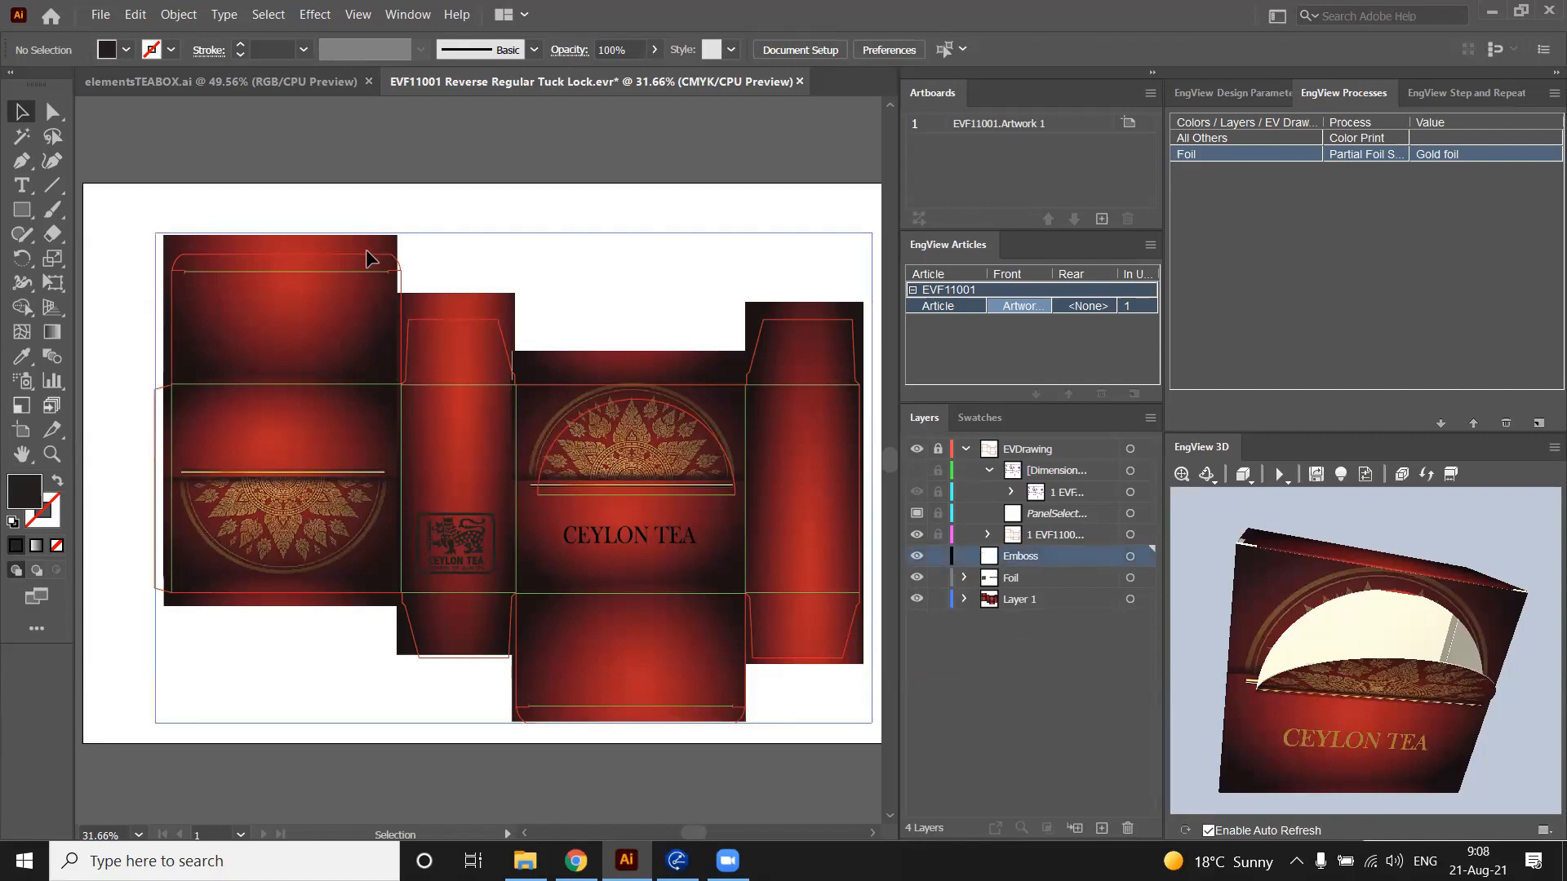
Copy the elephant from elementsTEABOX.ai onto the Emboss layer and place it on the back panel above the half-circle ornament
left_click(302, 82)
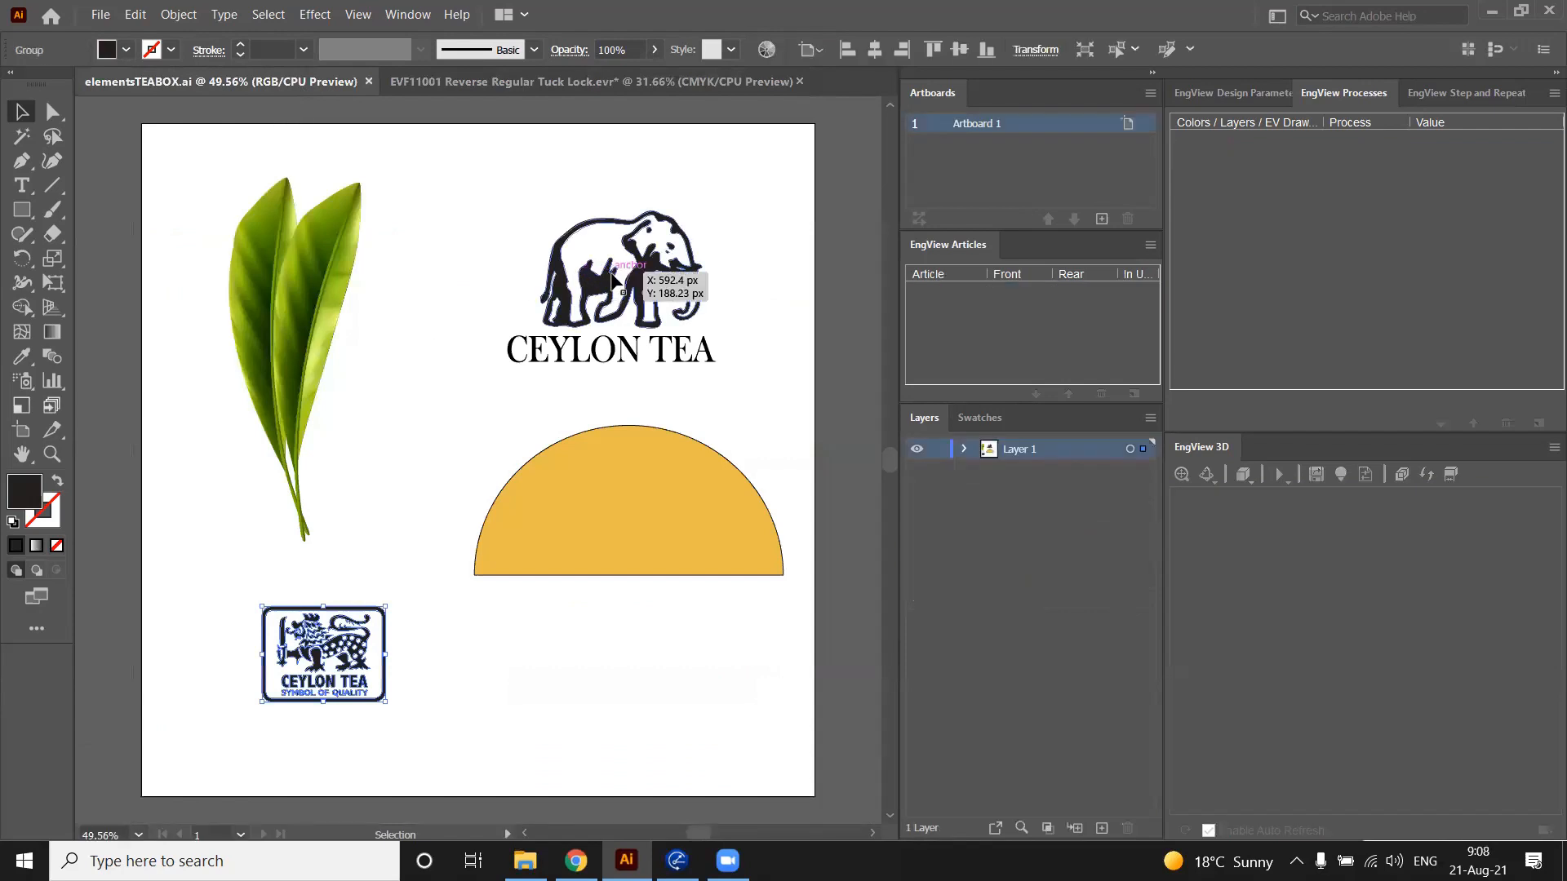
left_click(614, 284)
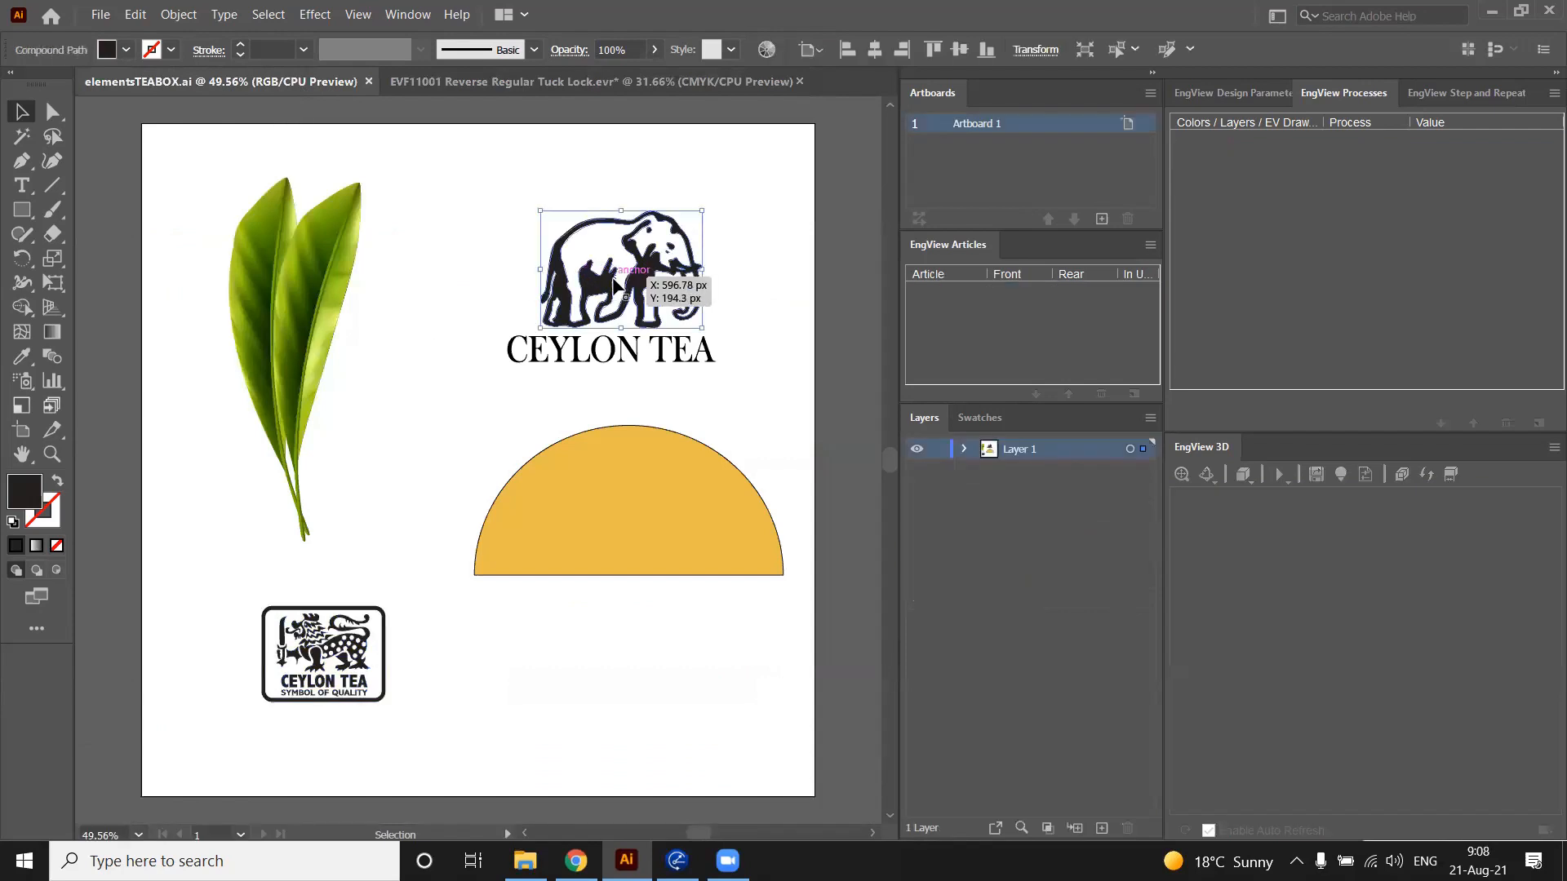
key("ctrl+c")
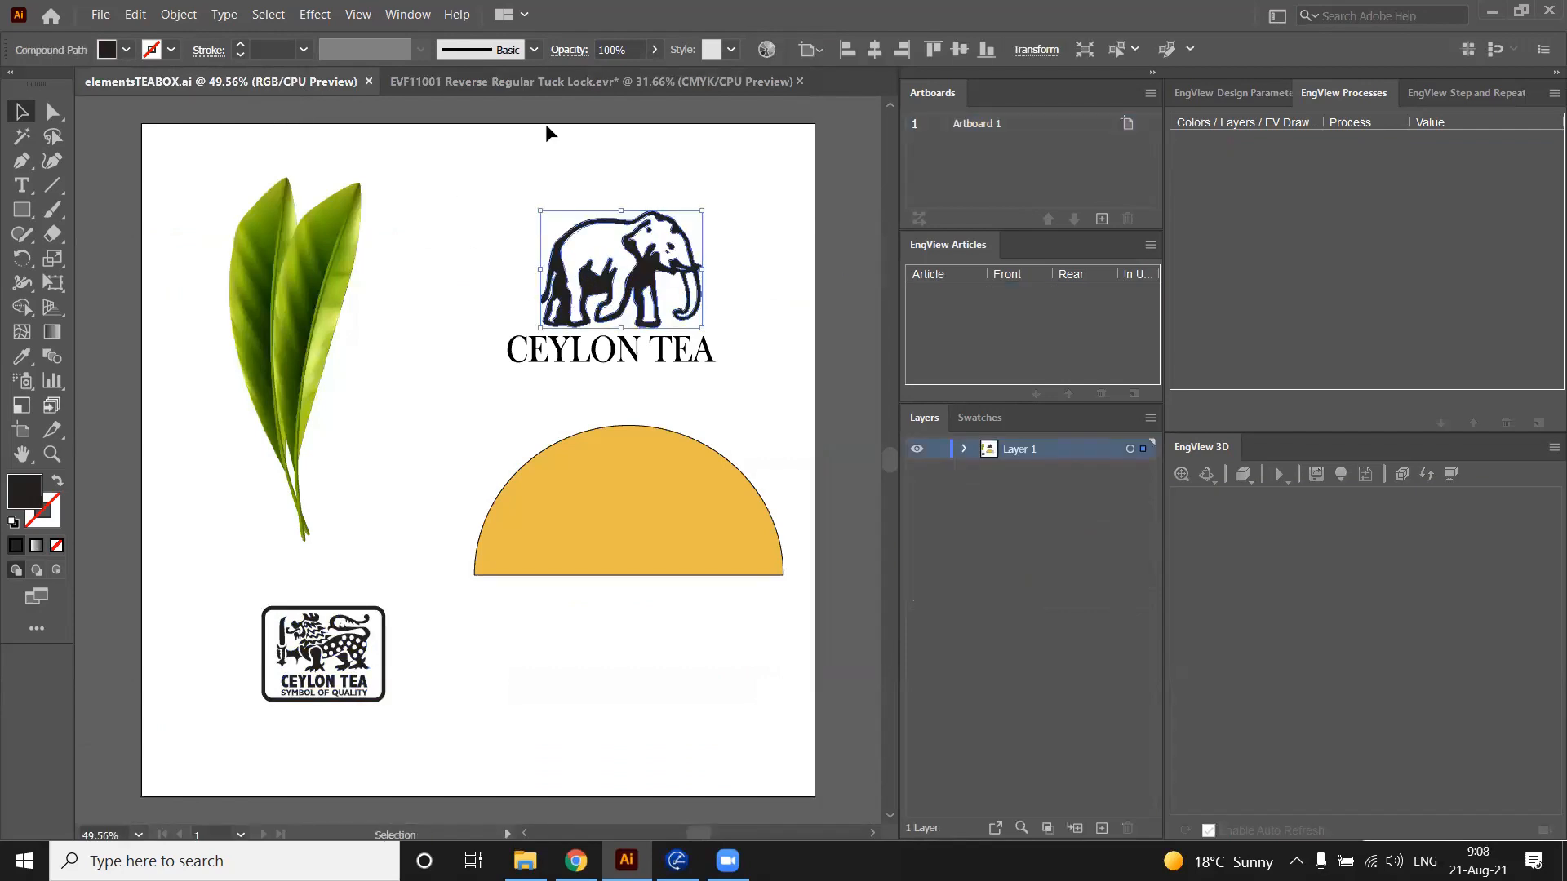
key("ctrl+Tab")
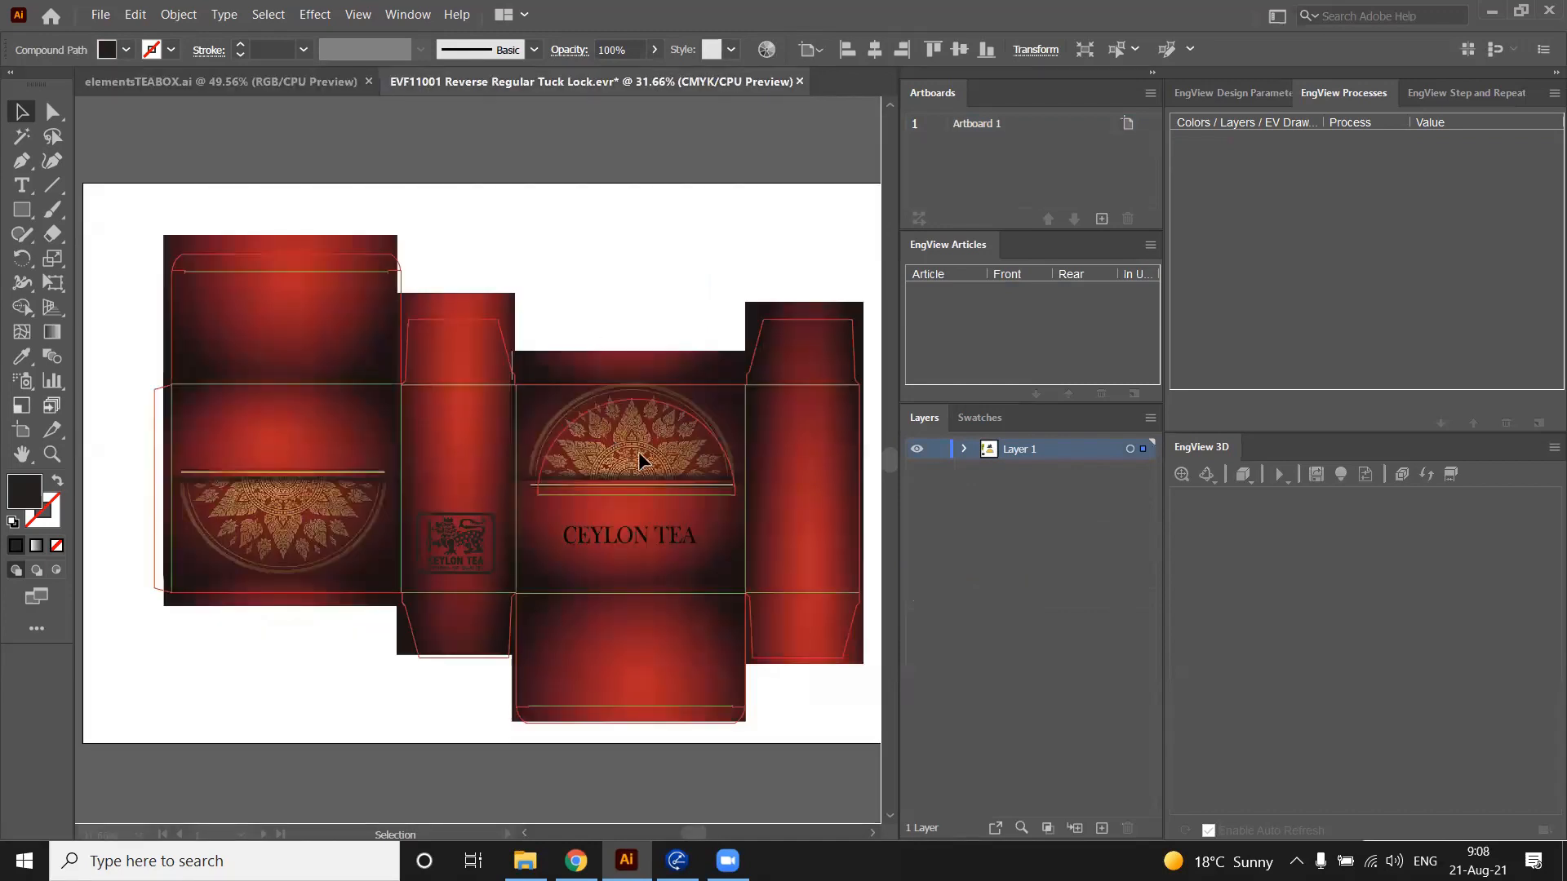
key("ctrl+v")
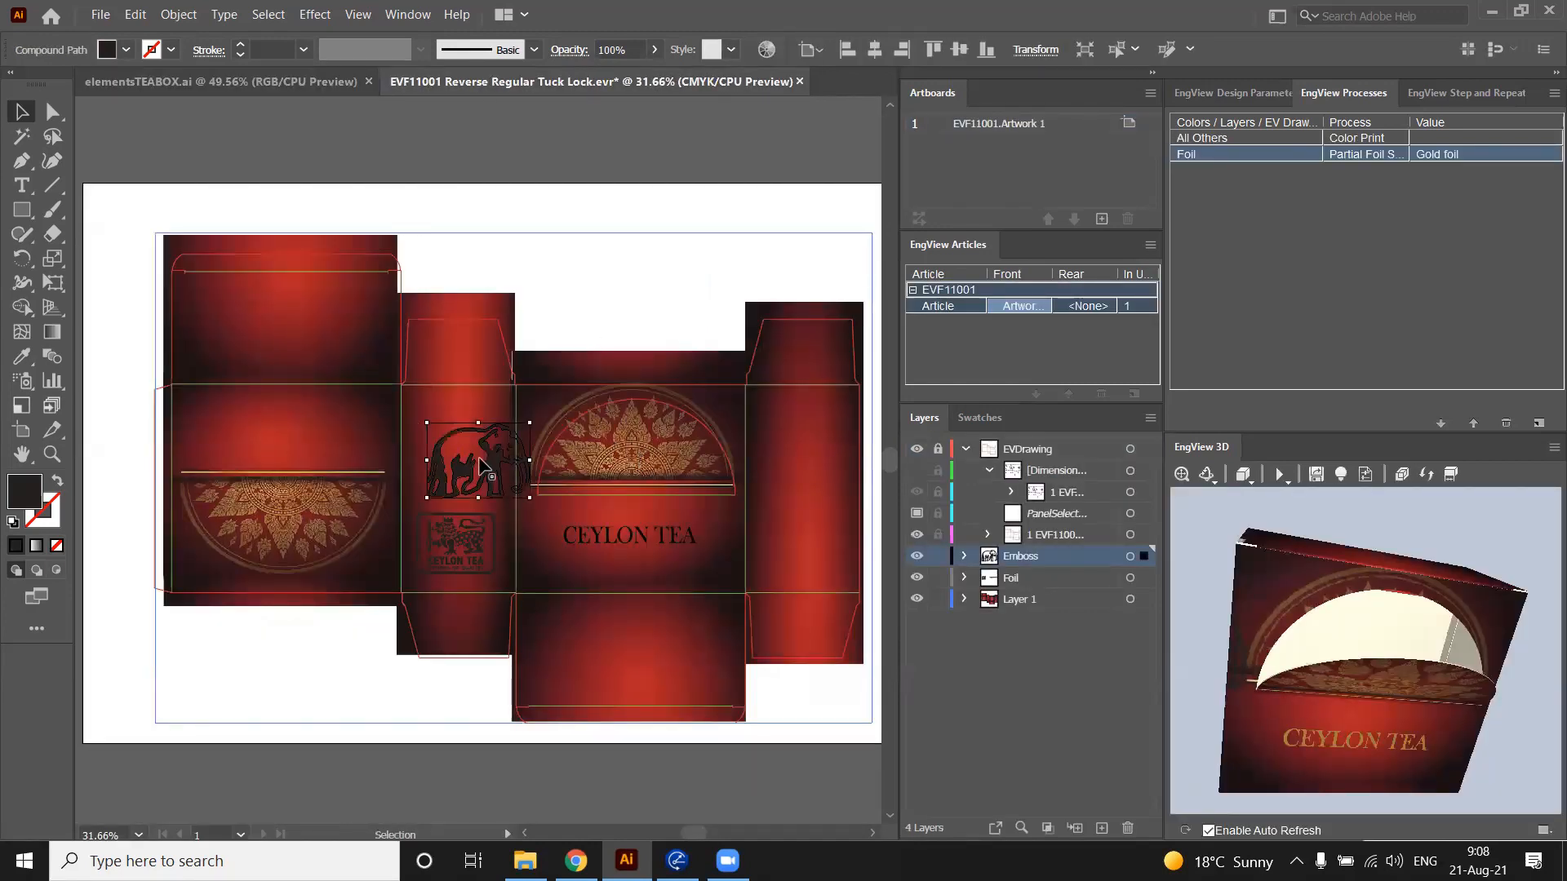
left_click_drag(462, 438, 297, 436)
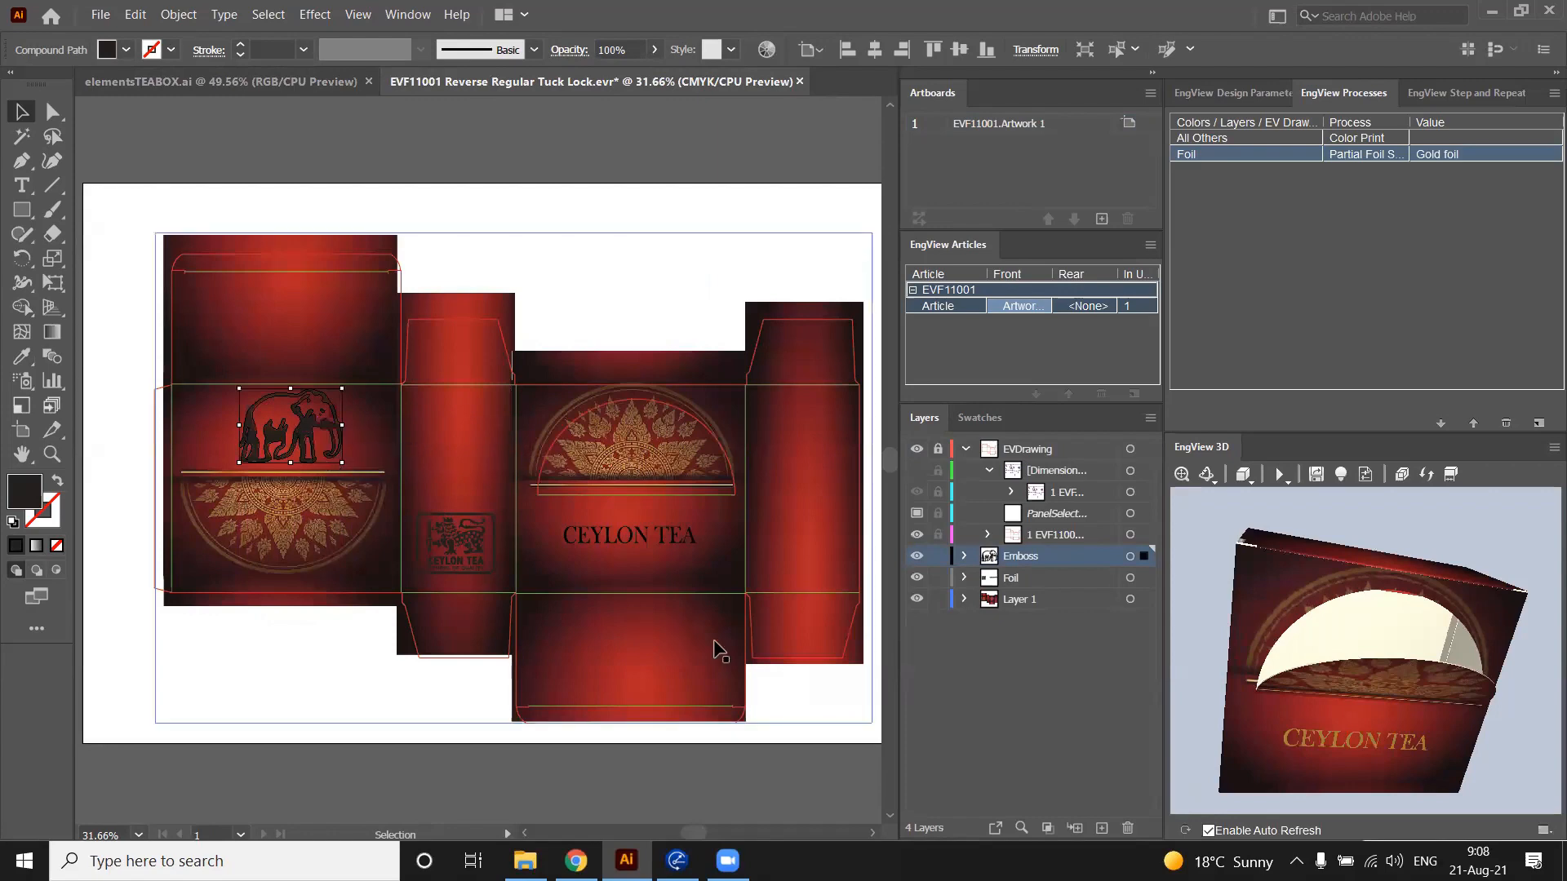
left_click_drag(1244, 668, 1415, 538)
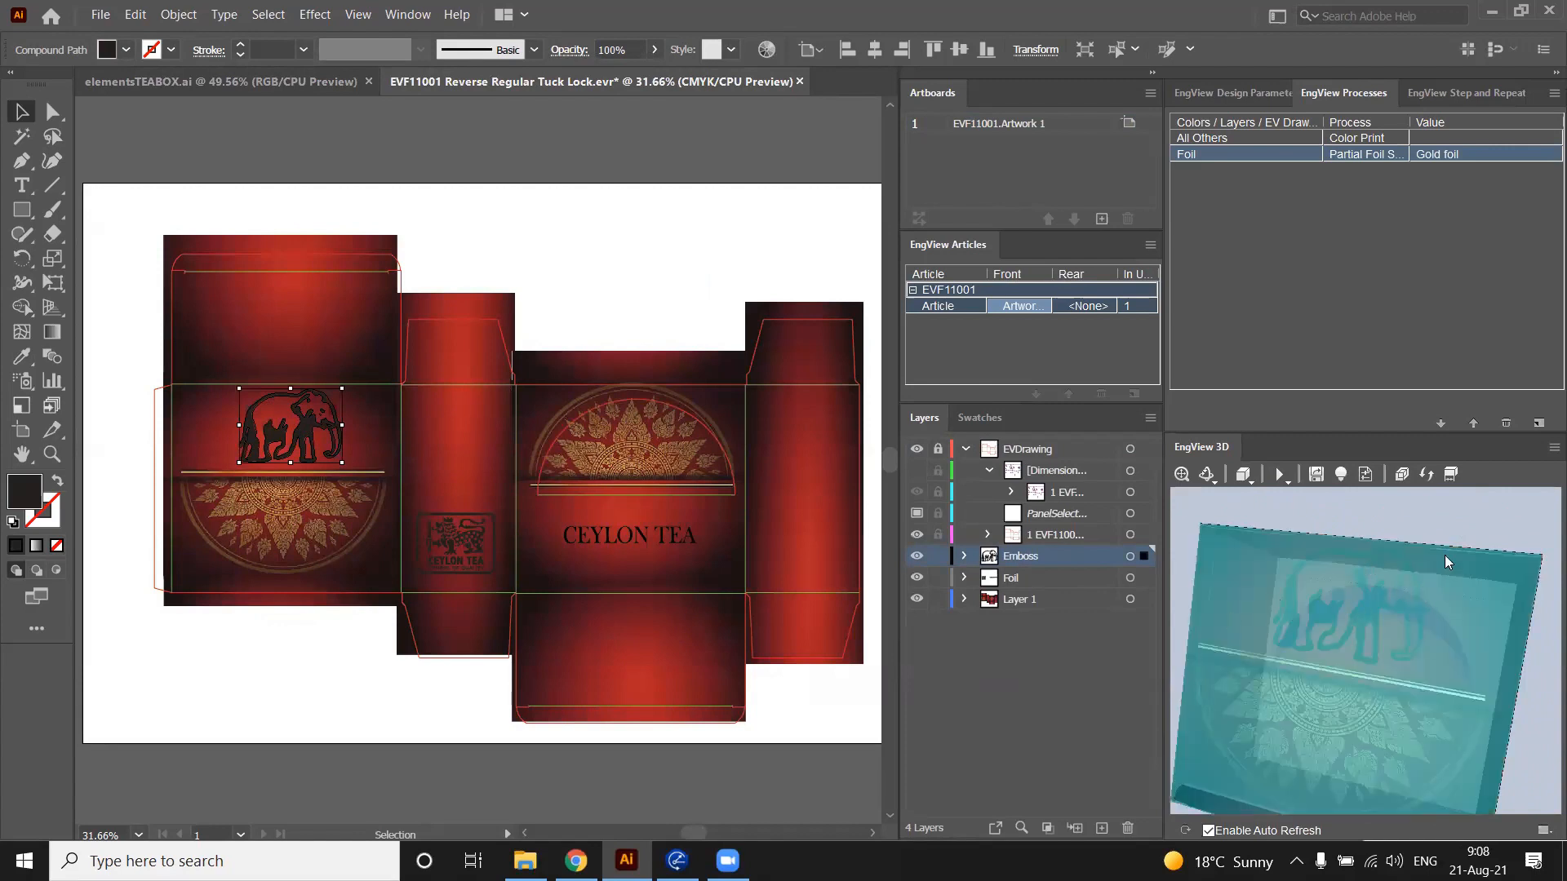
Move the elephant compound path from the Emboss layer into the Foil layer and view it on the 3D box
left_click(964, 556)
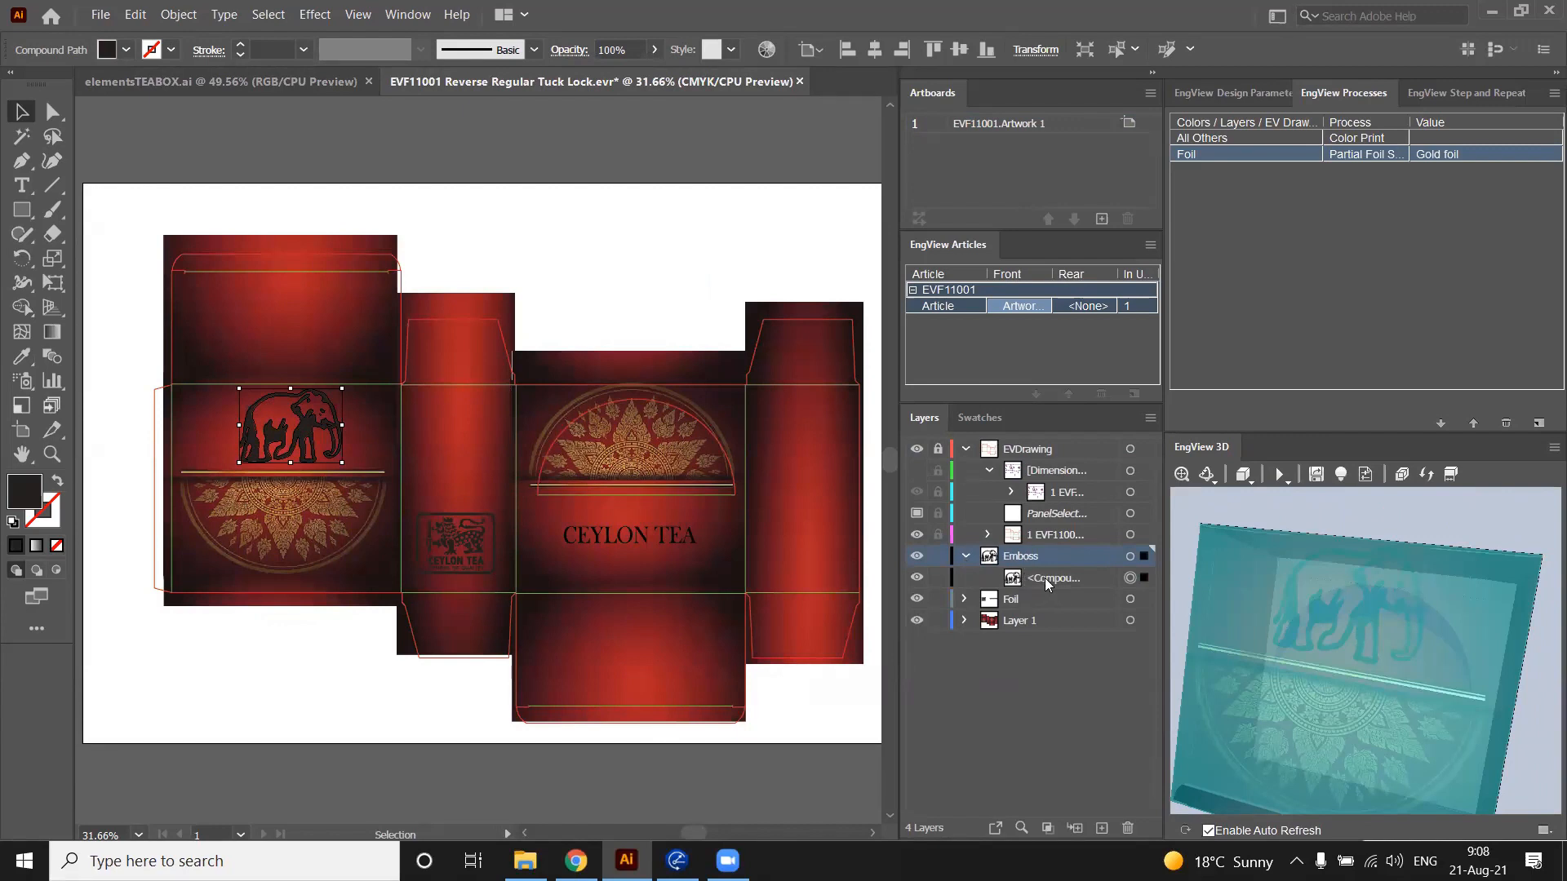
left_click_drag(1045, 578, 1046, 601)
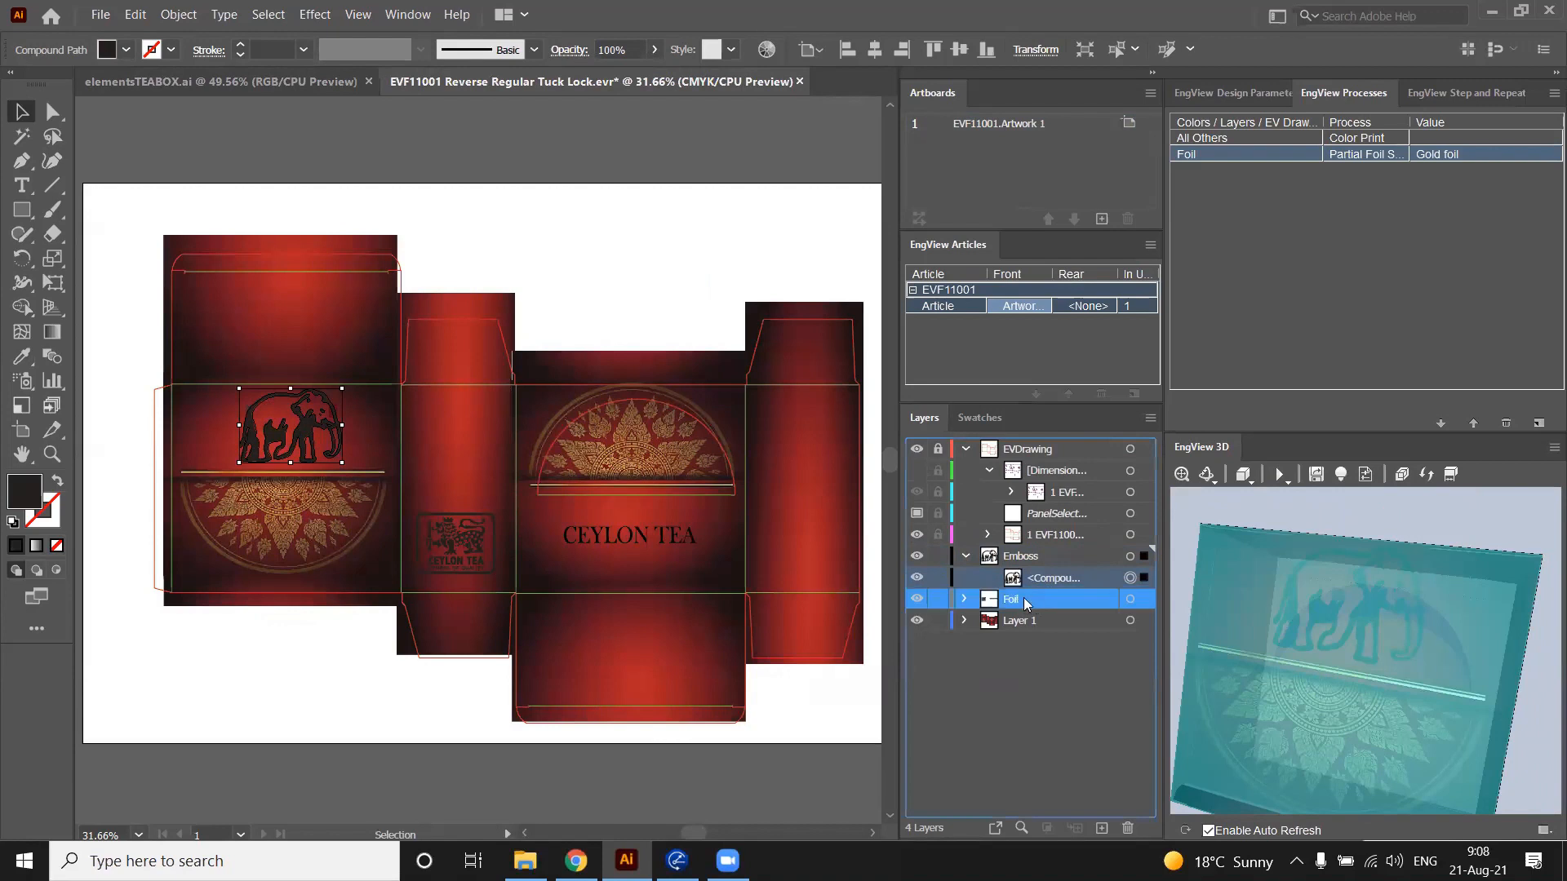
mouse_move(1490, 524)
left_mouse_down()
mouse_move(1430, 525)
mouse_move(1499, 539)
left_mouse_up()
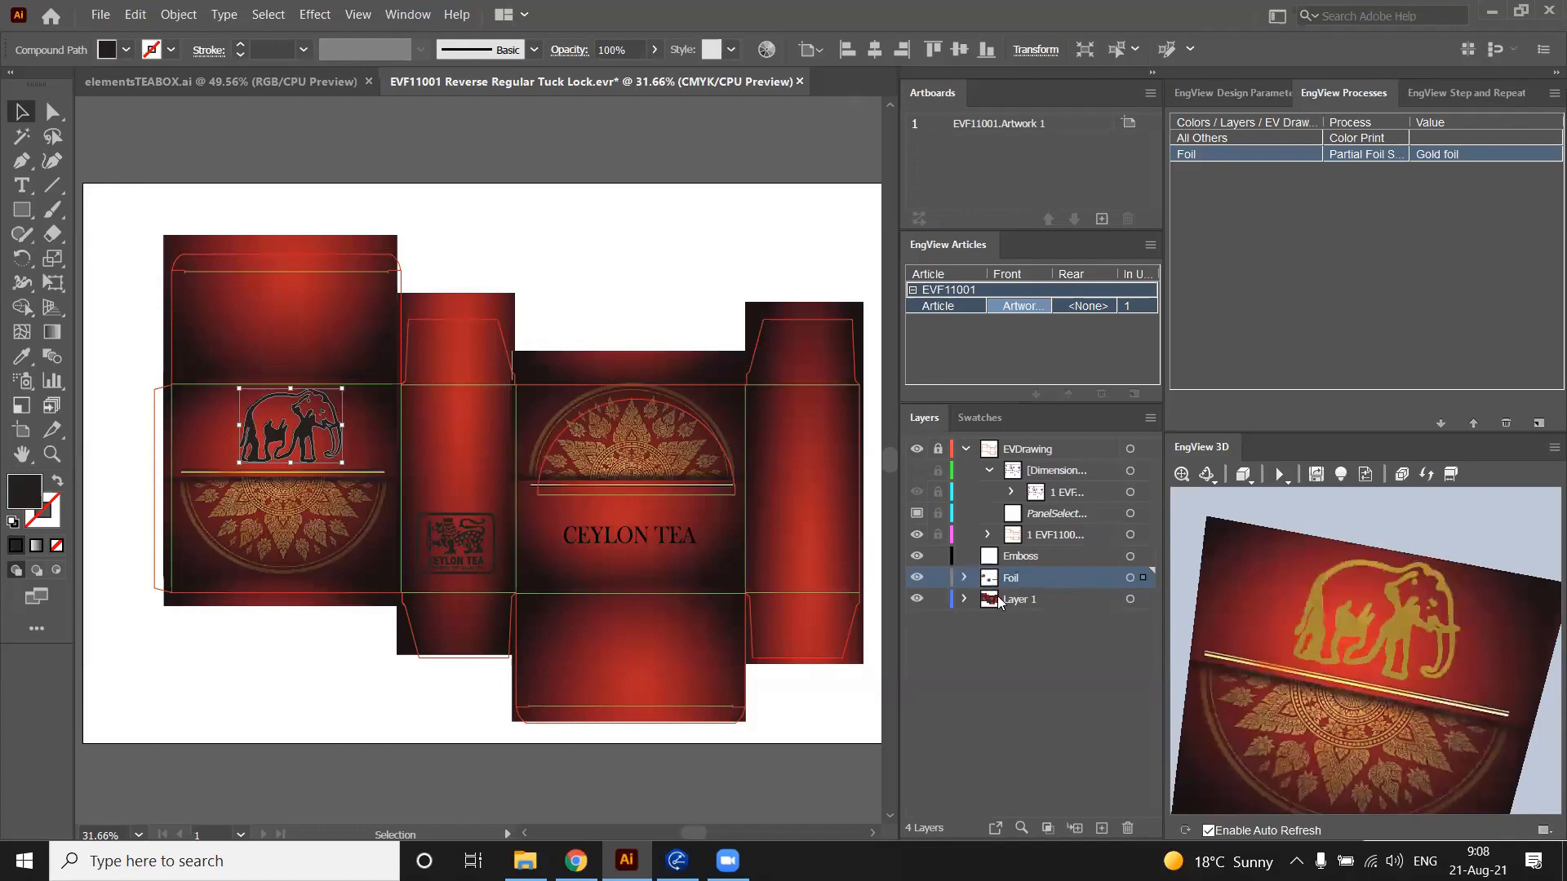
Move the elephant compound path from the Foil layer back into the Emboss layer
left_click(964, 578)
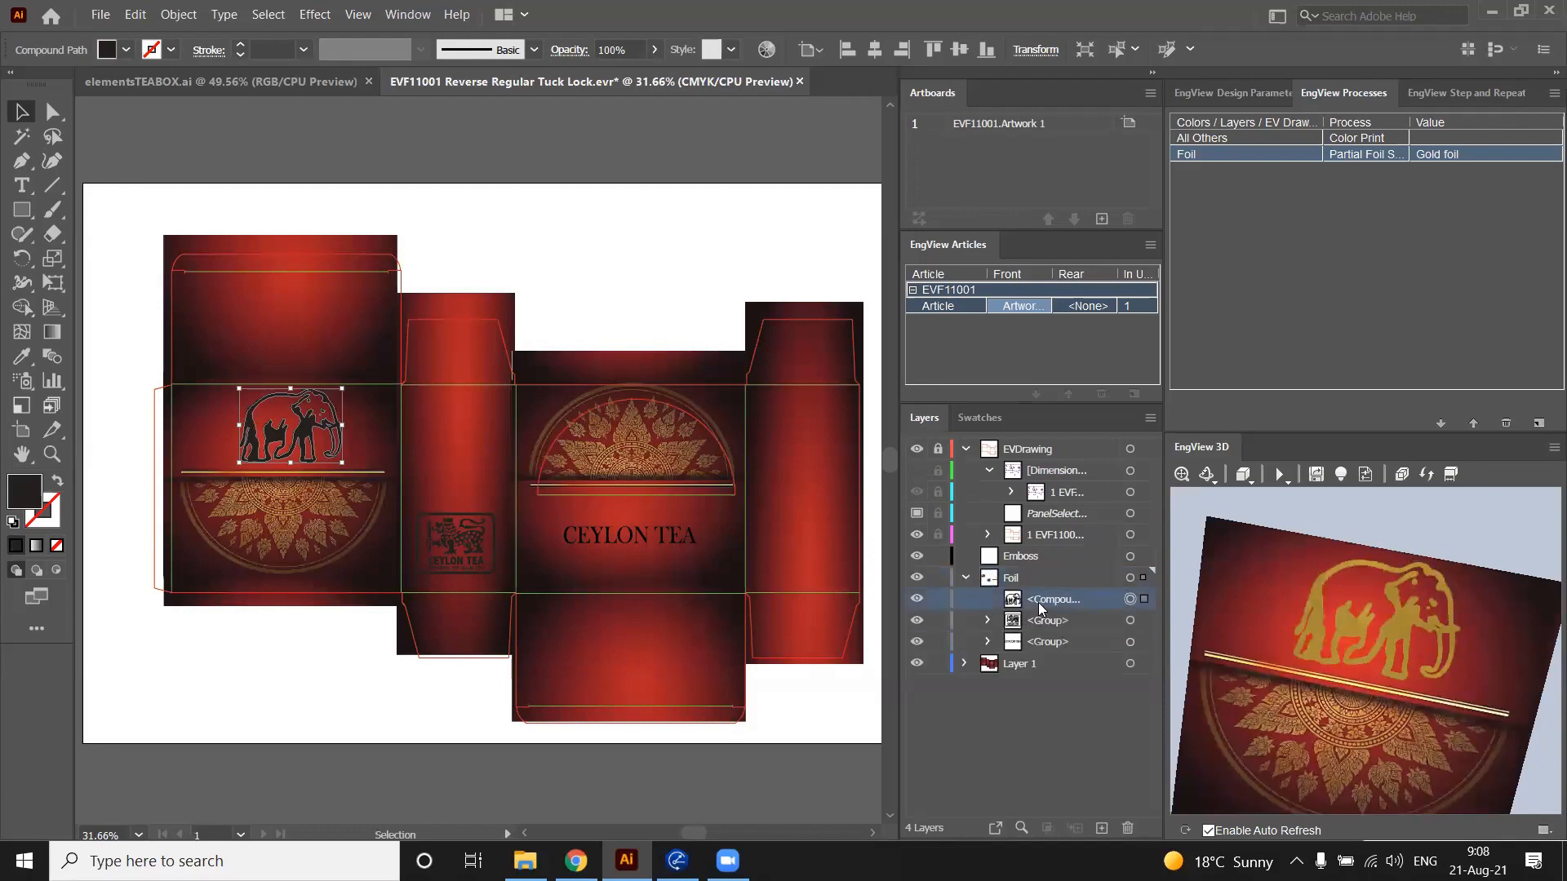
left_click_drag(1052, 600, 1041, 557)
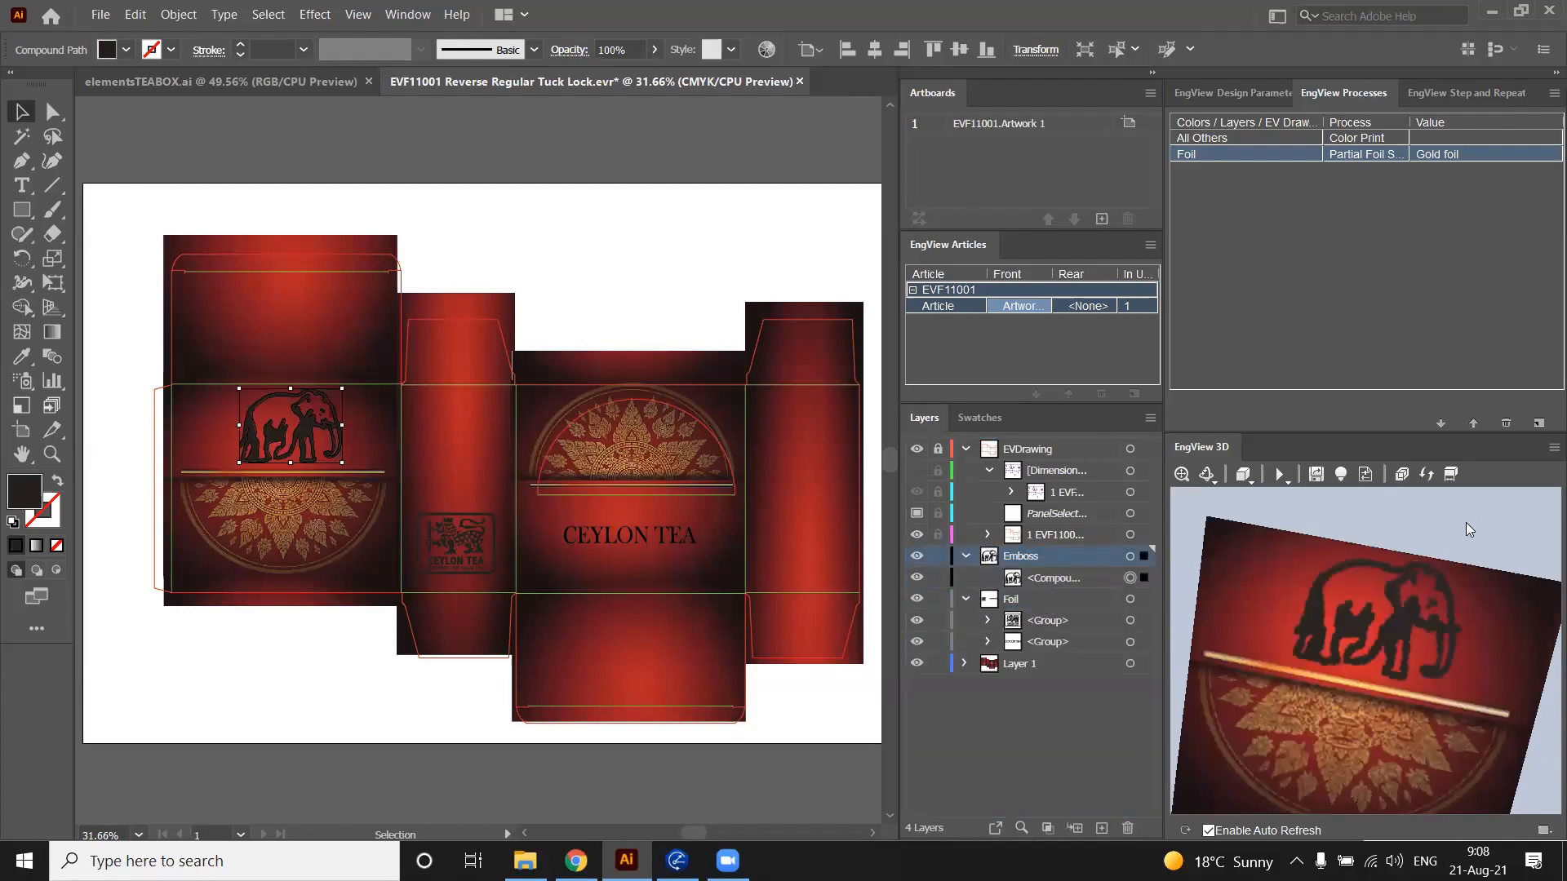
mouse_move(1466, 522)
left_mouse_down()
mouse_move(1392, 524)
mouse_move(1461, 522)
left_mouse_up()
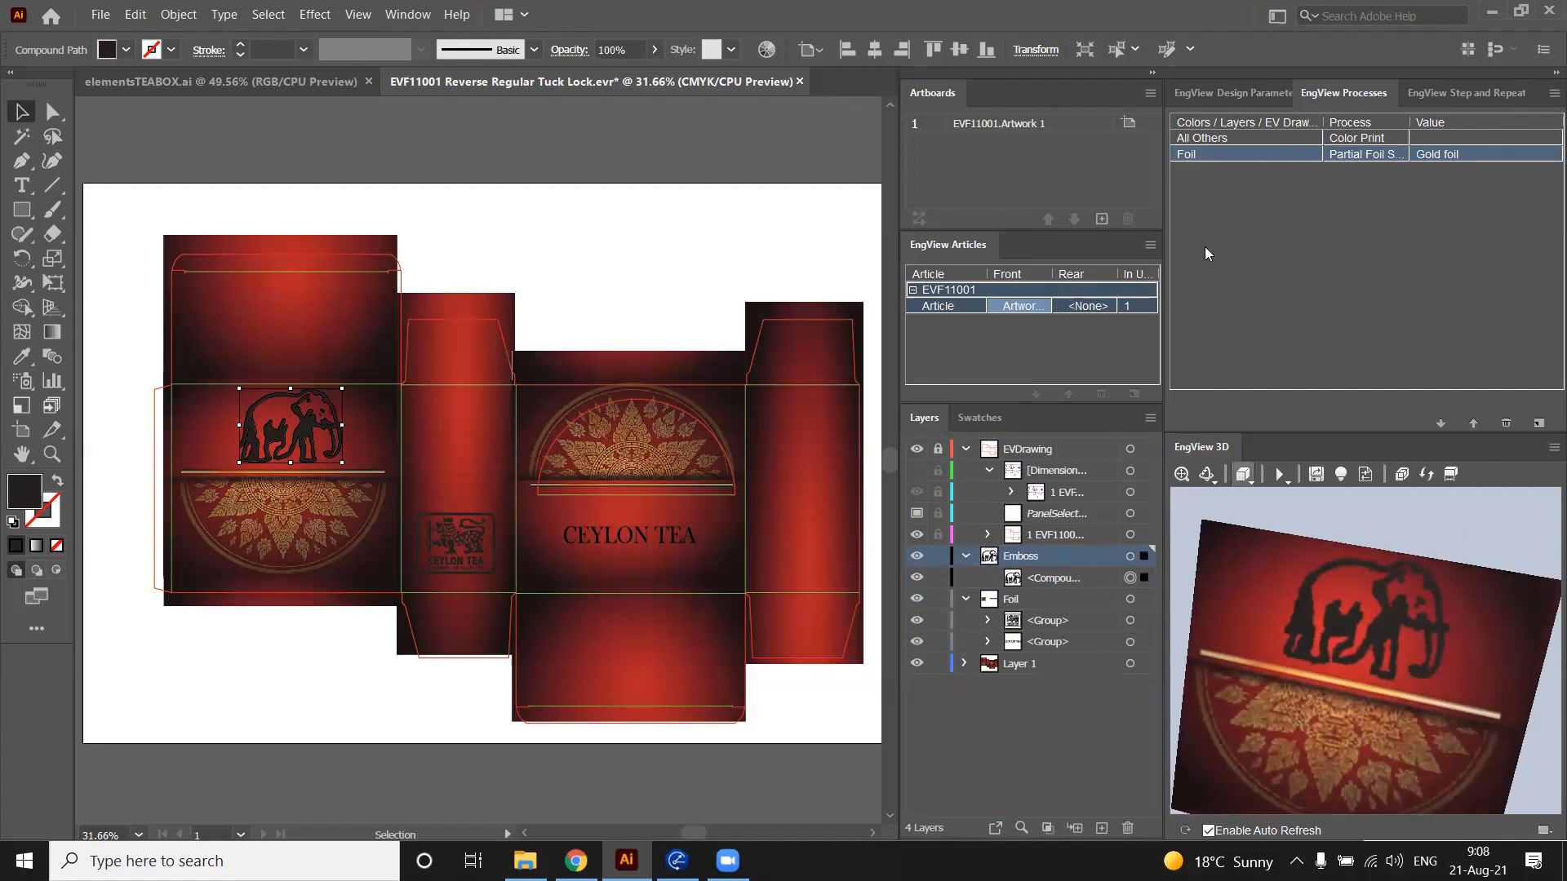
Add a process for the Emboss layer, using Imprint as the process and Emboss as the value
left_click(1538, 422)
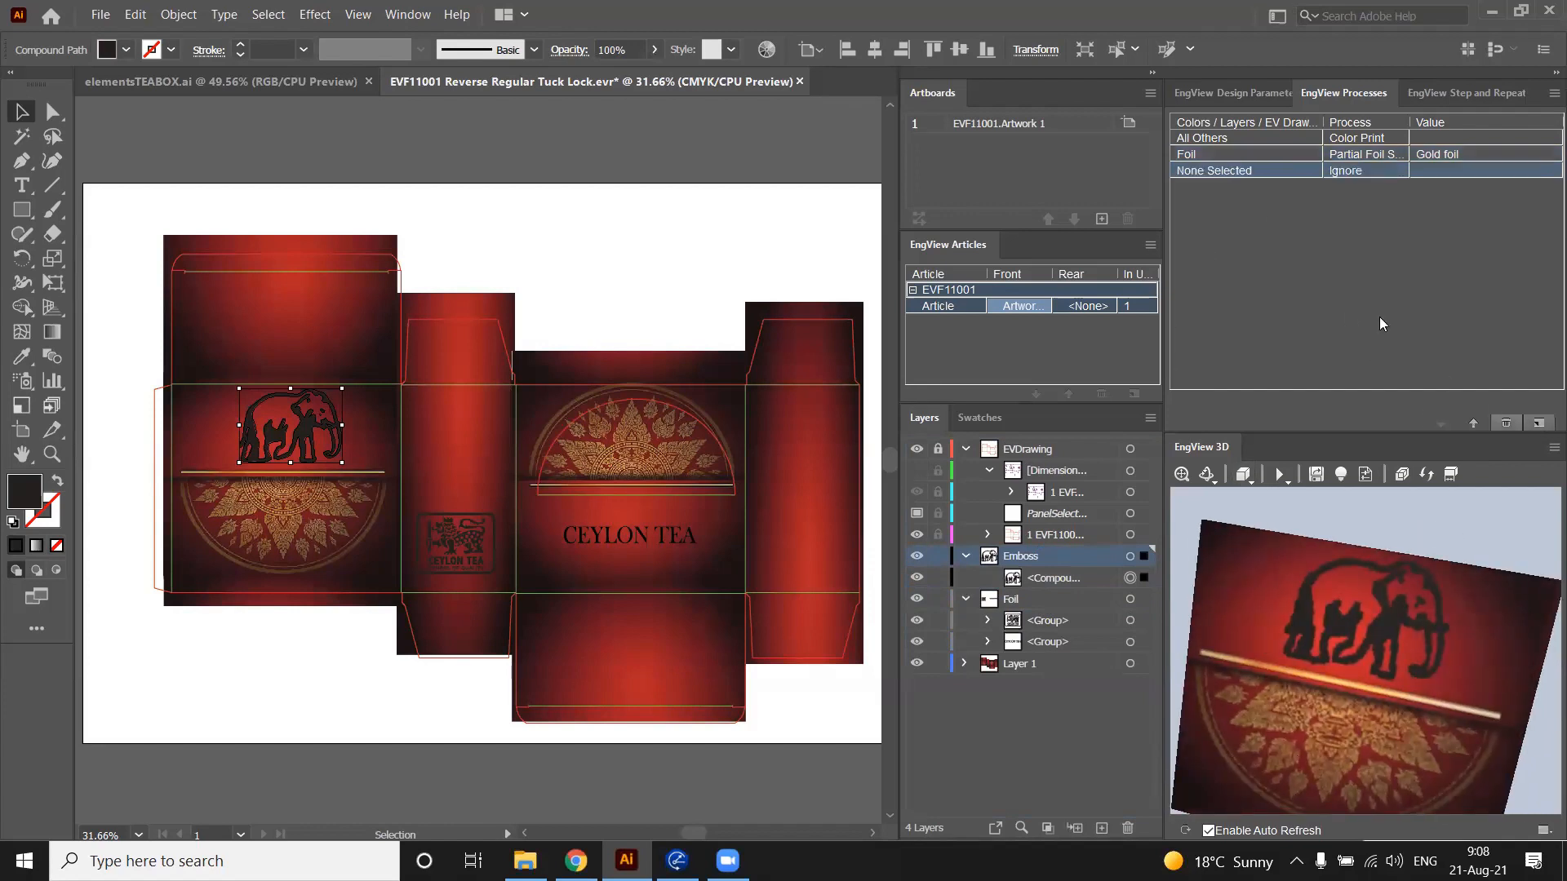
left_click(1312, 169)
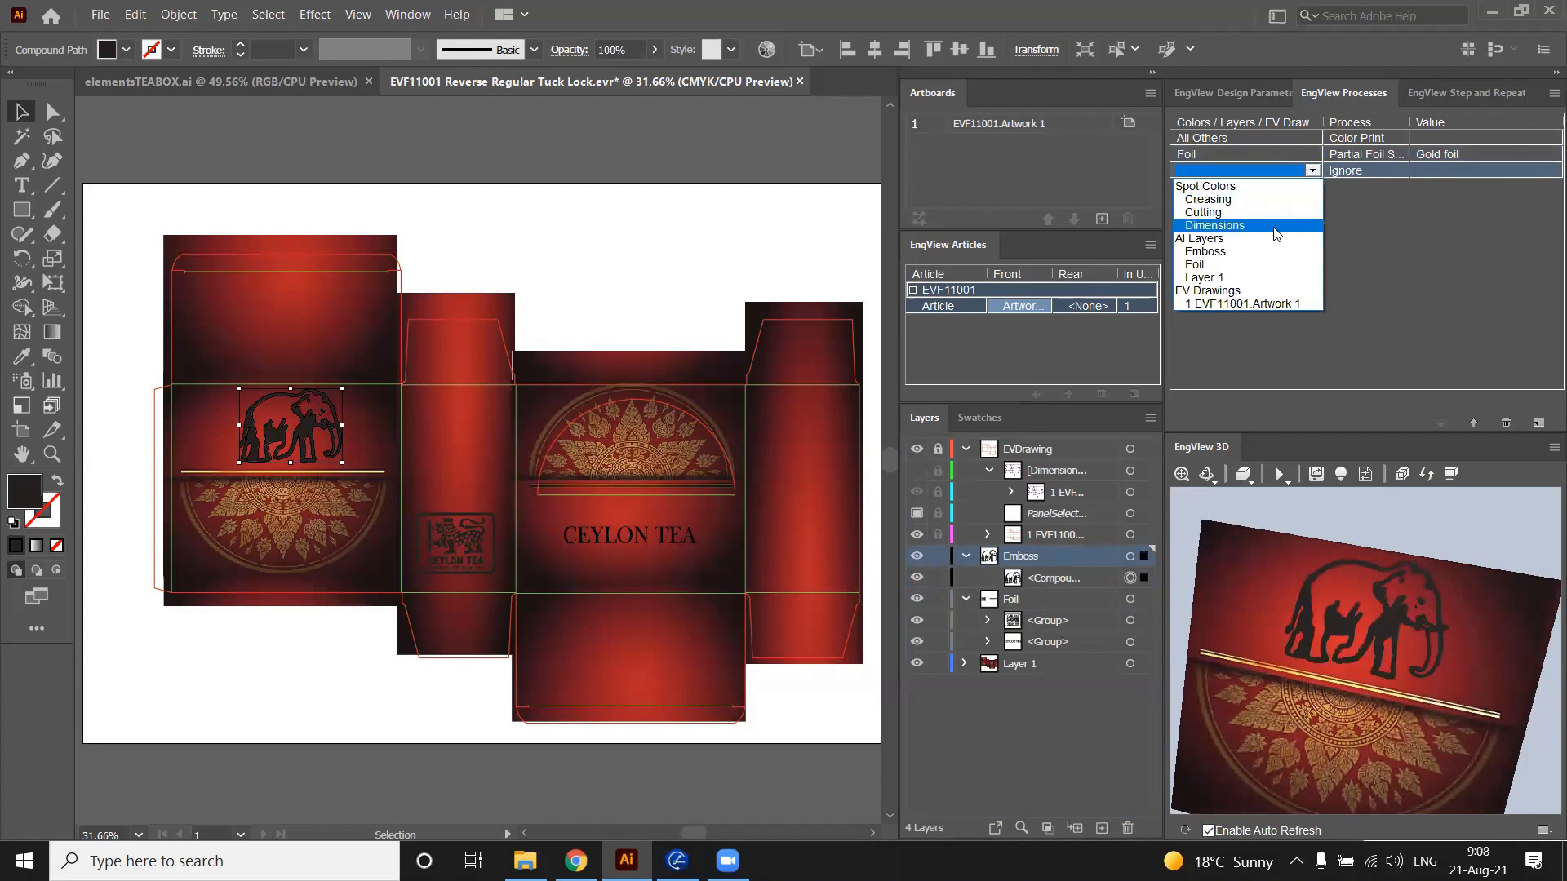
left_click(1265, 252)
left_click(1358, 173)
left_click(1399, 170)
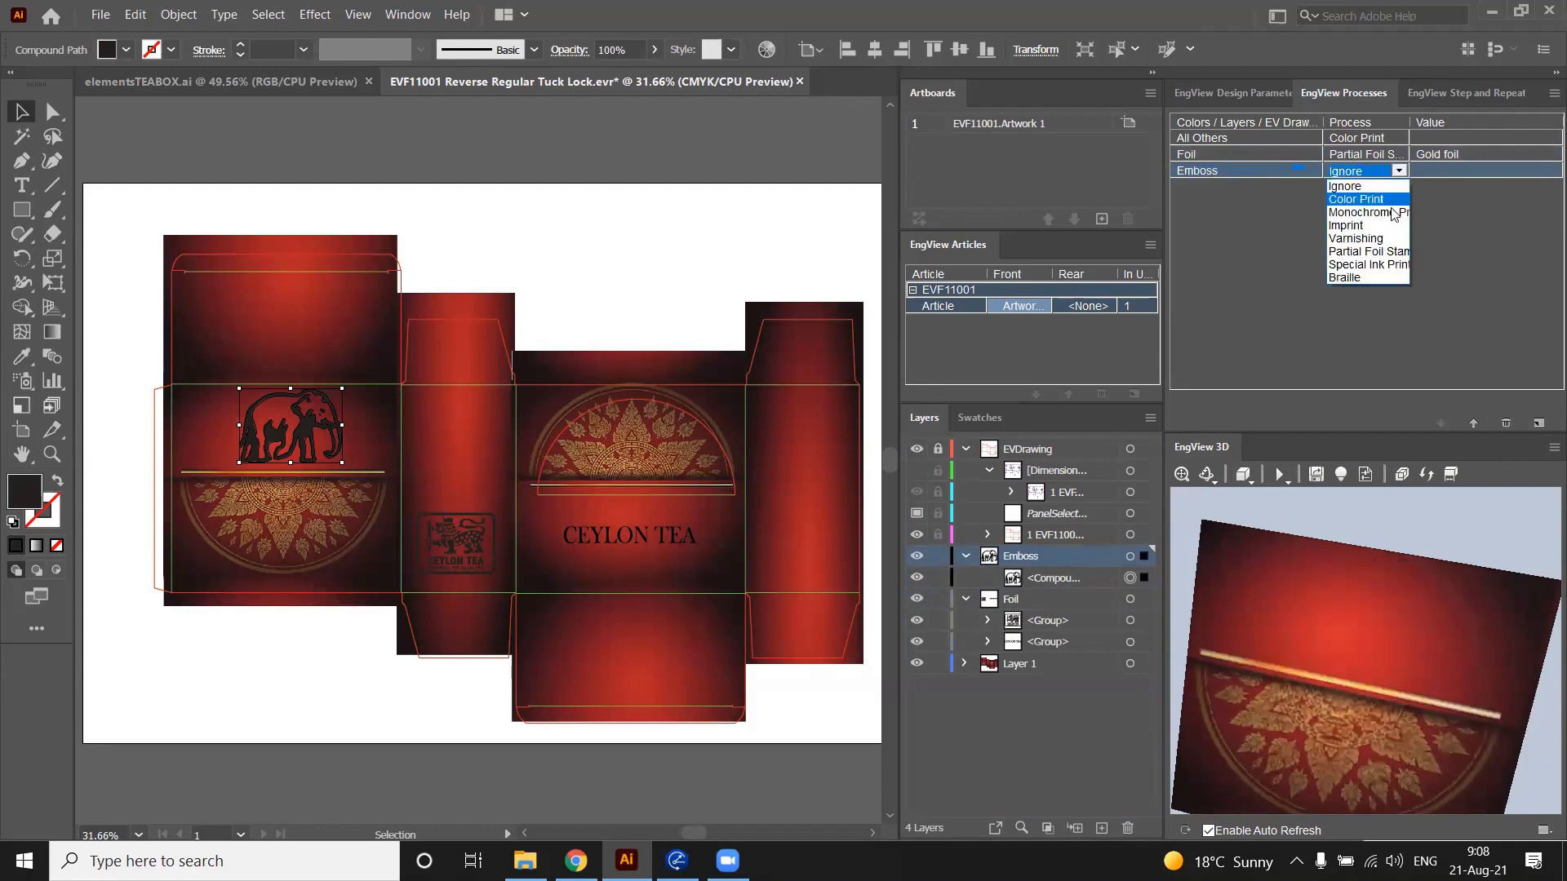
left_click(1355, 206)
left_click(1457, 172)
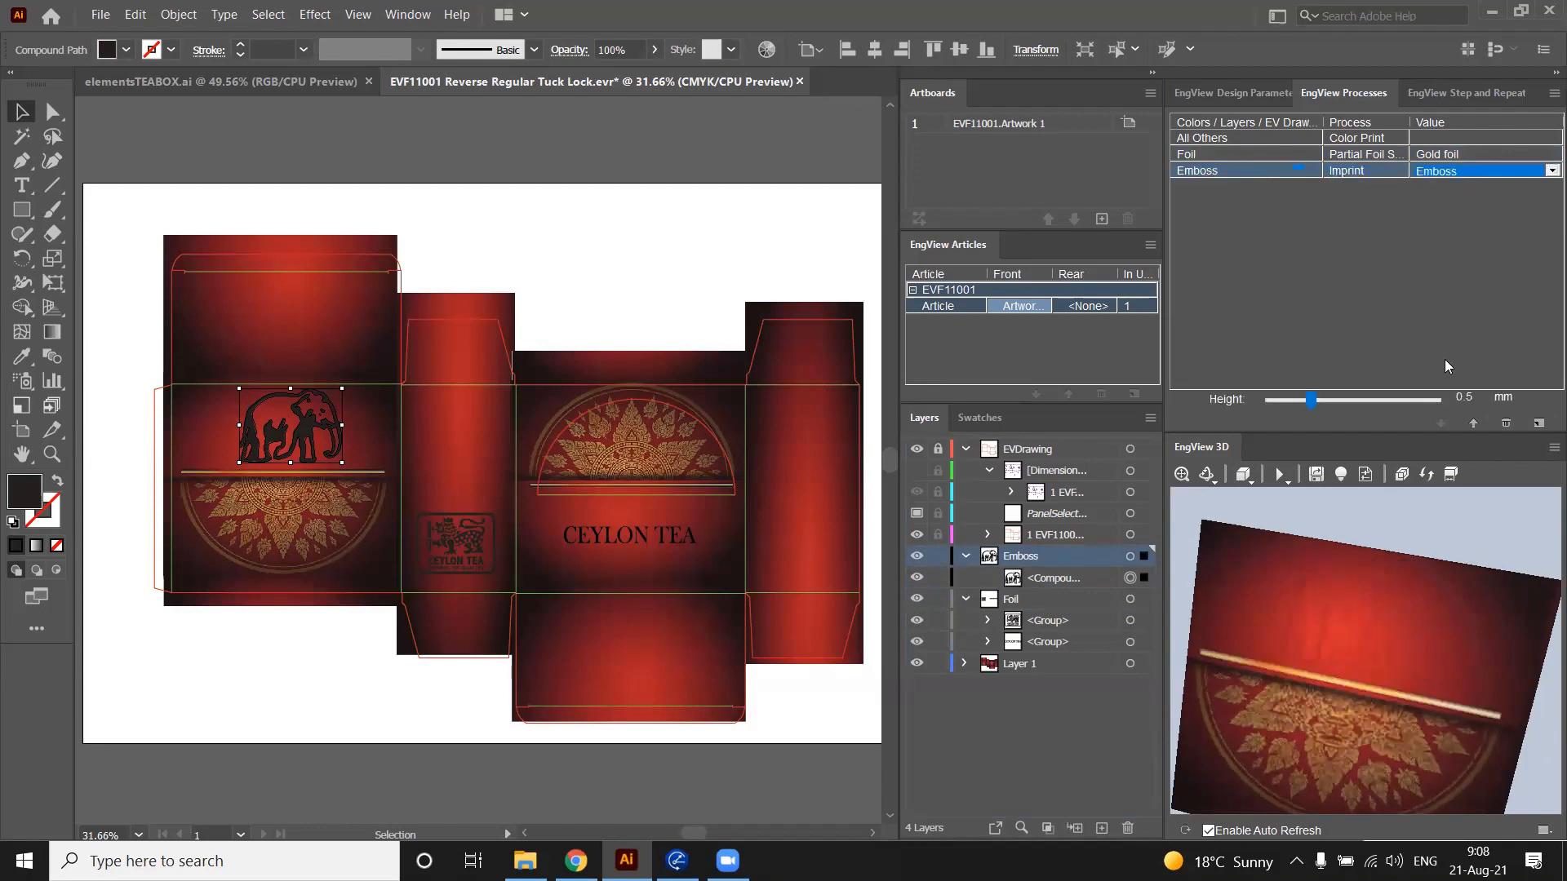
Set the emboss height to 0.89 mm and inspect the embossed elephant on the 3D box
left_click(1383, 399)
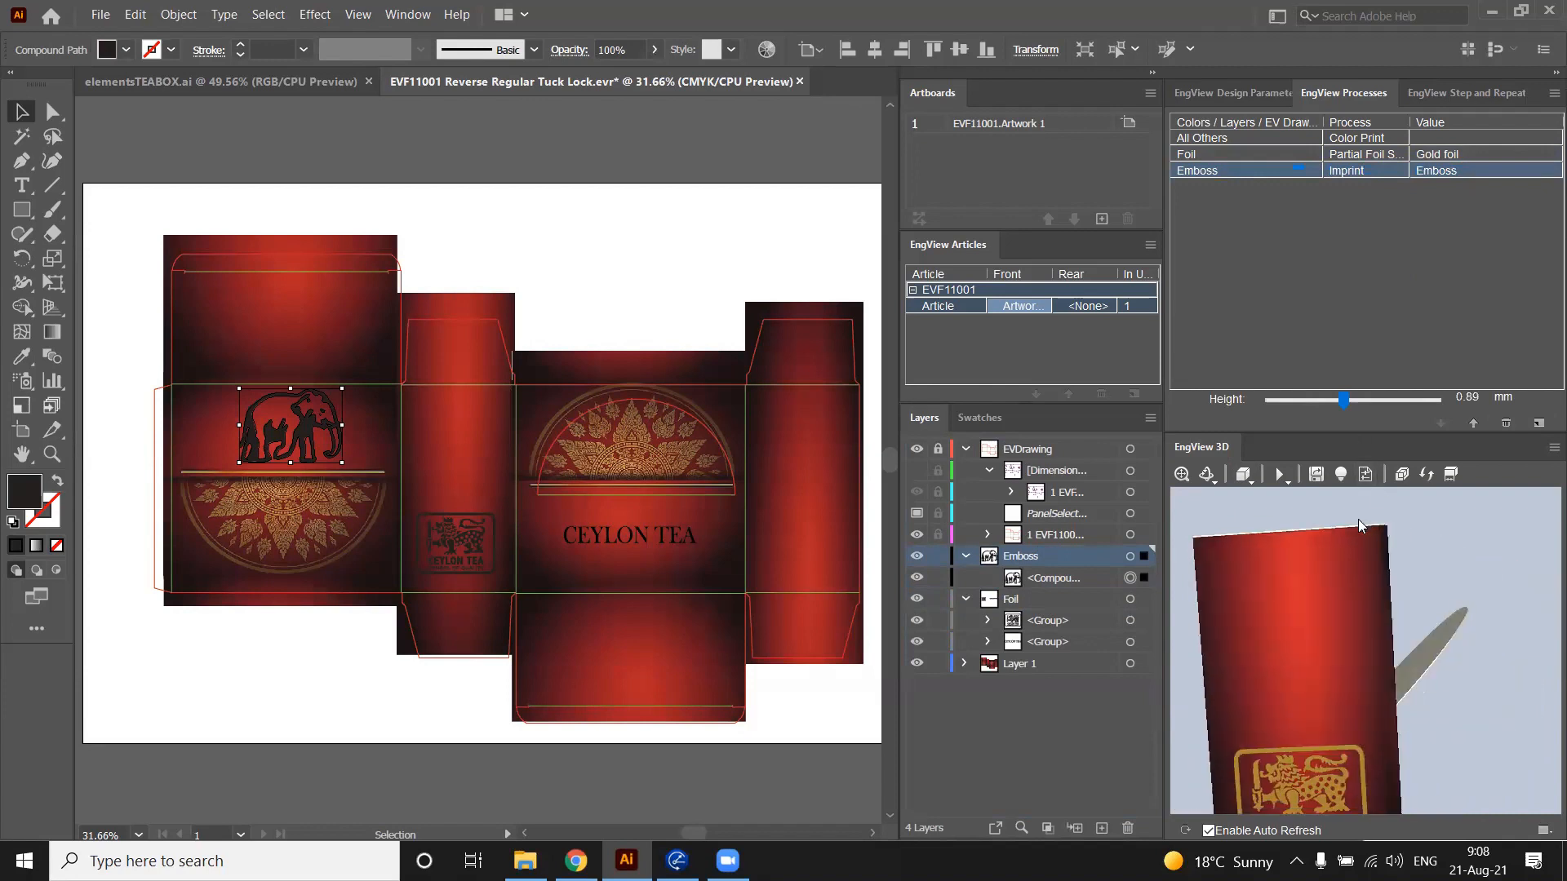
left_click_drag(1492, 536, 1447, 519)
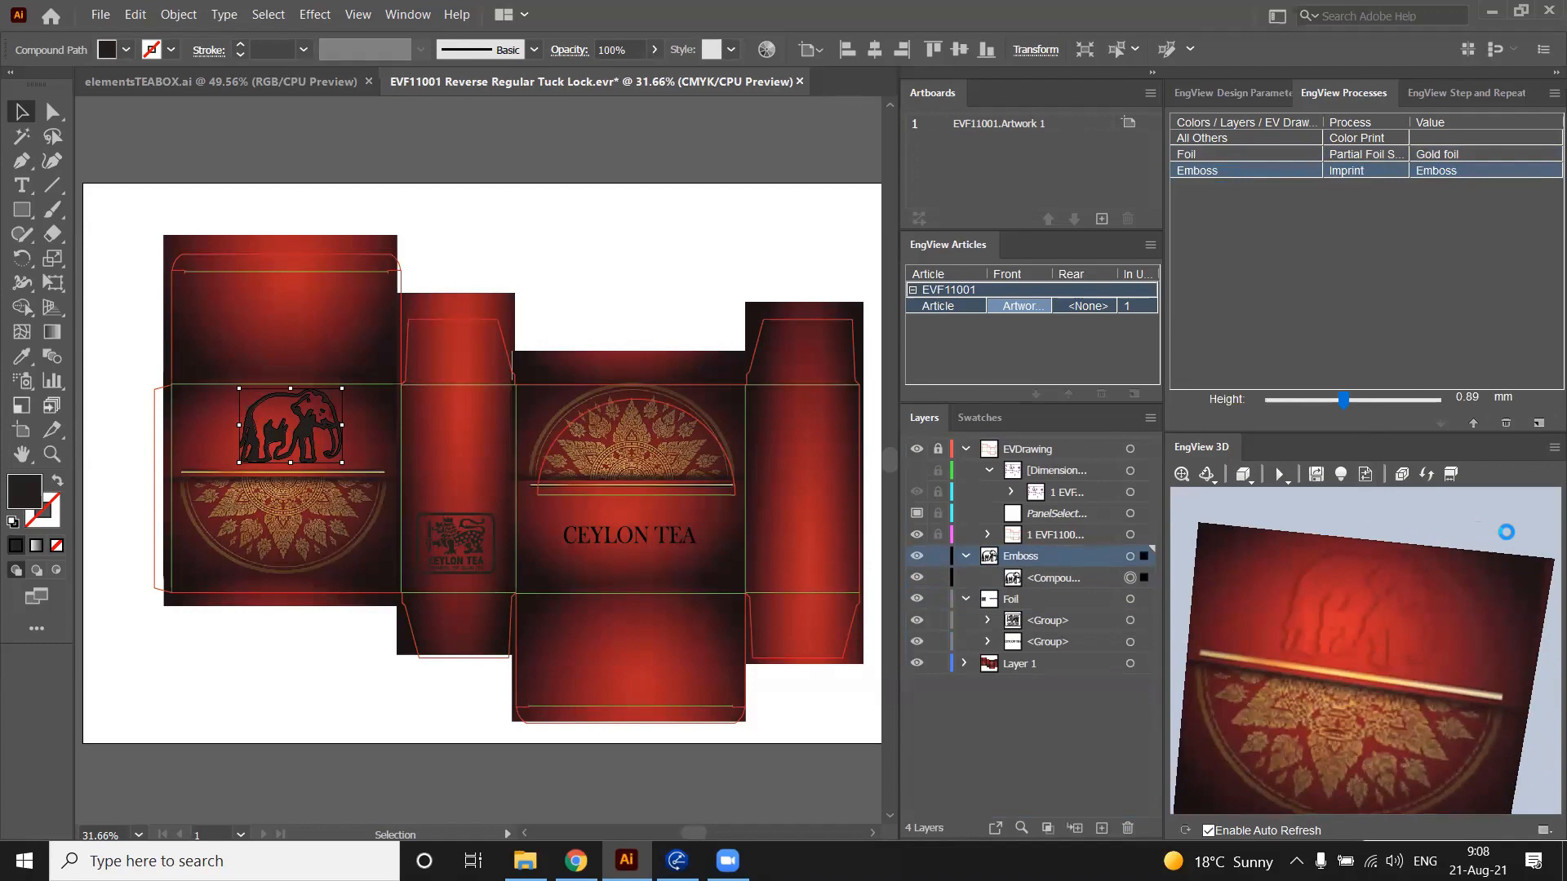
left_click_drag(1508, 537, 1502, 544)
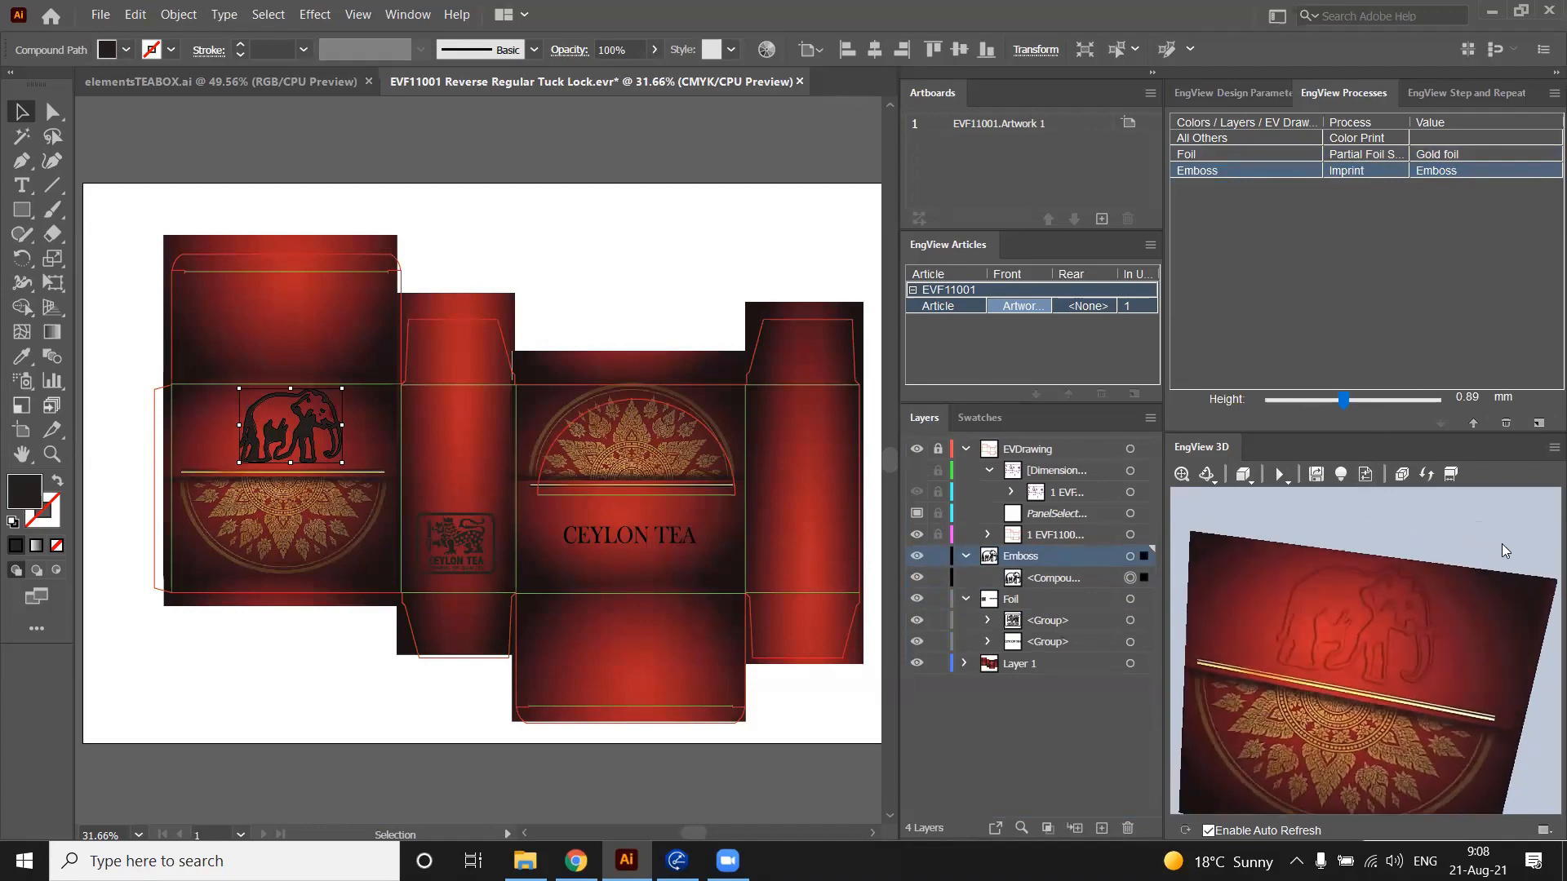
Play the folding animation in reverse to unfold the 3D box and fit the whole blank in view
left_click(1280, 475)
left_click(1335, 552)
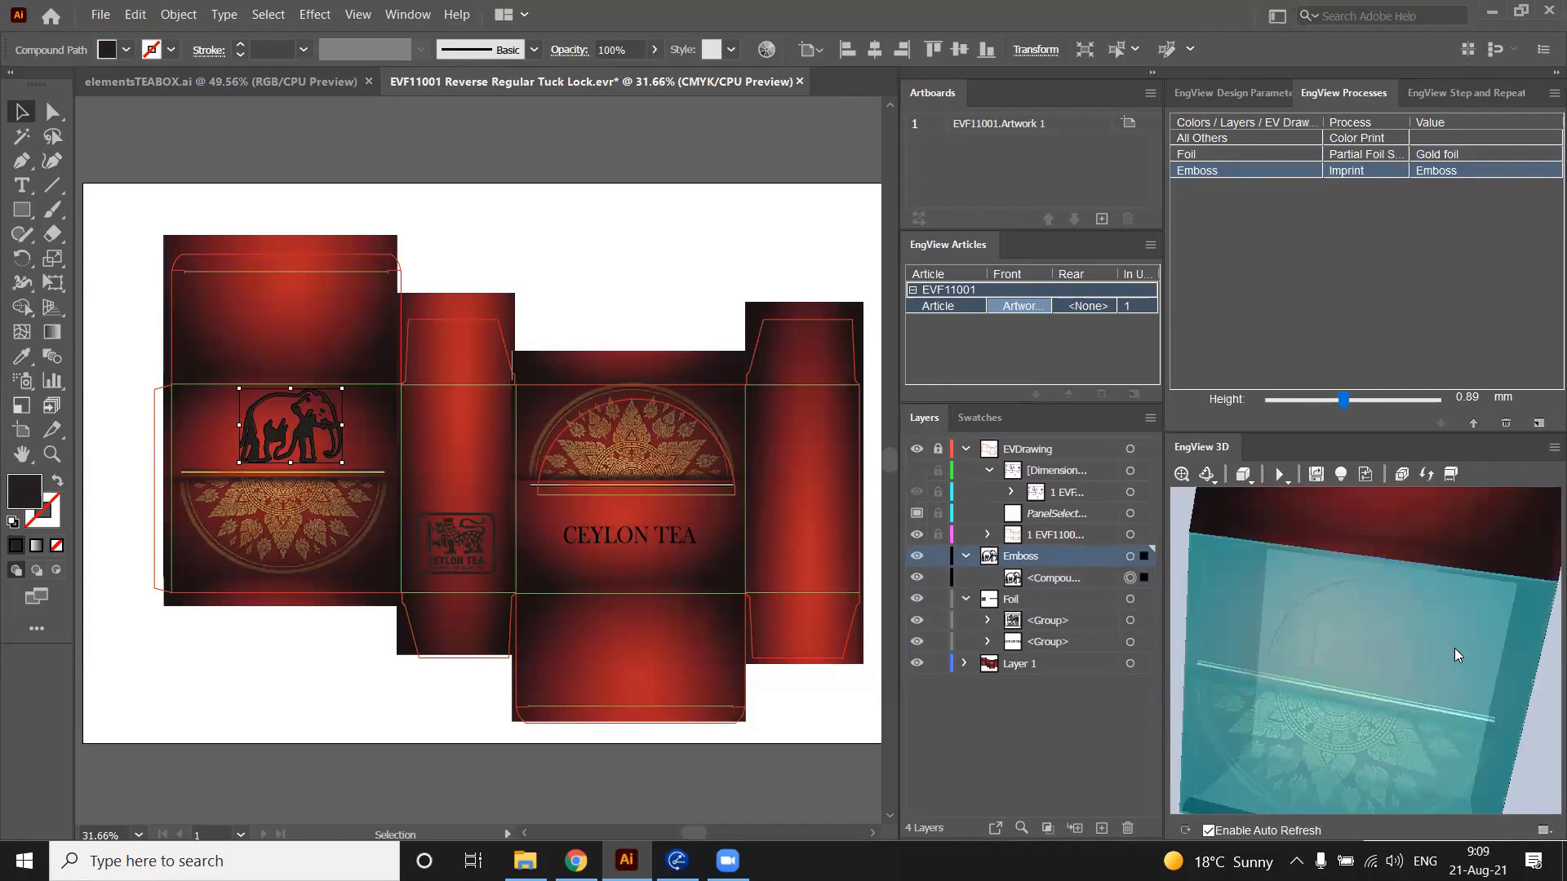
left_click(1181, 475)
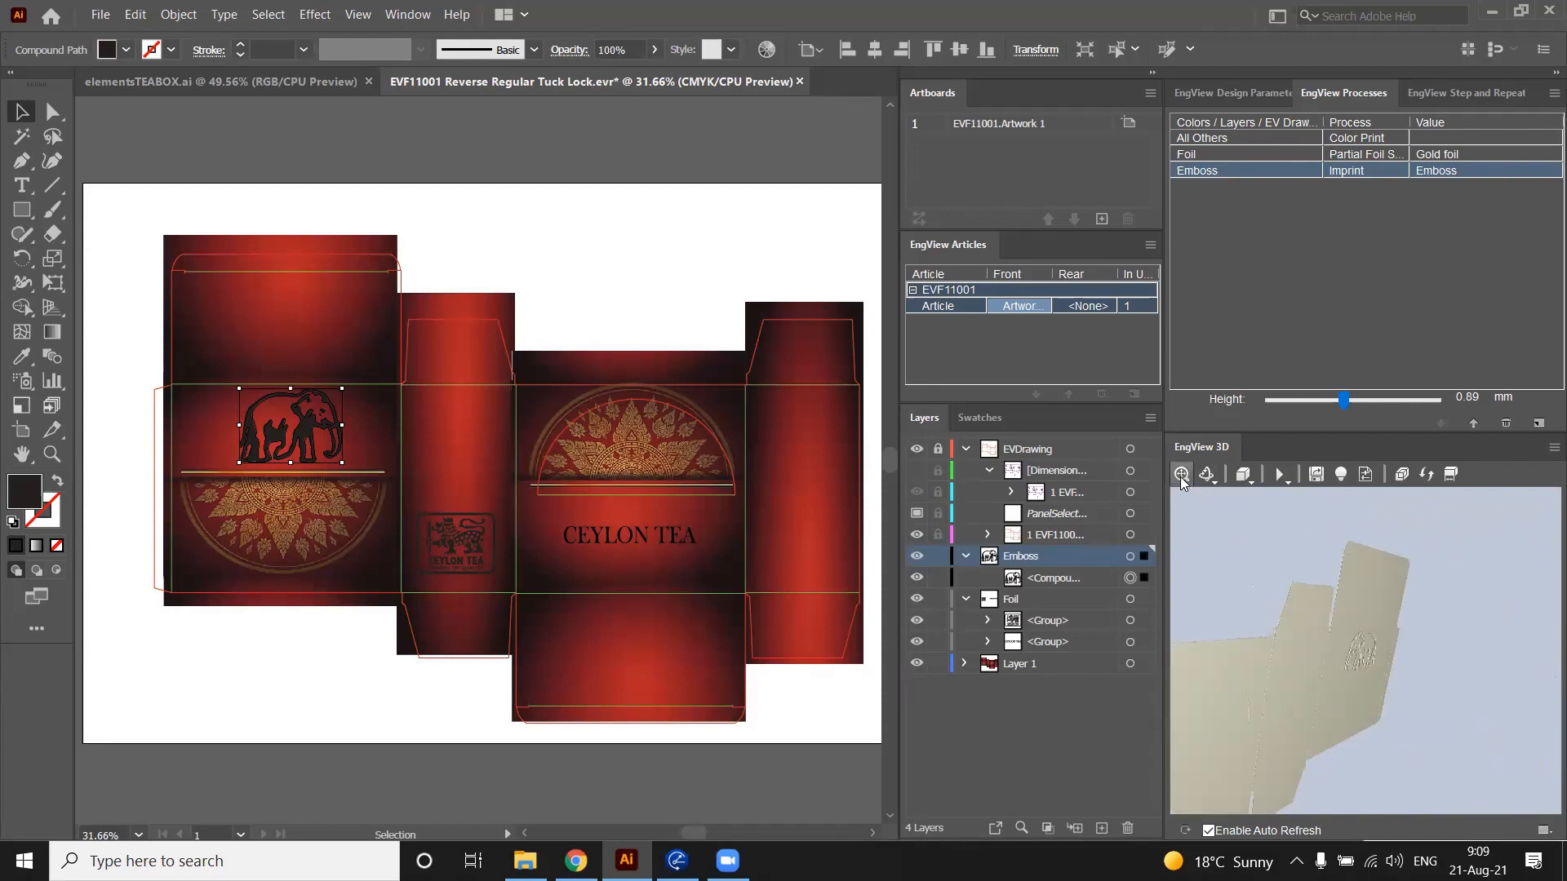
Play the folding animation of the 3D box and examine the closed box and its half-round window from several sides
left_click(1281, 474)
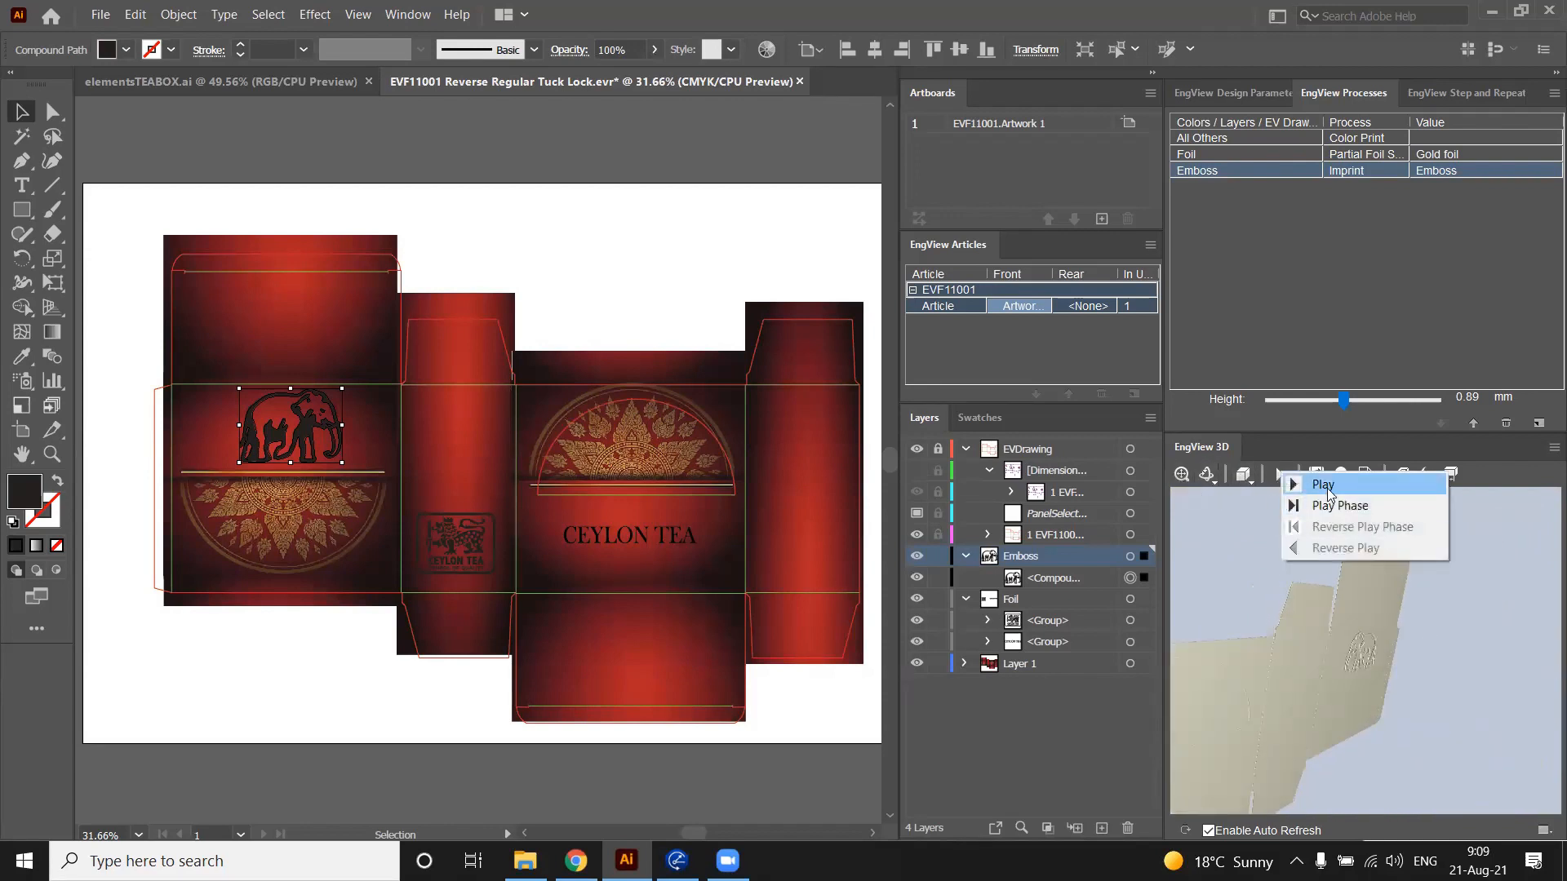
left_click(1326, 488)
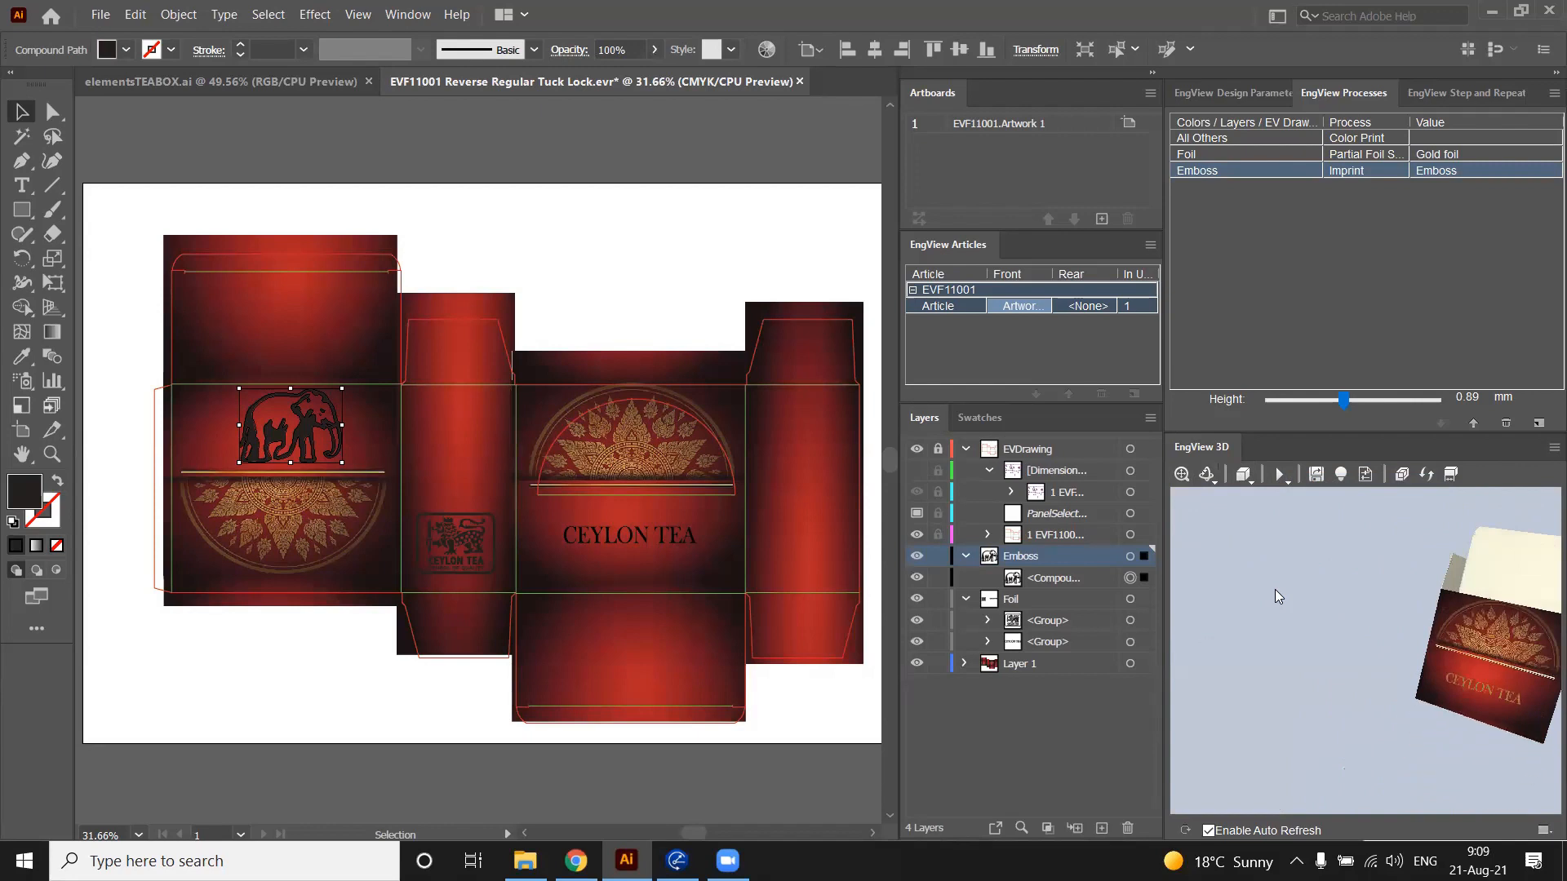
left_click(1181, 474)
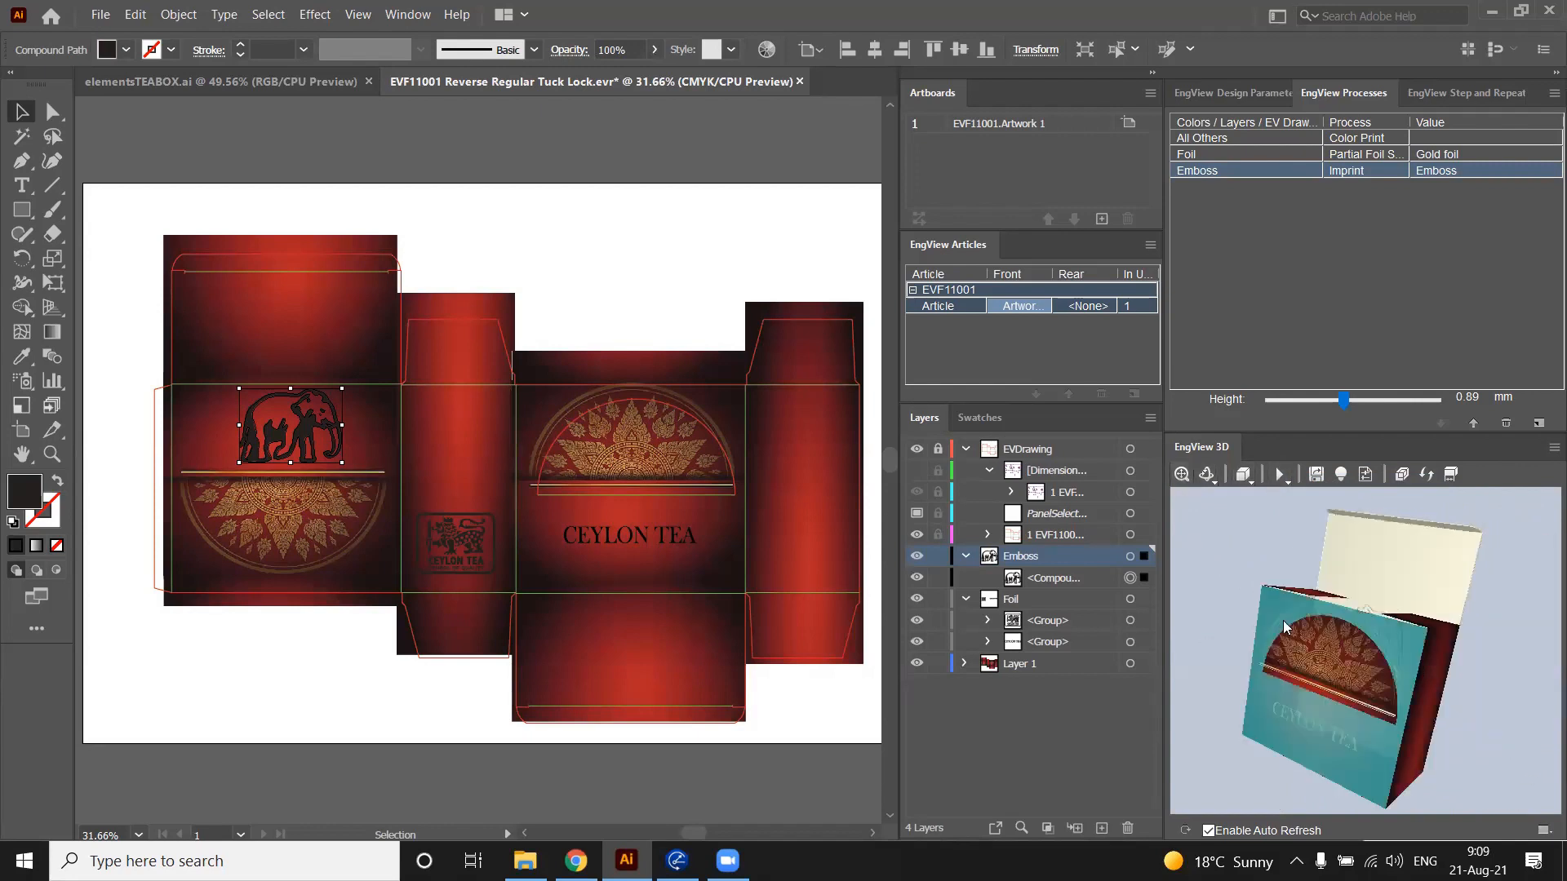
left_click_drag(1283, 620, 1337, 545)
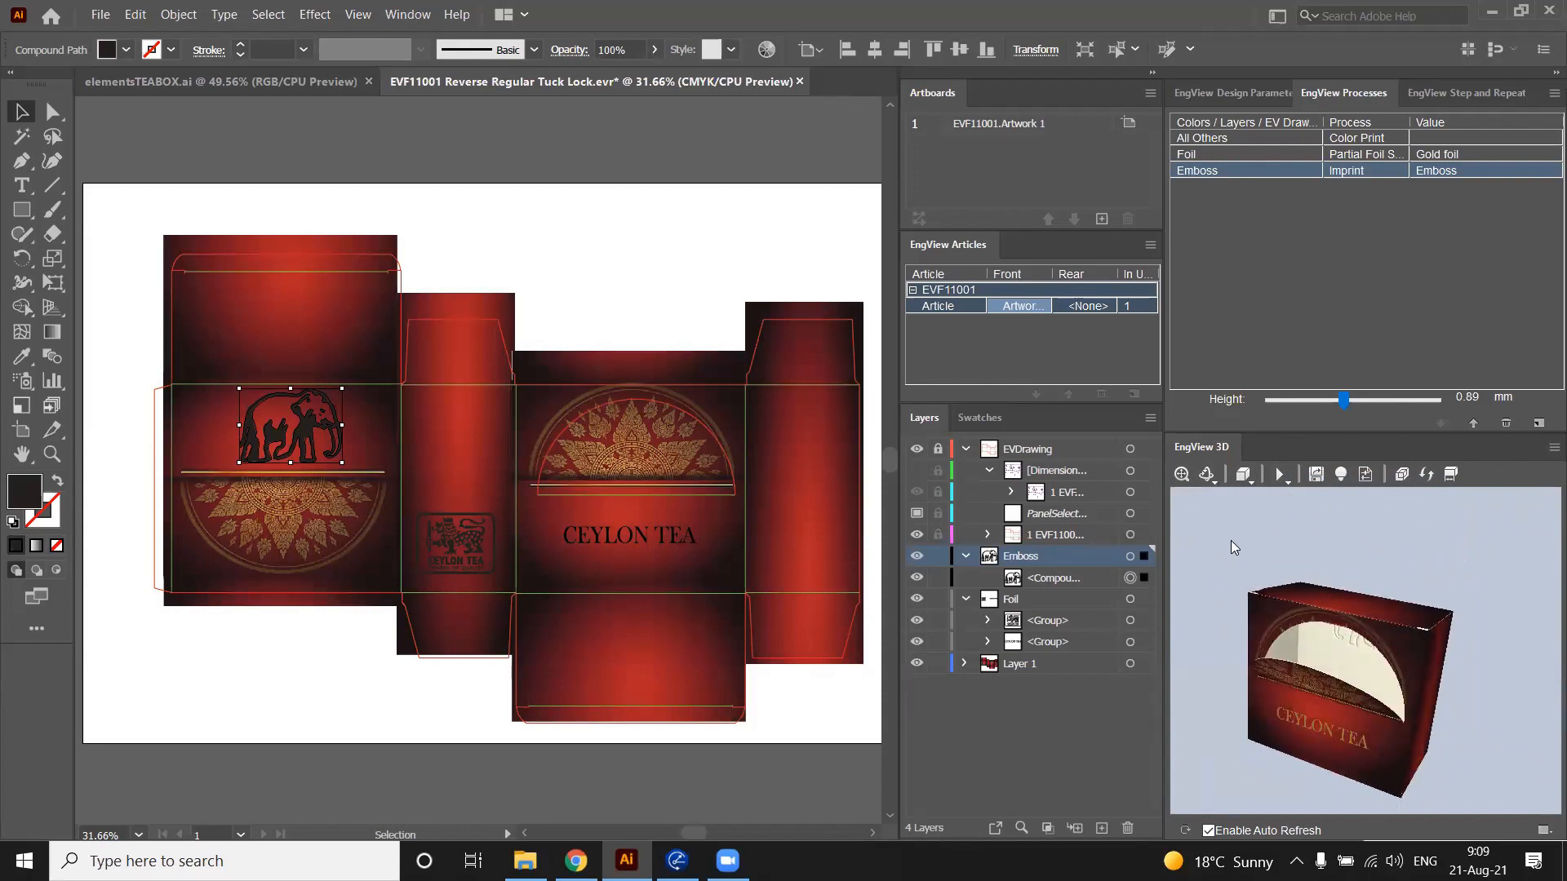
left_click_drag(1231, 540, 1357, 588)
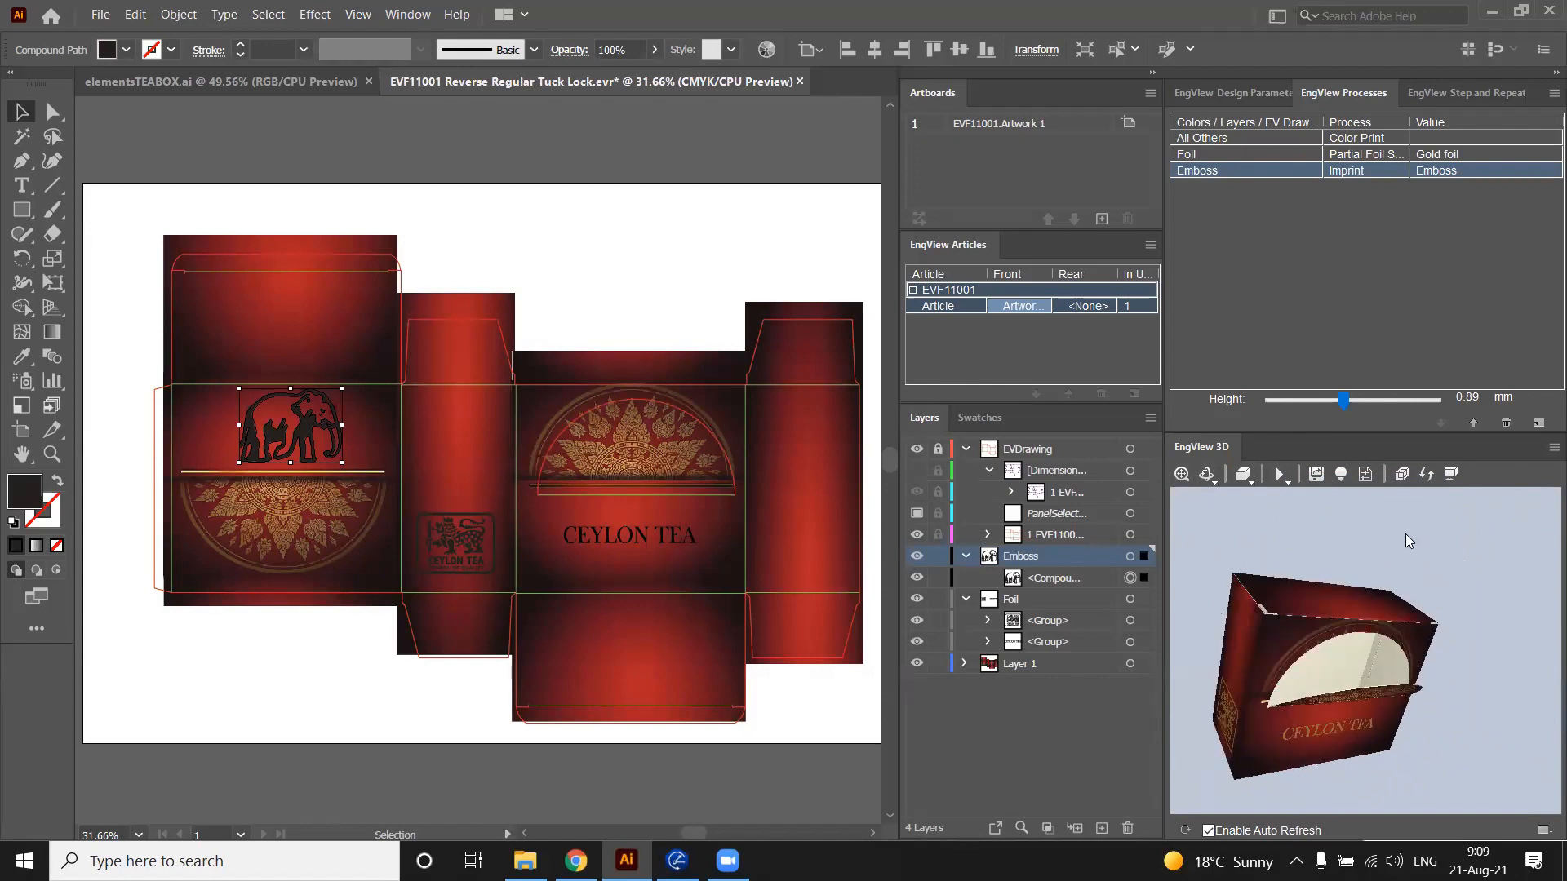
left_click_drag(1406, 538, 1370, 537)
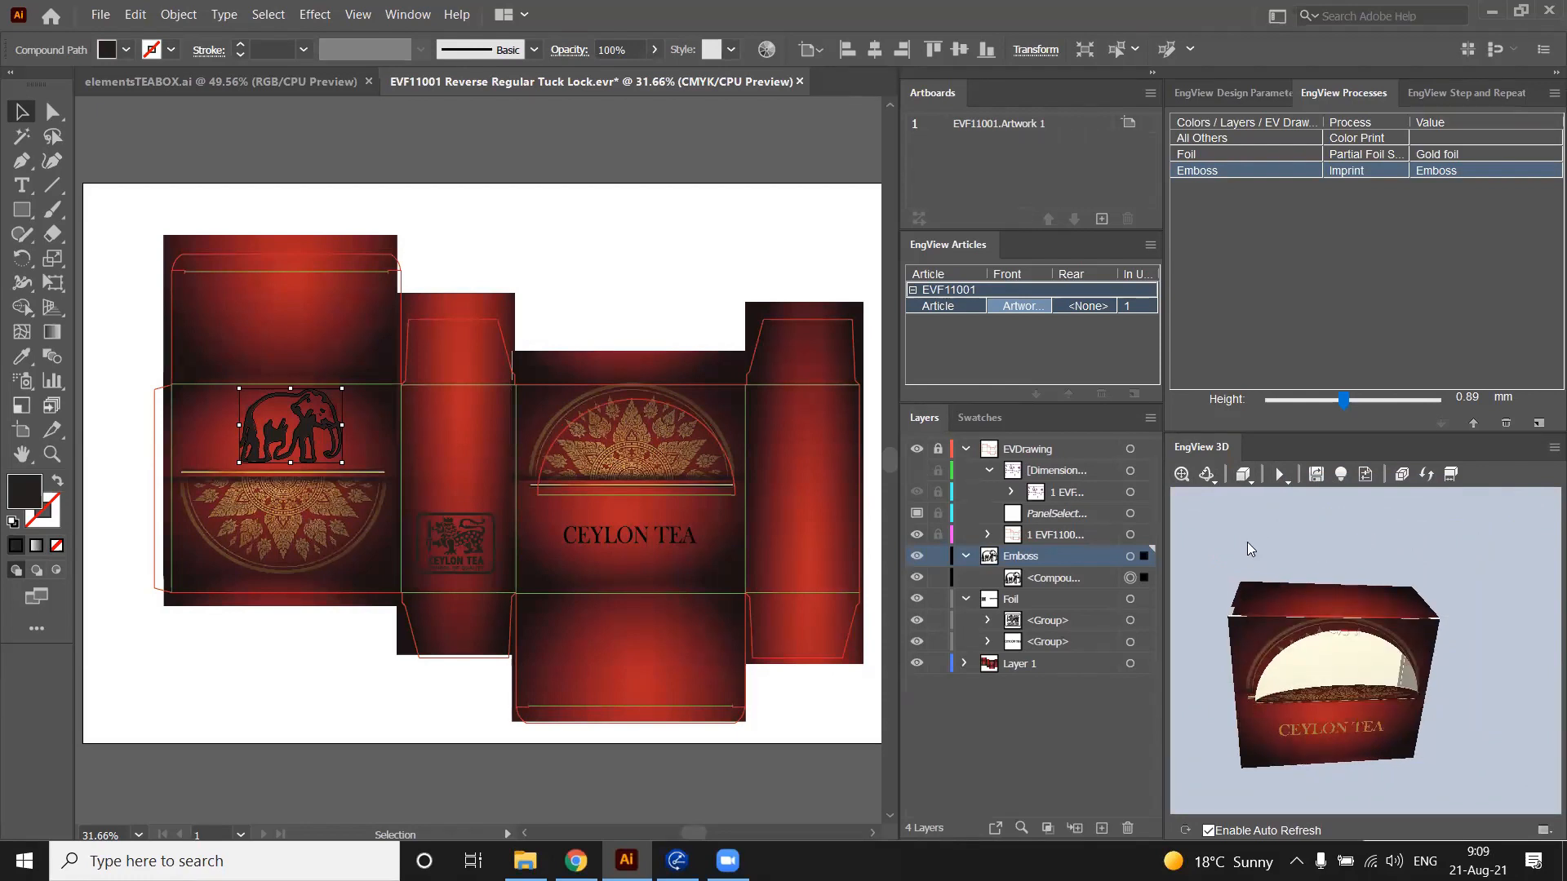
left_click_drag(1247, 542, 1370, 549)
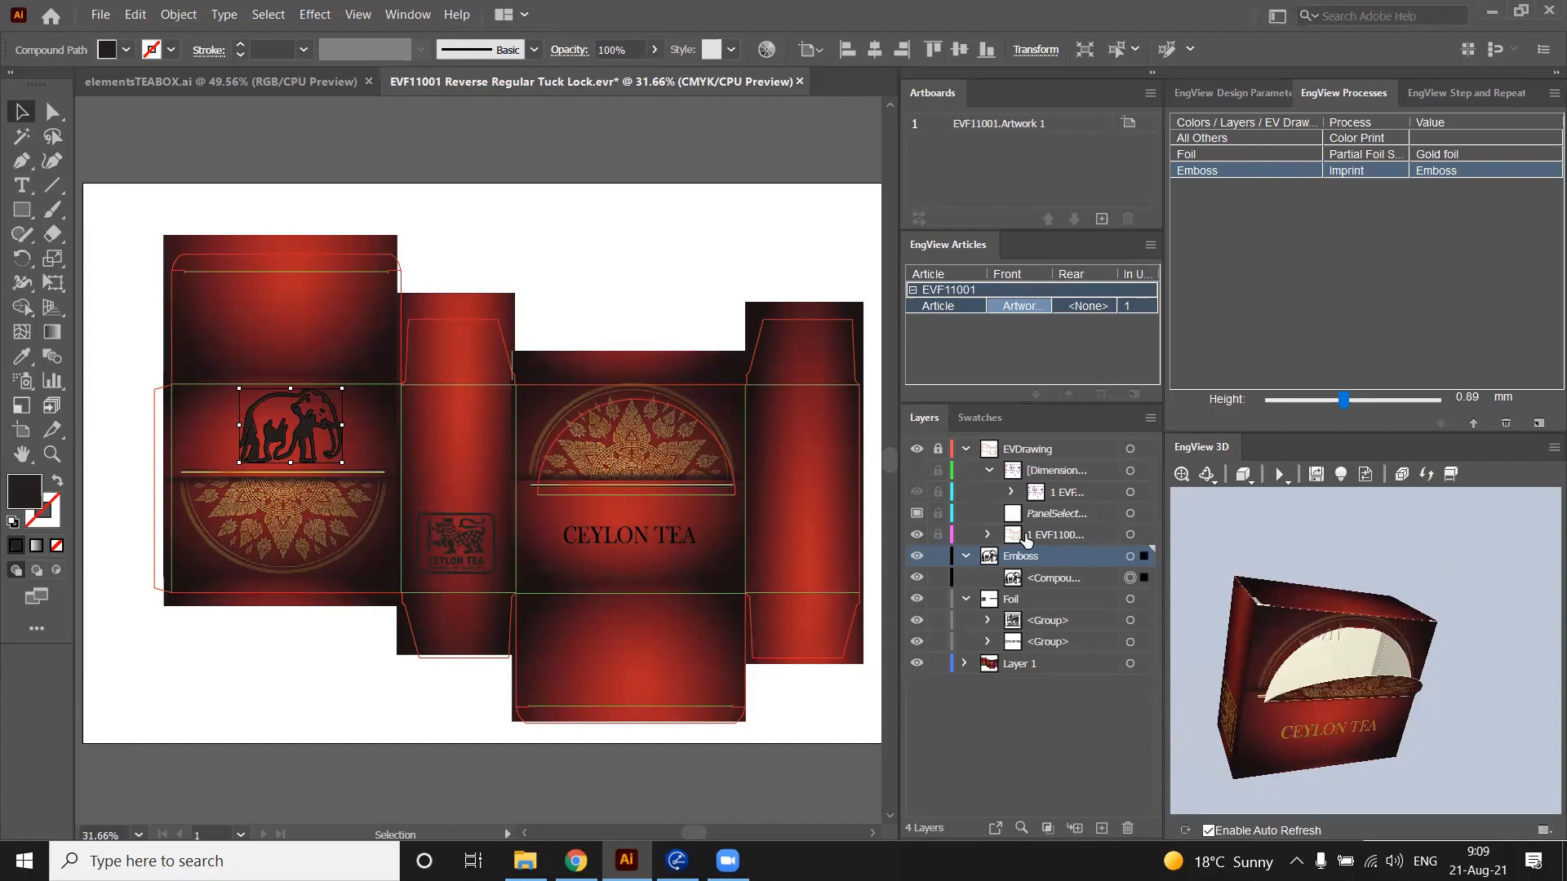
Copy the green tea leaves group from elementsTEABOX.ai and paste it into the EVF11001 Reverse Regular Tuck Lock artwork over the side panel
left_click(282, 81)
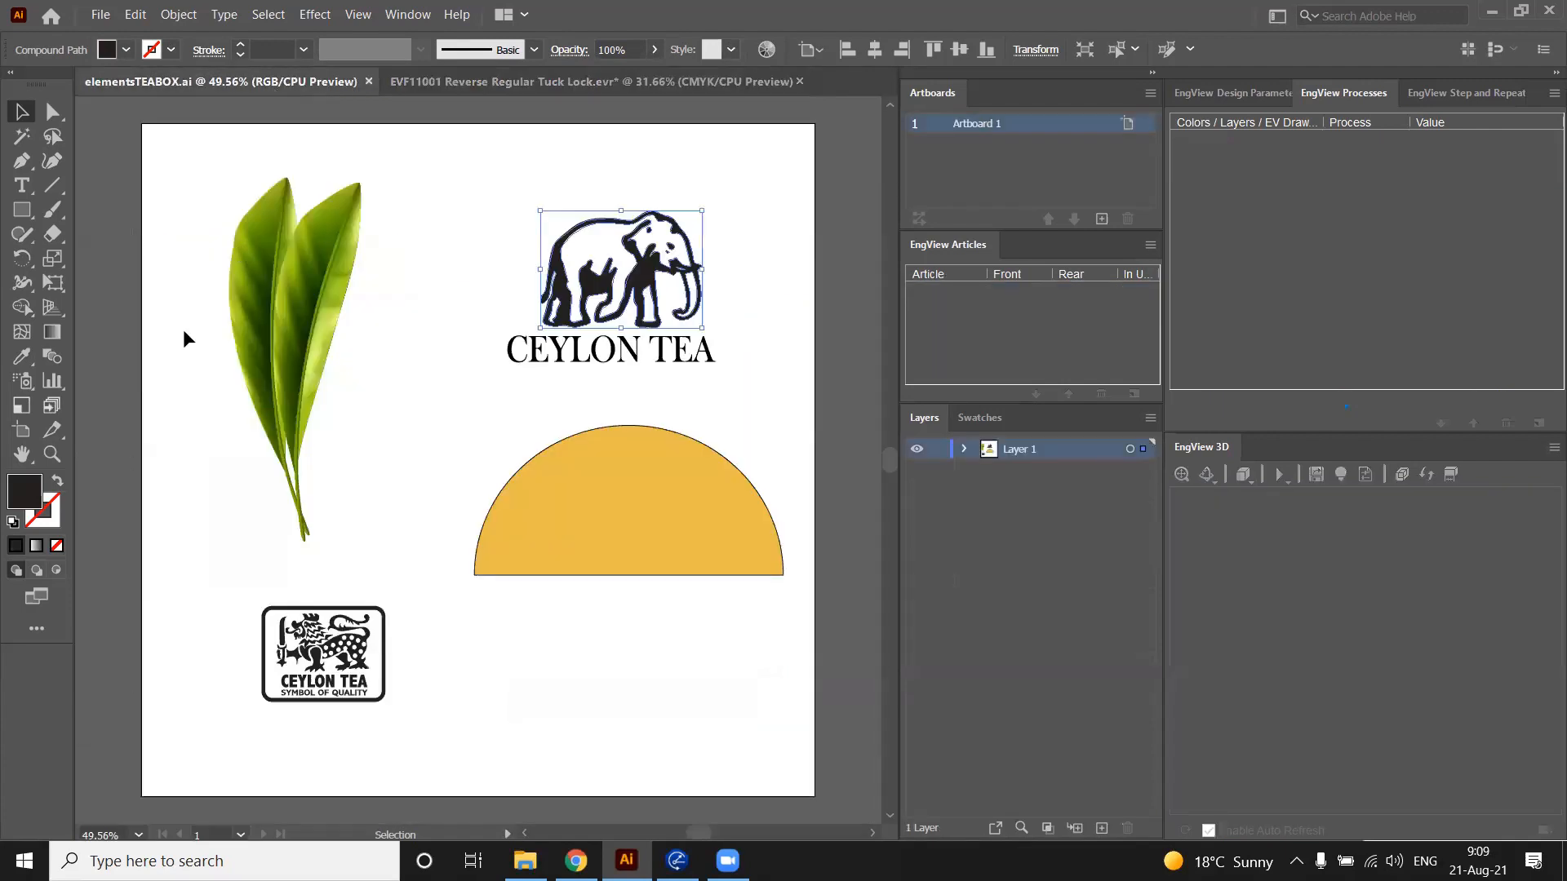
left_click(300, 314)
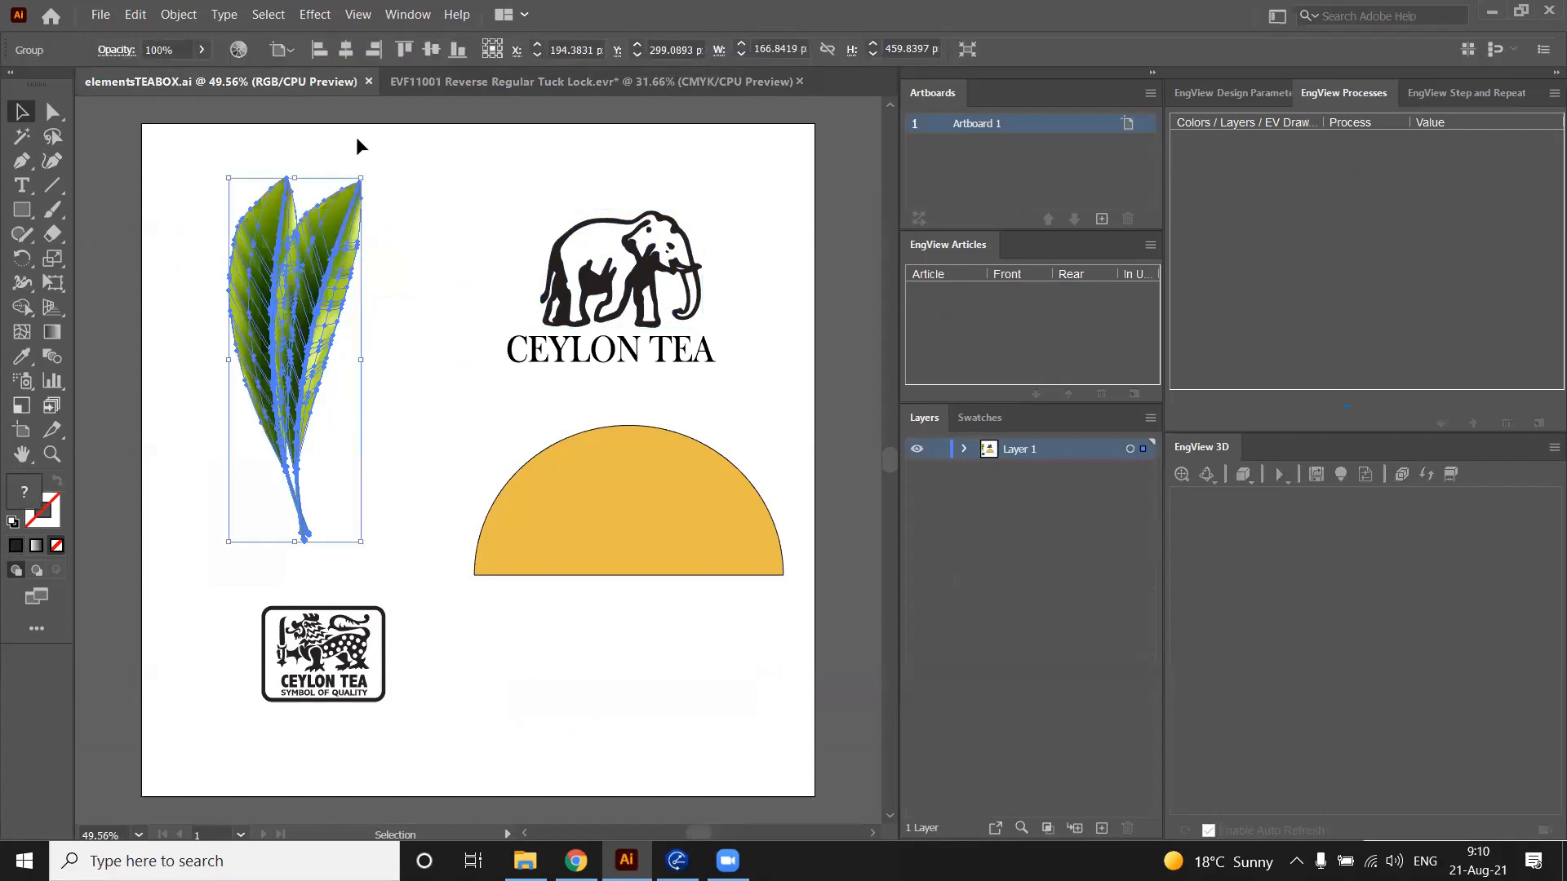
key("ctrl+c")
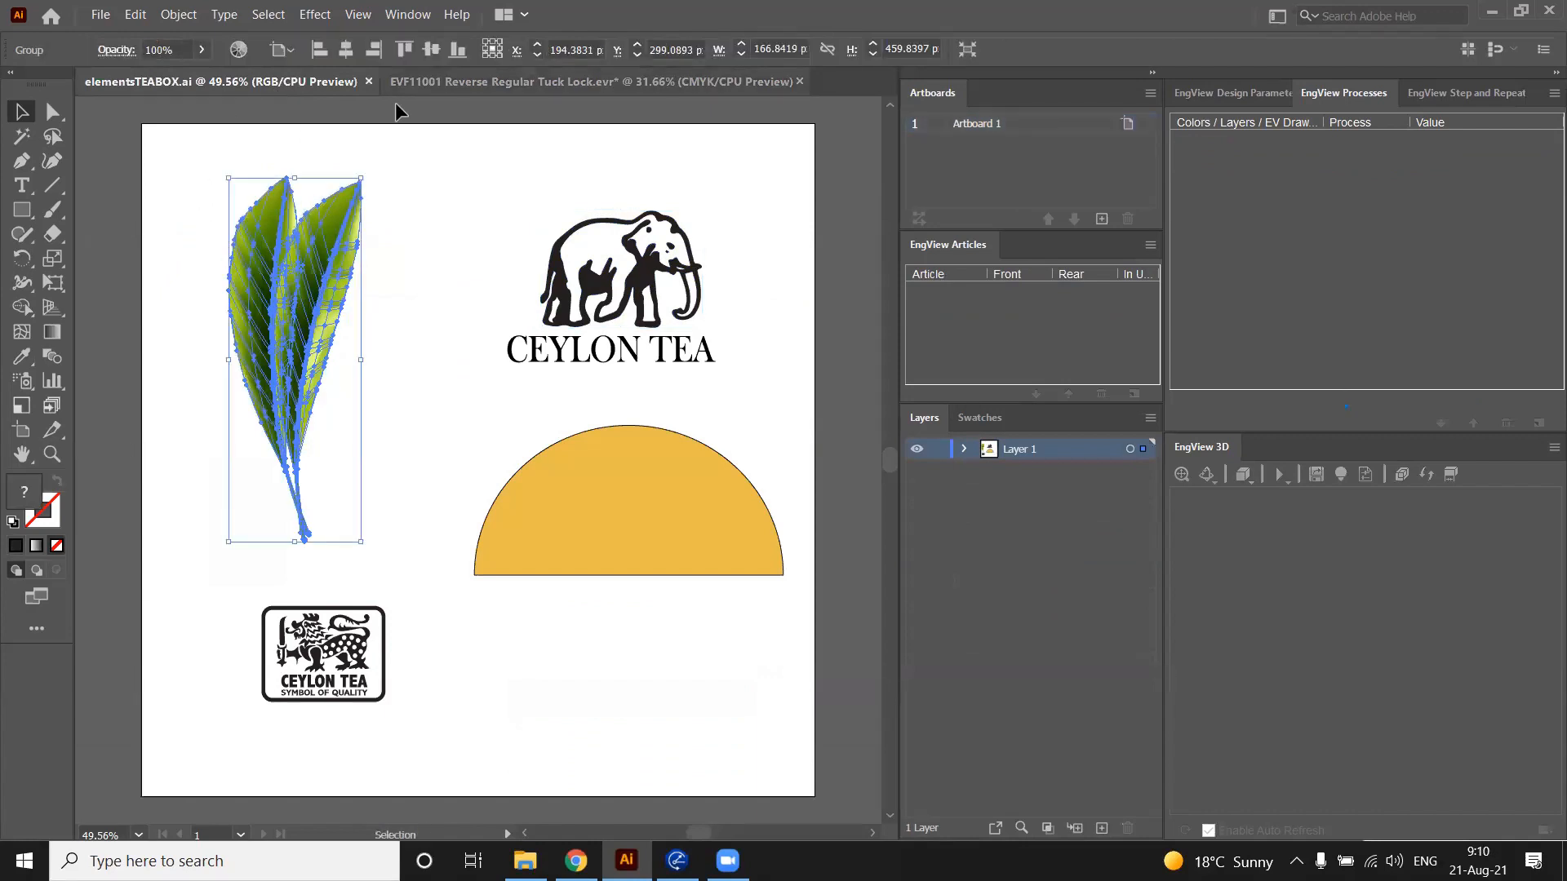
left_click(397, 83)
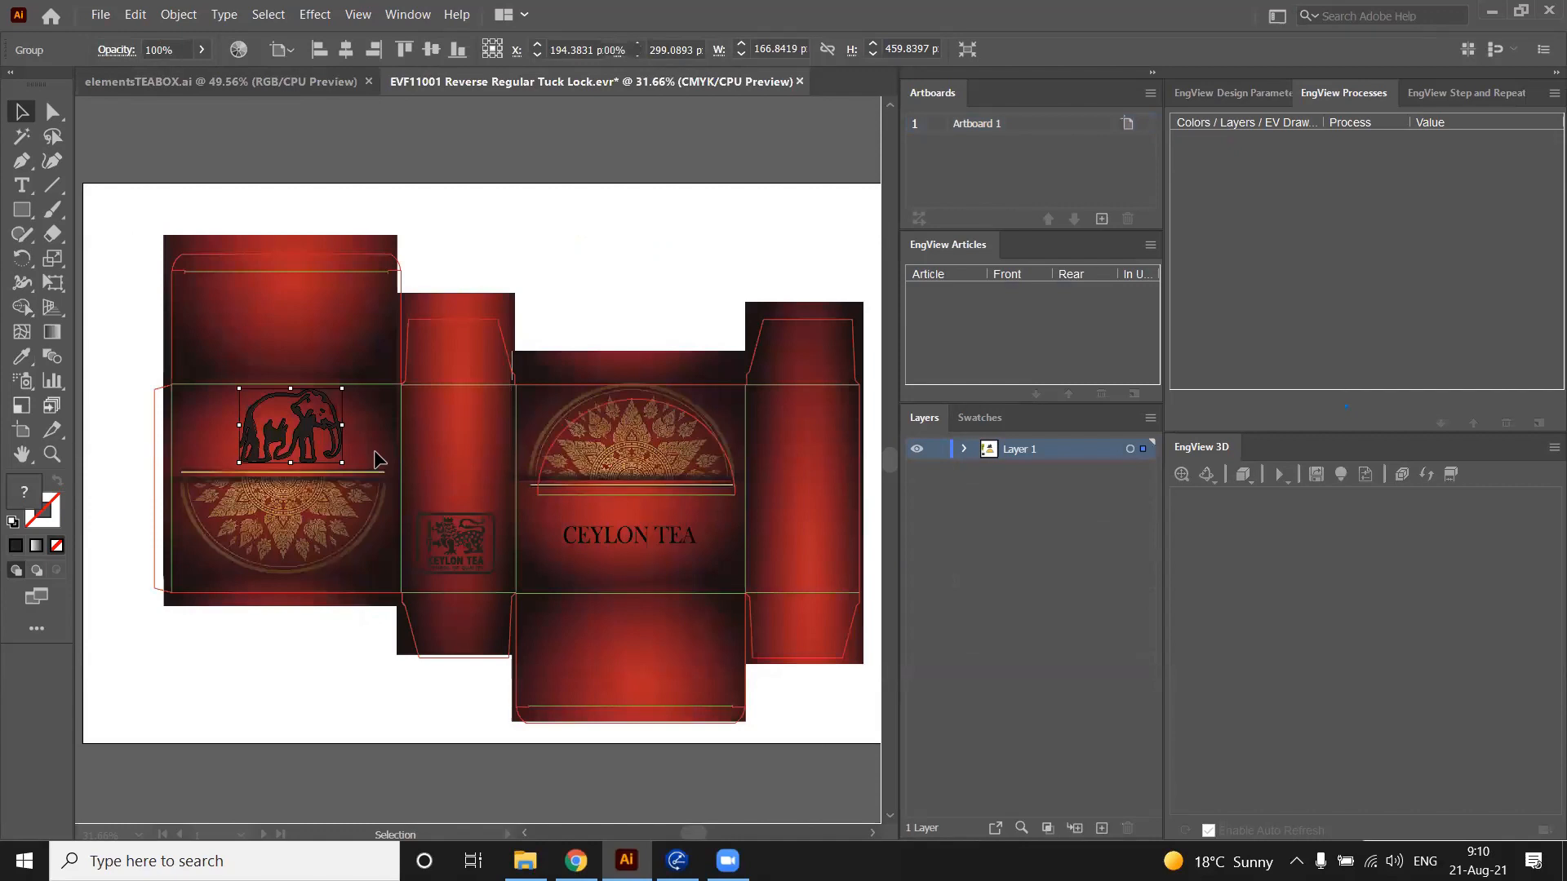
key("ctrl+v")
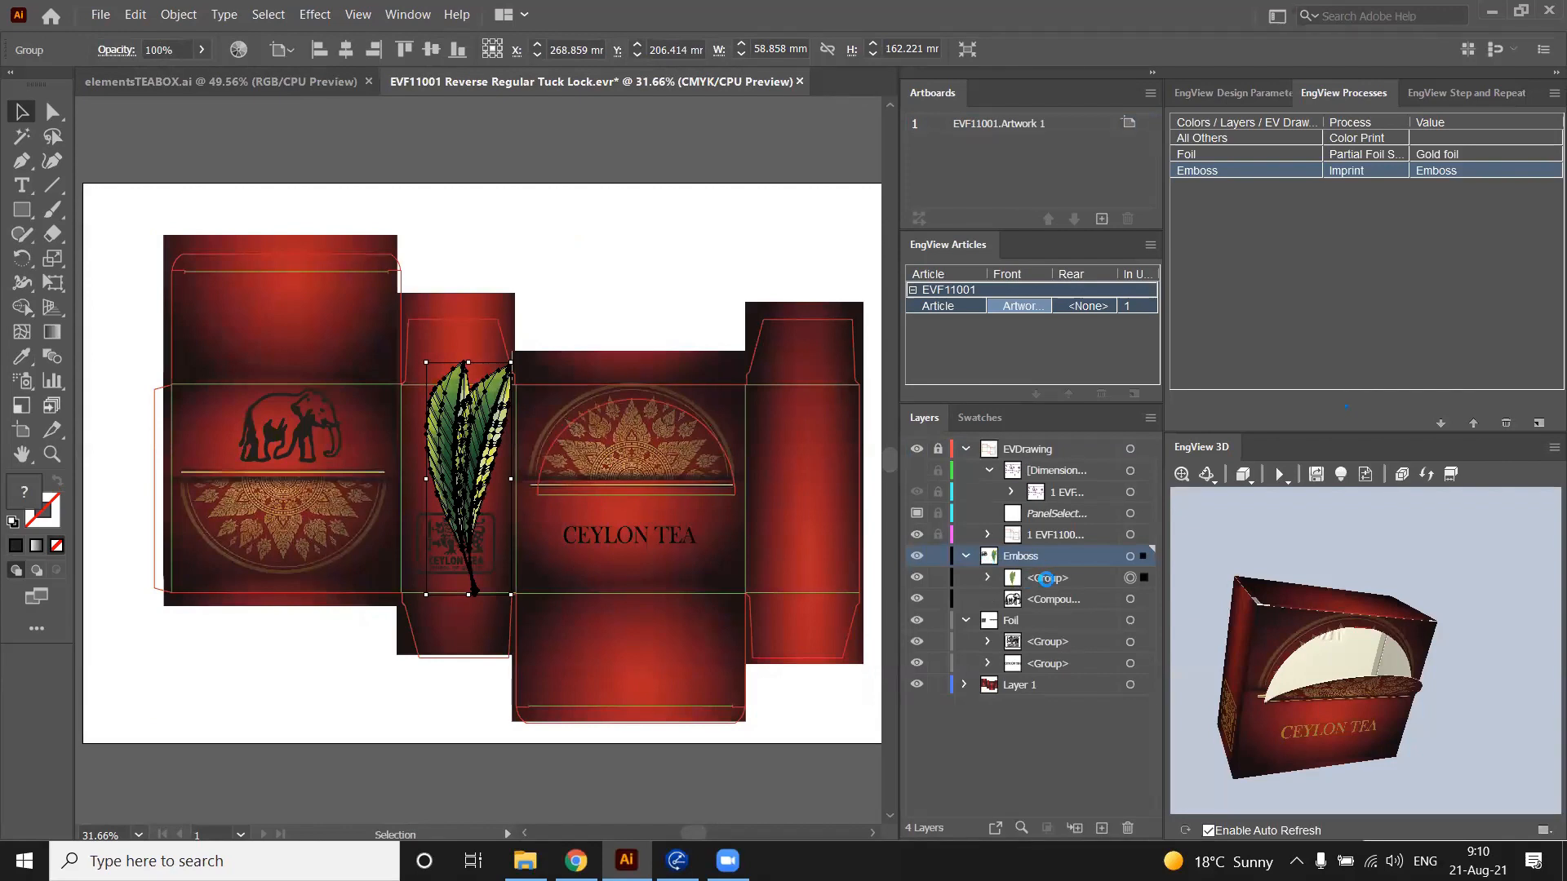
Move the Emboss layer, with the leaves and the elephant in it, into Layer 1
left_click(1052, 579)
left_click_drag(1052, 578, 1031, 696)
left_click(582, 456)
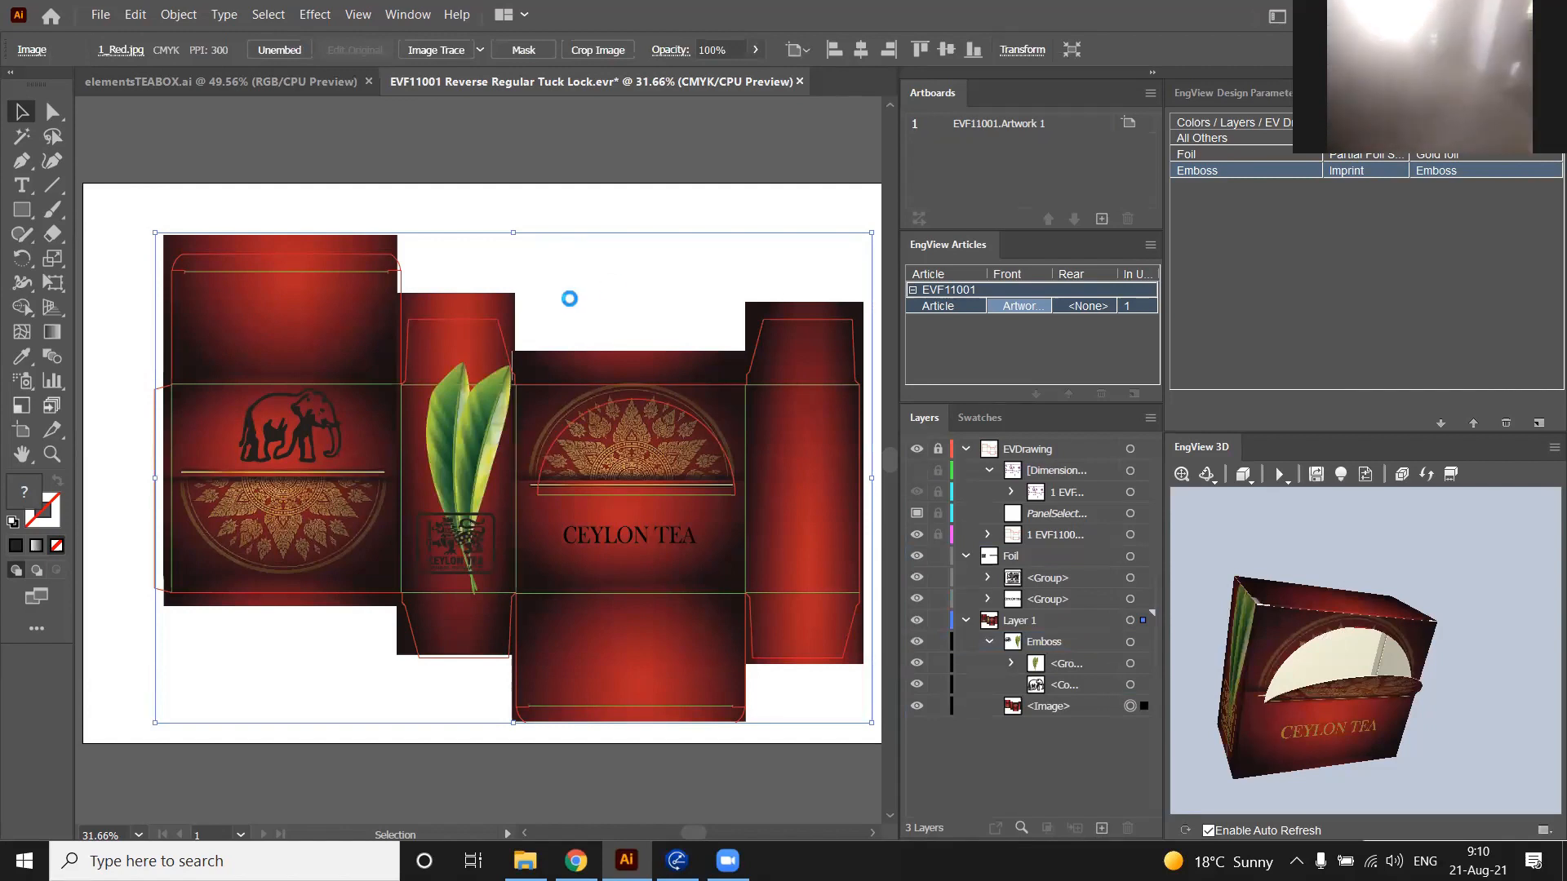
Continue the leaves across the shared edge from the side panel onto the adjoining top panel of the 3D box with a matching rotated copy
left_click_drag(1225, 596, 1316, 535)
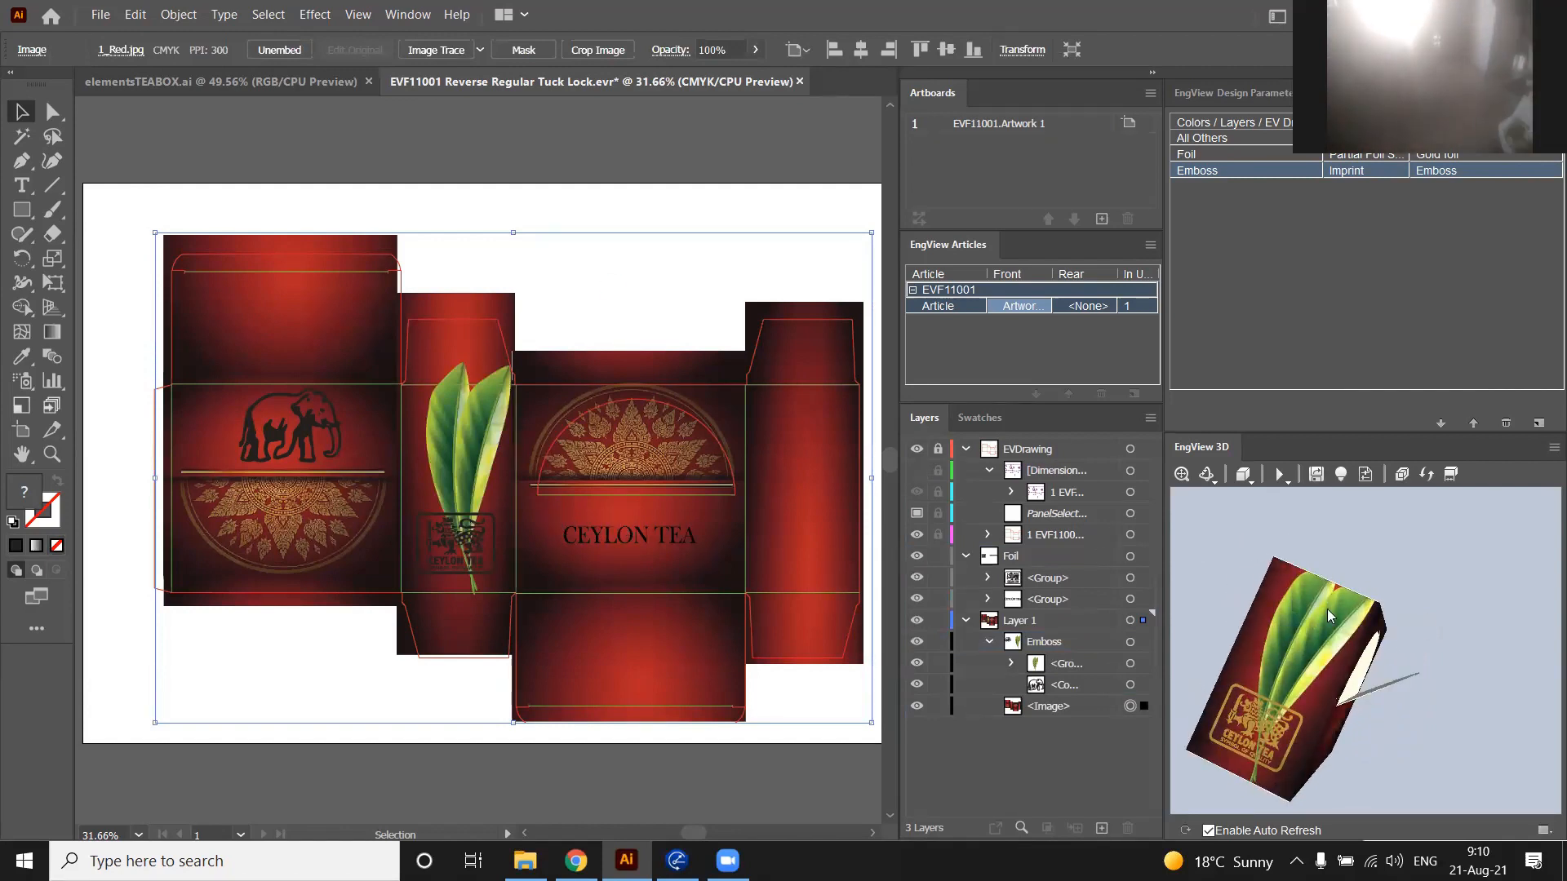
left_click_drag(1328, 609, 1233, 697)
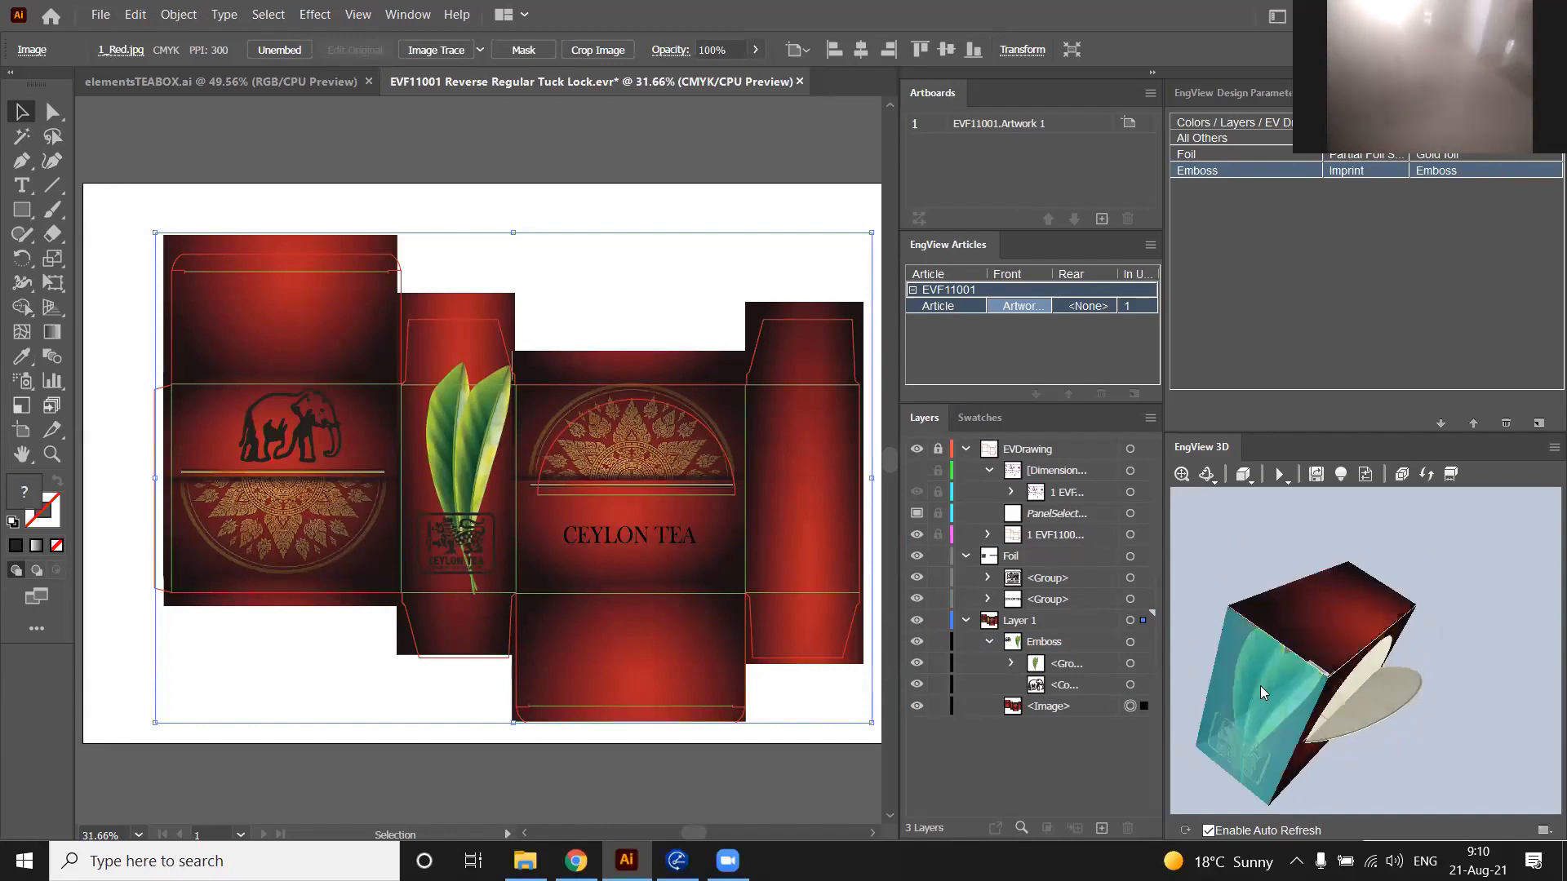
left_click_drag(1247, 553, 1241, 554)
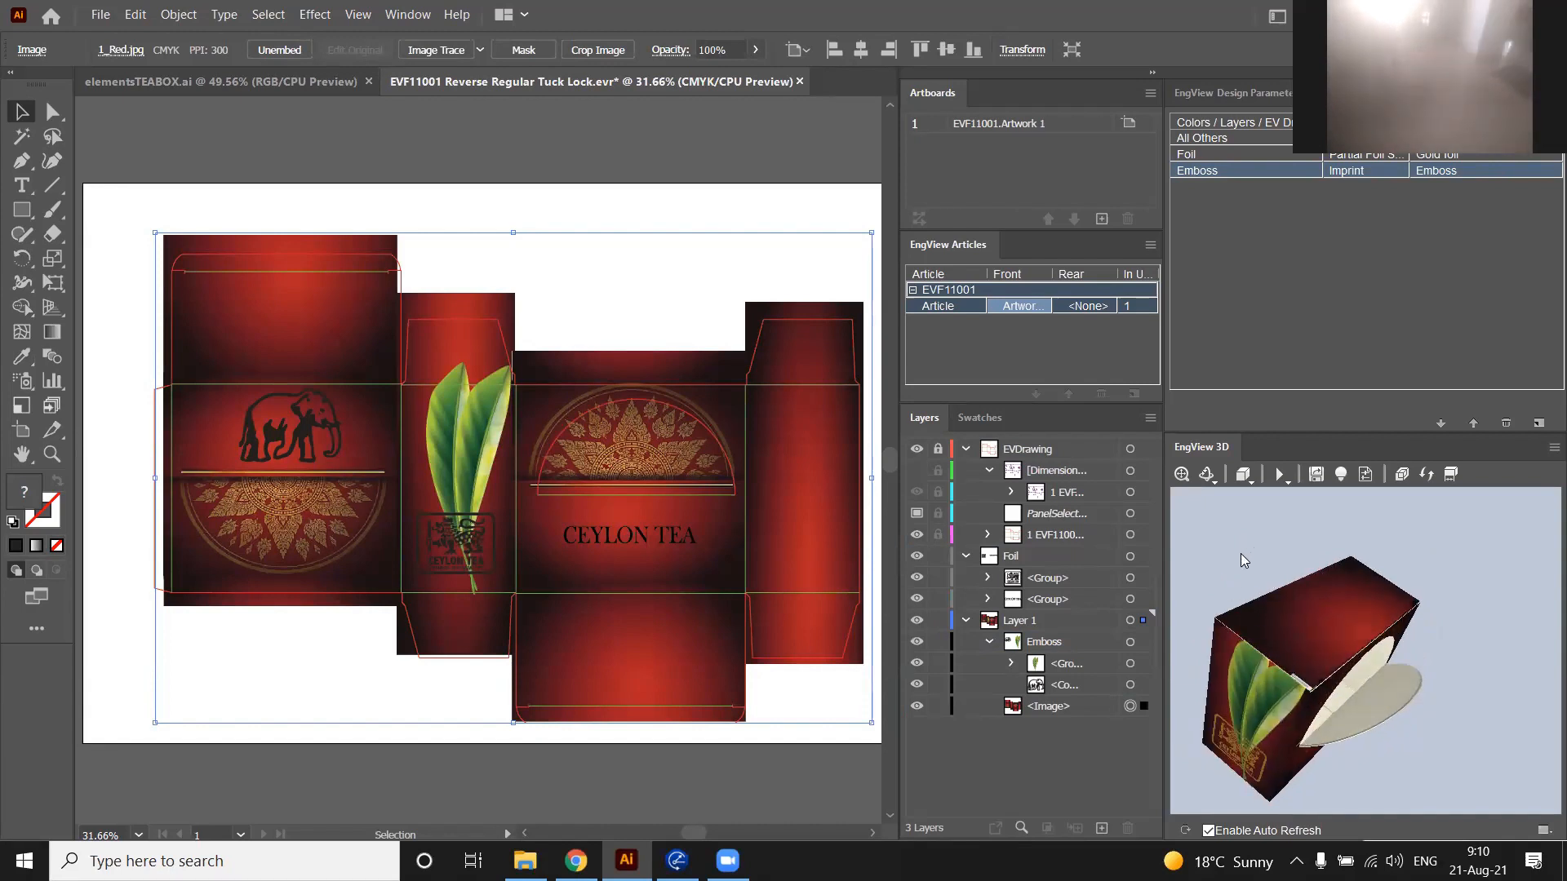
left_click(480, 505)
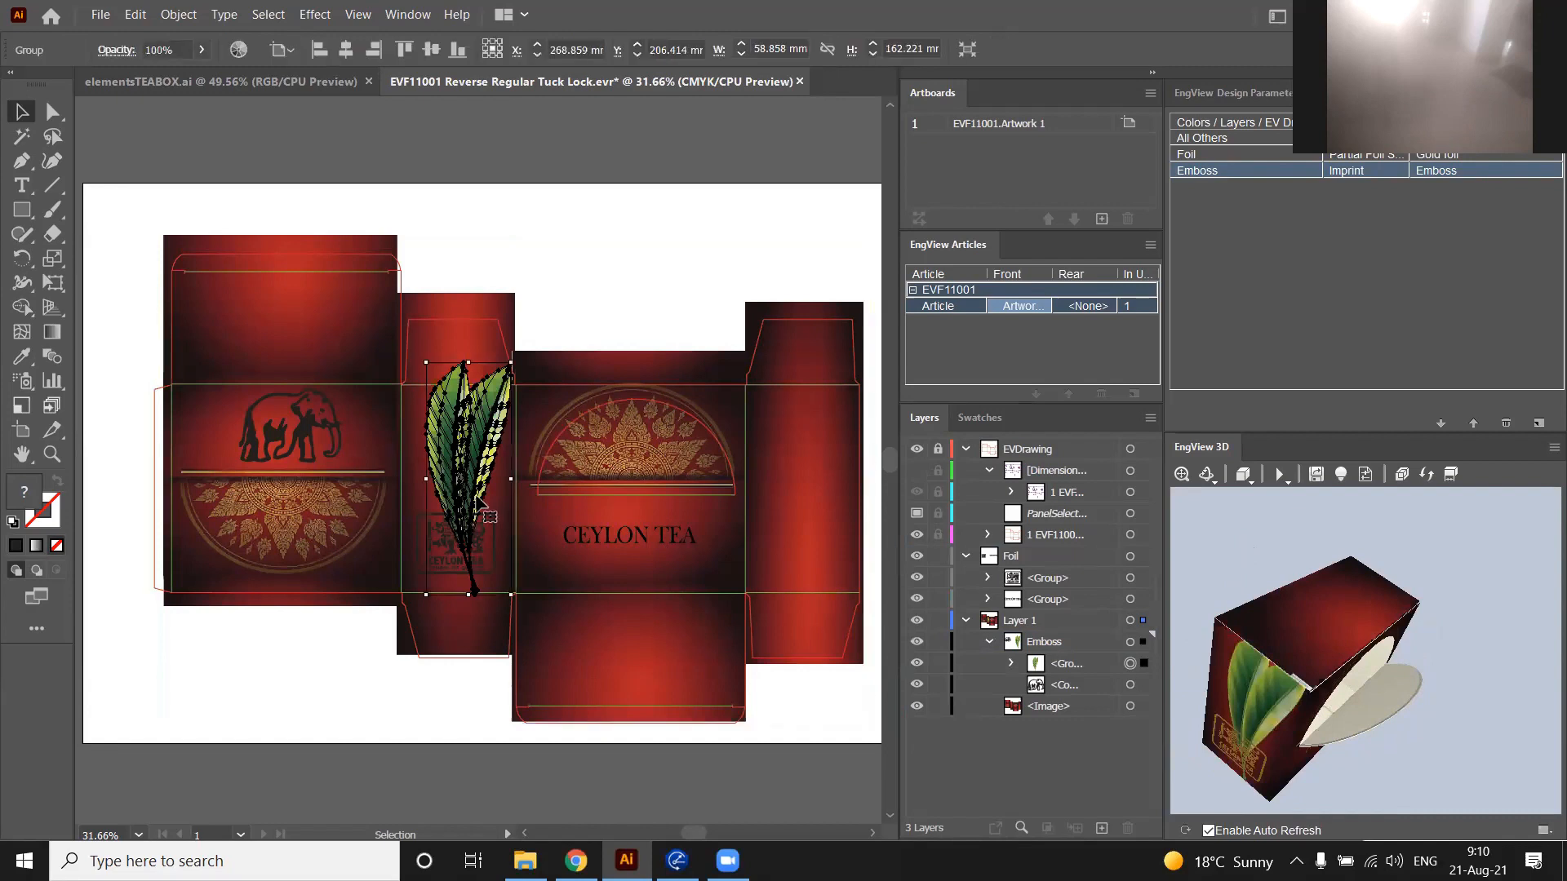
left_click(1218, 688)
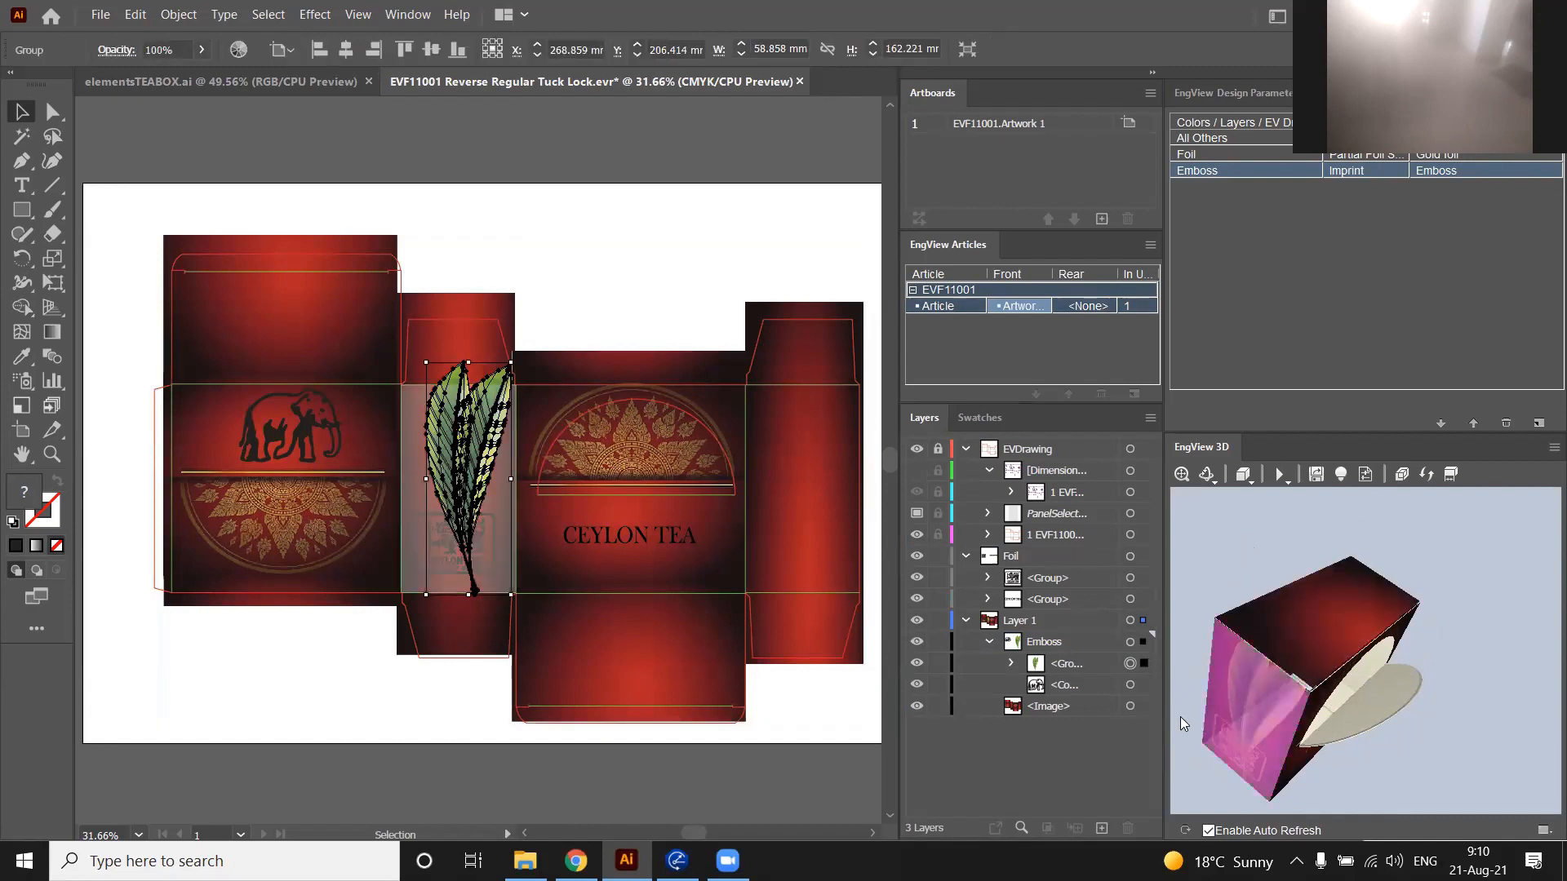
left_click(1401, 474)
left_click(1311, 629)
left_click(1486, 583)
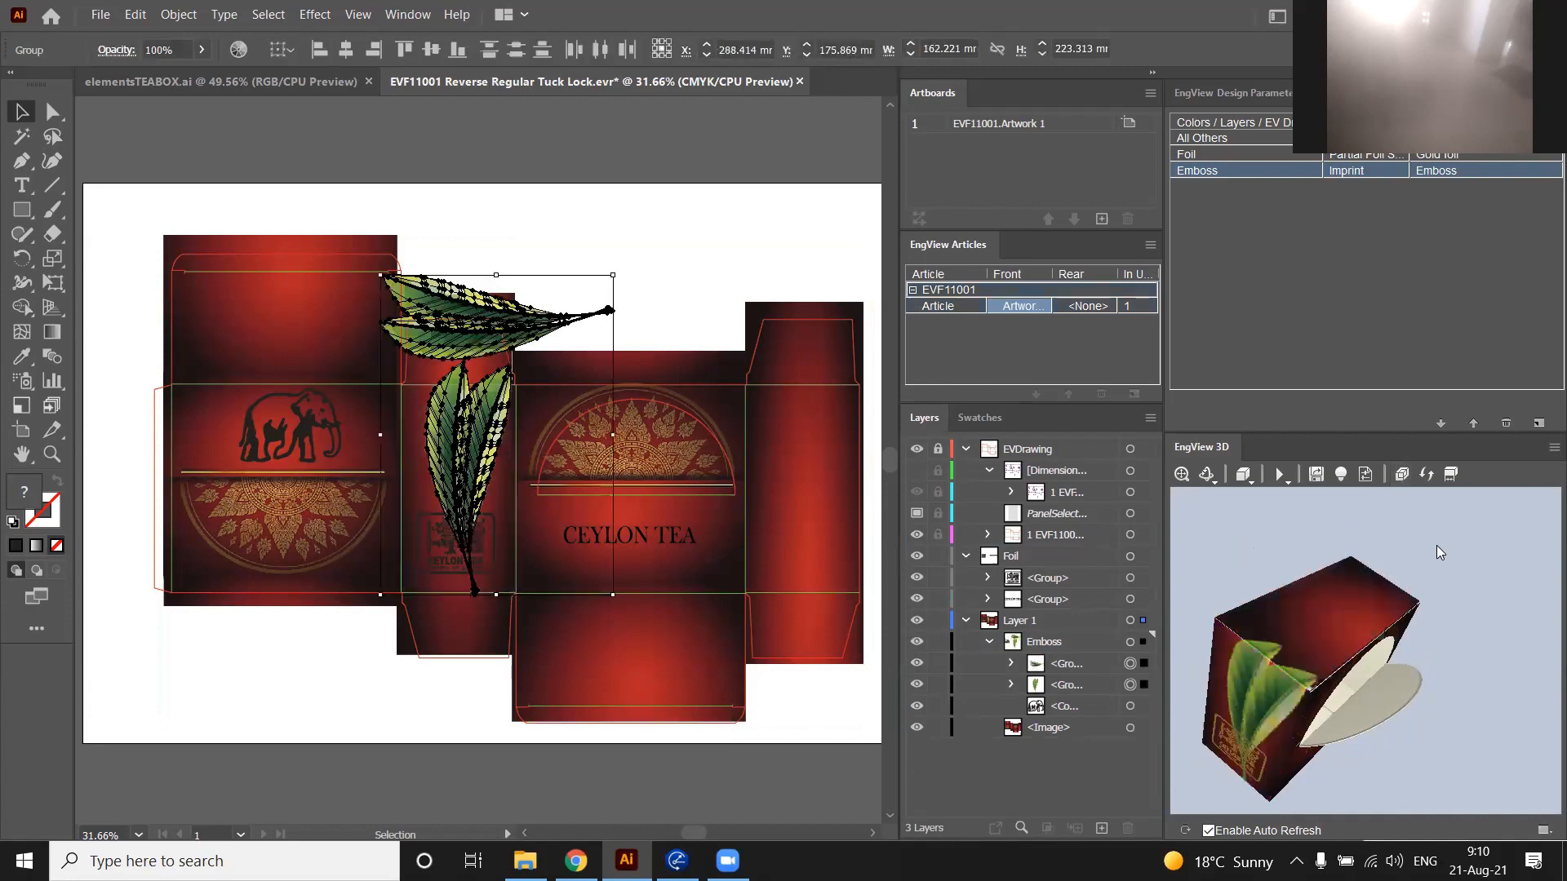
left_click_drag(1436, 545, 1479, 606)
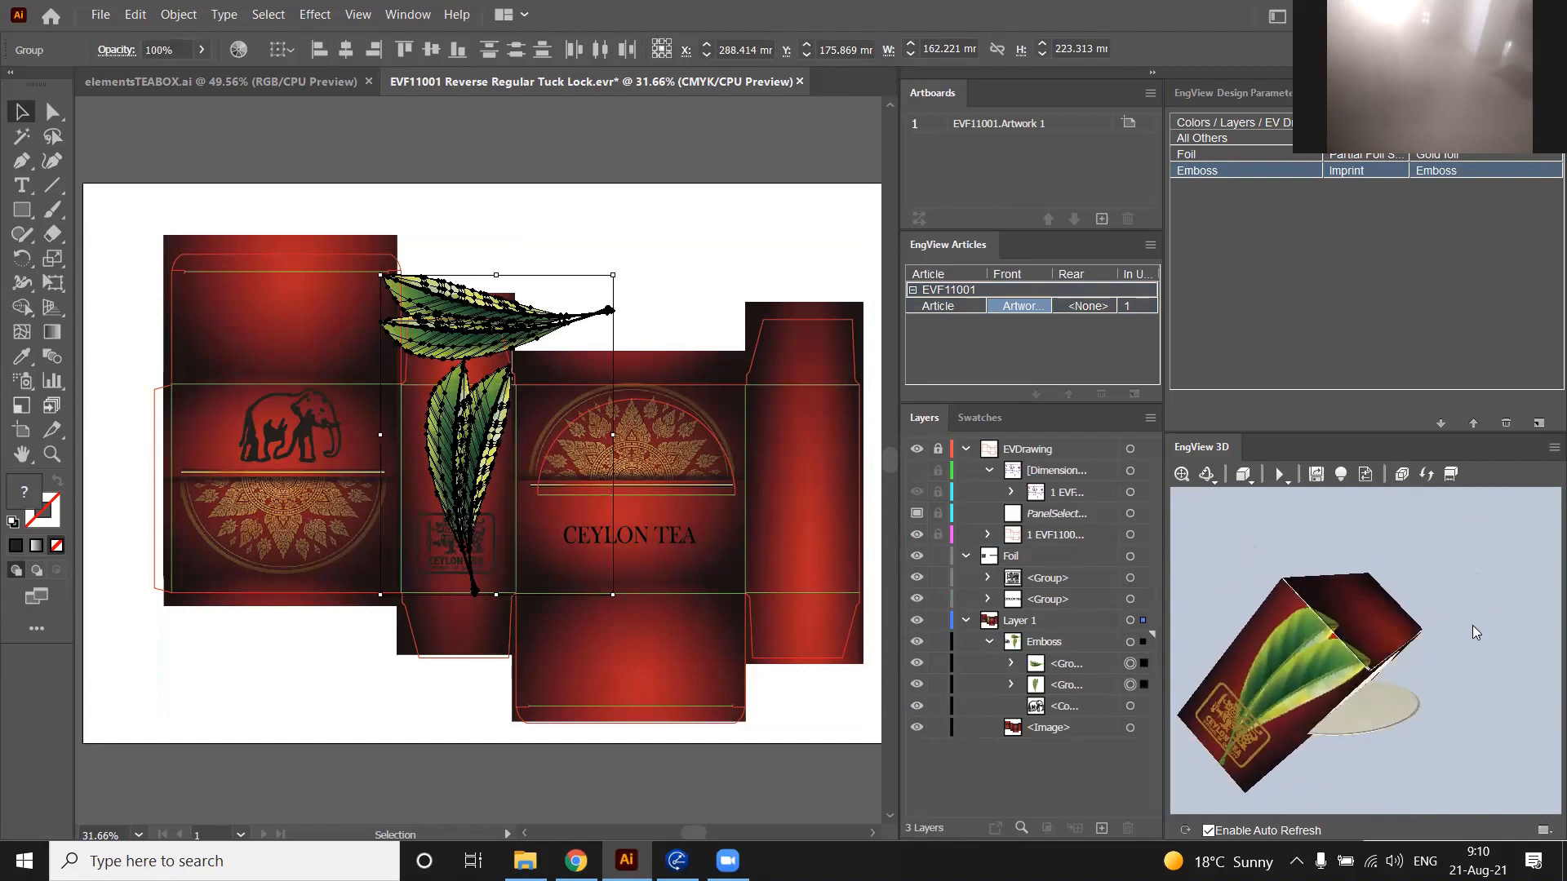
Move the upright leaves group on the side panel towards the top edge, to about X 264 mm and Y 159 mm
left_click(573, 198)
left_click_drag(473, 436, 462, 382)
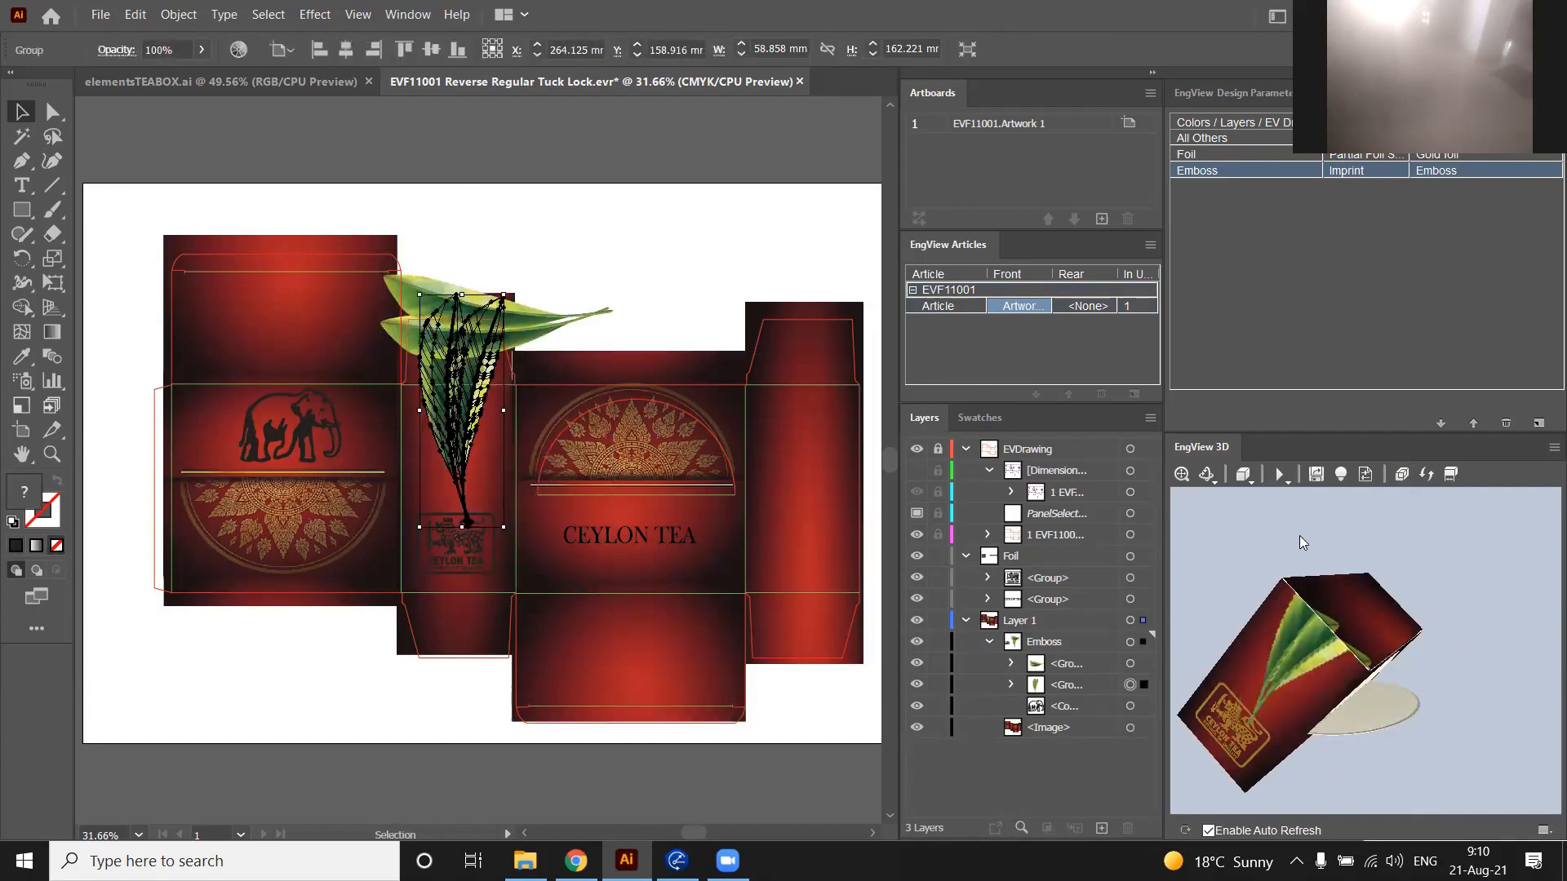
left_click_drag(1433, 534, 1392, 552)
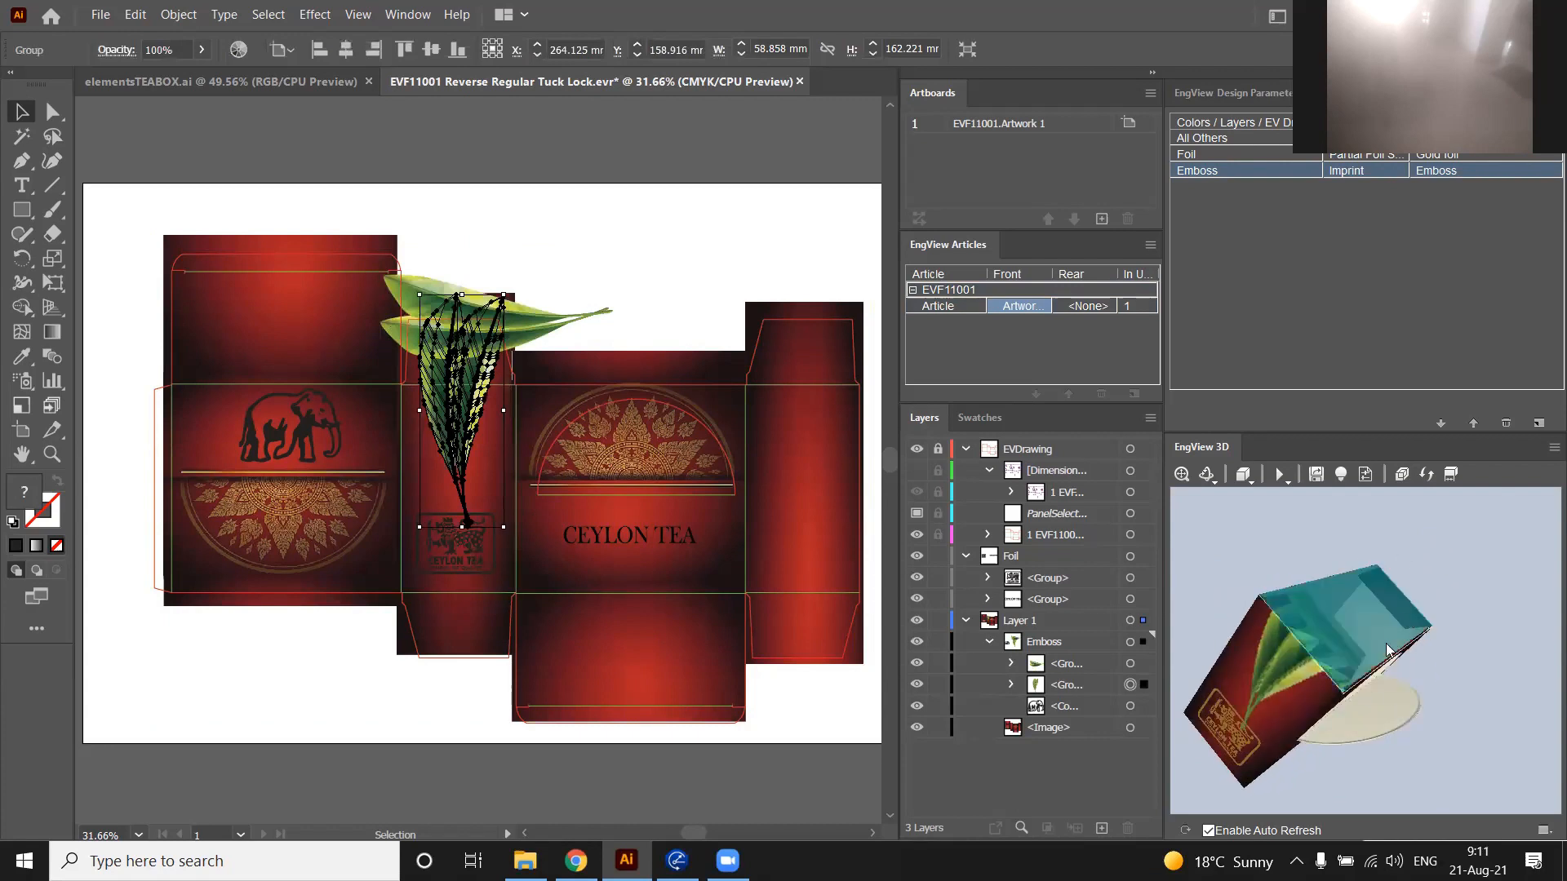
Update the rotated leaves copy to match the moved leaves, inspect the 3D box from the front, and deselect the artwork
left_click(1427, 475)
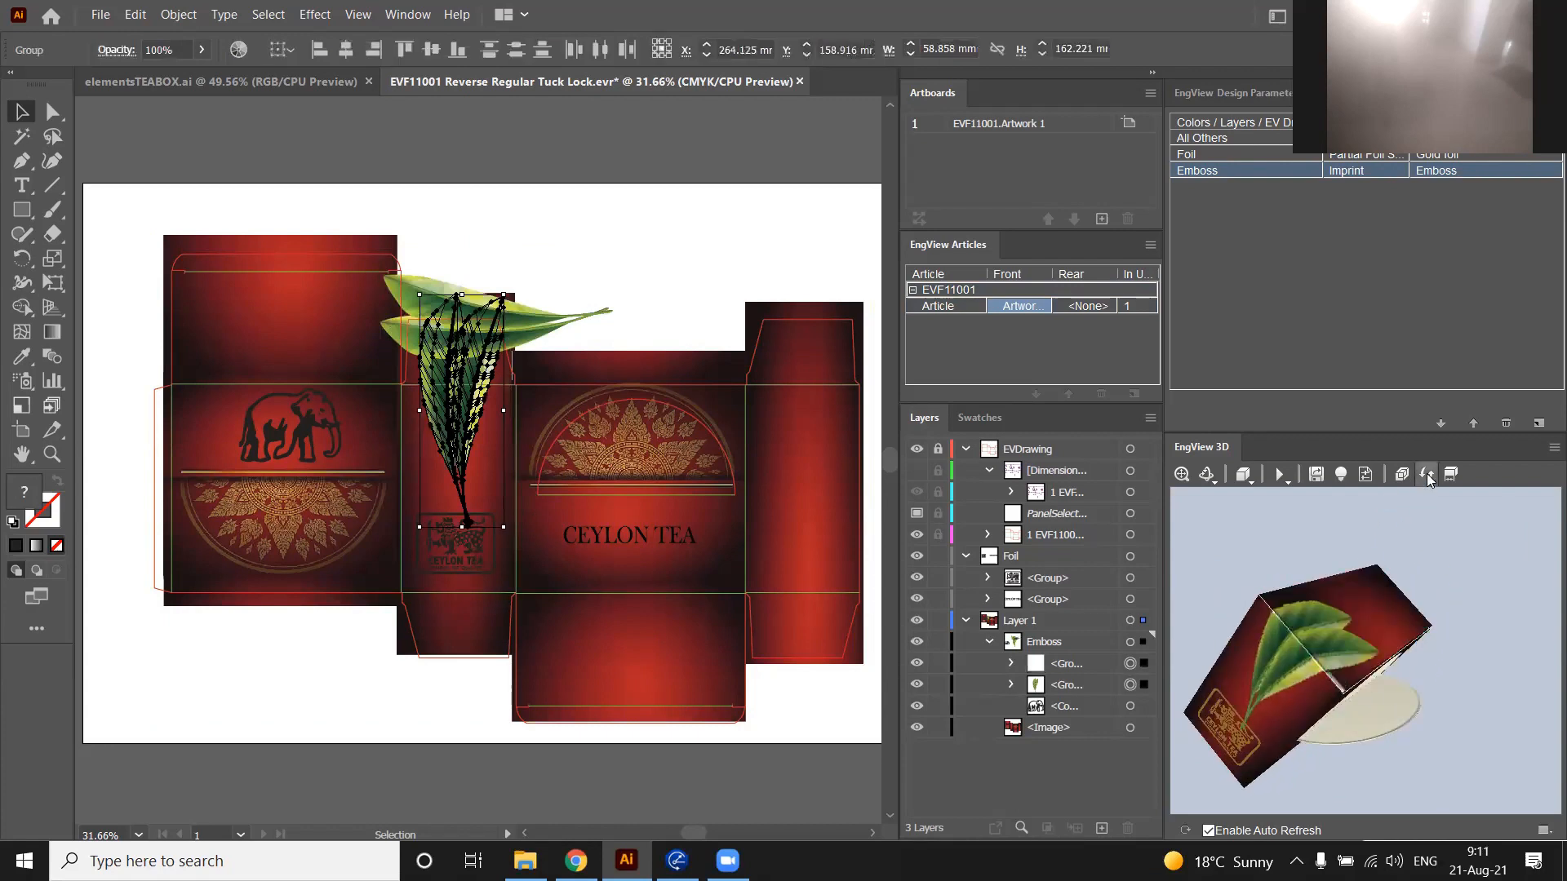
left_click_drag(1477, 633, 1299, 535)
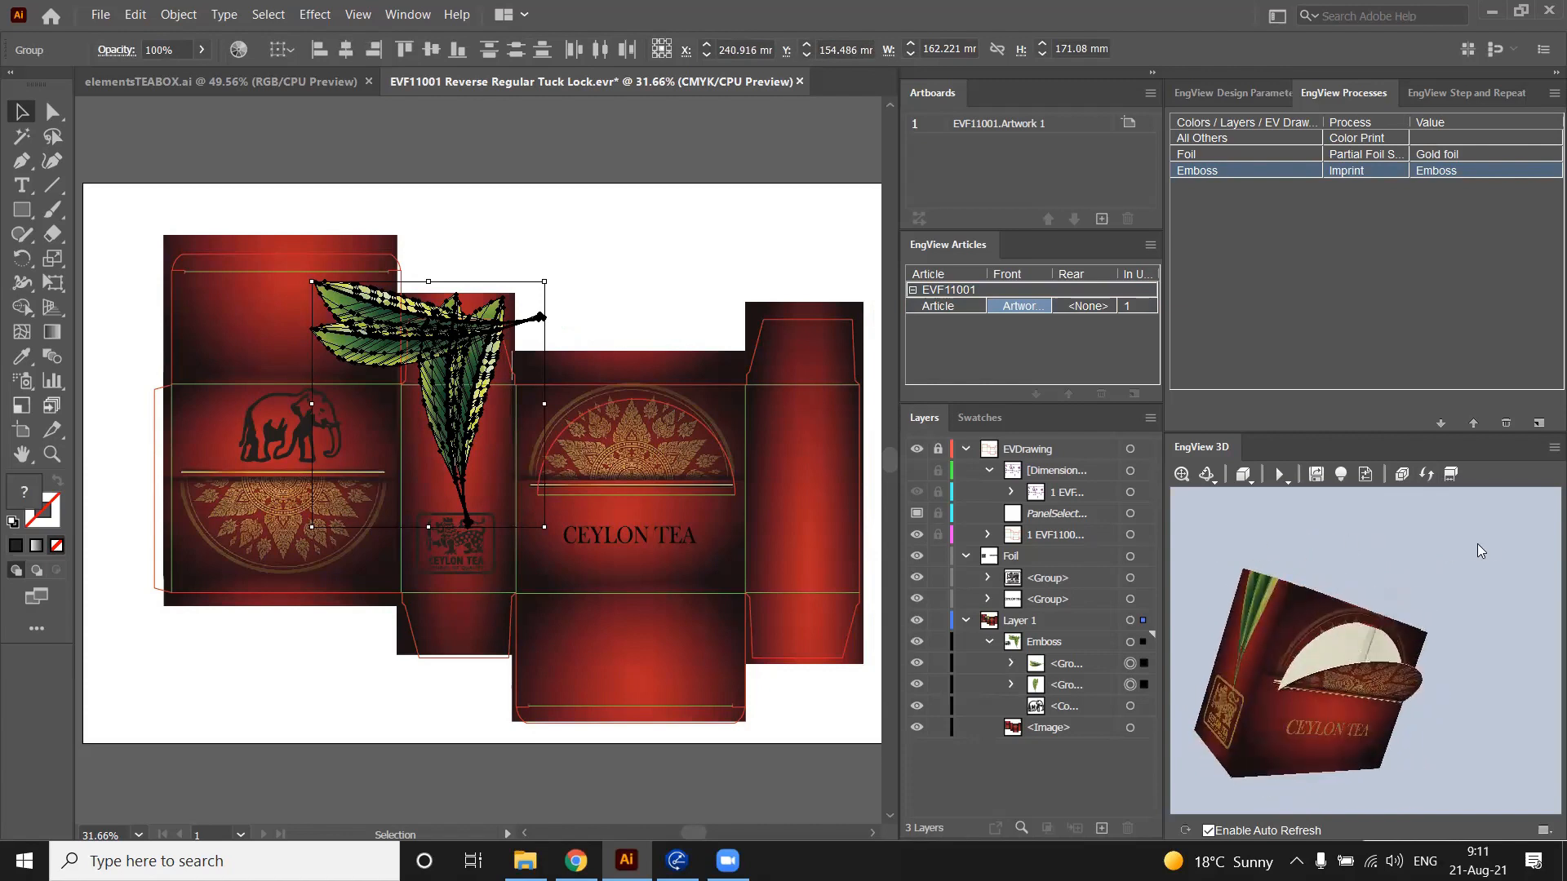
left_click_drag(1419, 555, 1391, 575)
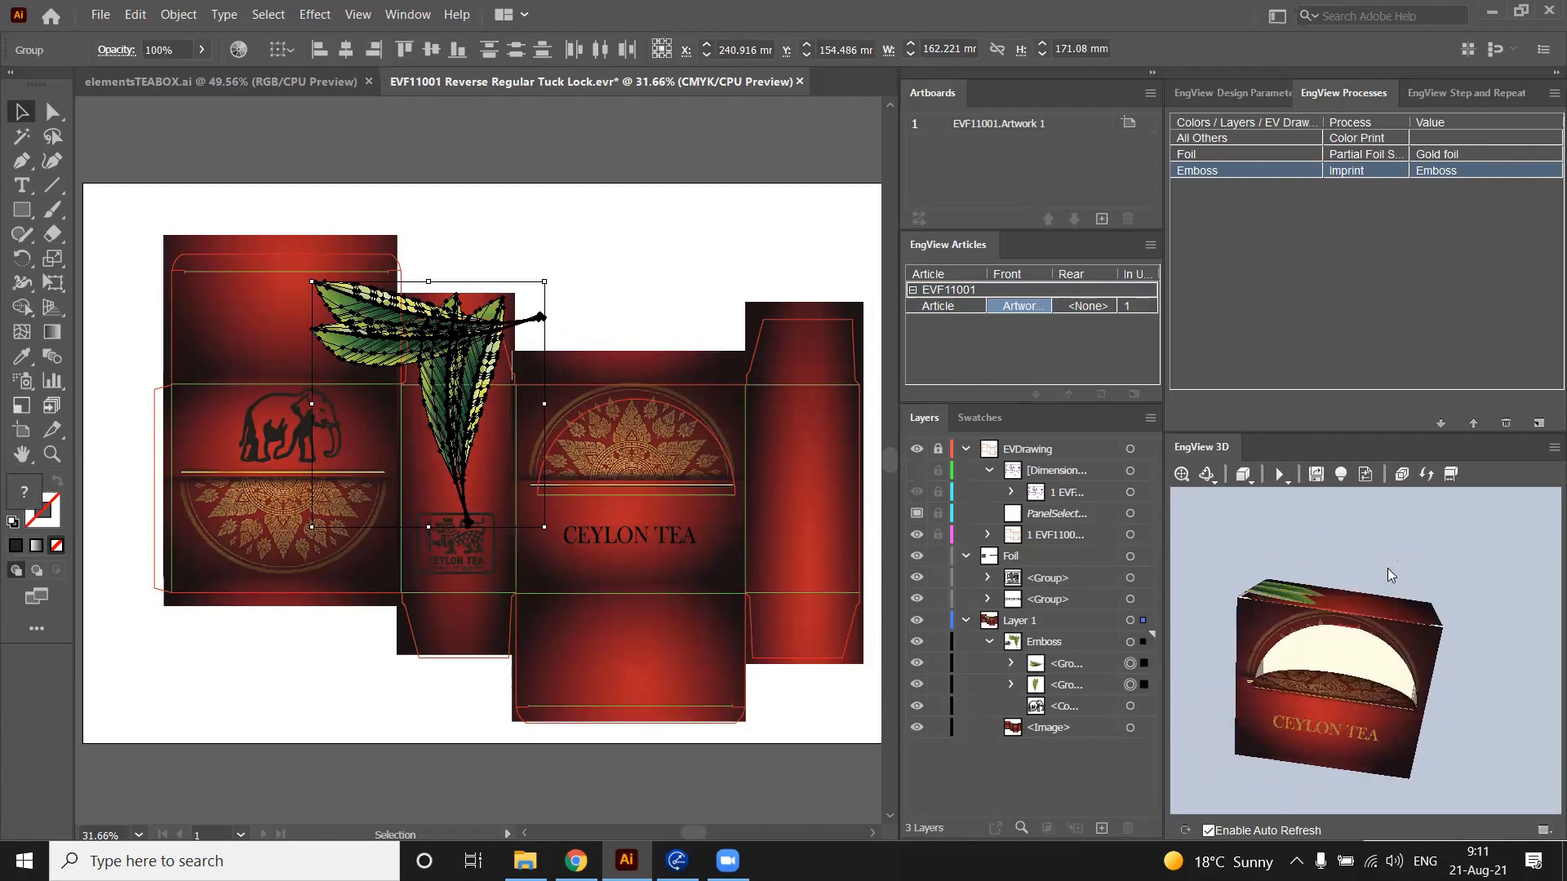
left_click(803, 783)
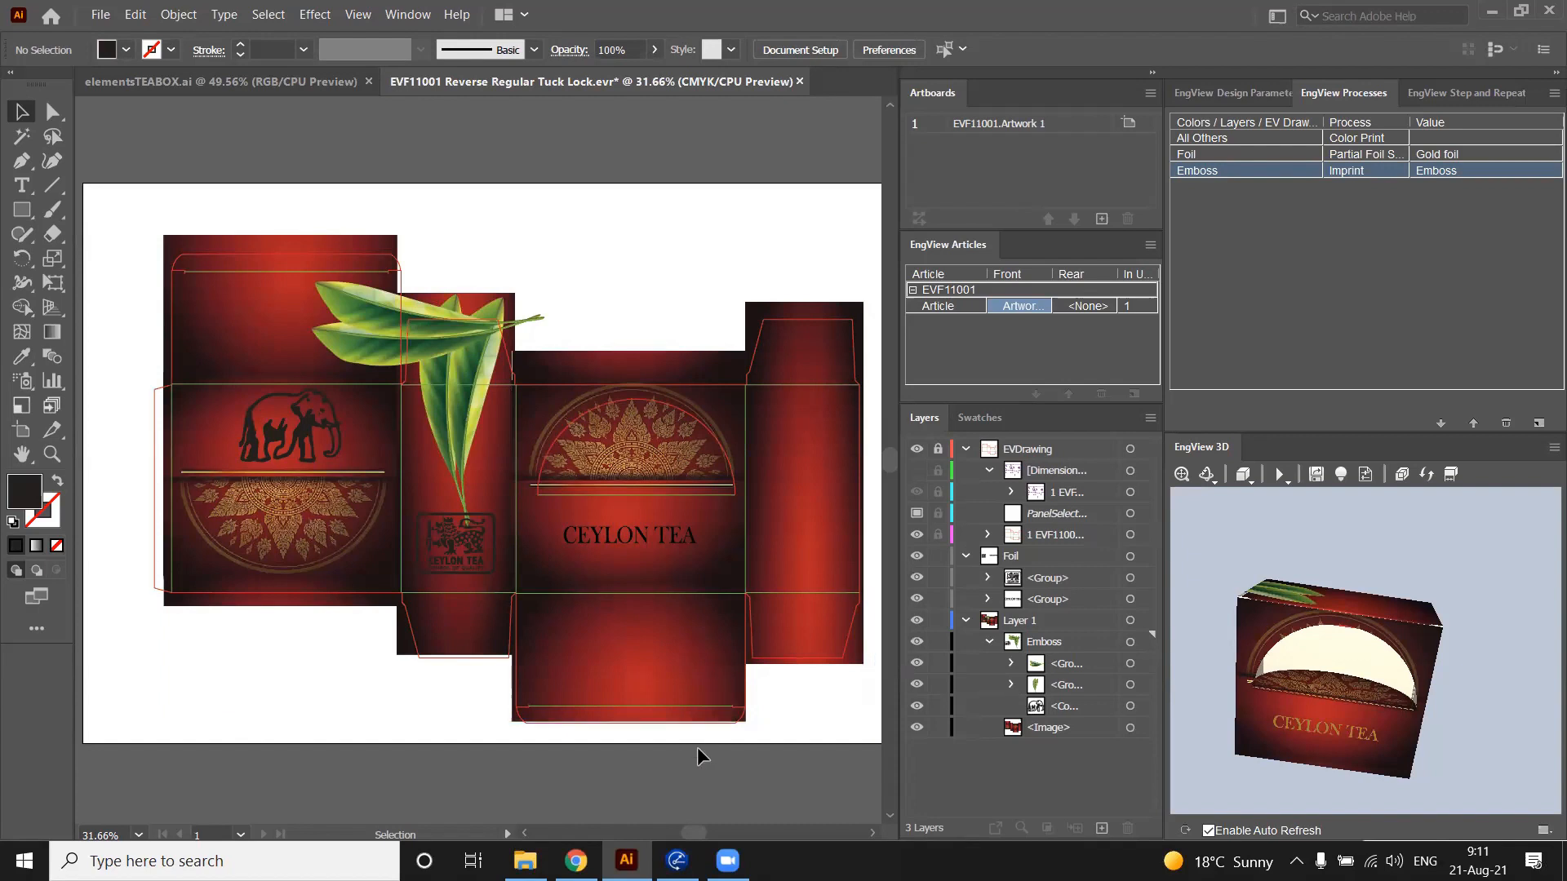
Nudge the red background image down and slightly right to line its panels up with the box outline, and deselect it
left_click(286, 330)
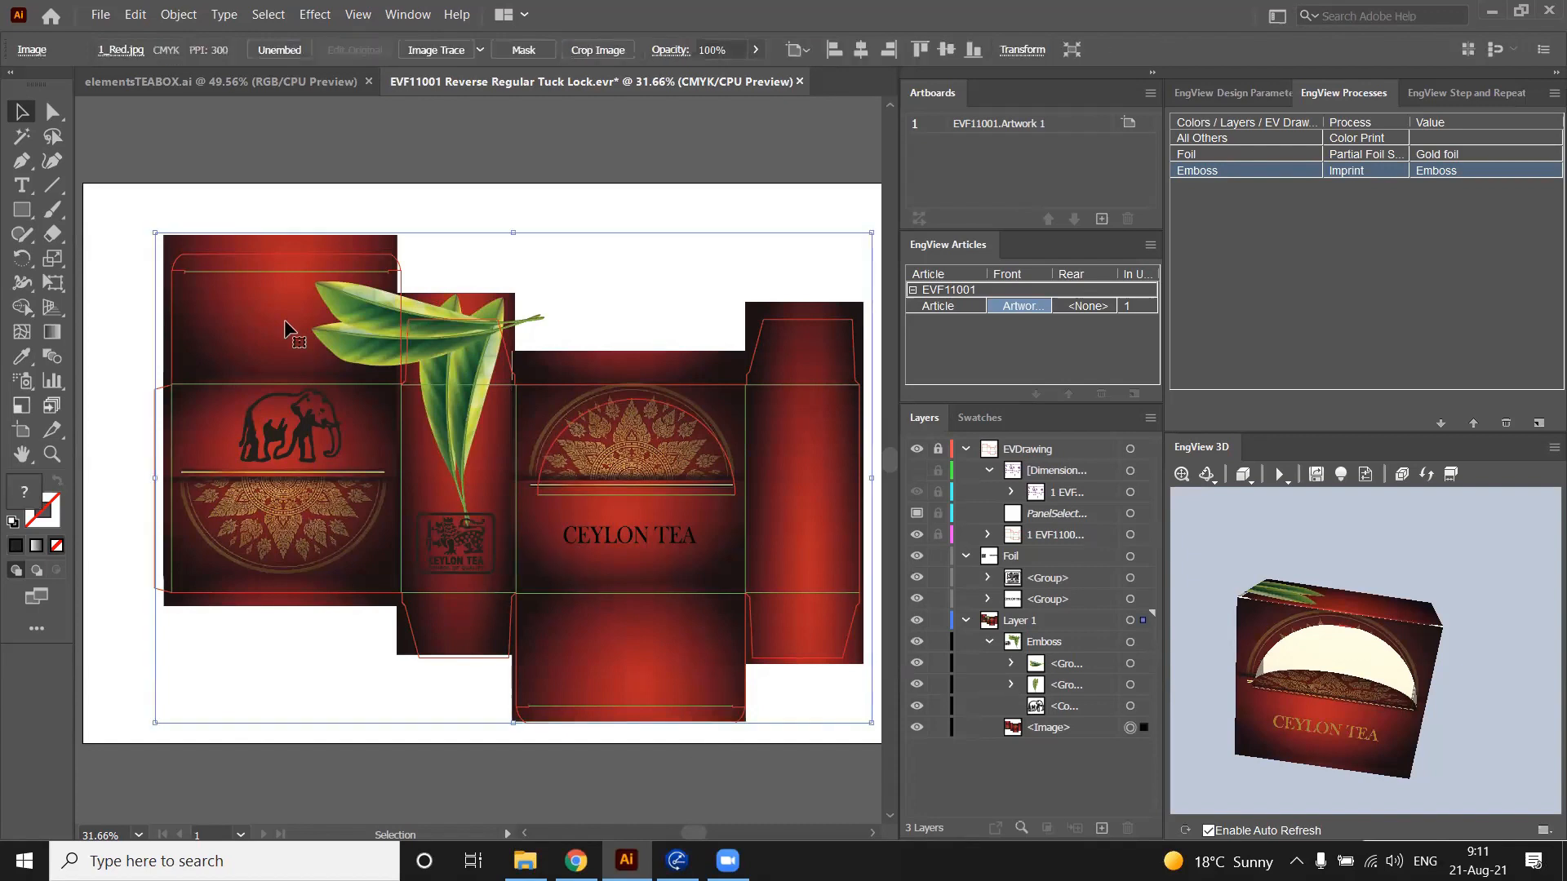
key("Down")
key("Down")
key("Down")
key("Down")
key("Down")
key("Down")
key("Down")
key("Down")
key("Down")
key("Down")
key("Down")
key("Down")
key("Down")
key("Down")
key("Down")
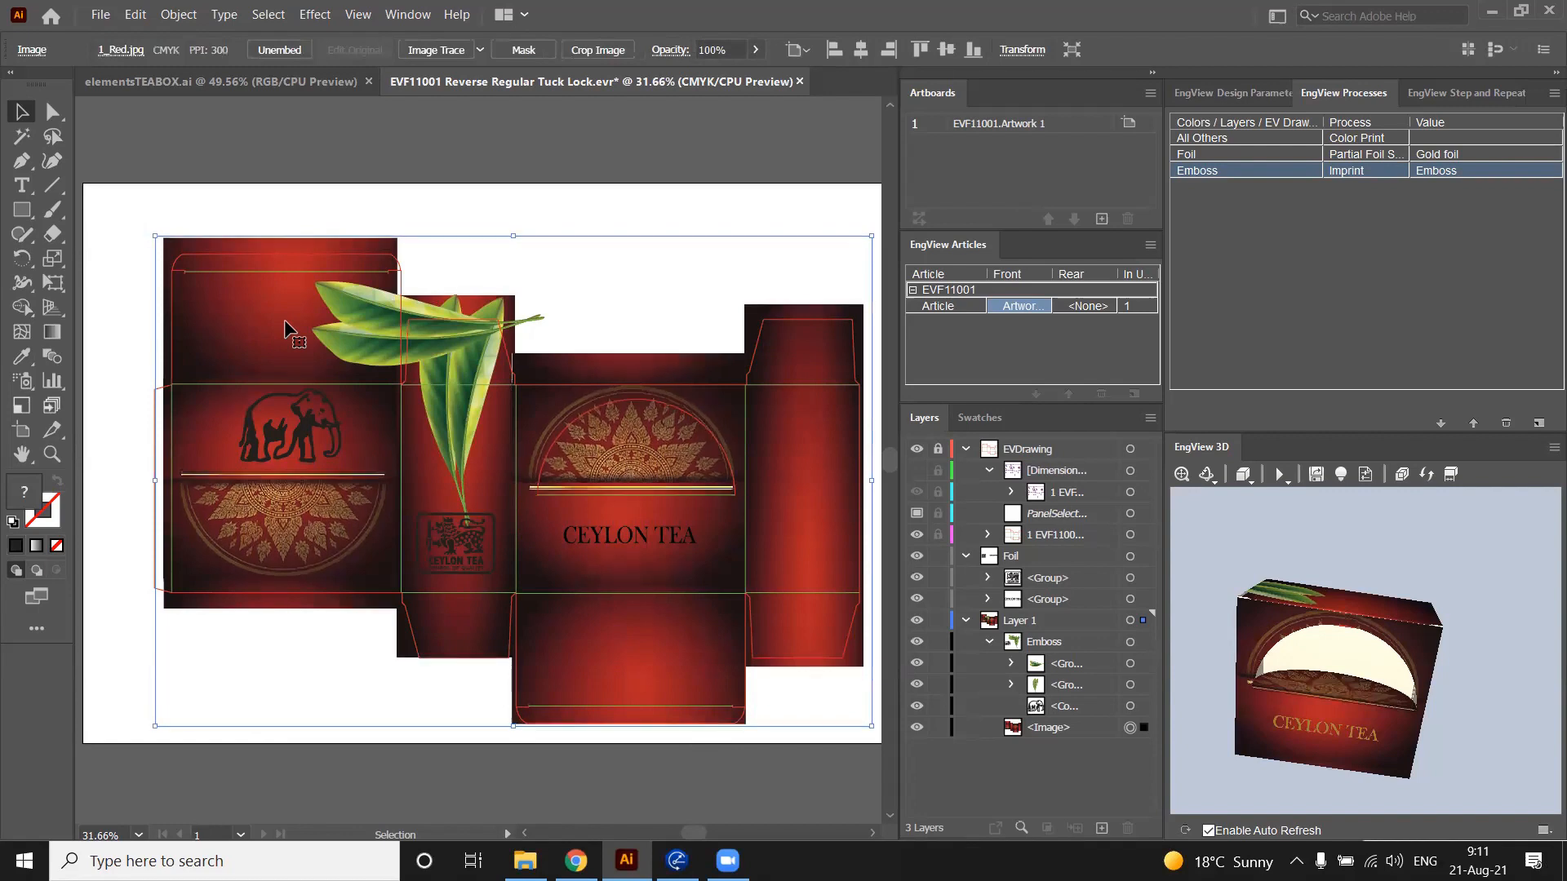
key("Down")
key("Down")
key("Down")
key("Down")
key("Down")
key("Down")
key("Down")
key("Down")
key("Down")
key("Down")
key("Down")
key("Down")
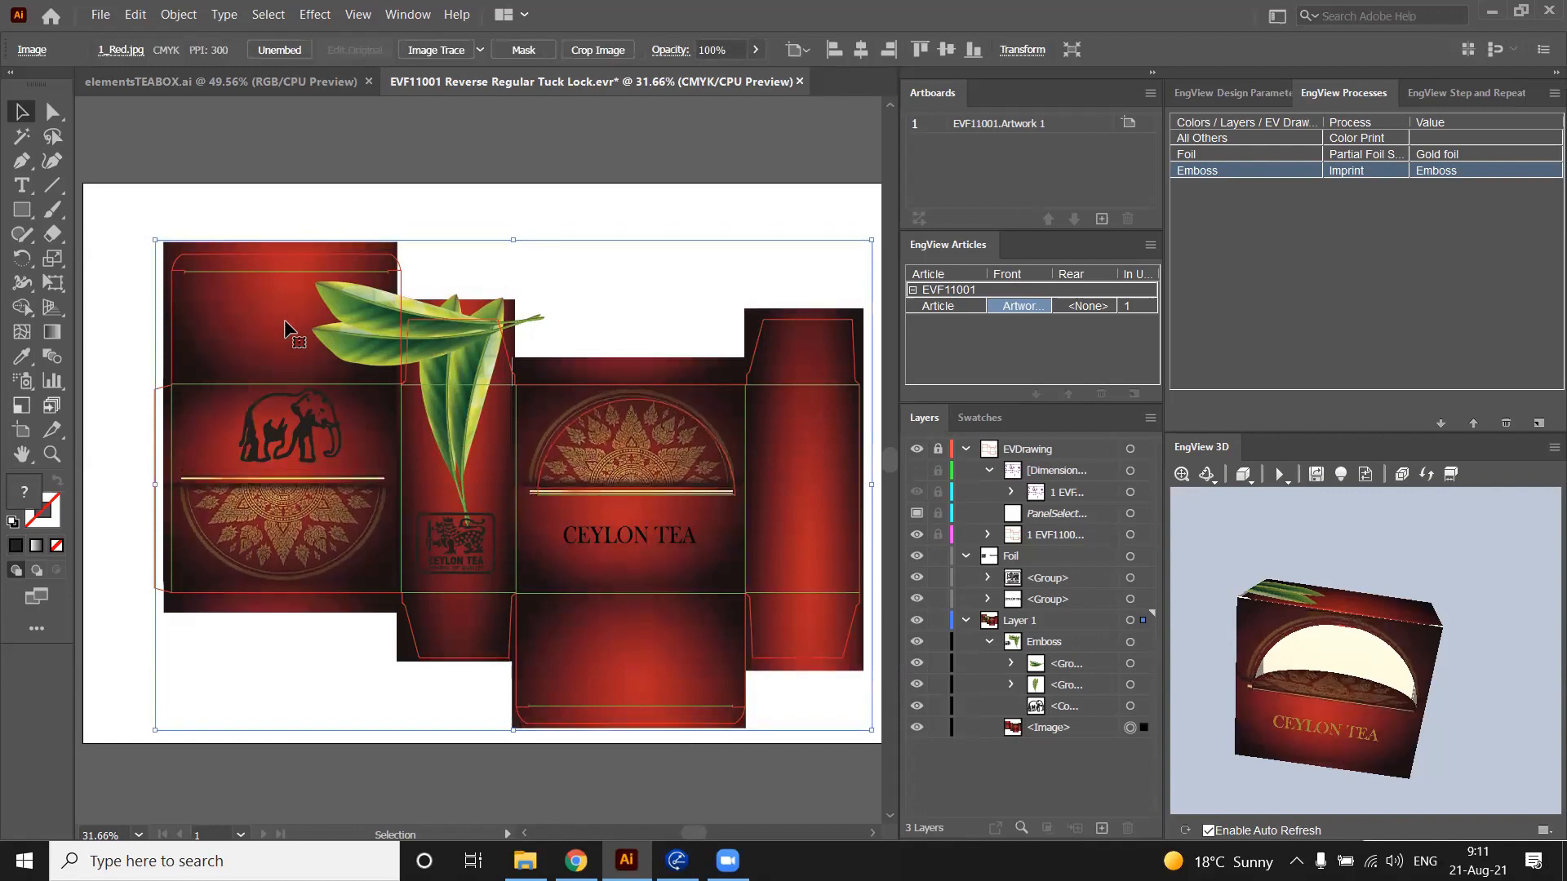
key("Down")
key("Down")
key("Down")
key("Right")
key("Right")
key("Right")
key("Right")
key("Right")
key("Right")
key("Right")
key("Right")
key("Right")
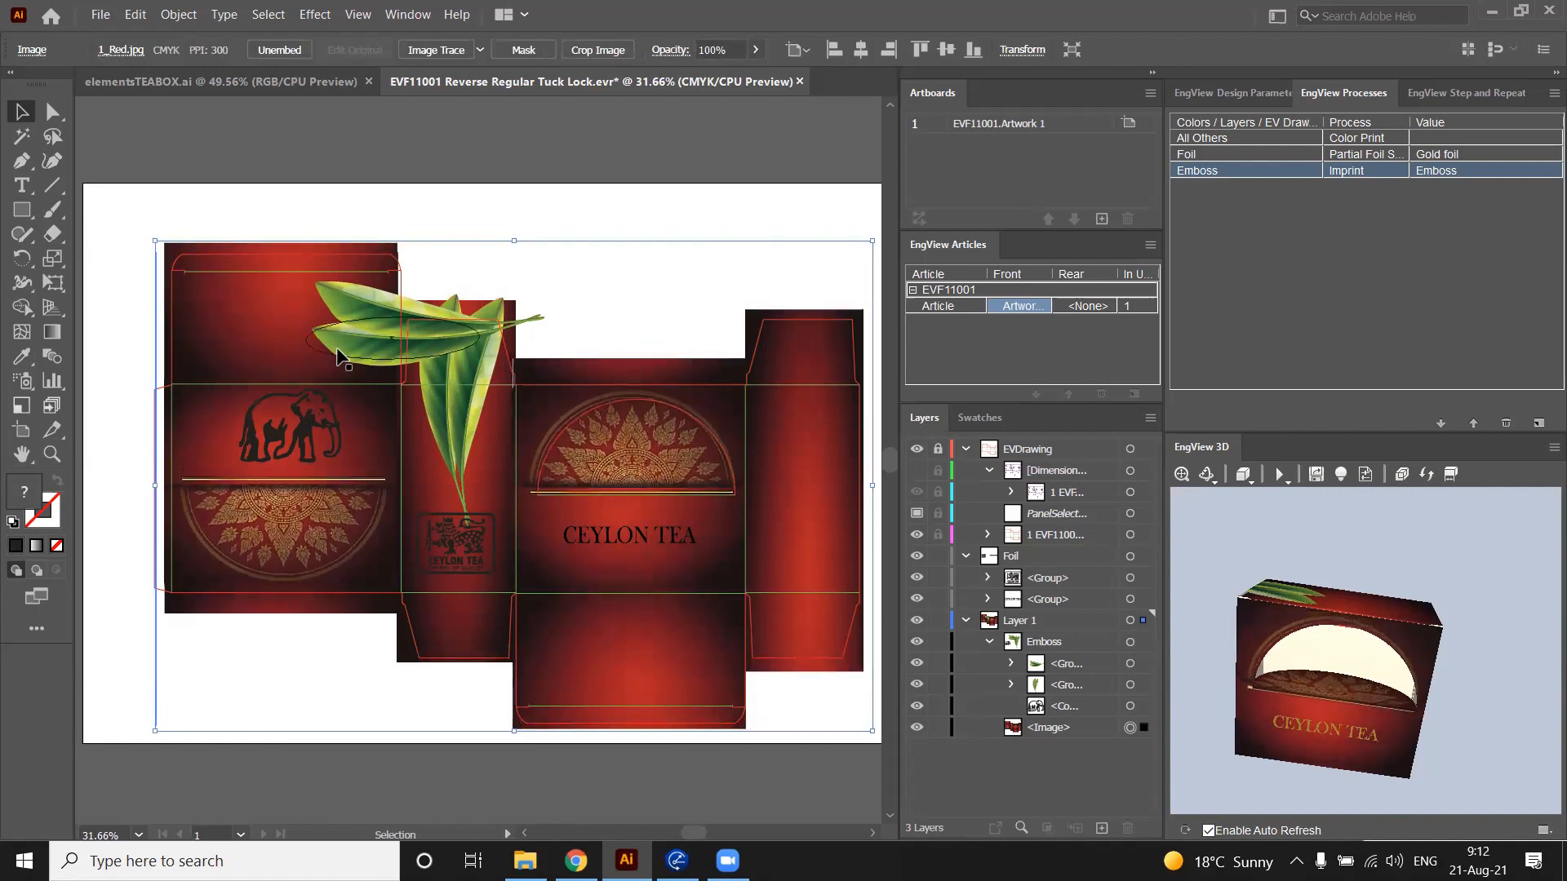
key("Right")
key("Right")
key("Right")
key("Right")
key("Right")
key("Right")
key("Right")
key("Right")
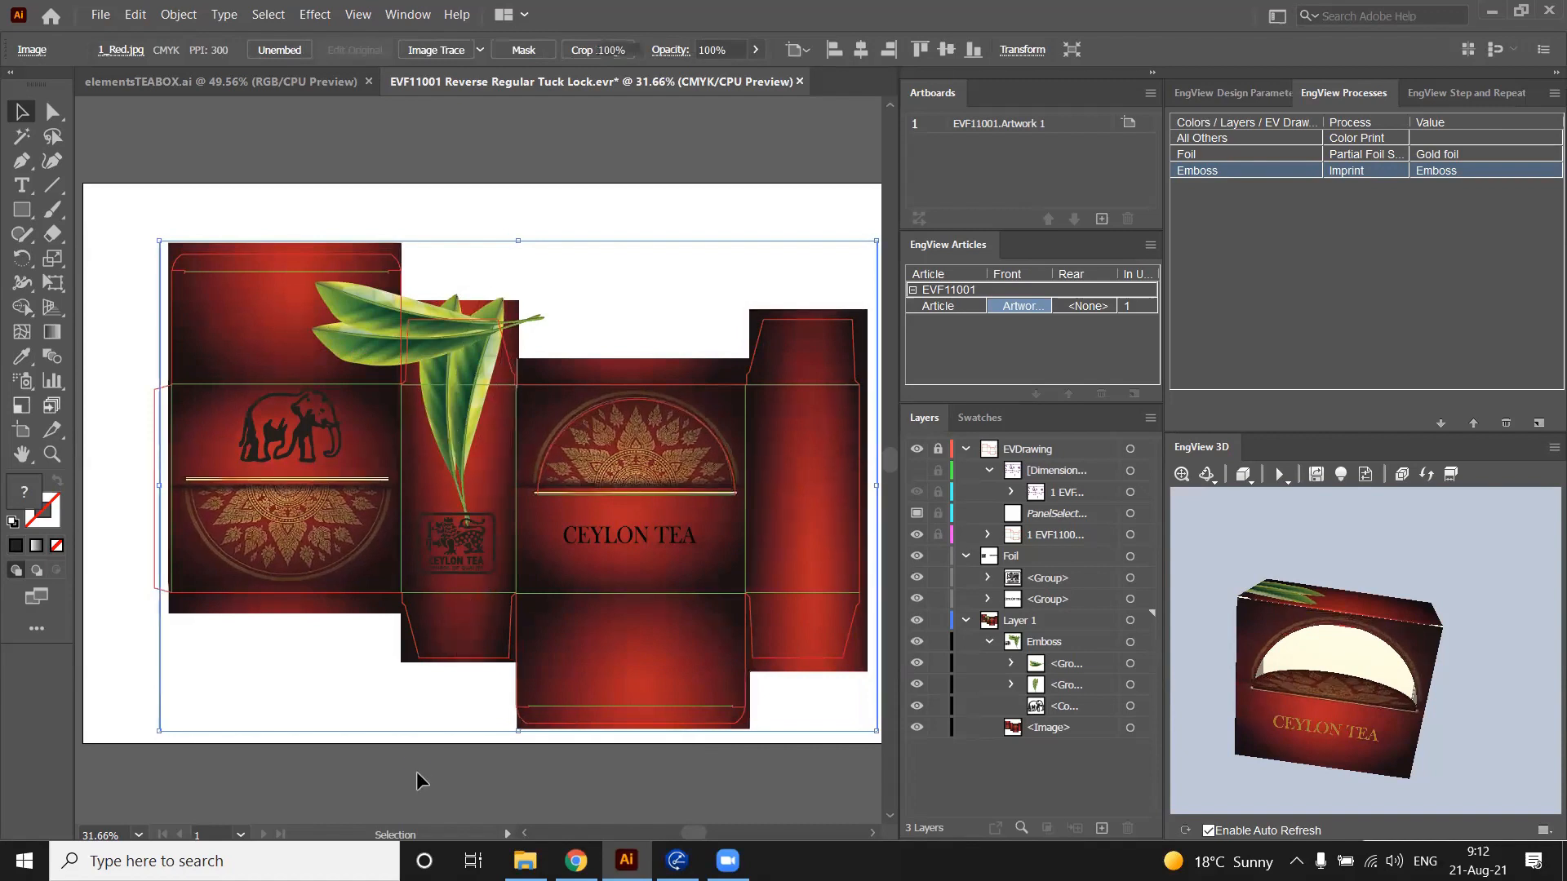
left_click(416, 771)
Turn the 3D box to inspect its front, top and side, and collapse the Emboss sublayer's contents
left_click_drag(1329, 555, 1278, 577)
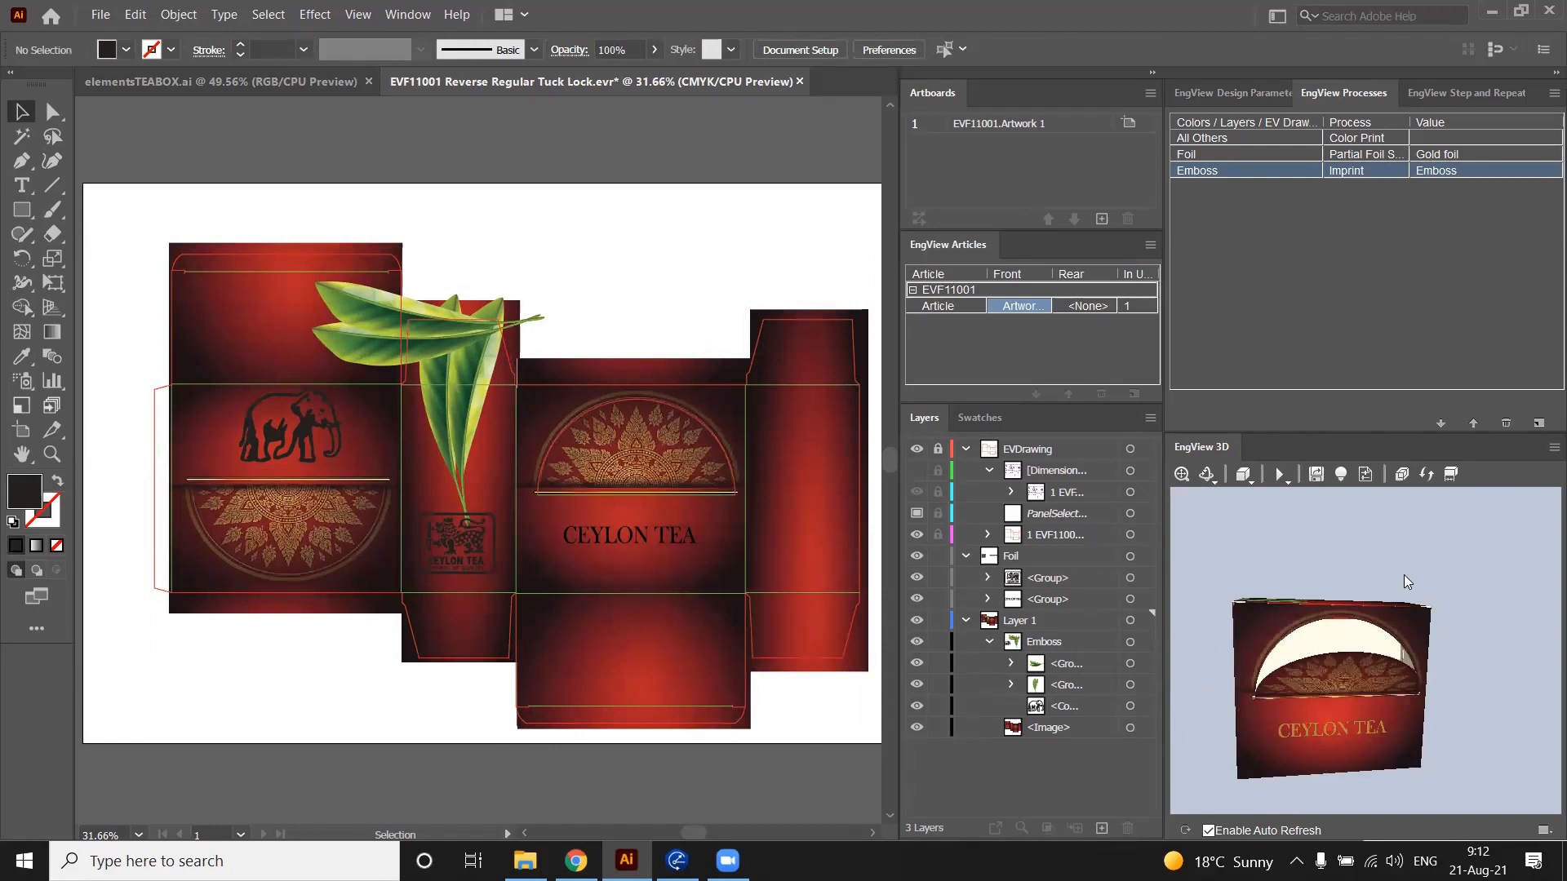
mouse_move(1404, 575)
left_mouse_down()
mouse_move(1268, 578)
mouse_move(1415, 629)
mouse_move(1476, 696)
mouse_move(1430, 614)
mouse_move(1265, 555)
mouse_move(1401, 548)
left_mouse_up()
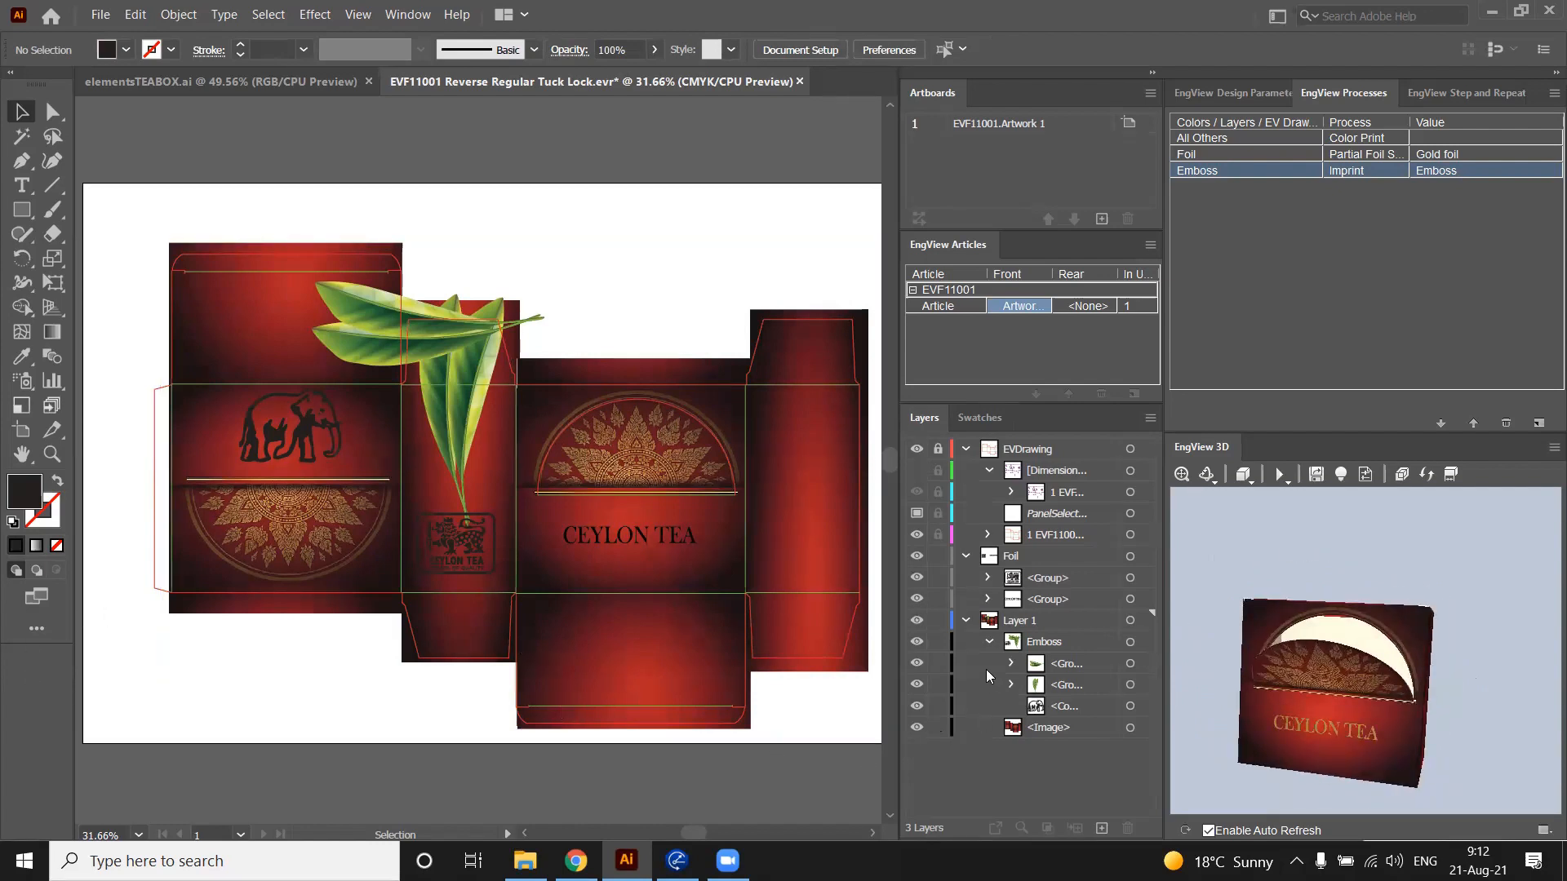
left_click(989, 642)
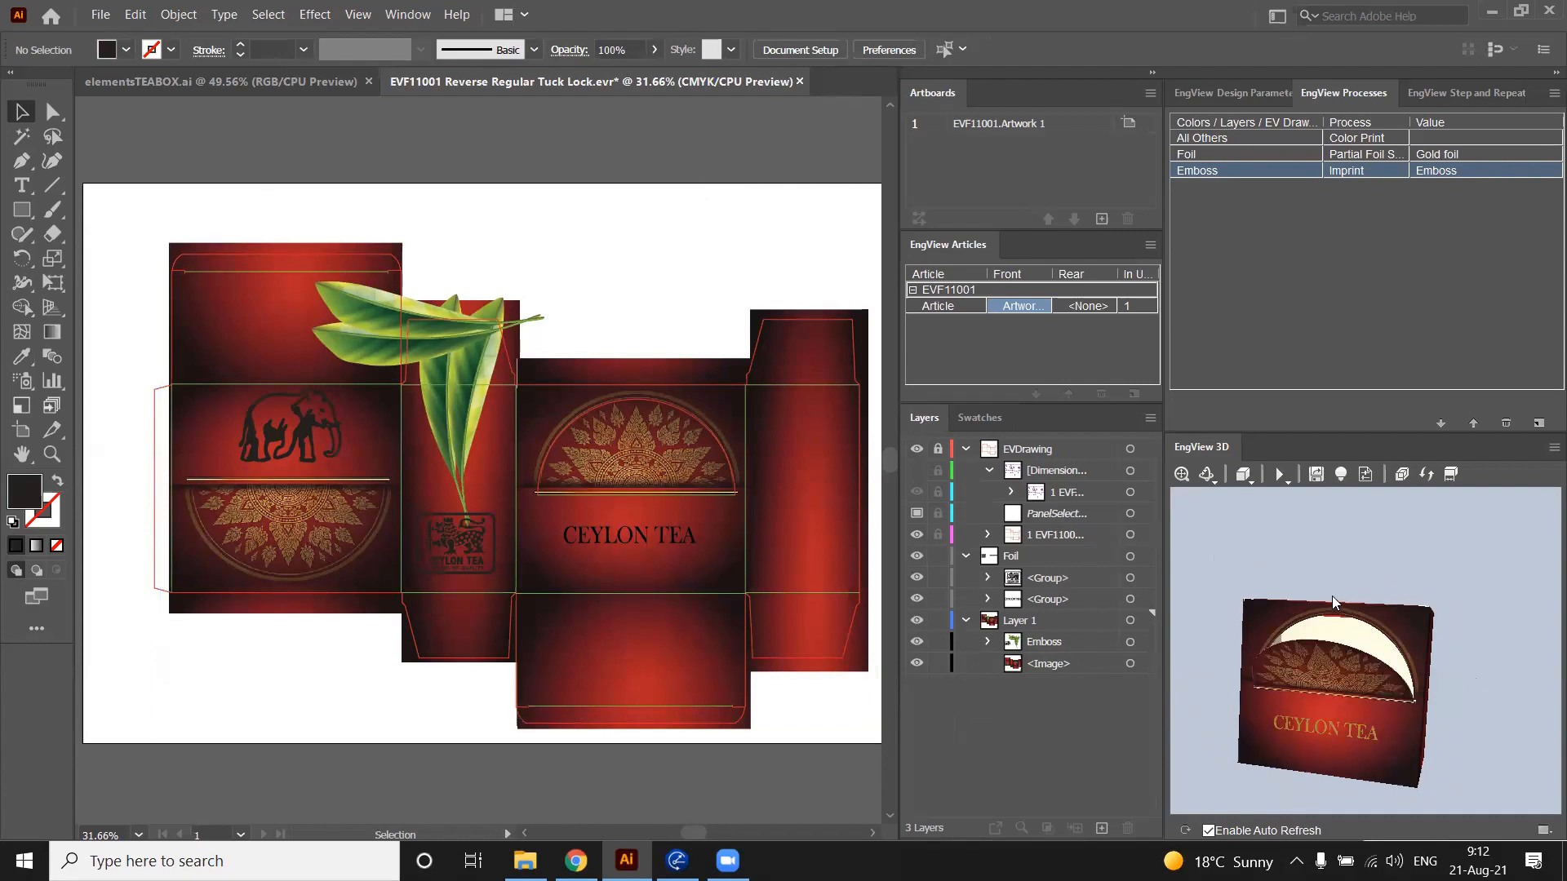
left_click_drag(1235, 555, 1403, 565)
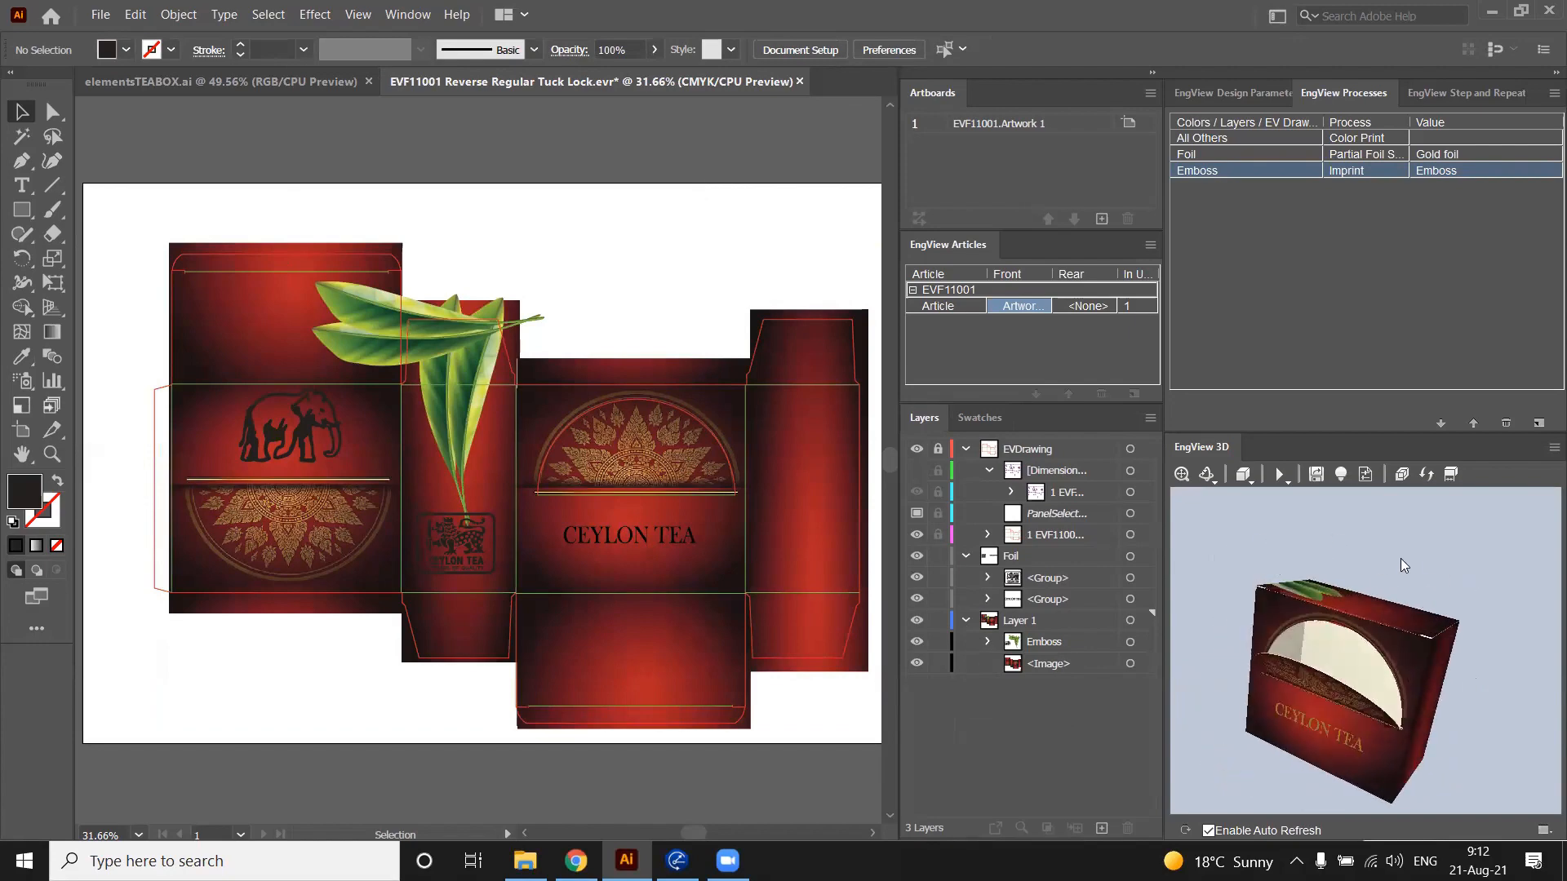
Export the 3D box as an HTML animation from Production to Usage at Medium(2k) artwork quality, overwriting the existing file
left_click(1317, 475)
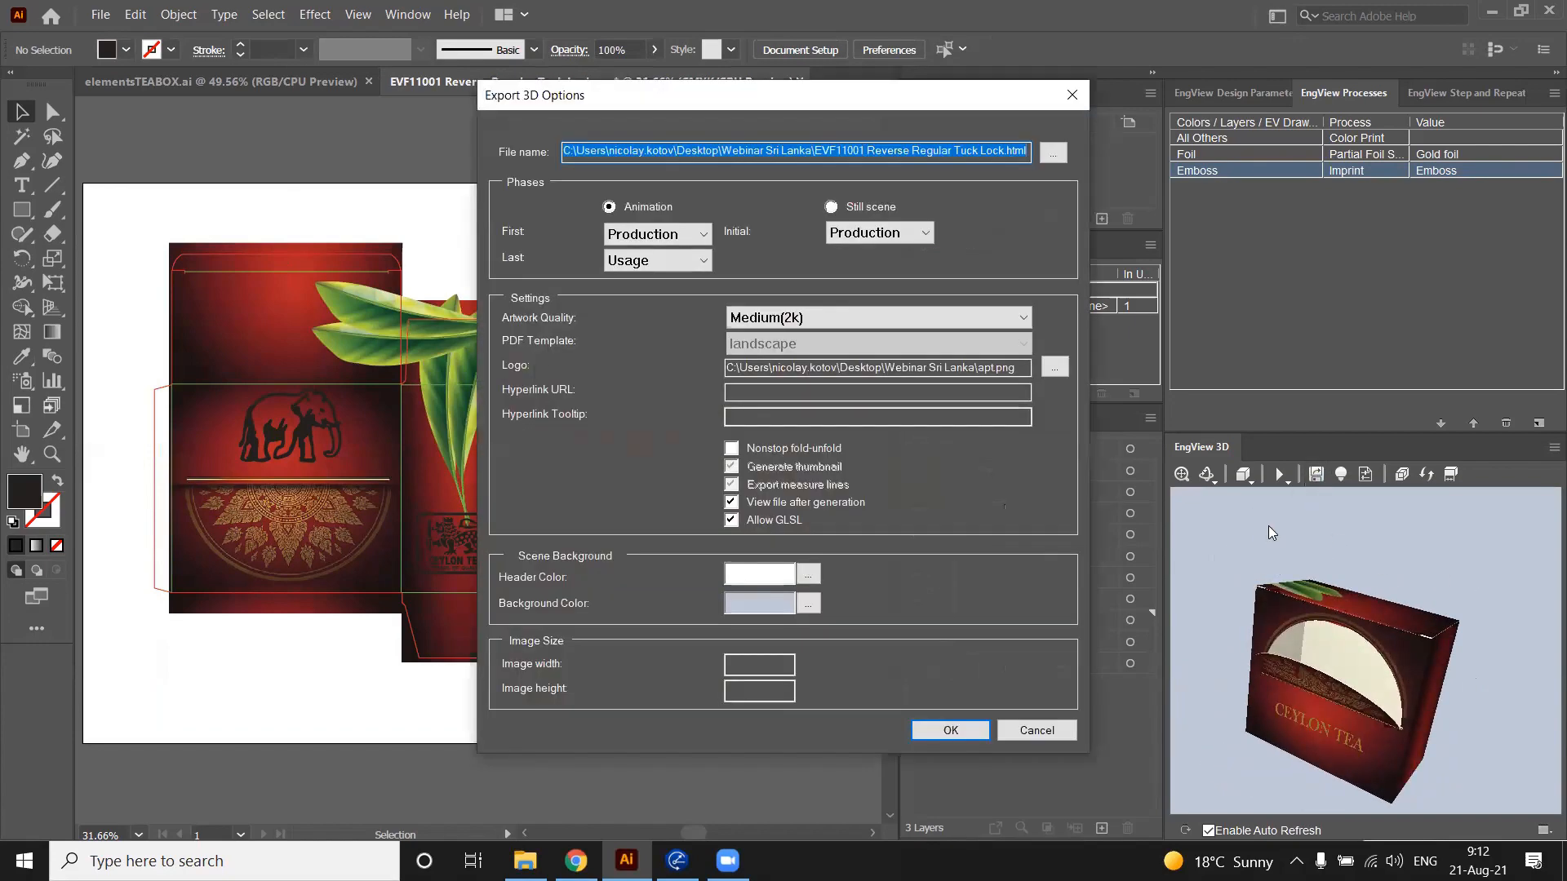
left_click(952, 730)
left_click(890, 460)
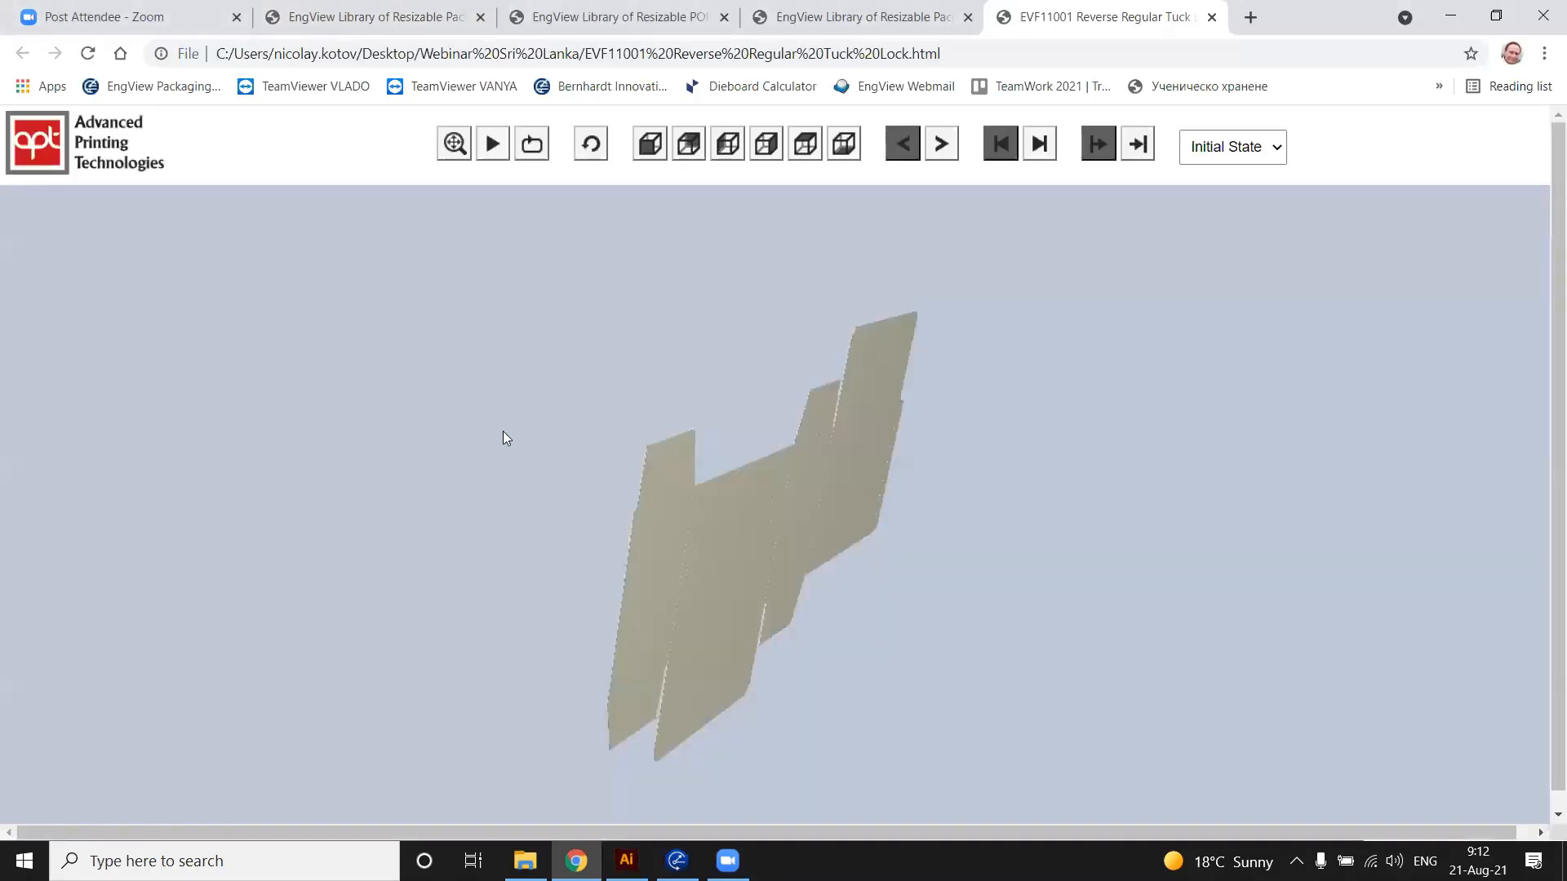
Turn the exported flat blank to its printed side and play its folding animation, viewing the box from several angles
left_click_drag(613, 497, 778, 309)
left_click(491, 148)
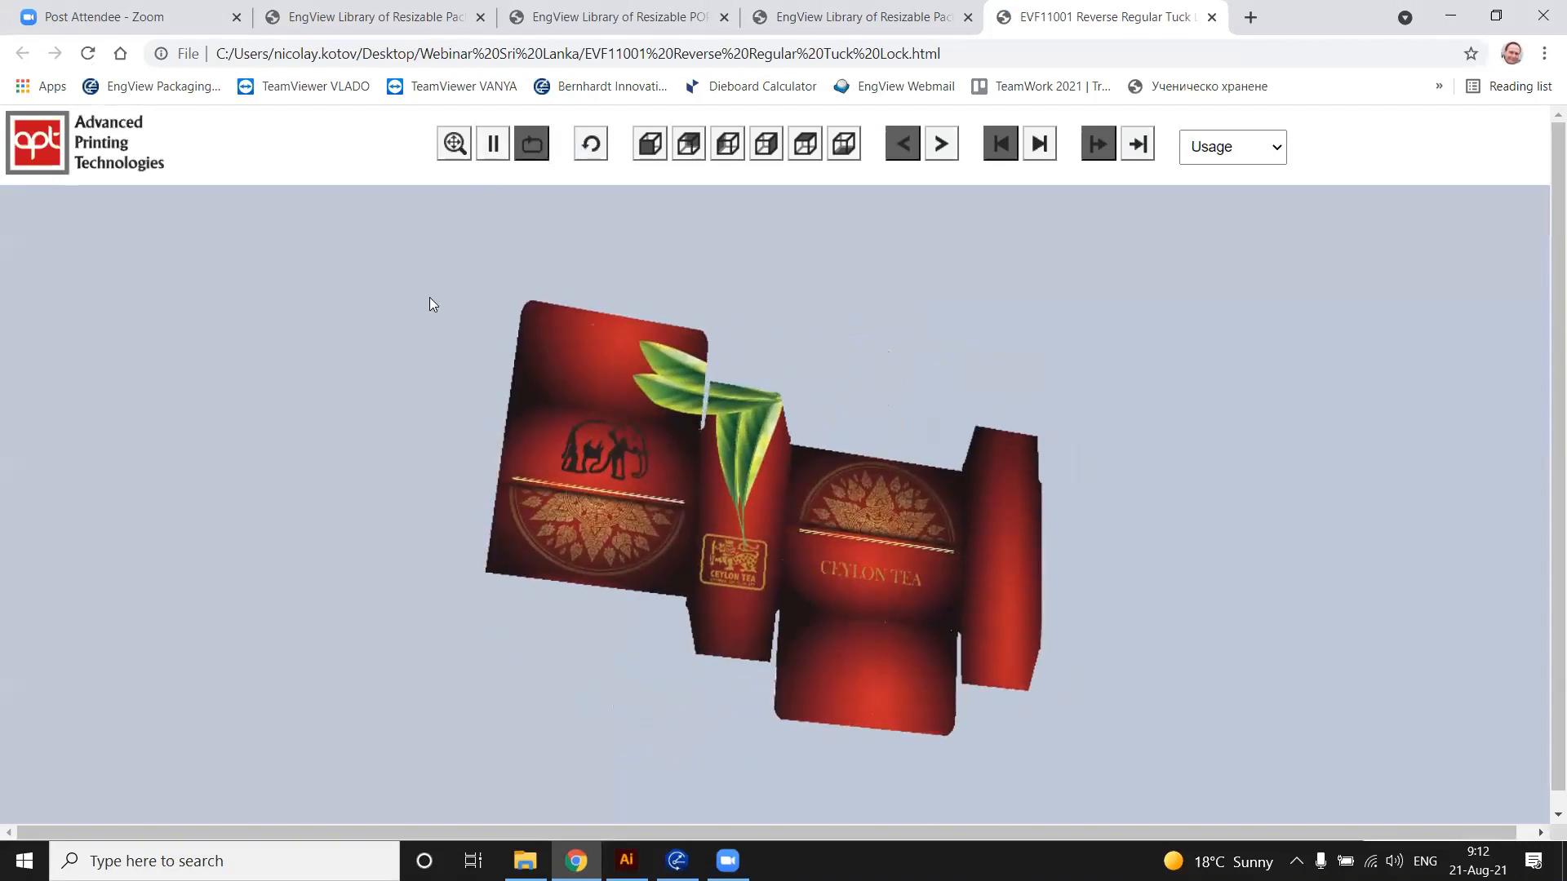
left_click_drag(1026, 528, 686, 607)
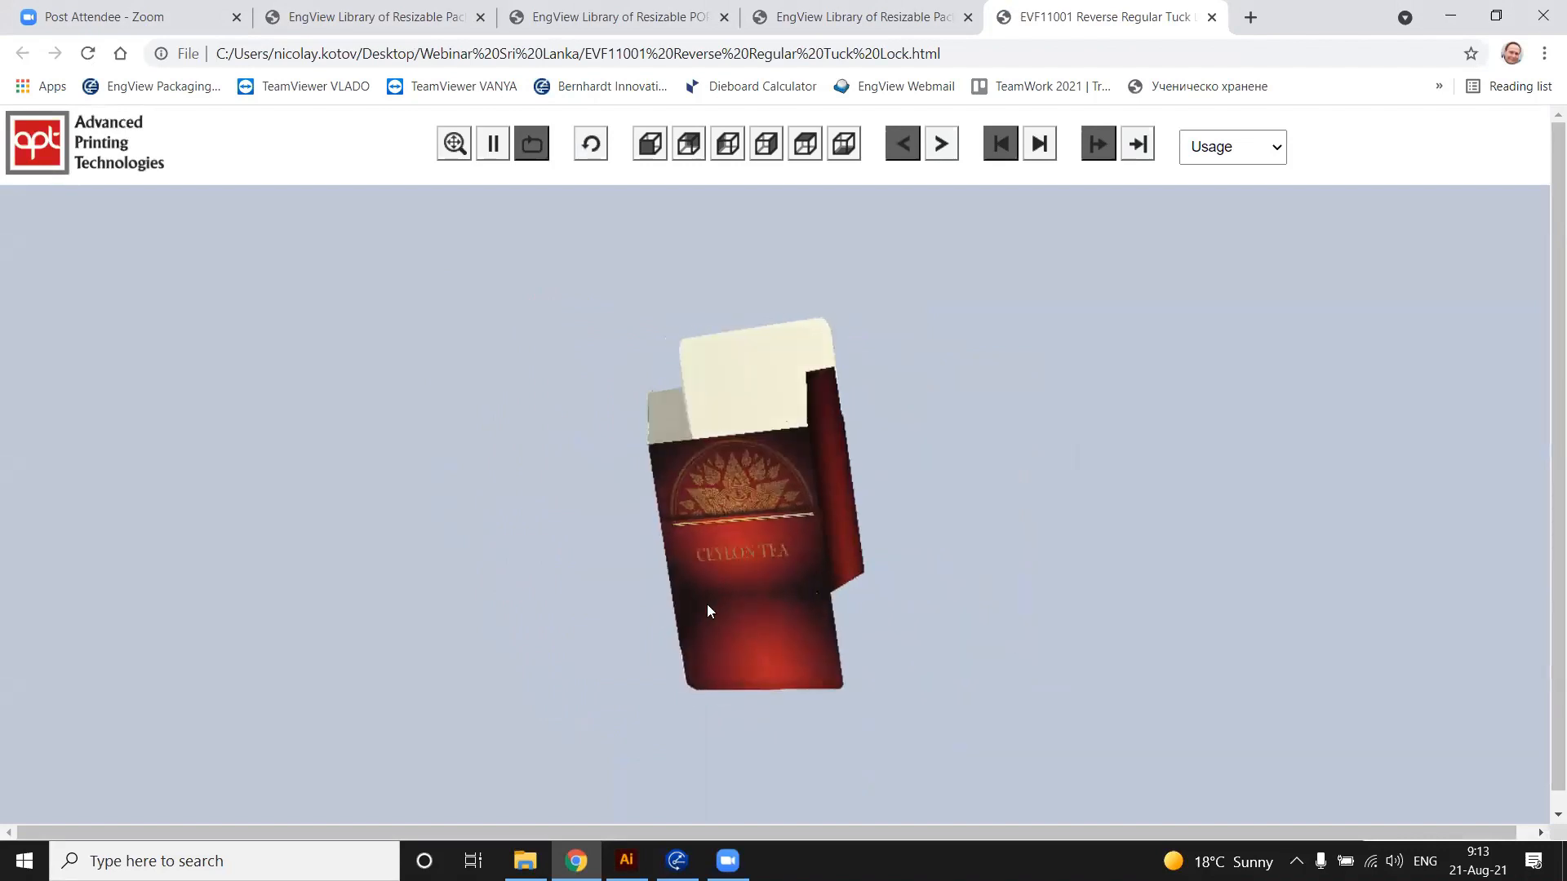
left_click_drag(585, 342, 575, 495)
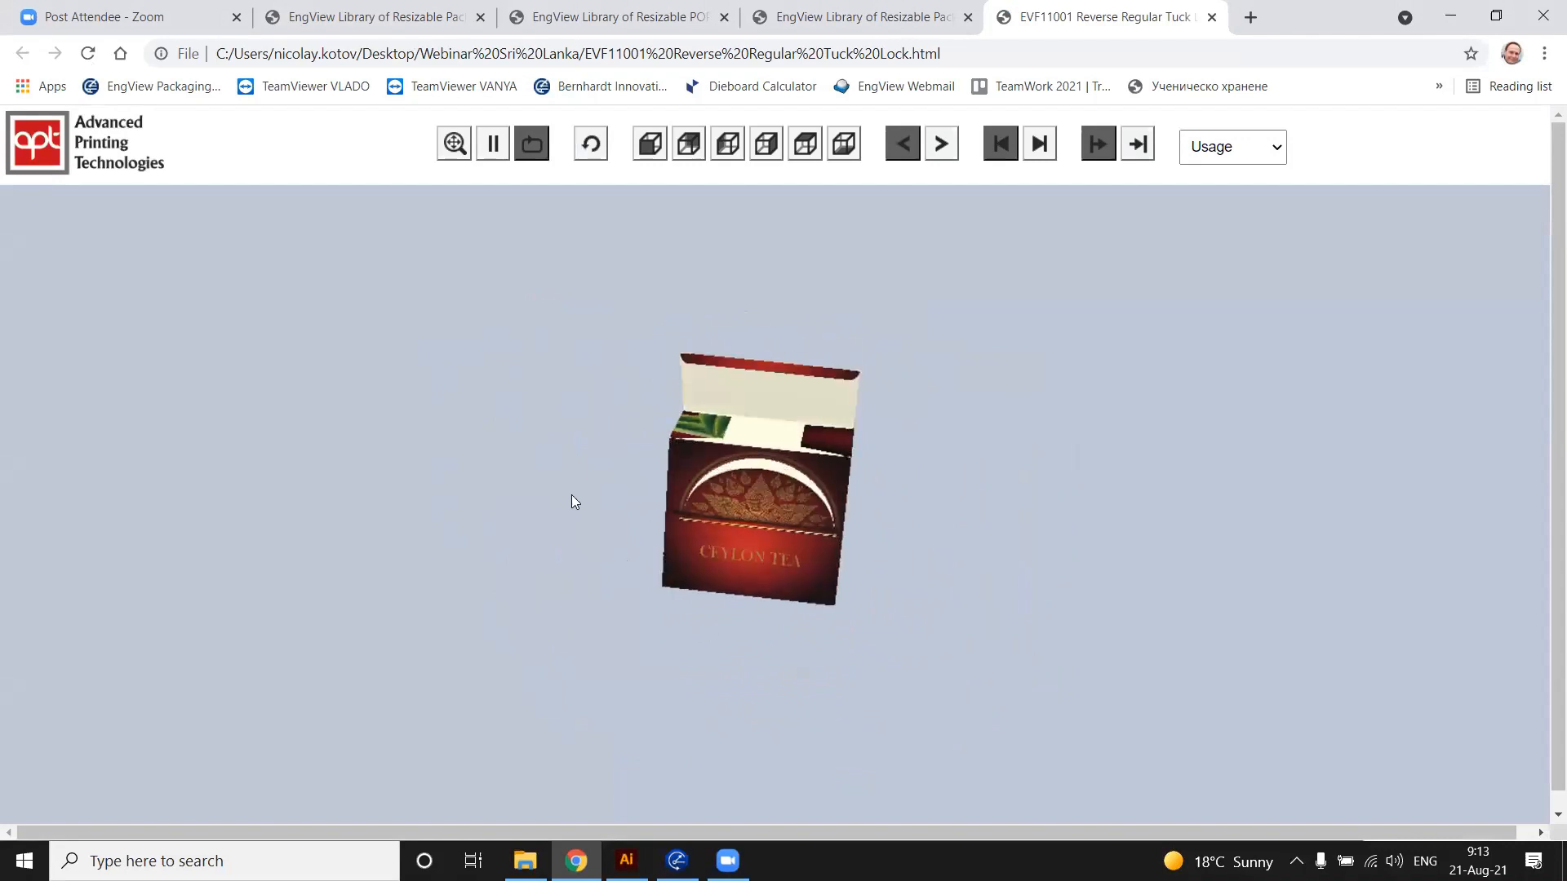
left_click_drag(577, 571, 615, 546)
left_click_drag(601, 614, 562, 306)
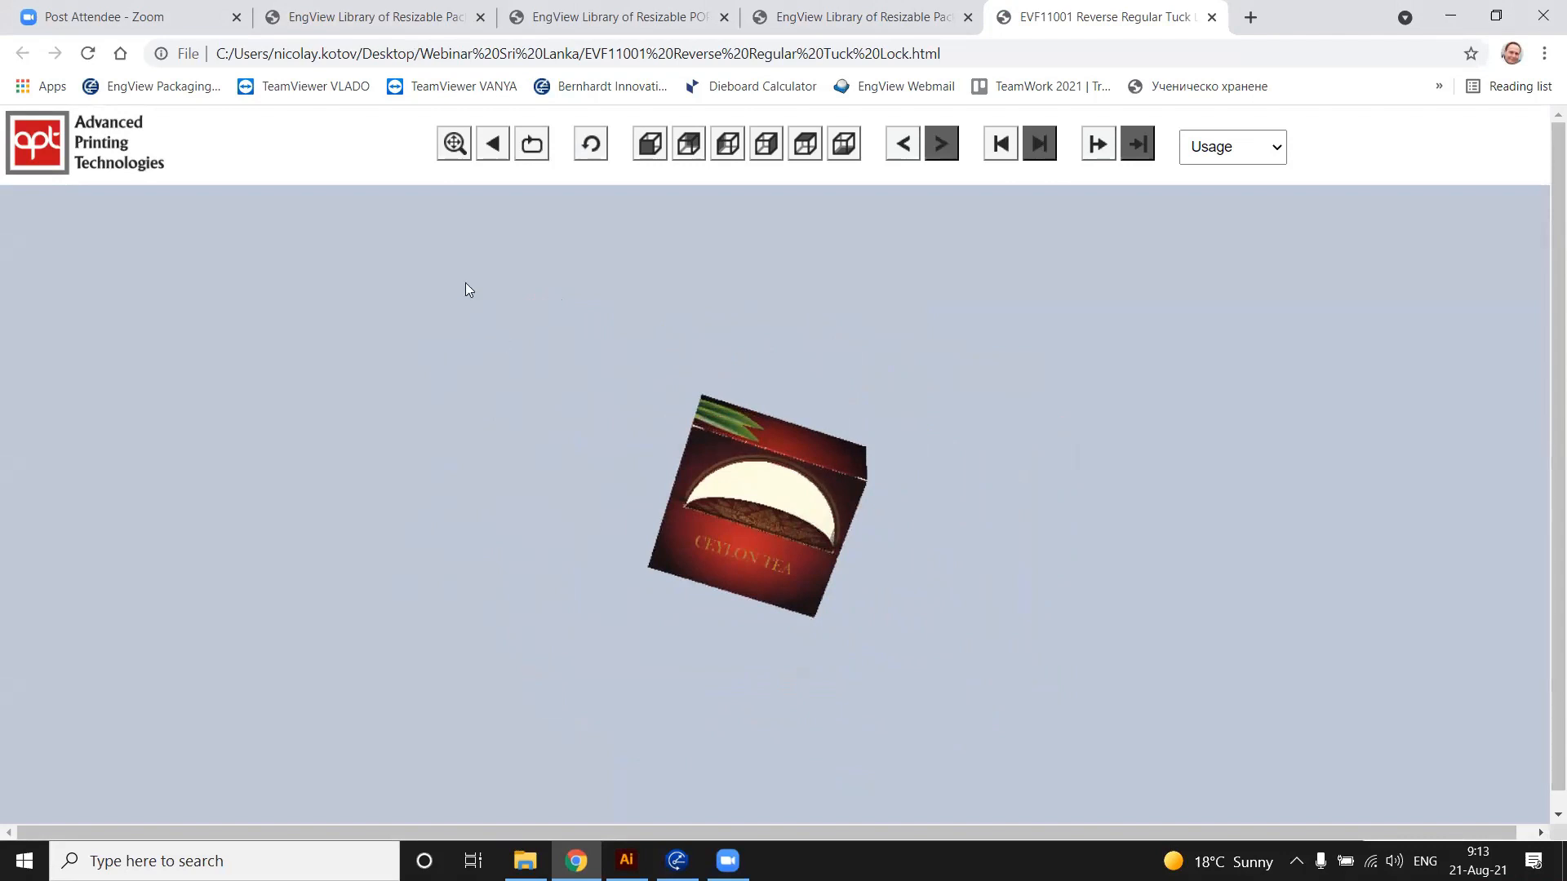
Examine the folded box's front, top and side in the exported viewer, and close the browser window
left_click_drag(810, 367, 671, 320)
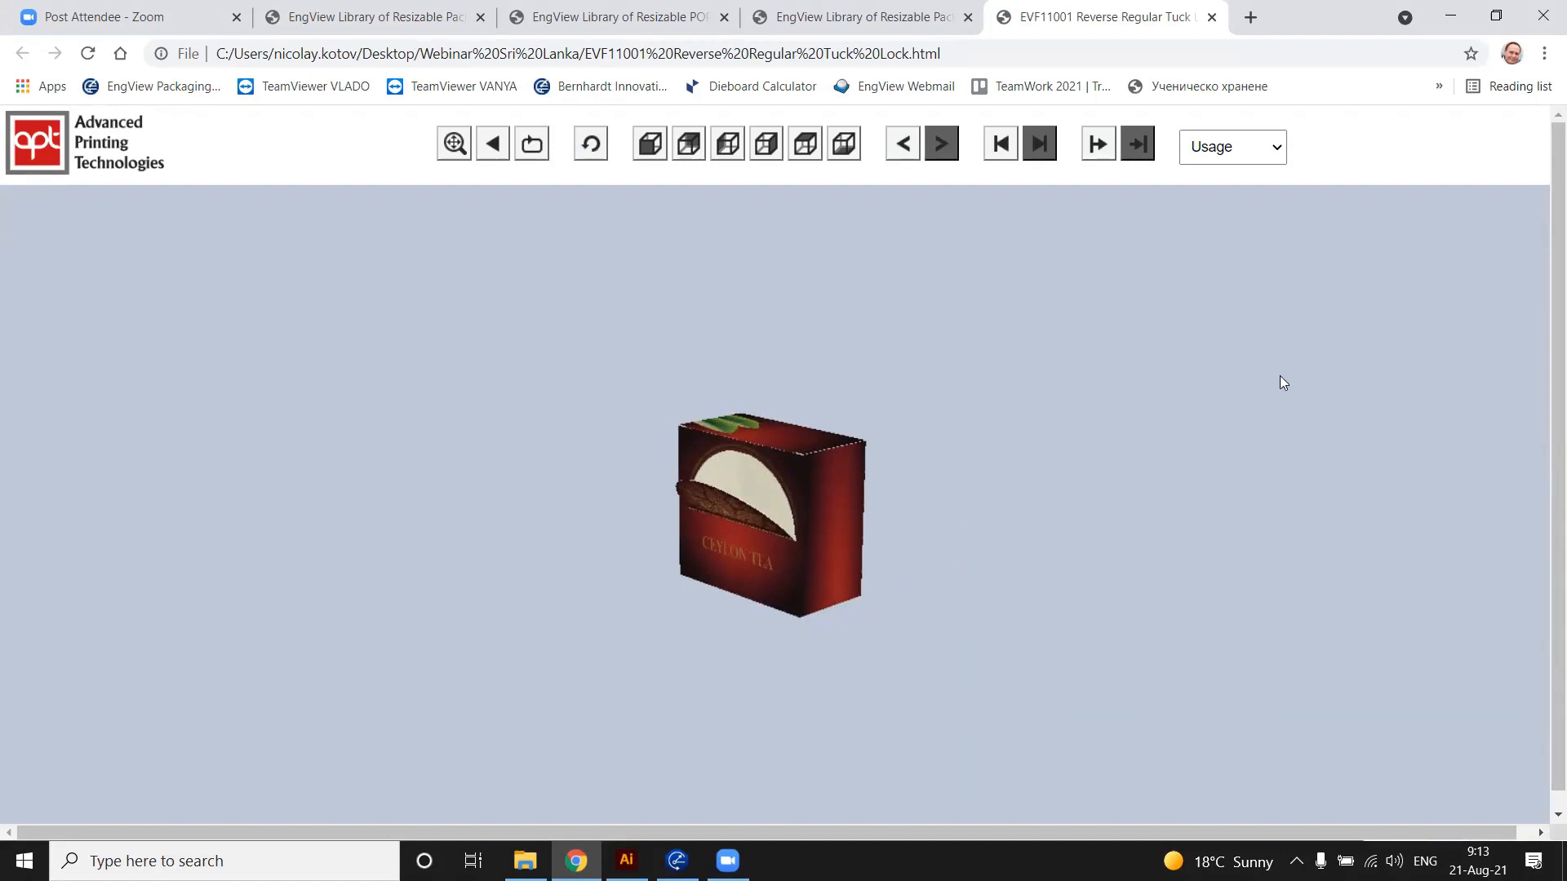
left_click_drag(625, 393, 577, 394)
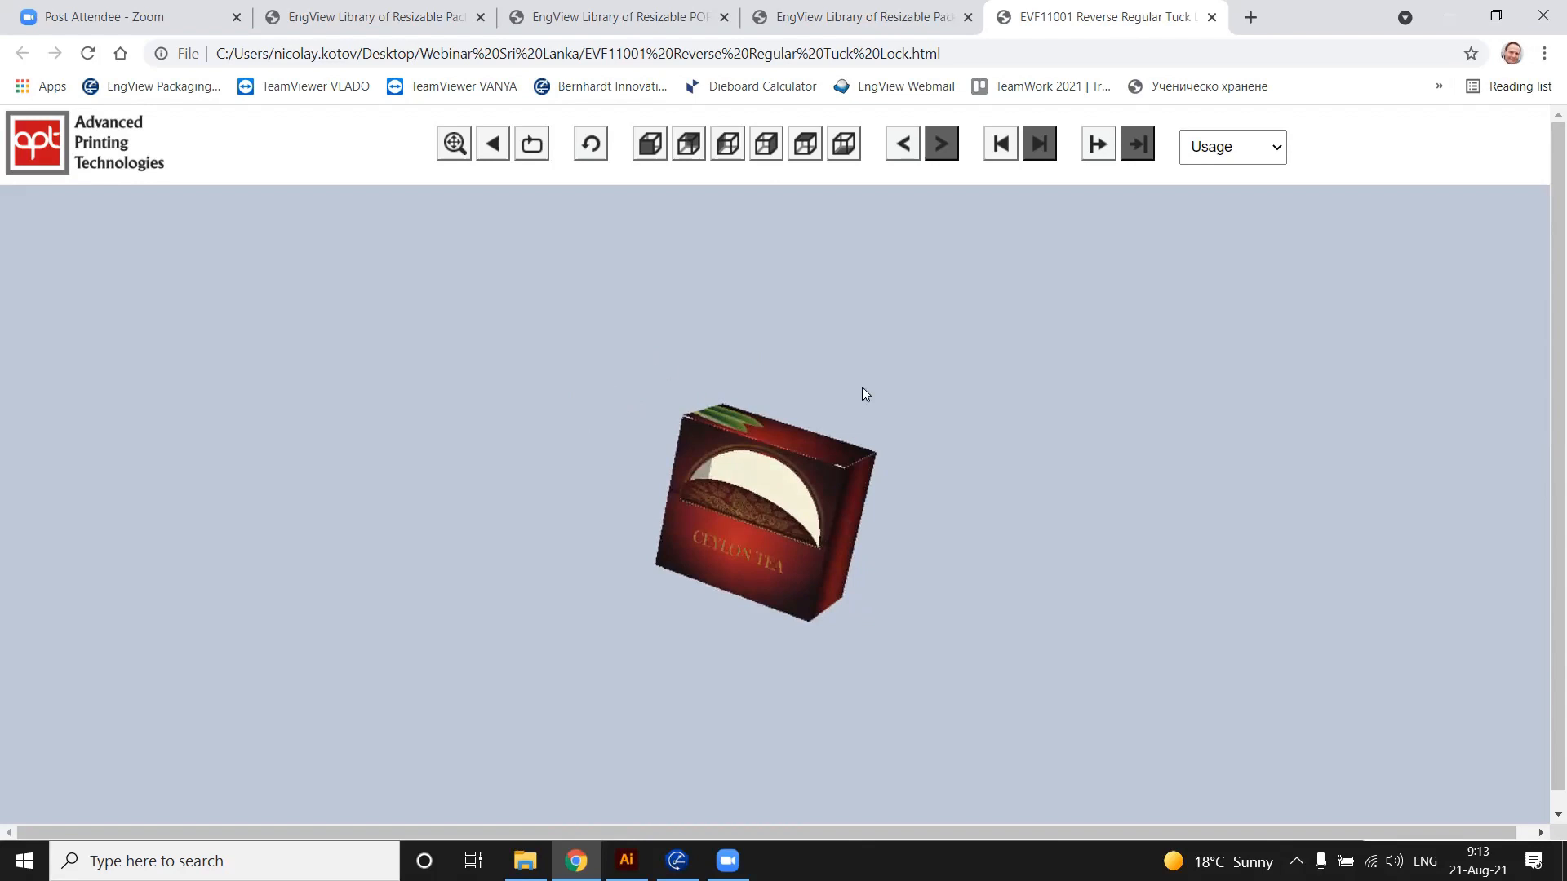
left_click_drag(862, 387, 952, 341)
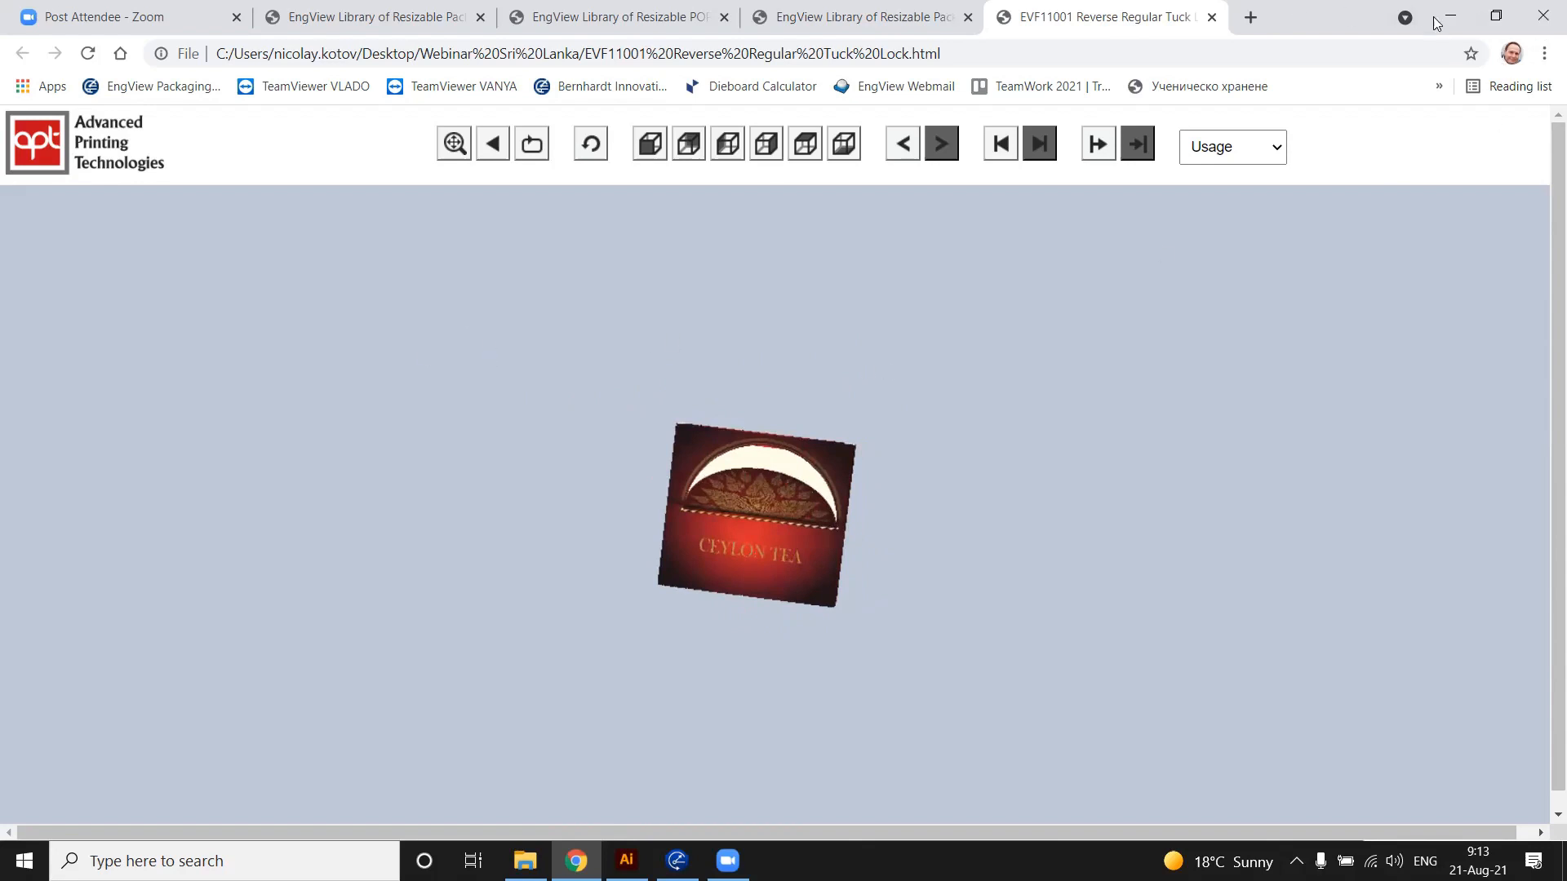
left_click(1544, 18)
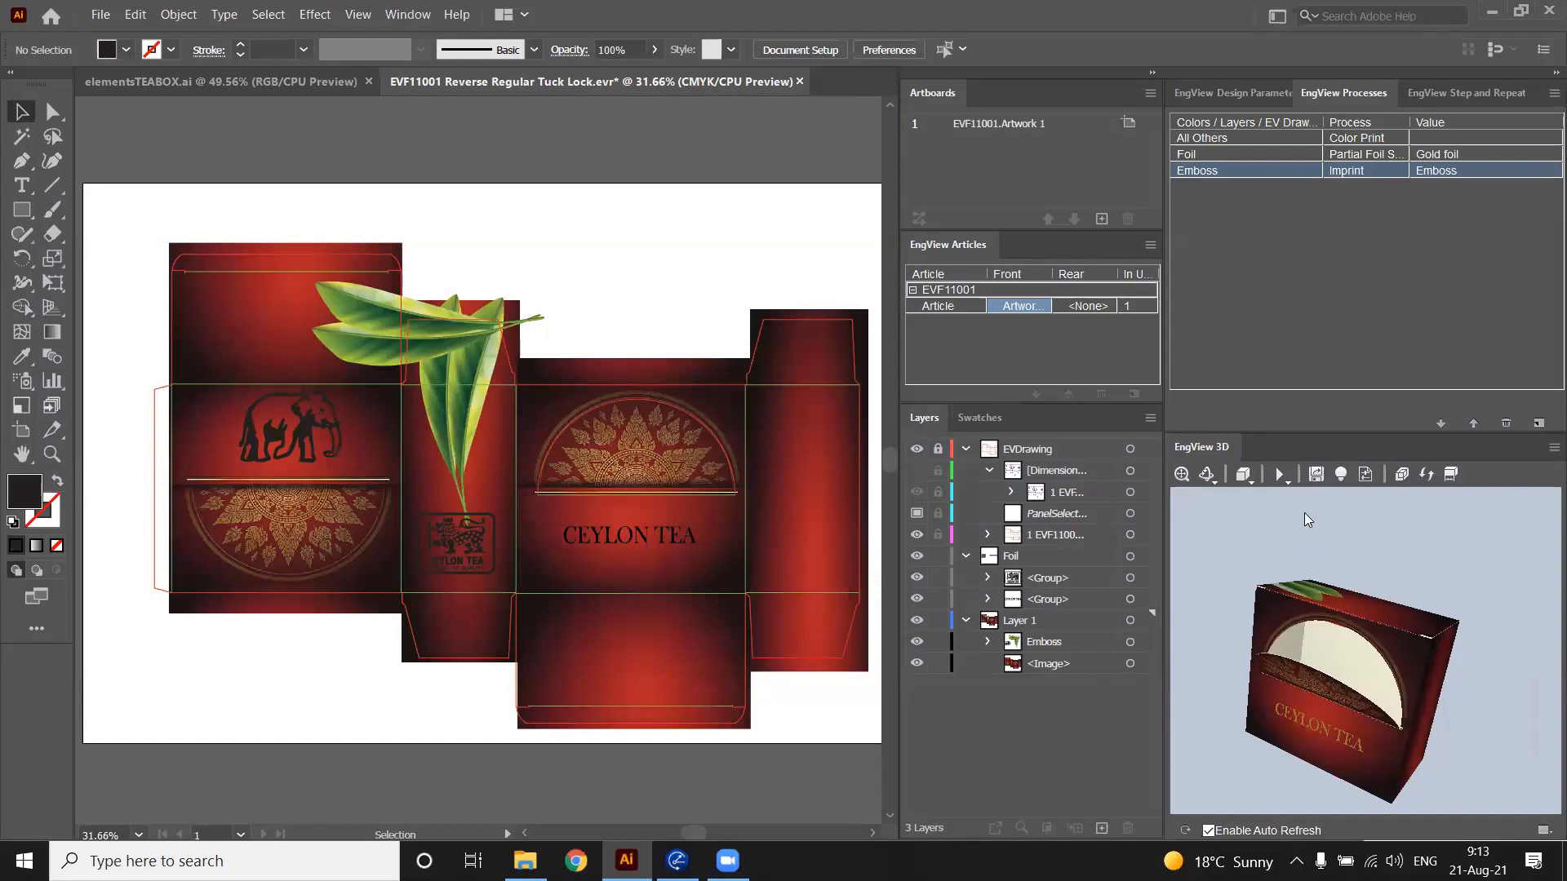
Export the 3D animation again to EVF11001 Reverse Regular Tuck Lock.html with the same settings, overwriting the existing file
left_click(1317, 476)
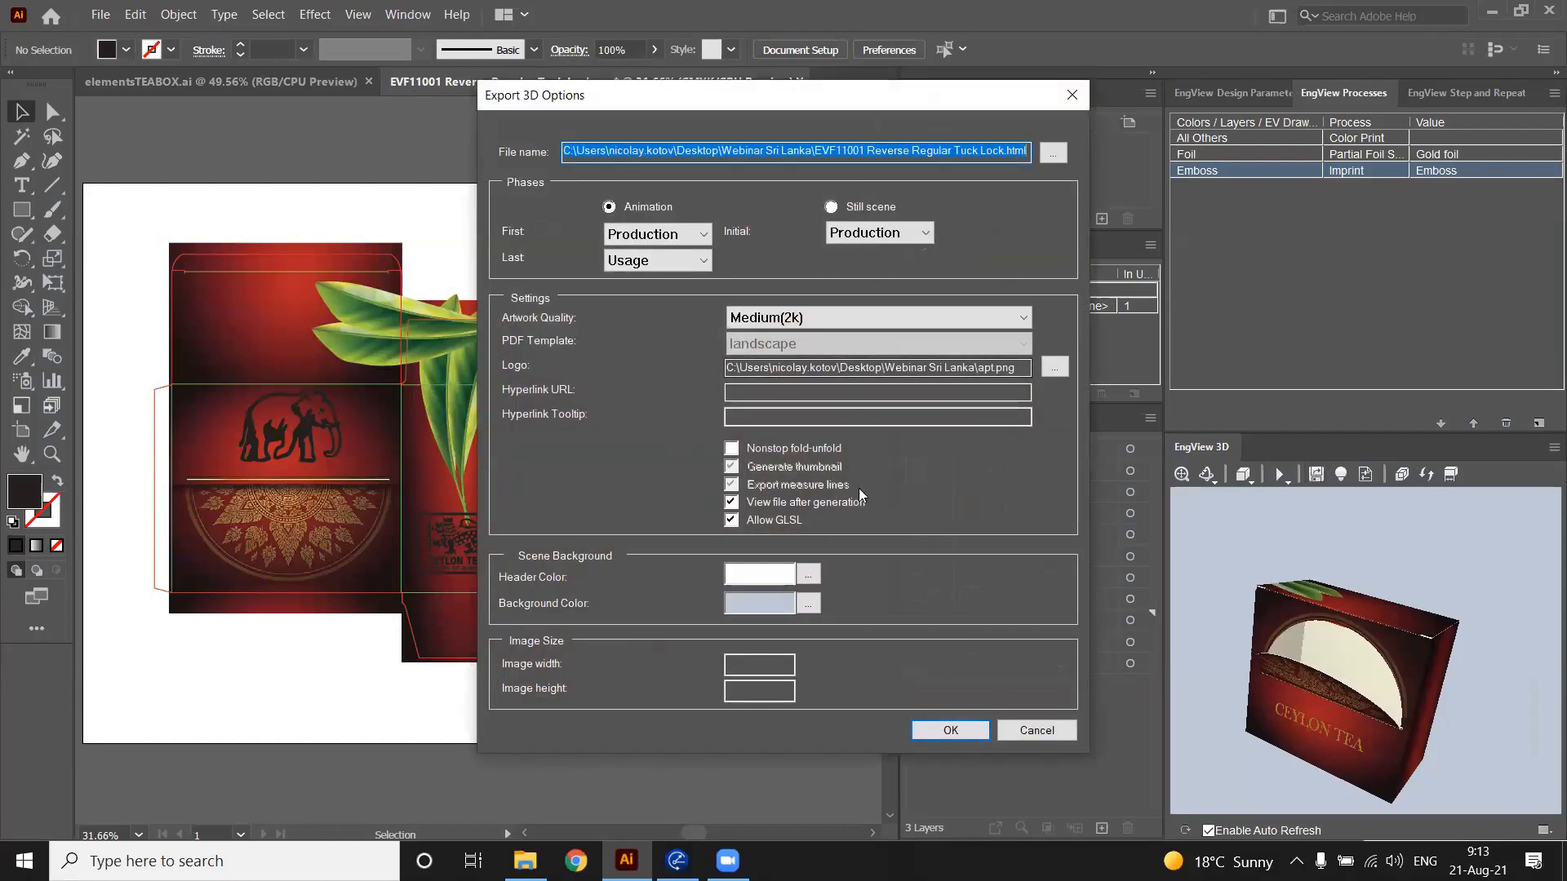
left_click(951, 730)
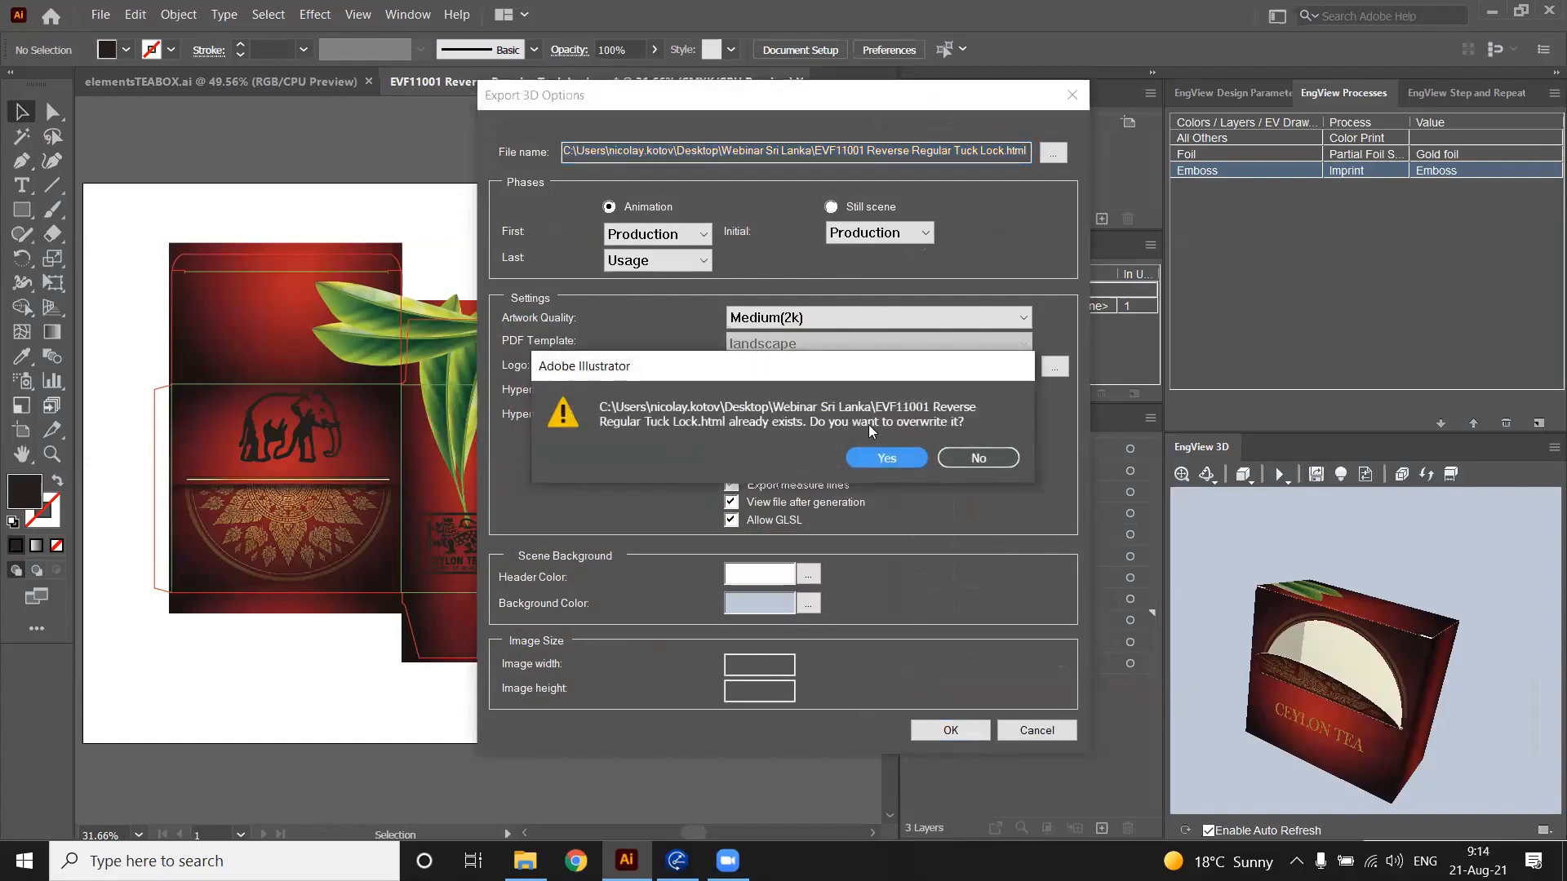
left_click(894, 457)
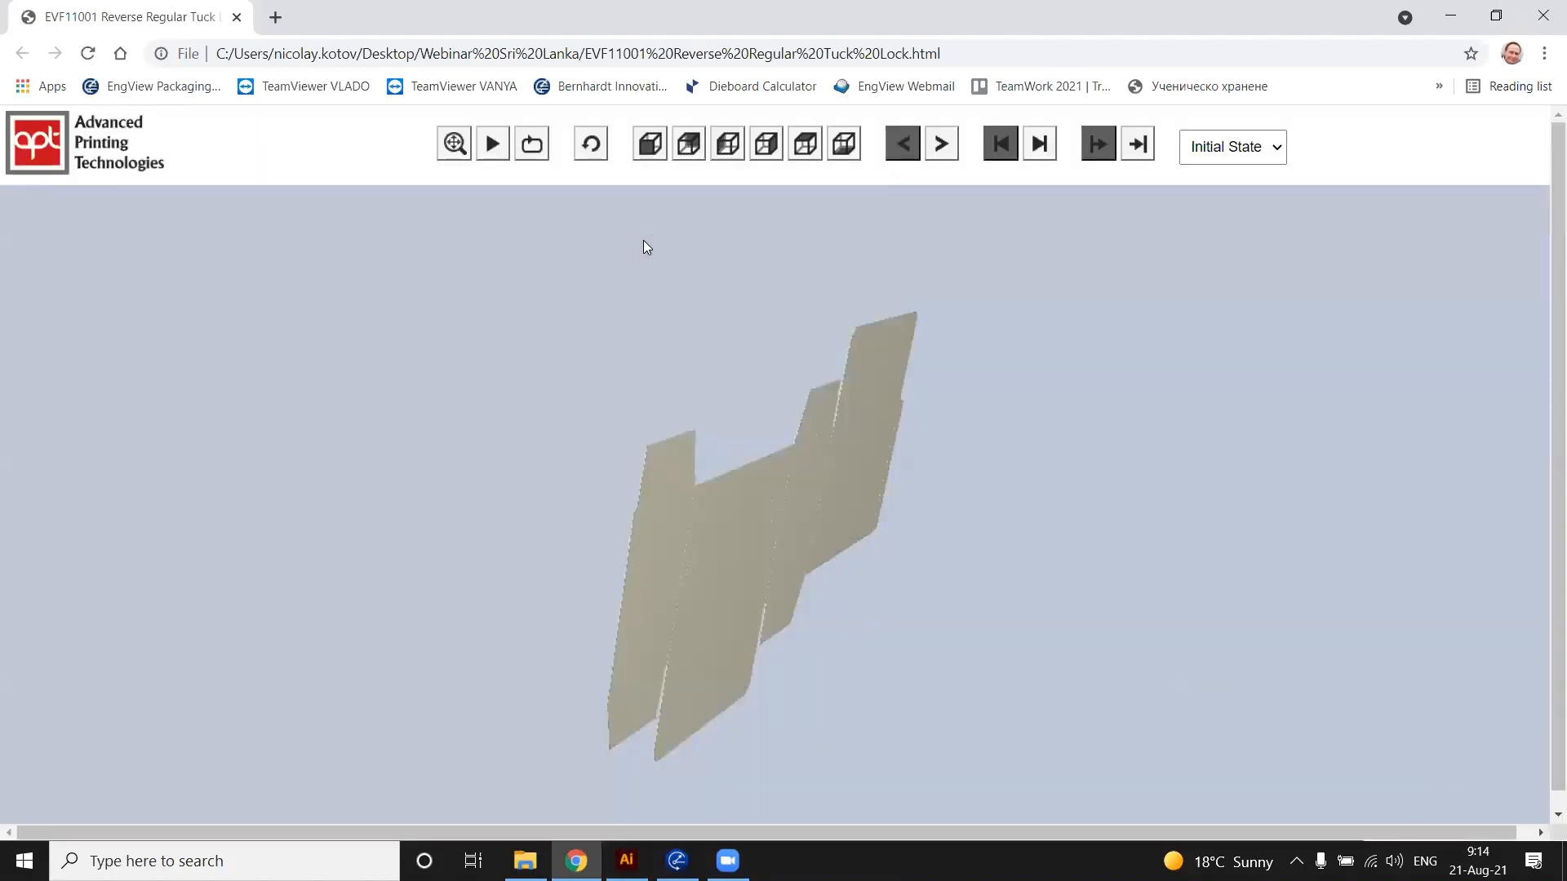
View the exported box in its Production and Usage states, fit it to the view and turn it to its side
left_click_drag(537, 422, 1146, 210)
left_click(1233, 147)
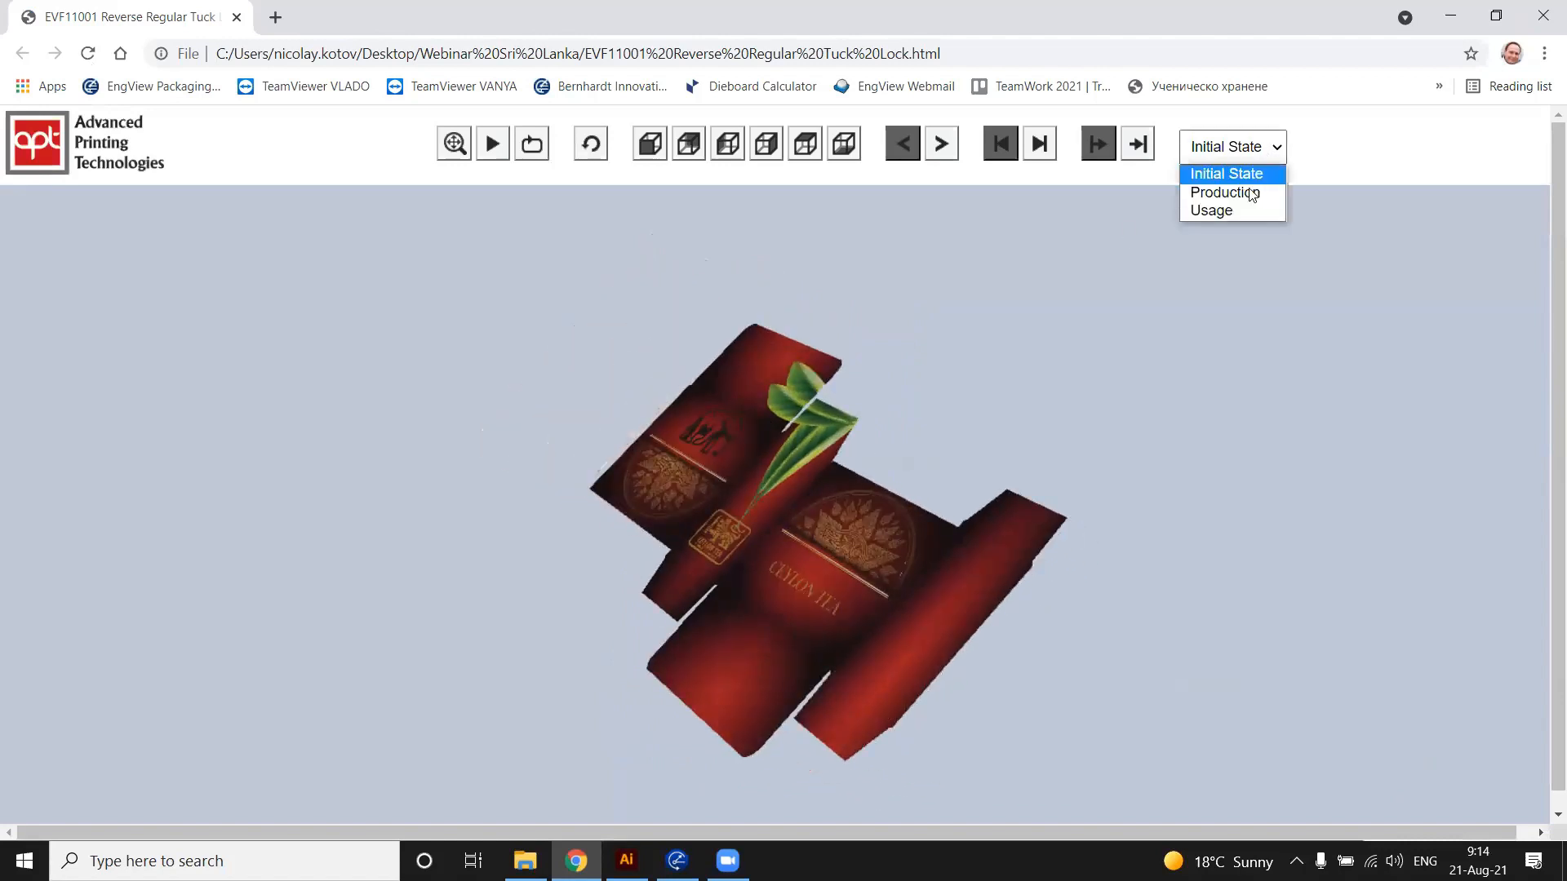
left_click(1214, 193)
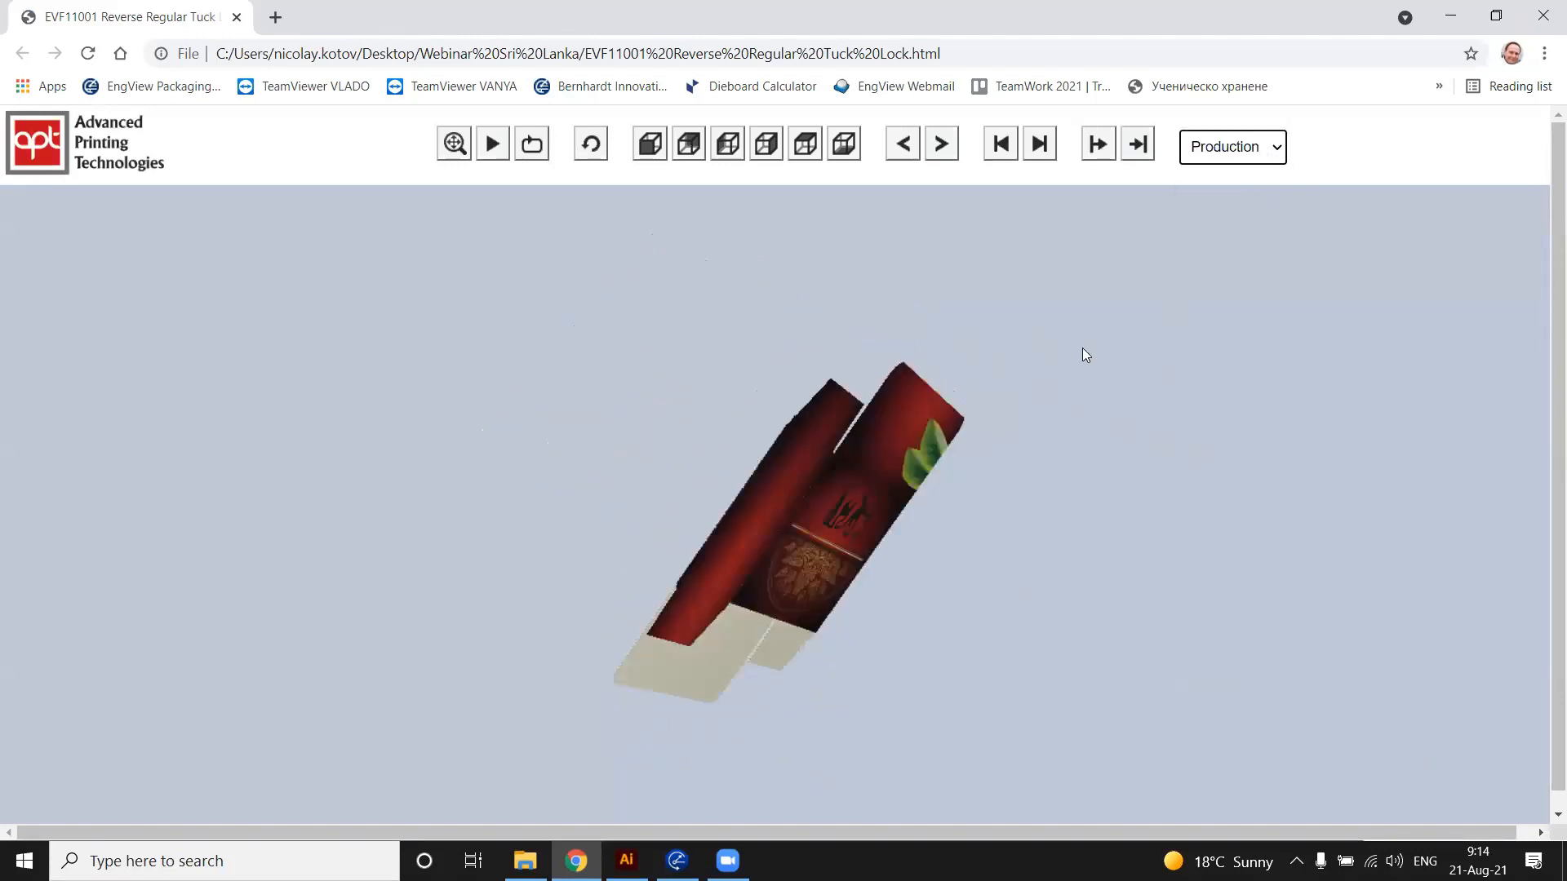
left_click(1270, 155)
left_click(1260, 213)
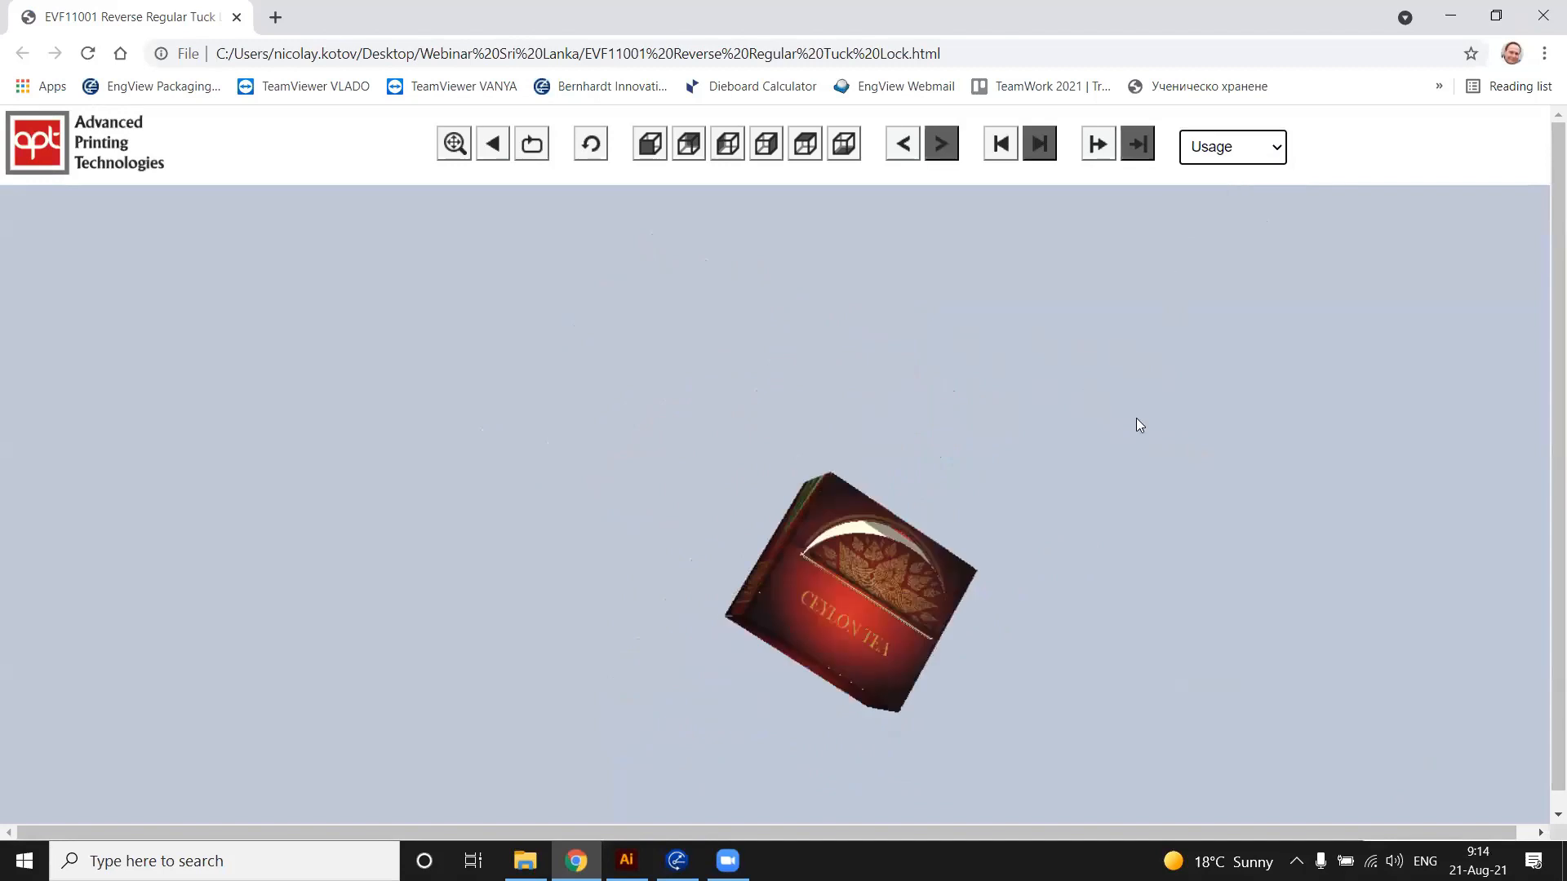
left_click(454, 140)
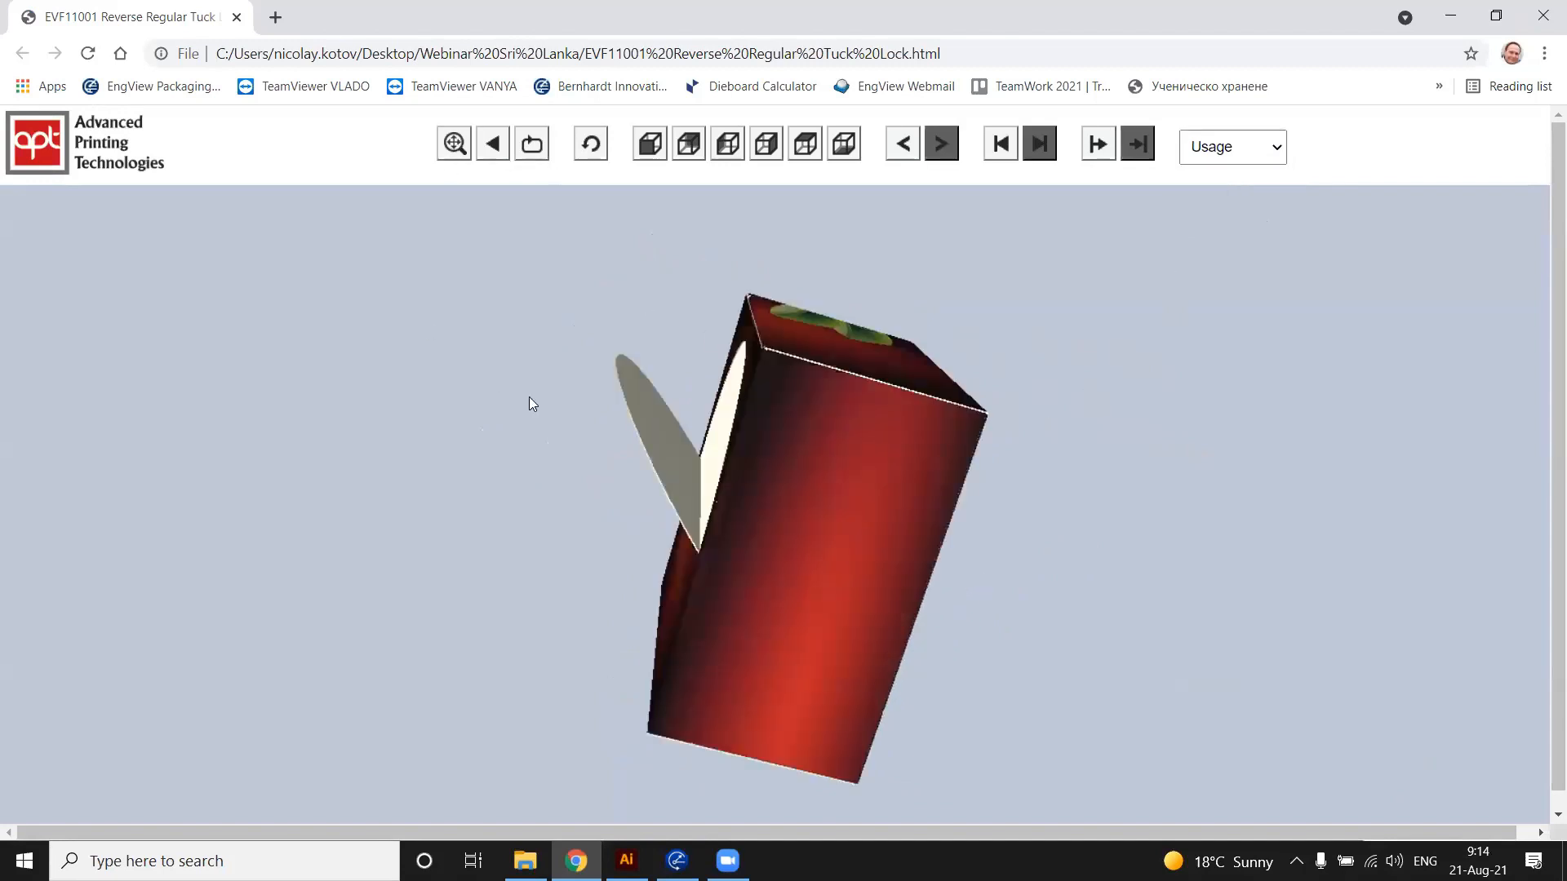
left_click_drag(529, 397, 385, 602)
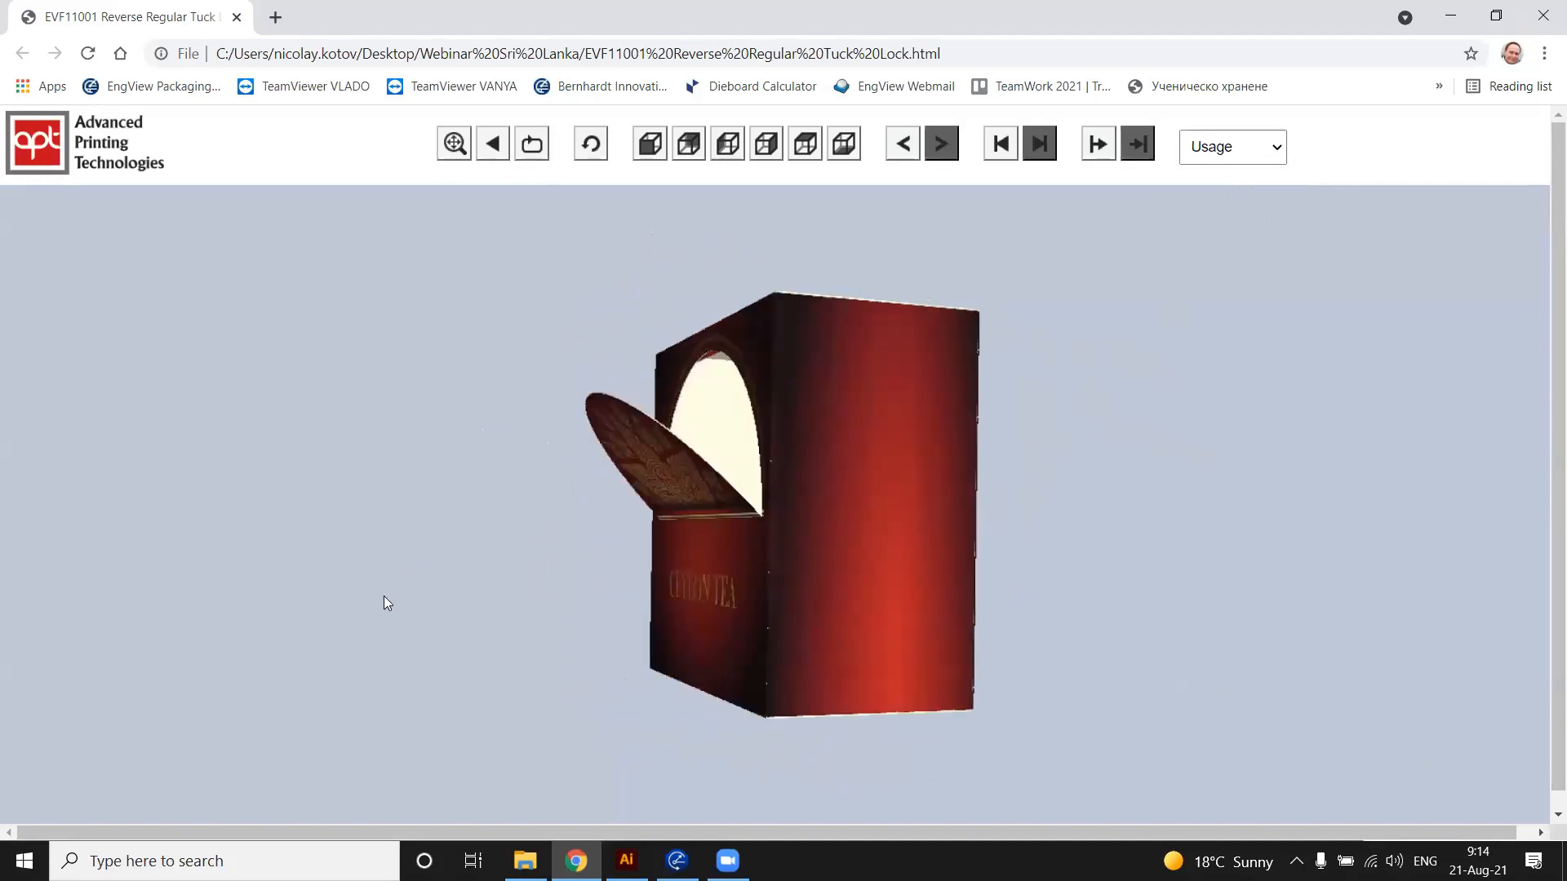
Step the exported box back to the open-lid stage and forward again, viewing it closer and from above the front
left_click(912, 155)
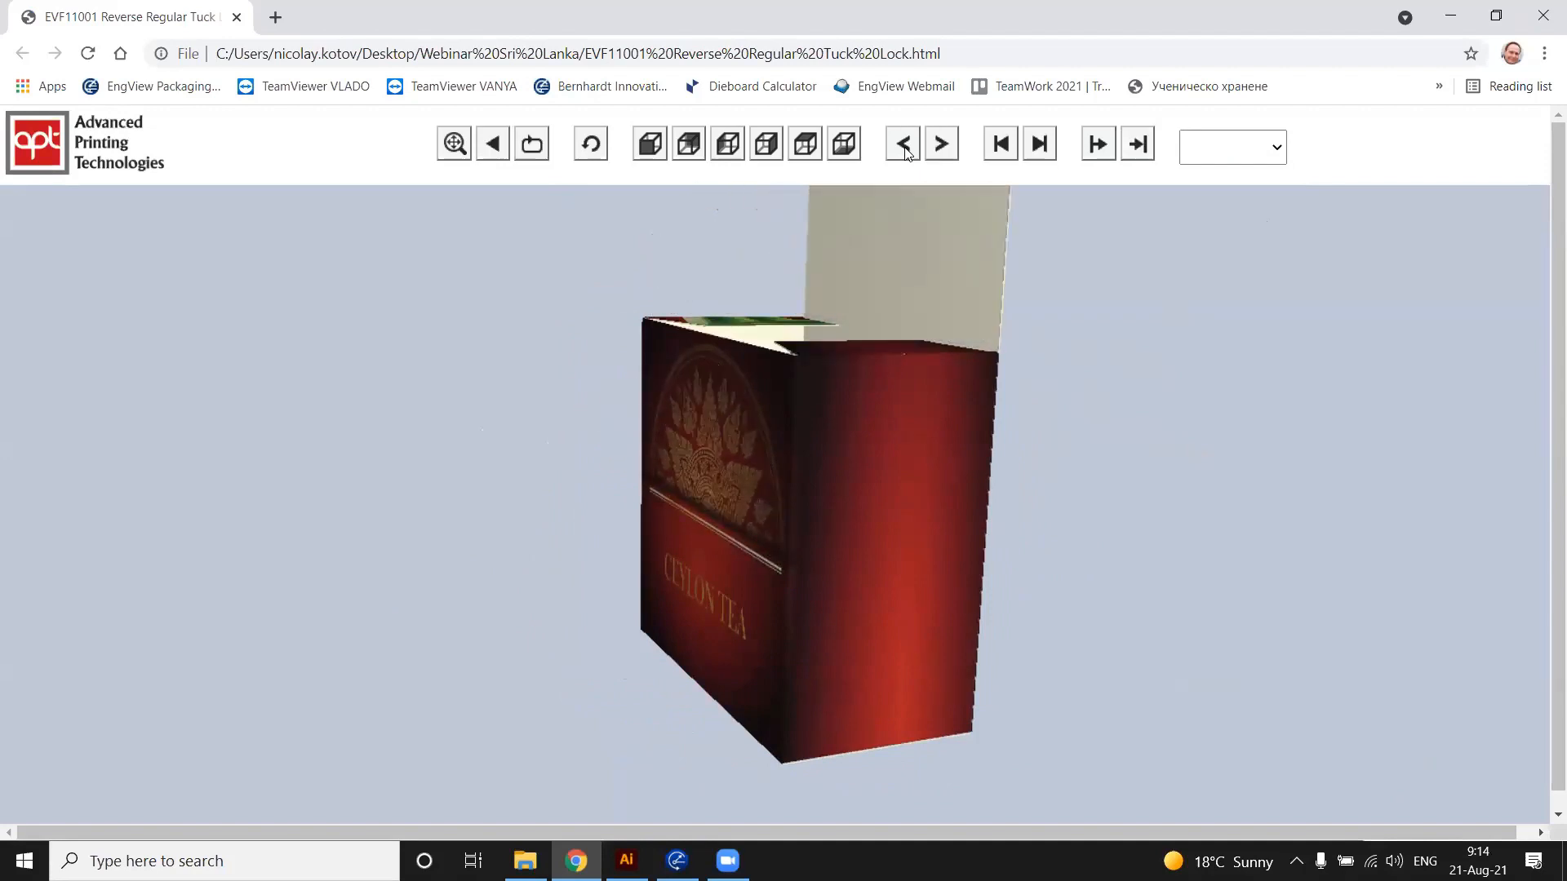
left_click(906, 153)
scroll(1112, 446, "up", 2)
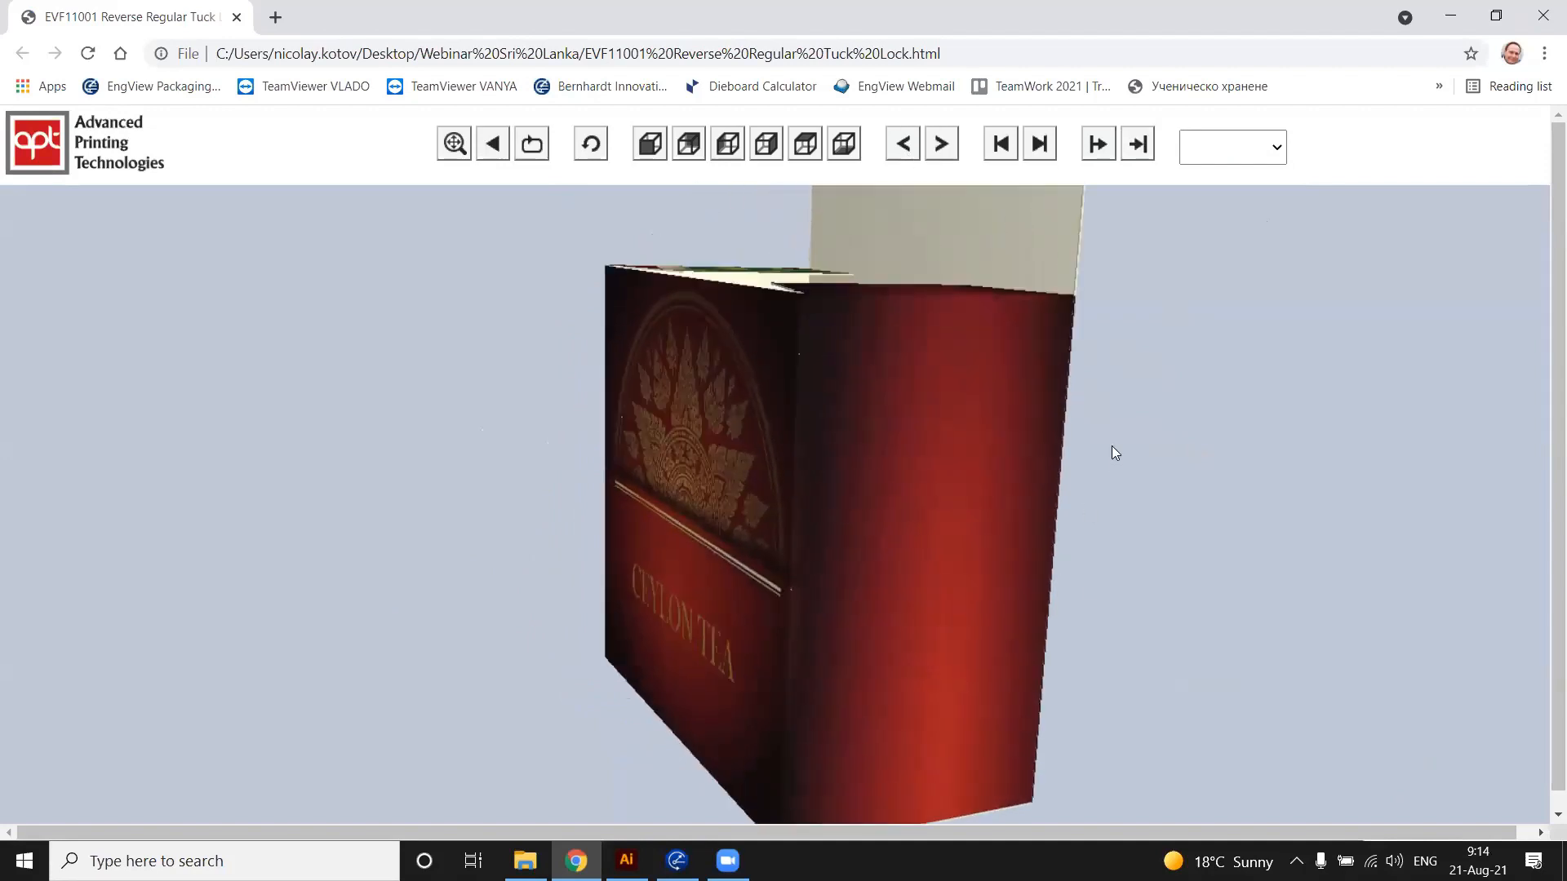
scroll(1116, 454, "down", 8)
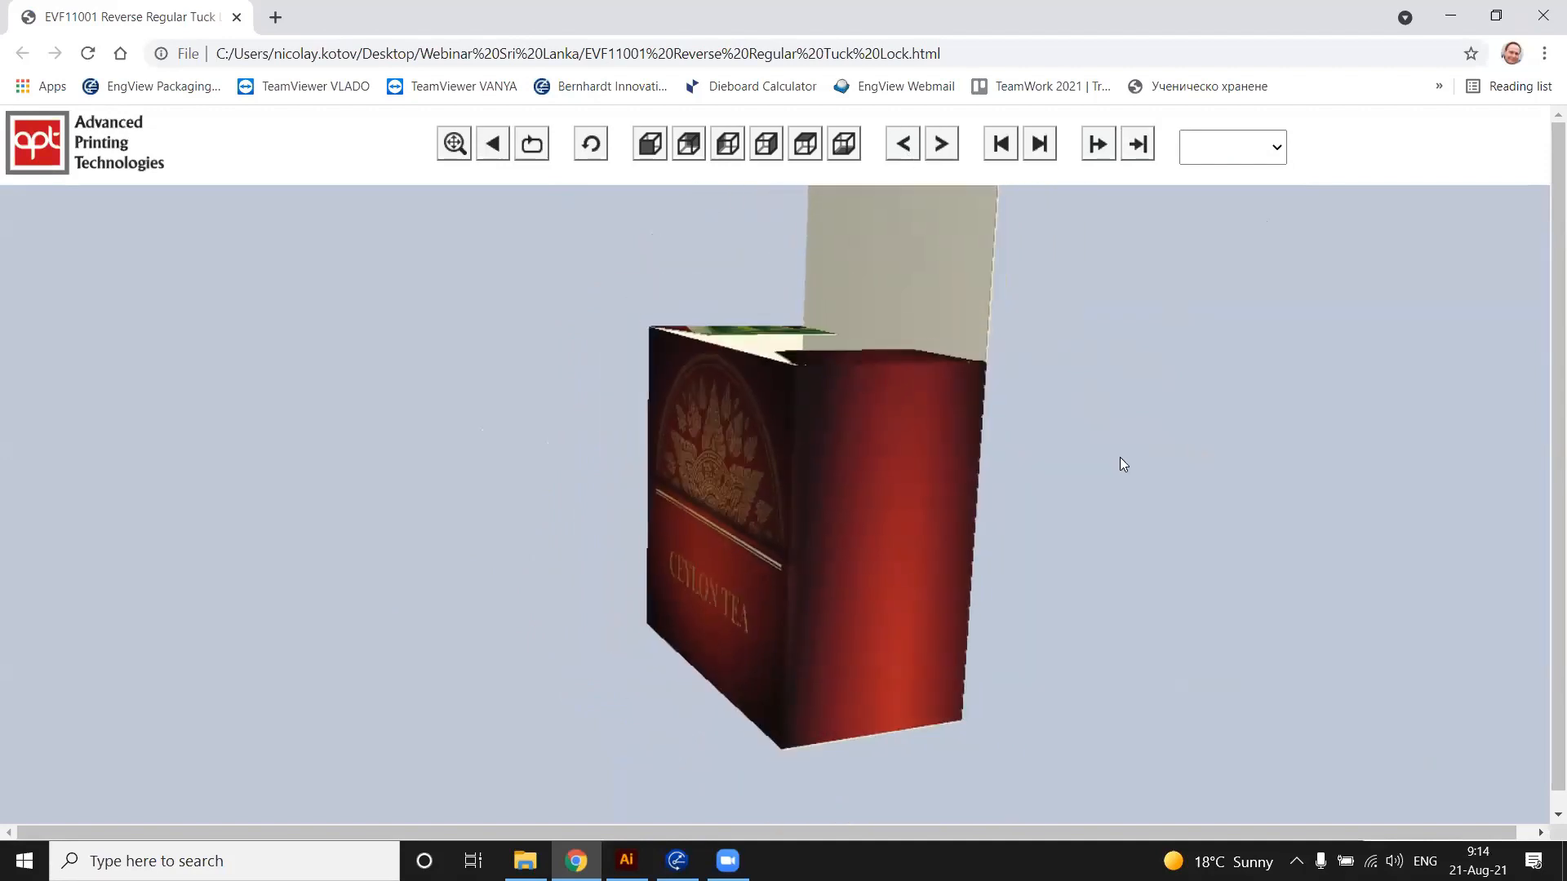
left_click(946, 154)
left_click_drag(952, 534, 1154, 630)
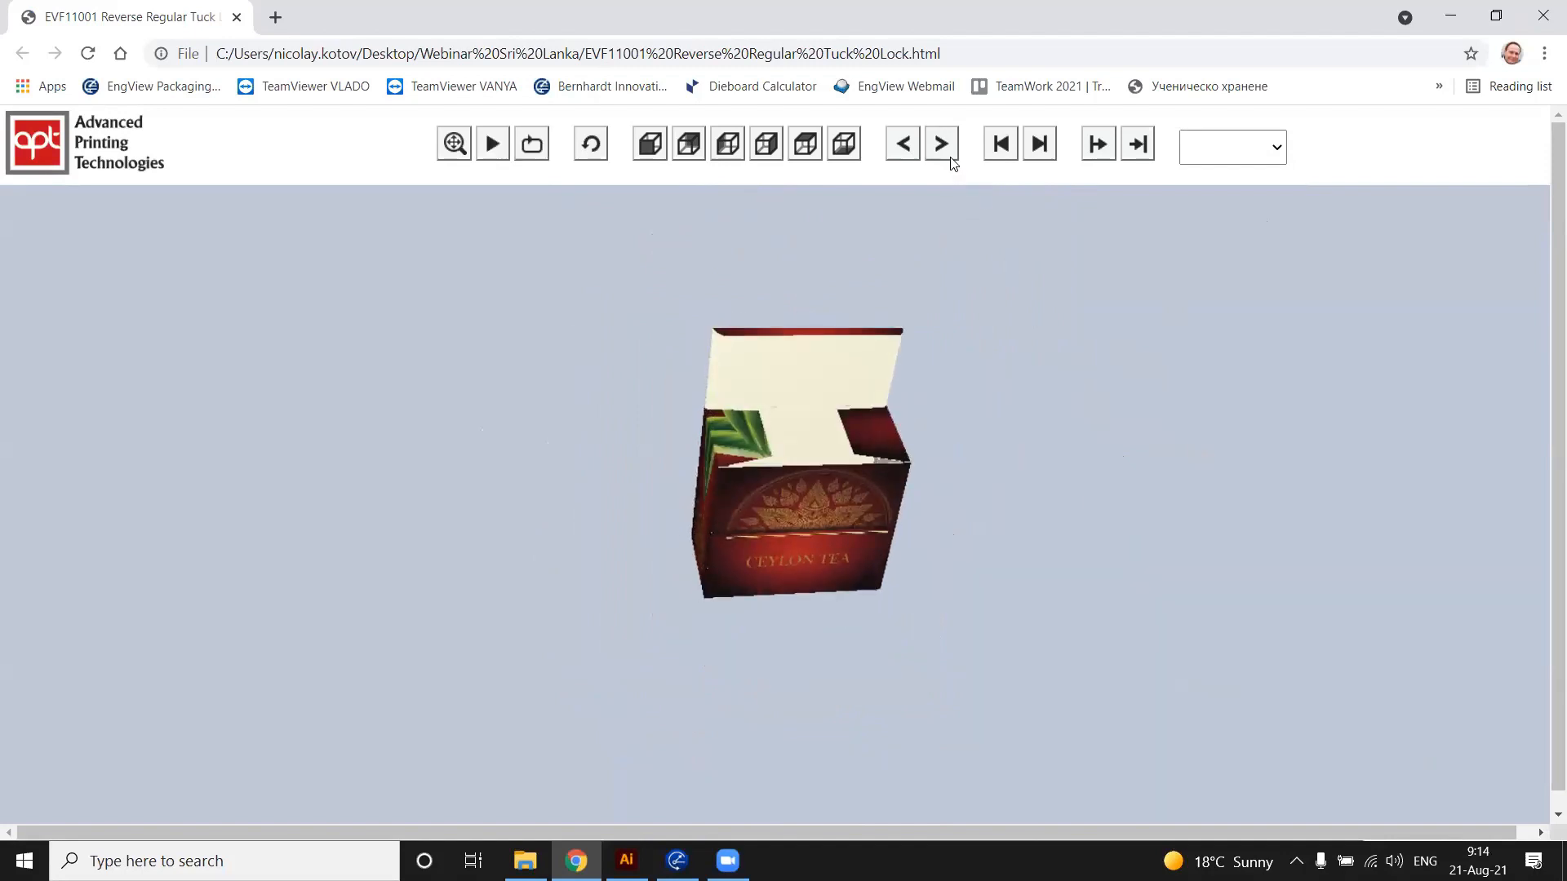
Step the folding sequence back from the open-lid box to the Production state, turning the model to inspect the unfolding flaps
left_click(906, 153)
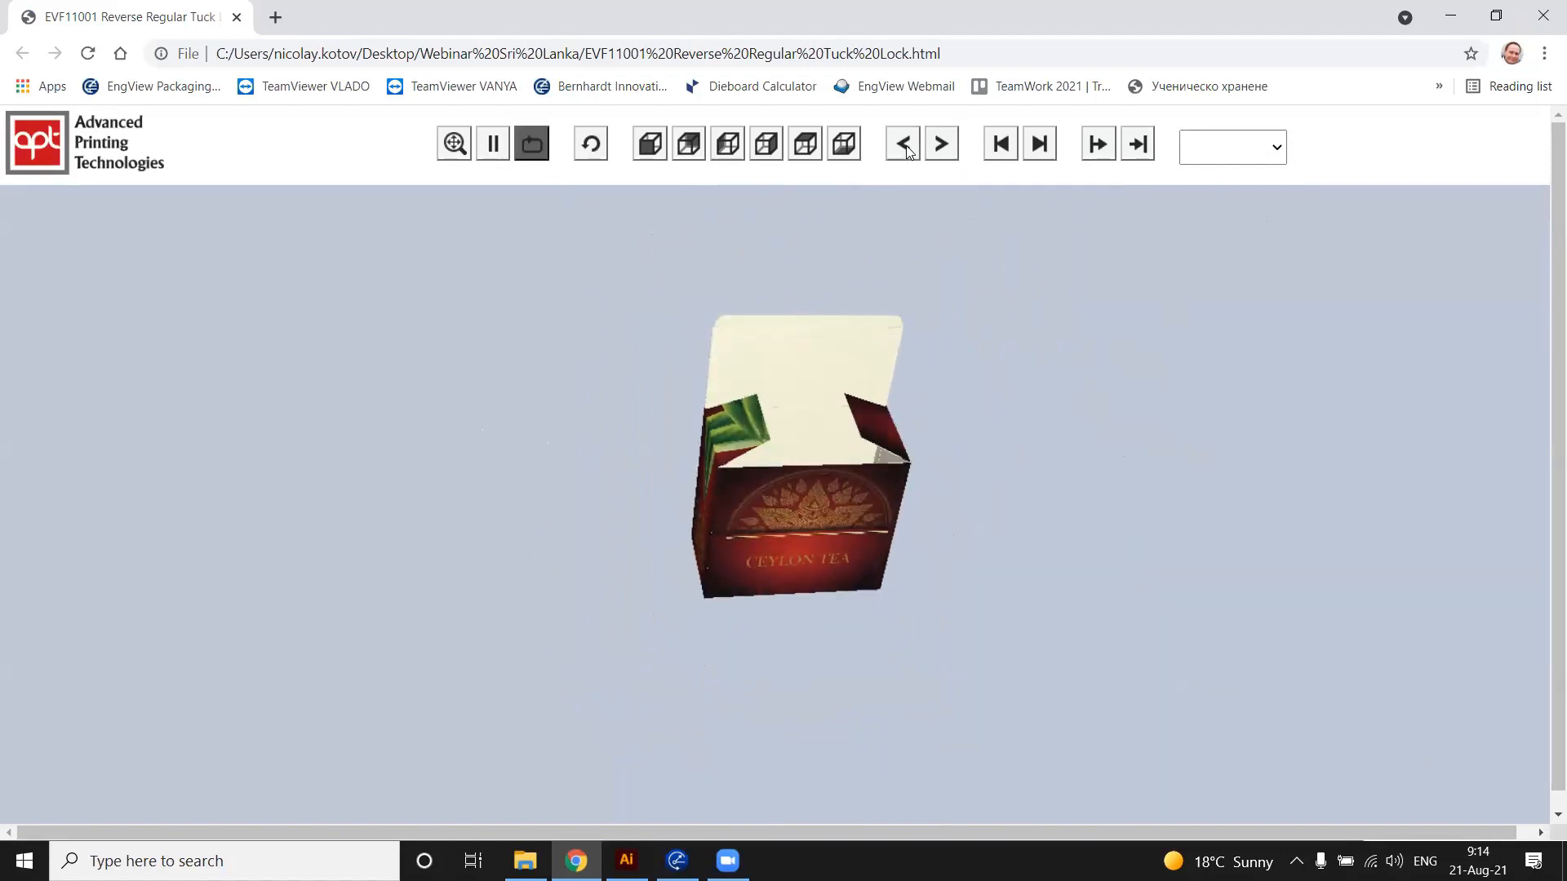
left_click(906, 153)
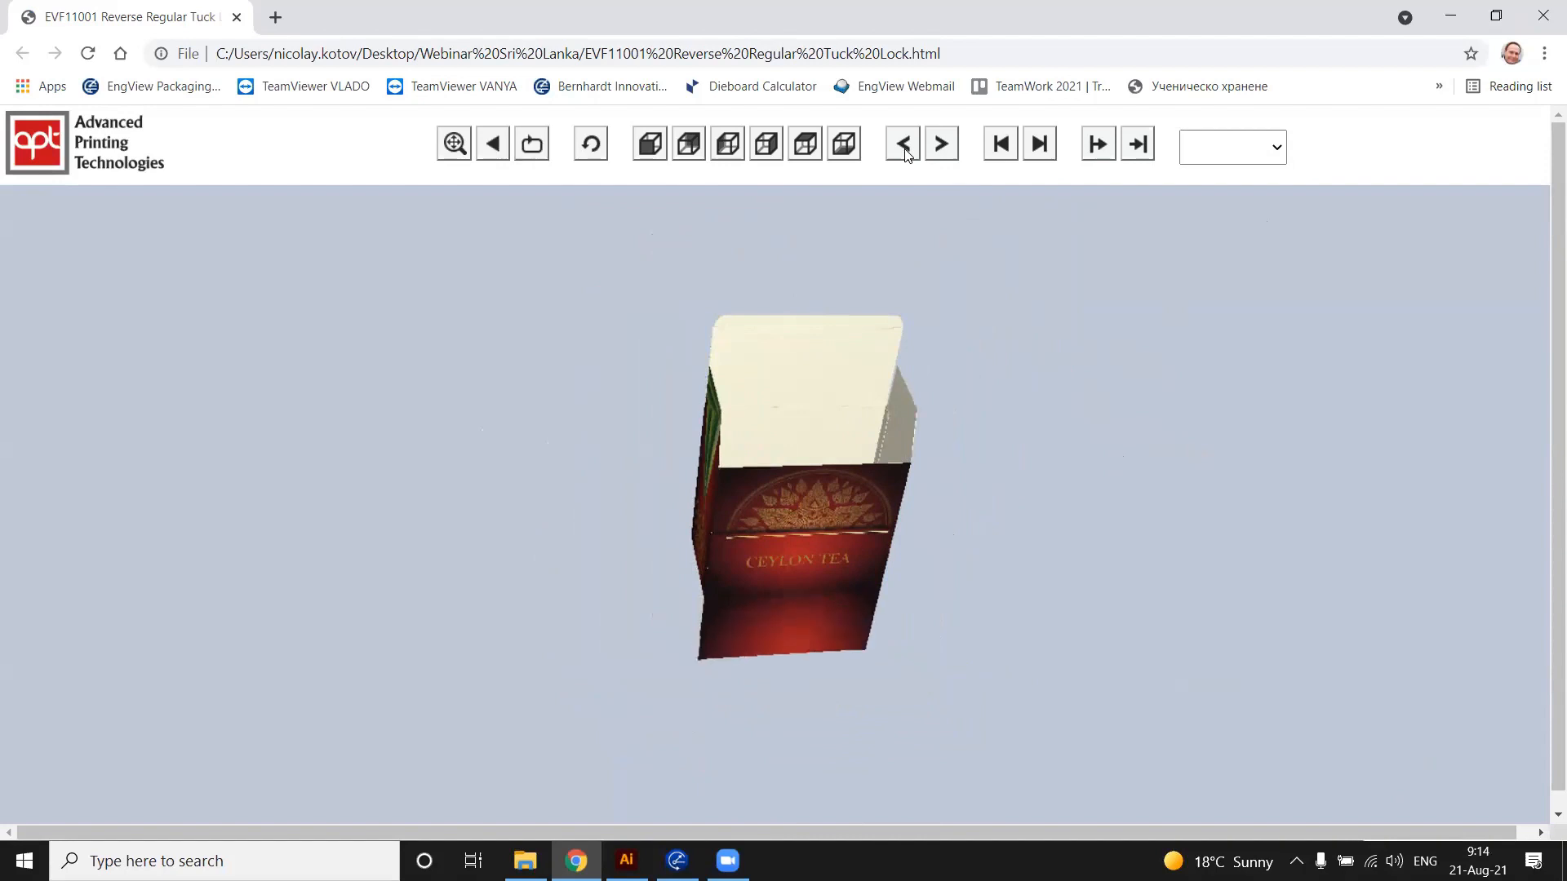
left_click(906, 154)
left_click(909, 153)
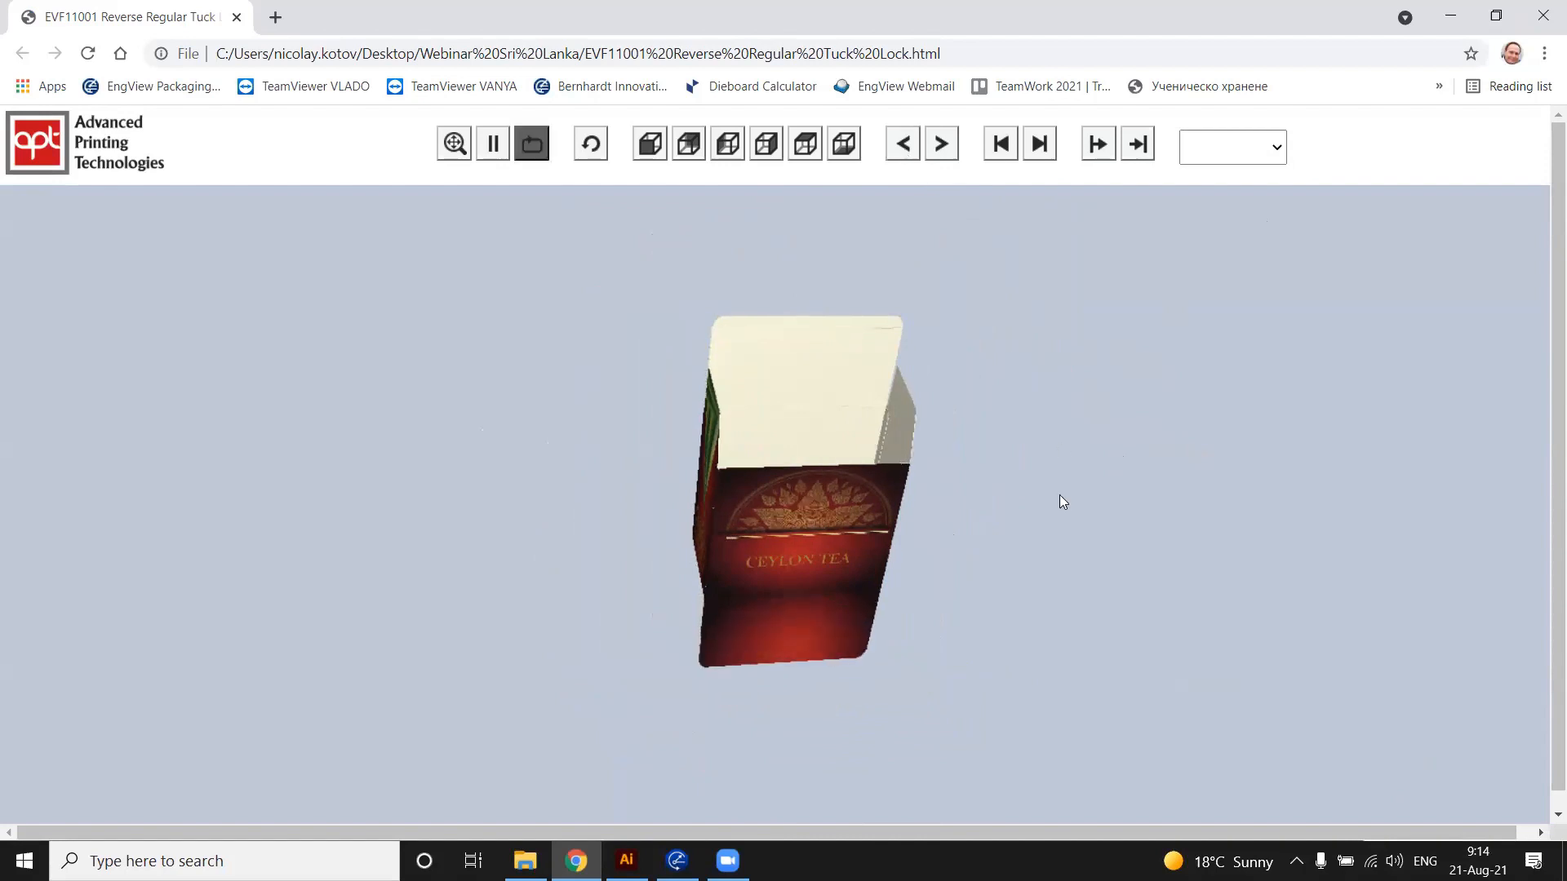
left_click_drag(1059, 494, 907, 457)
left_click(906, 154)
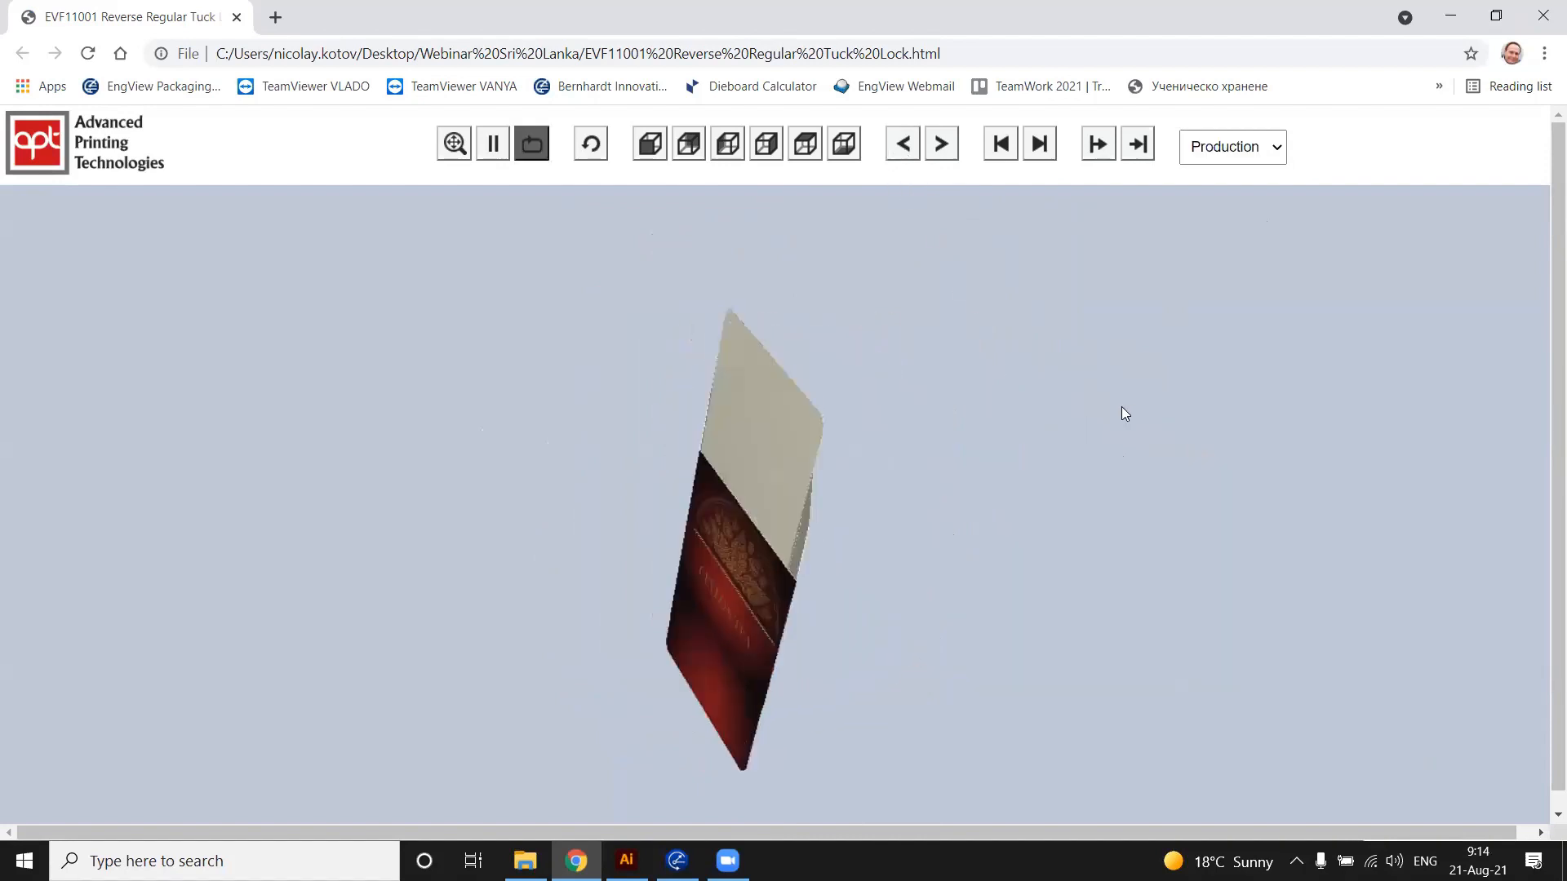
Advance the exported box's folding animation to the Usage state, then close the HTML preview and return to Illustrator
left_click(942, 150)
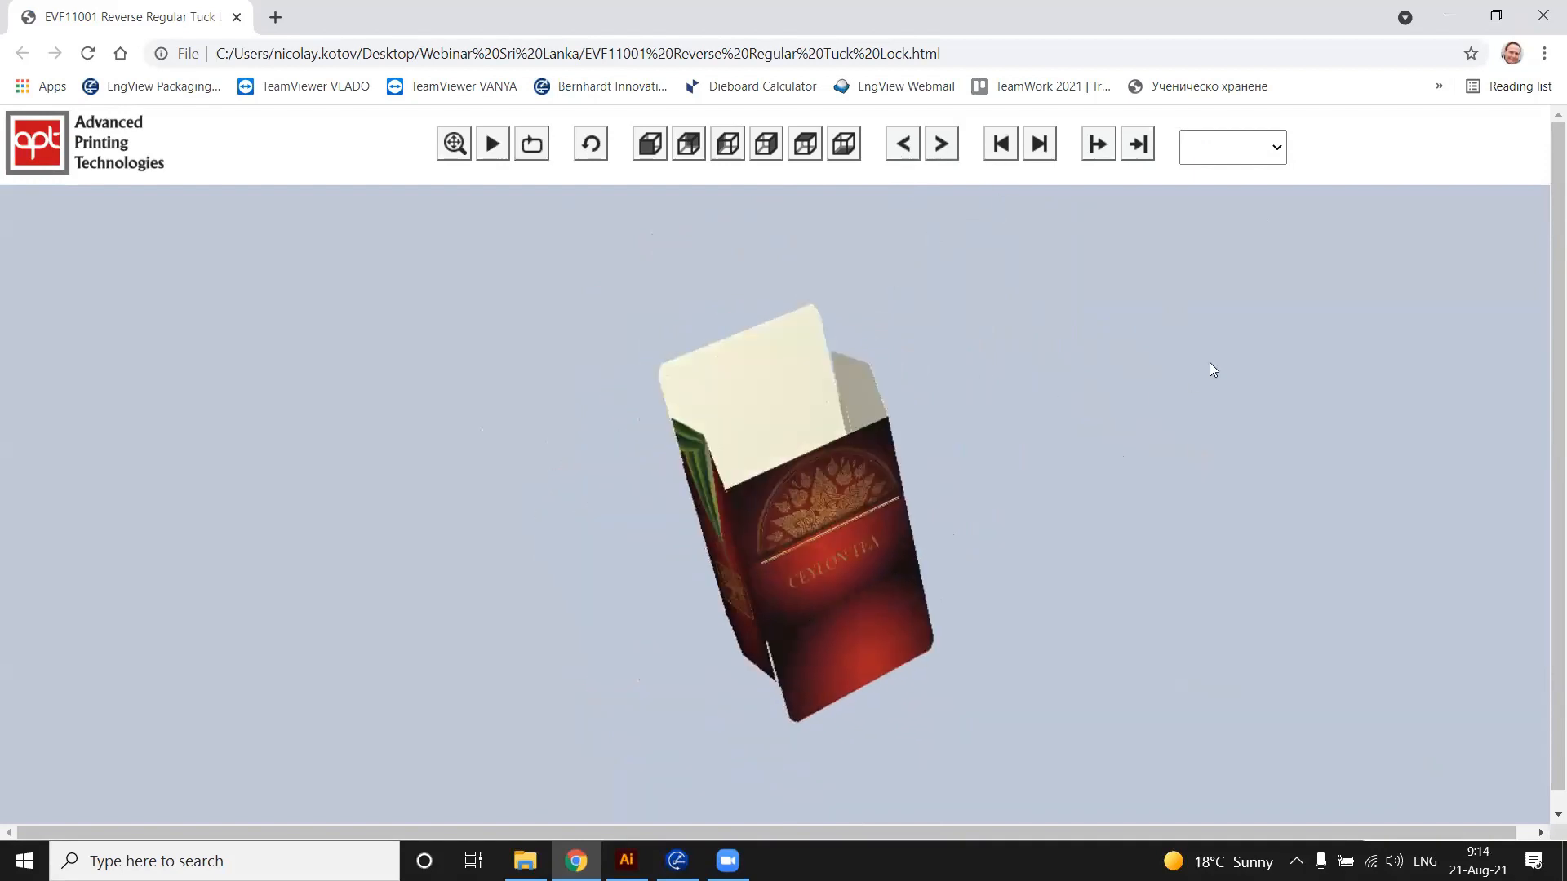
left_click(531, 145)
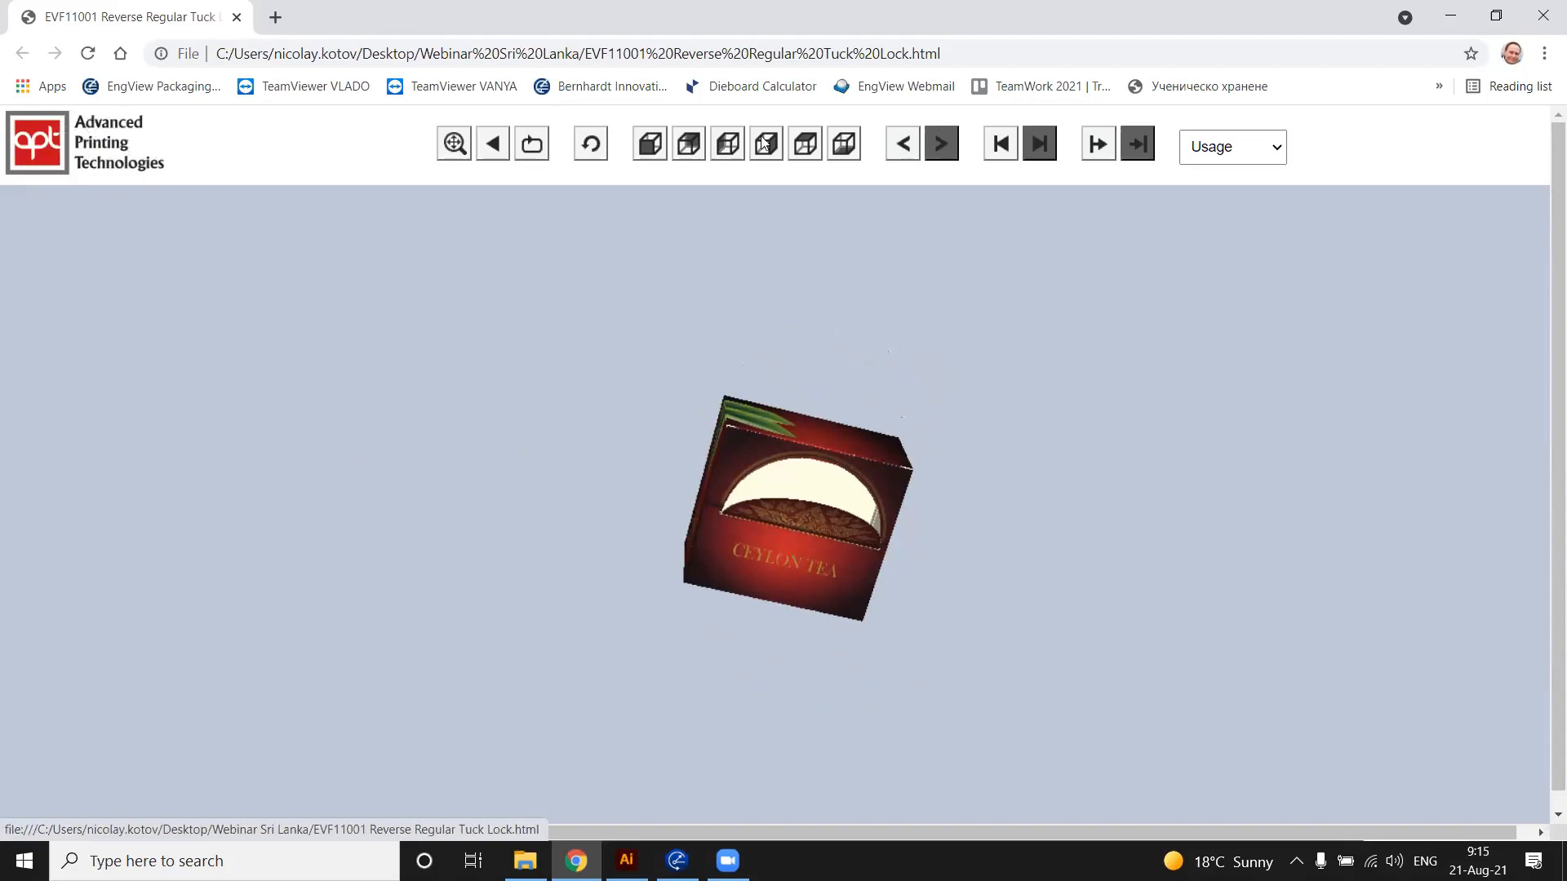
left_click(1543, 23)
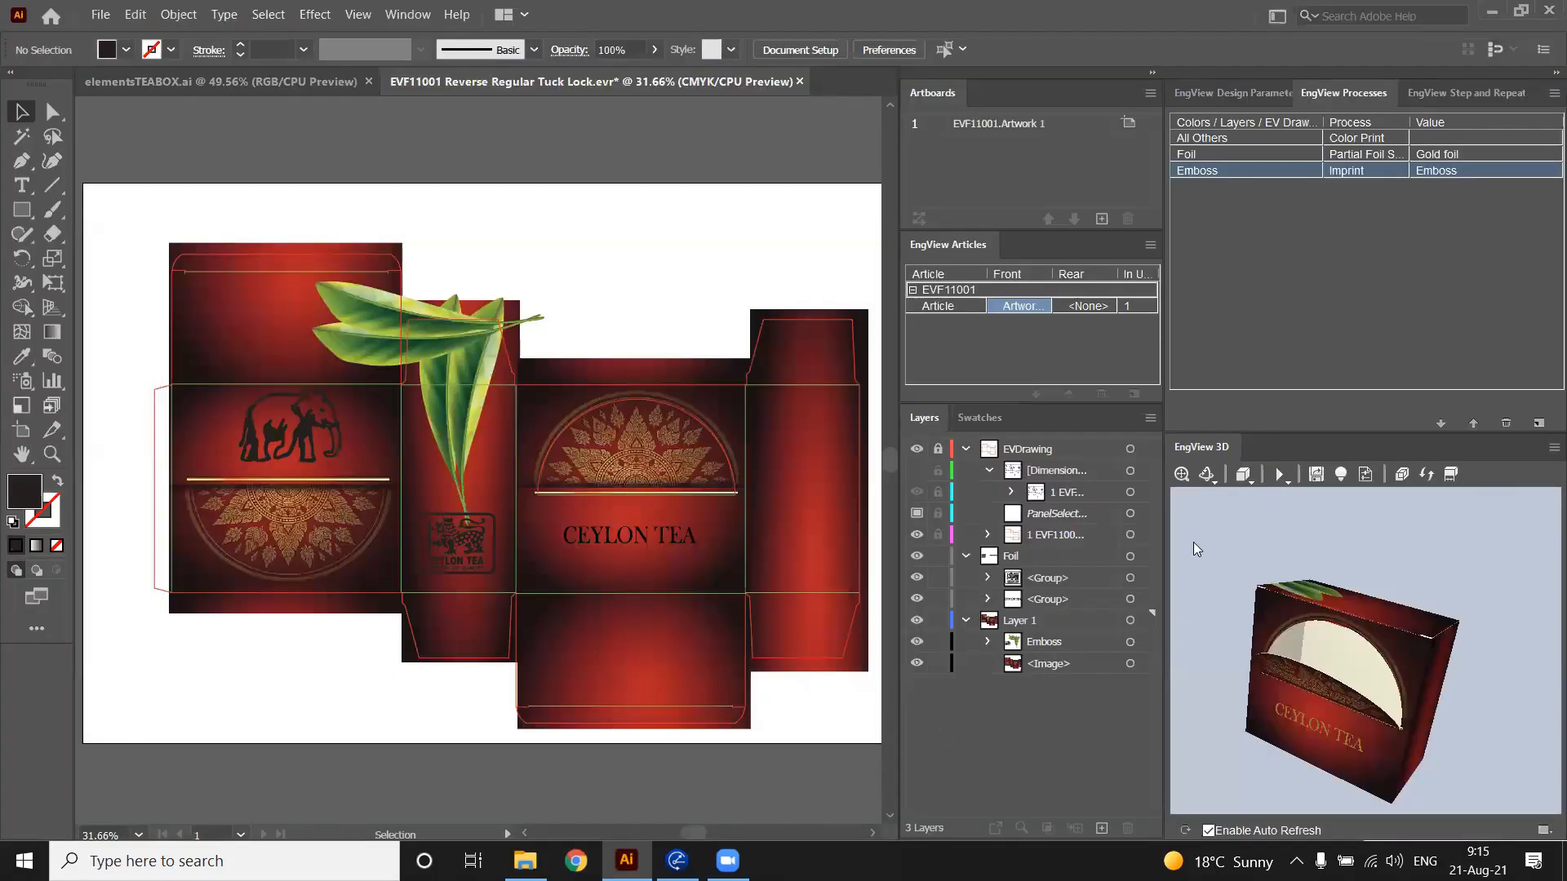
Turn the 3D preview of the red box to inspect its front window, side and lid
left_click_drag(1193, 542, 1234, 540)
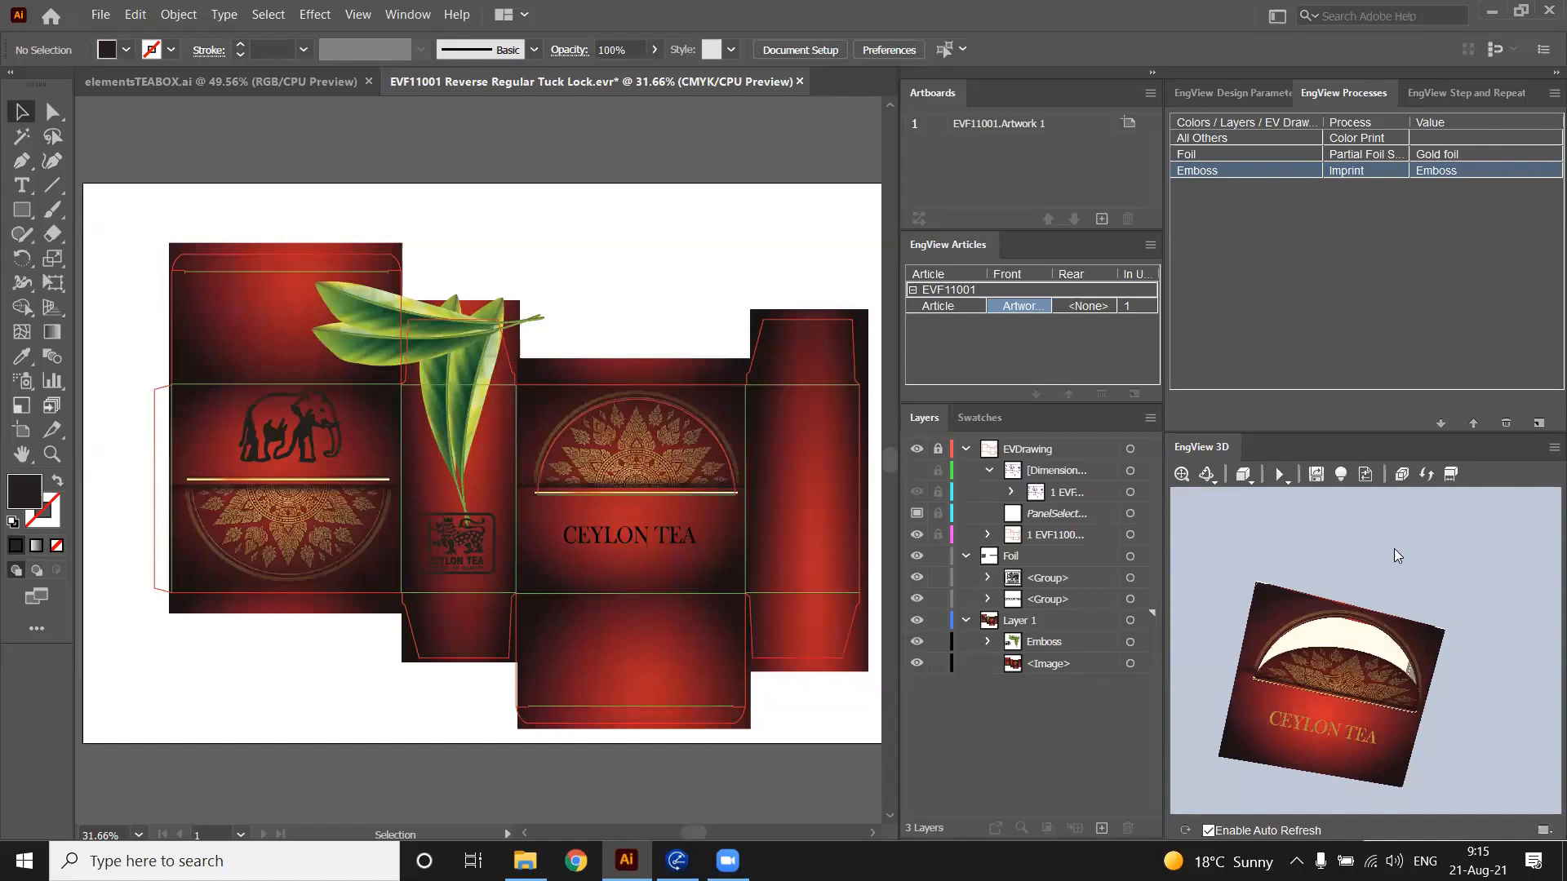
left_click_drag(1404, 566, 1276, 548)
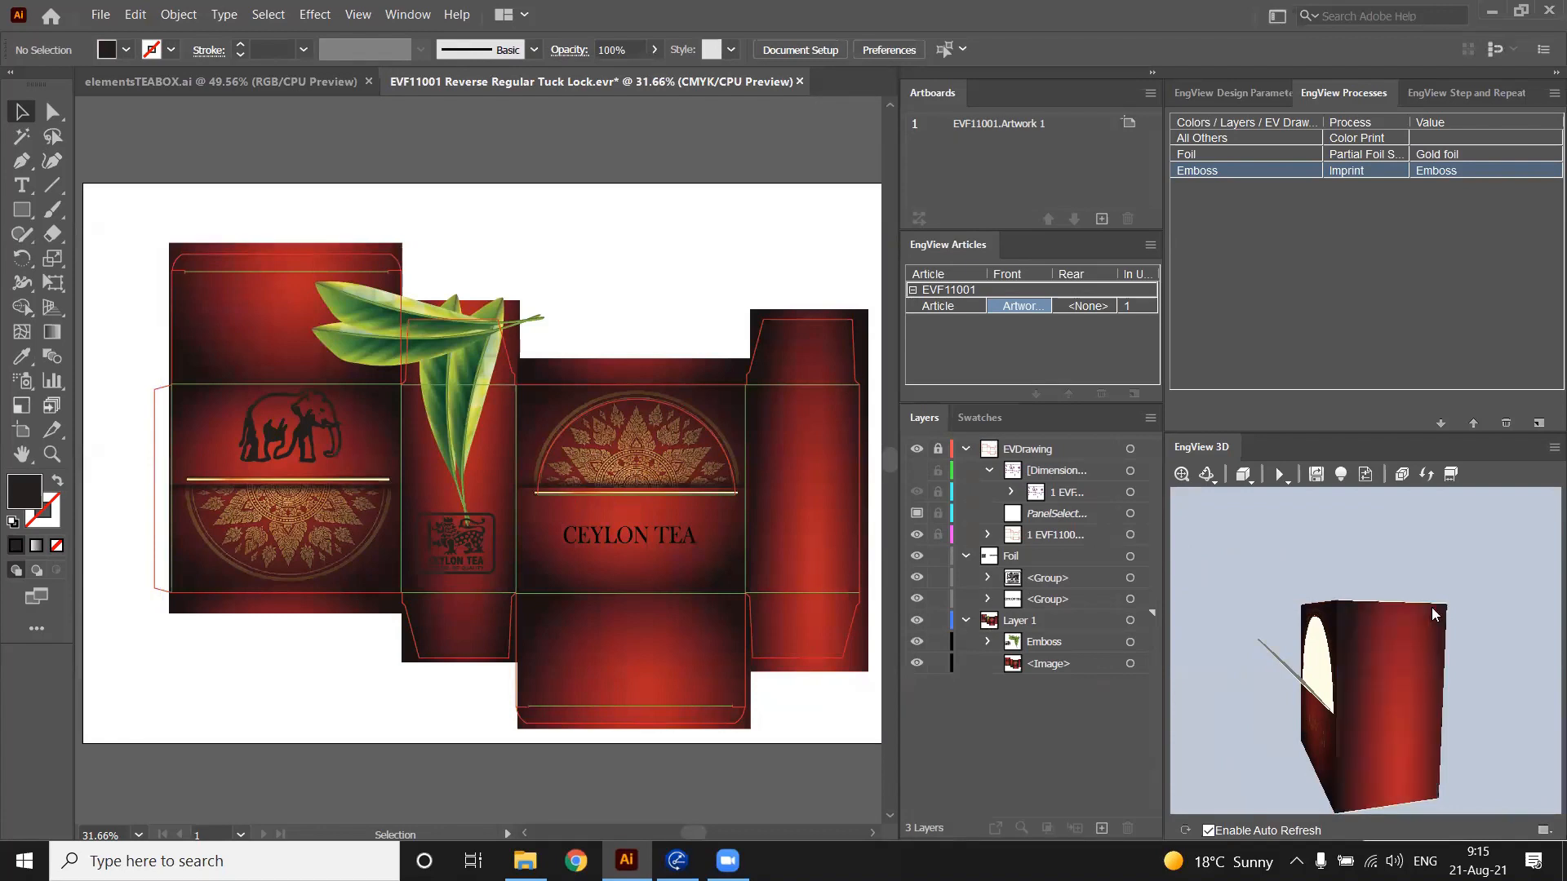
left_click_drag(1280, 577, 1434, 584)
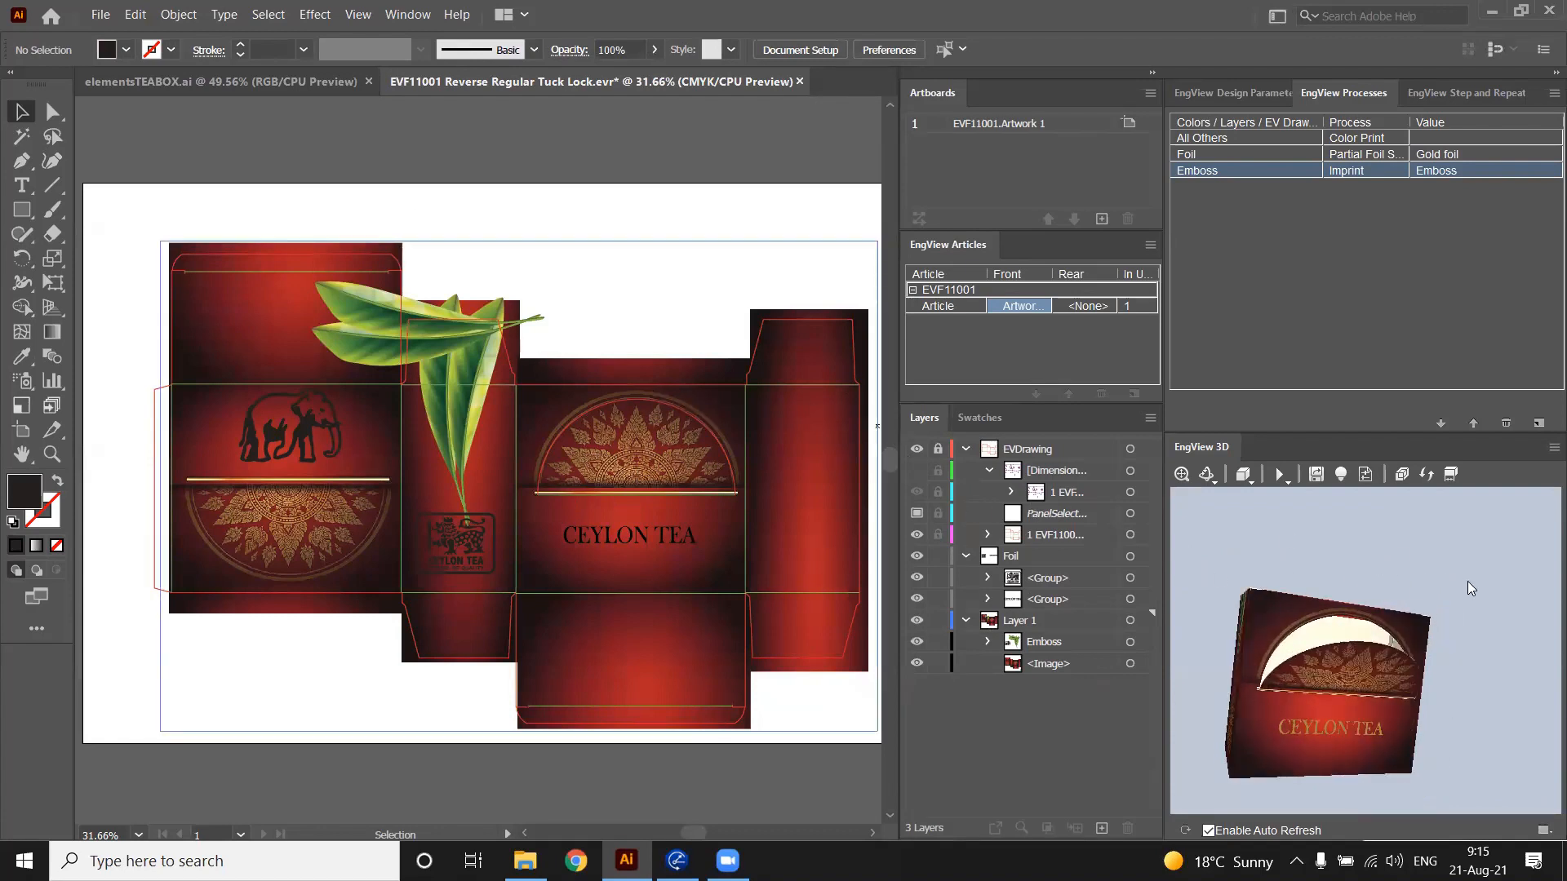
left_click_drag(1472, 588, 1340, 586)
left_click_drag(421, 525, 422, 525)
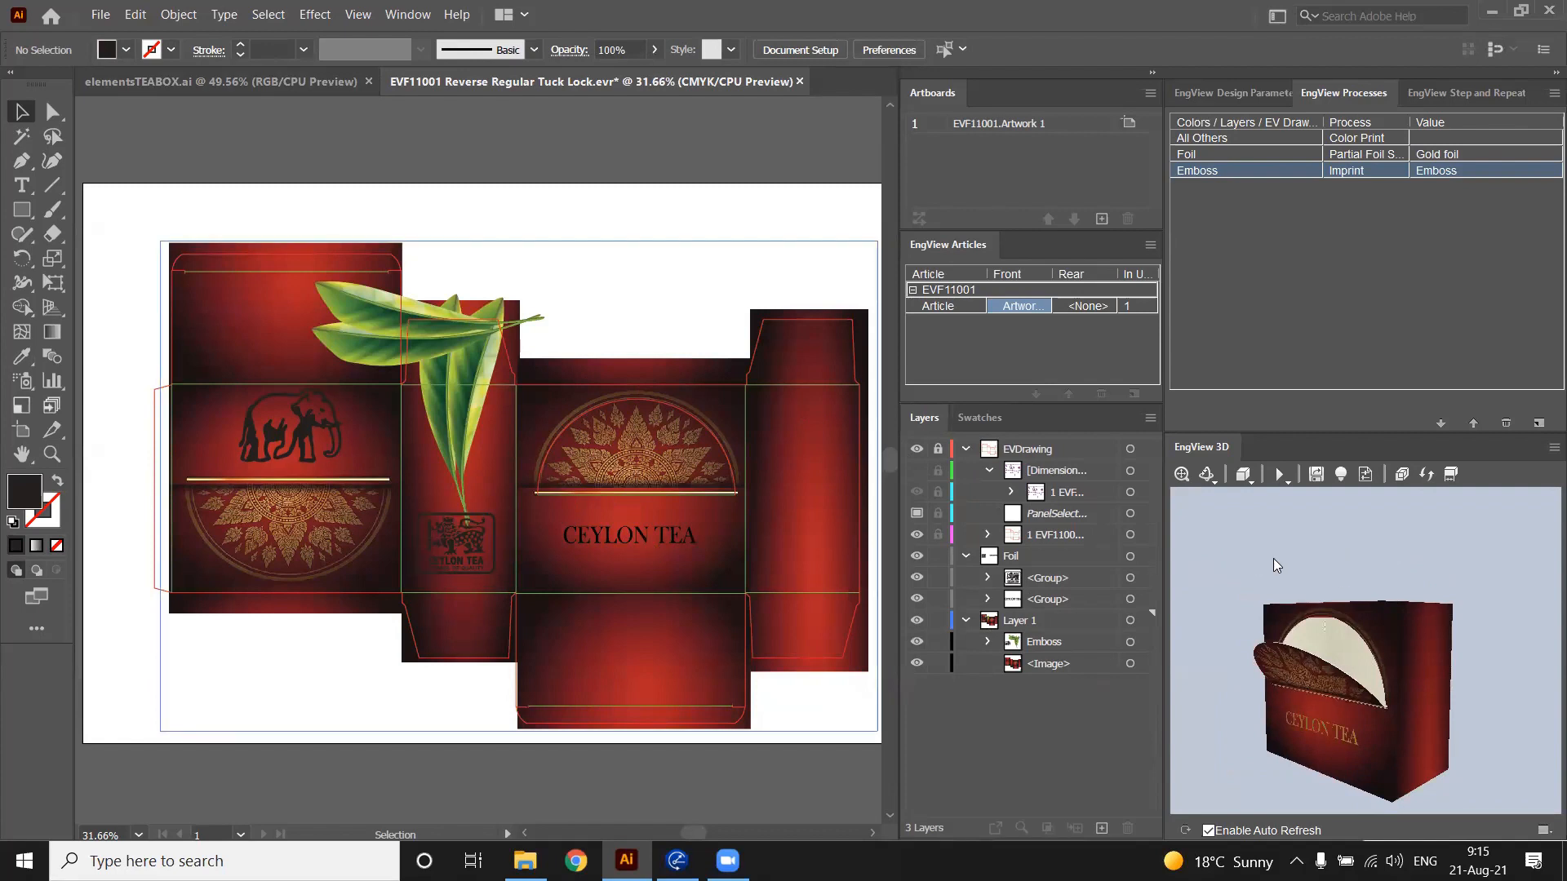
mouse_move(1278, 567)
left_mouse_down()
mouse_move(1419, 569)
mouse_move(1241, 566)
mouse_move(1418, 569)
mouse_move(1287, 560)
mouse_move(1254, 577)
left_mouse_up()
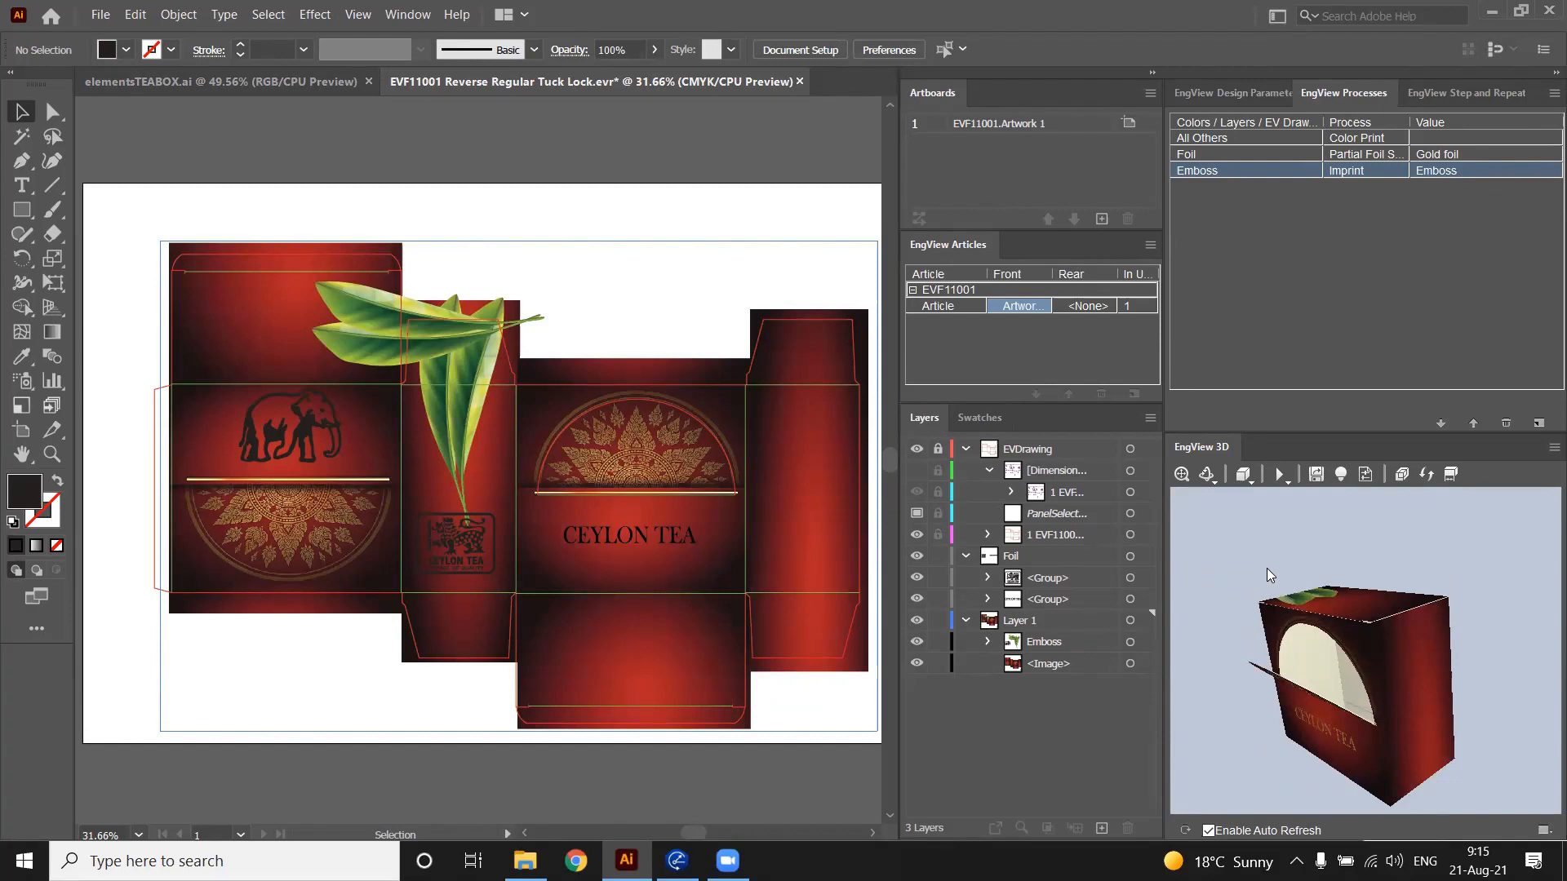
left_click_drag(1268, 566, 1336, 565)
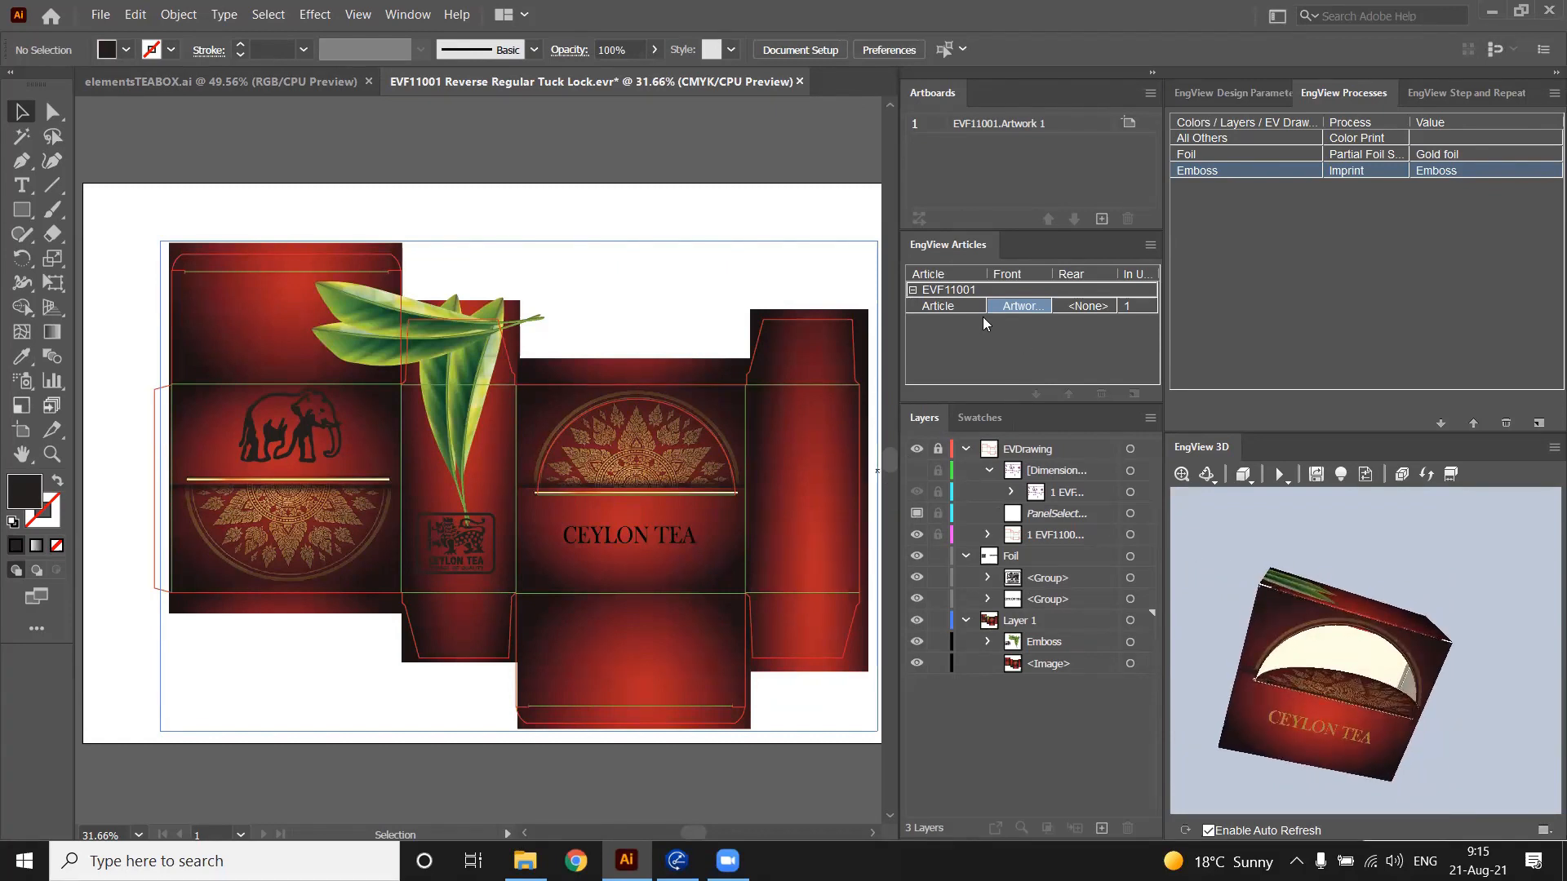
Rename the existing EVF11001 article to red and add a second article named green
left_click(950, 309)
left_click(946, 310)
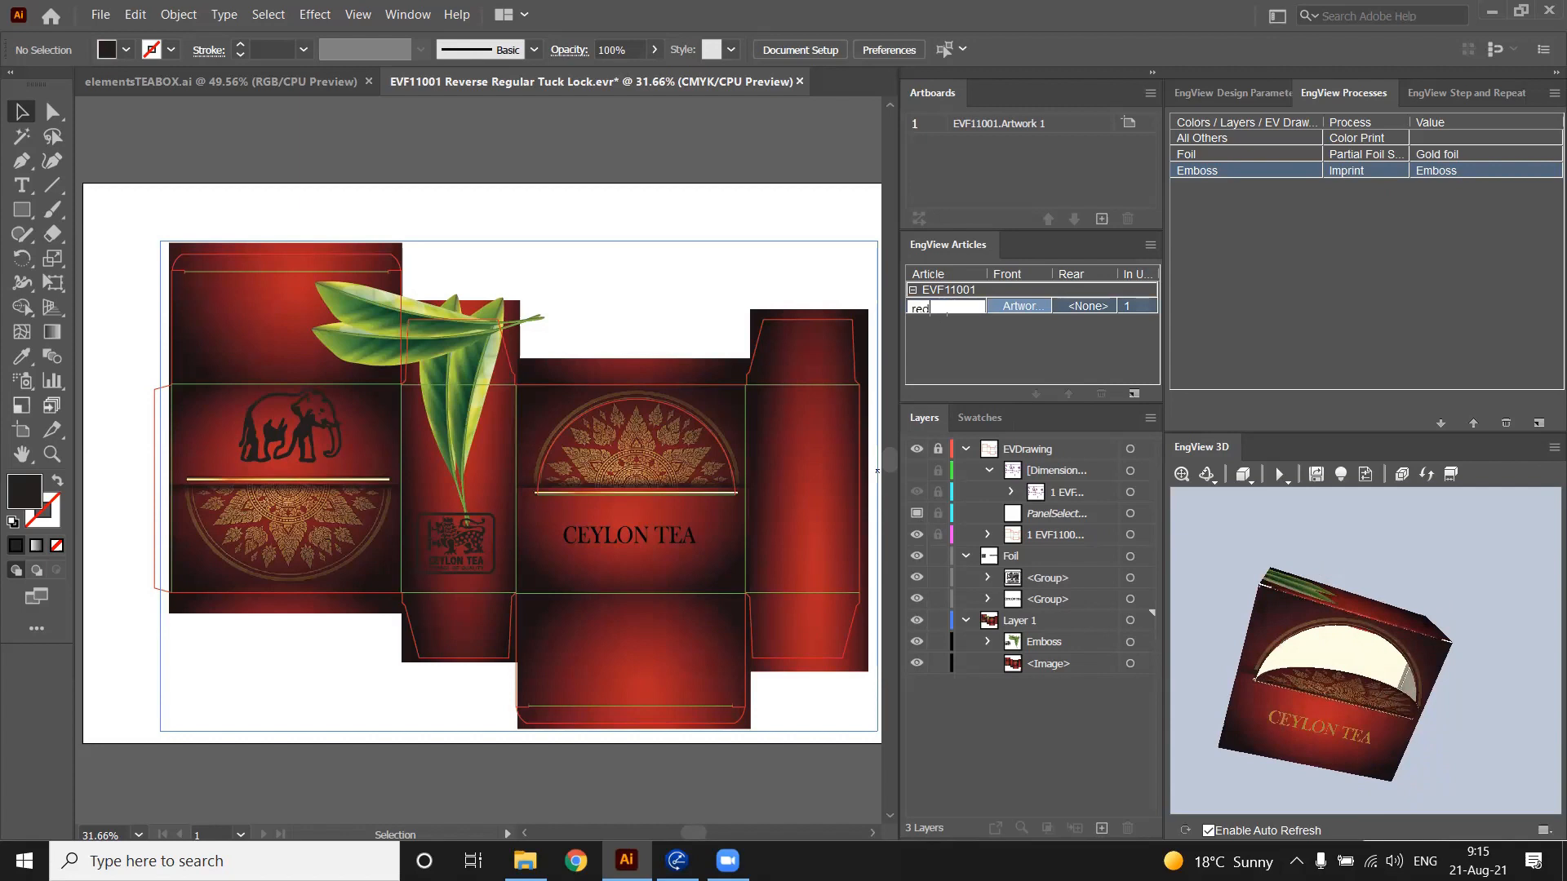
key("Return")
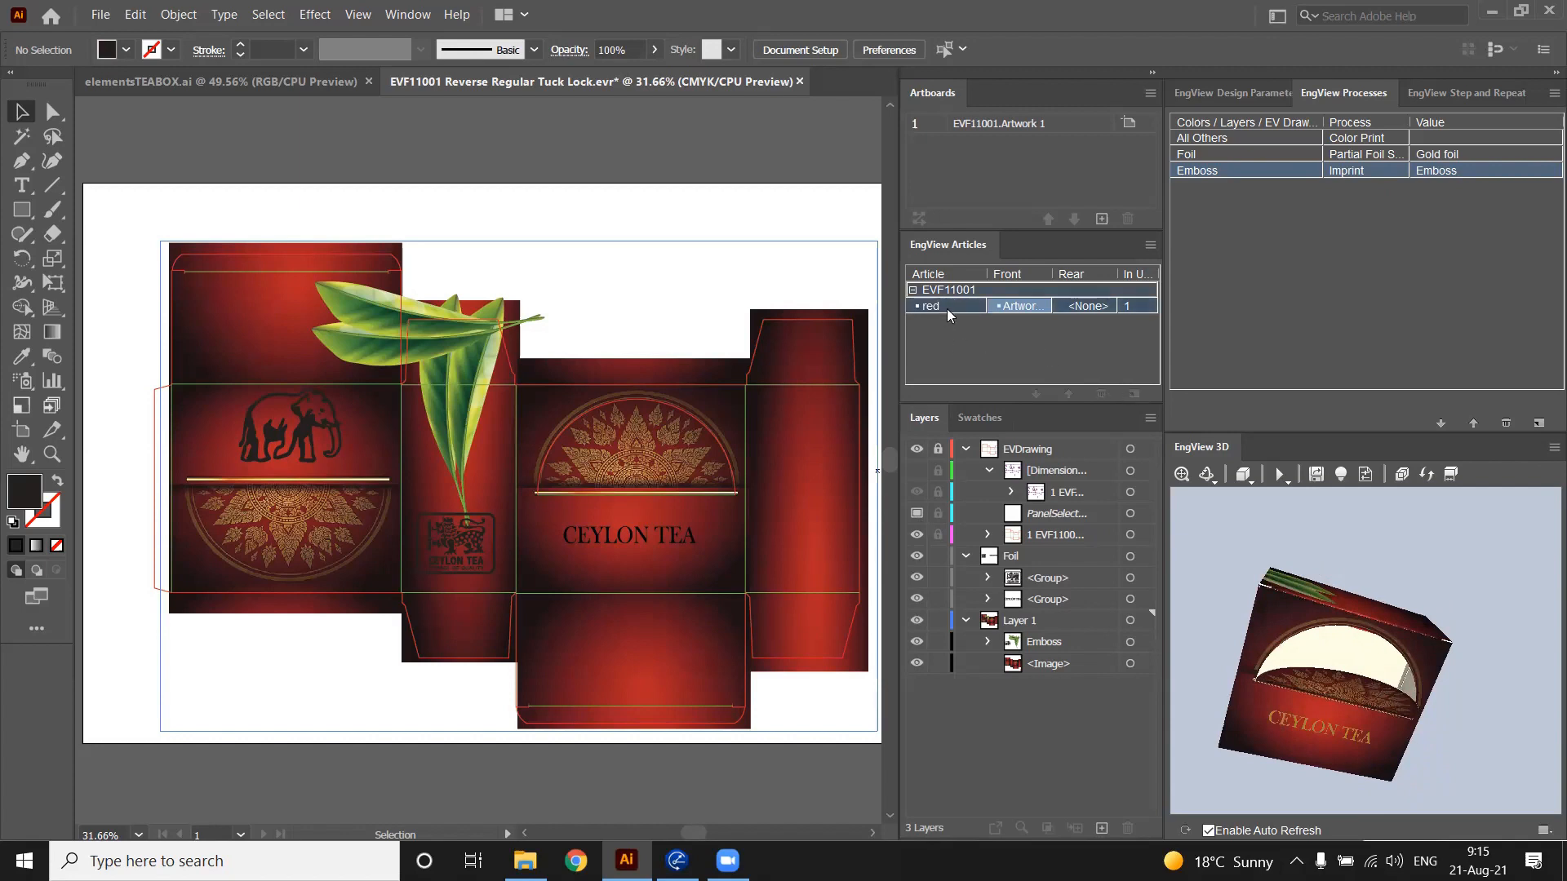
left_click(1135, 393)
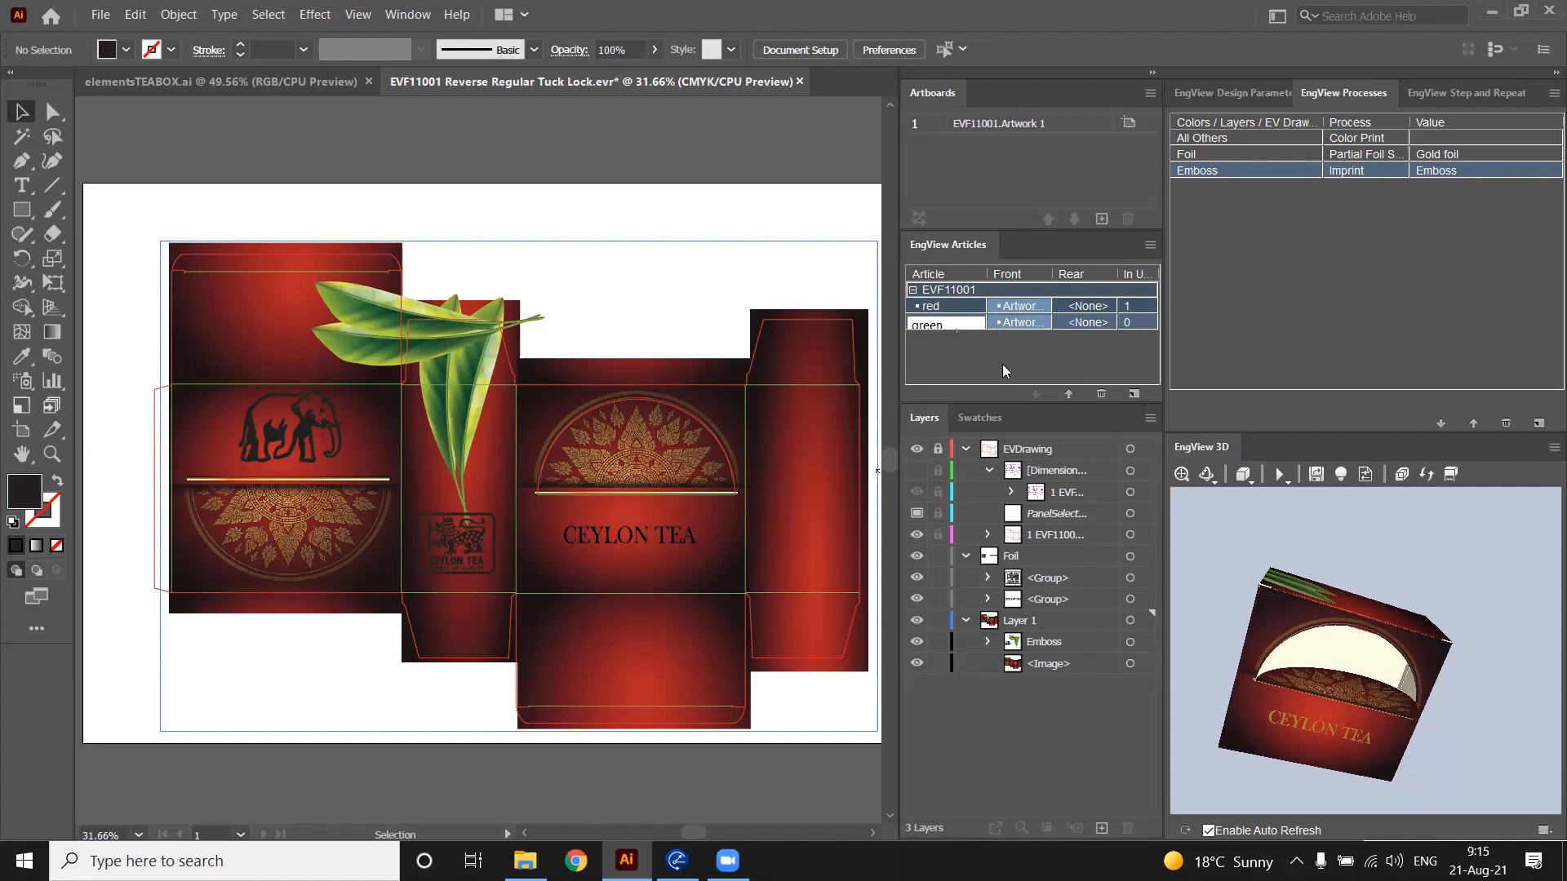
key("Return")
Create a new front artwork named Artwork 2 for the green article, copied from Artwork 1
left_click(1043, 324)
left_click(1043, 324)
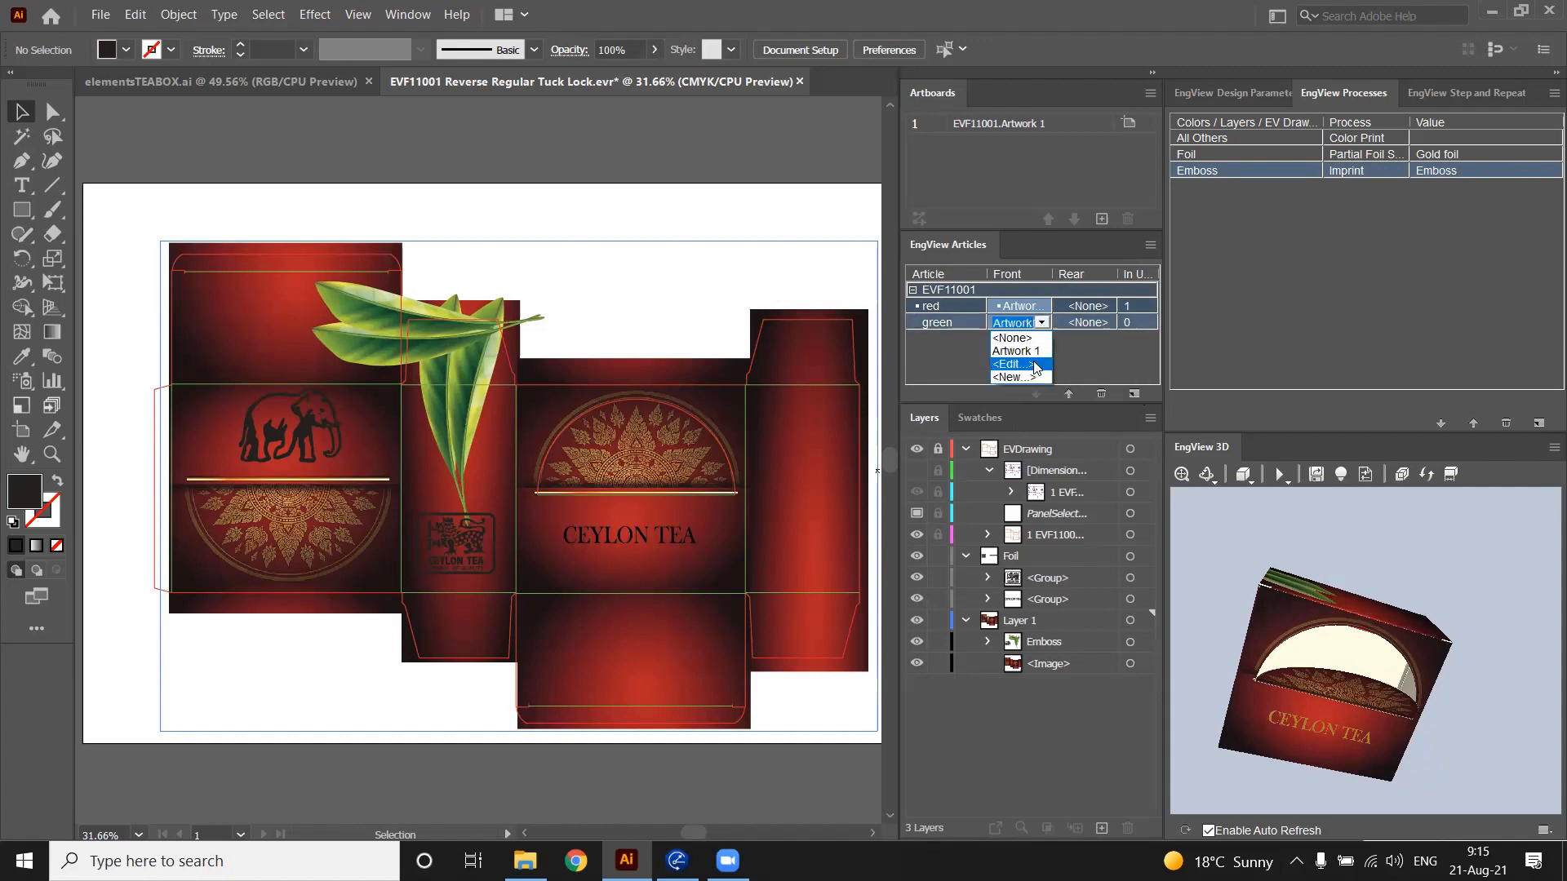
left_click(1032, 375)
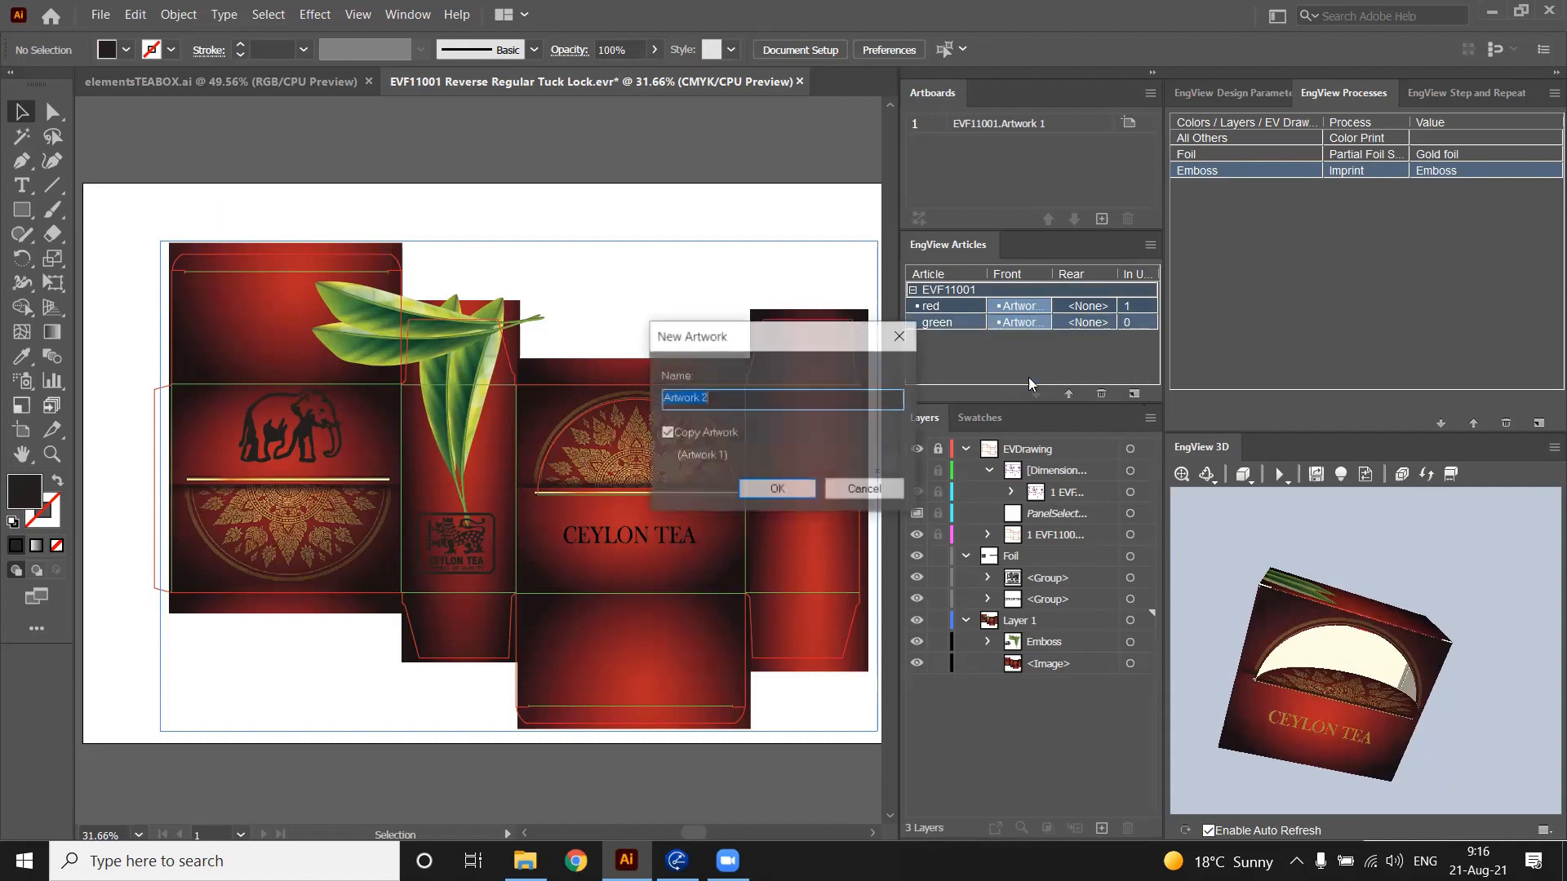
left_click(792, 490)
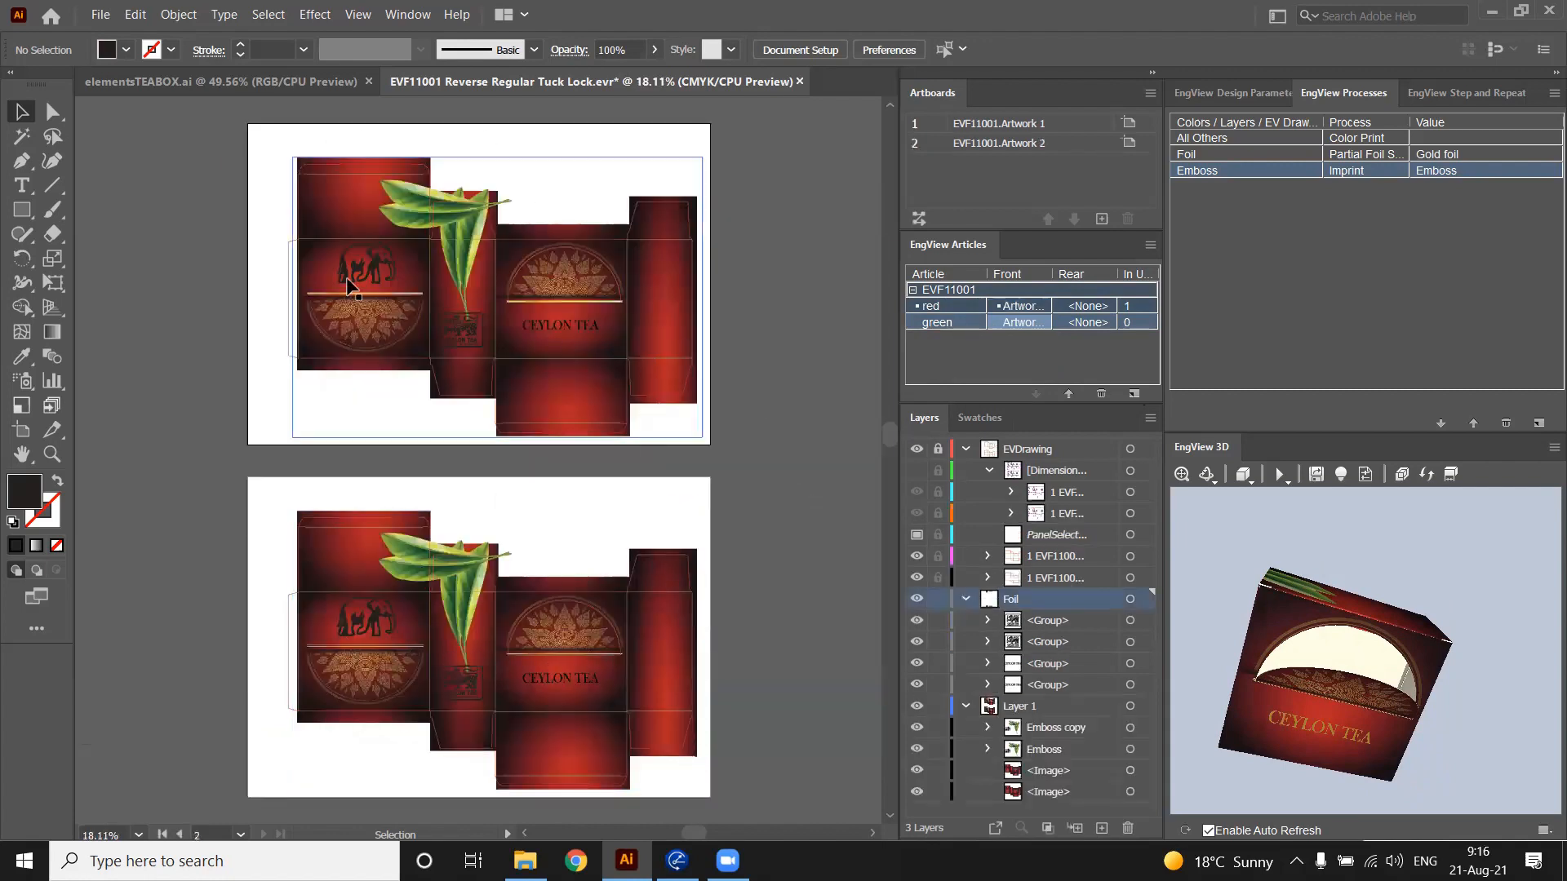
Delete the red background image on the upper artboard and place 2_Green.jpg as a linked image over its dieline
left_click(591, 409)
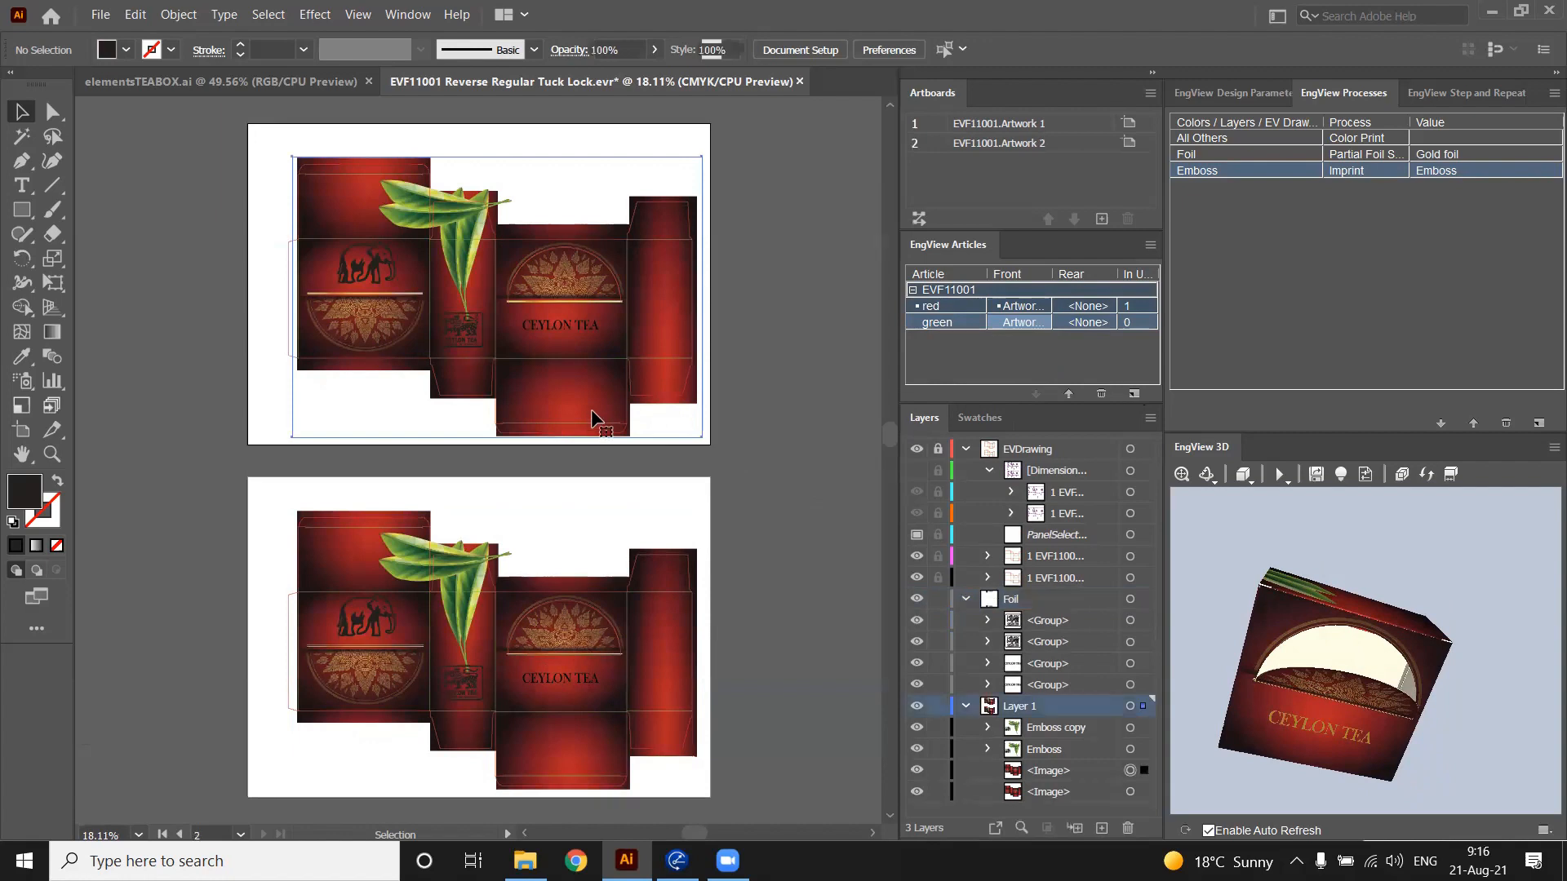
key("Delete")
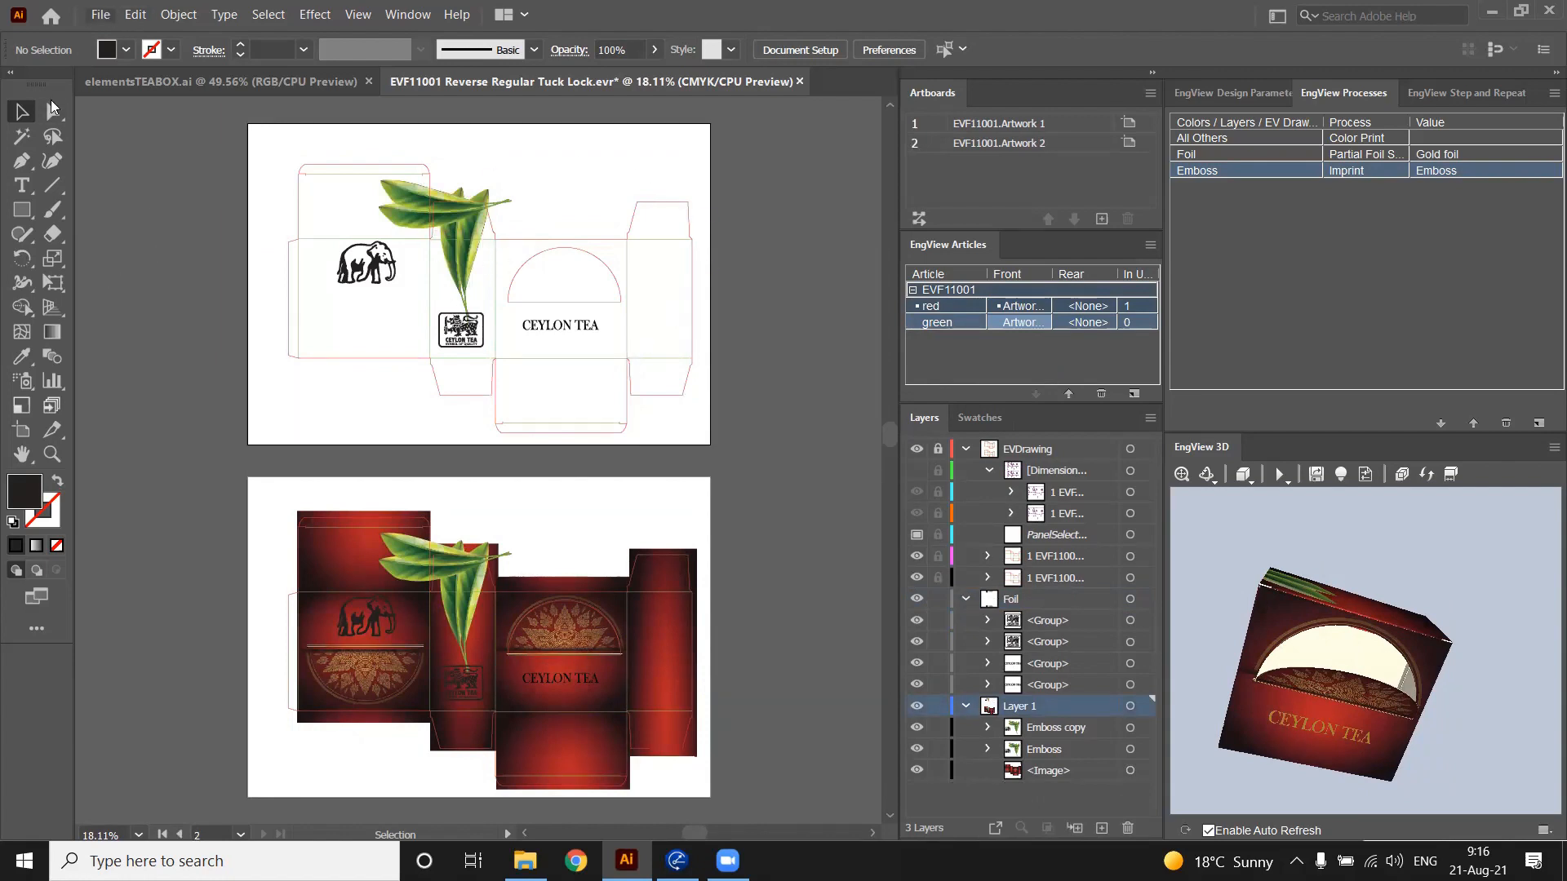
left_click(101, 15)
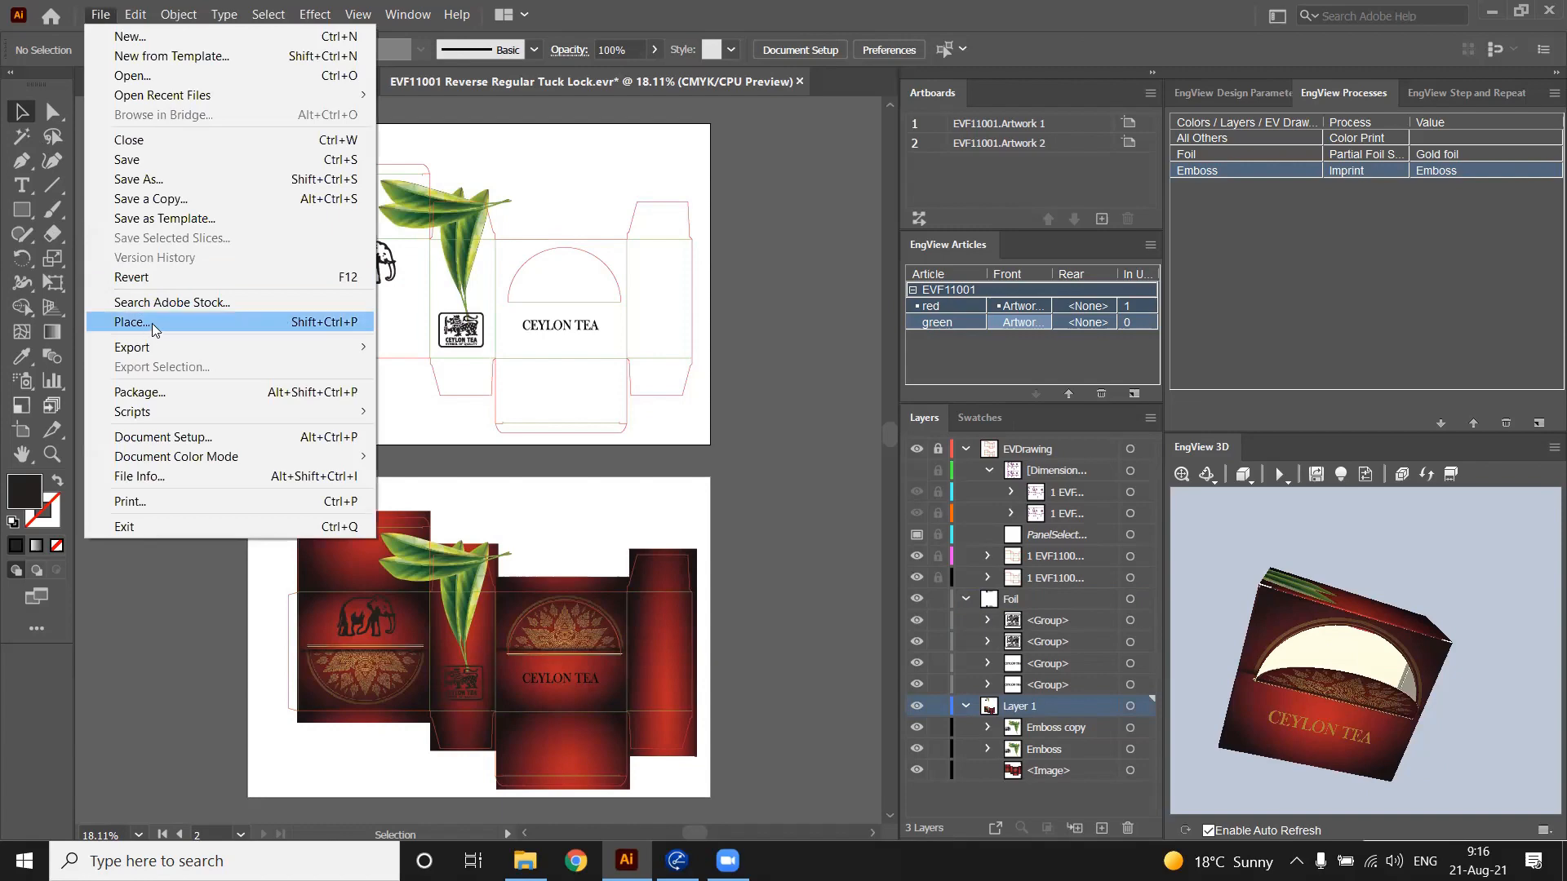
left_click(152, 323)
left_click(238, 143)
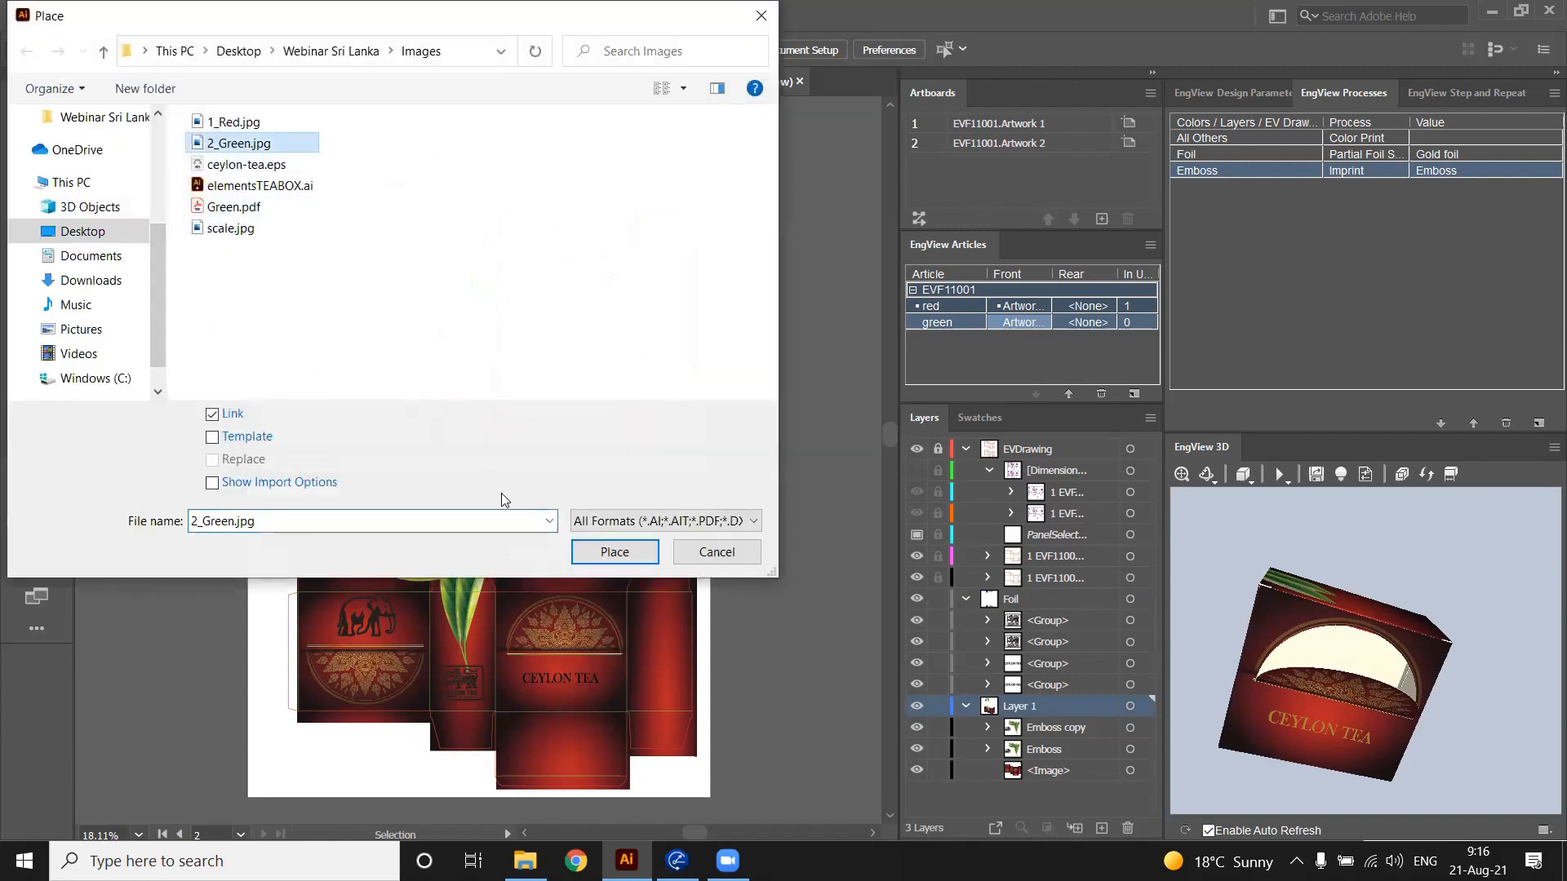
left_click(614, 552)
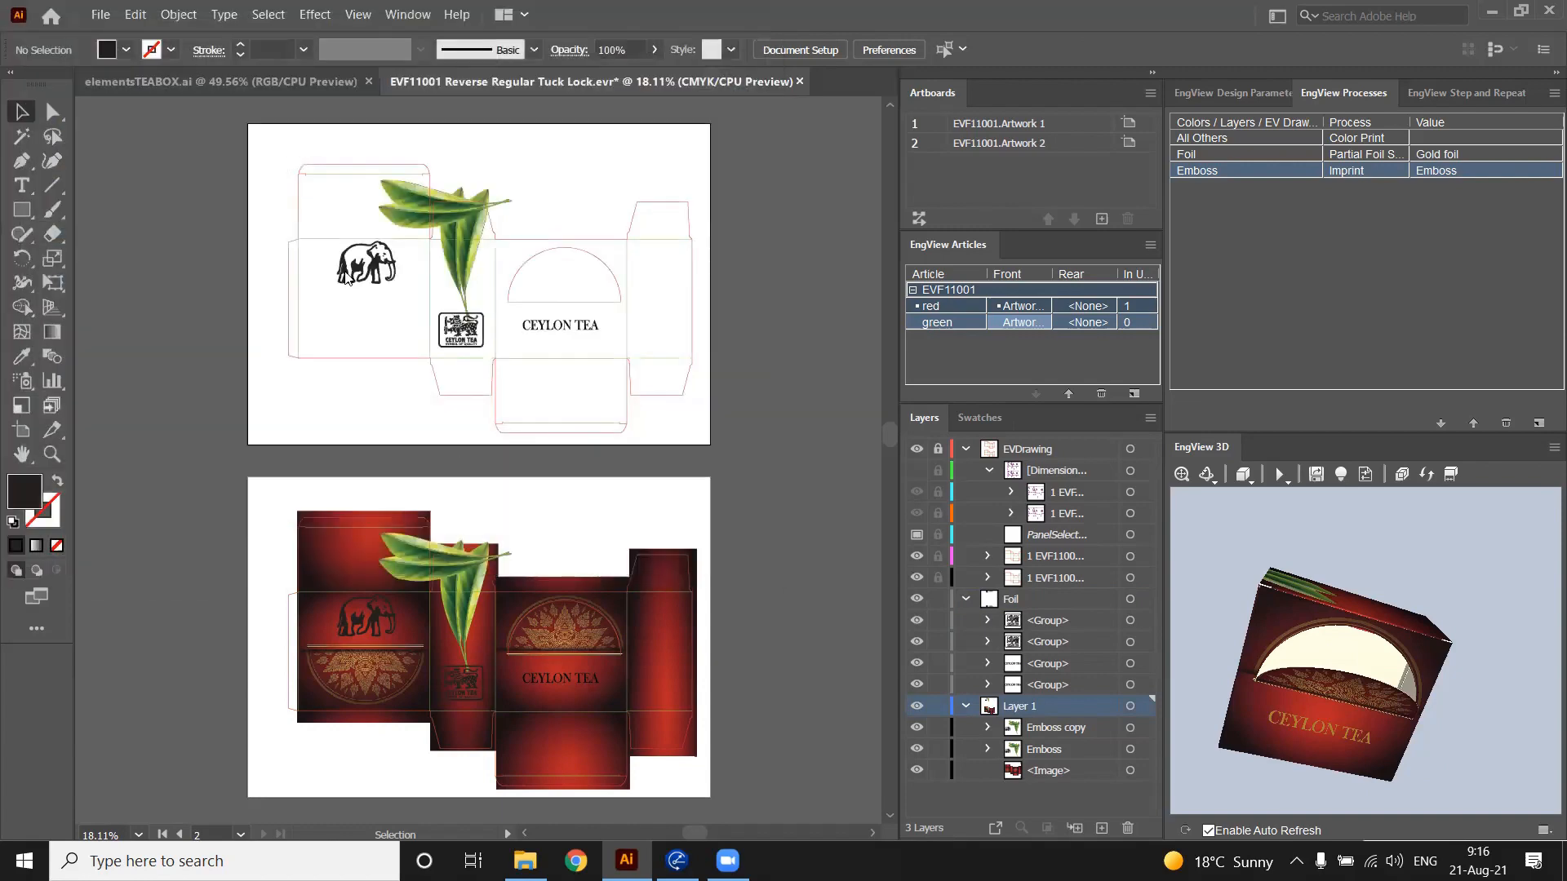
left_click(290, 159)
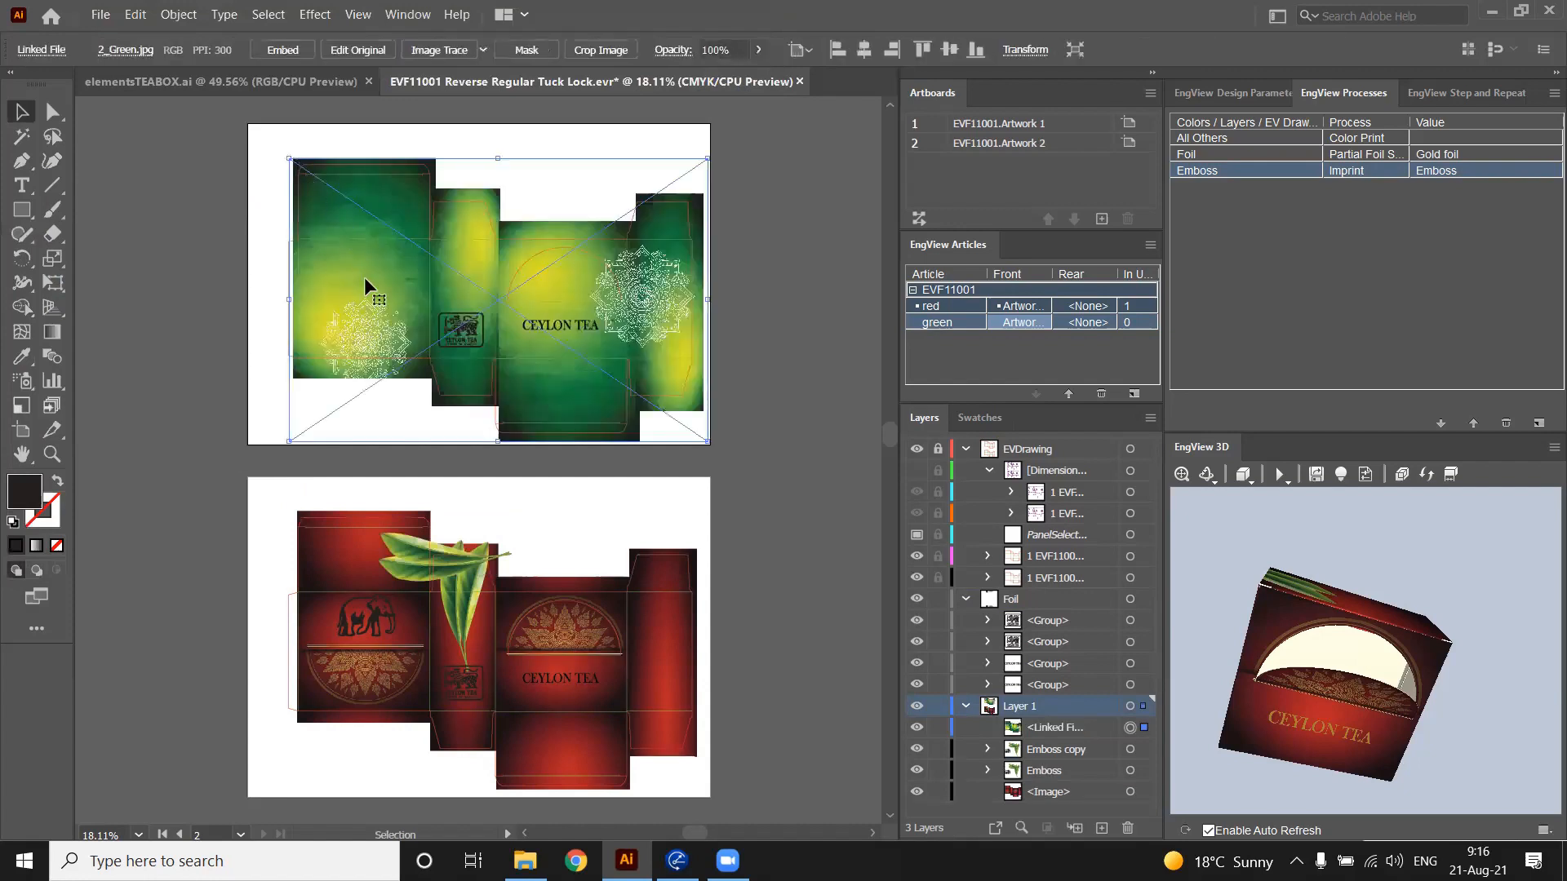
Move the linked green image beneath the Emboss groups in Layer 1 and deselect it
scroll(845, 473, "down", 2)
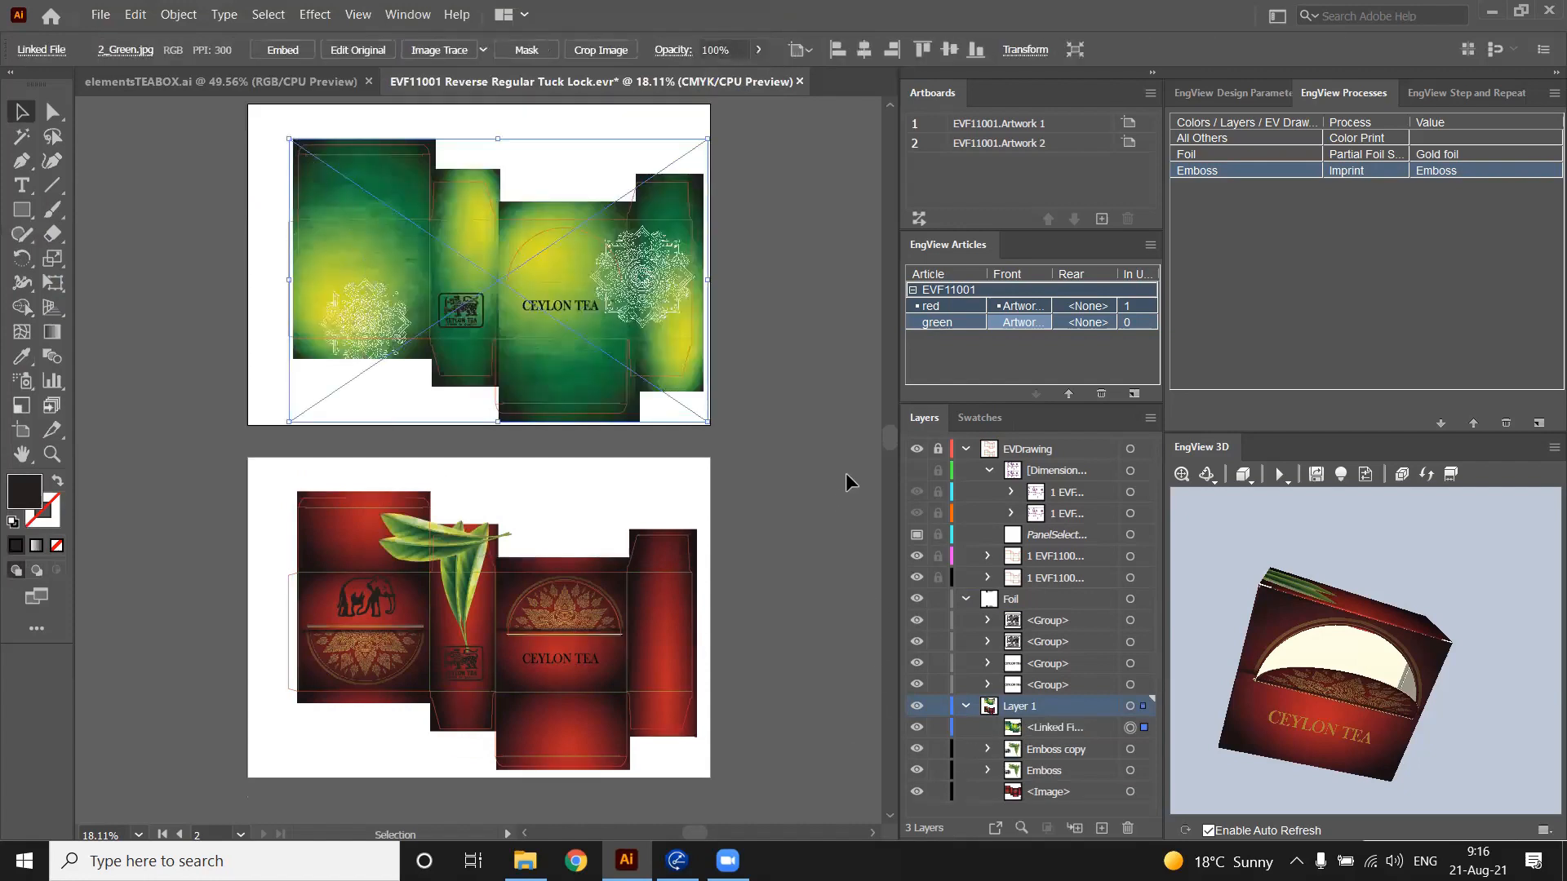
scroll(844, 470, "up", 4)
scroll(840, 463, "down", 2)
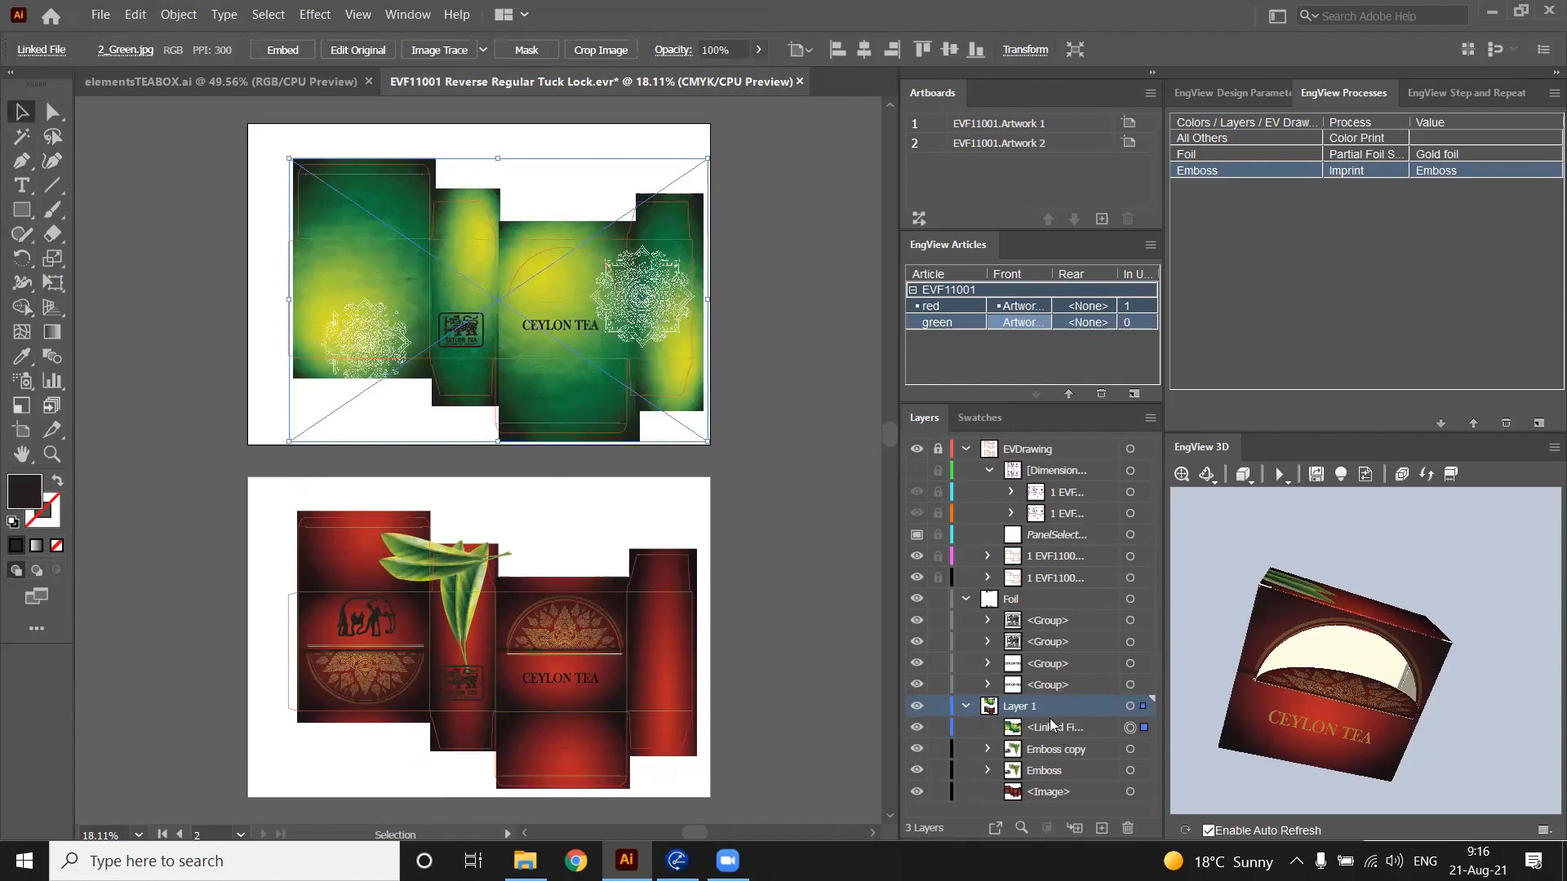
left_click_drag(1051, 725, 1075, 776)
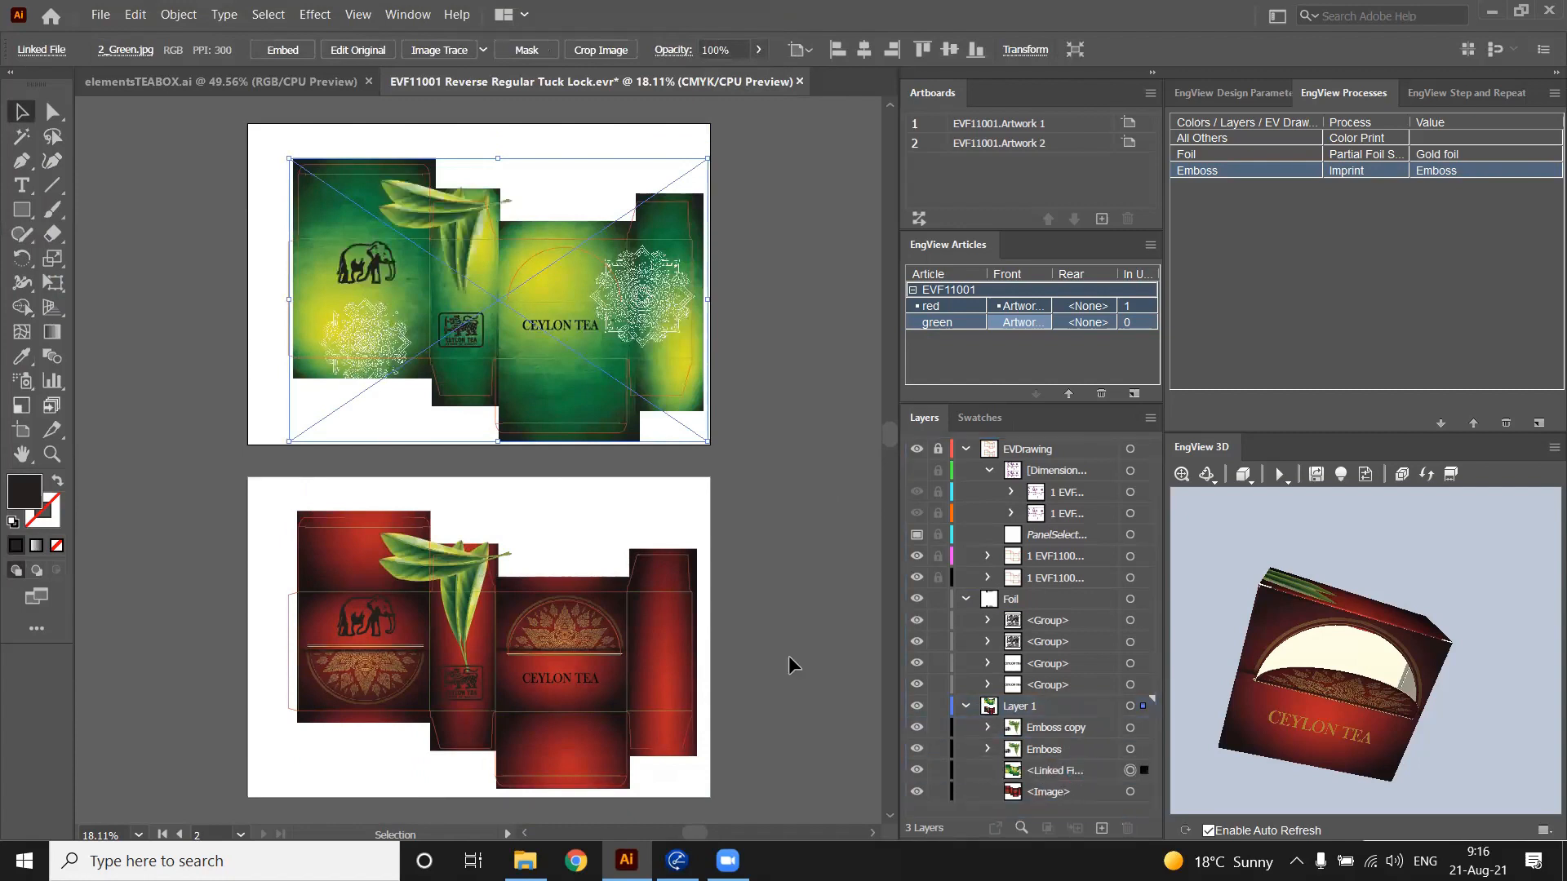
left_click(777, 222)
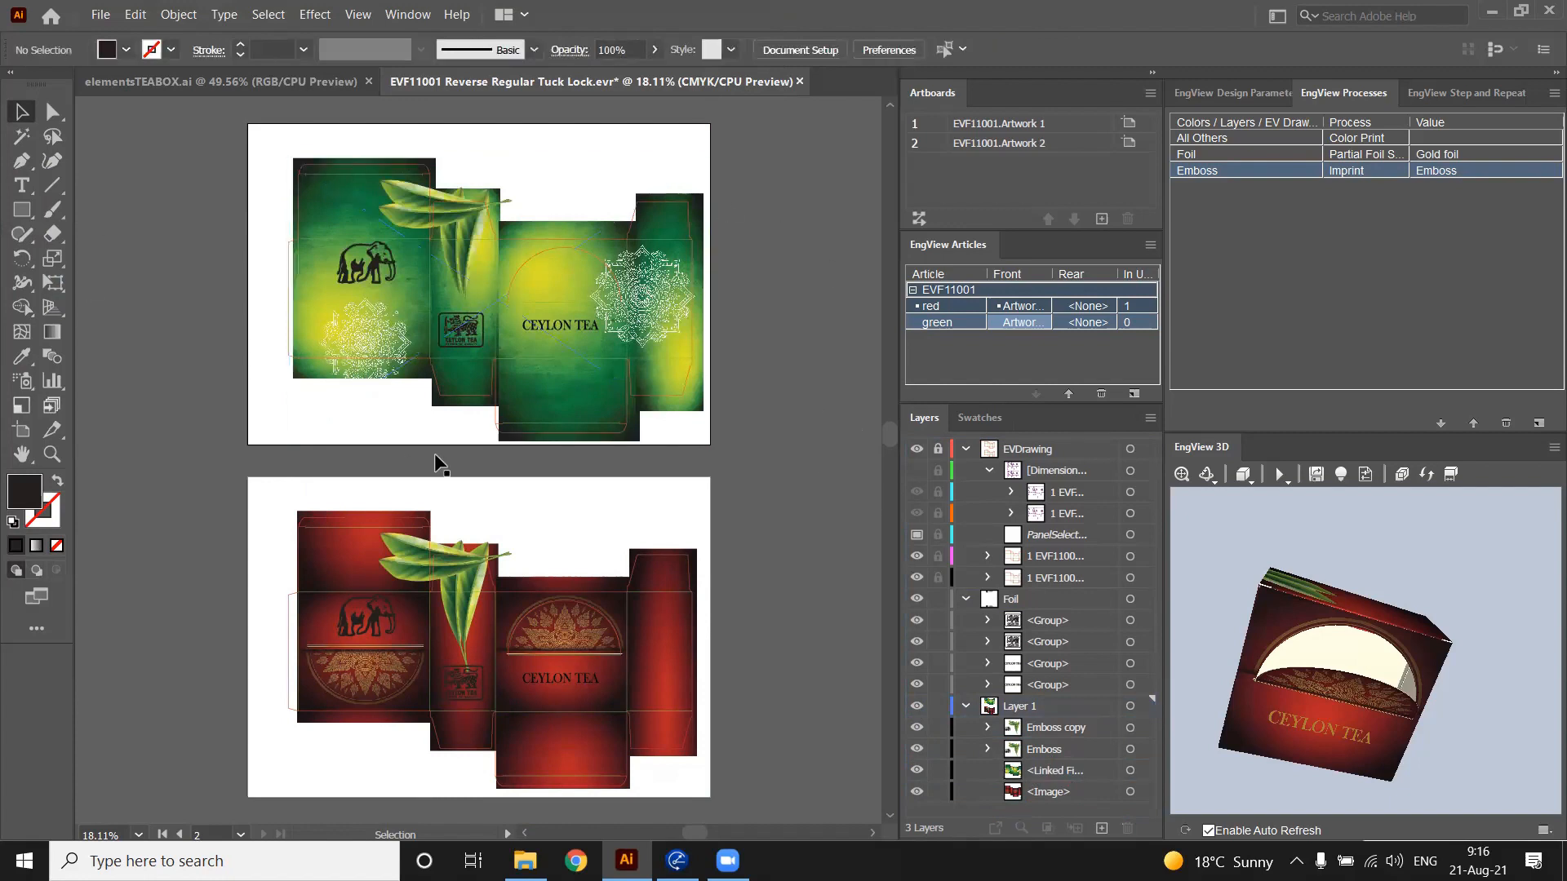
Switch the 3D preview from the red article to the green article
scroll(779, 331, "down", 1)
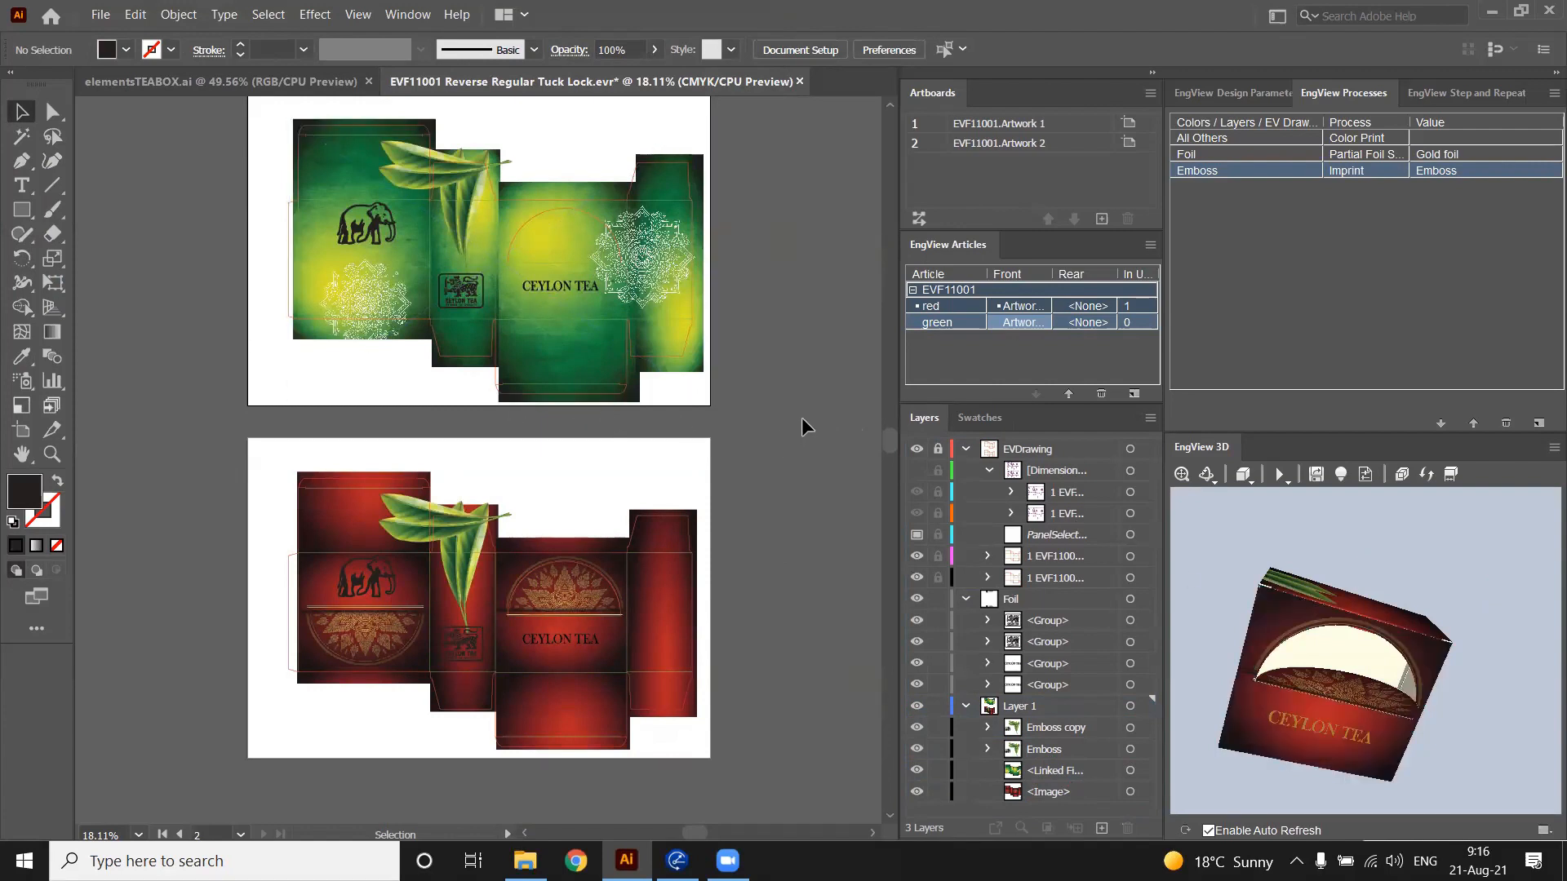
mouse_move(1496, 563)
left_mouse_down()
mouse_move(1455, 562)
mouse_move(1487, 565)
left_mouse_up()
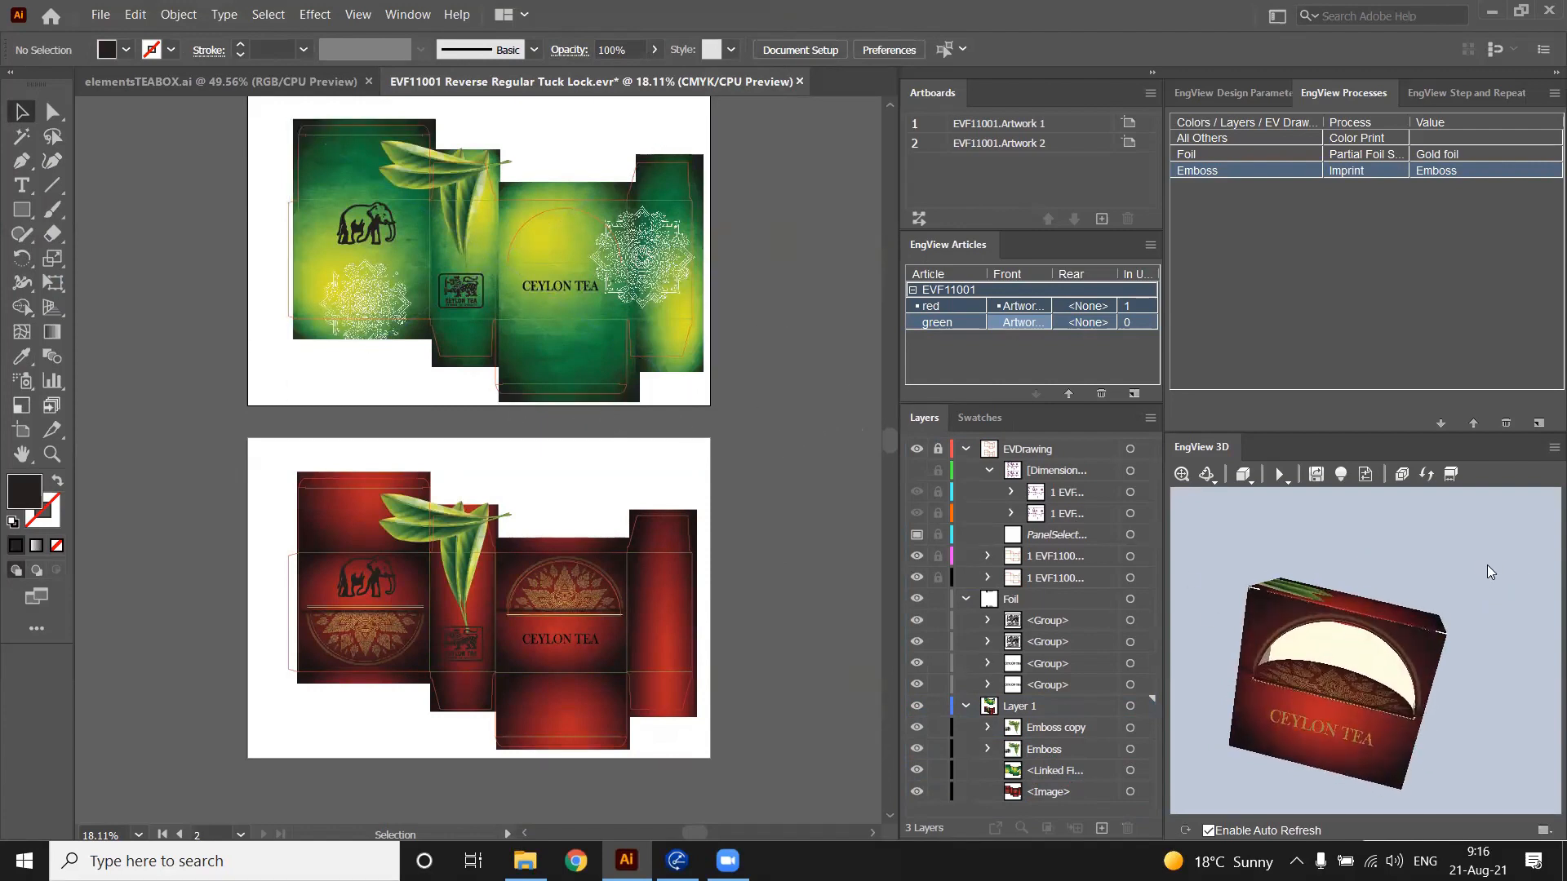
left_click(1543, 830)
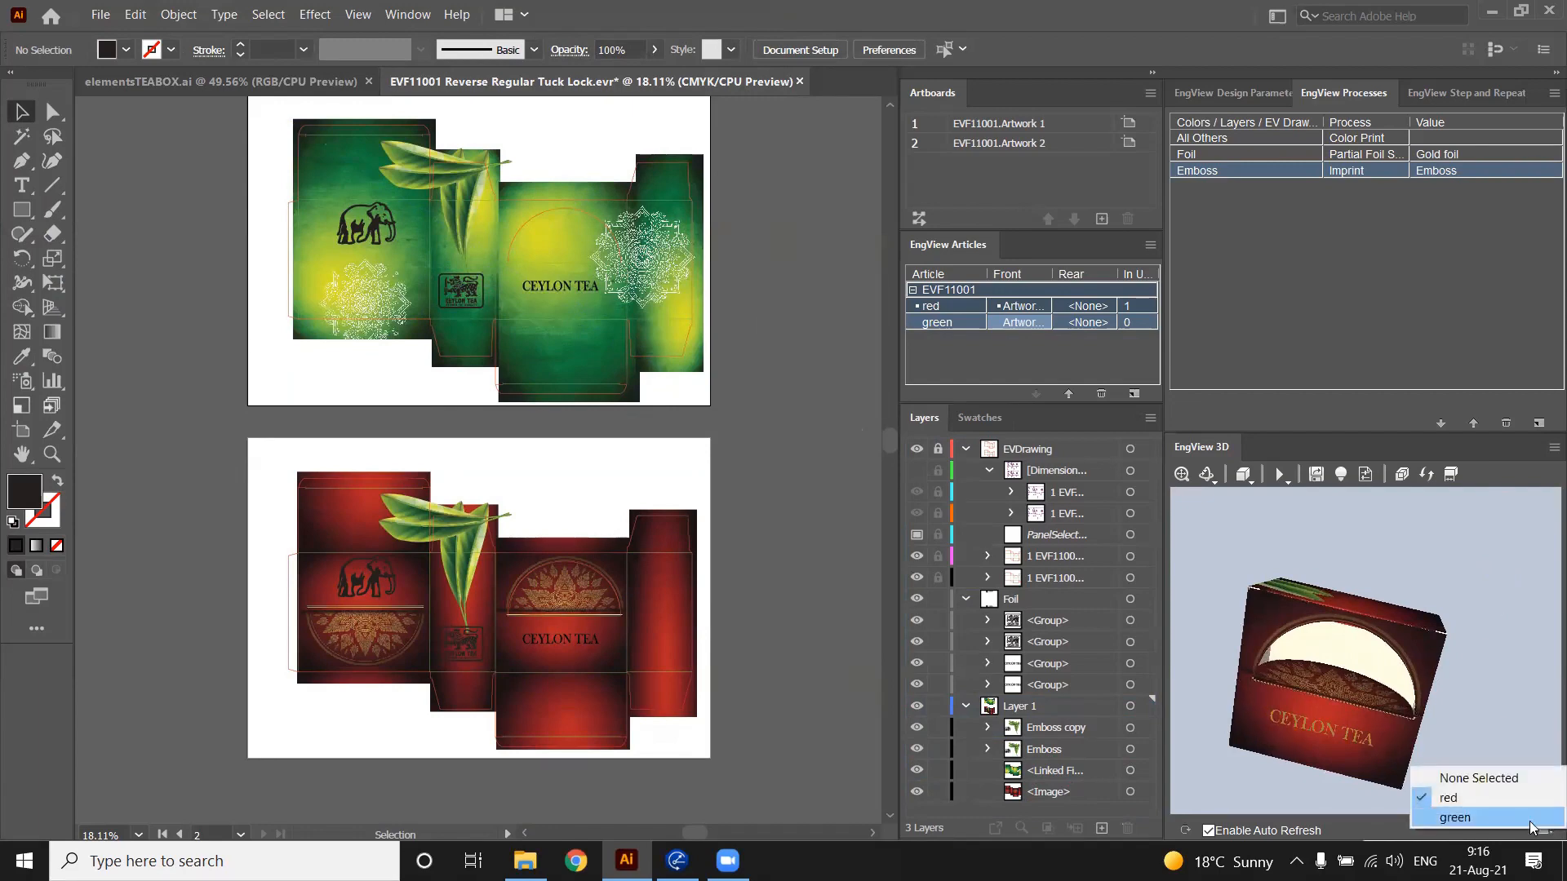
left_click(1469, 821)
Turn the green 3D box to inspect its front window, side pattern and lid
left_click_drag(1511, 574, 1480, 559)
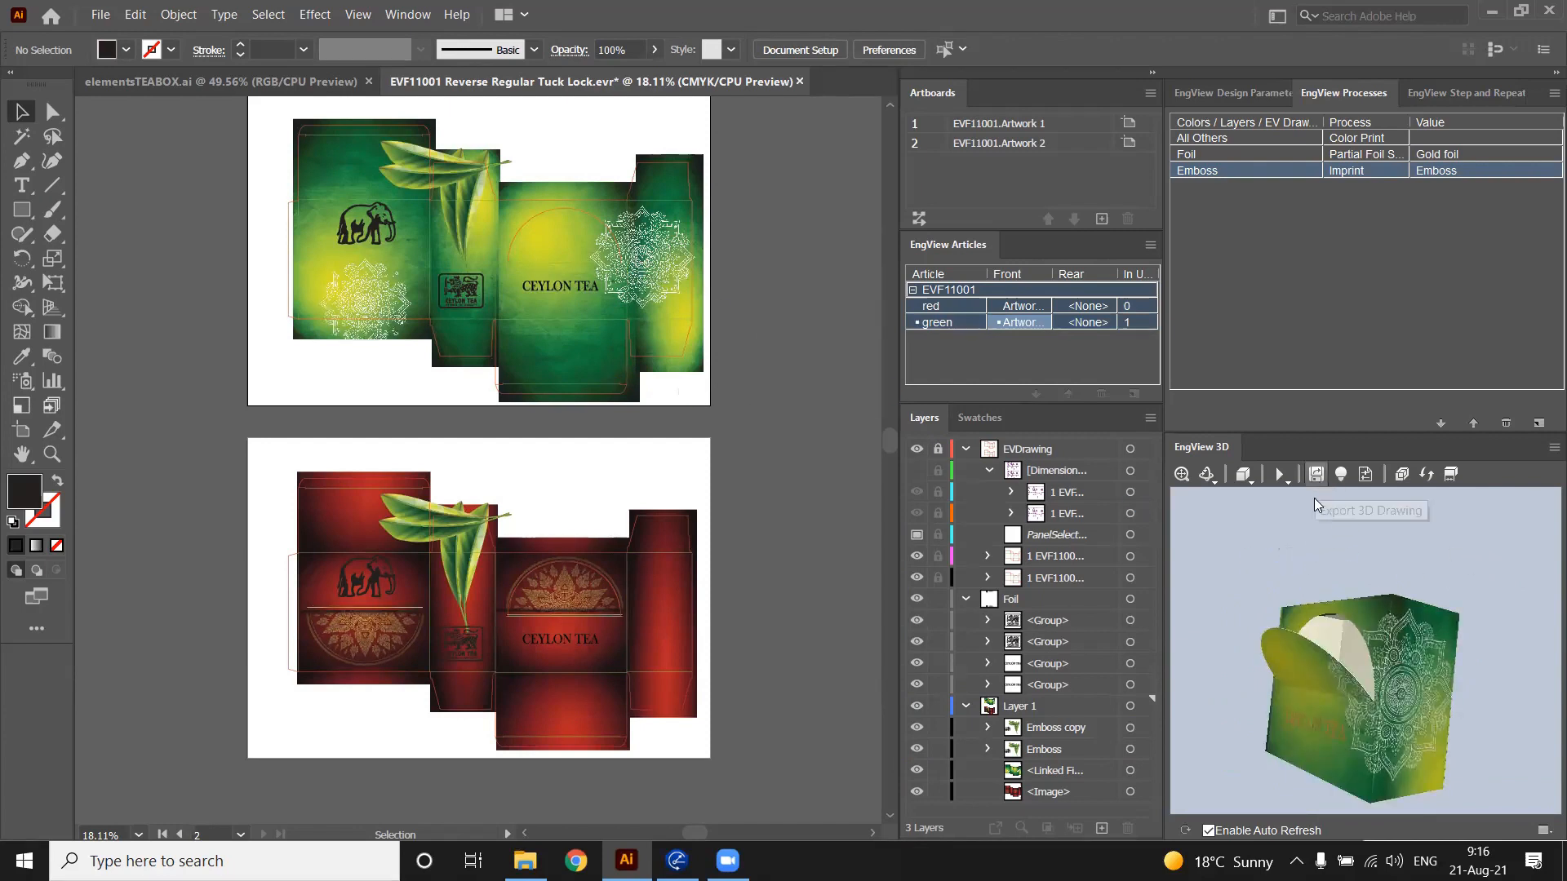
left_click_drag(1314, 497, 1399, 592)
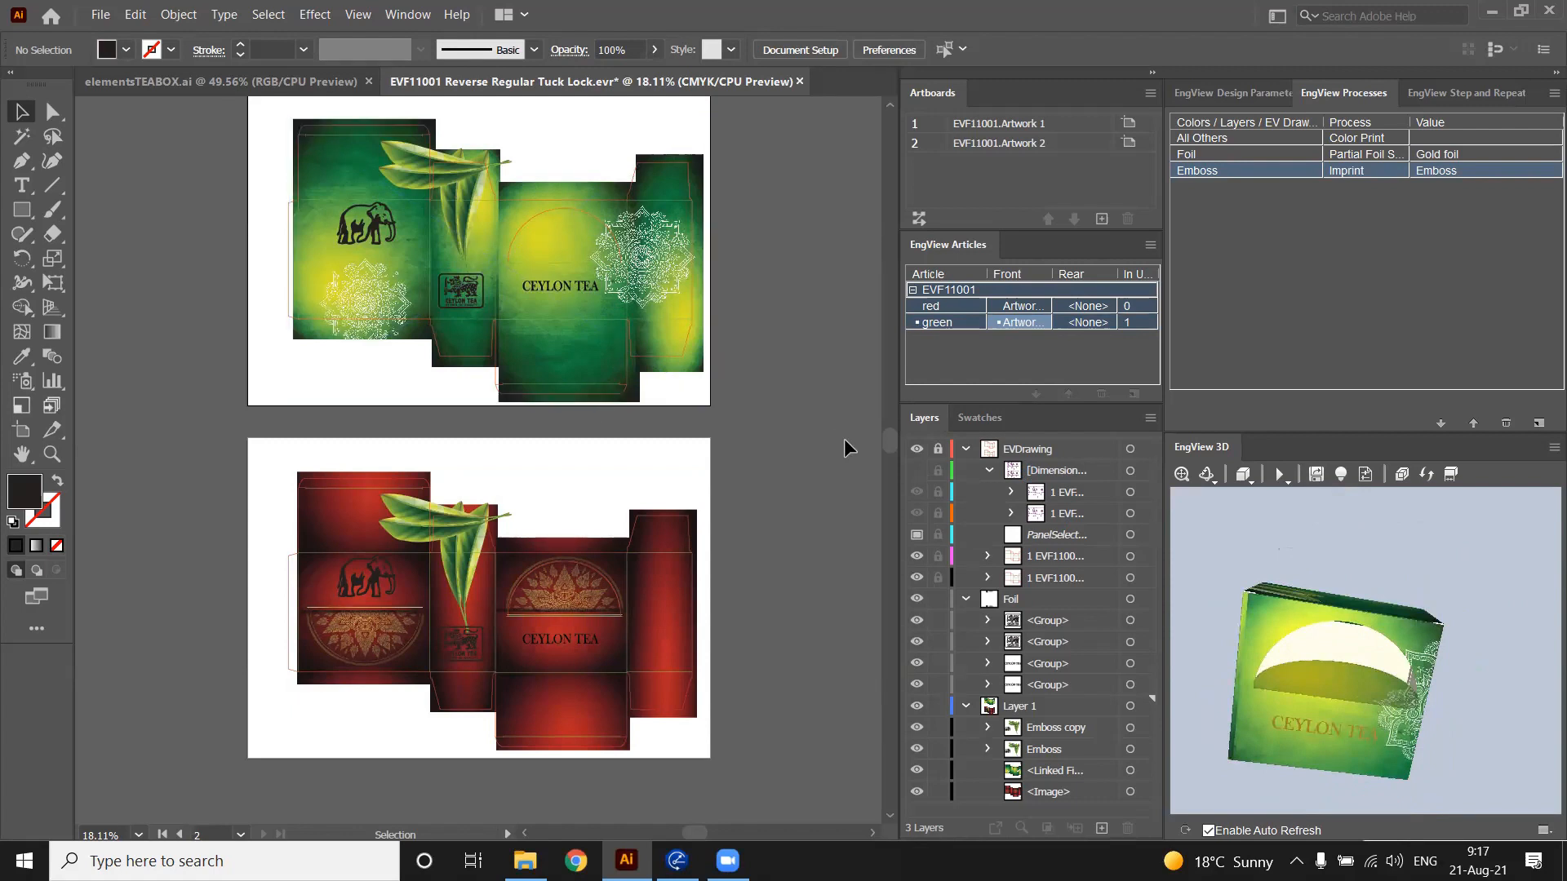
left_click_drag(1359, 558, 1314, 557)
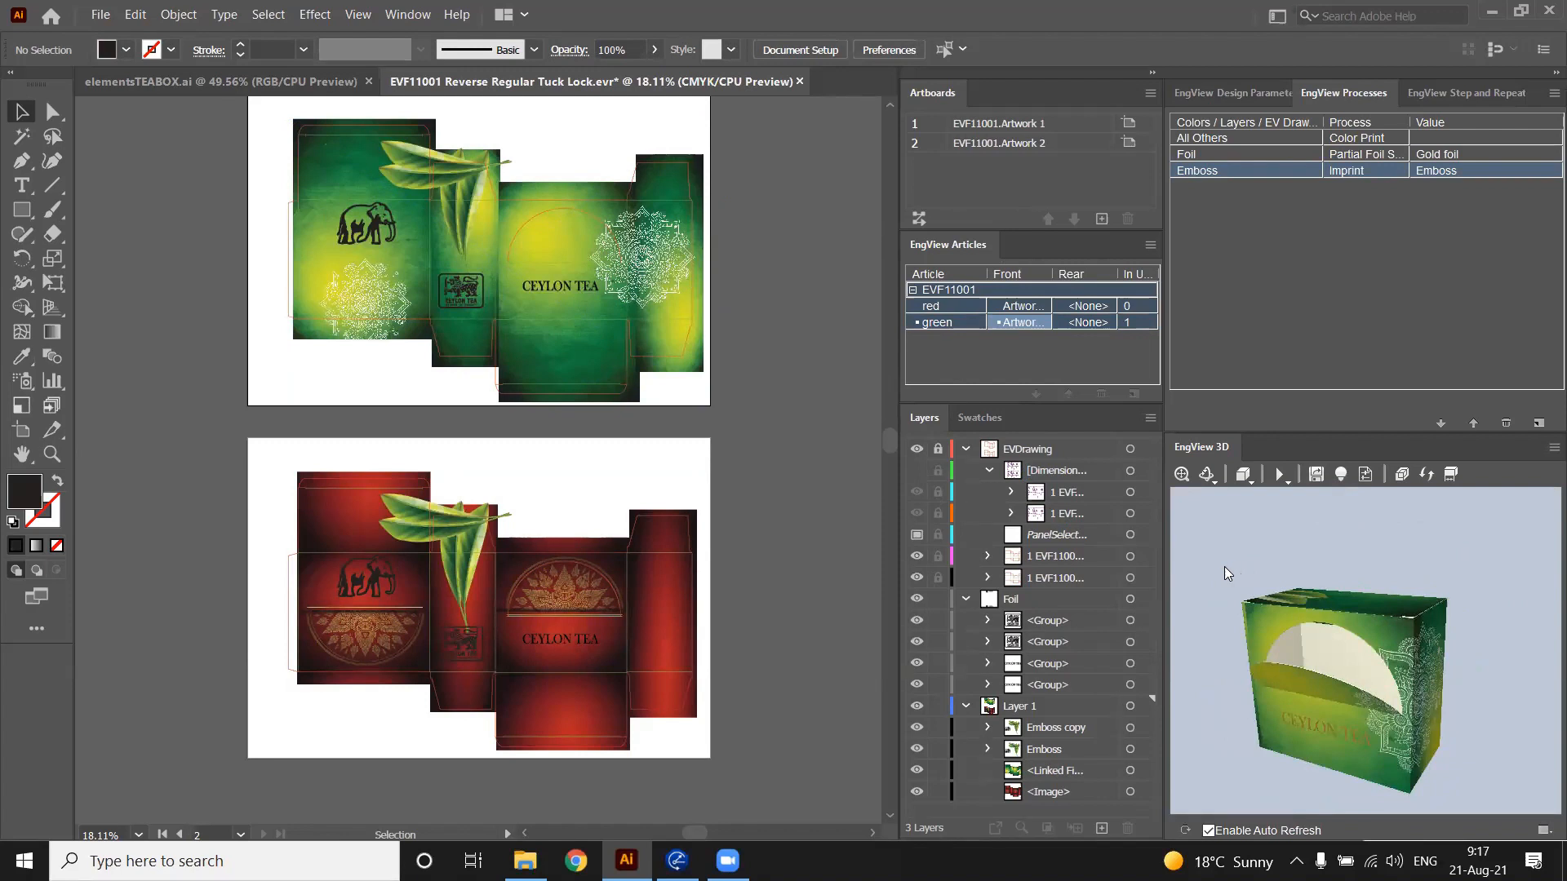
left_click_drag(1262, 552, 1299, 542)
Collapse Layer 1 and the Foil layer, then turn the green 3D box to an angled front view
left_click(639, 663)
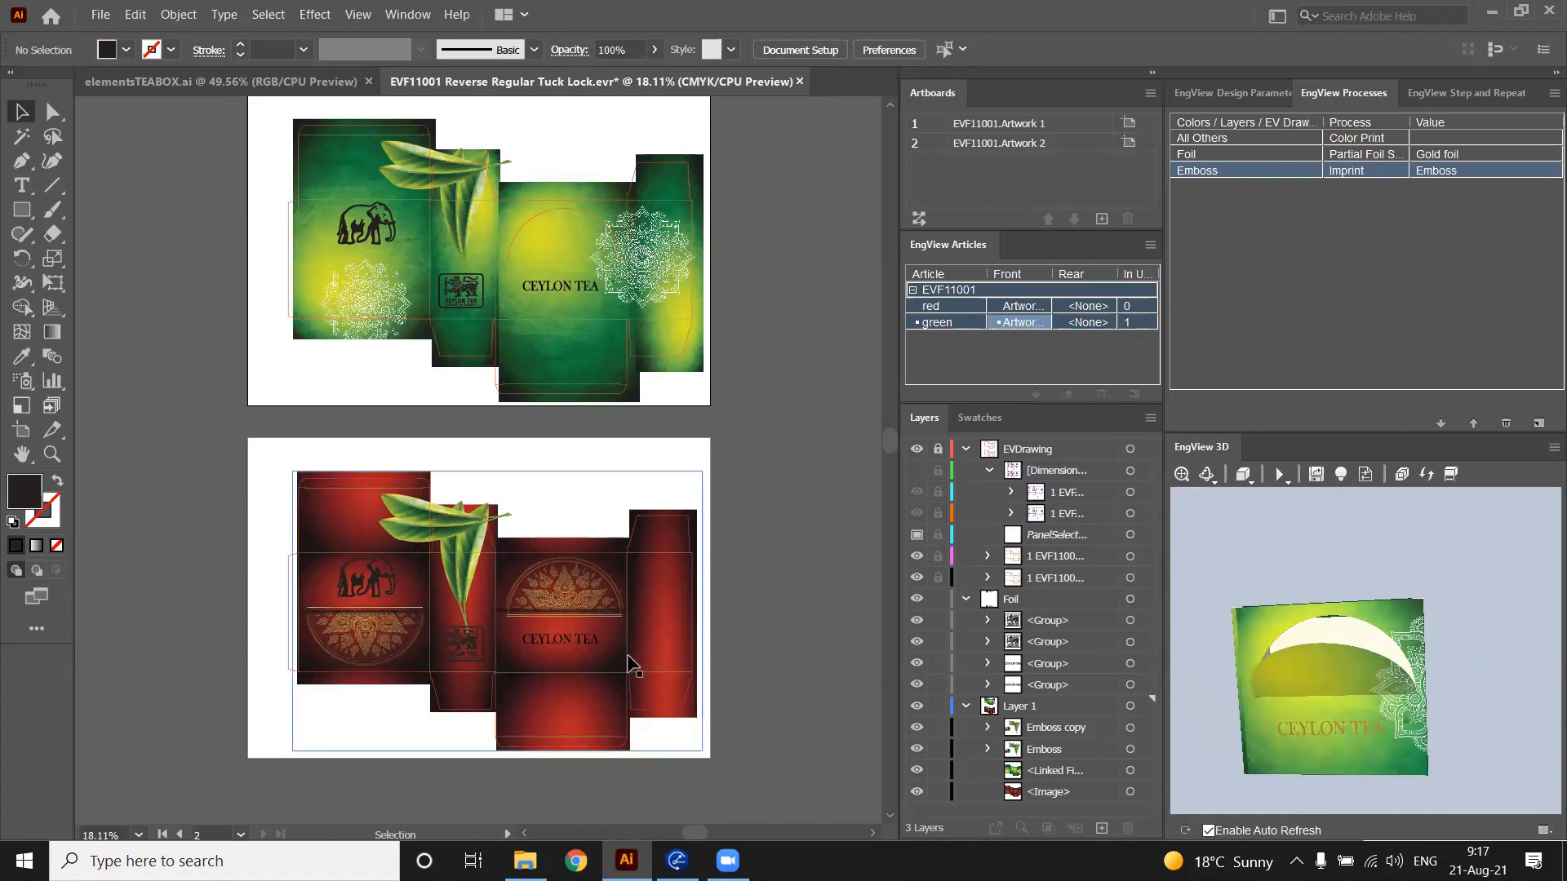
left_click(649, 737)
left_click(965, 706)
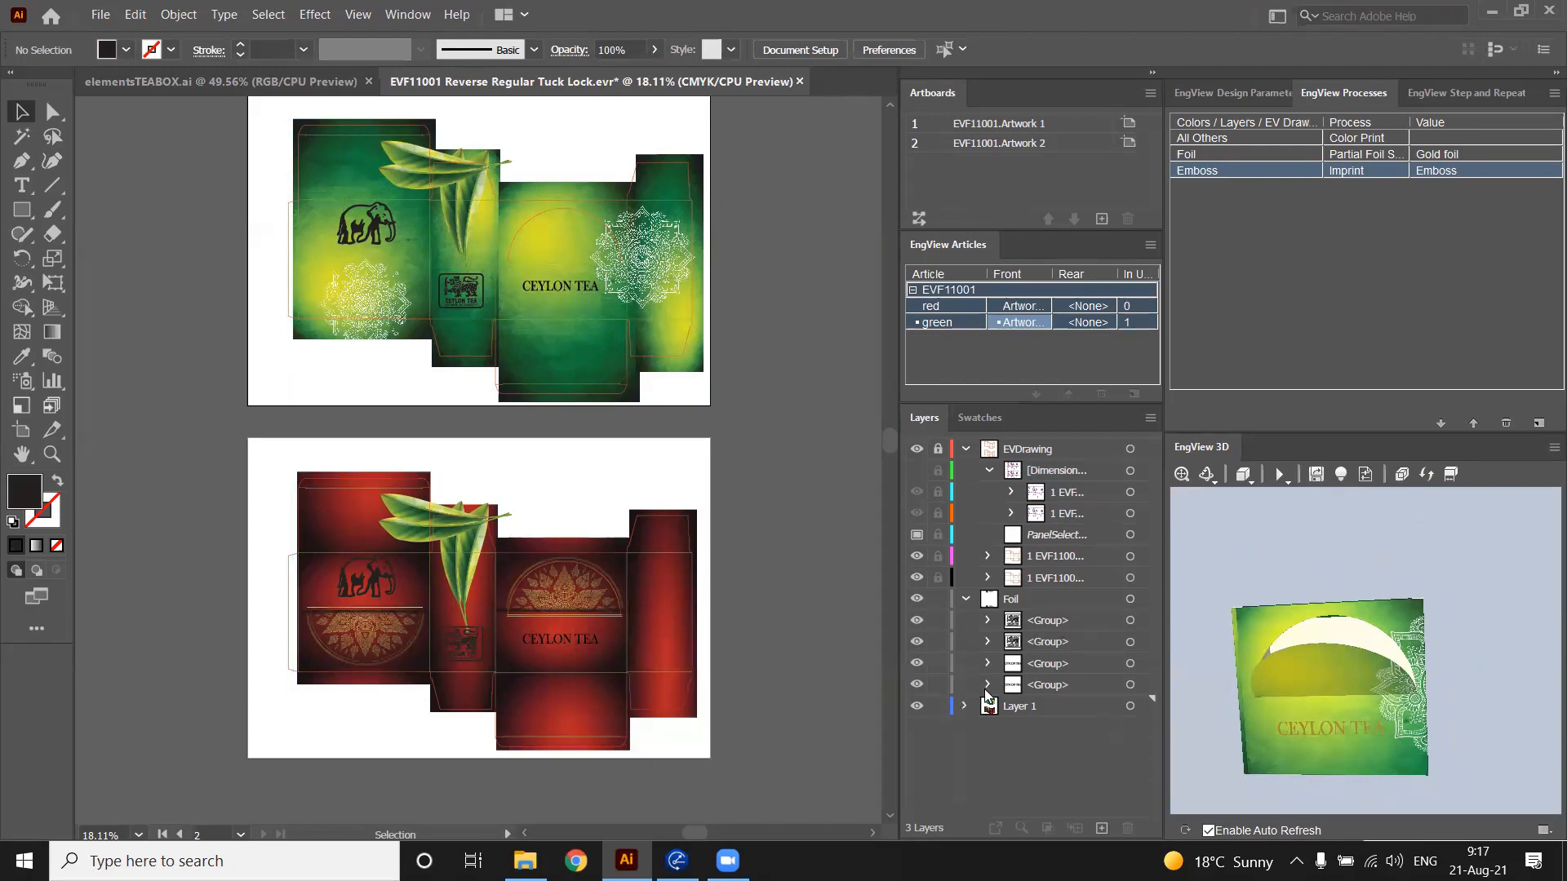
left_click(966, 599)
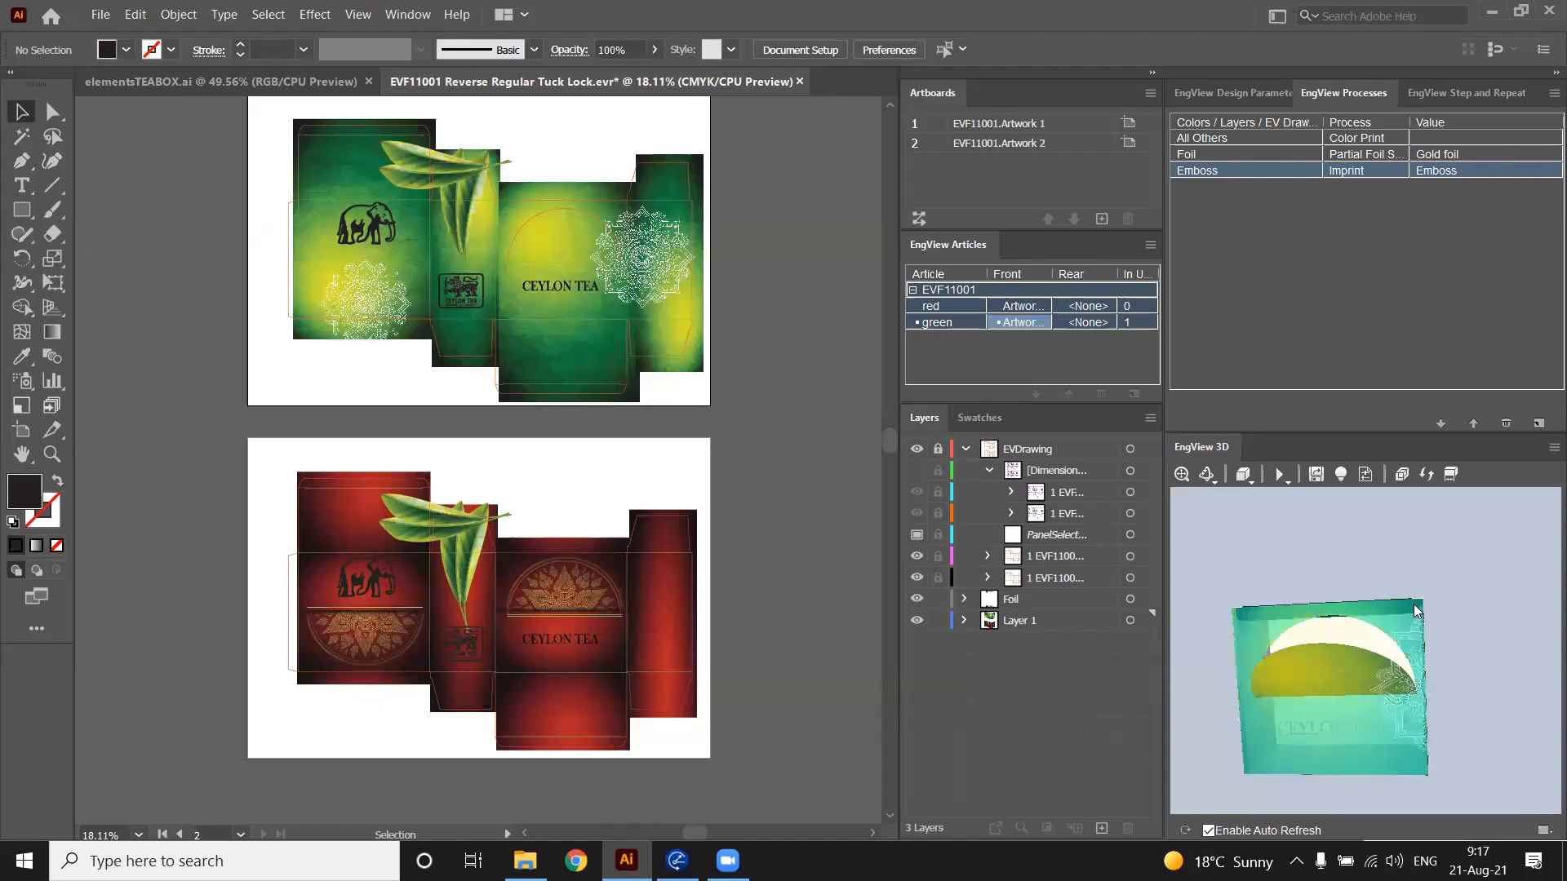
middle_click_drag(1417, 604, 1417, 556)
mouse_move(1512, 741)
middle_mouse_down()
mouse_move(1465, 750)
mouse_move(1475, 775)
mouse_move(1499, 785)
mouse_move(1522, 631)
mouse_move(1526, 661)
mouse_move(1489, 718)
mouse_move(1538, 725)
mouse_move(1485, 725)
middle_mouse_up()
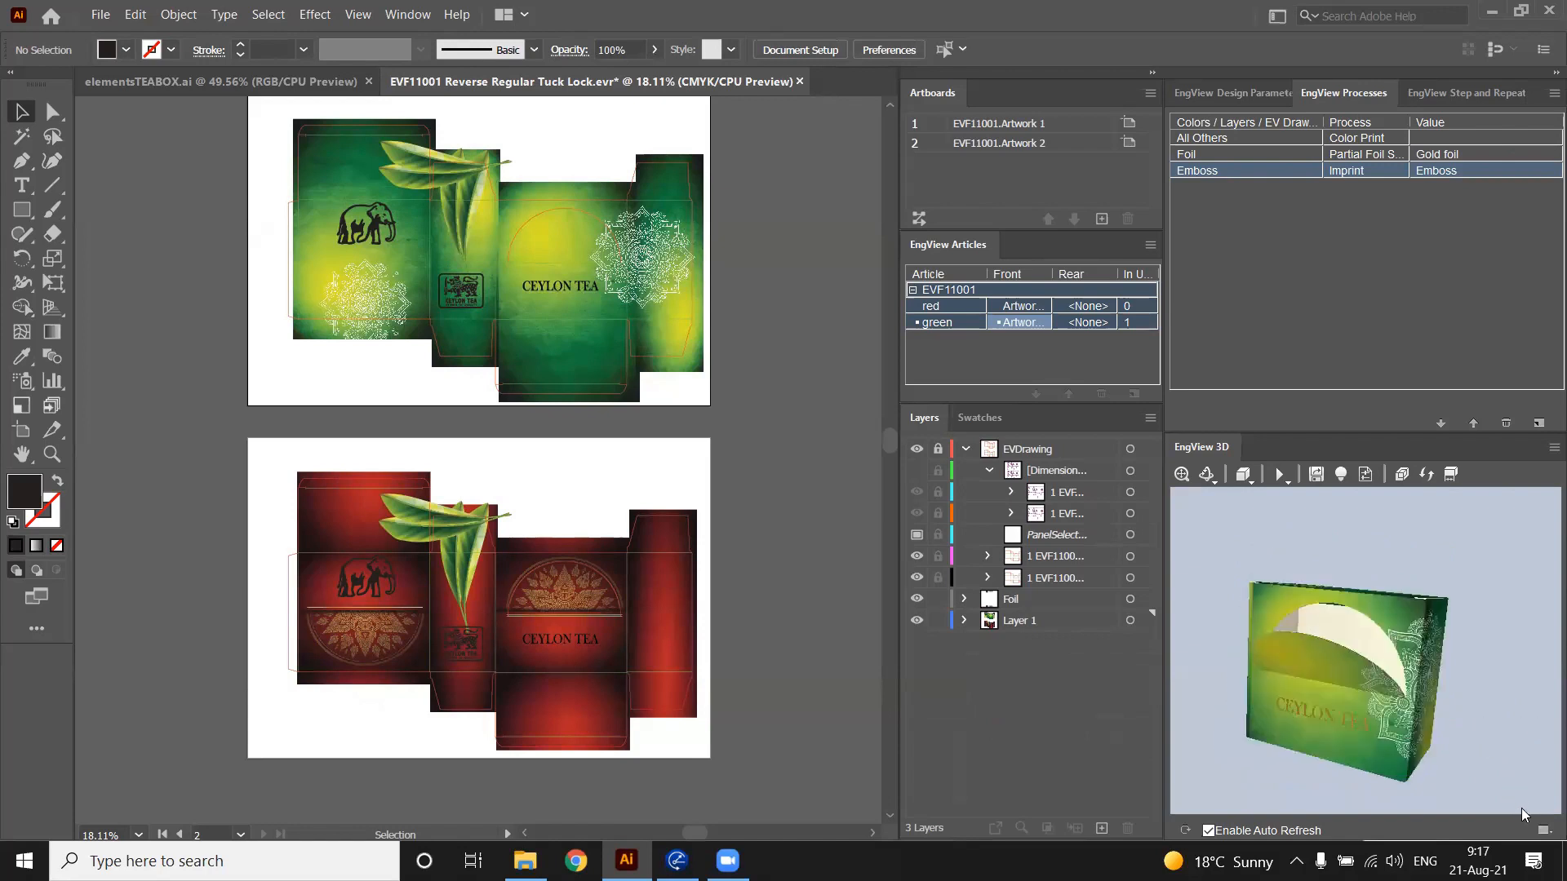
Switch the 3D preview to the red article, turn the box and play its folding animation in reverse
left_click(1544, 830)
left_click(1488, 799)
middle_click_drag(1469, 612, 1343, 514)
left_click(1280, 480)
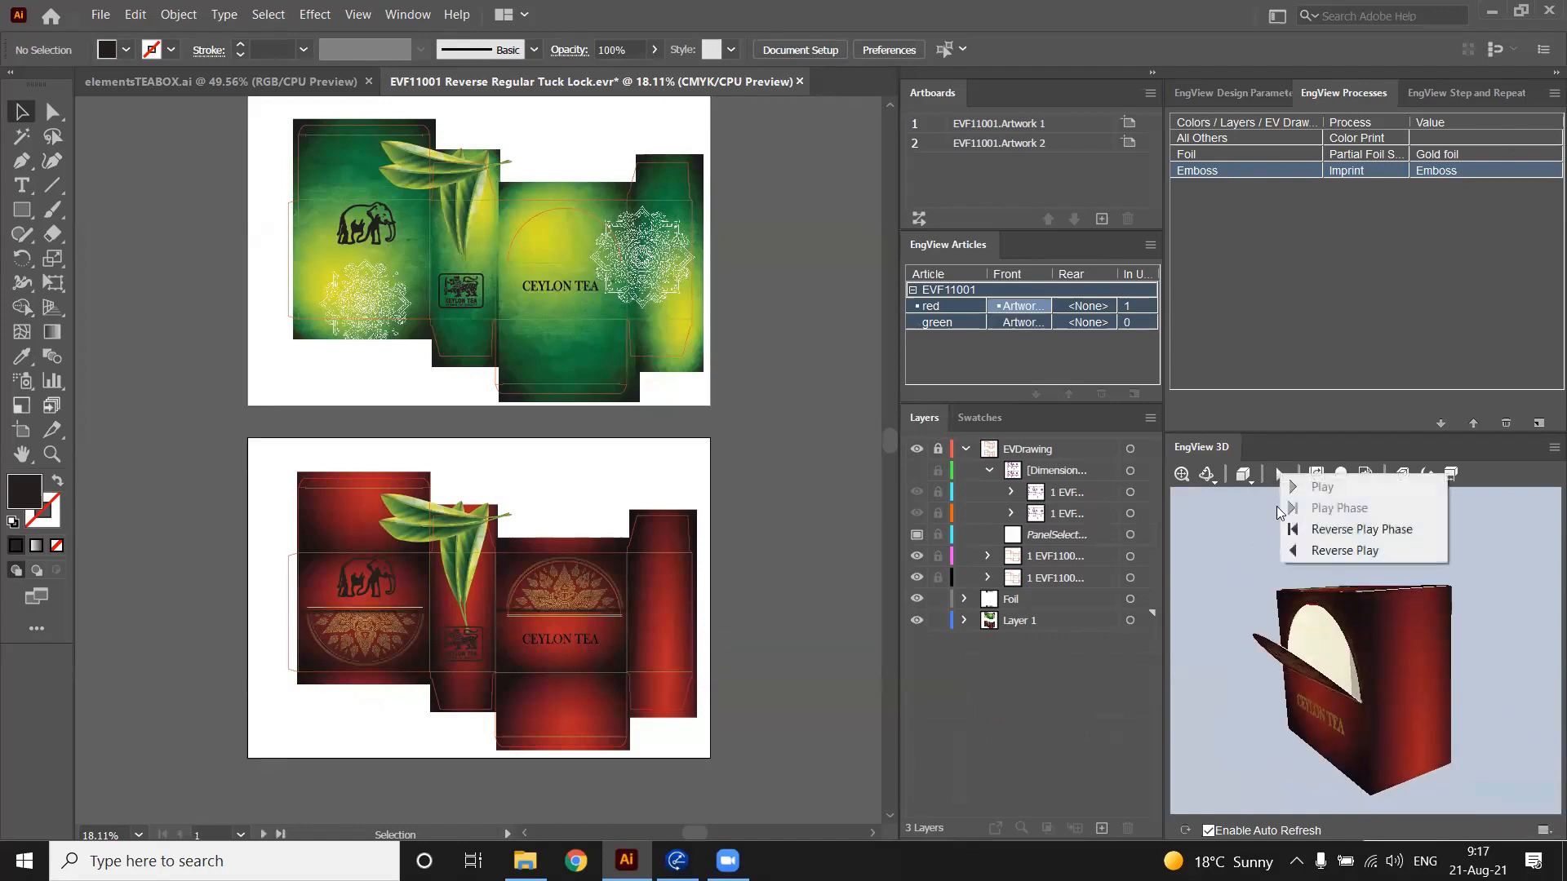
left_click(1306, 549)
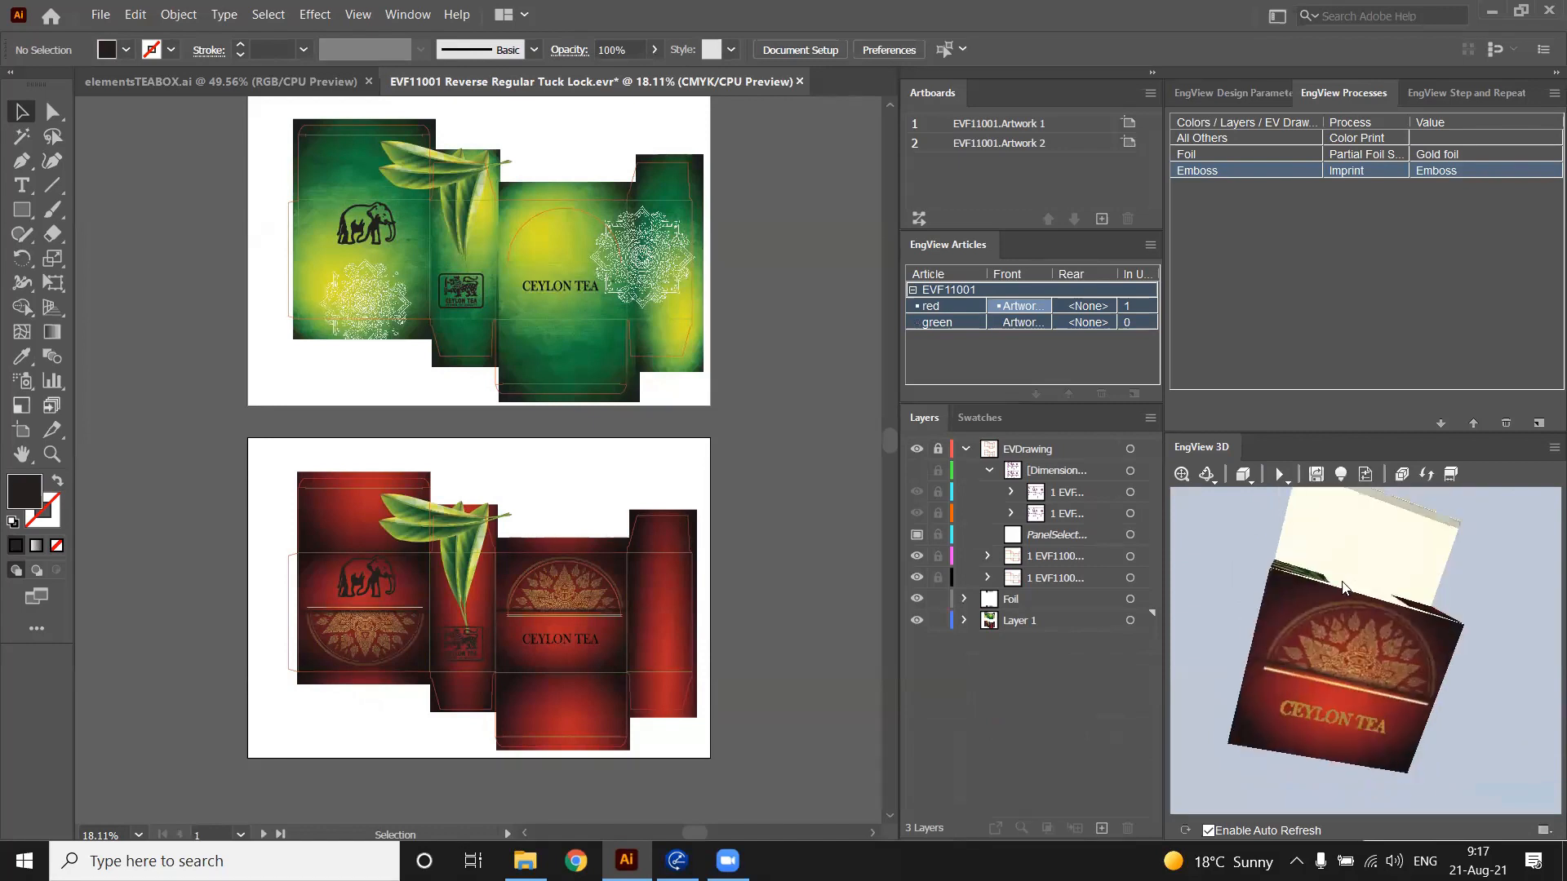
Switch the 3D preview to the green article, play its folding by phase and fit the box in view
left_click(1545, 831)
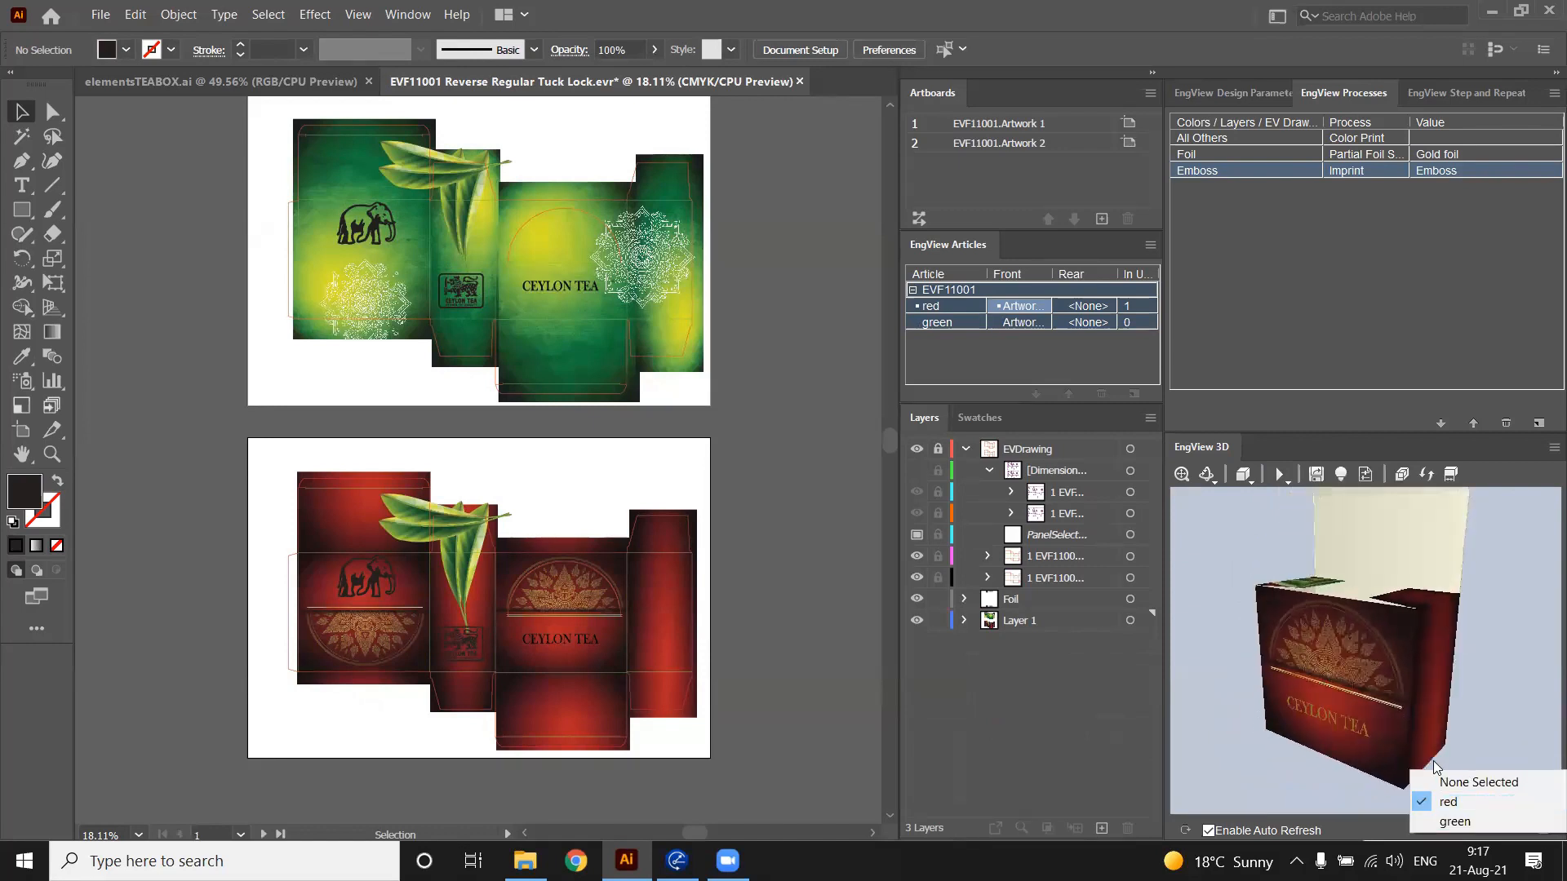
left_click(1441, 824)
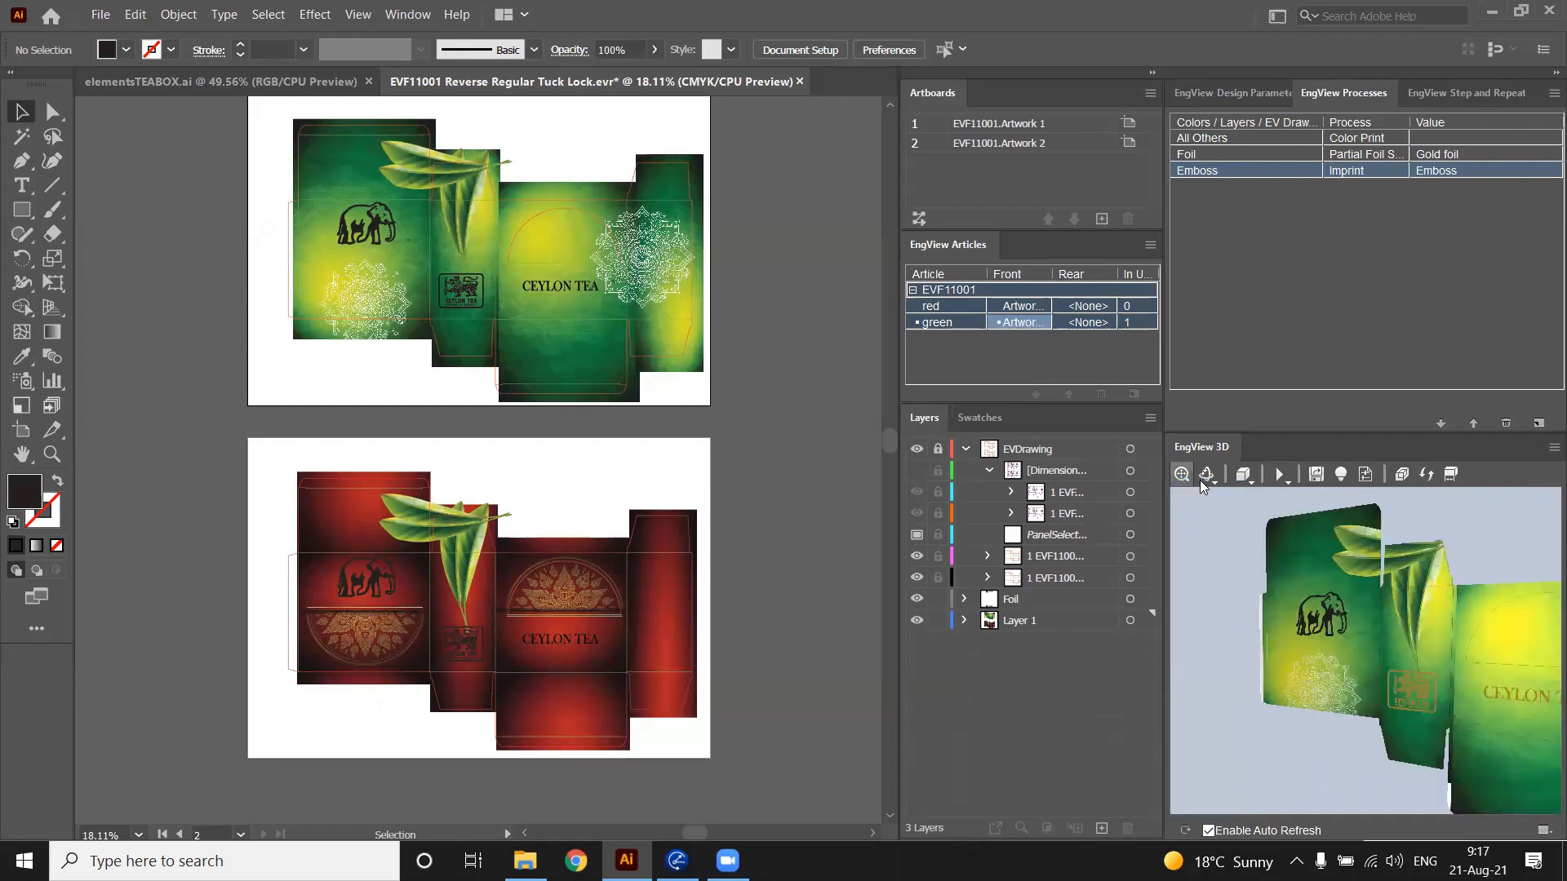
left_click(1280, 475)
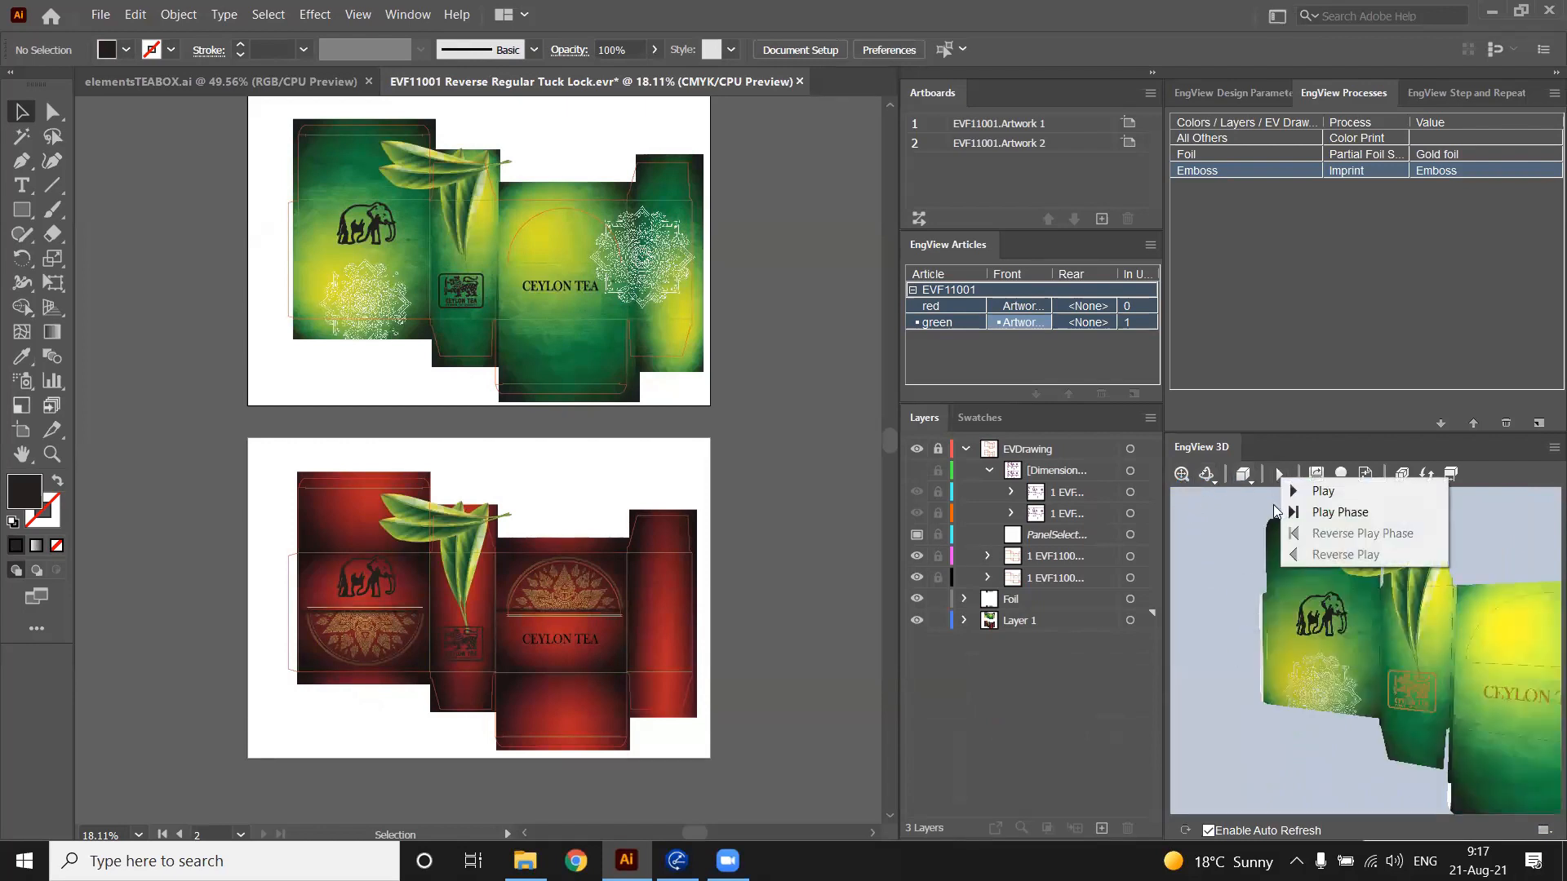
left_click(1327, 512)
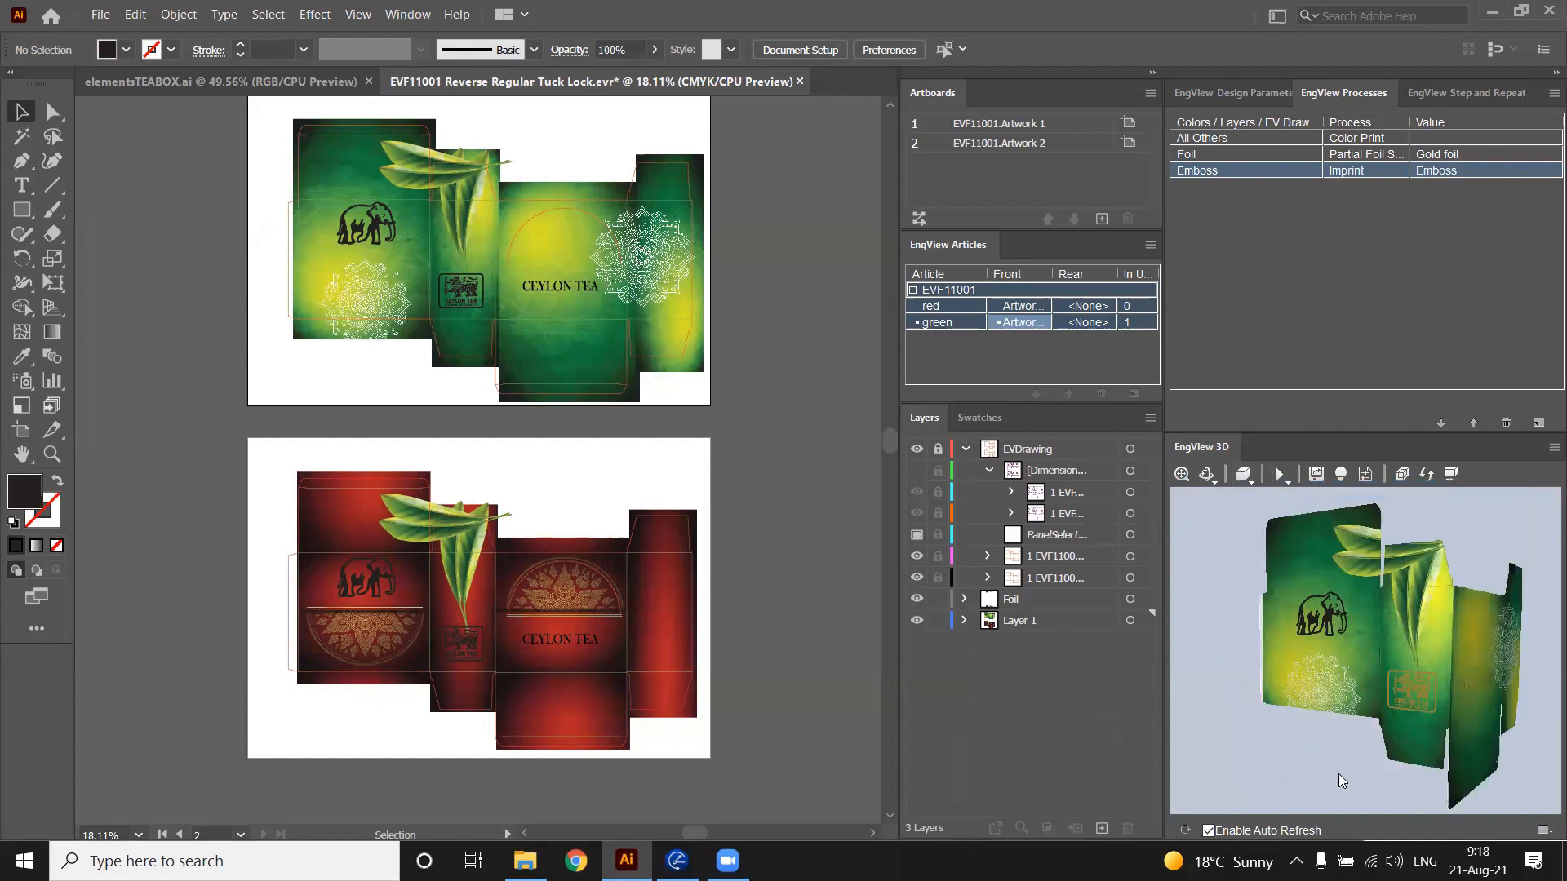
left_click(1182, 475)
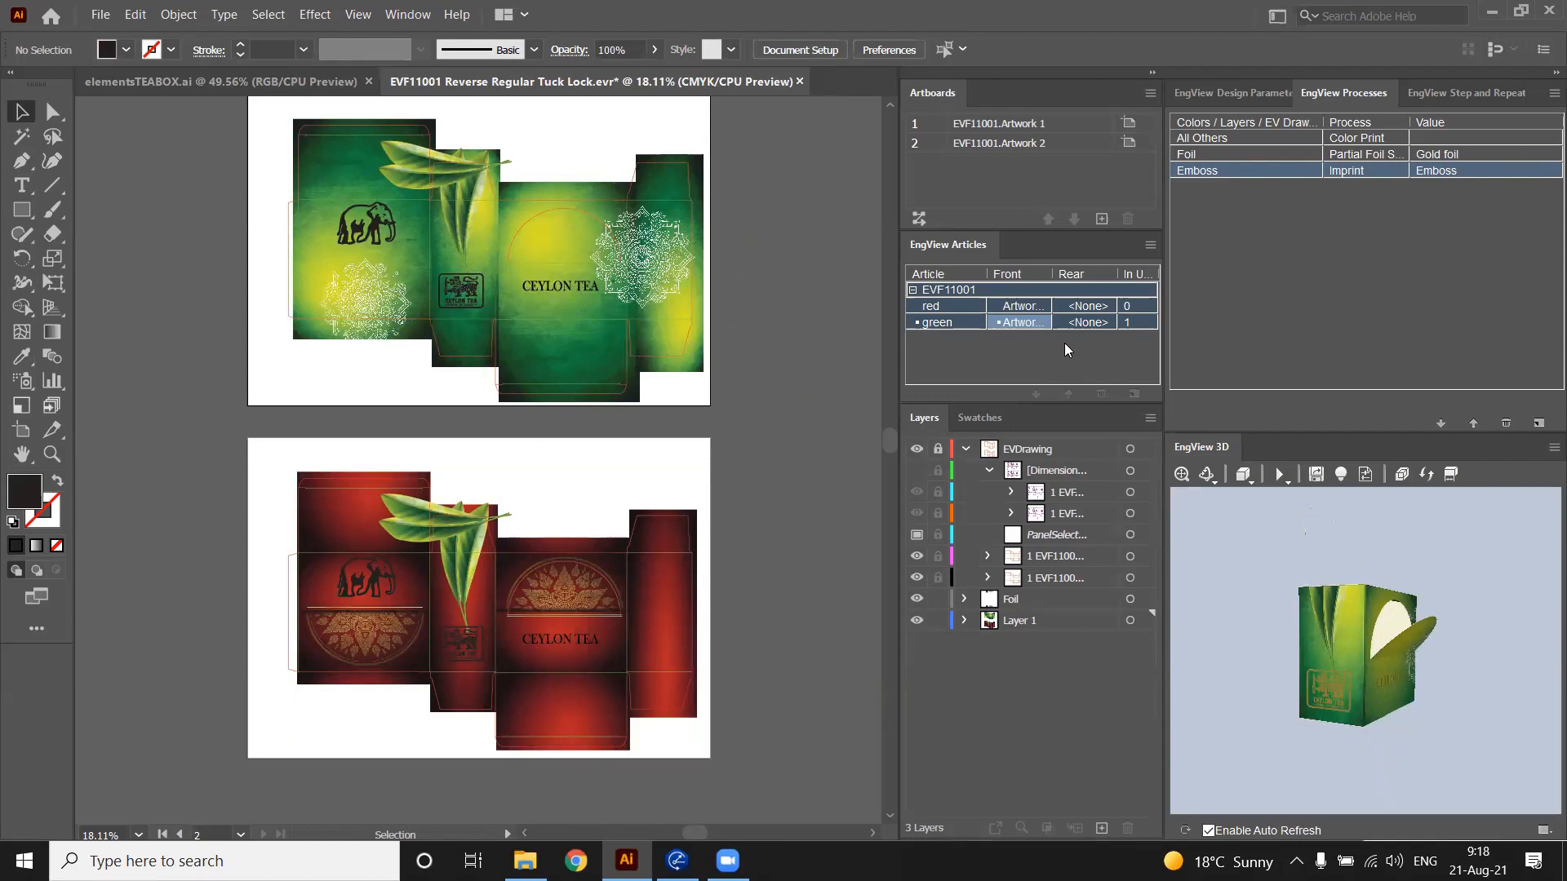
Create a new rear artwork named REAR for the green article
left_click(1109, 322)
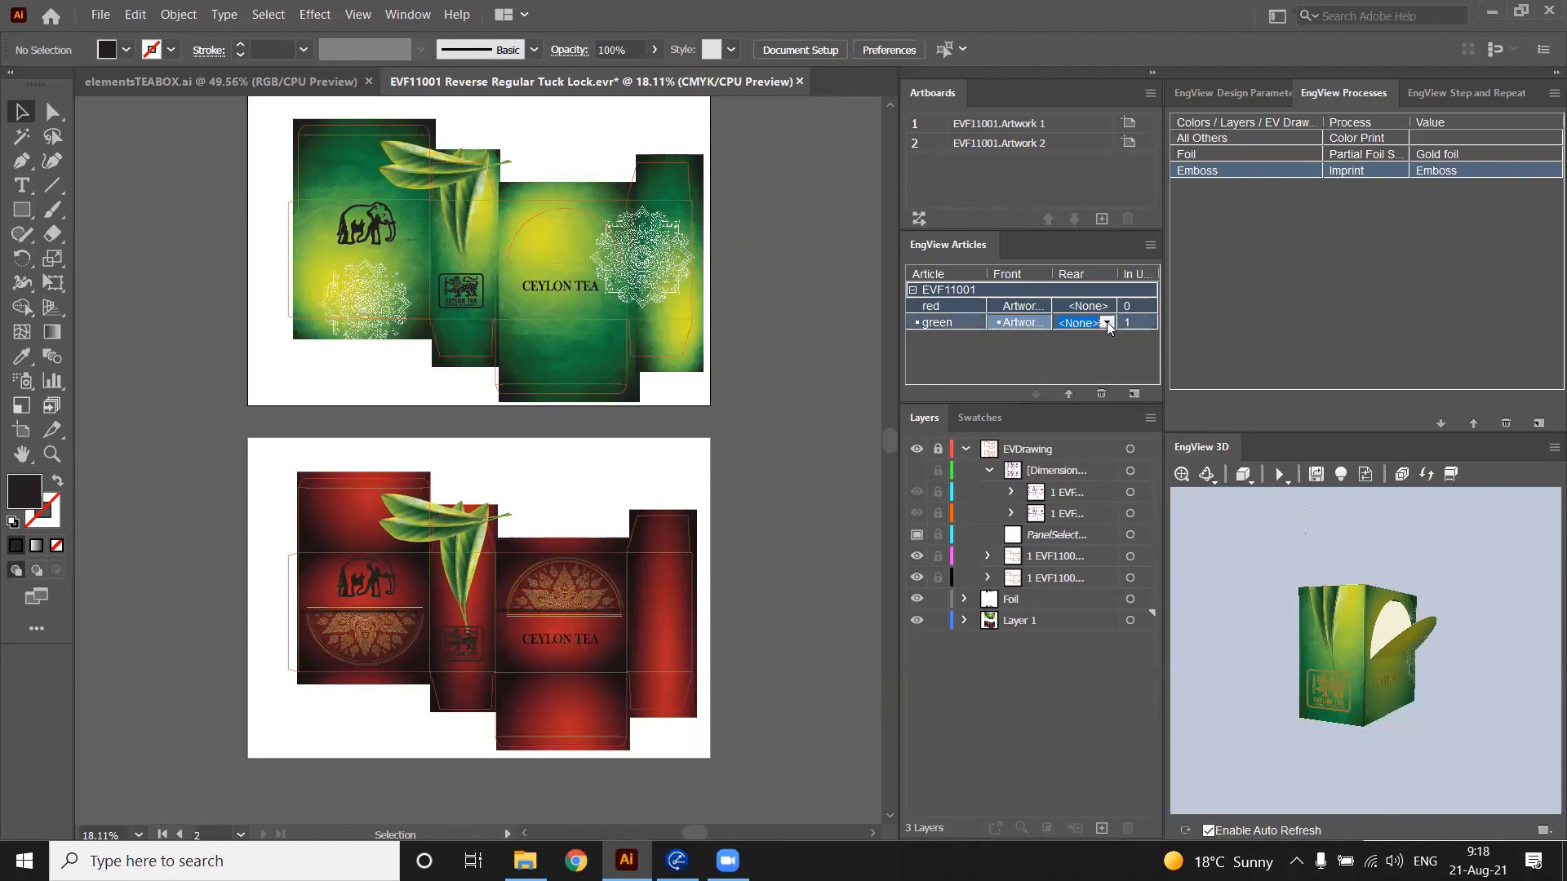
left_click(1107, 322)
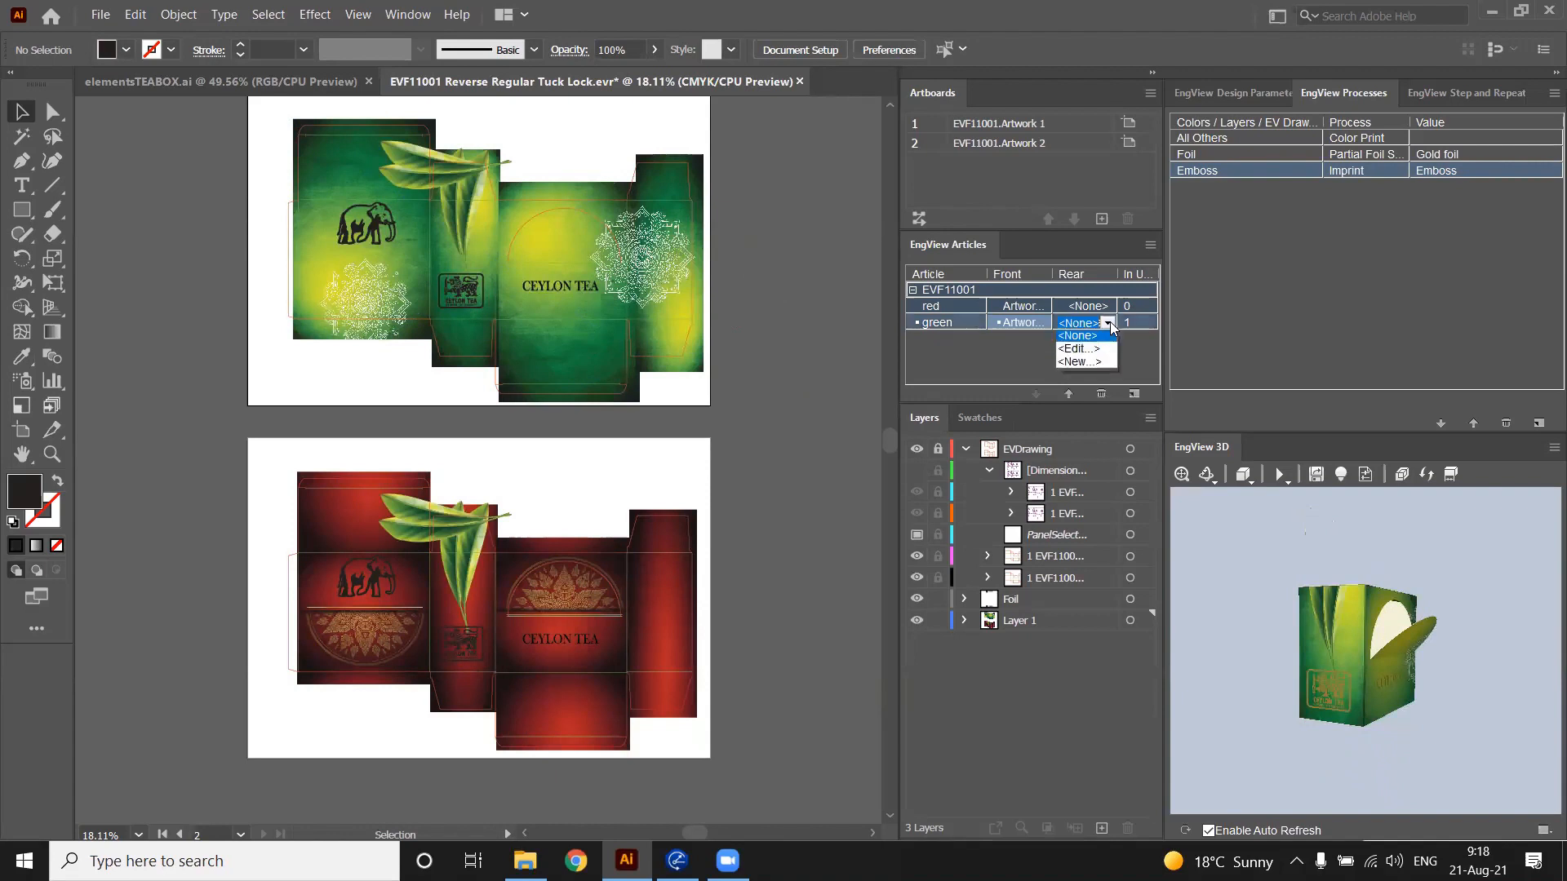
left_click(1100, 363)
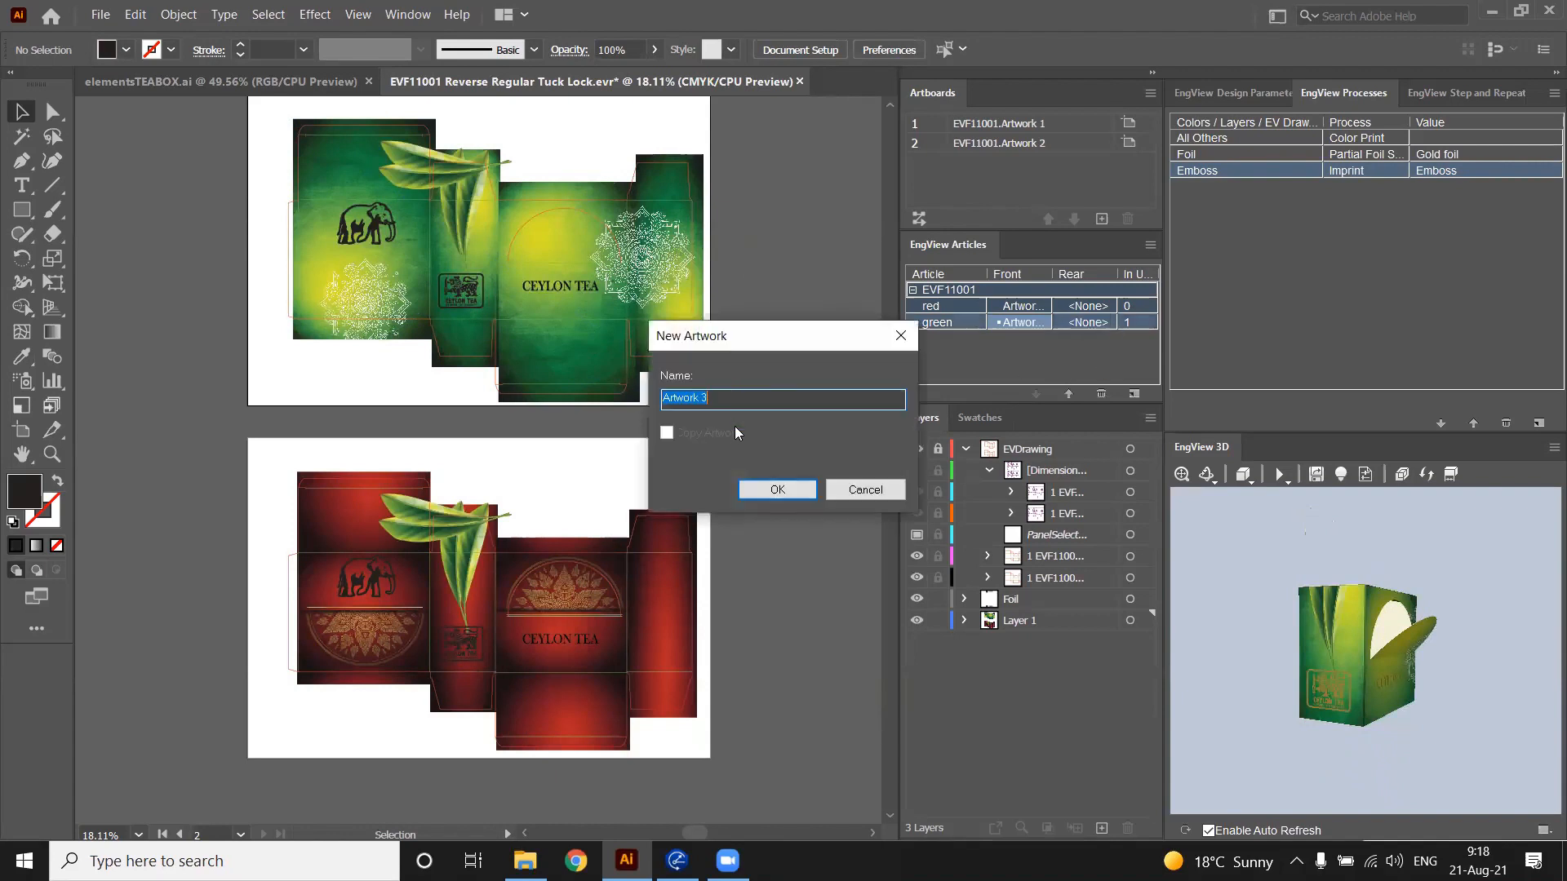
type("REAR")
left_click(760, 490)
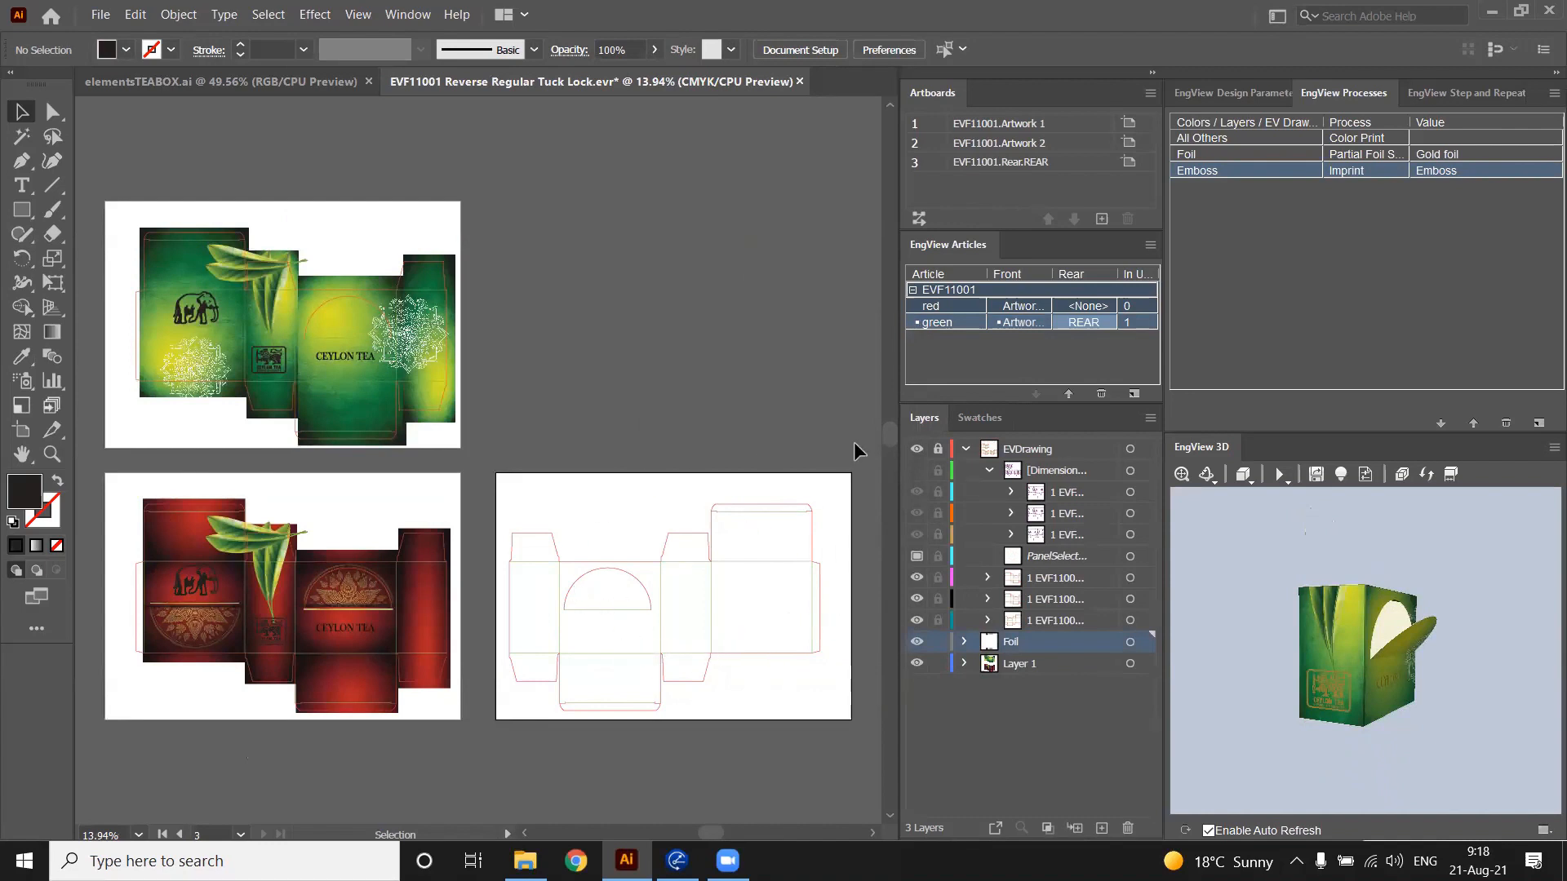
Add a process entry for the 1 EVF11001.Rear.REAR layer and set its process to Backing
left_click(1538, 423)
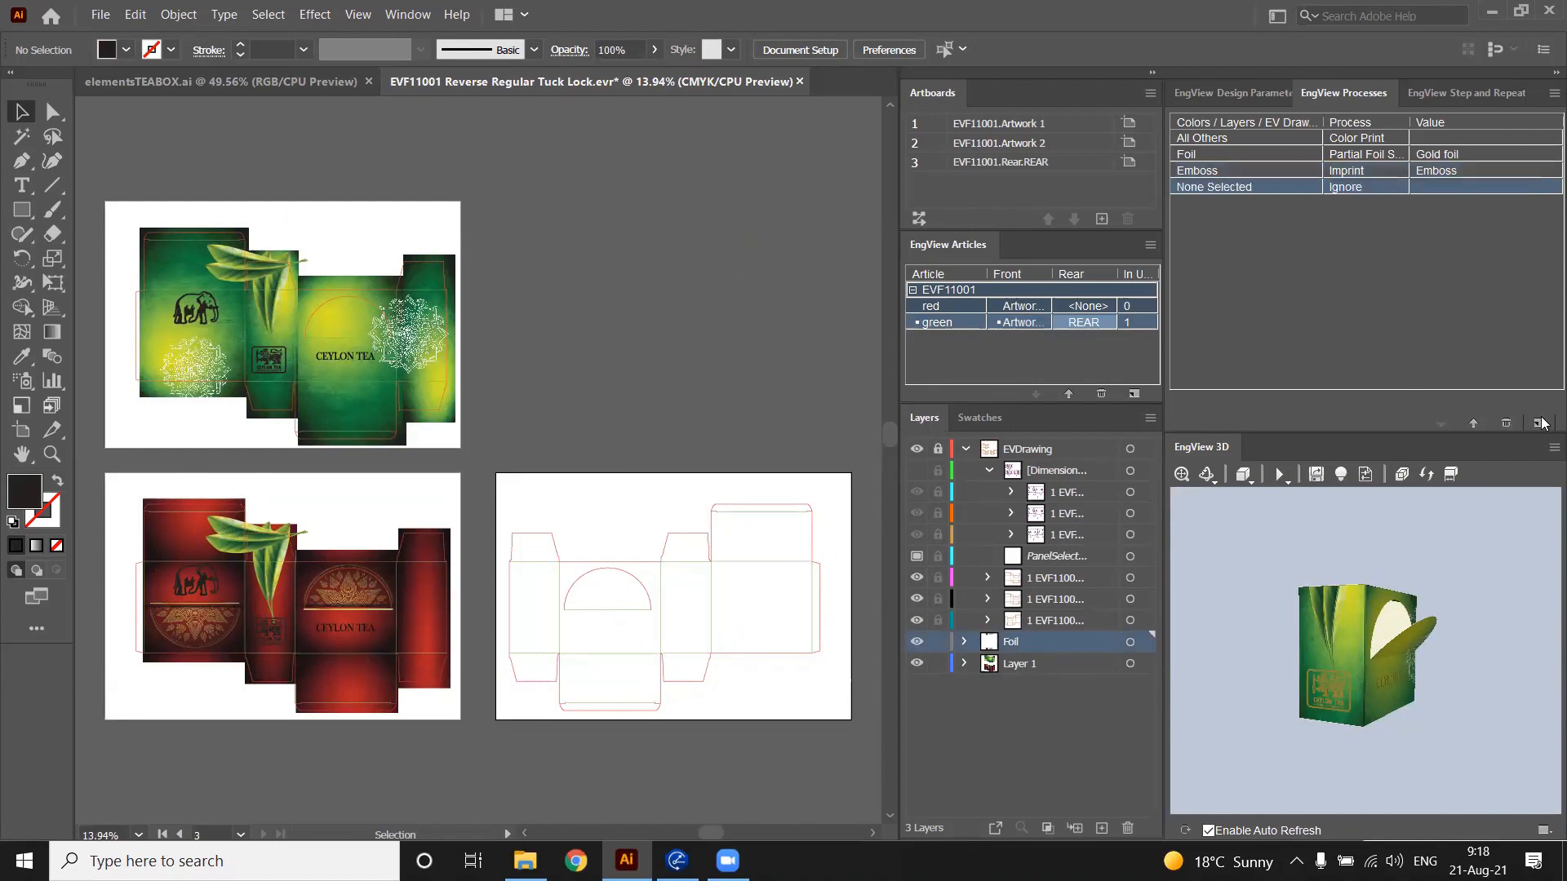
left_click(1294, 187)
left_click(1311, 186)
left_click(1279, 332)
left_click(1401, 186)
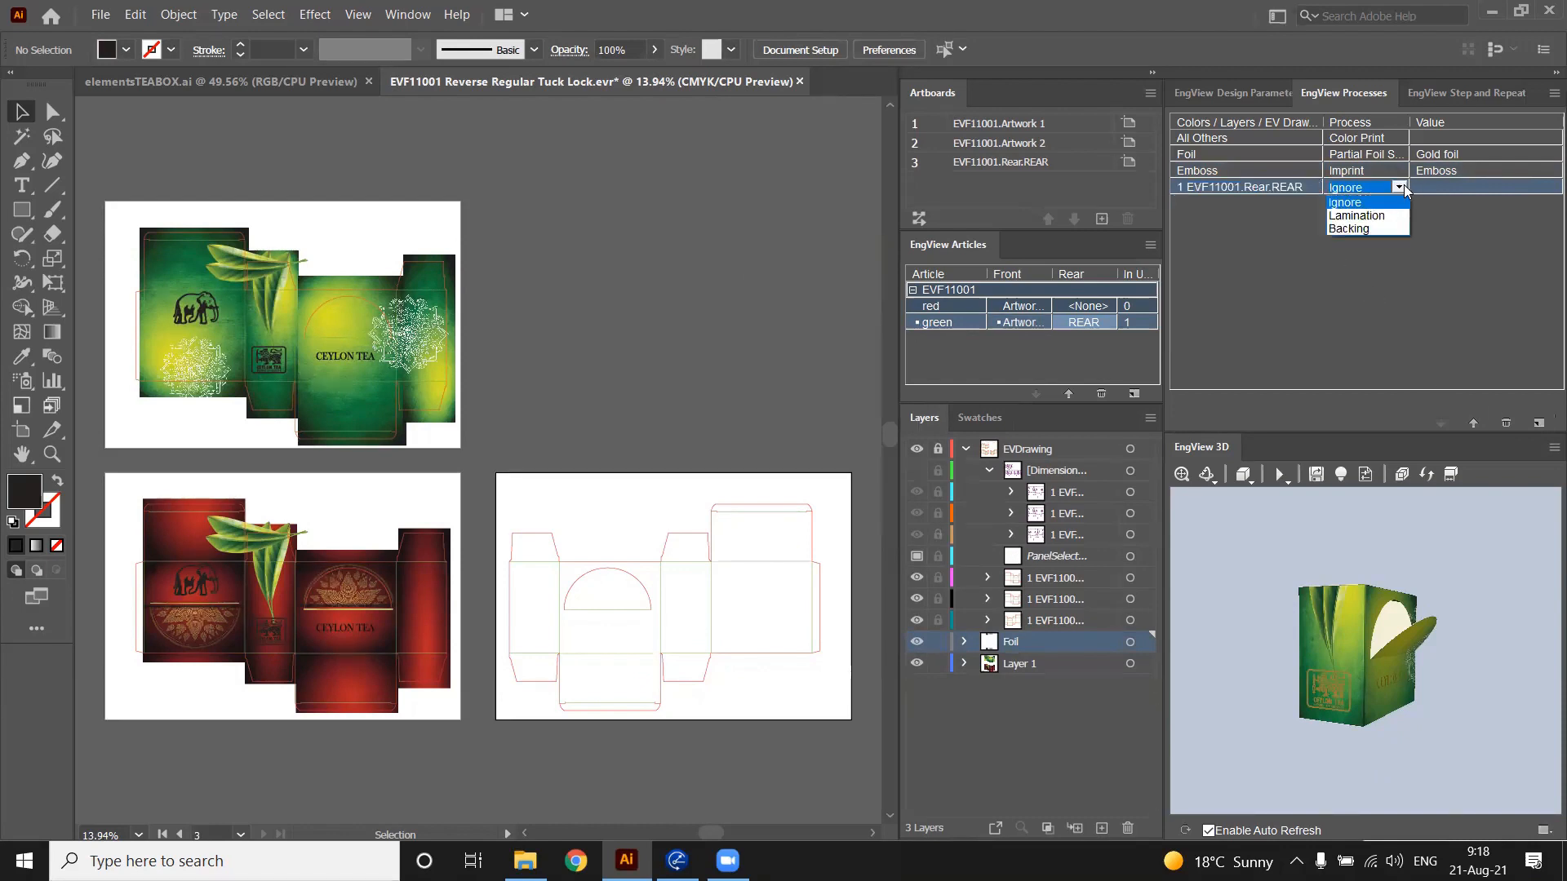
left_click(1393, 232)
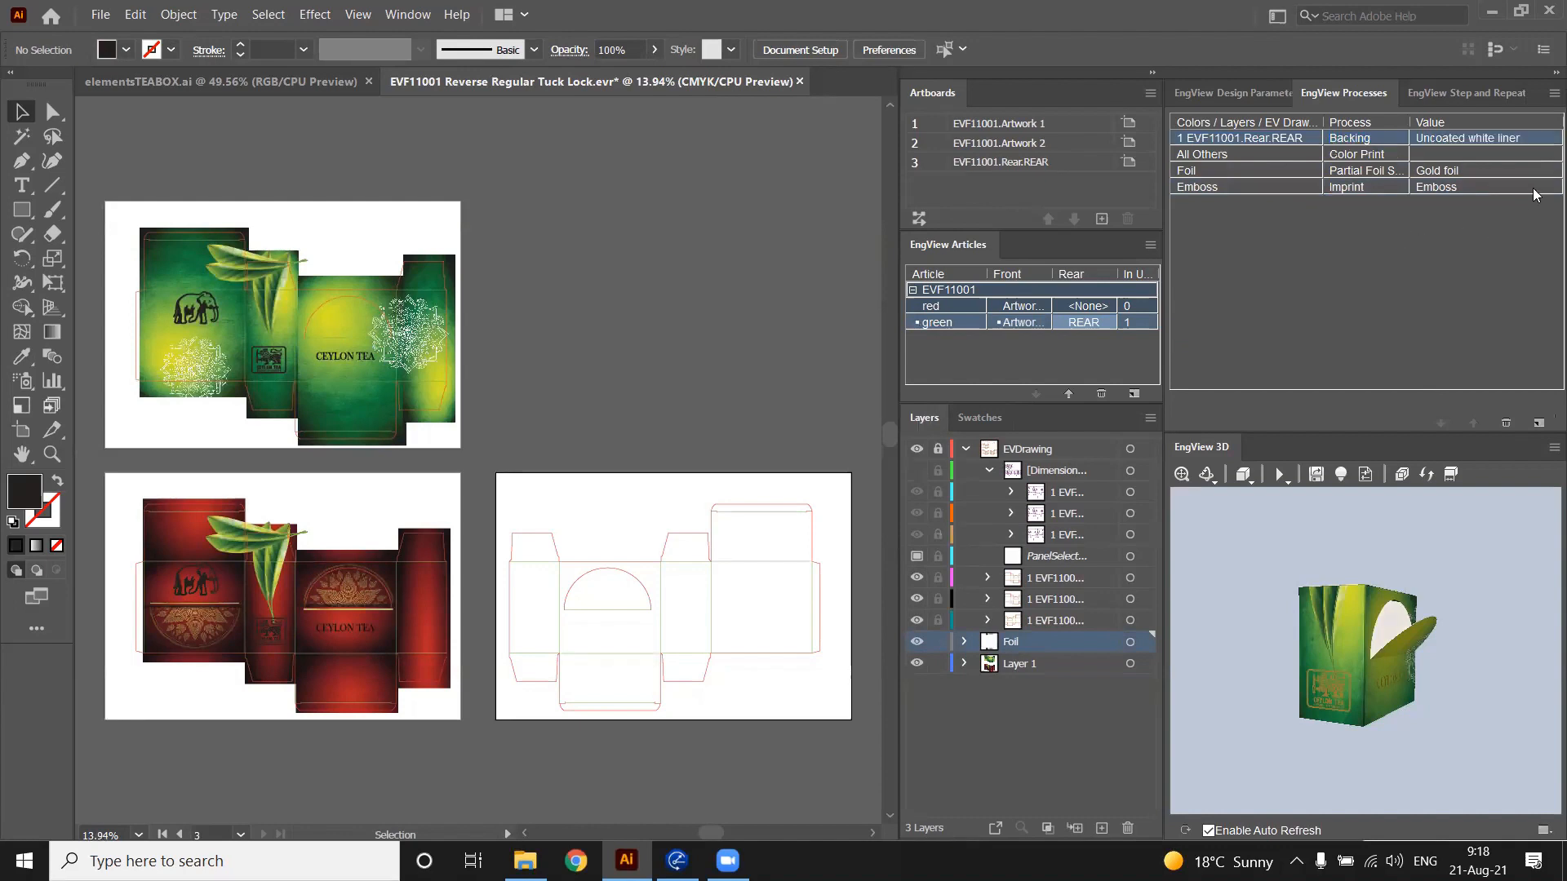
Try Gold cold foil as the backing material of the REAR layer
left_click(1545, 142)
left_click(1550, 139)
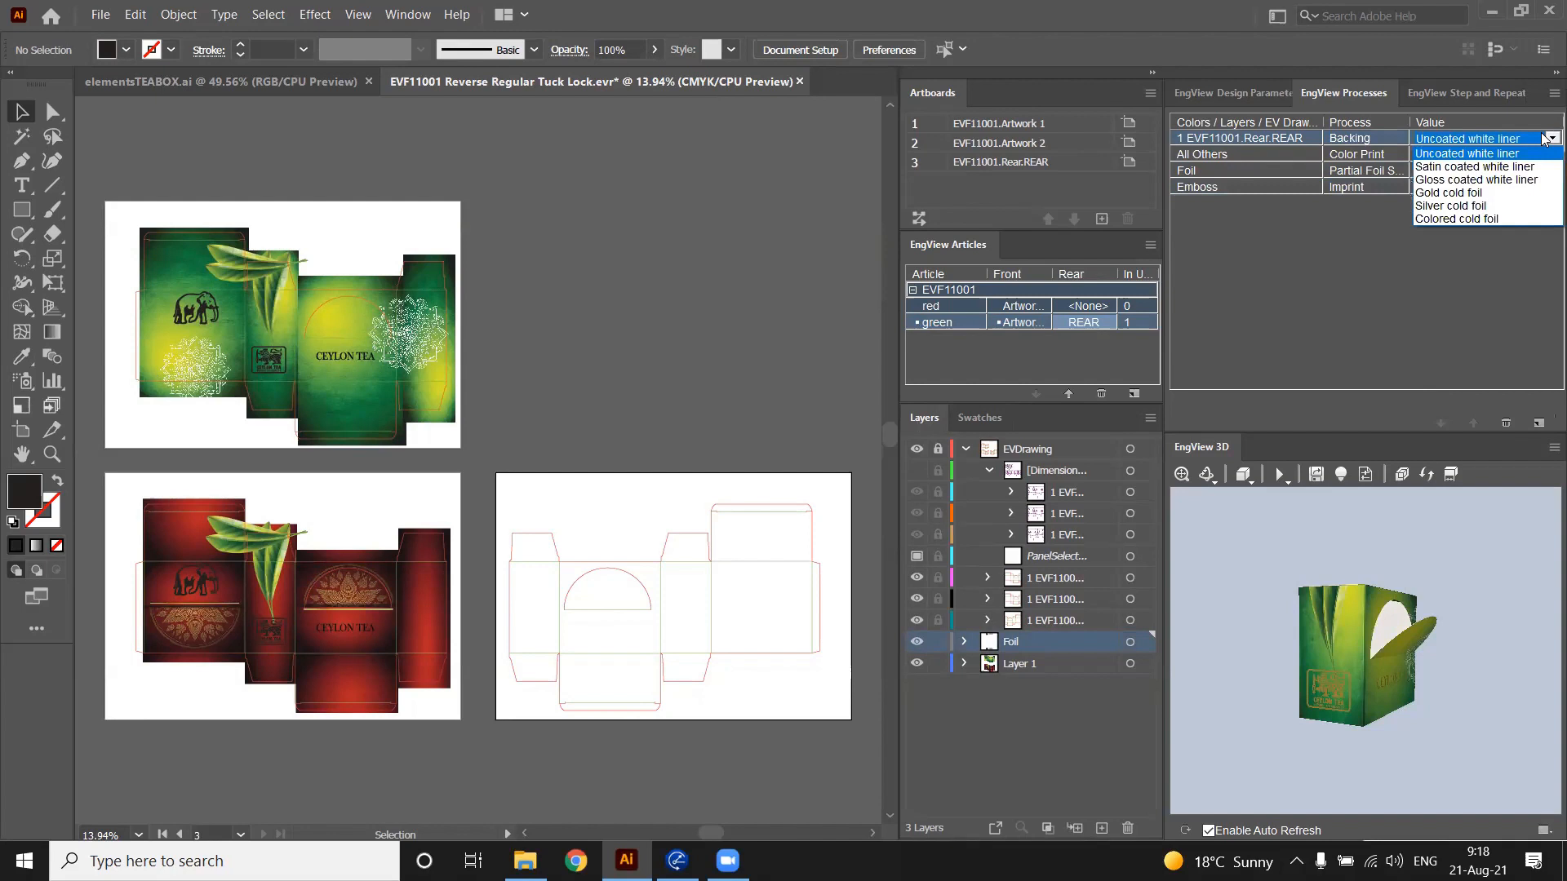
left_click(1535, 194)
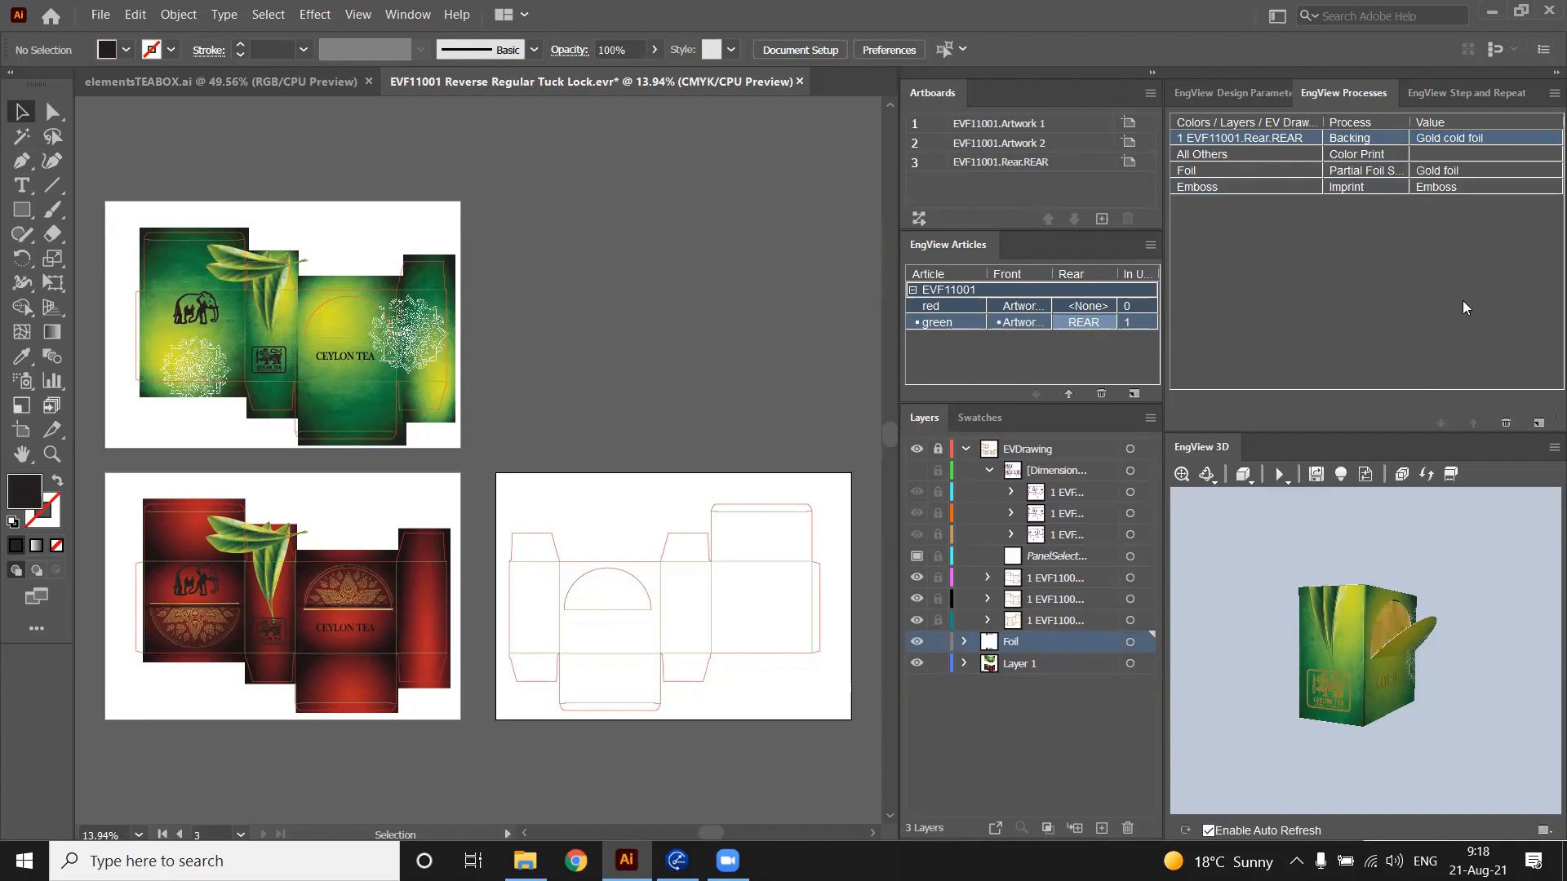
Set the REAR layer's backing material to Silver cold foil
left_click(1543, 143)
left_click(1549, 139)
left_click(1526, 204)
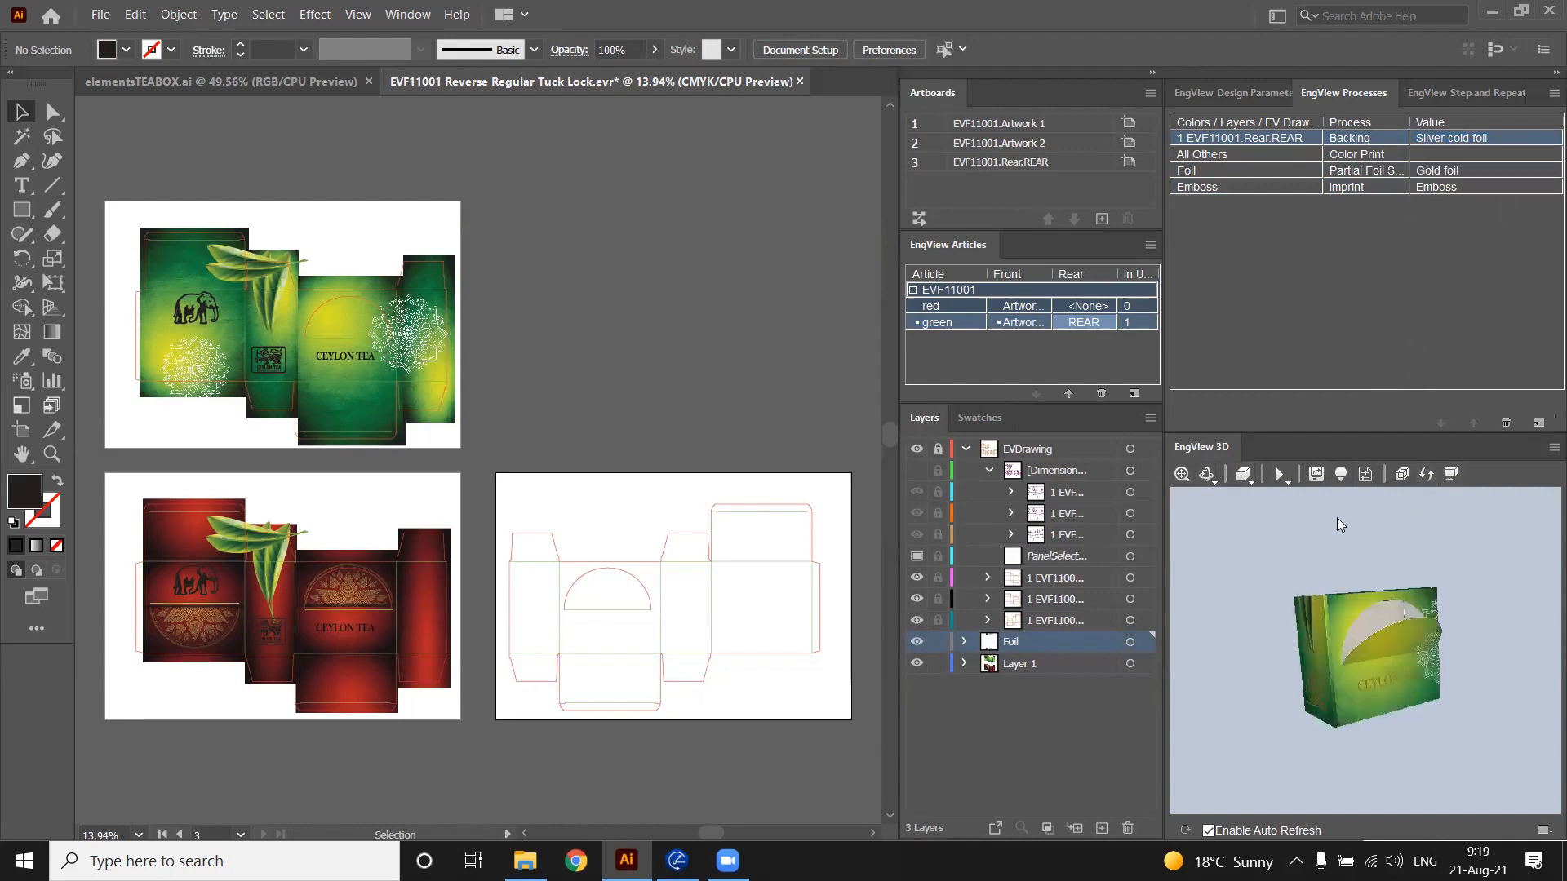
Fit and turn the green 3D box to inspect the silver lining through its front window
left_click(1182, 475)
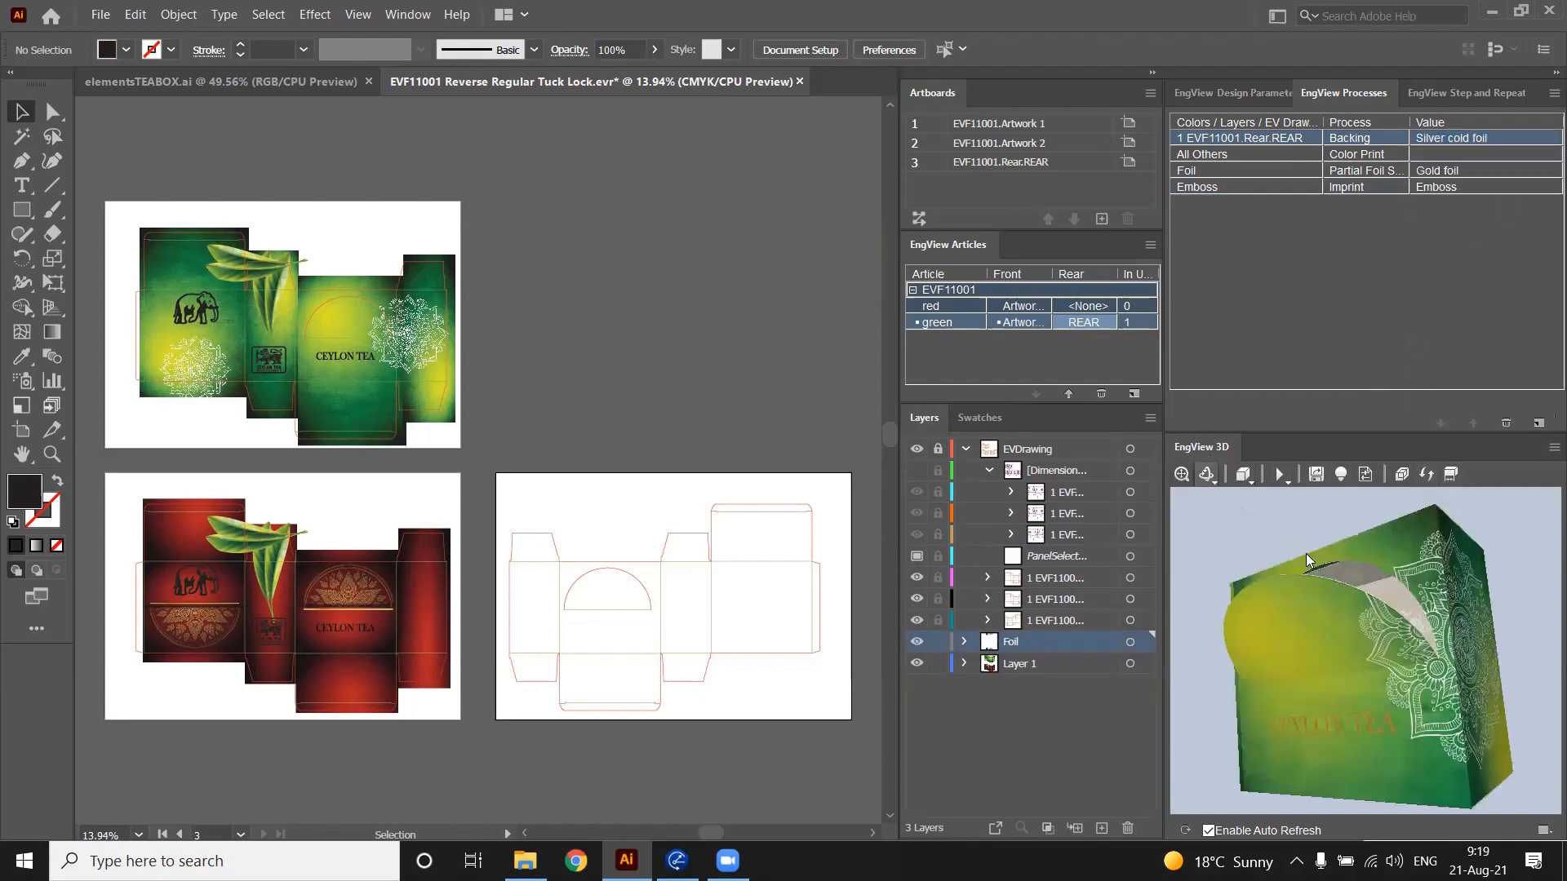
left_click_drag(1205, 514, 1298, 654)
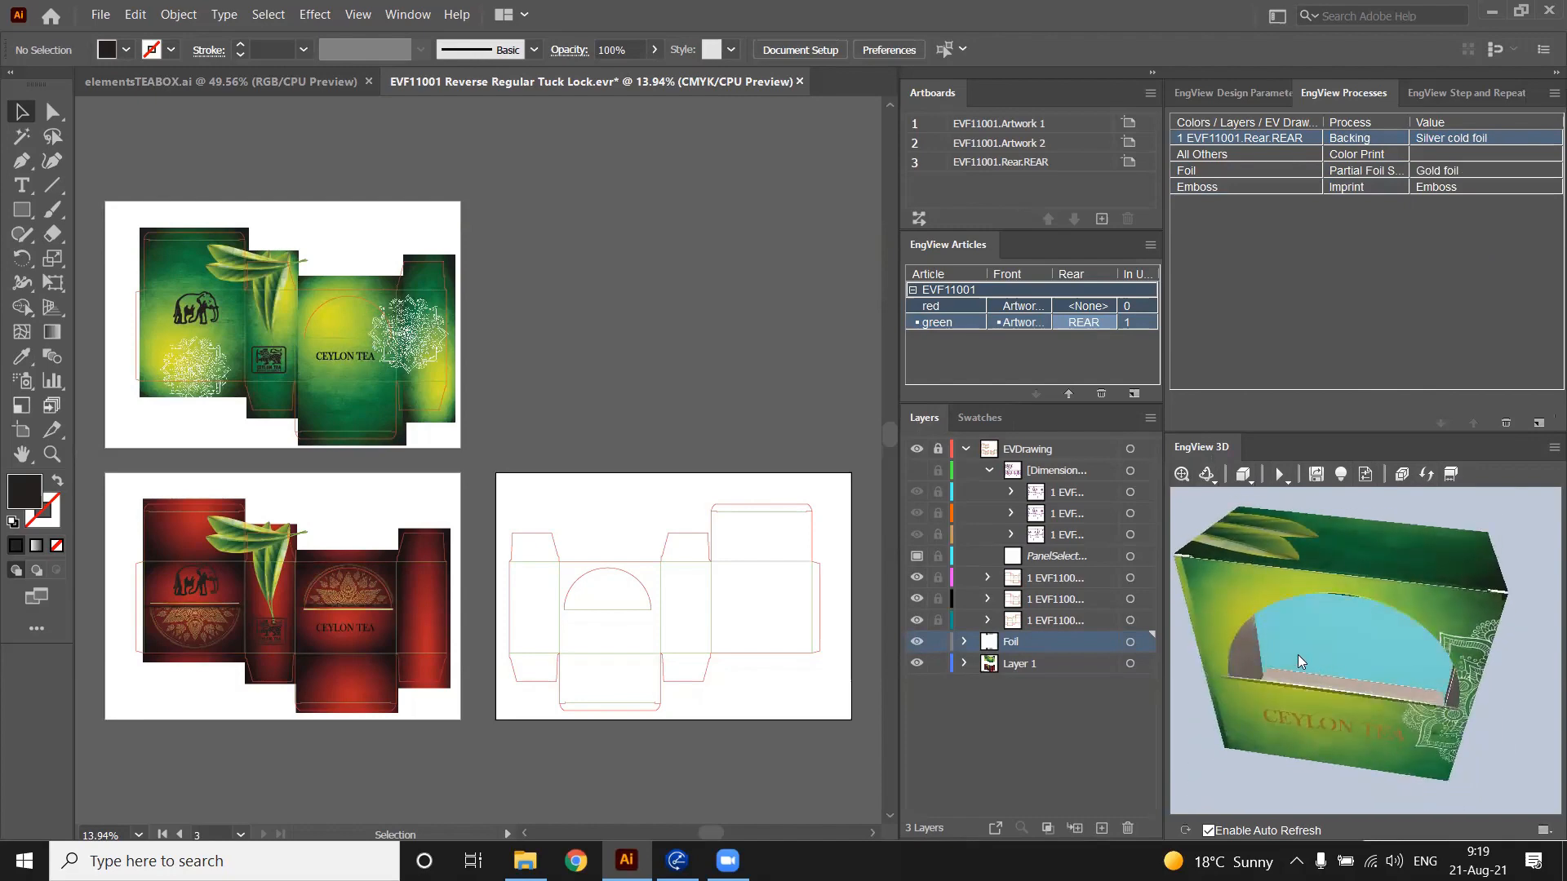
left_click_drag(1543, 746, 1342, 514)
Unfold the green 3D box flat, inspect the foil-covered inner side and fold the box up again
left_click(1286, 471)
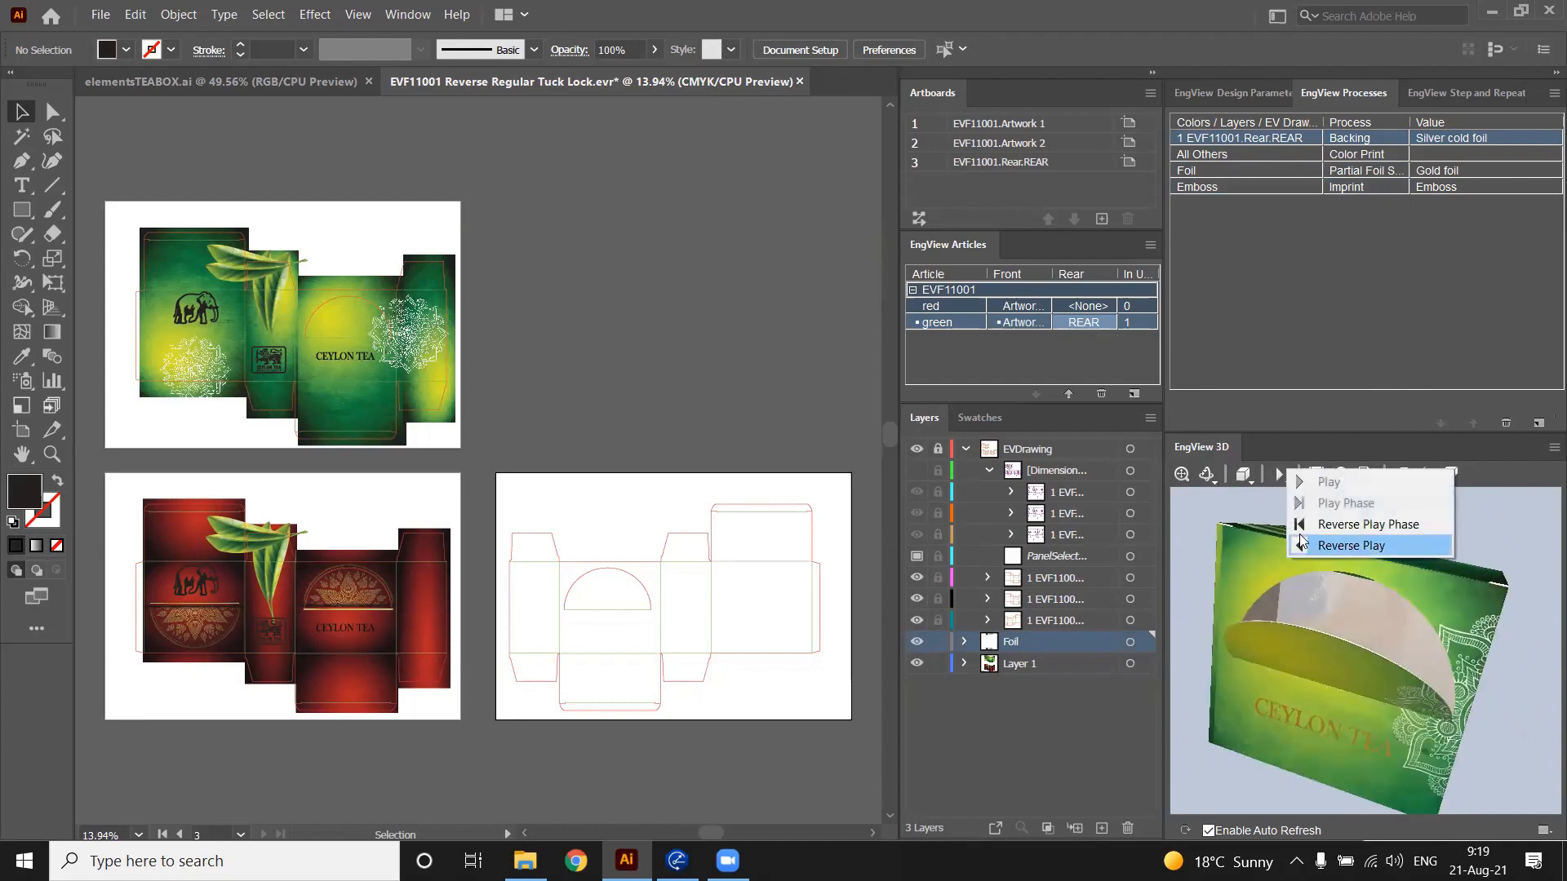
left_click(1340, 547)
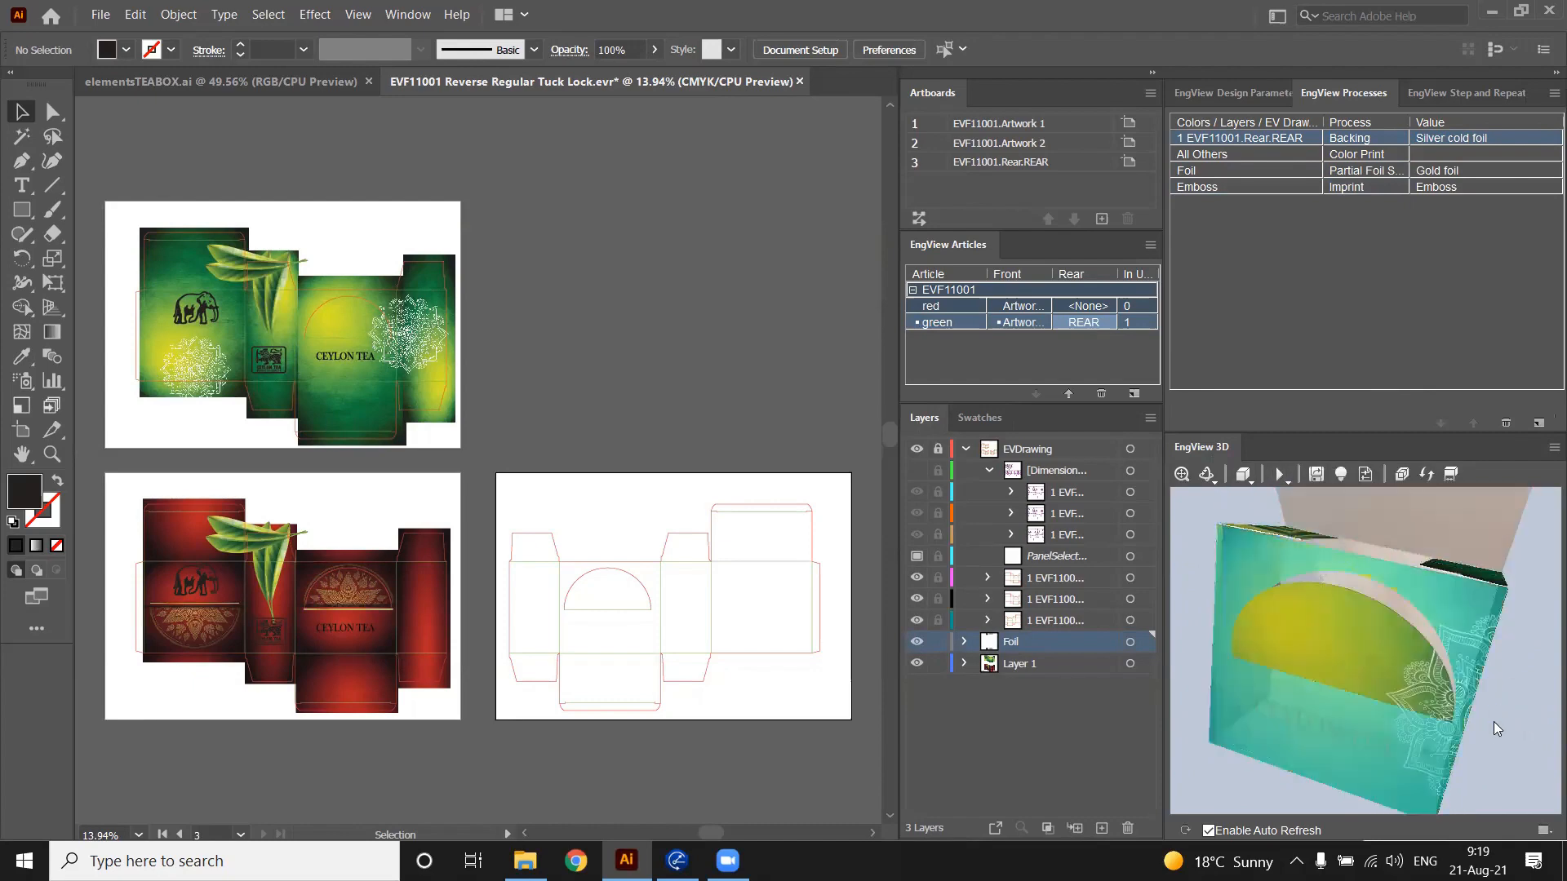
left_click_drag(1487, 726, 1310, 574)
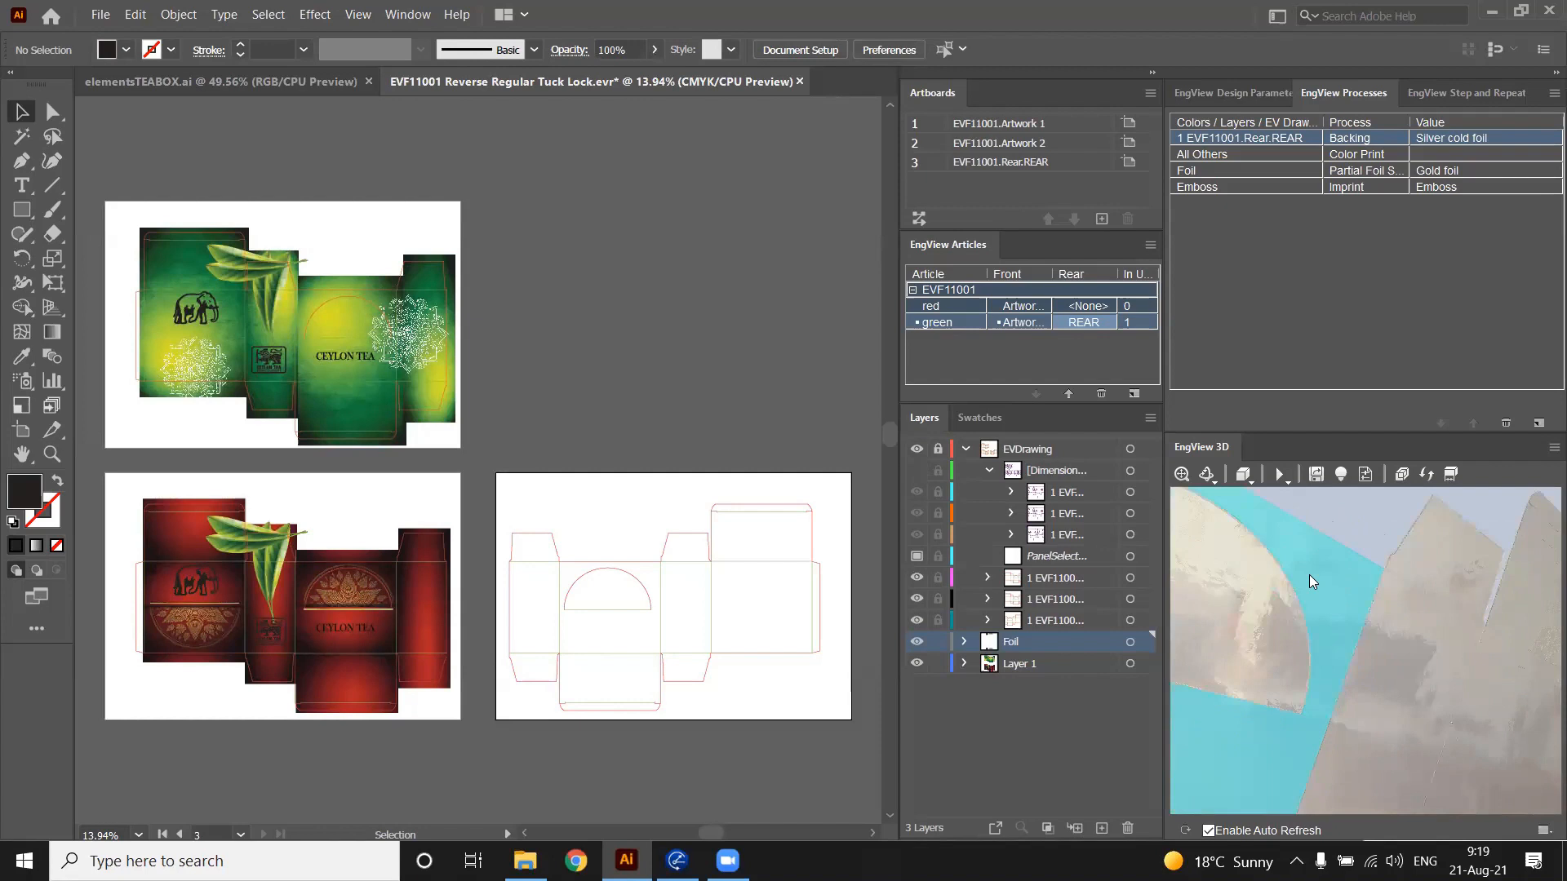
left_click(1182, 477)
left_click(1281, 476)
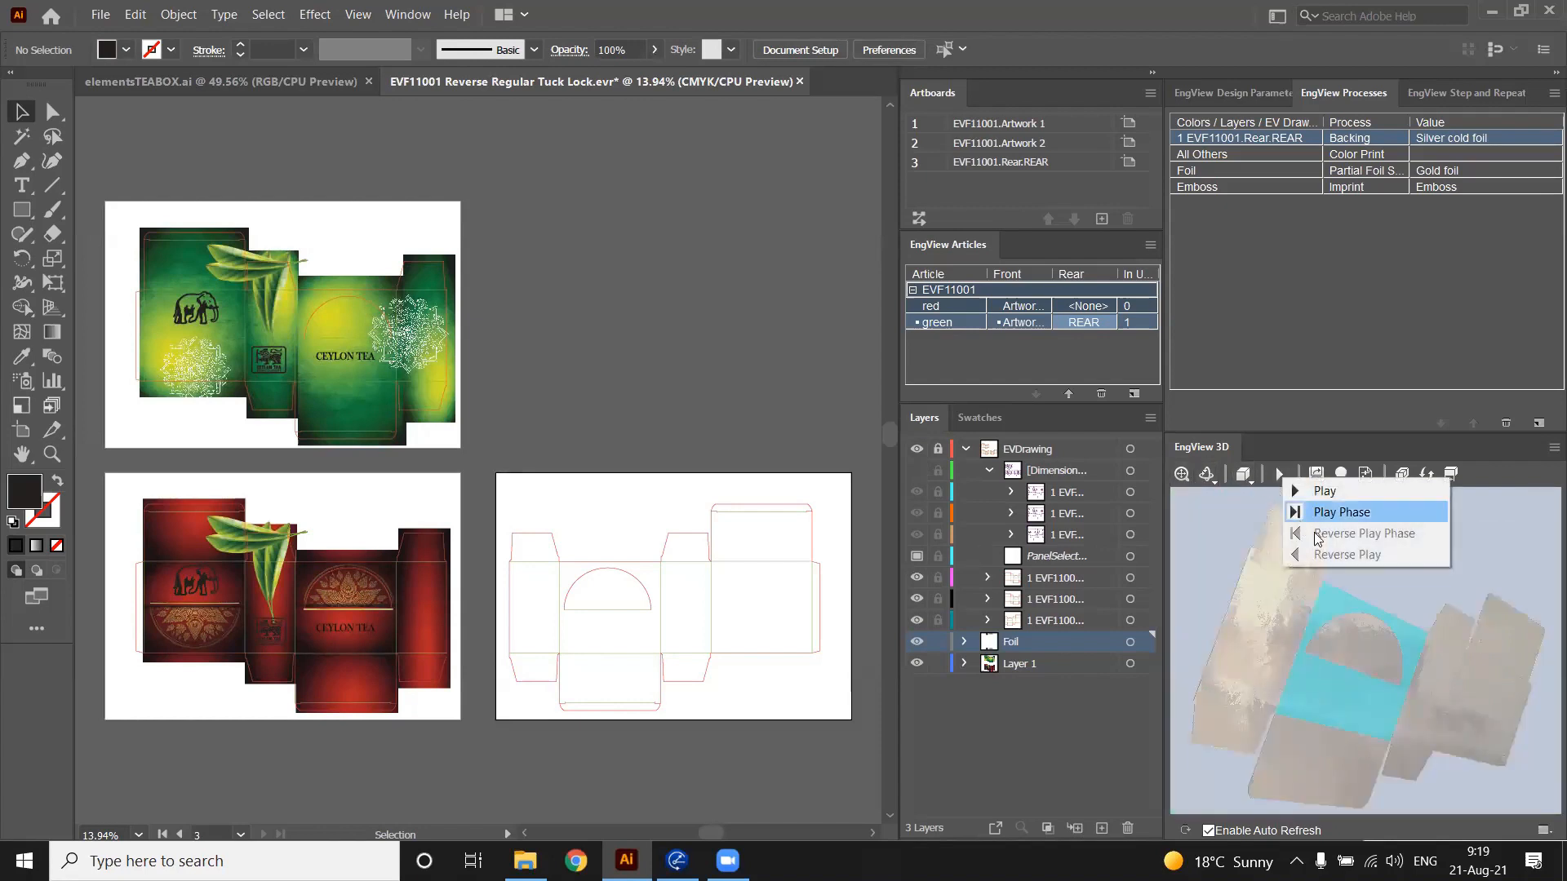
left_click(1343, 493)
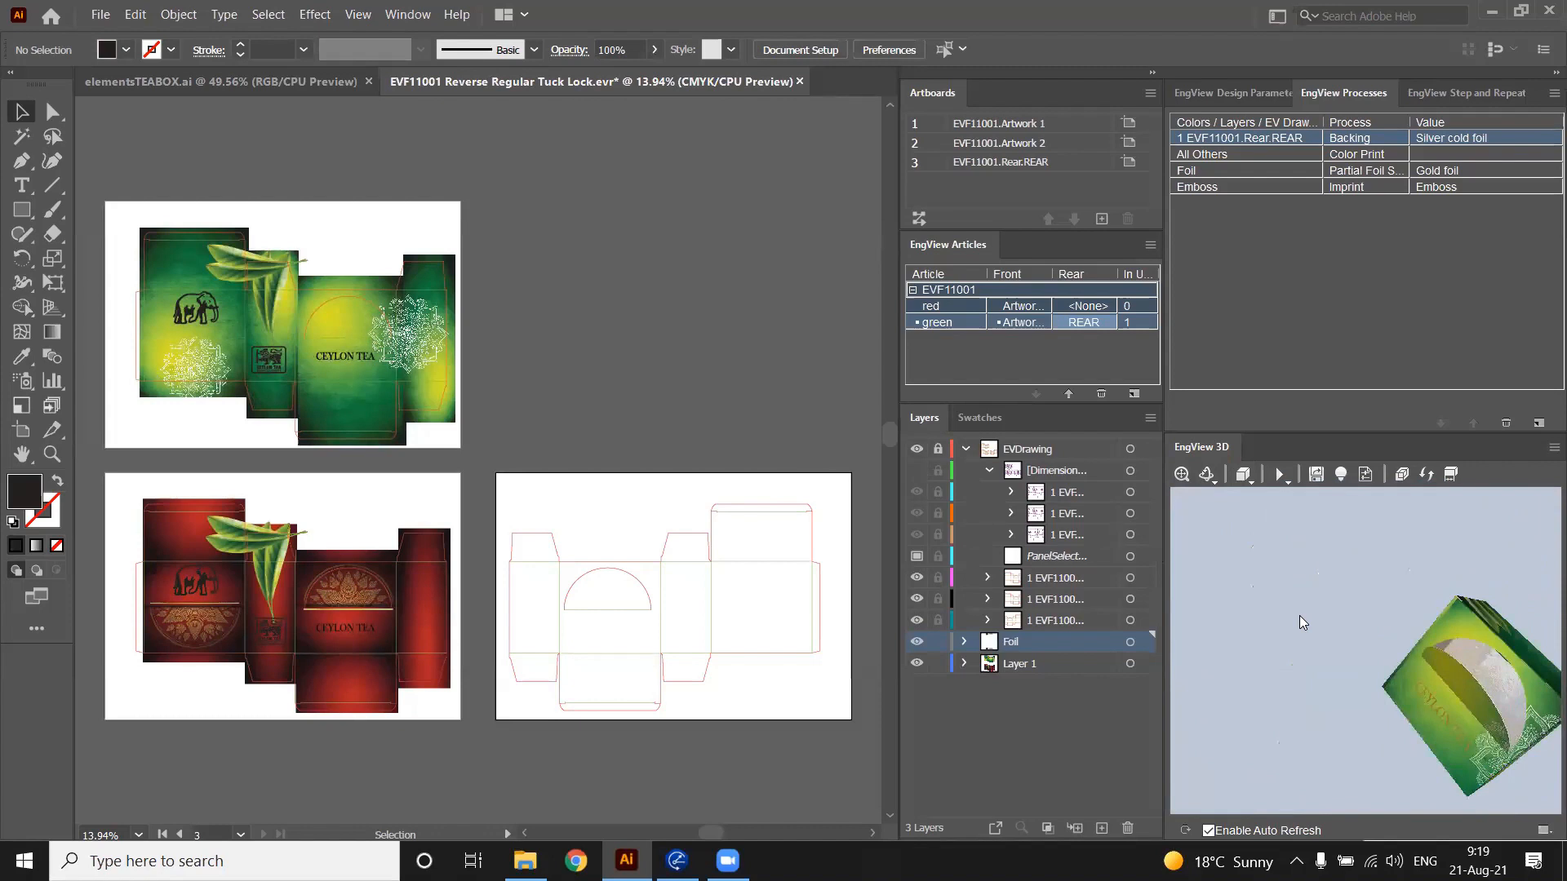
Turn the green 3D box to inspect its pattern side and window, and expand the Foil layer
left_click(1181, 475)
left_click_drag(1407, 746, 1339, 788)
left_click_drag(1511, 544, 1339, 539)
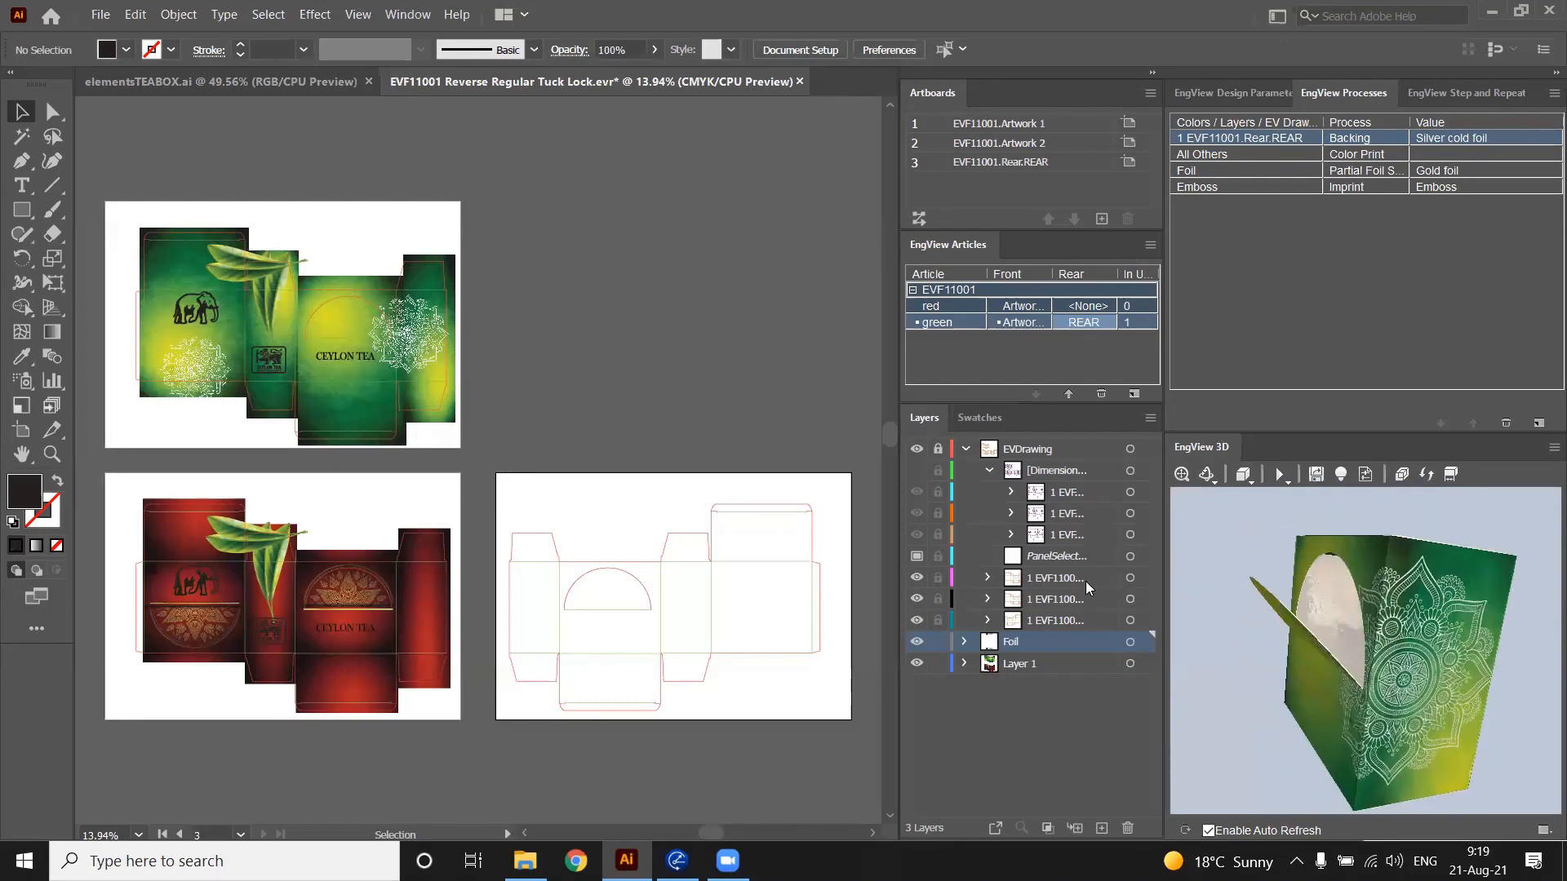
left_click(964, 641)
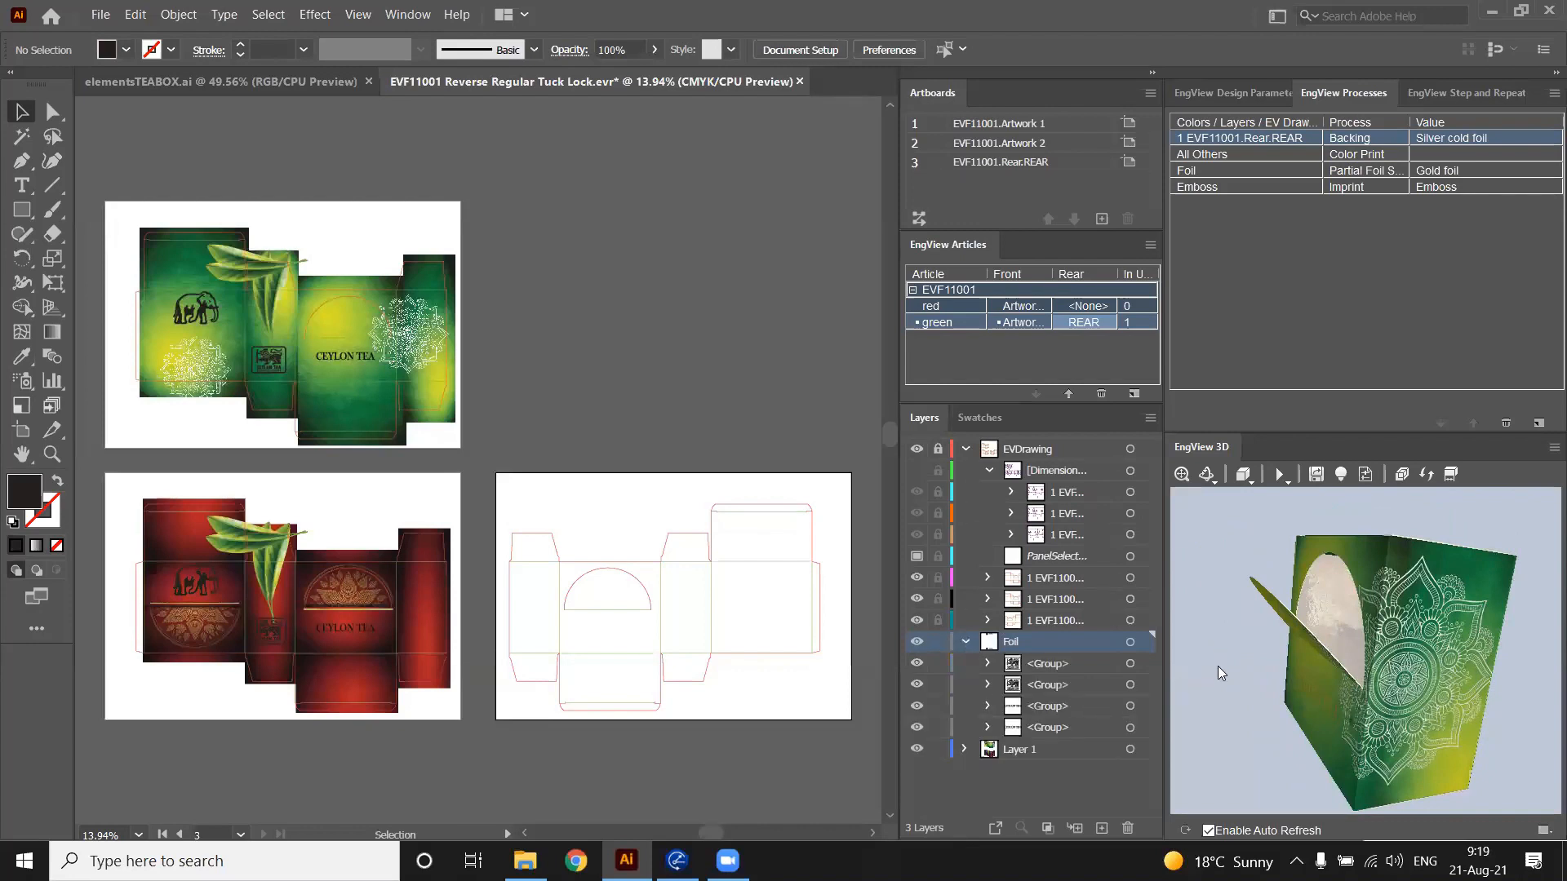
left_click_drag(1218, 666, 1247, 690)
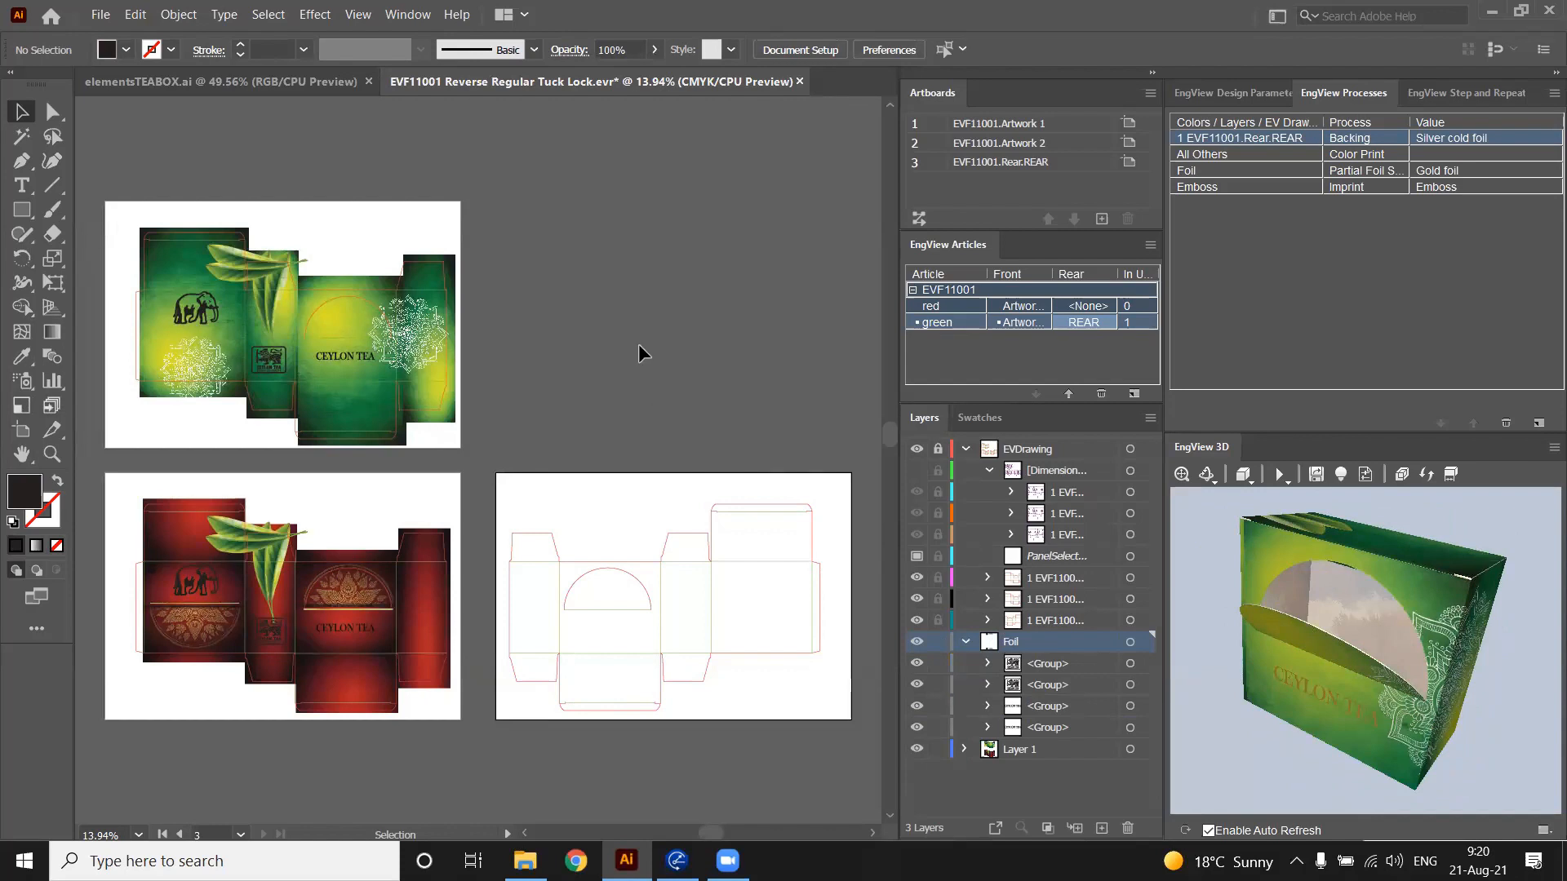
Switch to EngView Package & Display Designer and turn the open green 3D box to inspect it
left_click(1550, 93)
left_click(1490, 98)
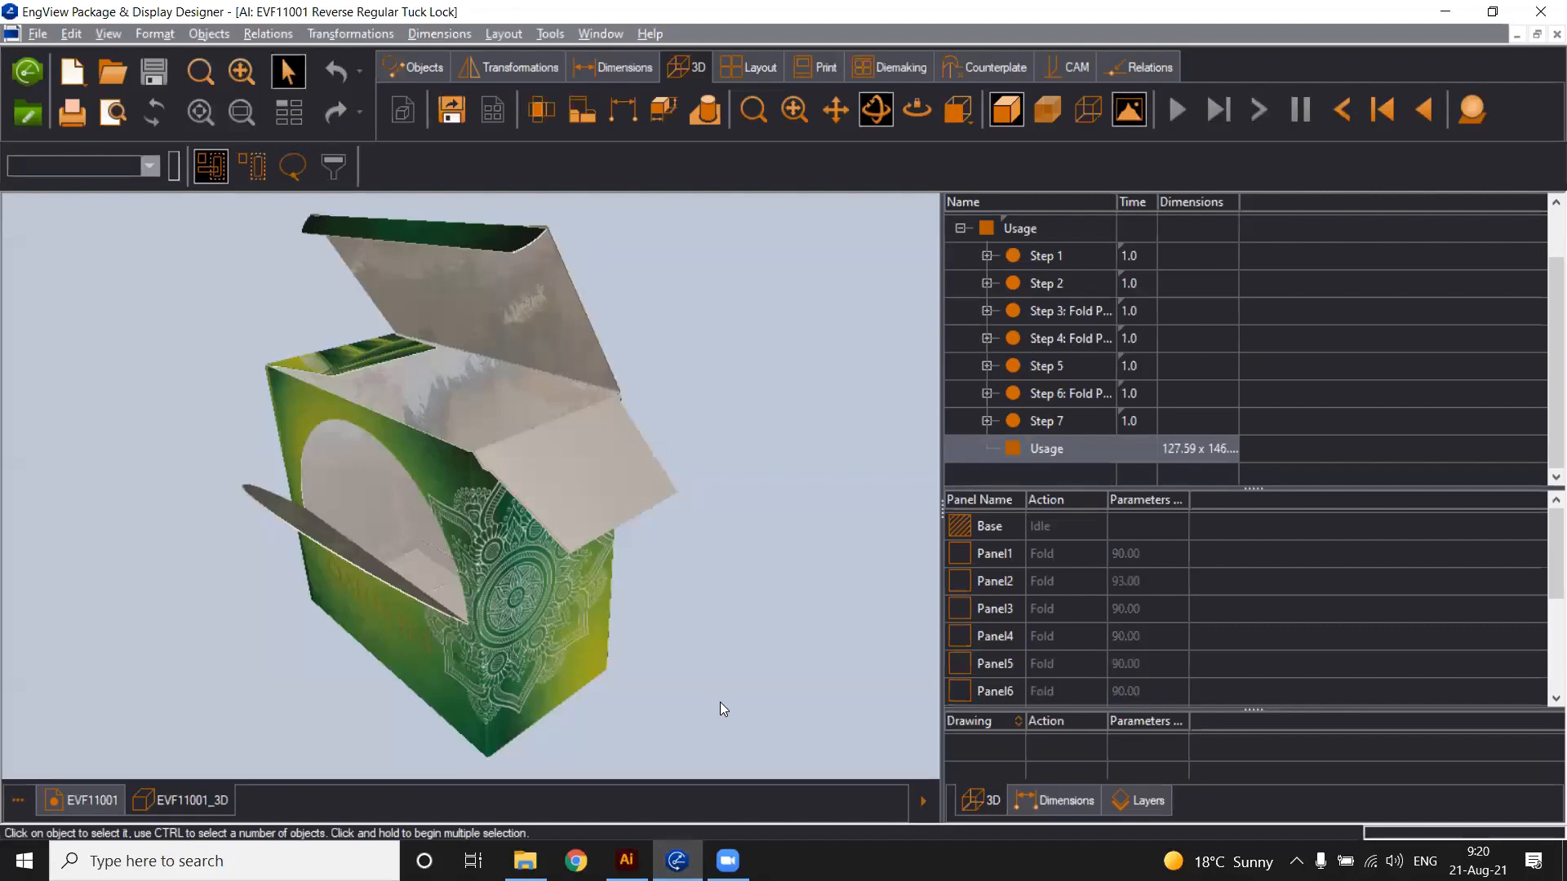
left_click_drag(721, 704, 776, 678)
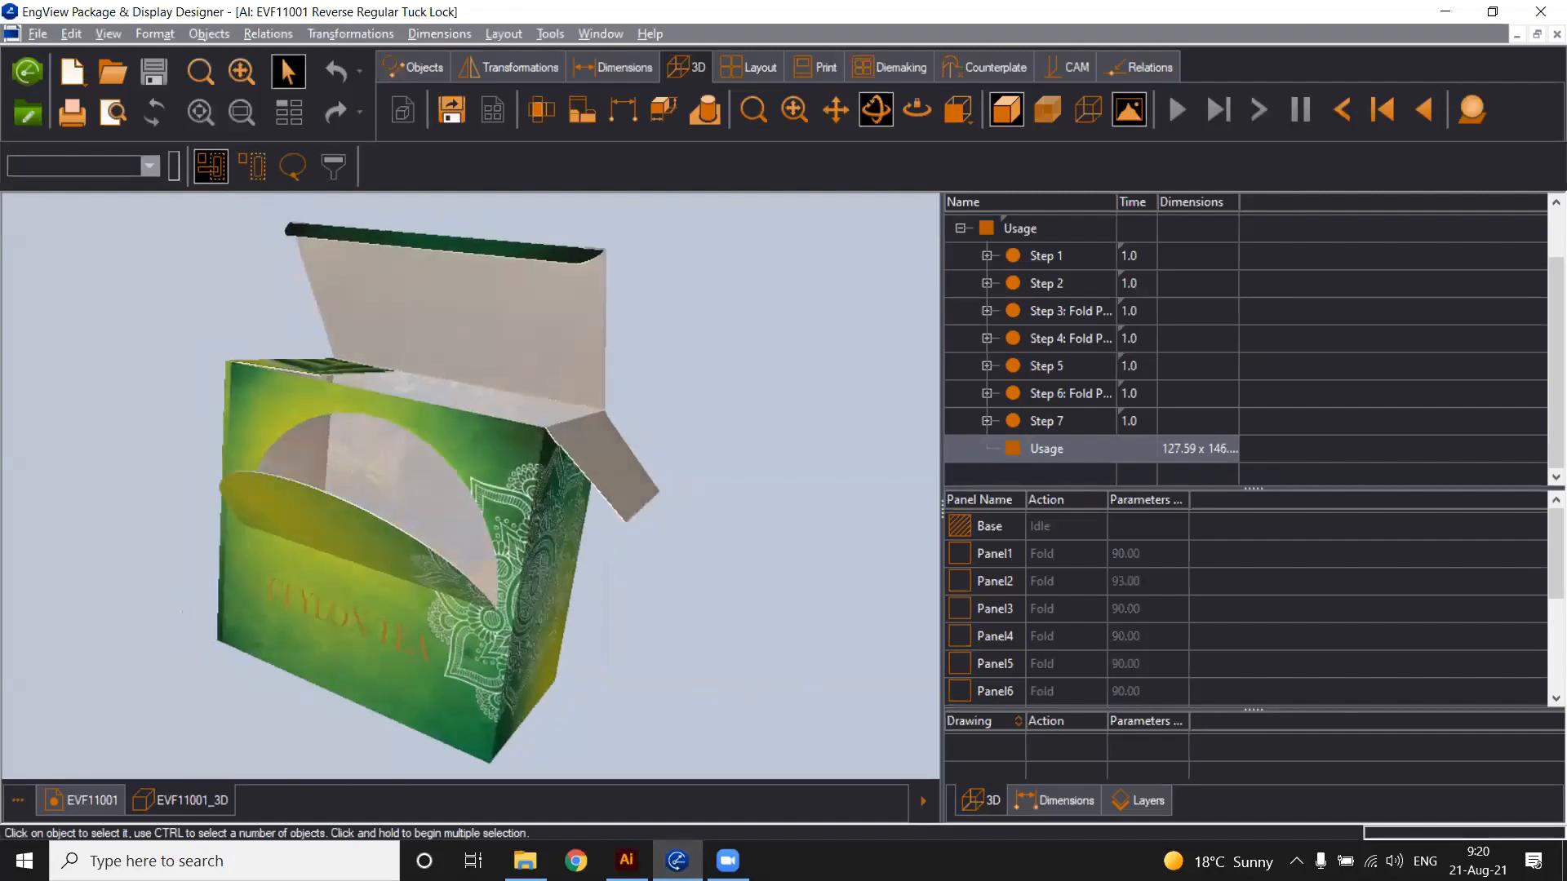
Show the flat EVF11001 drawing with its layers and objects, and switch the displayed article to green
left_click(86, 800)
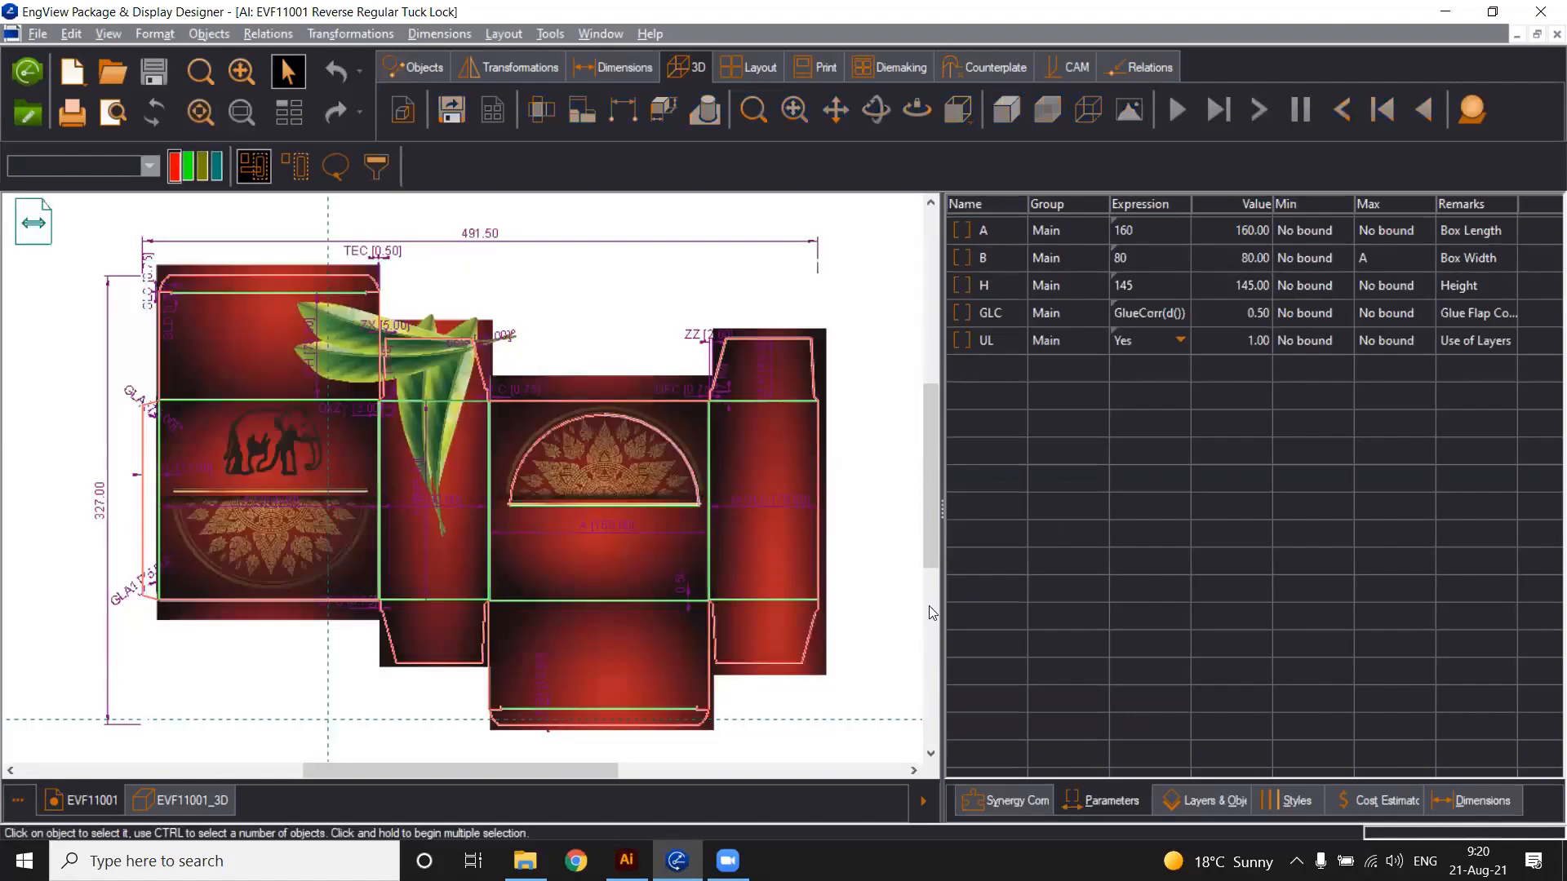
left_click(1035, 803)
left_click(1137, 808)
left_click(1232, 802)
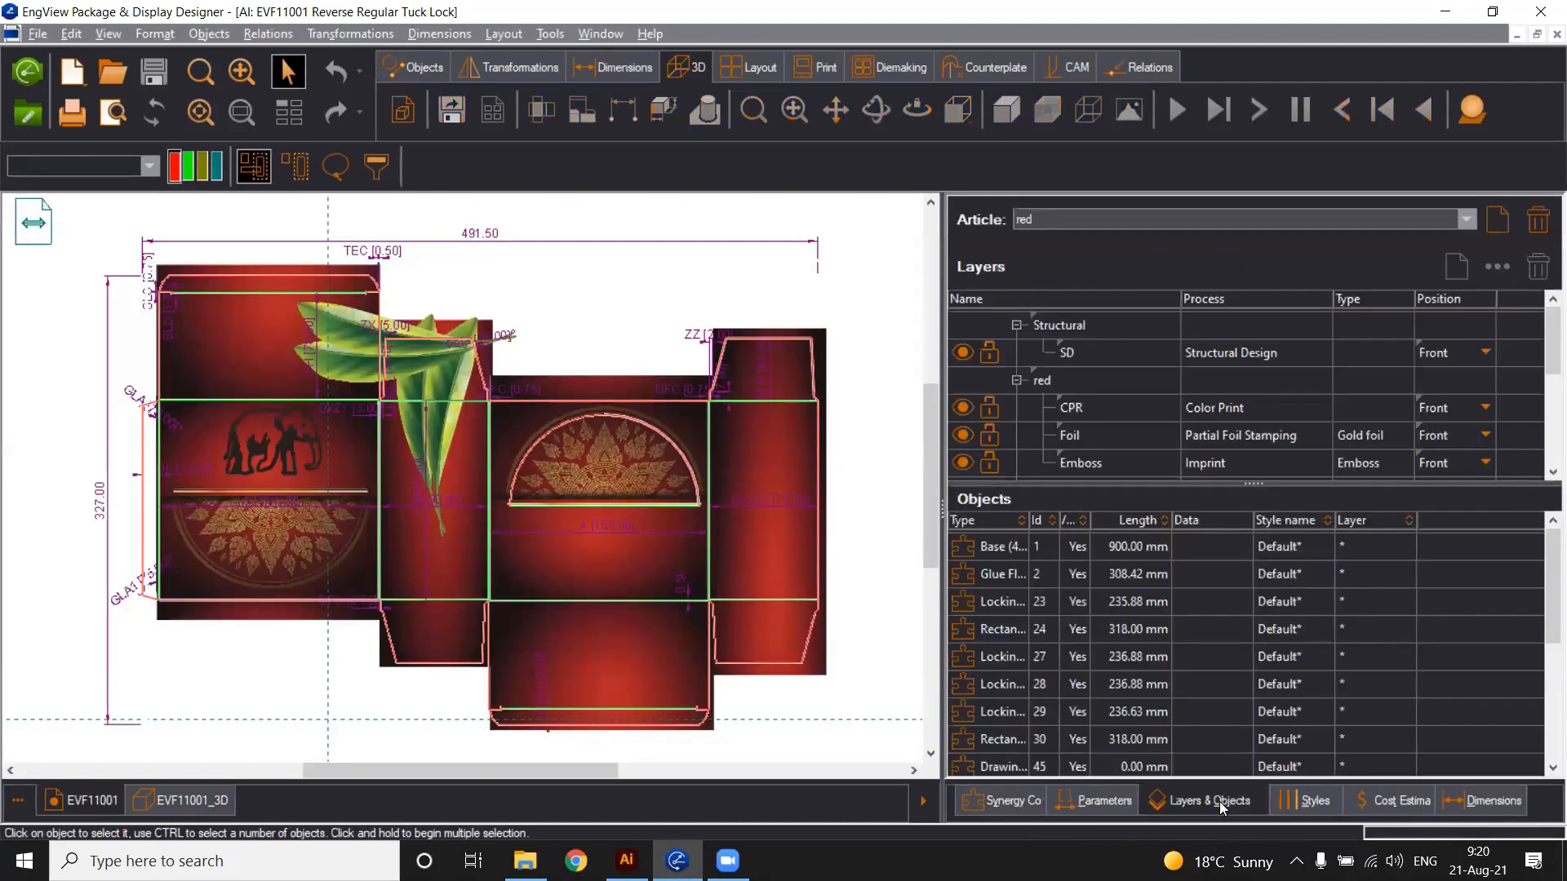
left_click(1206, 222)
left_click(1207, 249)
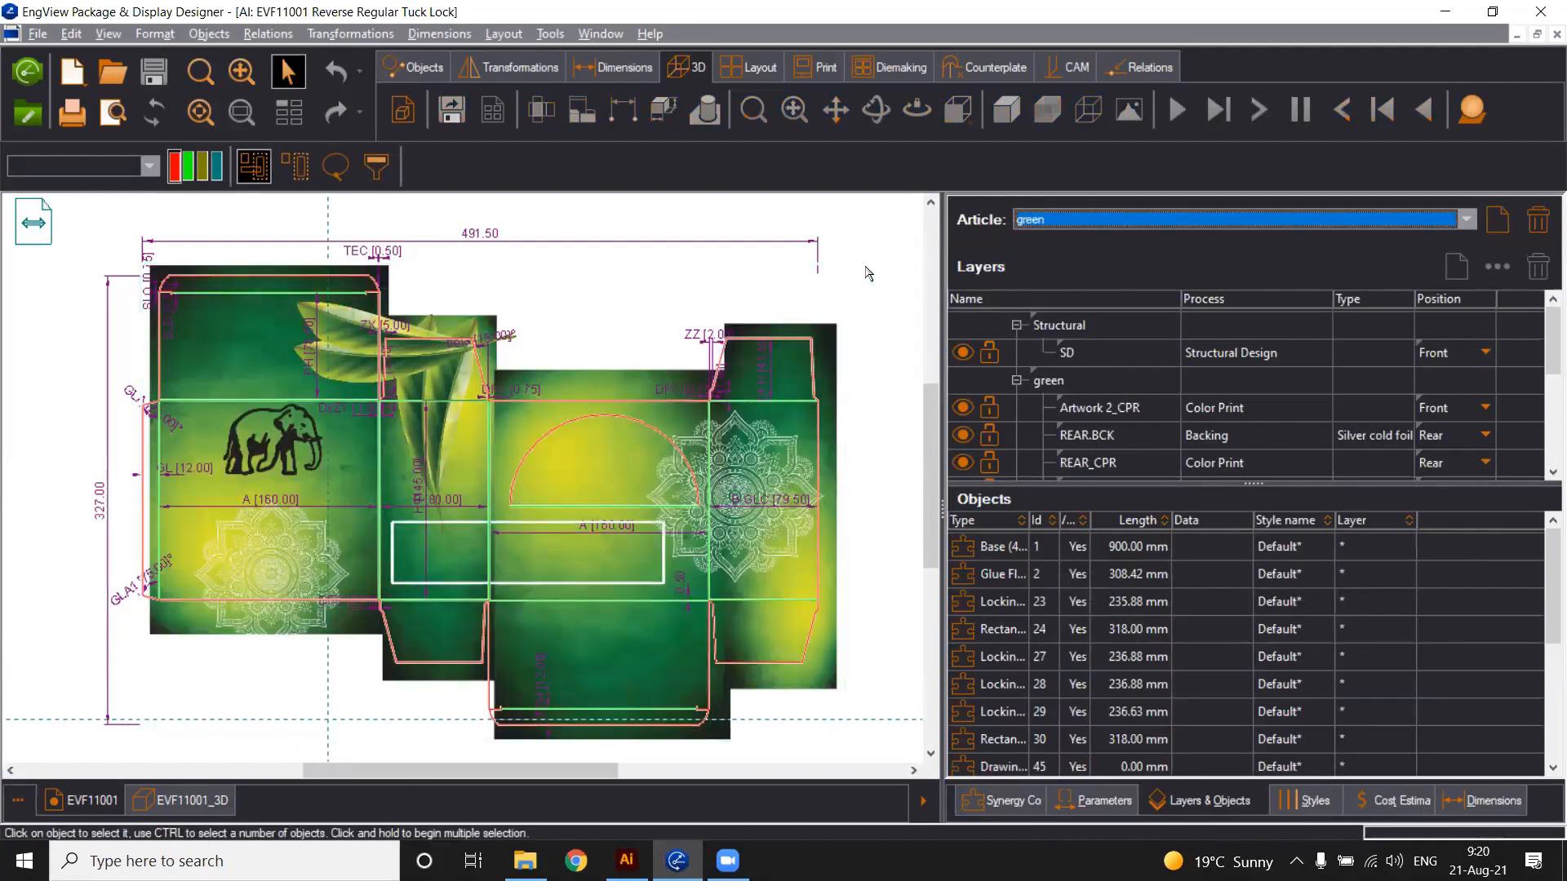
Start a new layout named Layout for the tea box using the one sheet nesting wizard
left_click(926, 123)
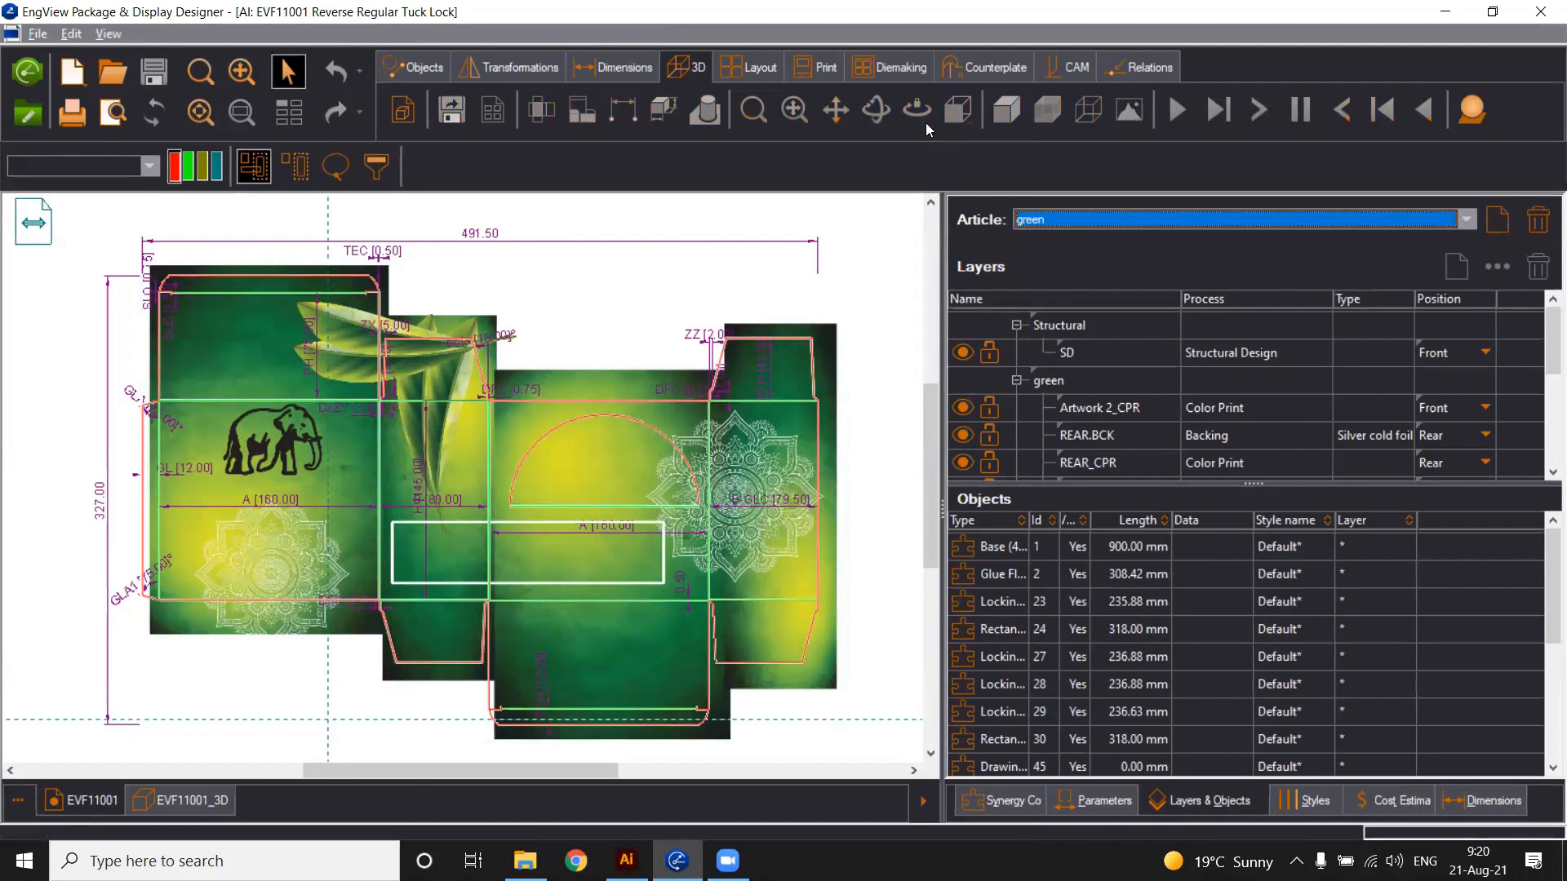
left_click(754, 70)
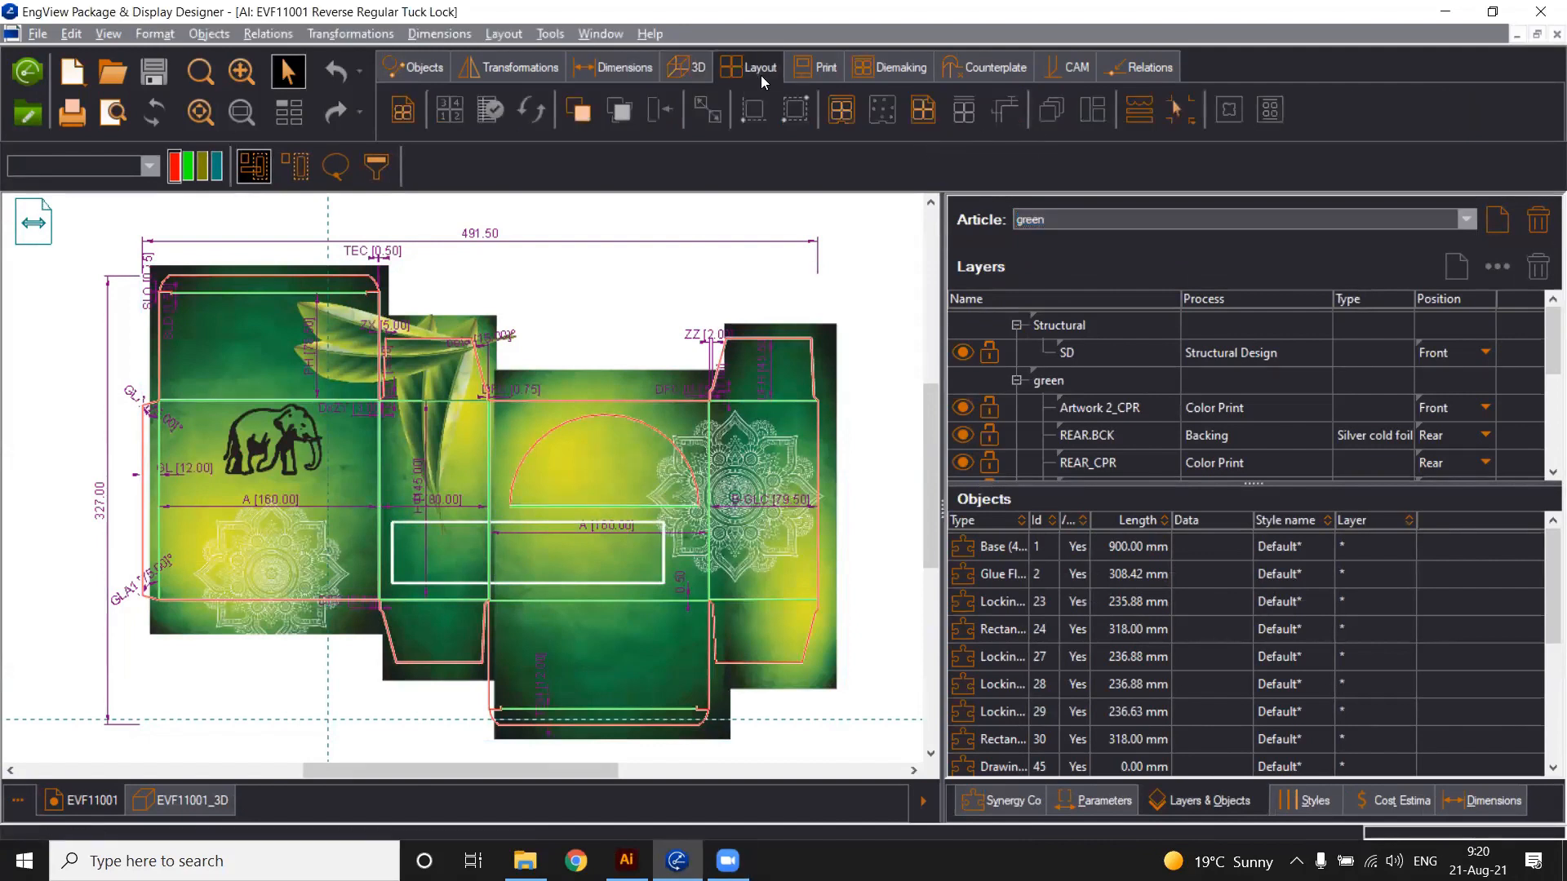
left_click(403, 110)
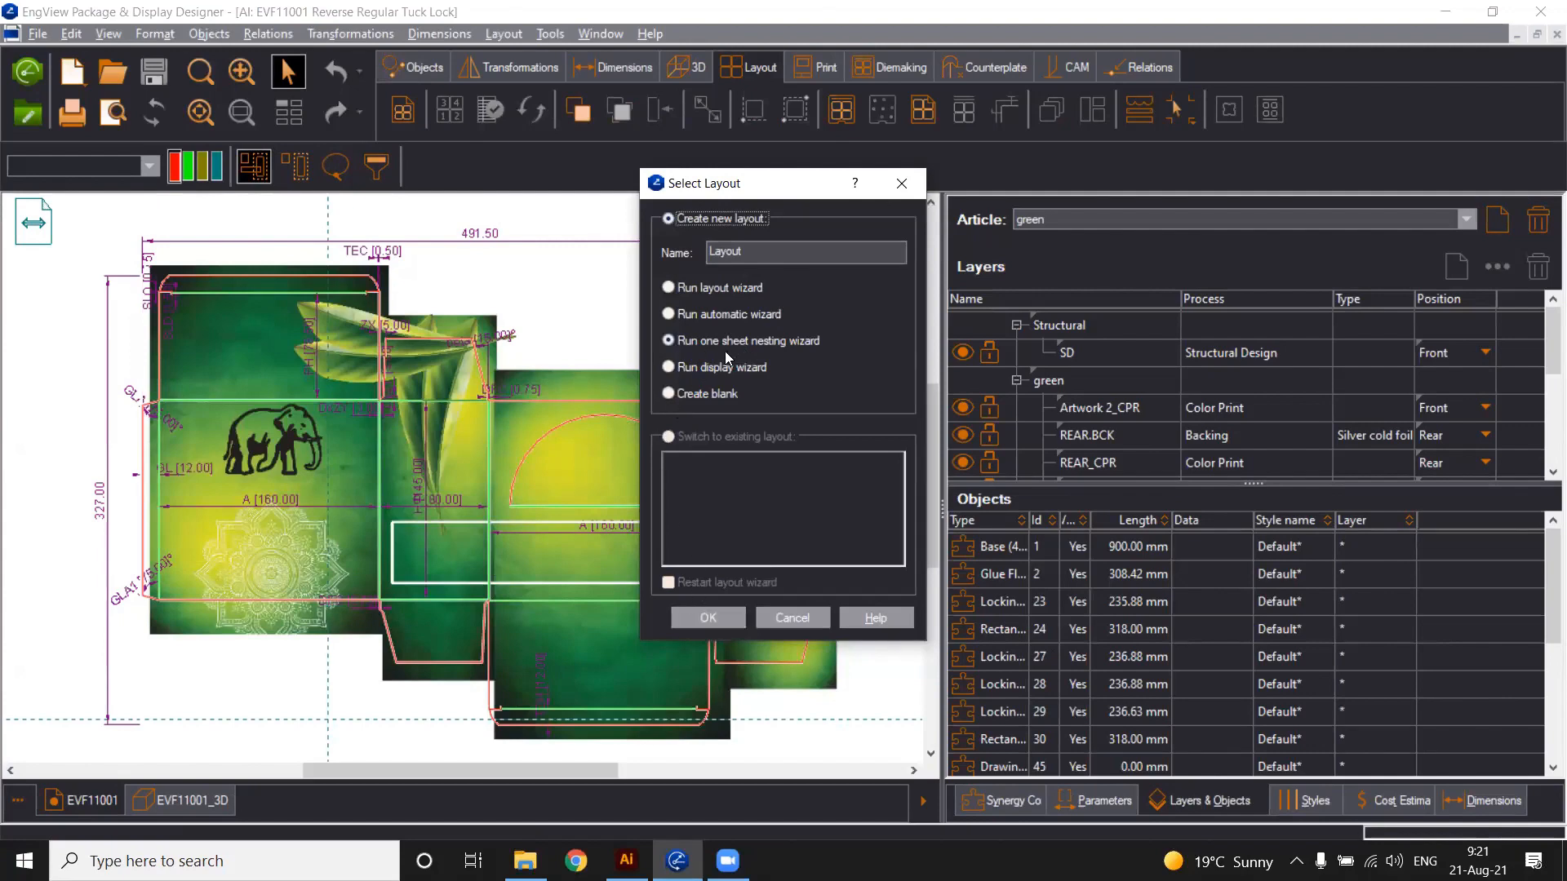
left_click(720, 618)
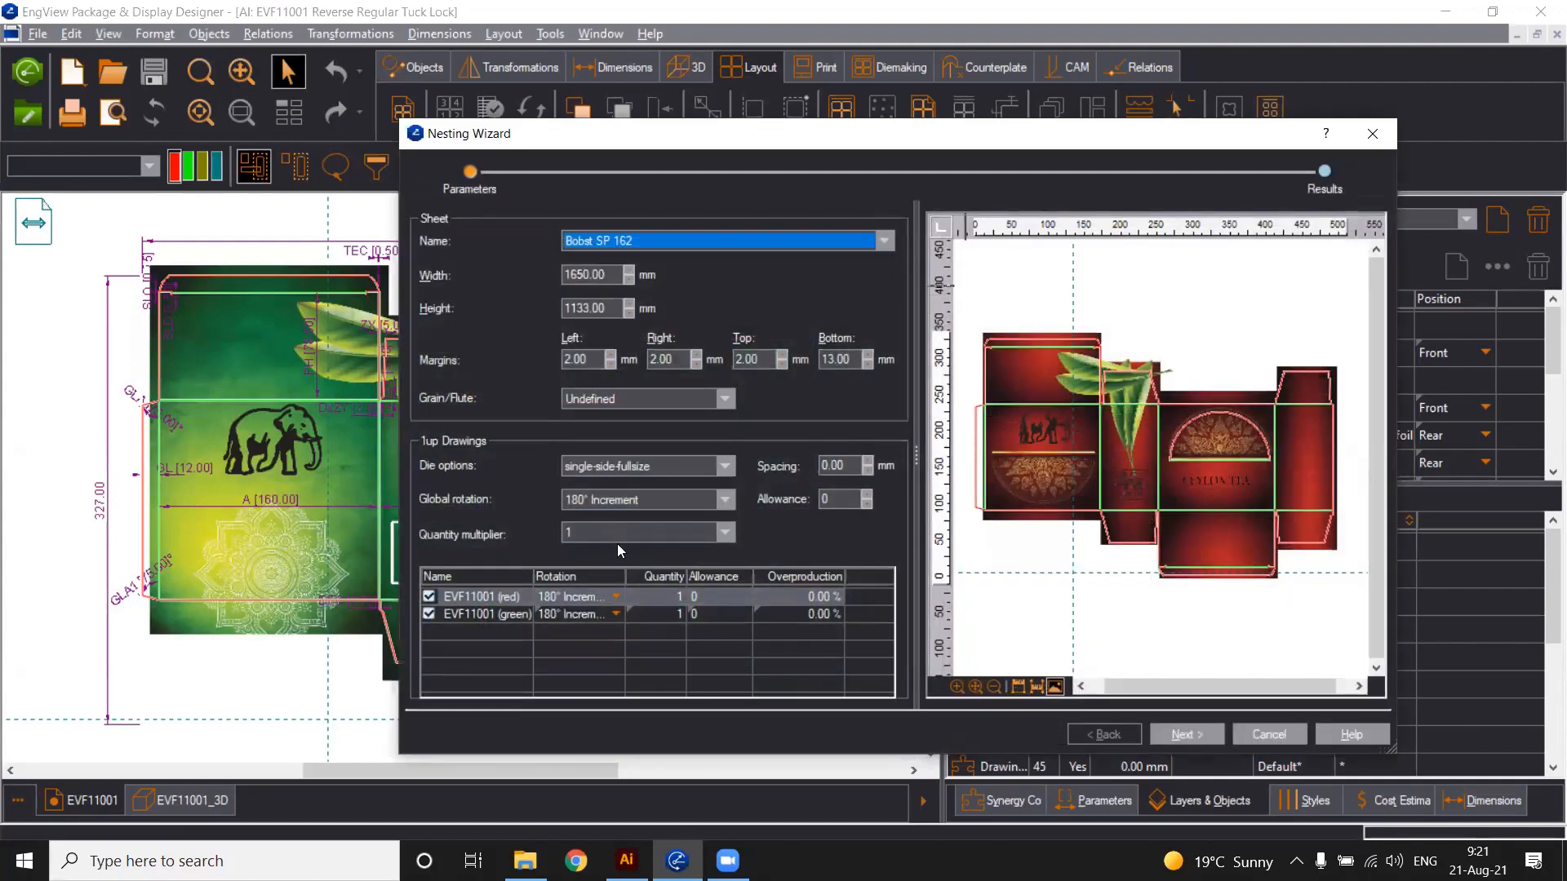
Set the nesting quantities to 1000 for the red EVF11001 article and 1500 for the green one
left_click(665, 596)
left_click(665, 597)
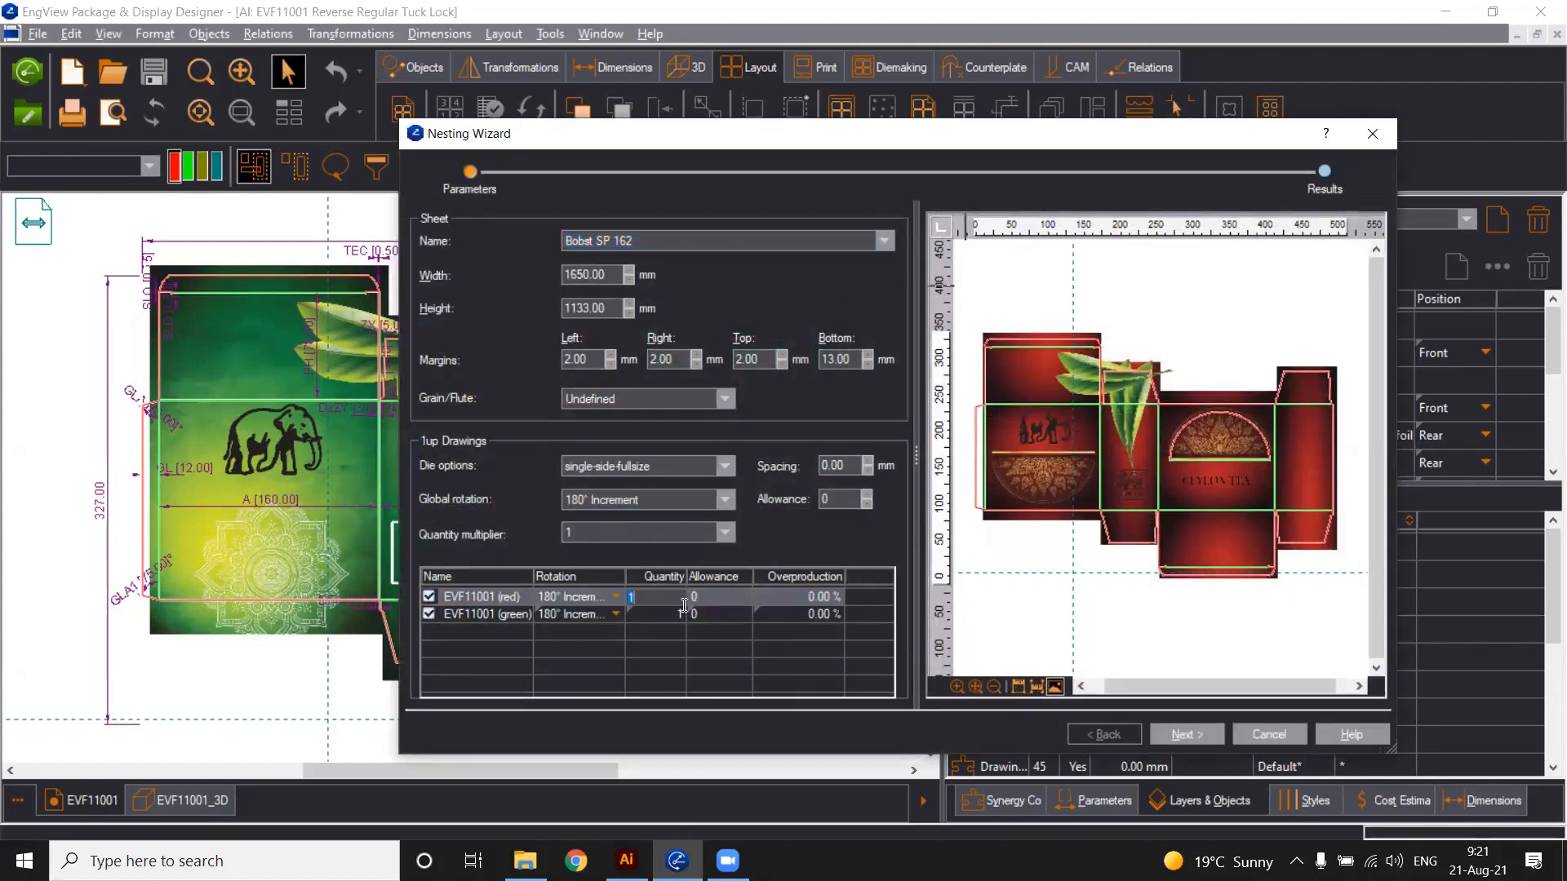
type("1000")
double_click(673, 614)
type("1500")
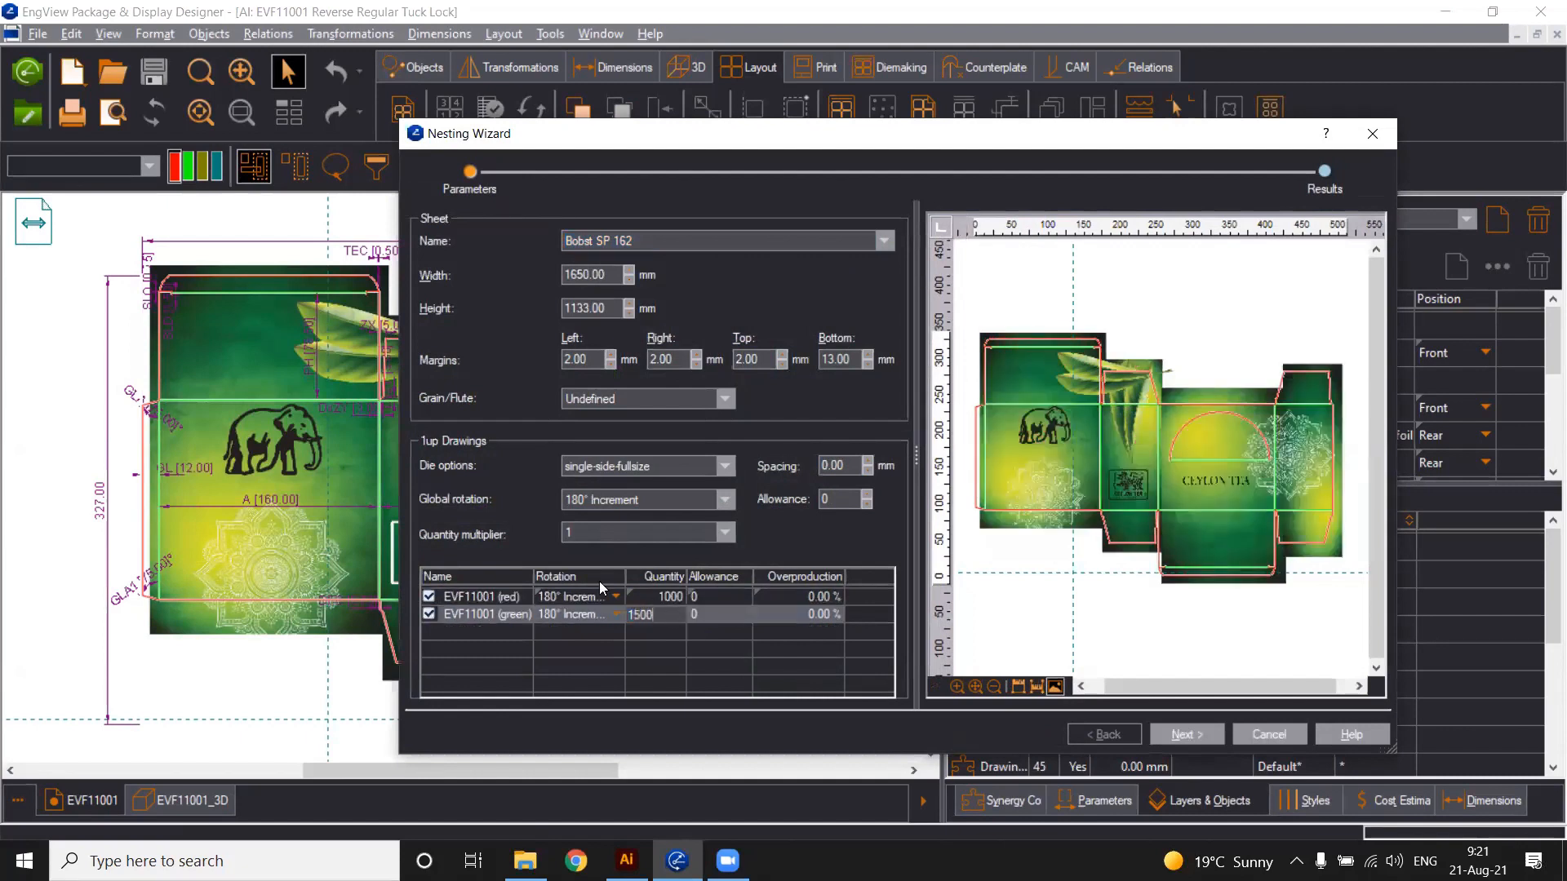
left_click(638, 651)
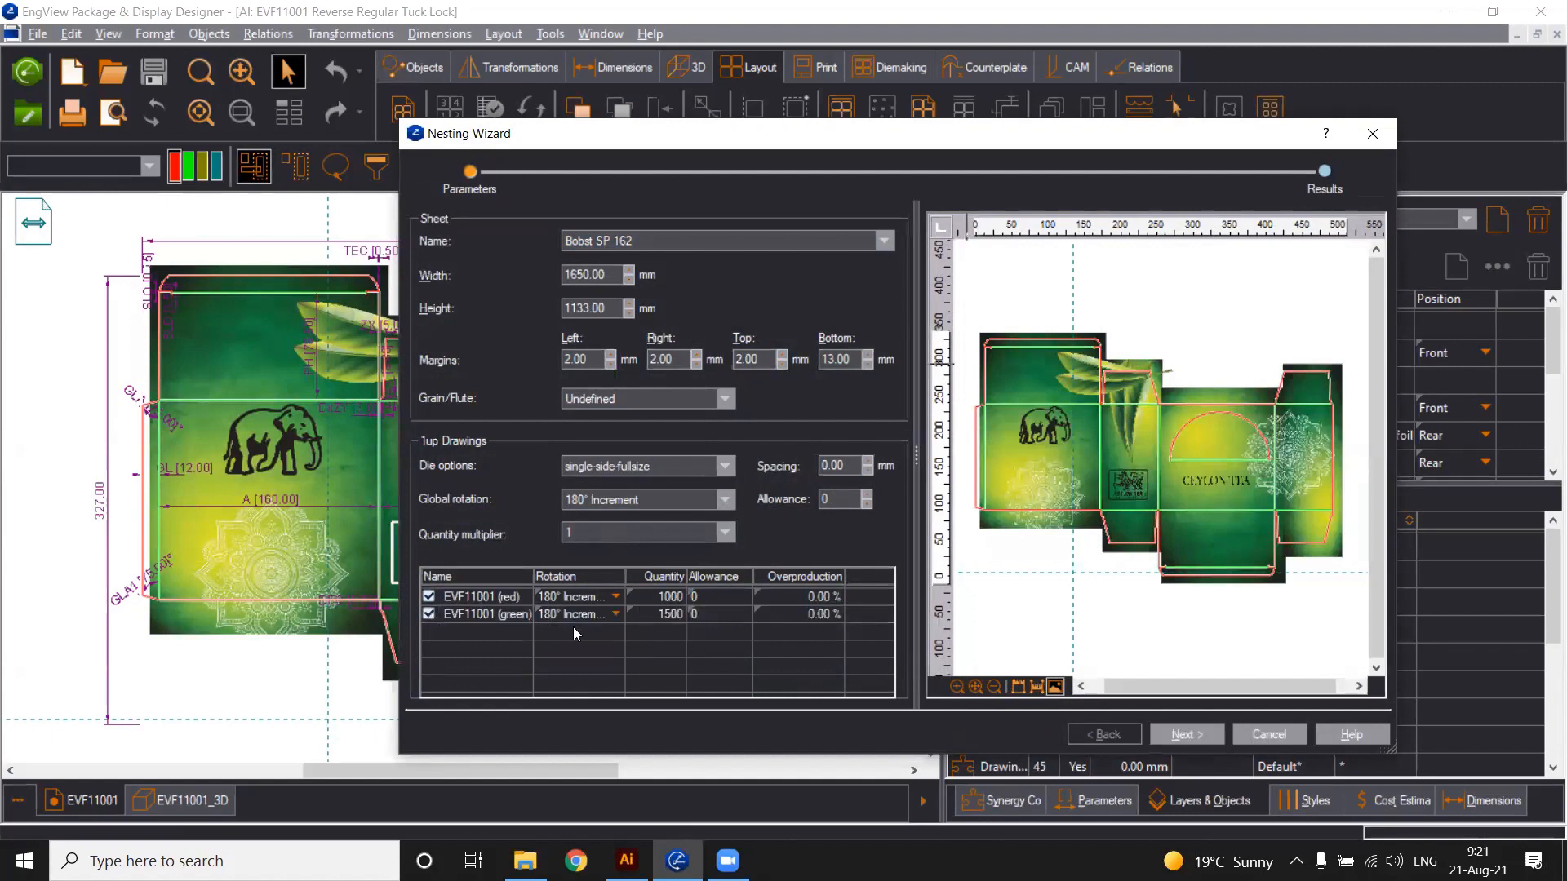
Calculate the nesting variants and create the layout from the second one, with 215 sheets and 28% waste
left_click(1198, 735)
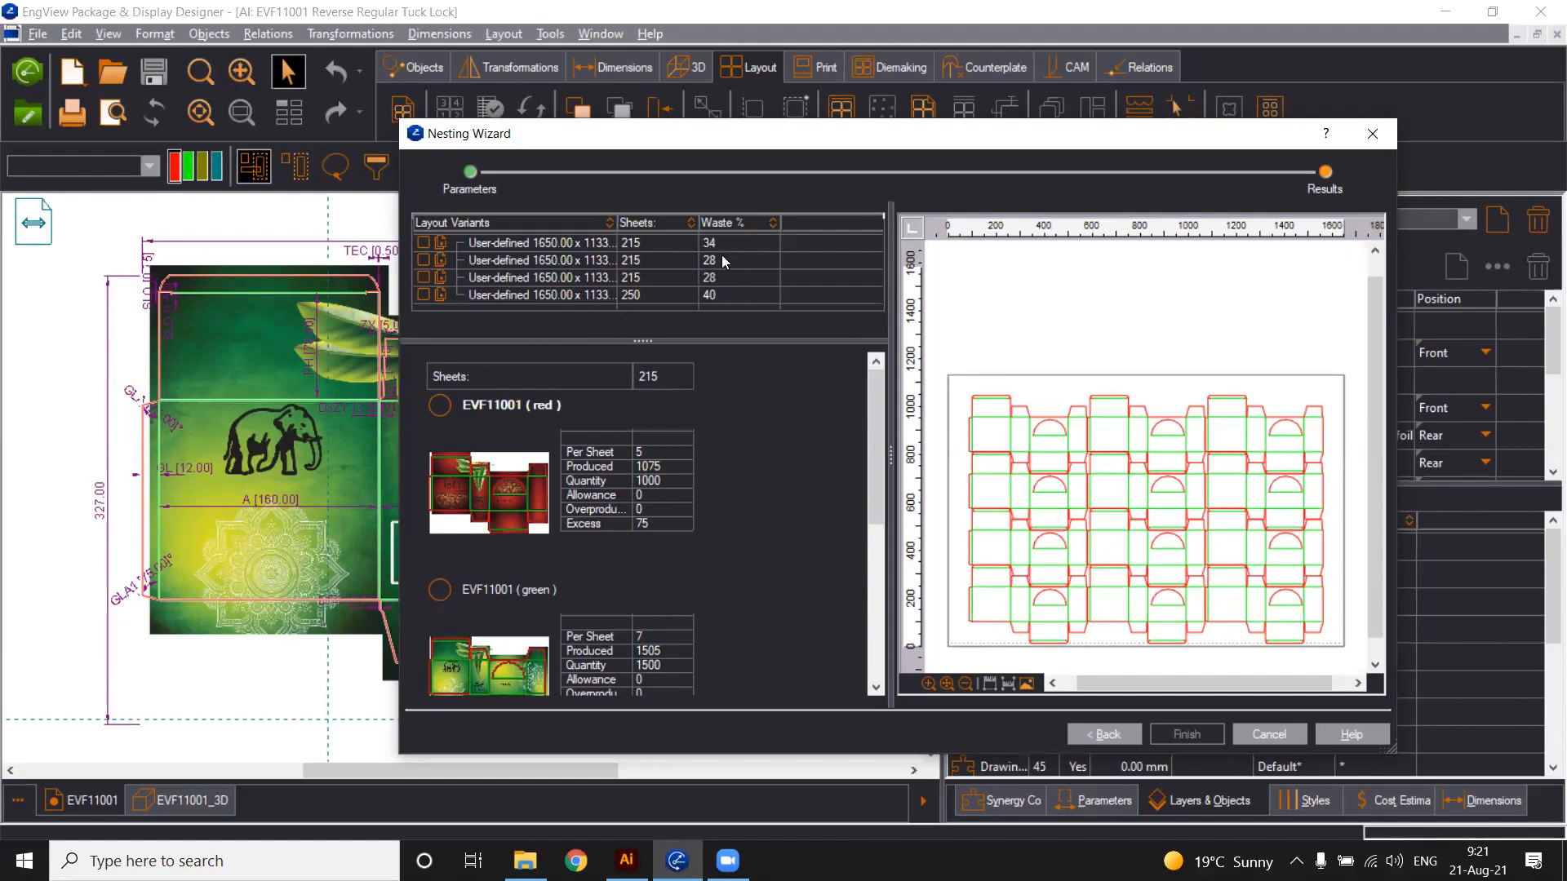
left_click(557, 263)
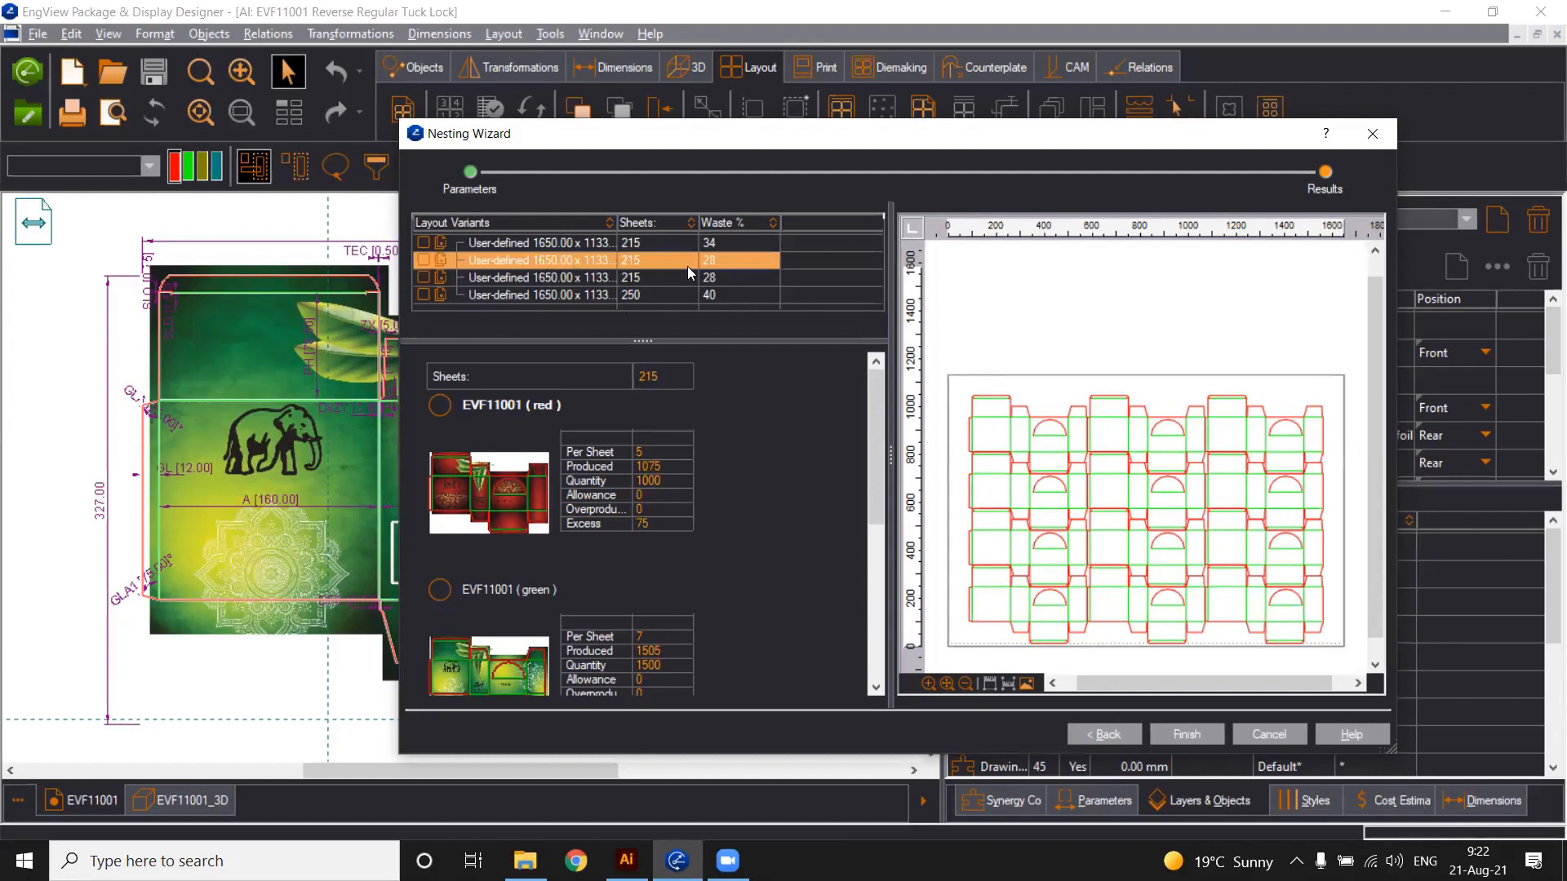
left_click(1193, 730)
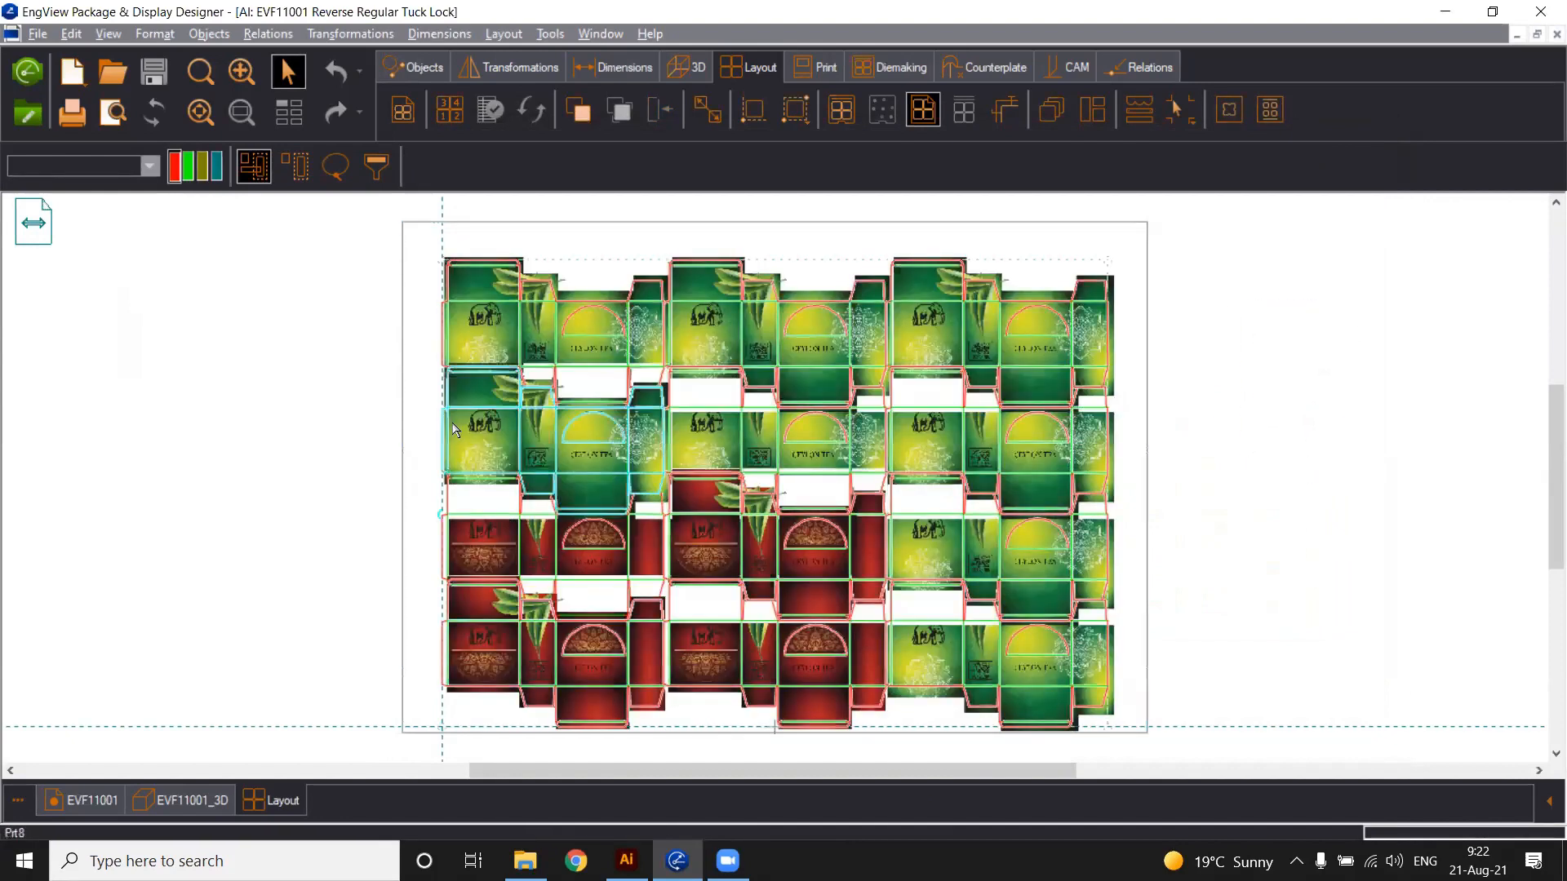
Add standard Crop Marks at the four corners of the nested red and green boxes
left_click(1181, 110)
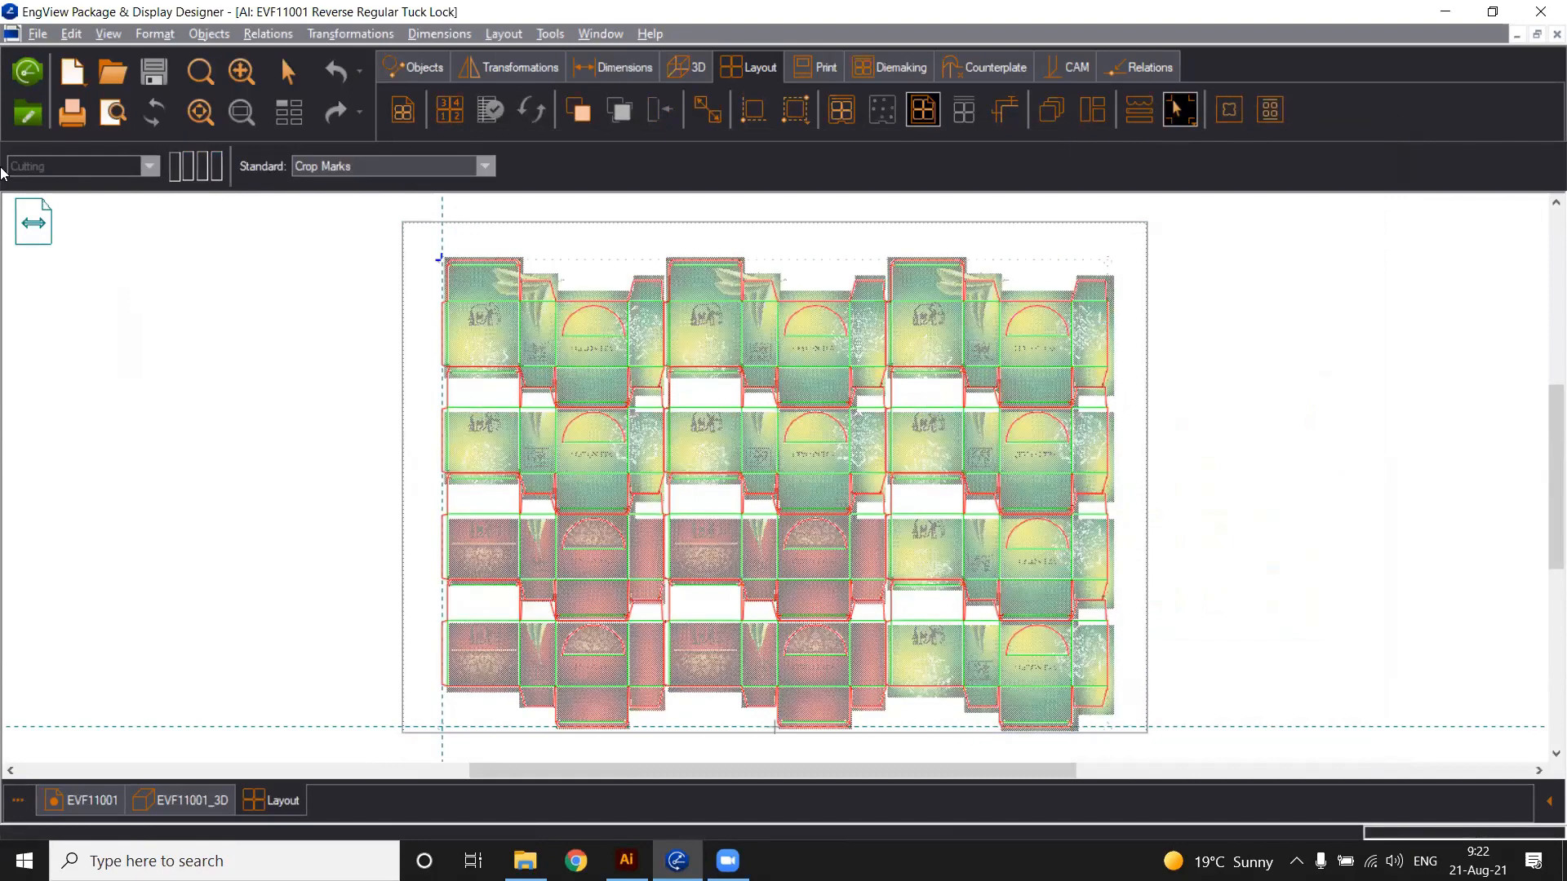
left_click(486, 167)
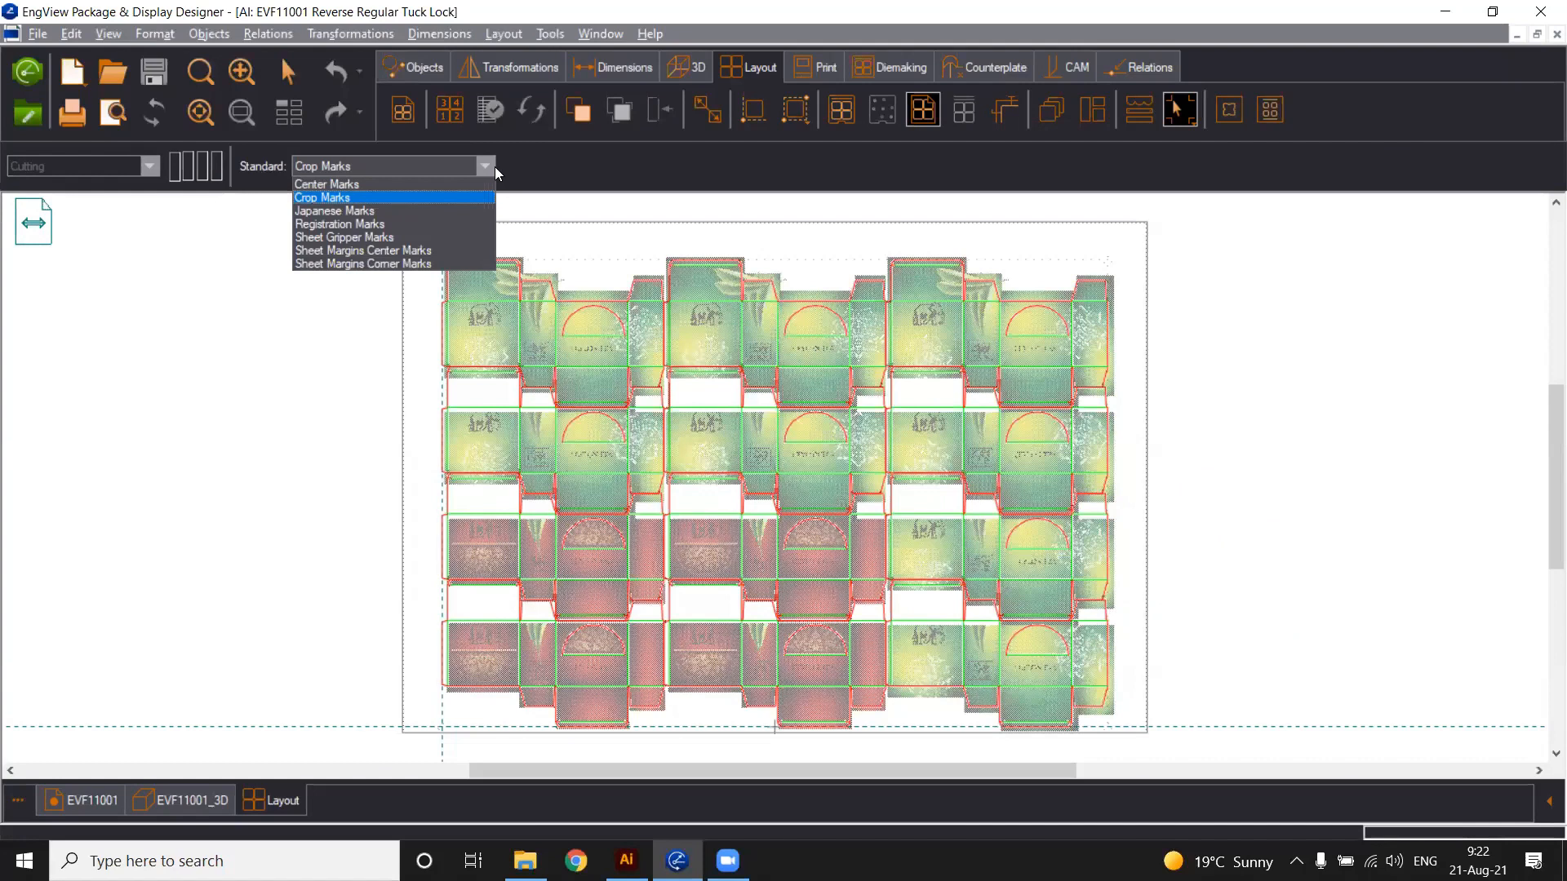
left_click(455, 198)
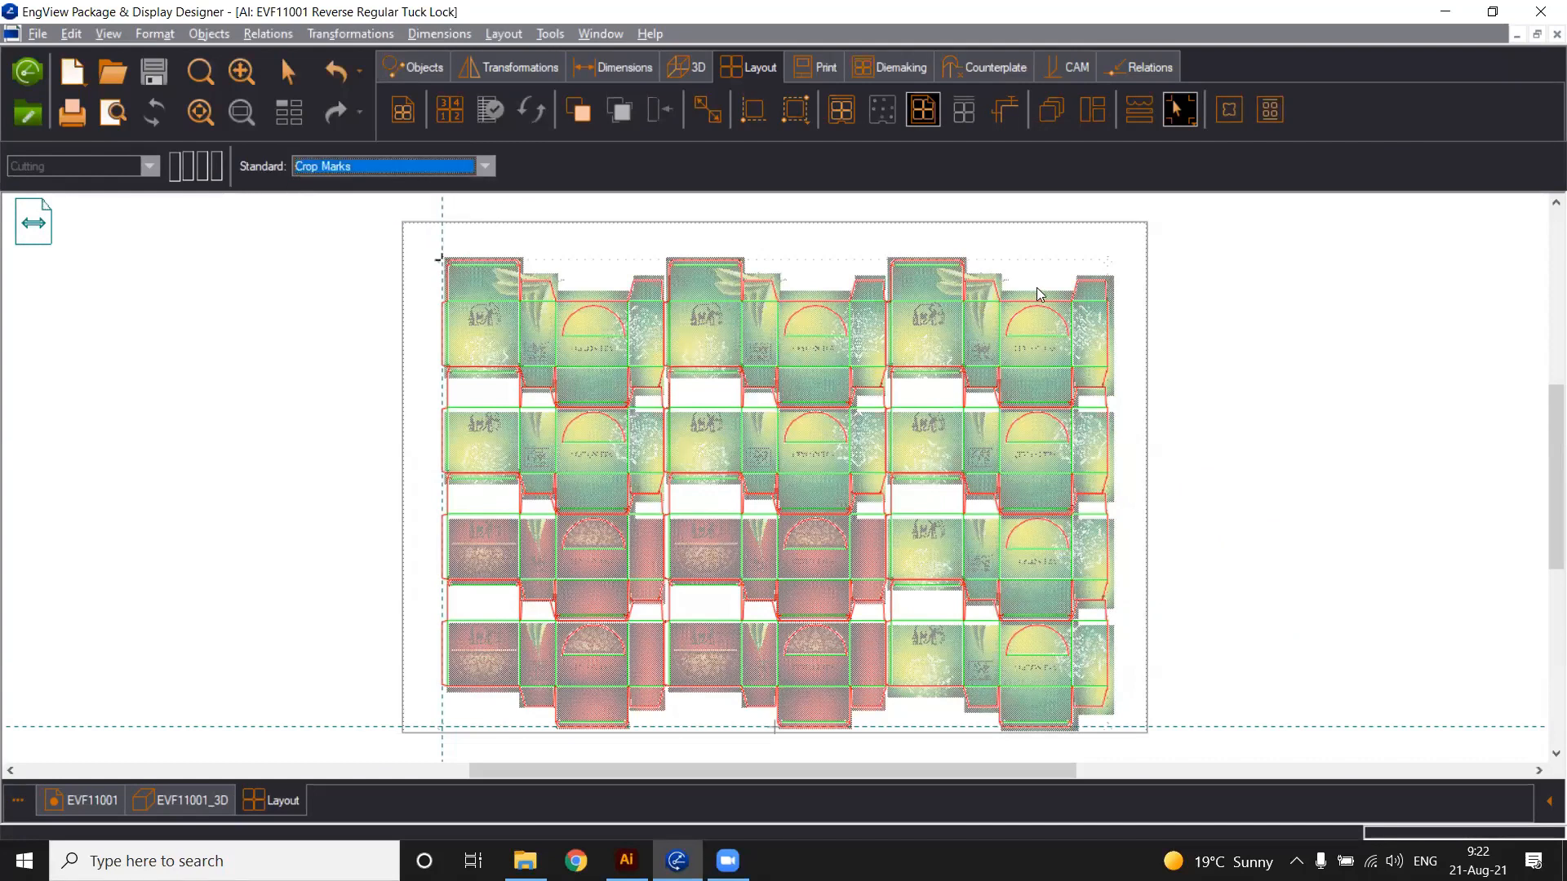
scroll(144, 588, "down", 2)
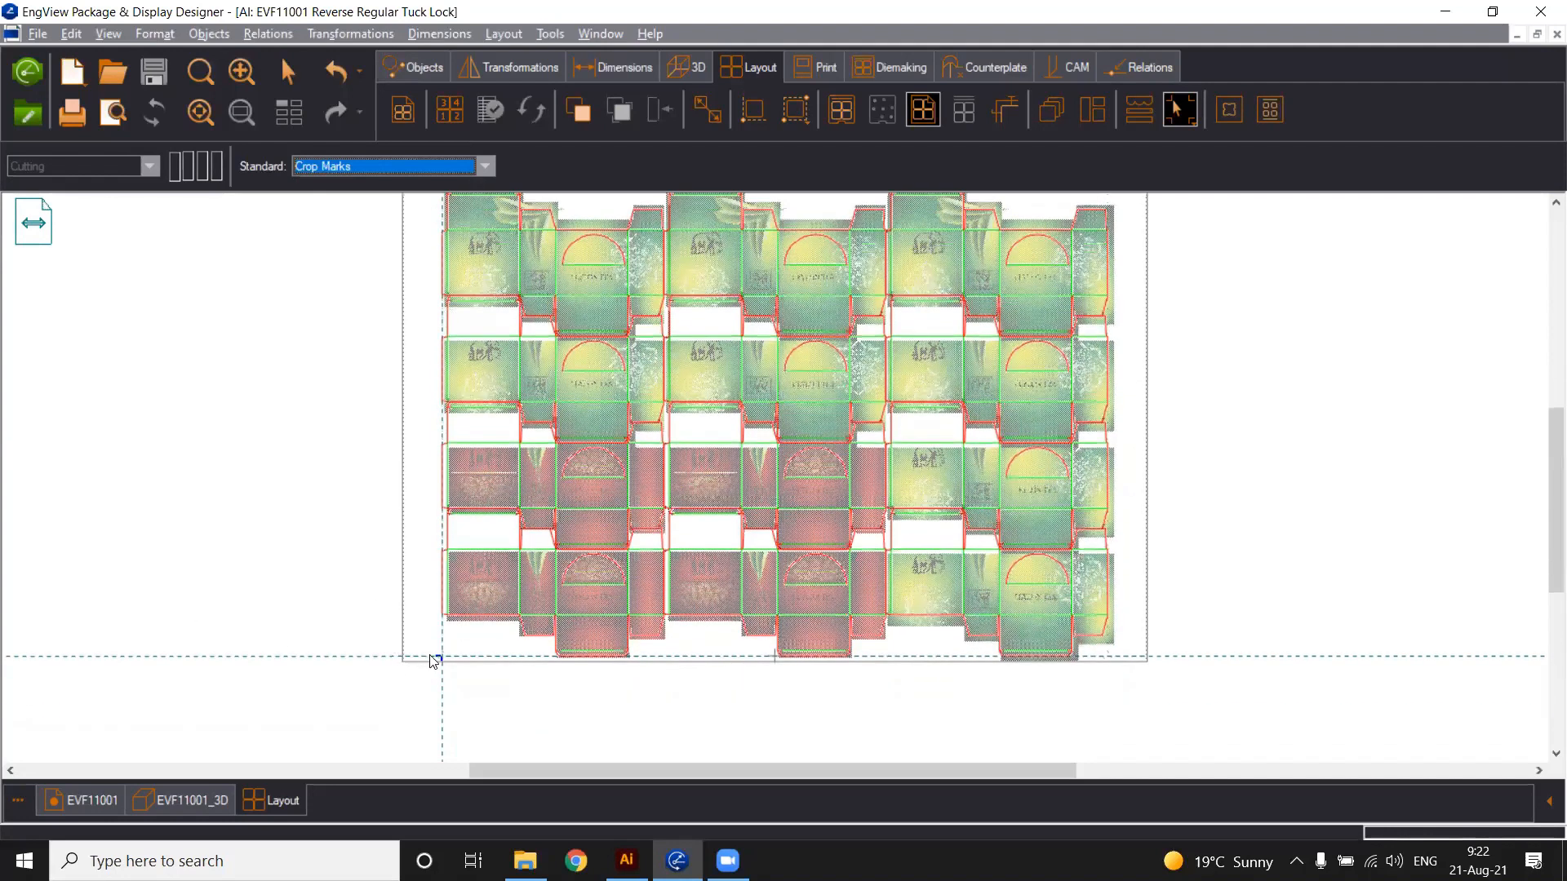
left_click(1108, 658)
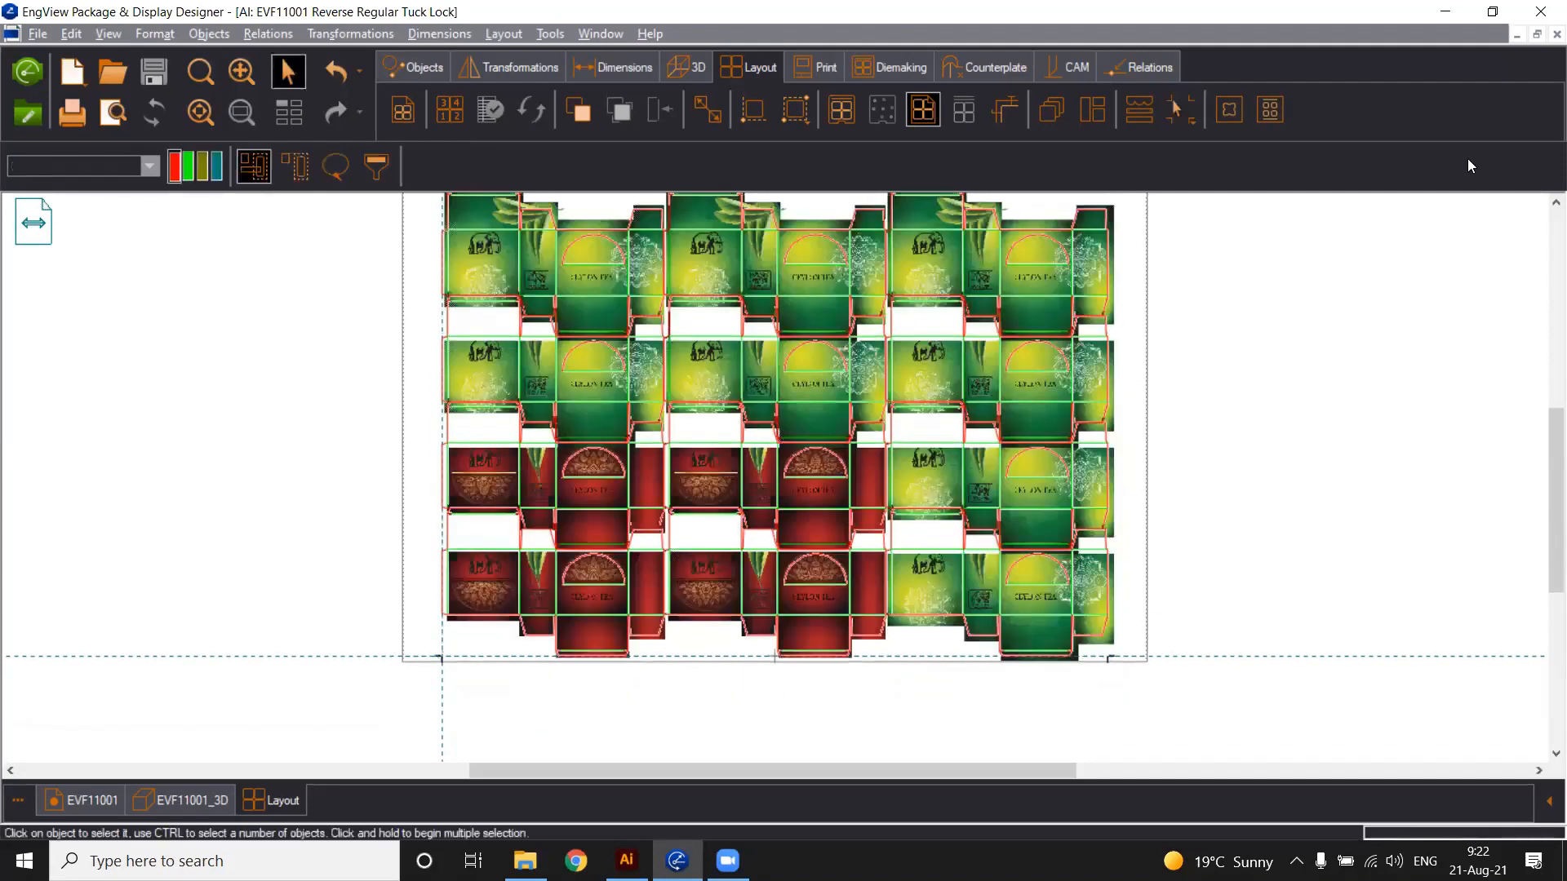
key("Escape")
scroll(1477, 253, "up", 4)
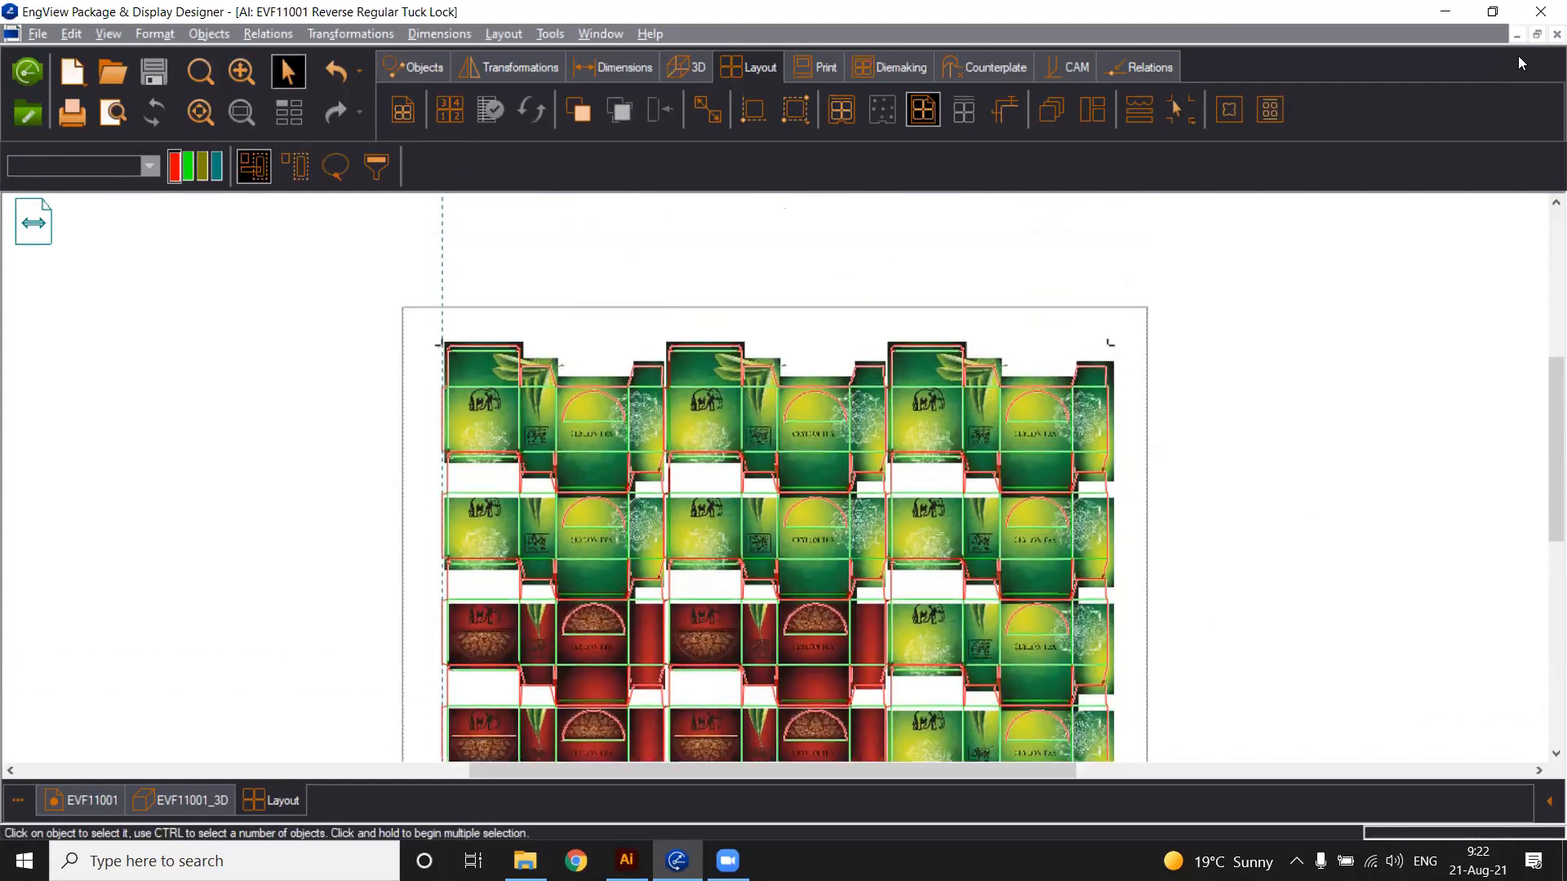
Close the project with its changes saved, switch to Illustrator and show EngView Step and Repeat
left_click(1557, 34)
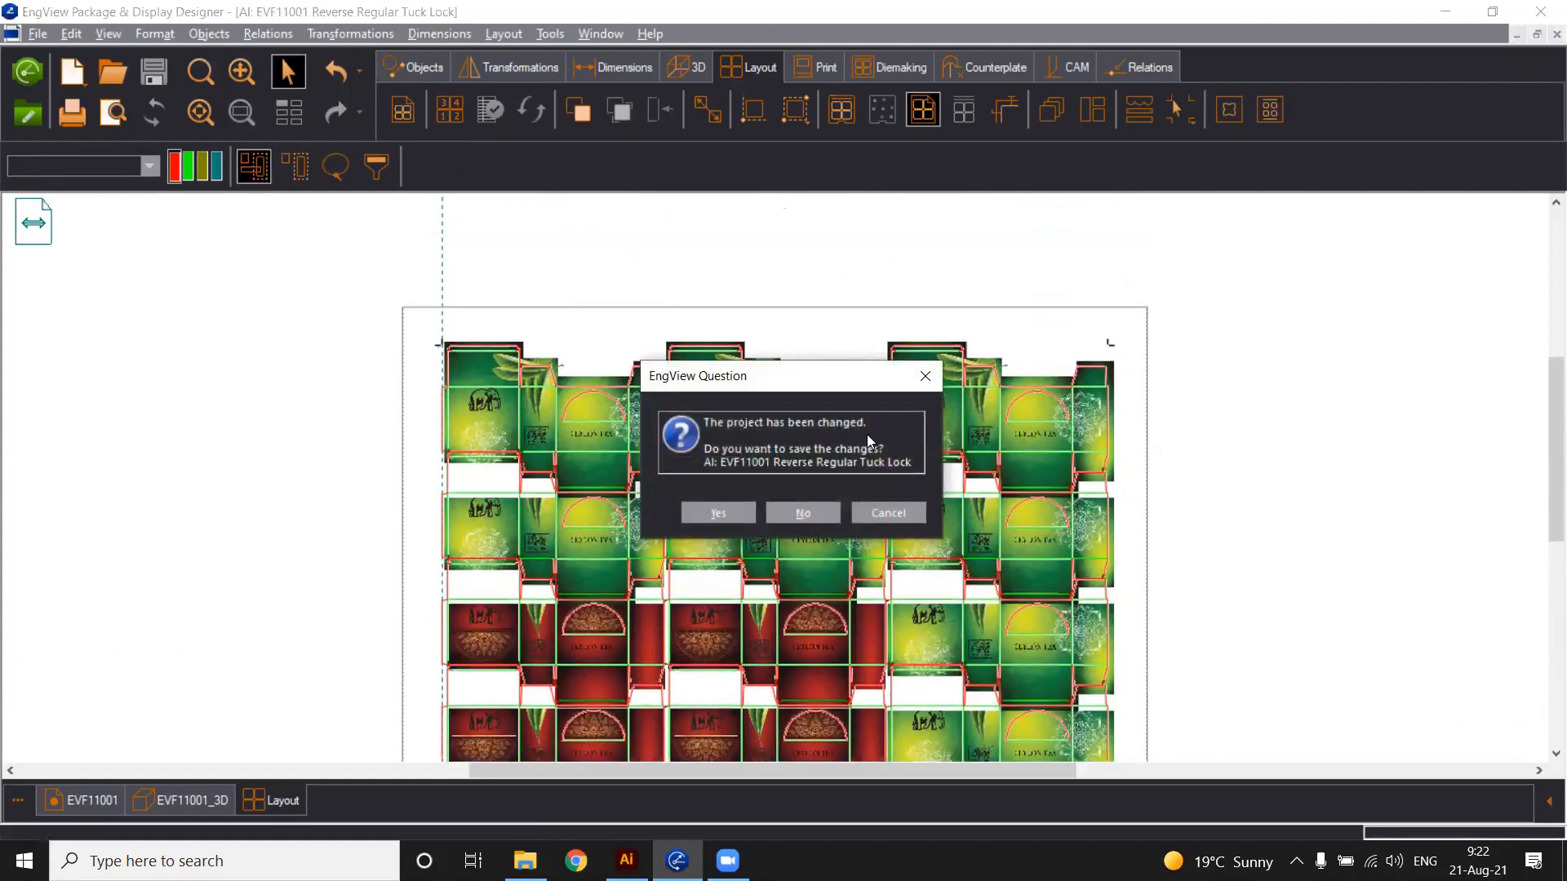
left_click(718, 512)
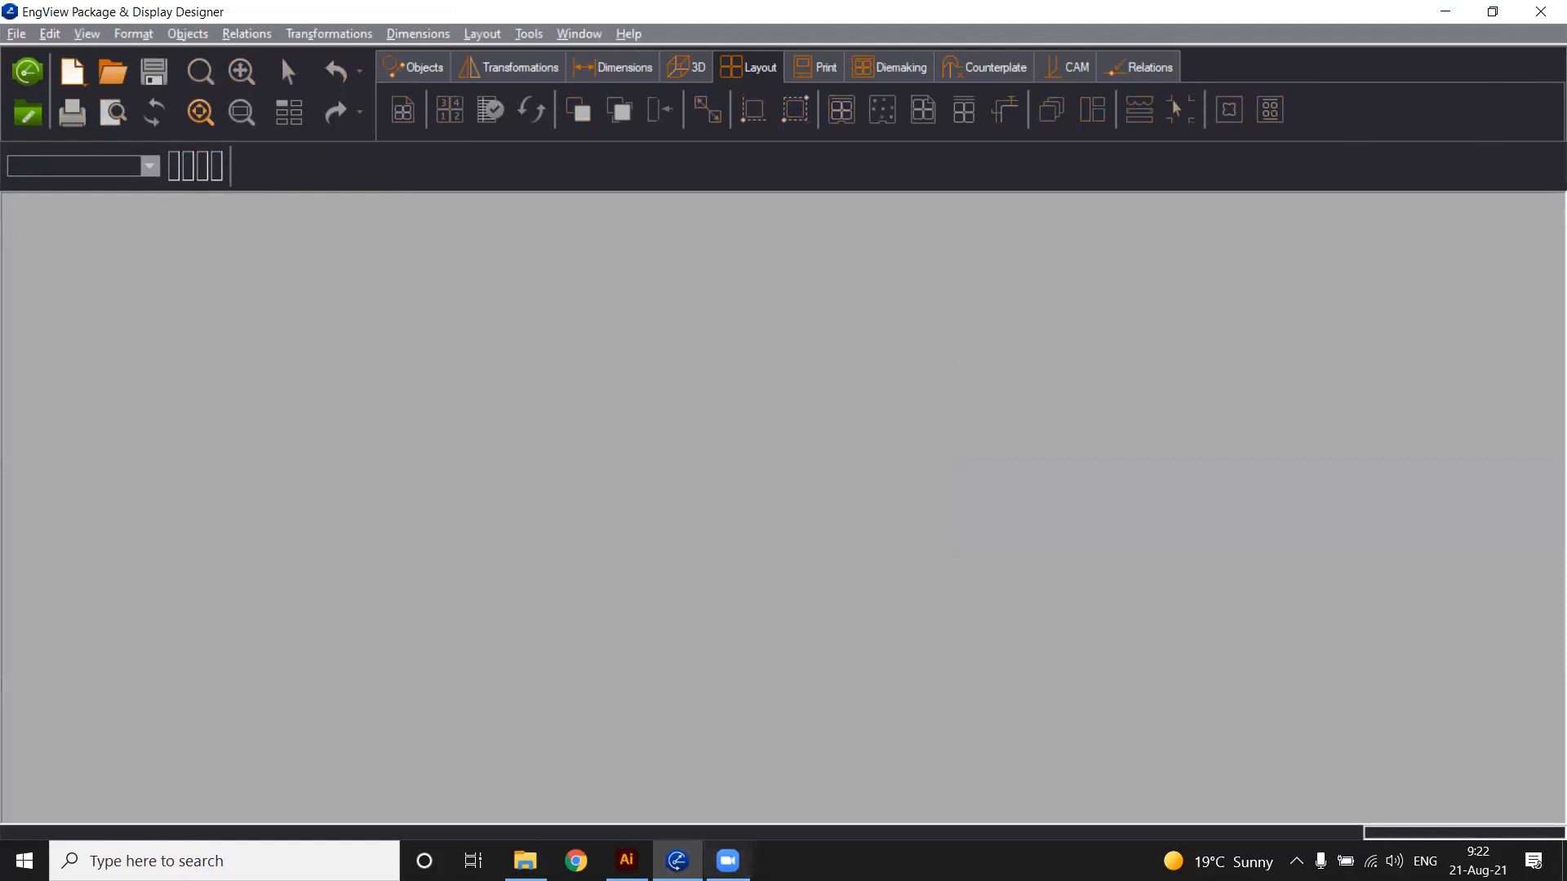
left_click(626, 860)
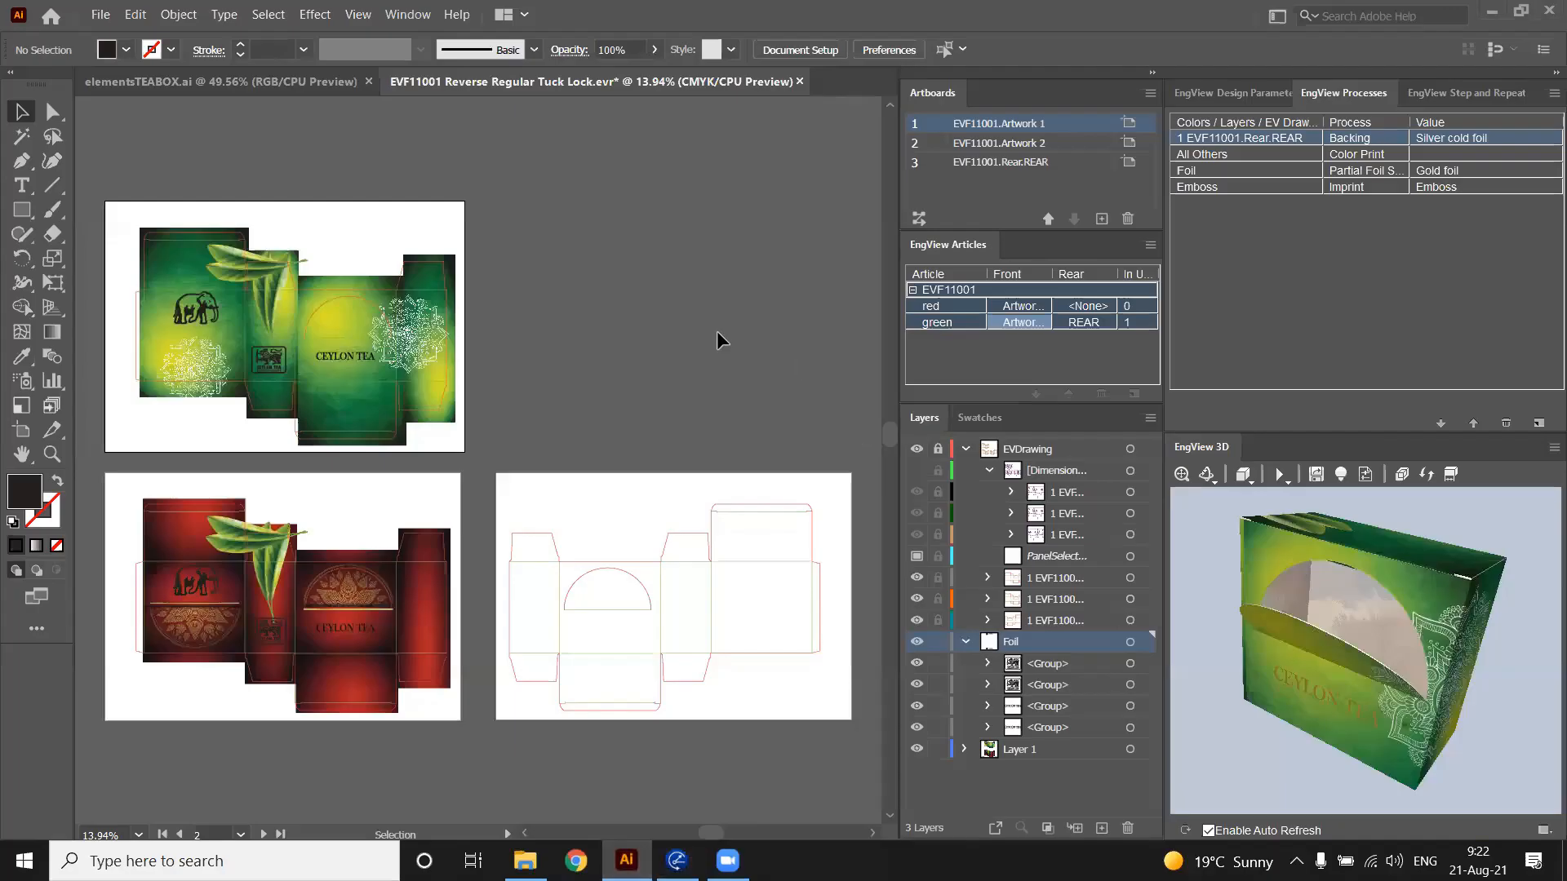
left_click(1452, 96)
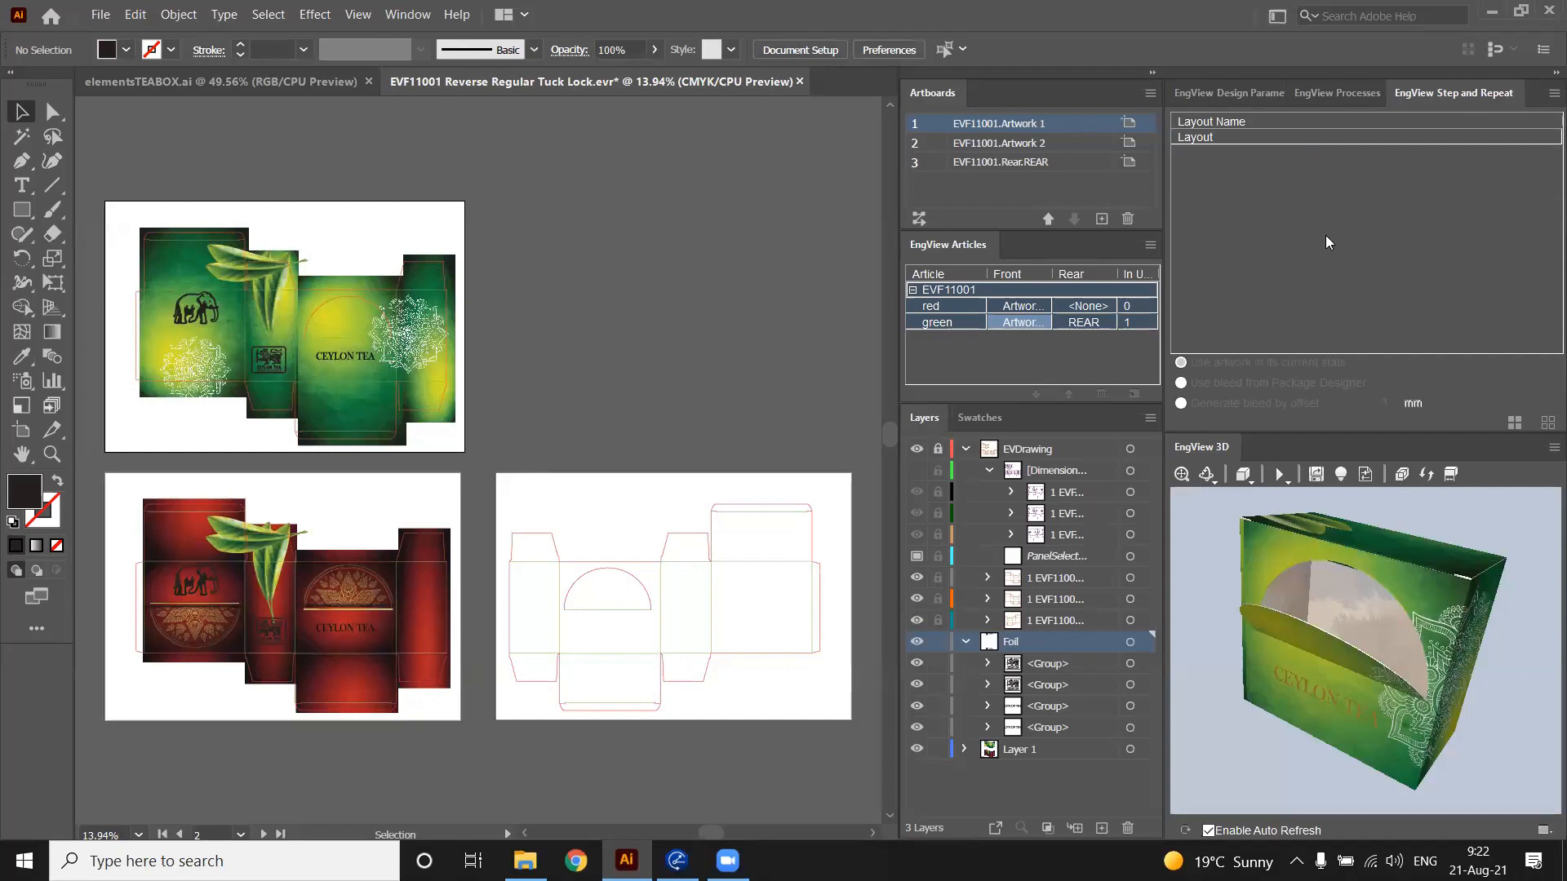
Reopen the tuck lock box project from Illustrator for editing in EngView Package & Display Designer
mouse_move(677, 861)
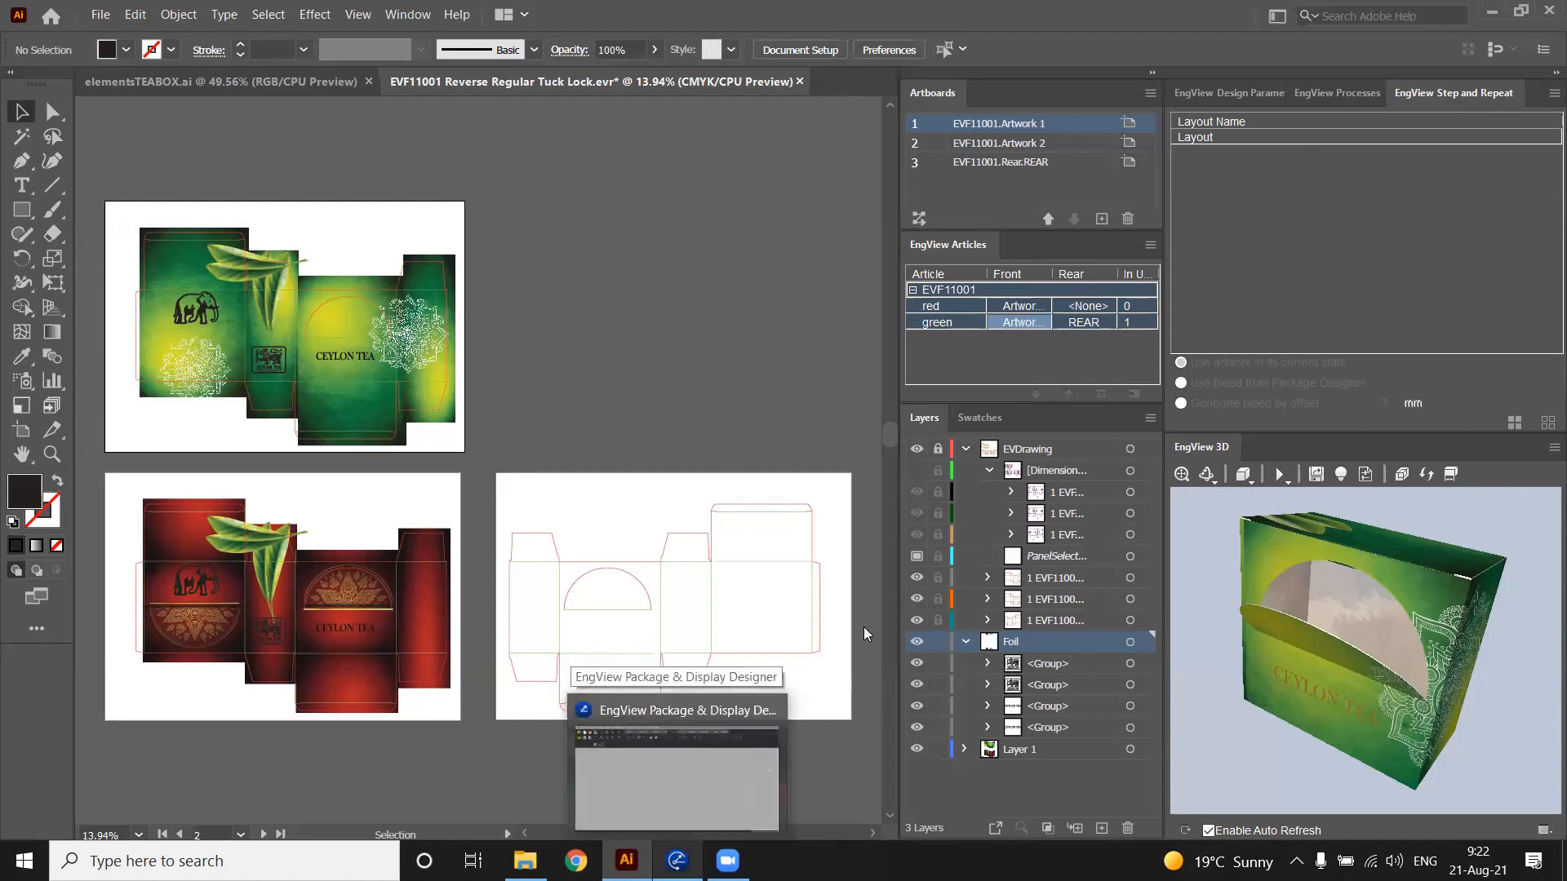
left_click(1551, 93)
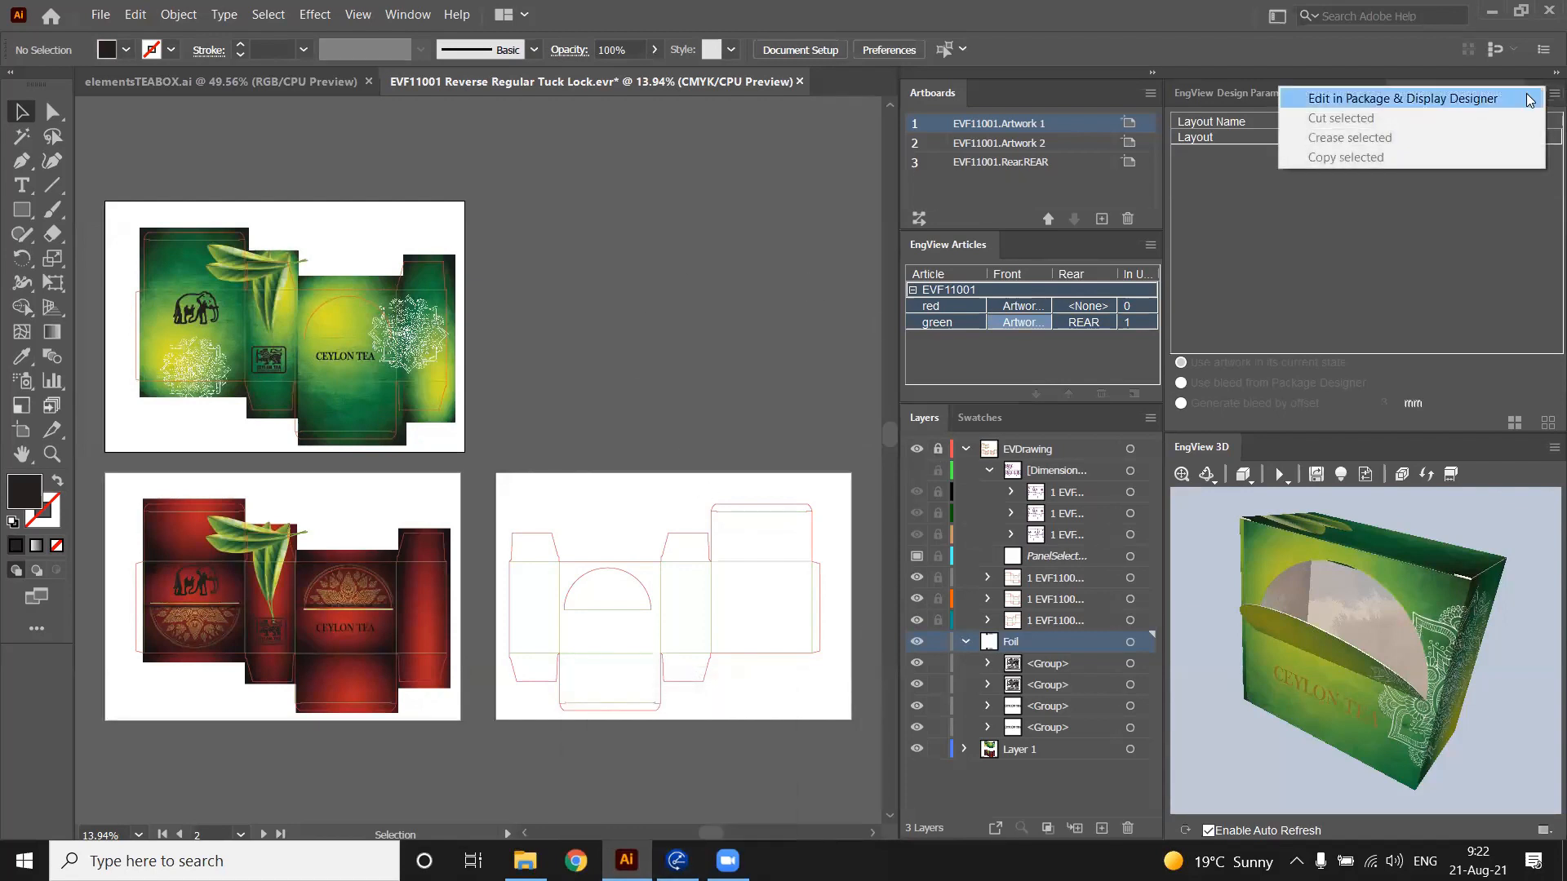
left_click(1475, 101)
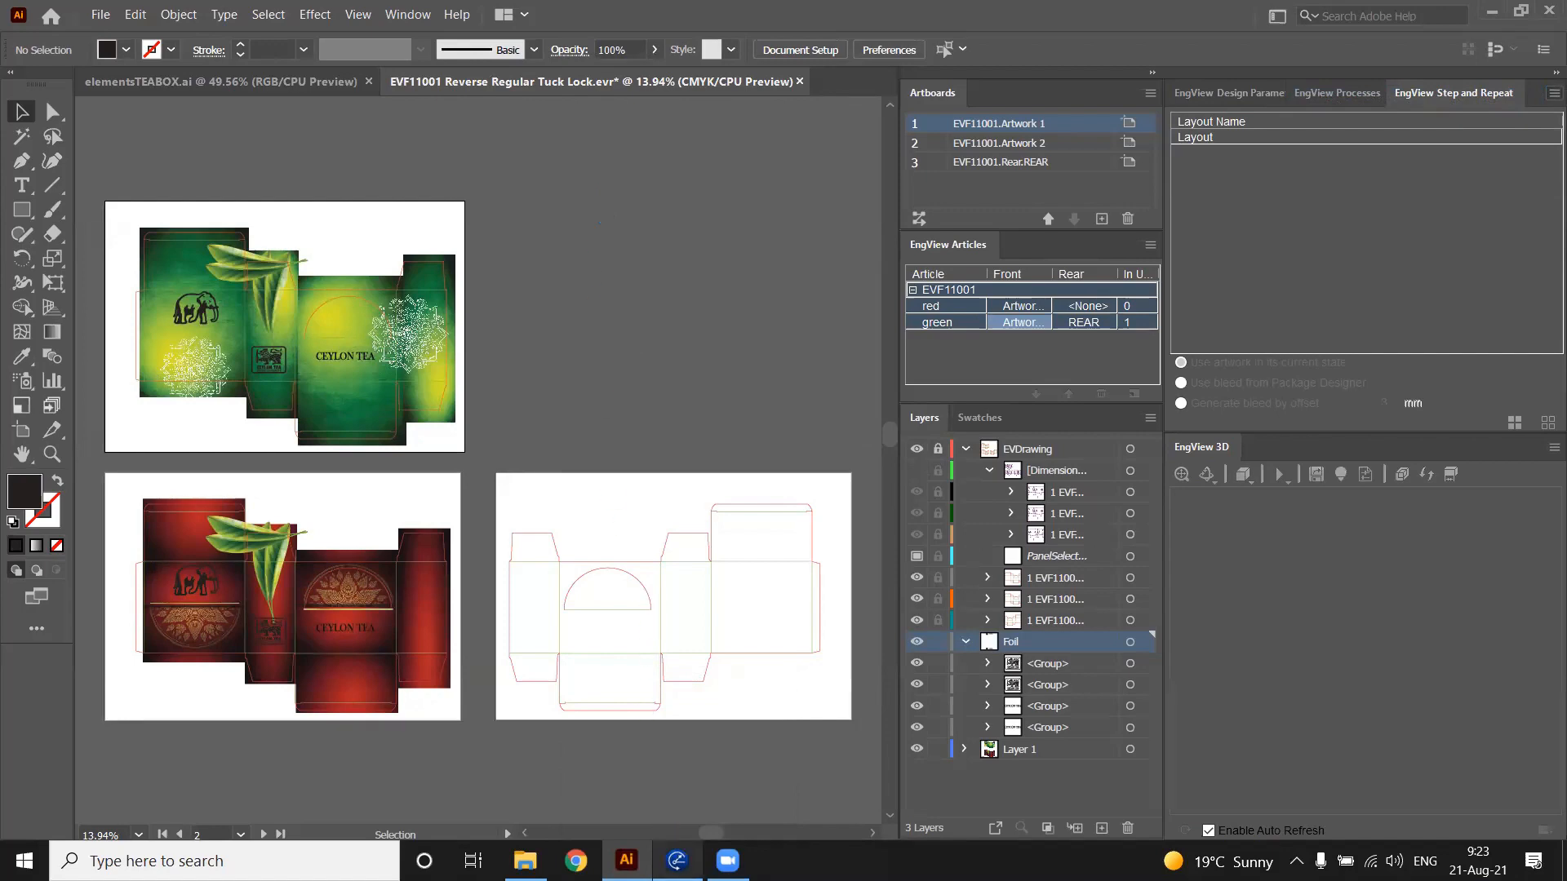
mouse_move(677, 860)
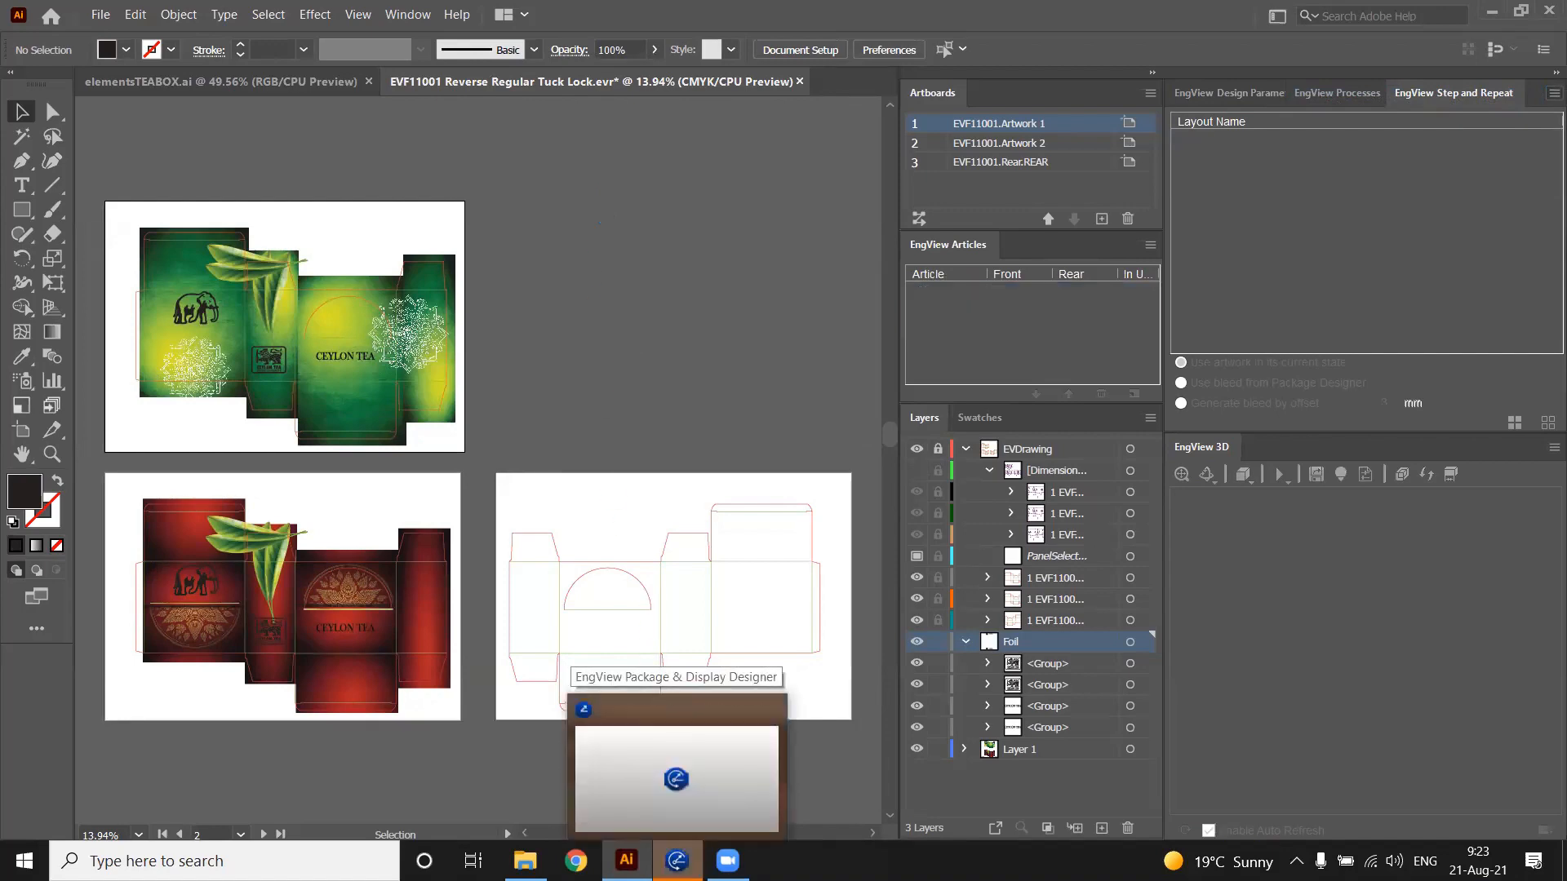
left_click(677, 861)
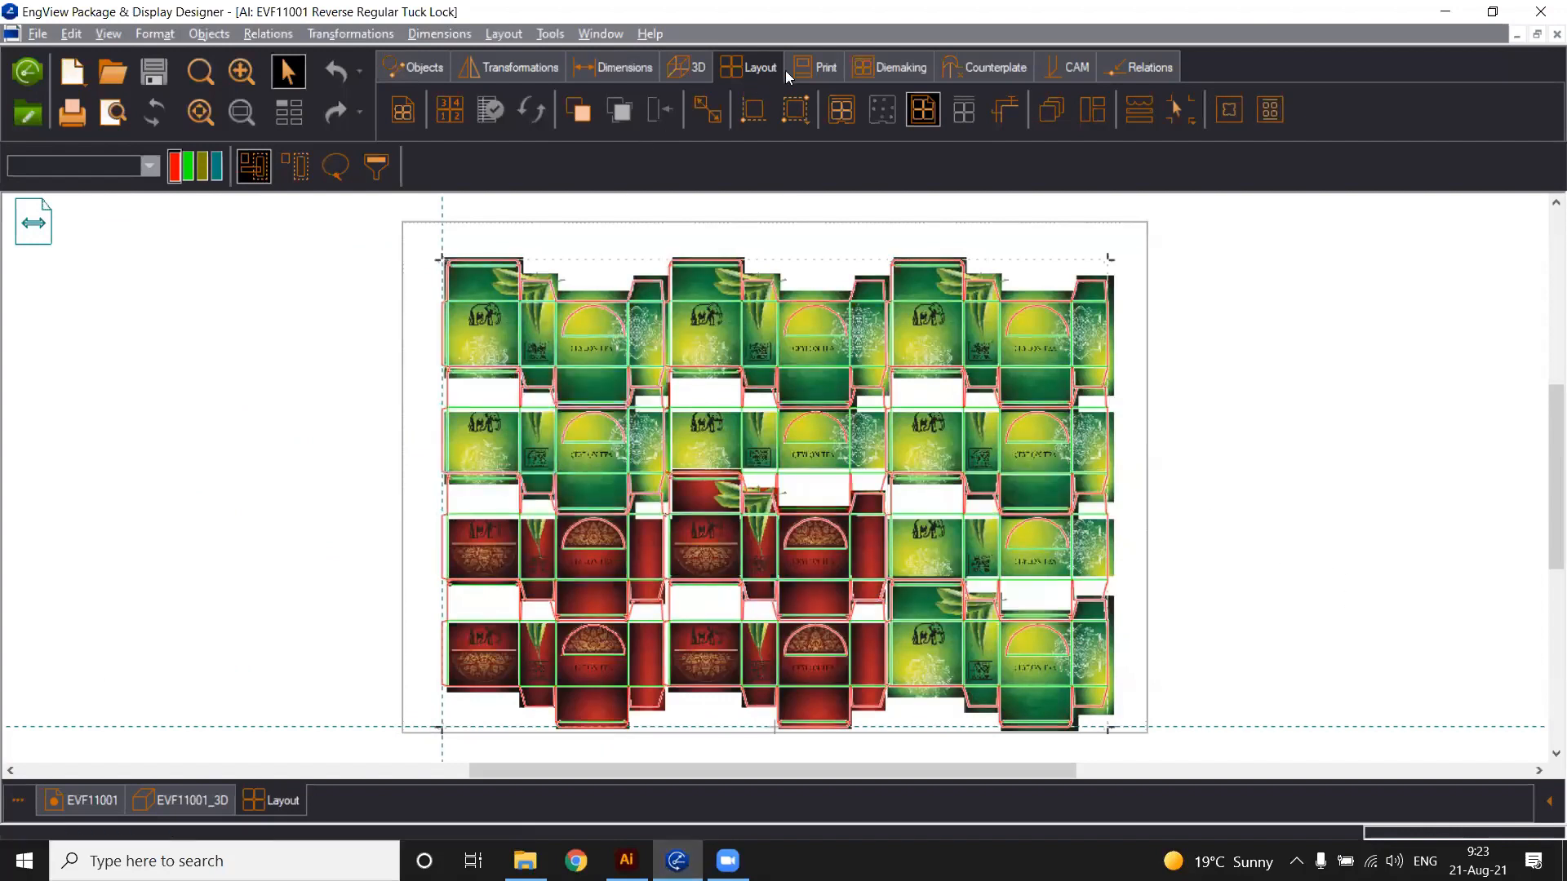
View the open 3D box and the flat EVF11001 drawing, and switch the displayed article from red to green
left_click(690, 68)
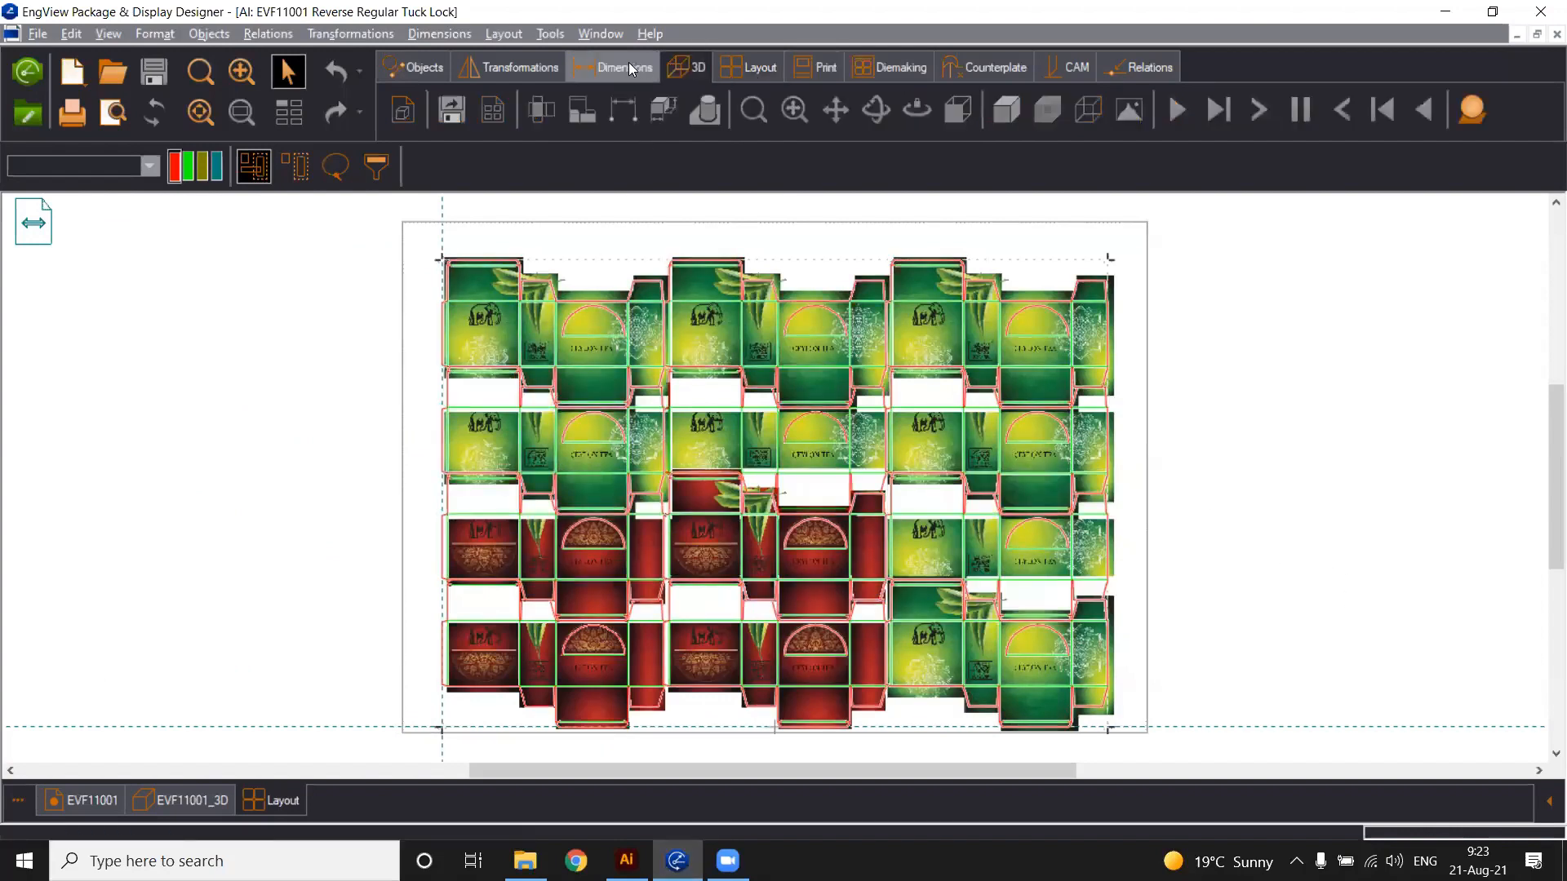
left_click(614, 70)
left_click(534, 68)
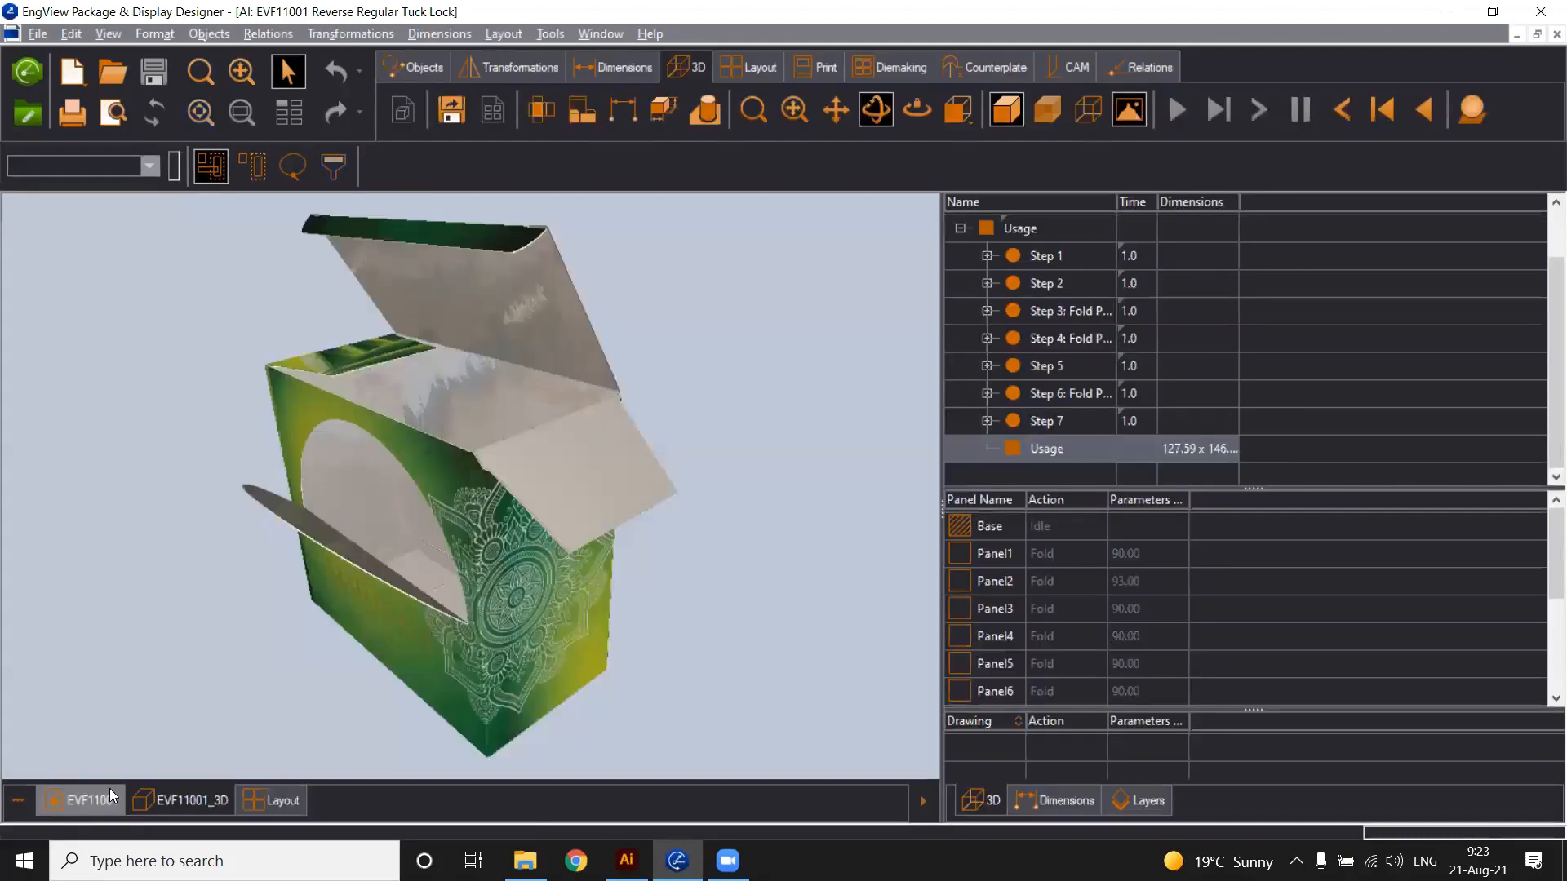
left_click(104, 804)
left_click(62, 395)
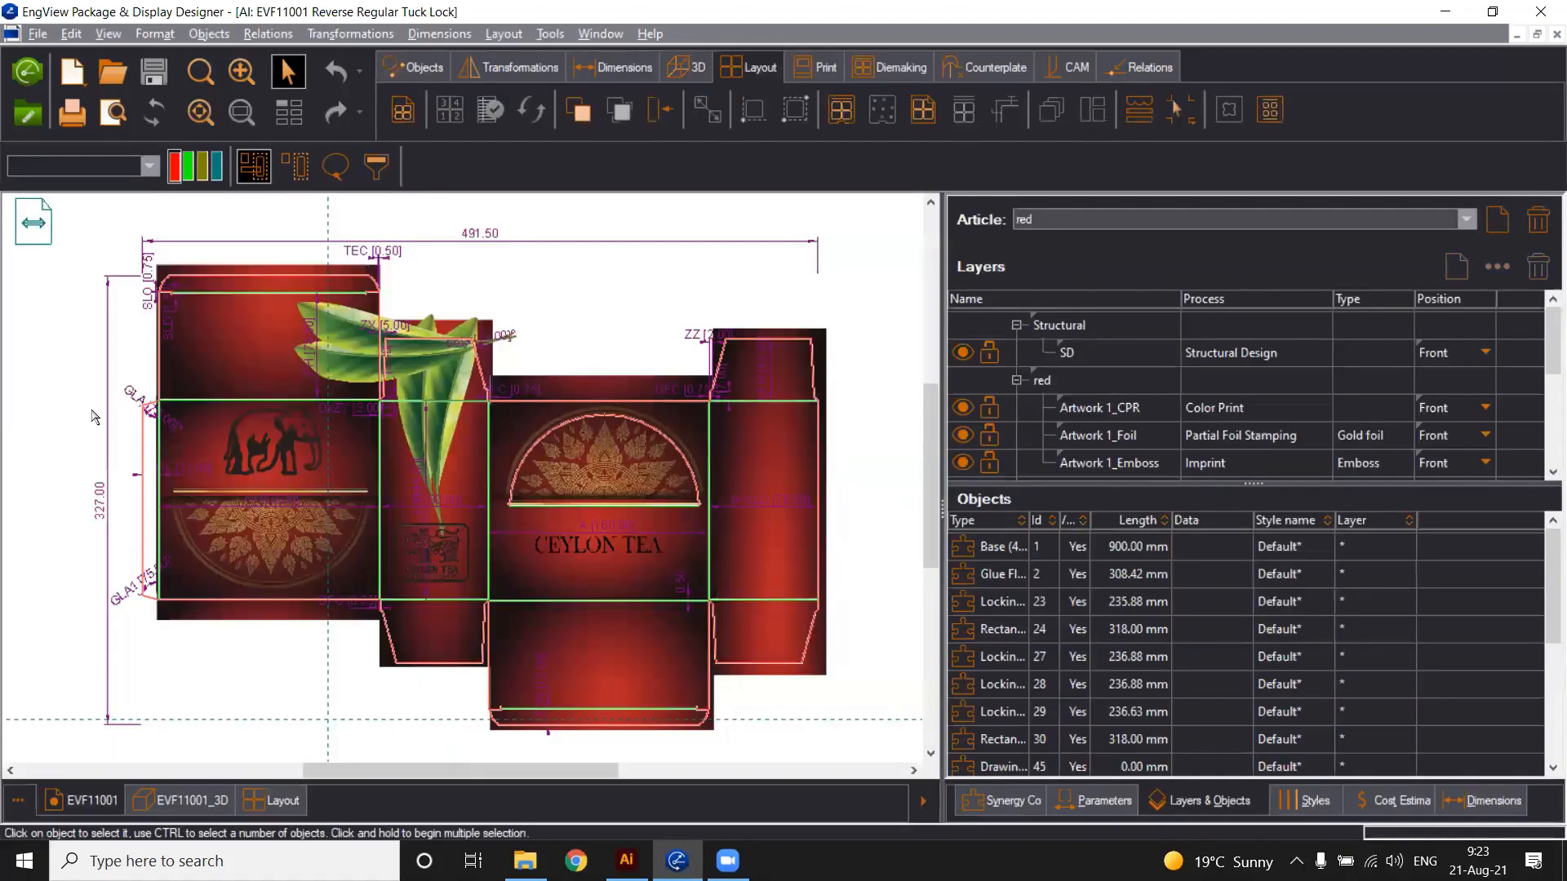
left_click(983, 227)
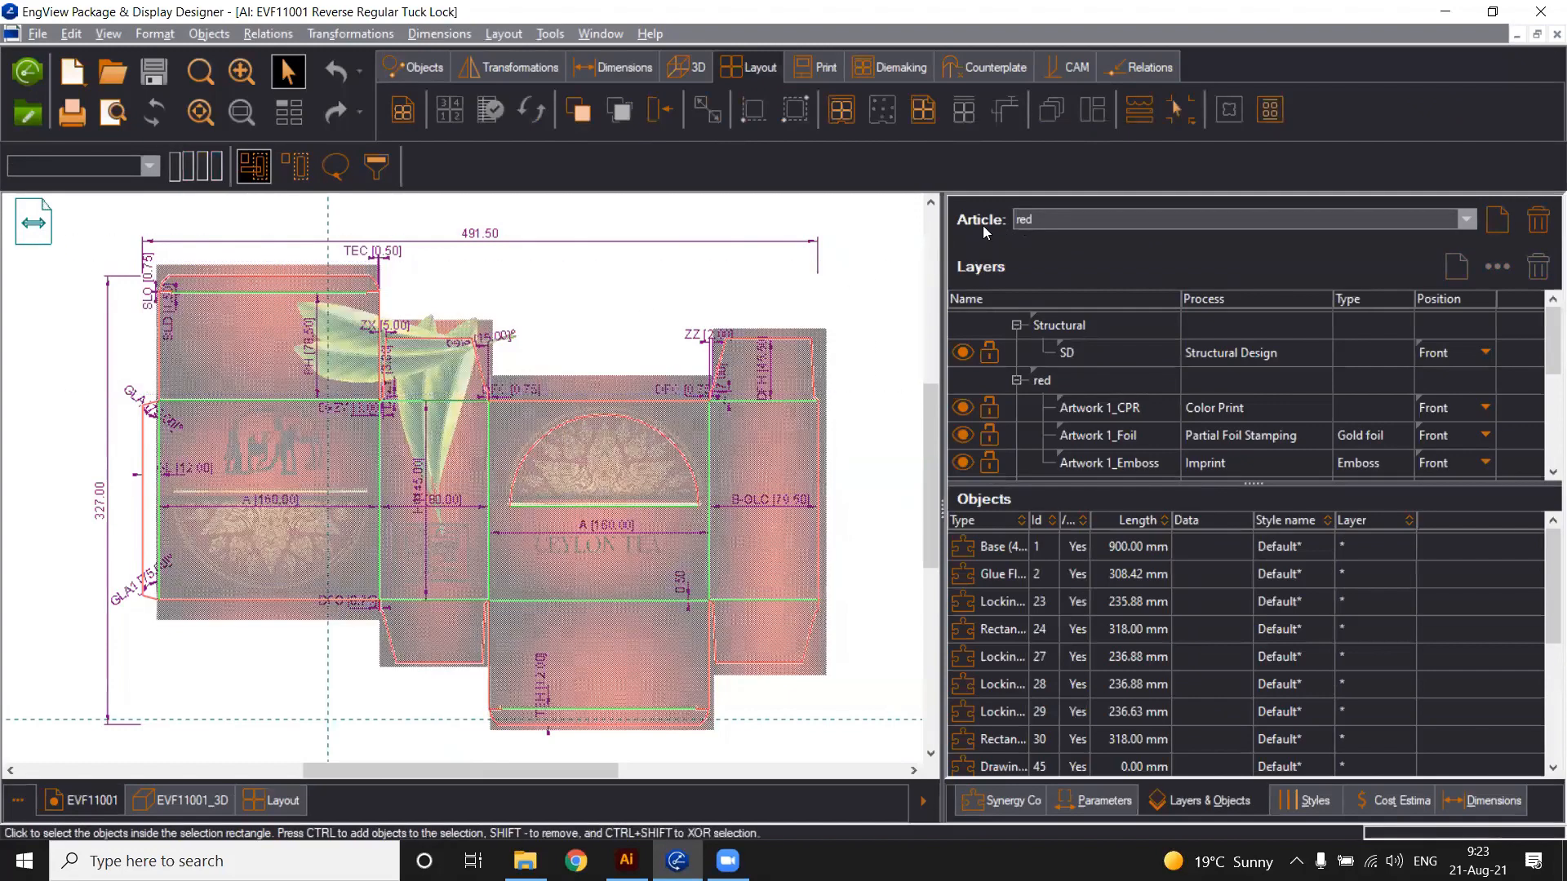
left_click(1032, 220)
left_click(1037, 235)
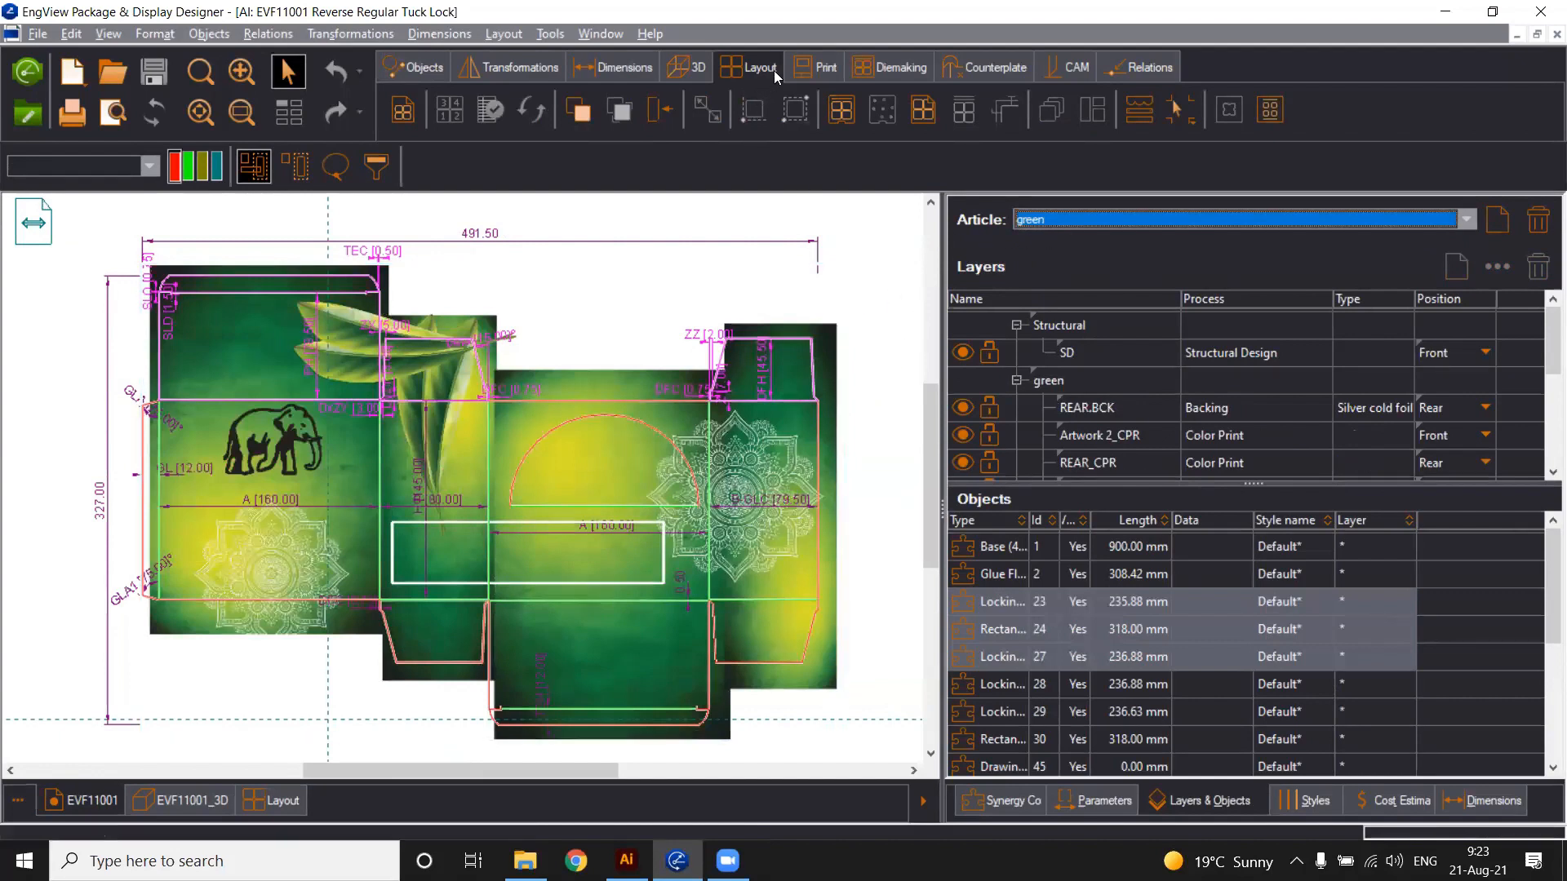
Close the EngView project, return to Illustrator and select the saved Layout for Step and Repeat
left_click(1555, 34)
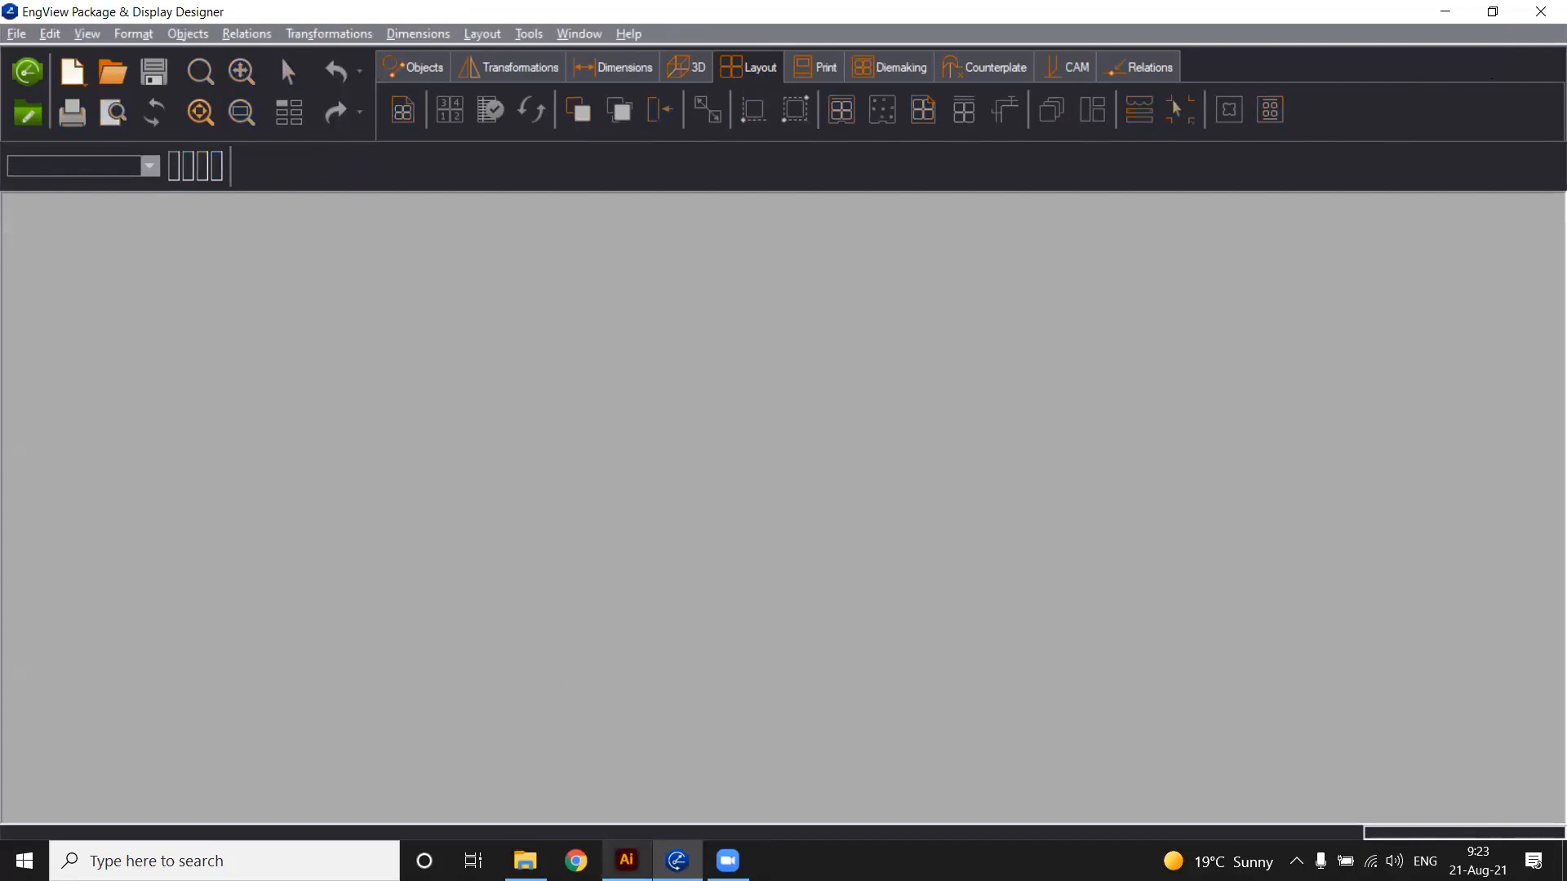
left_click(626, 861)
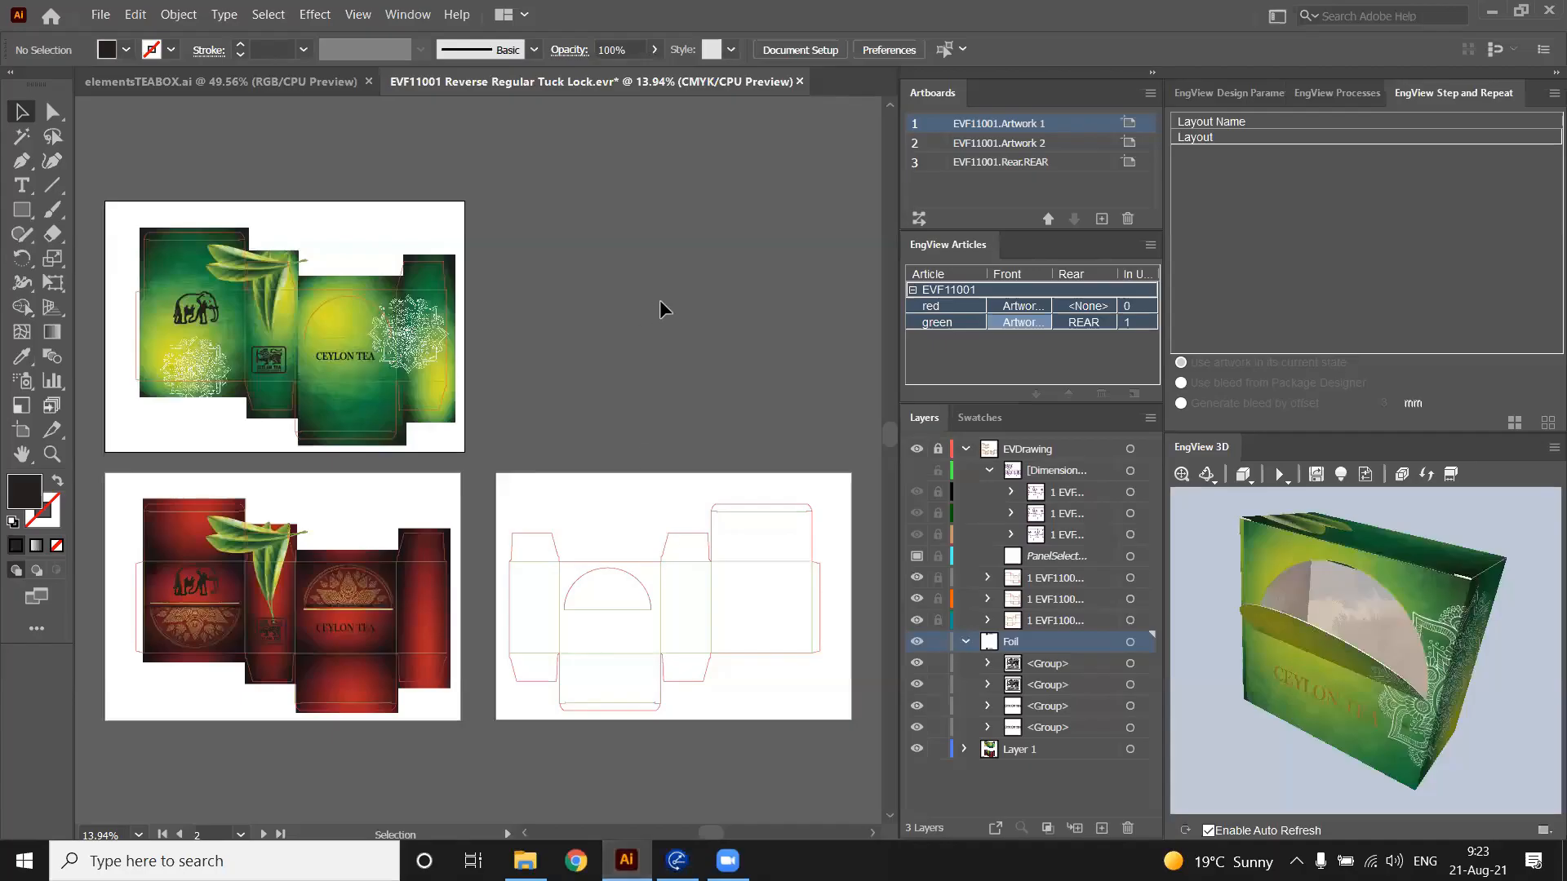
scroll(660, 302, "down", 2)
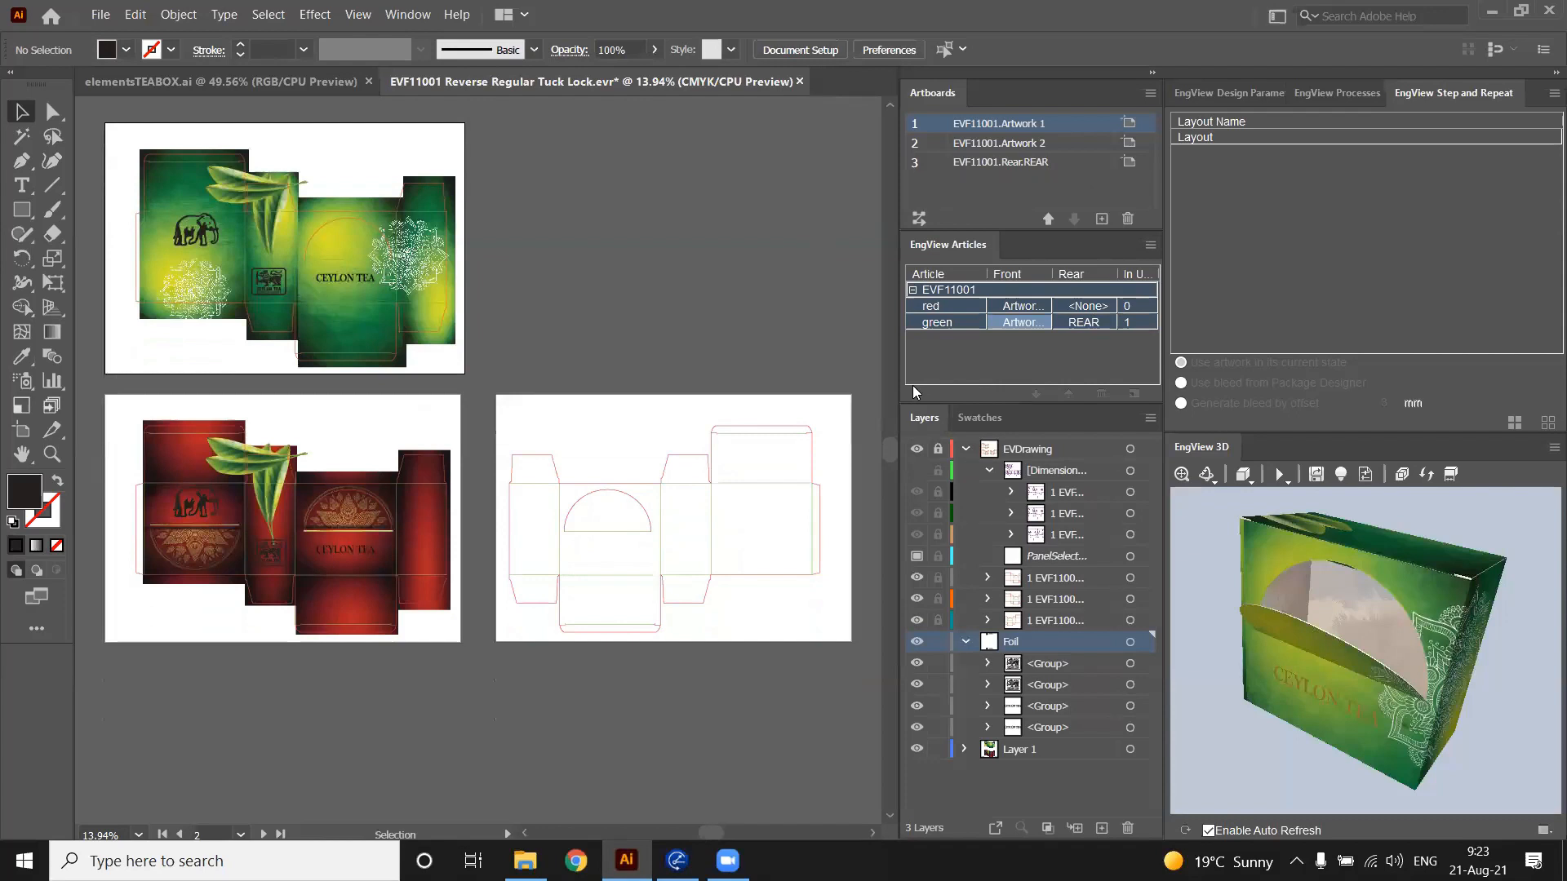
mouse_move(1203, 553)
left_mouse_down()
mouse_move(1203, 528)
mouse_move(1277, 572)
mouse_move(1174, 547)
left_mouse_up()
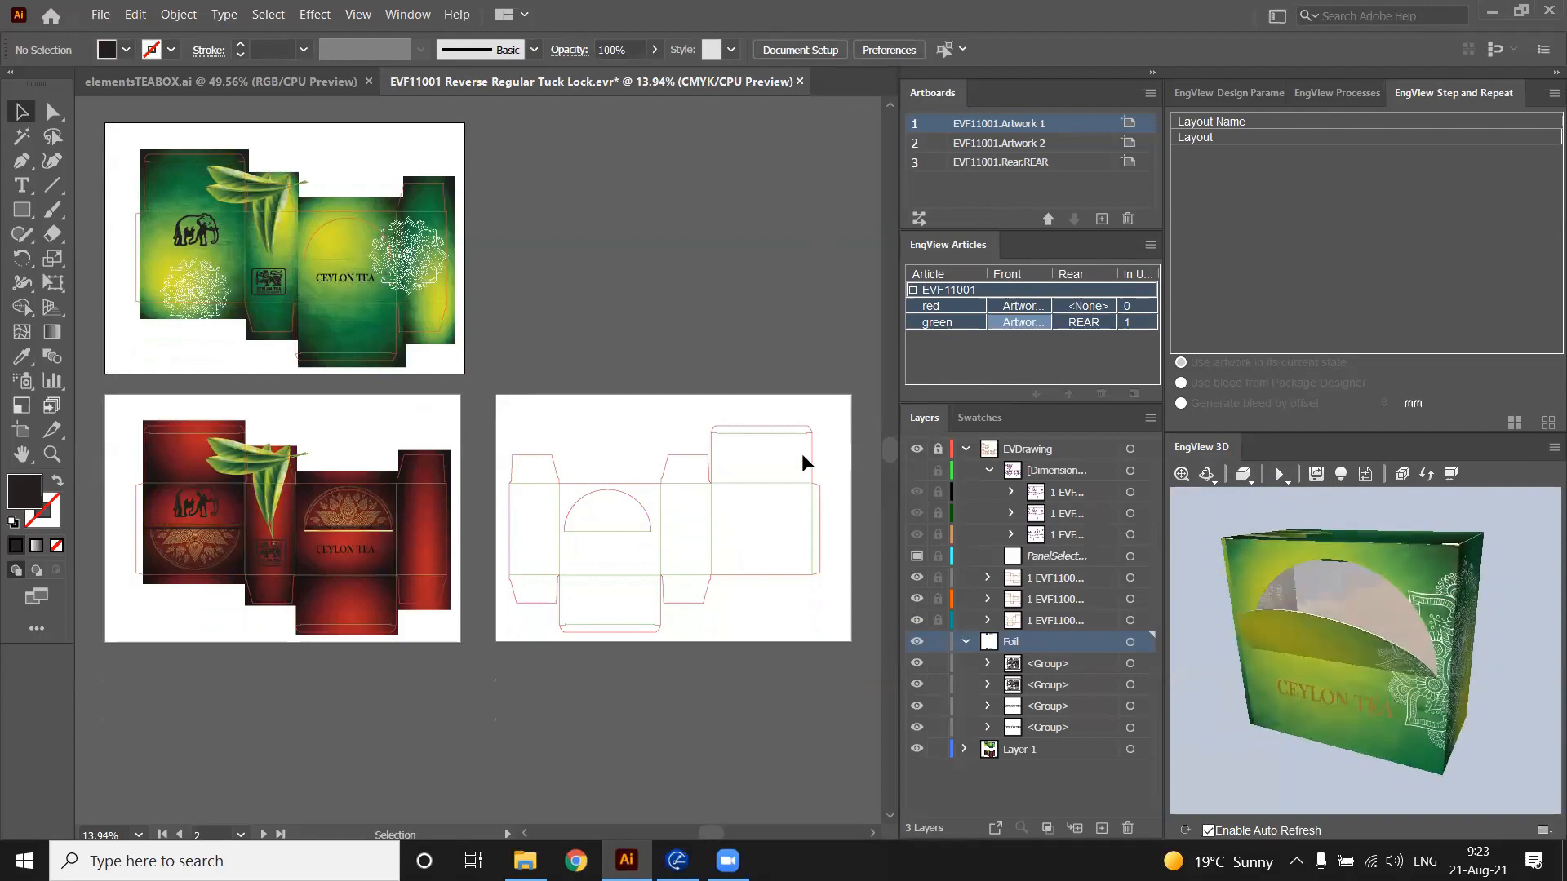
left_click(1223, 139)
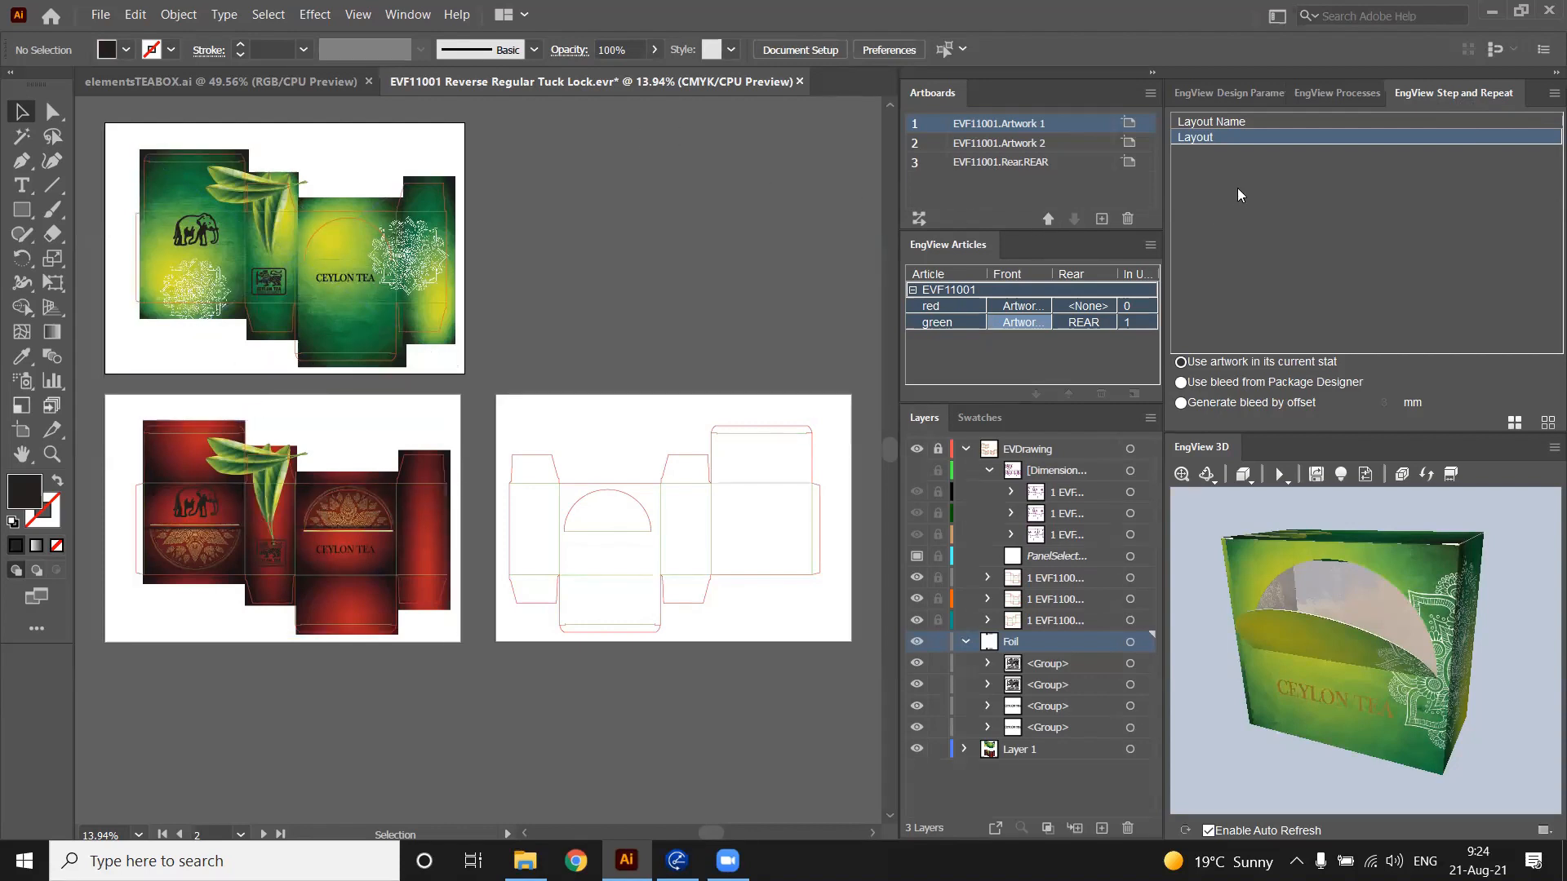
Generate the step-and-repeat sheet from the selected Layout with bleed generated by a 4 mm offset
left_click(1181, 404)
left_click_drag(1394, 404, 1370, 425)
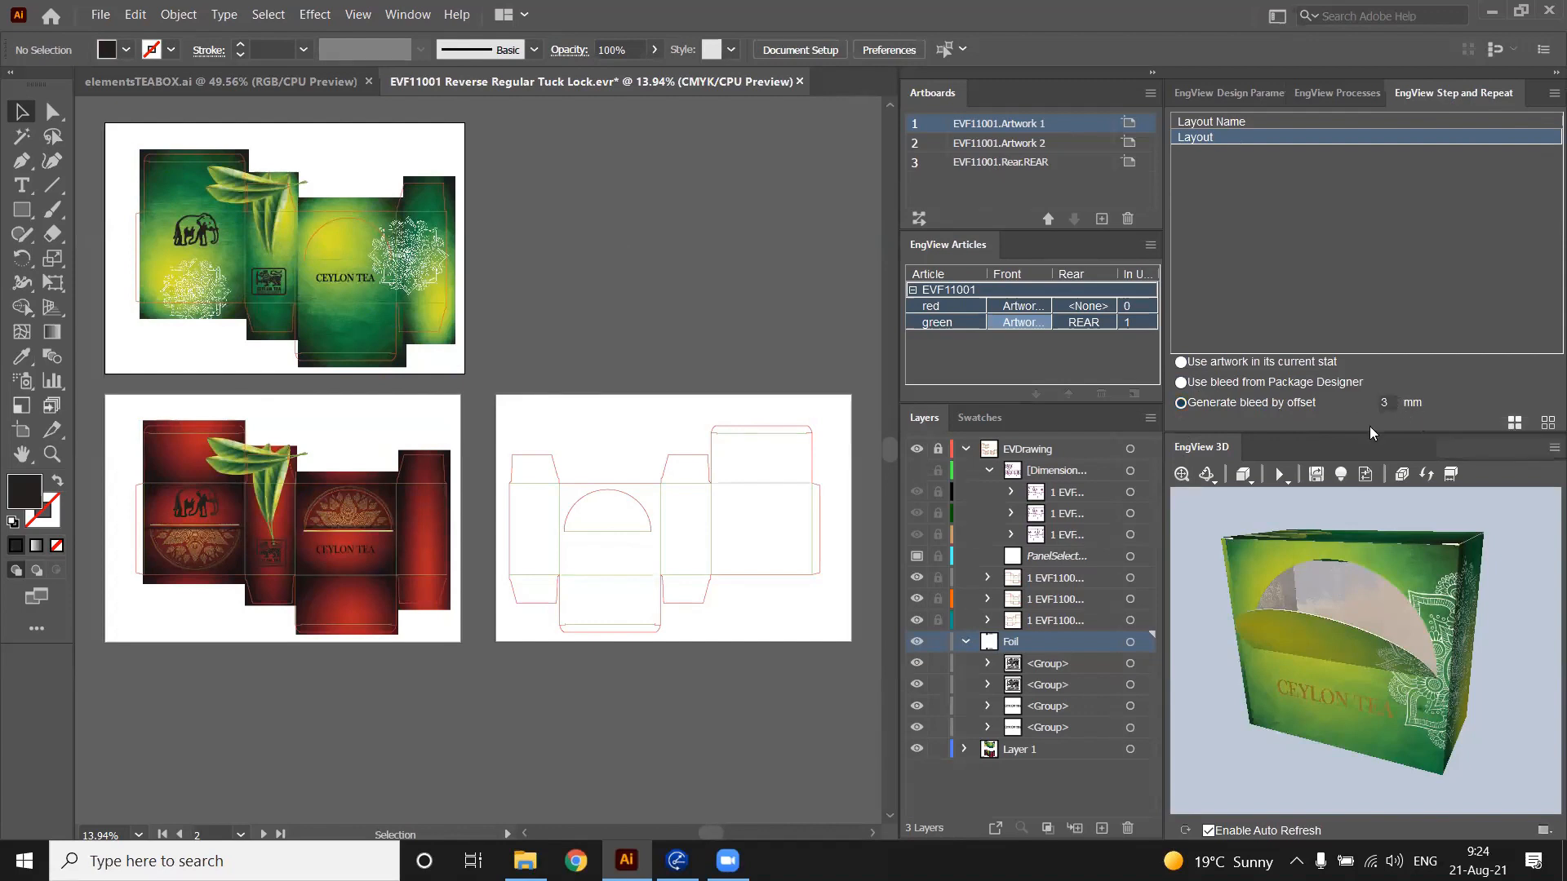
type("4")
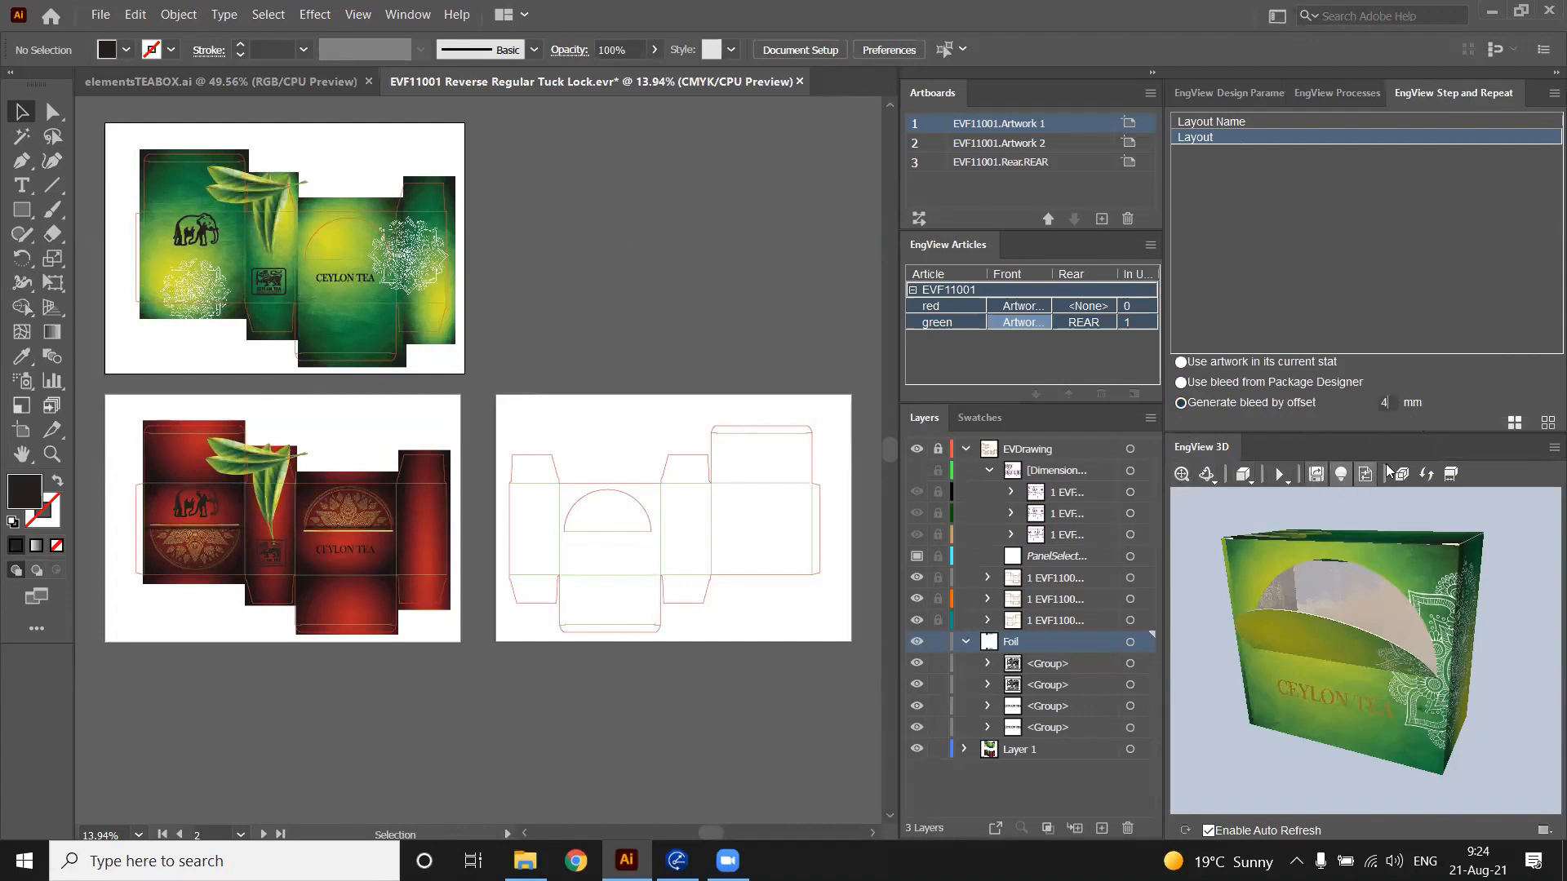
double_click(1006, 322)
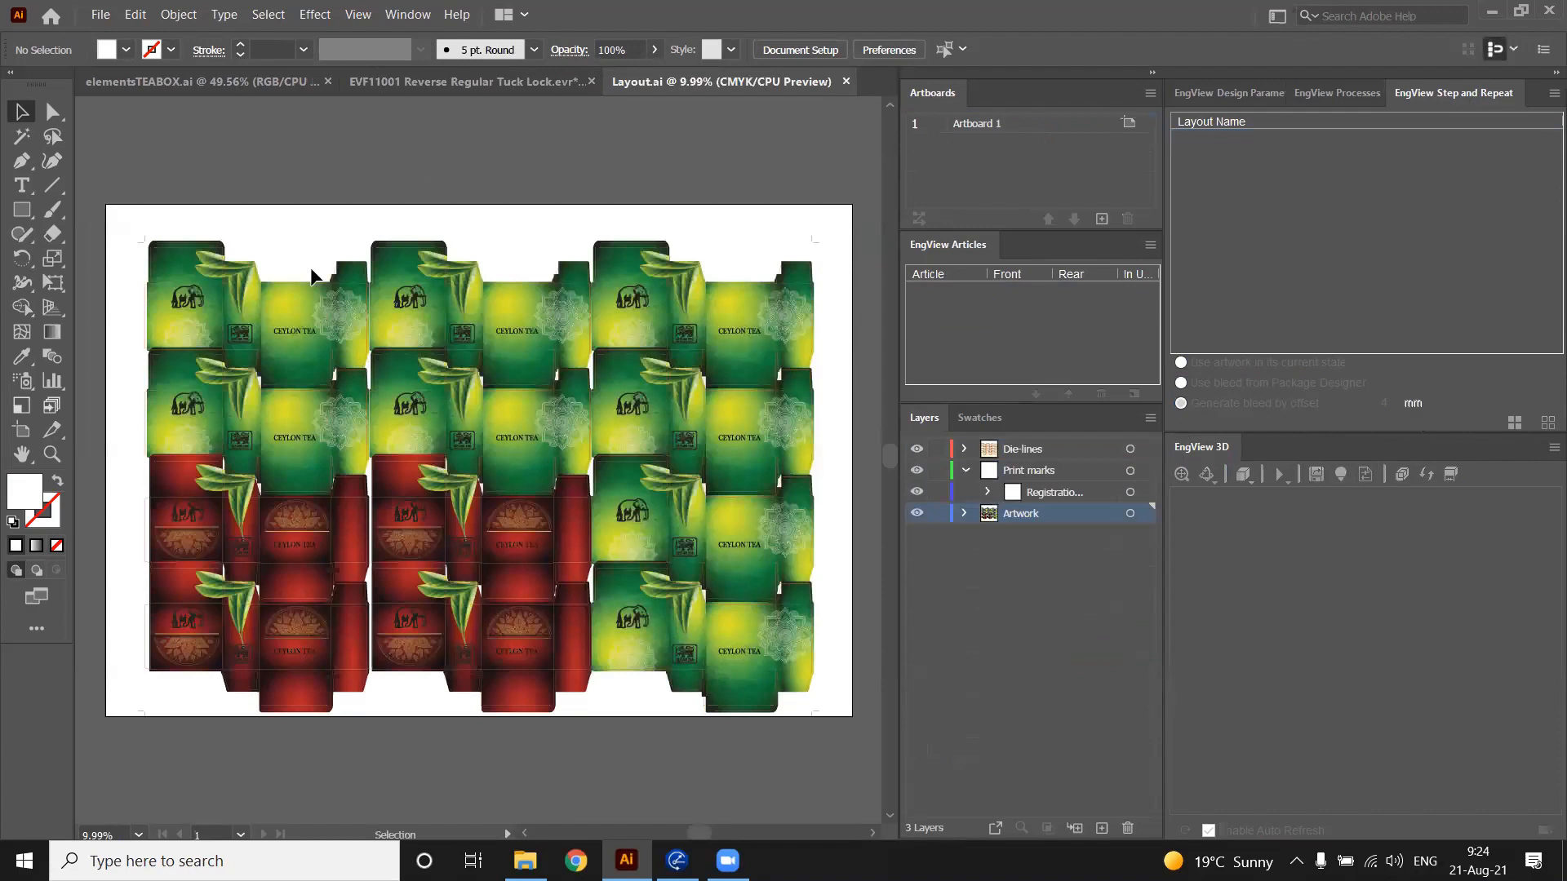
scroll(820, 375, "down", 1)
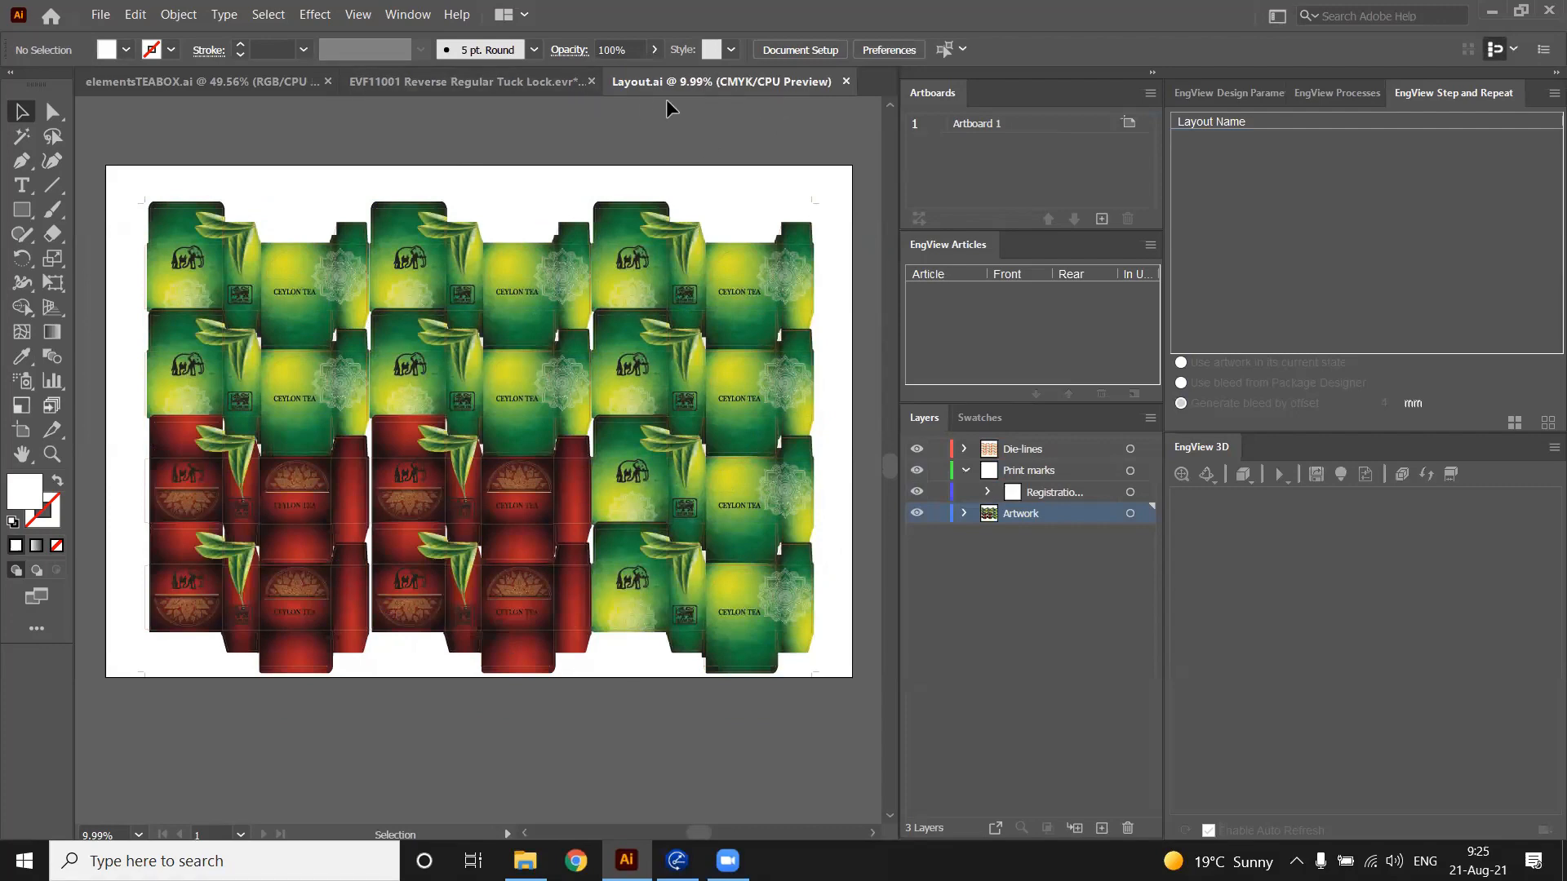
Check the file formats available for saving the generated layout, including Adobe PDF, and cancel without saving
left_click(100, 14)
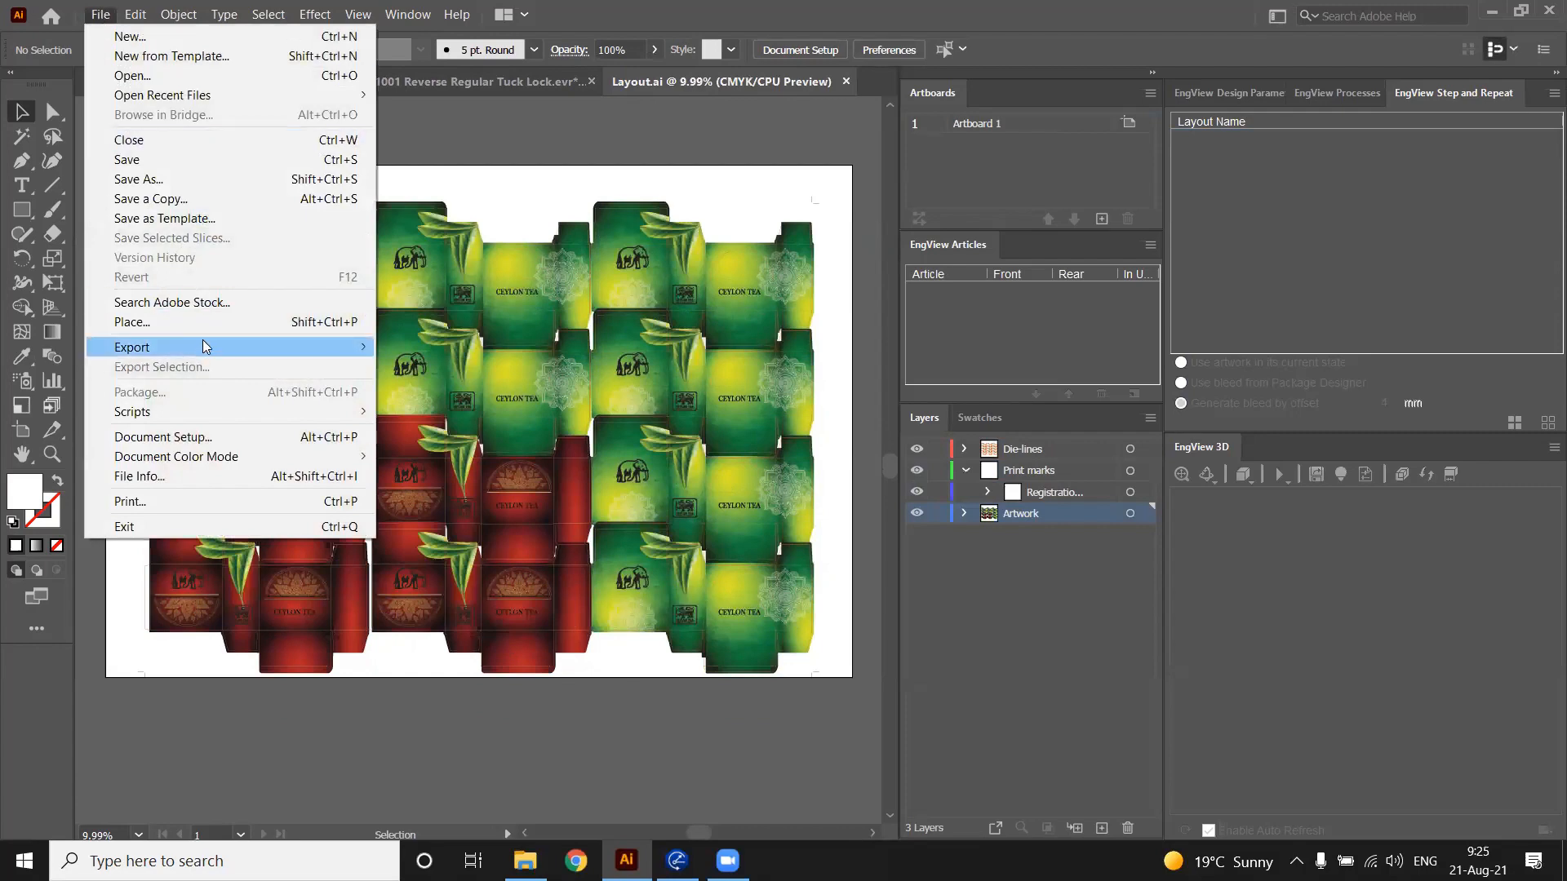
left_click(185, 179)
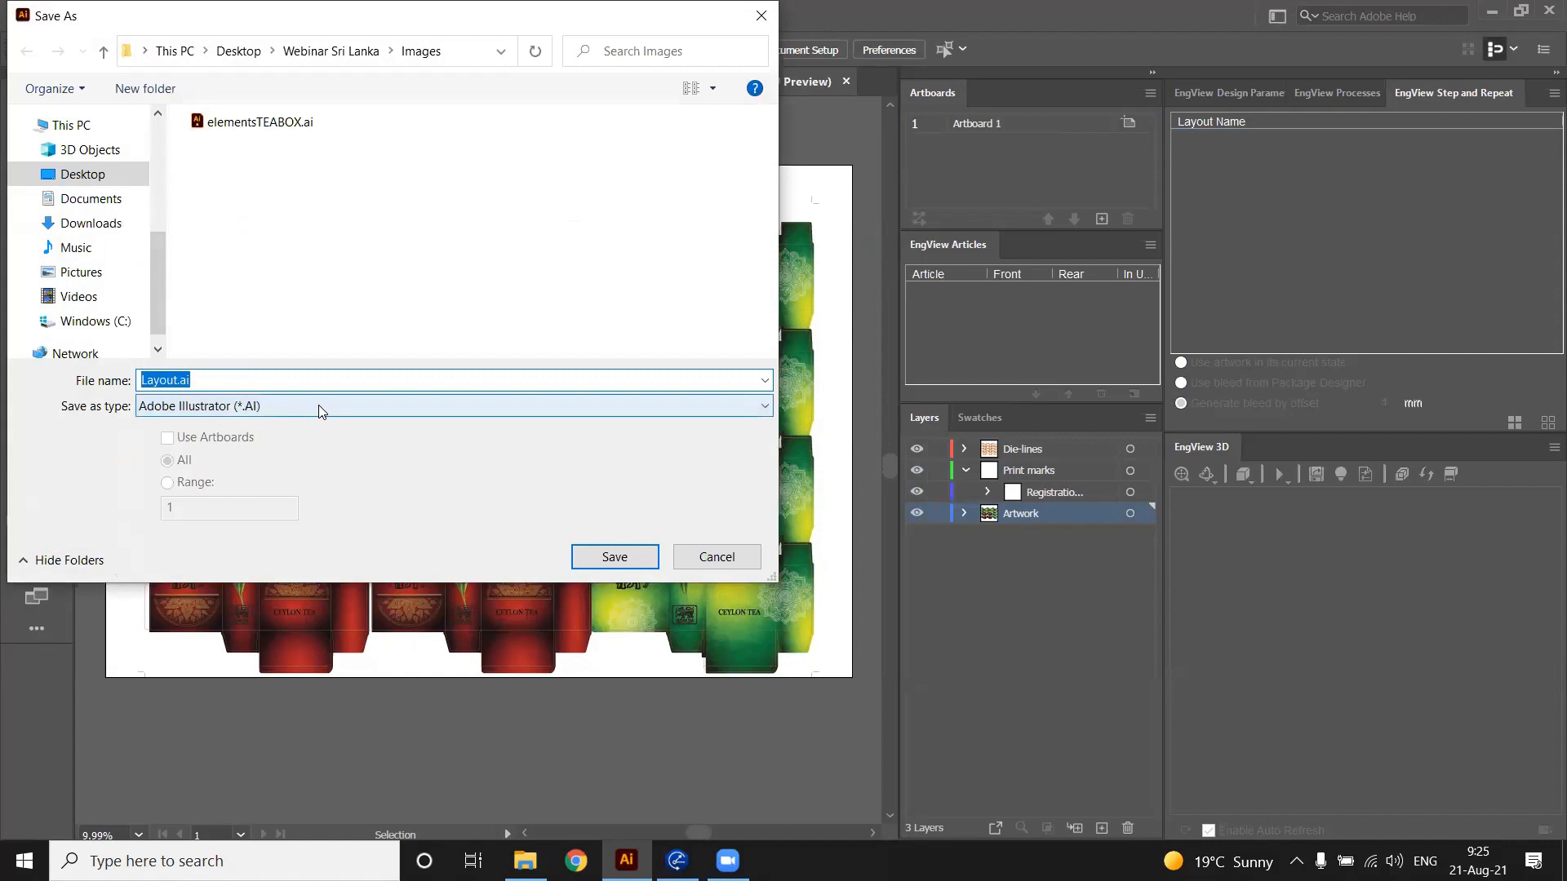
left_click(318, 405)
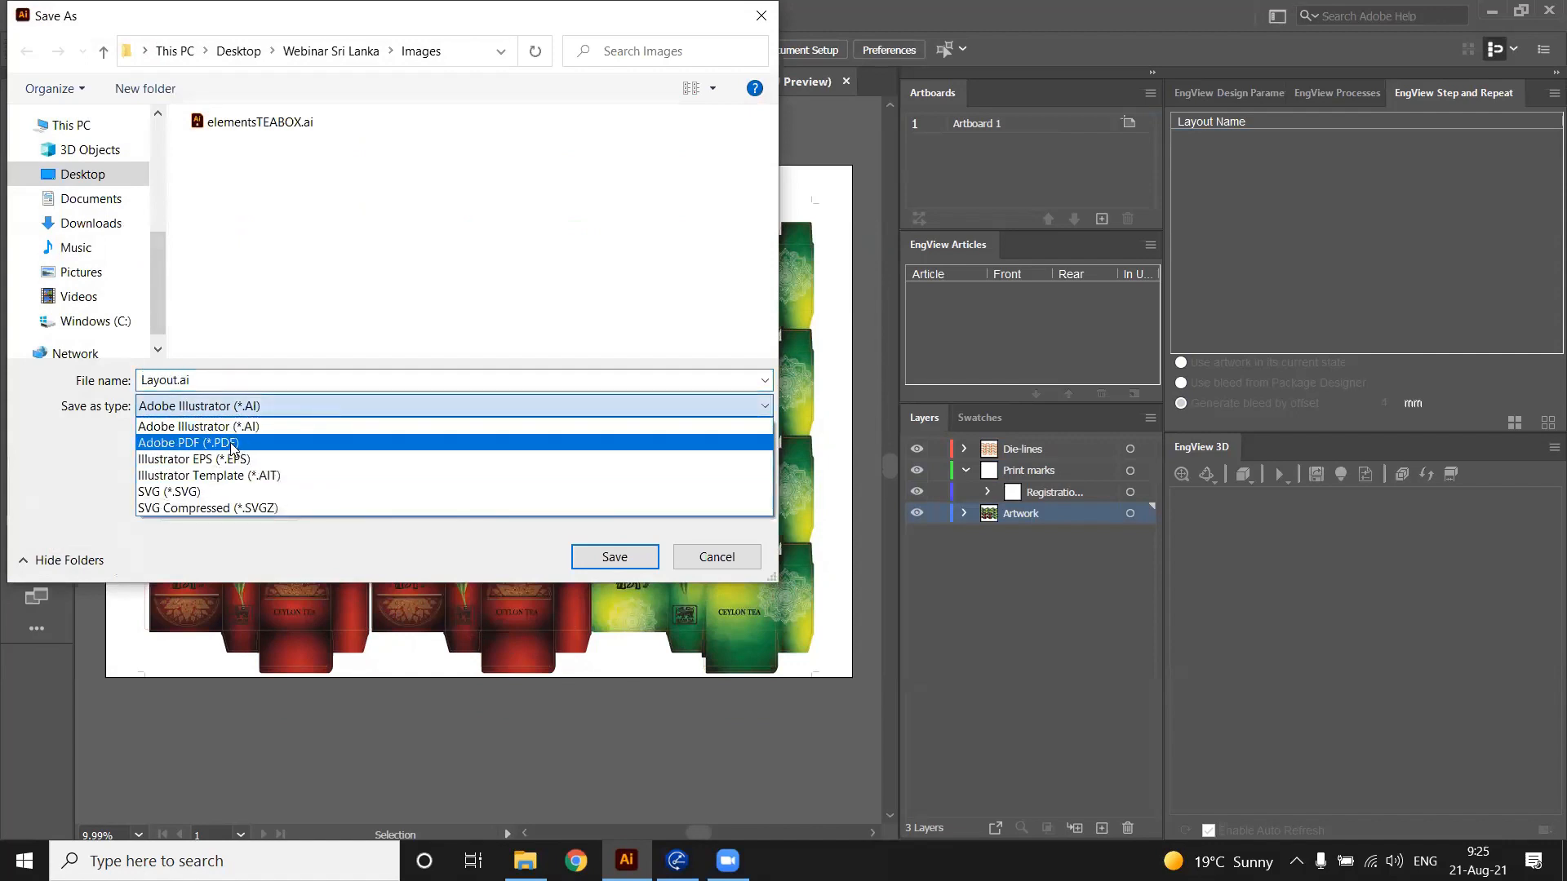
left_click(737, 571)
left_click(719, 558)
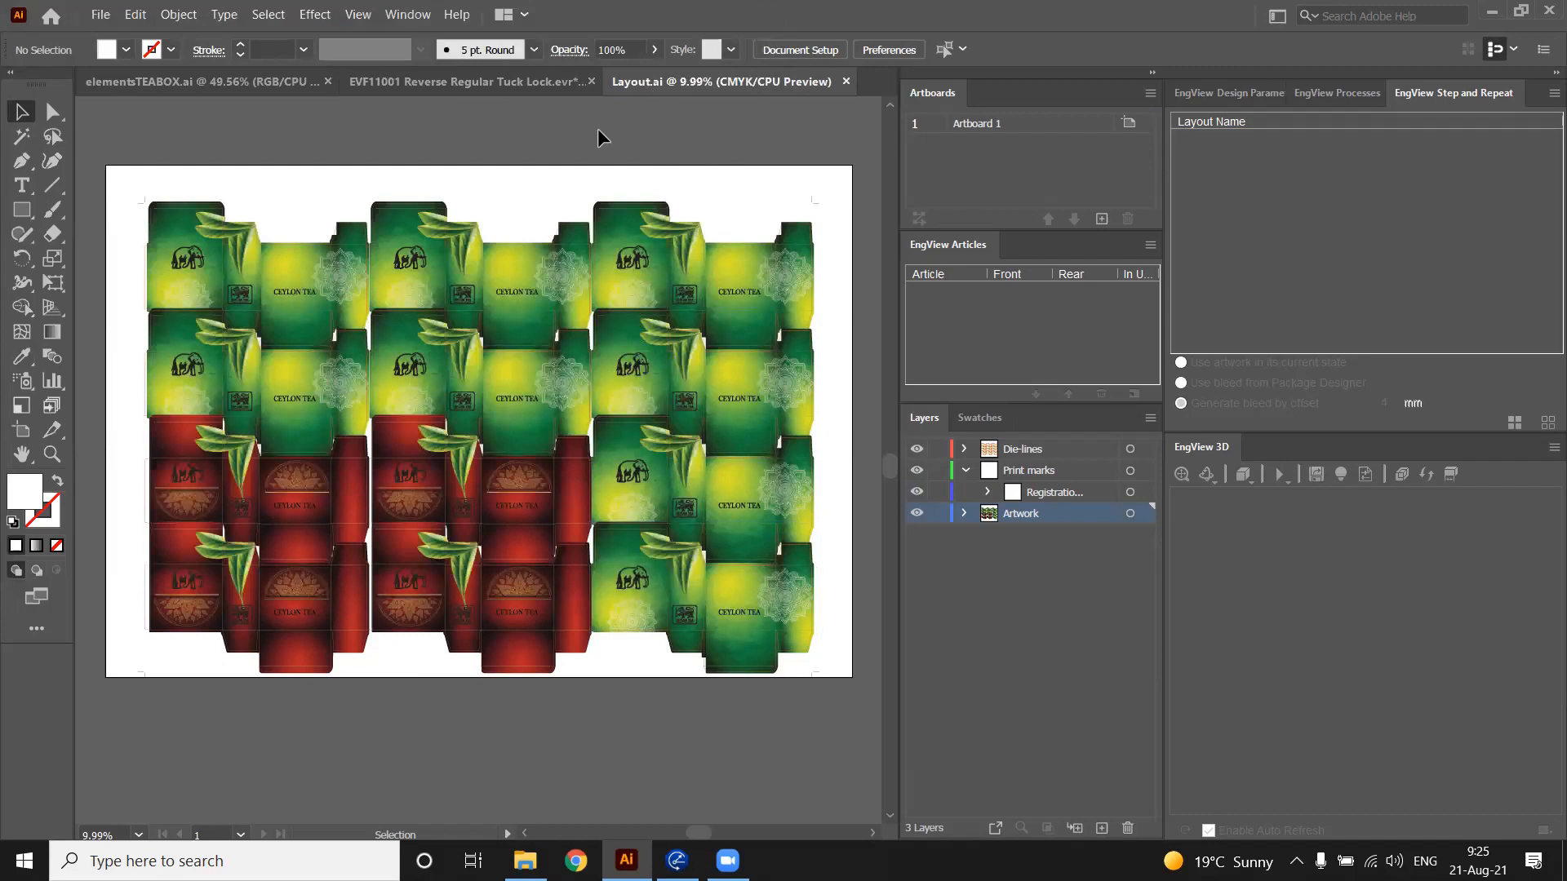
Review the layout sheet, the tuck lock box artwork and the elementsTEABOX document, and return to the layout
scroll(790, 121, "down", 1)
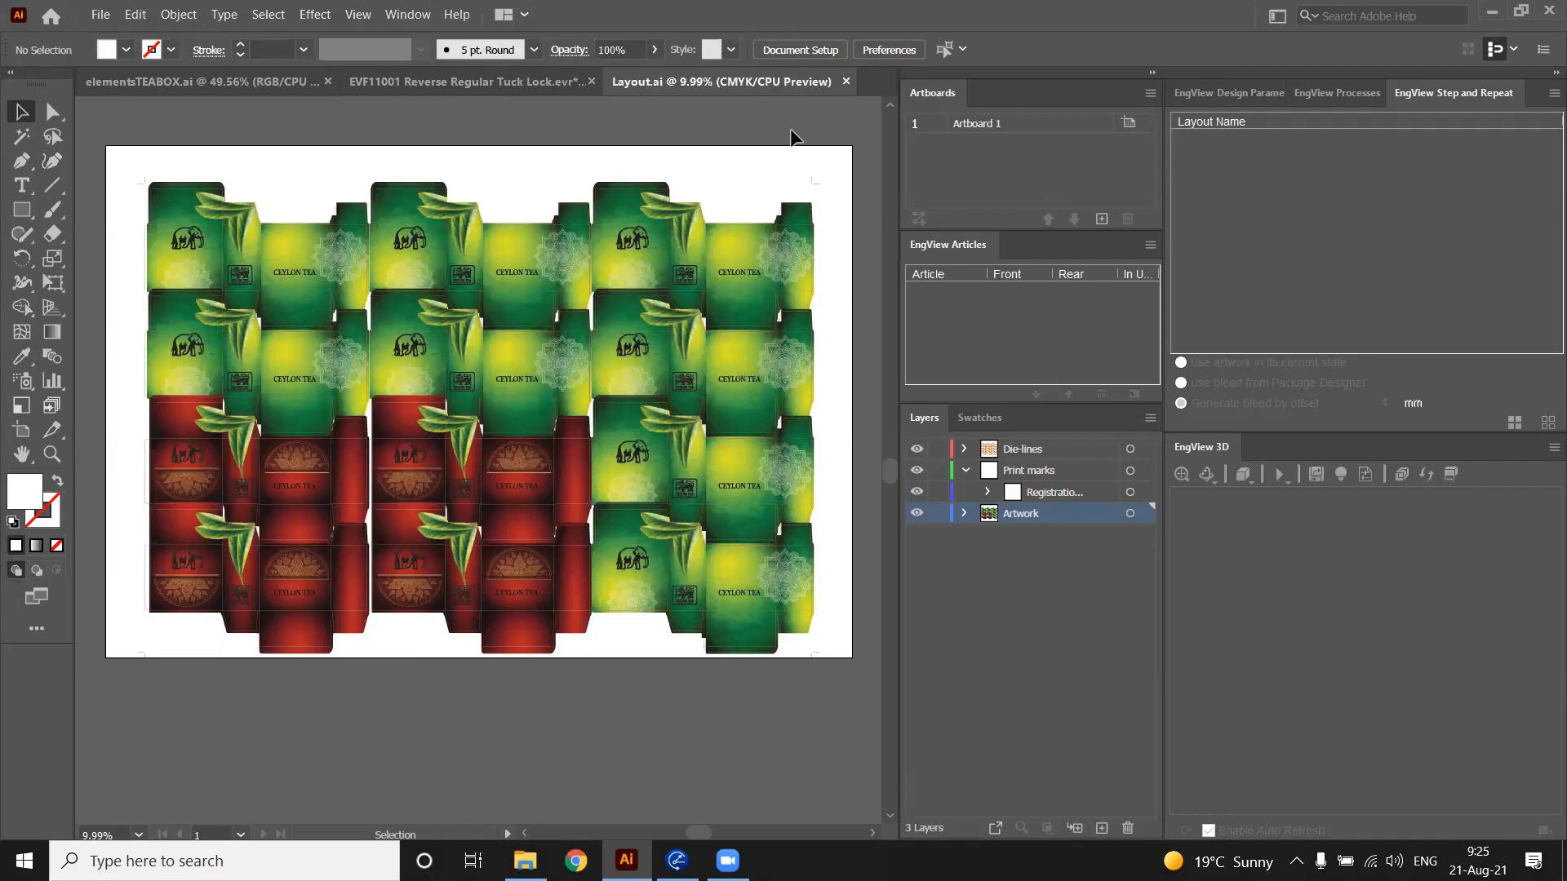
scroll(734, 140, "up", 1)
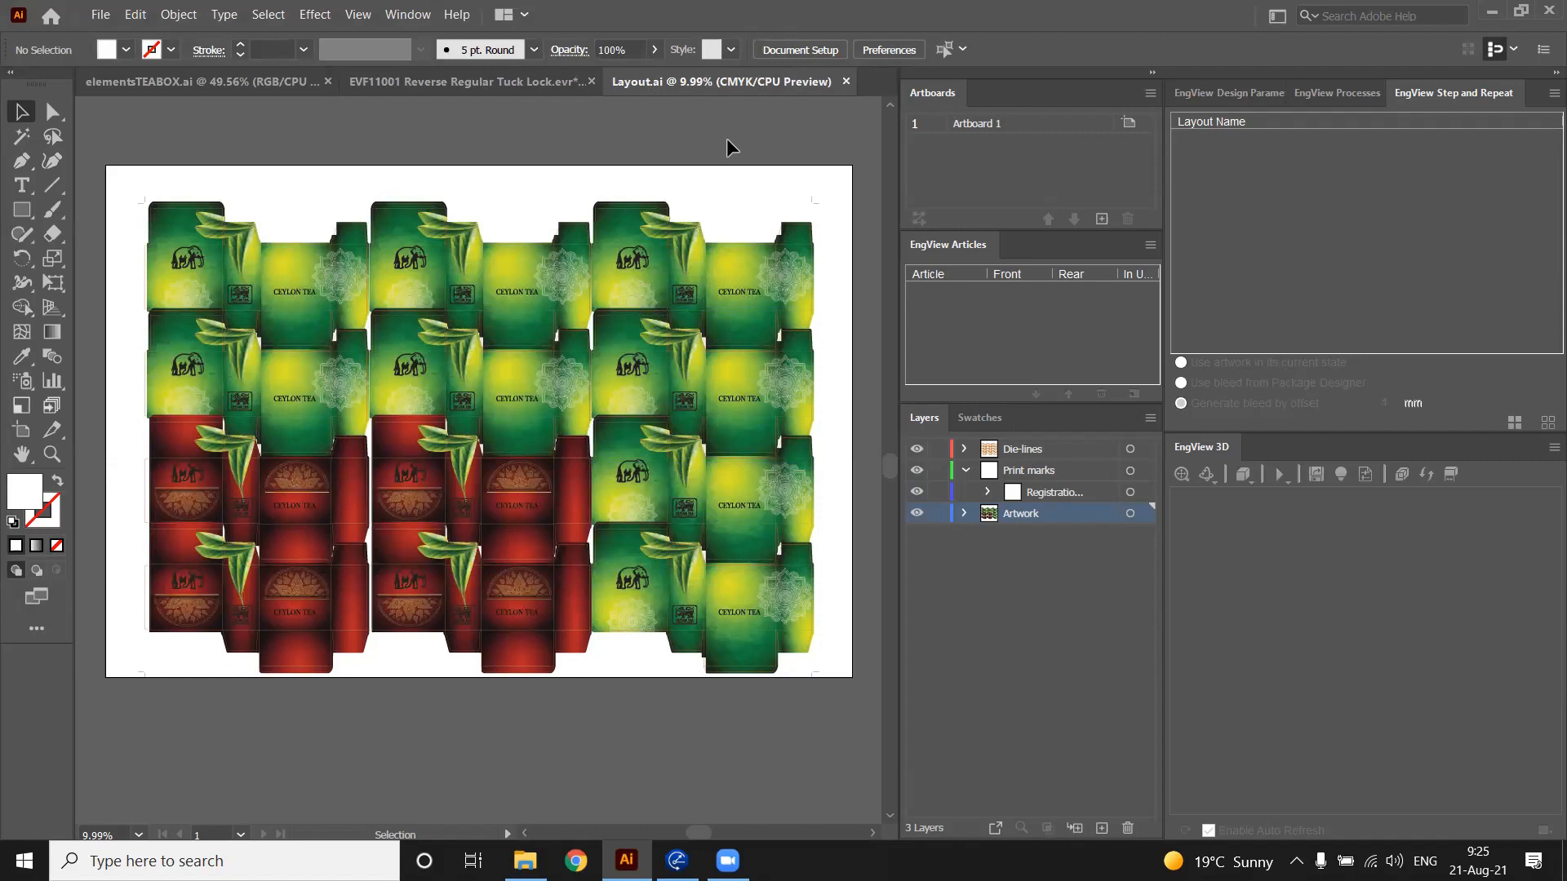
left_click(472, 83)
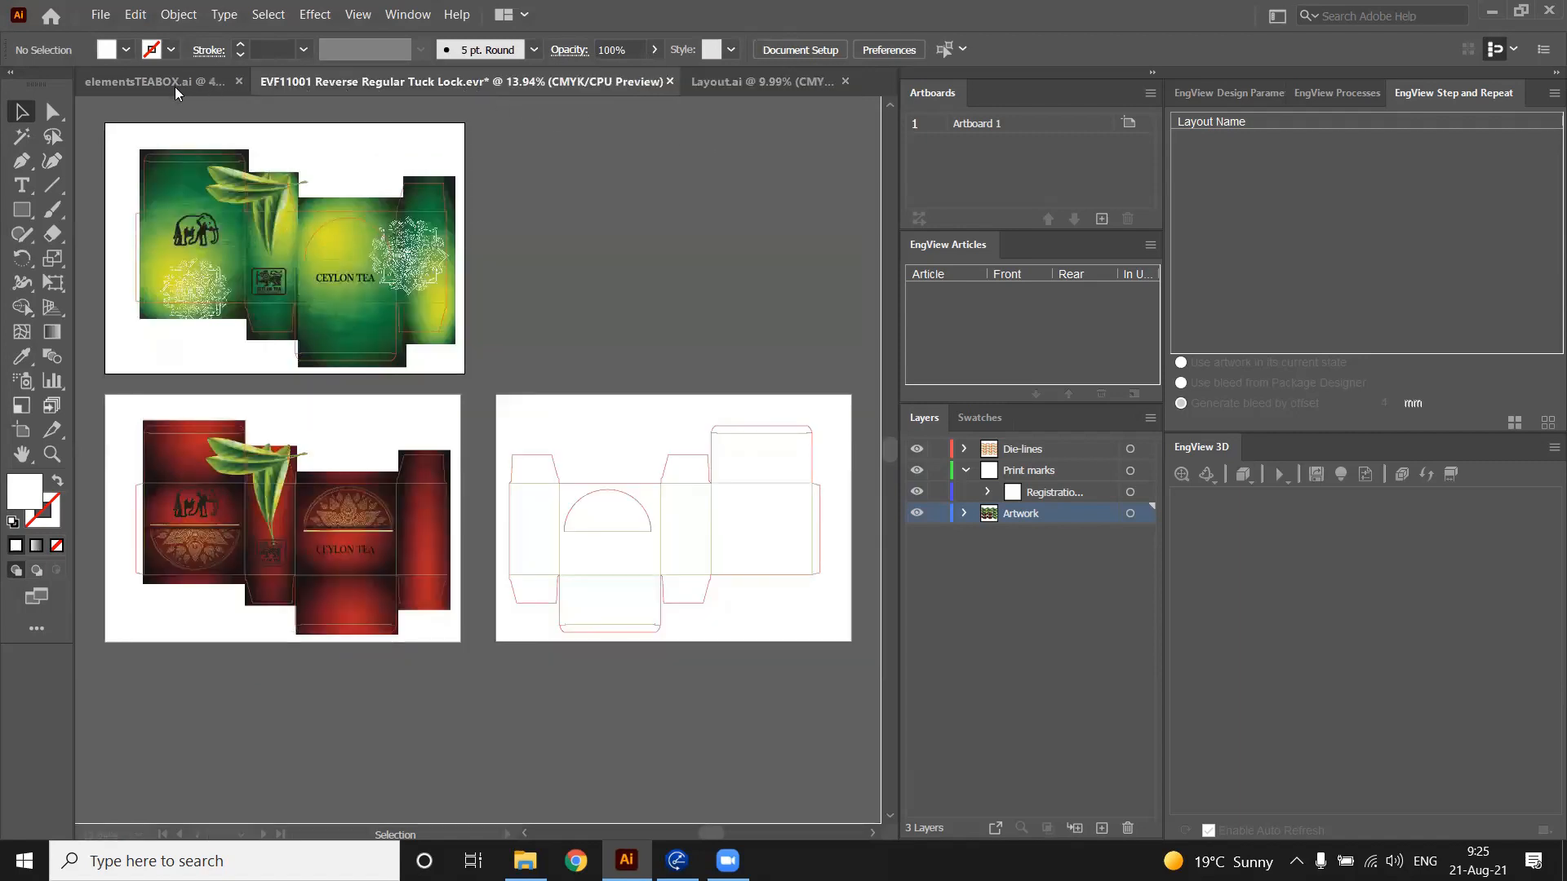
left_click(174, 87)
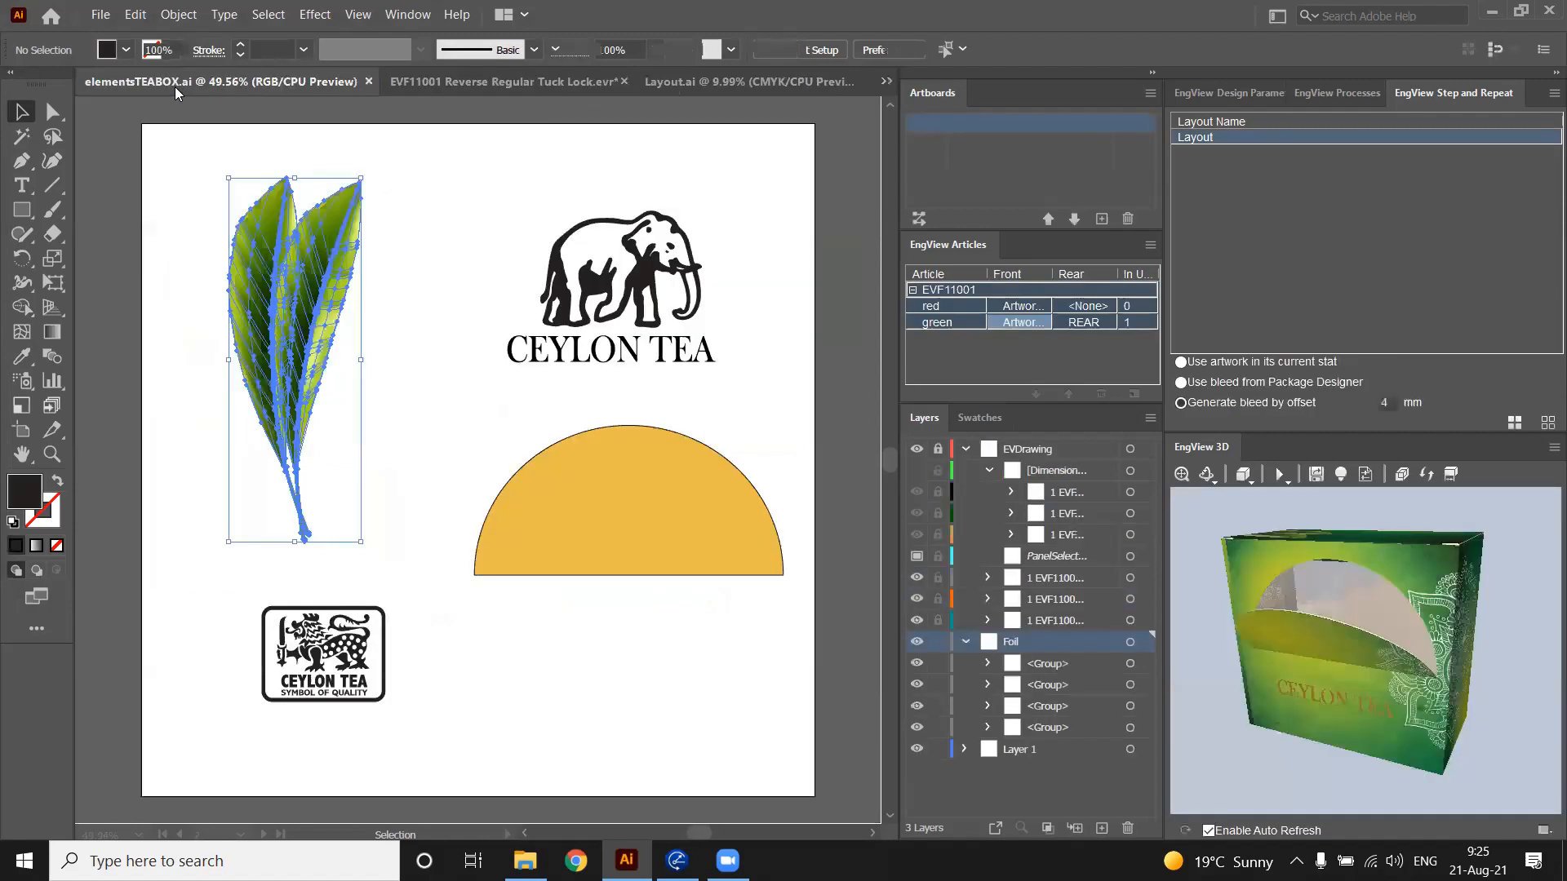
left_click(521, 87)
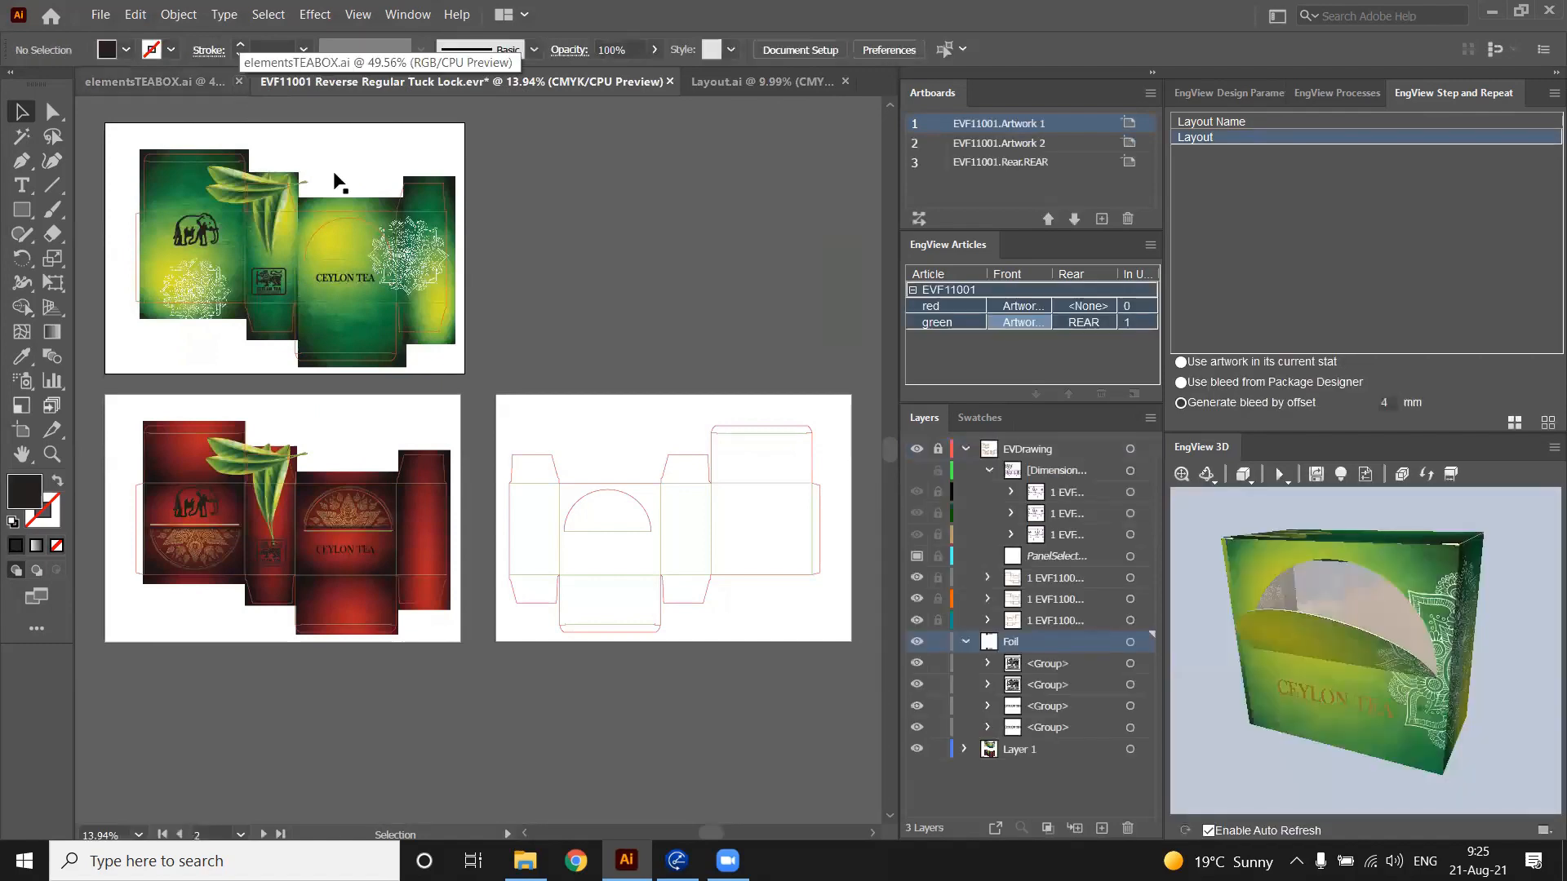
scroll(810, 265, "down", 1)
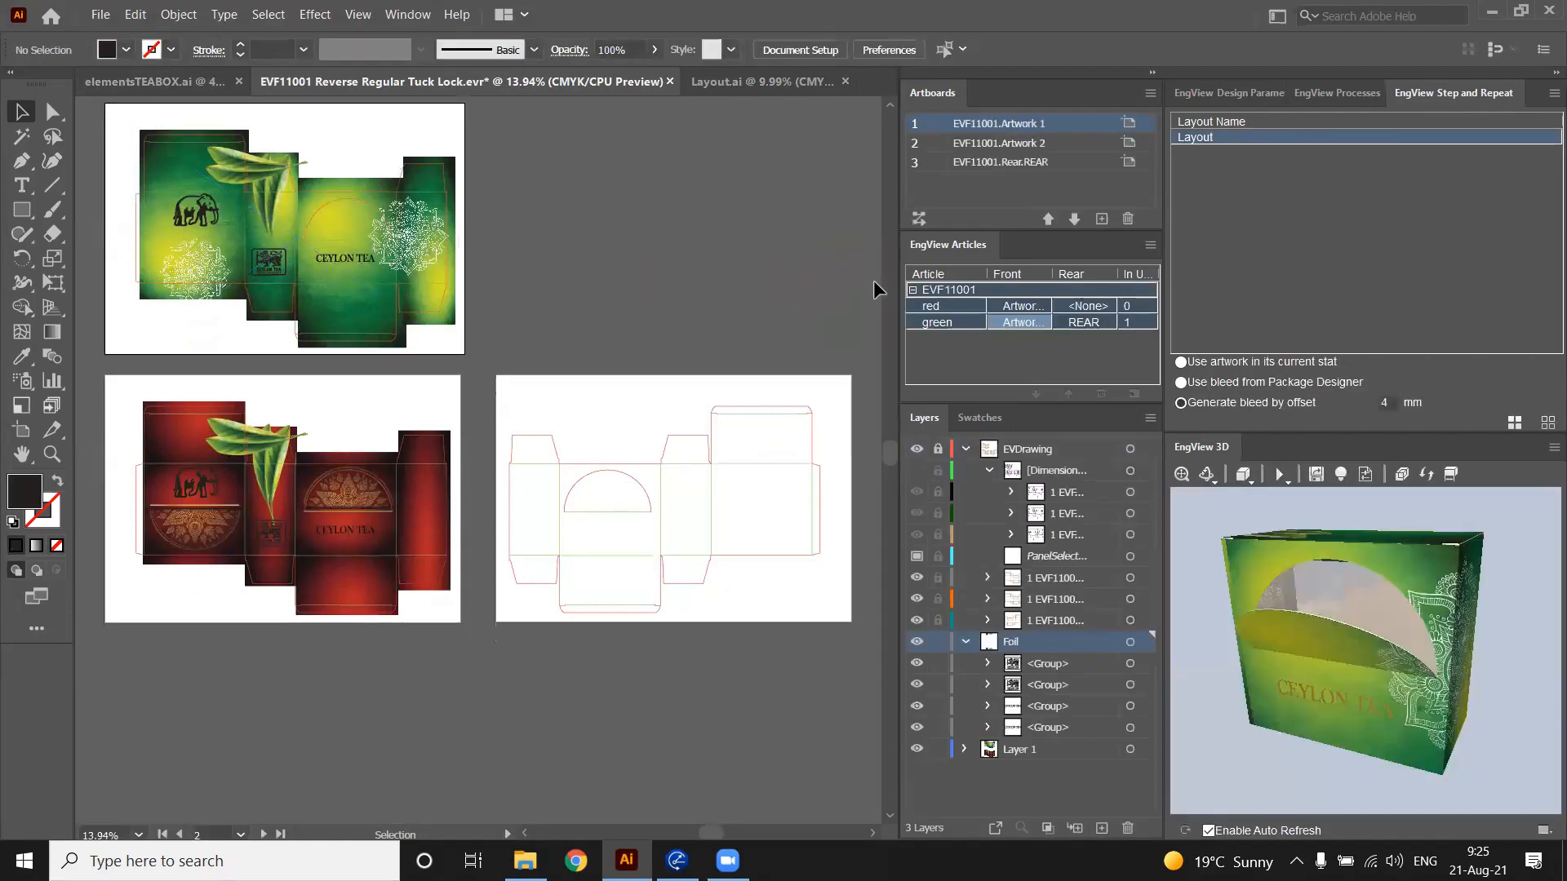
left_click(745, 82)
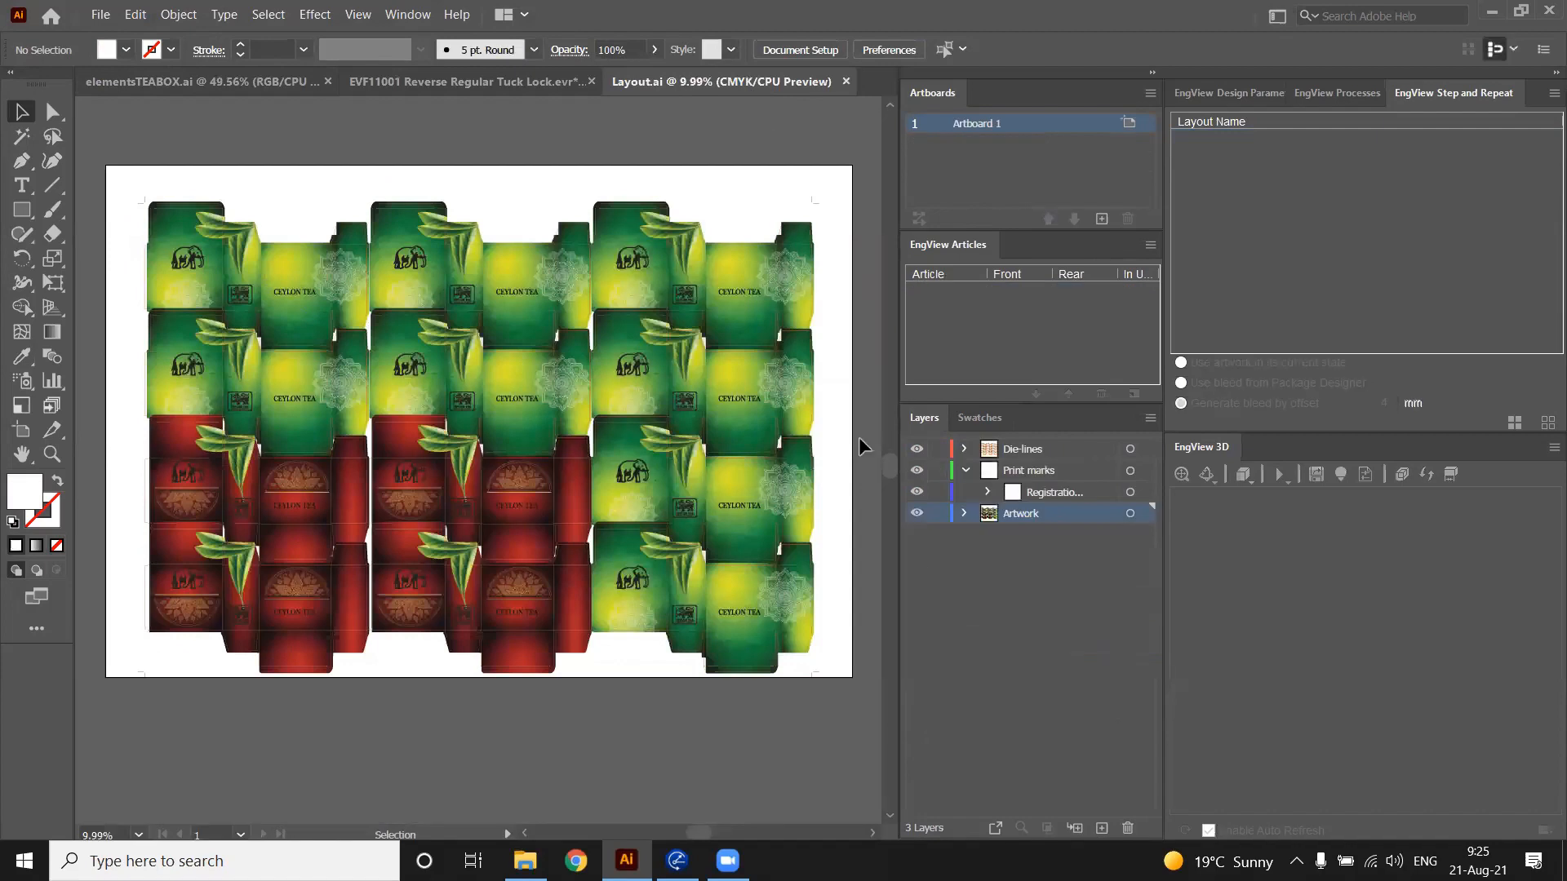
Hide and reshow the layout's Artwork layer, and toggle the visibility of the registration marks
left_click(917, 513)
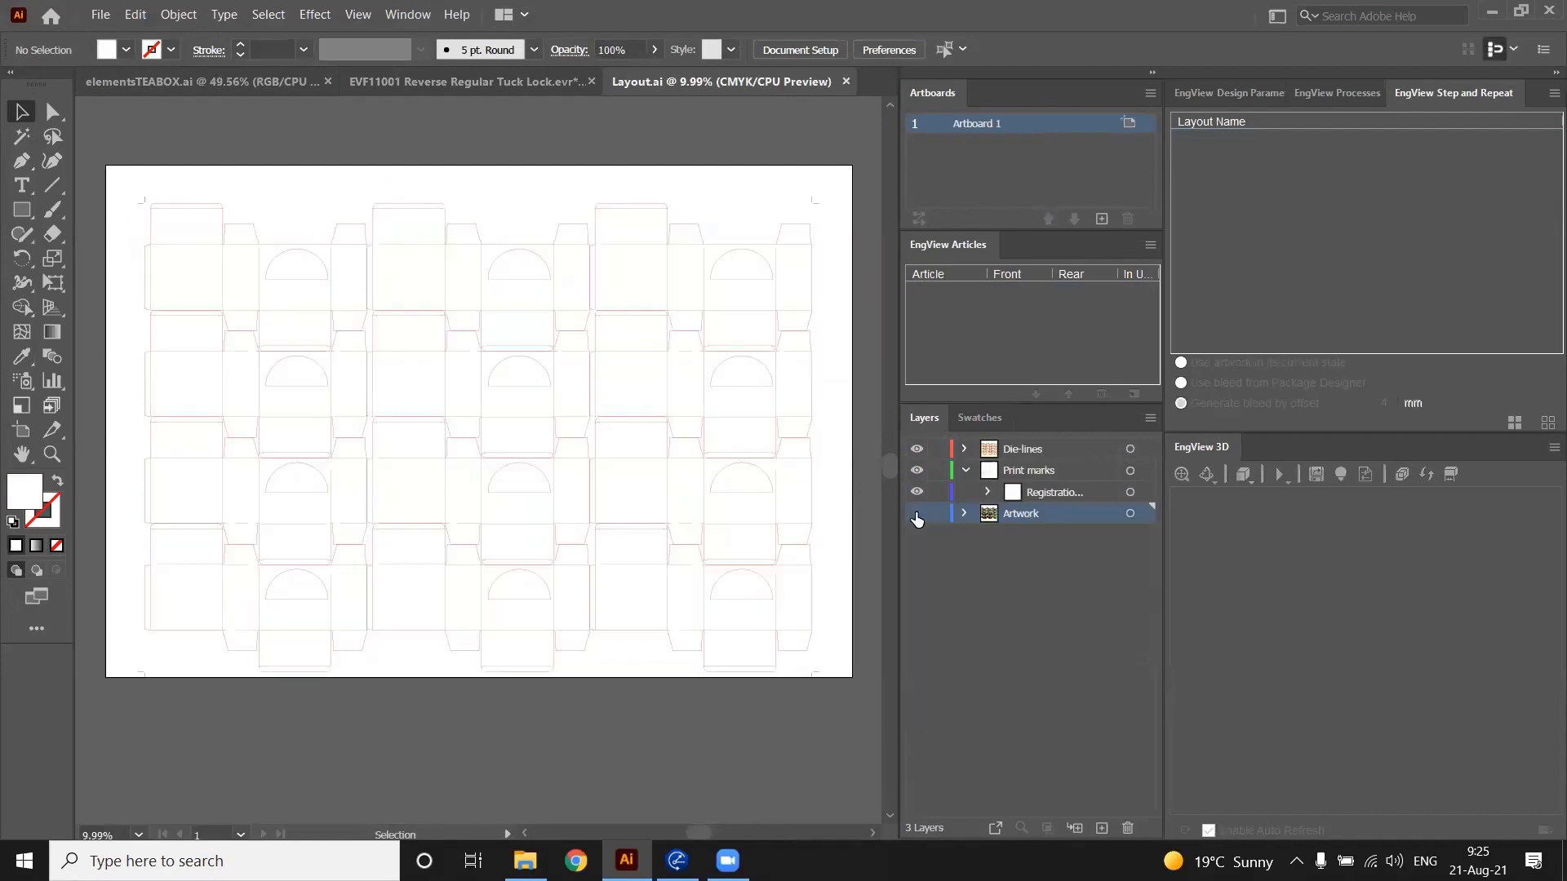
left_click(916, 513)
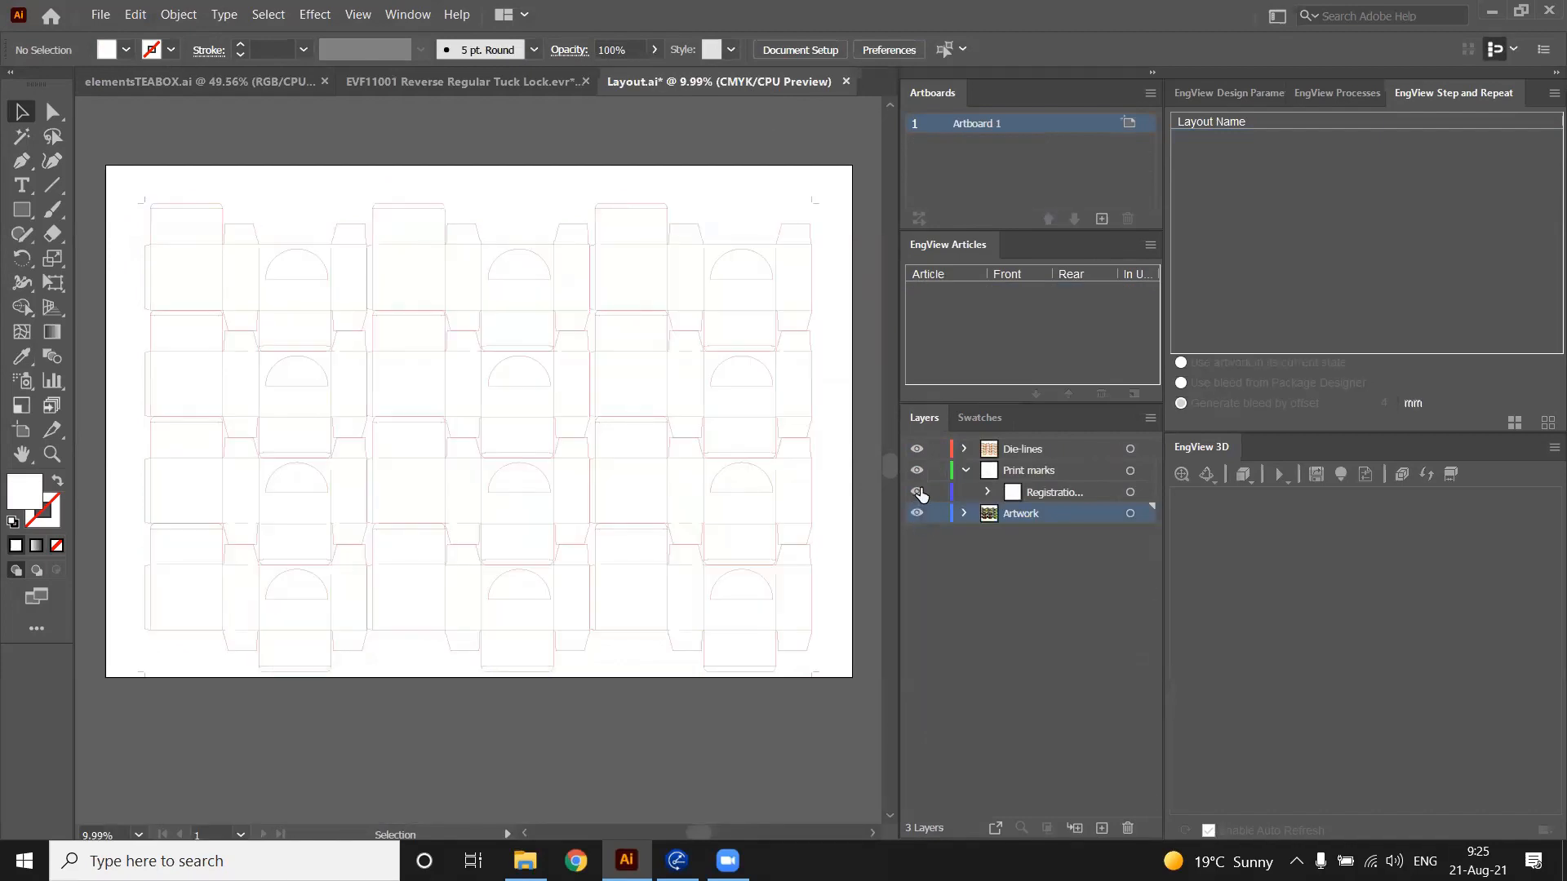
left_click(917, 492)
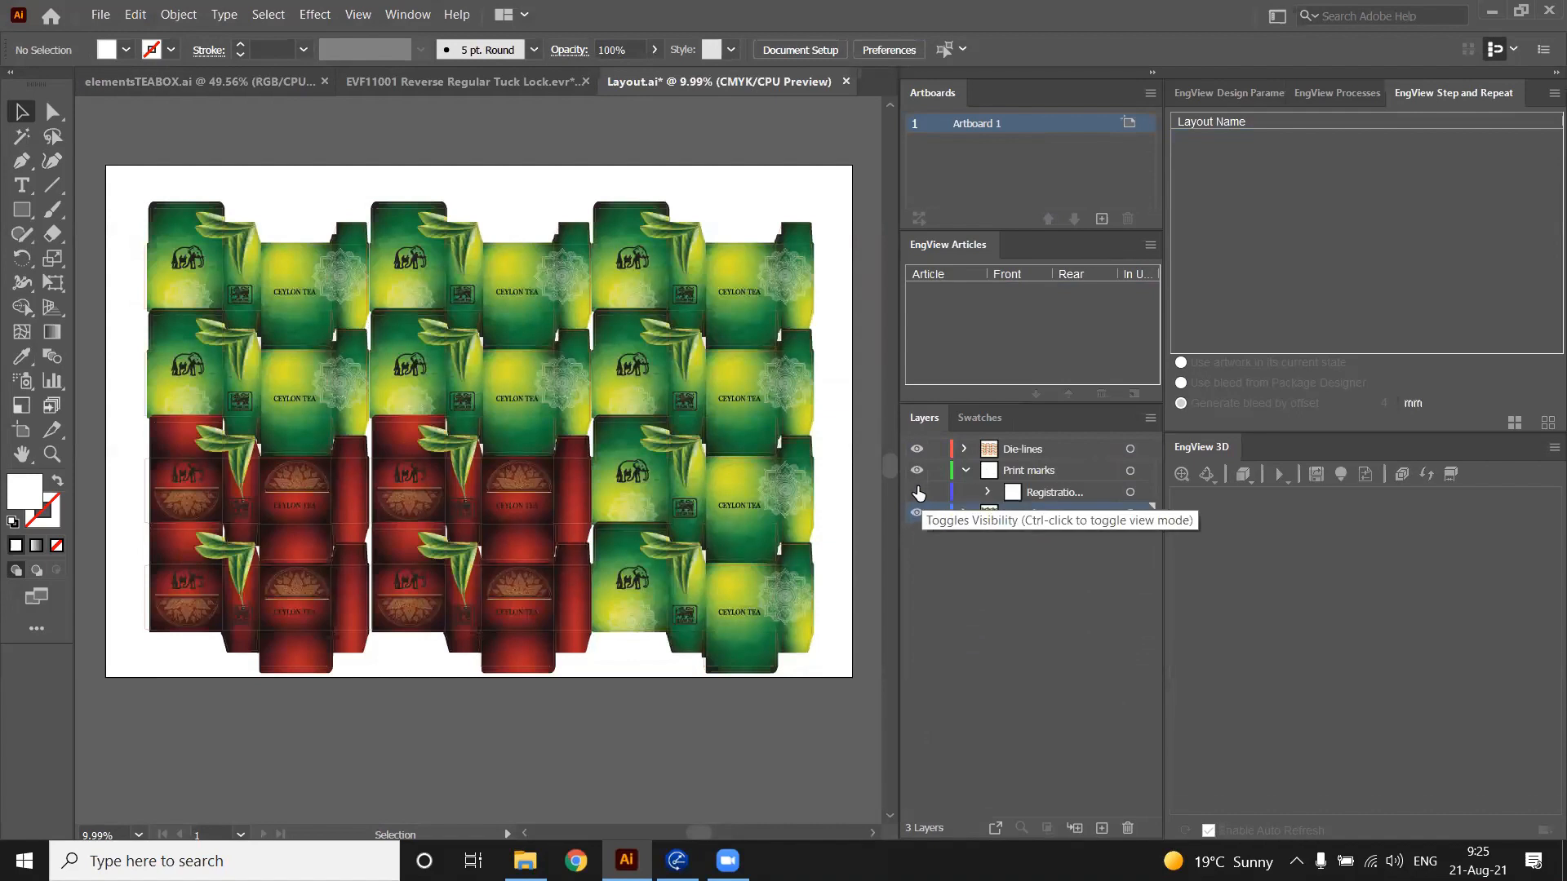
Return to the tuck lock box artwork, switch the 3D preview to the red article and orbit around the box
left_click(500, 81)
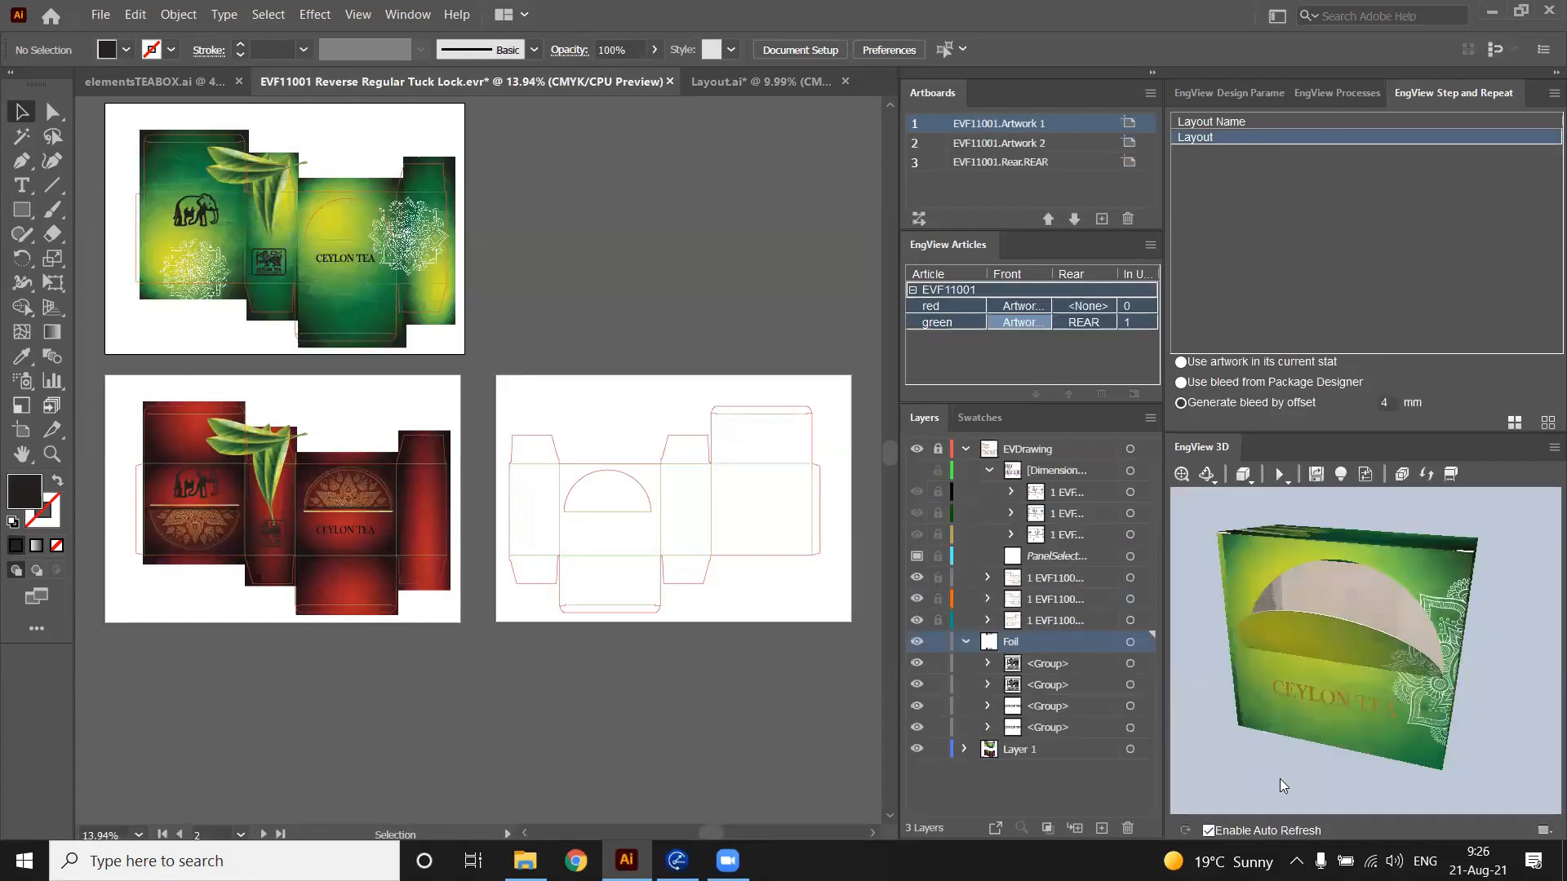
left_click_drag(1280, 779, 1265, 722)
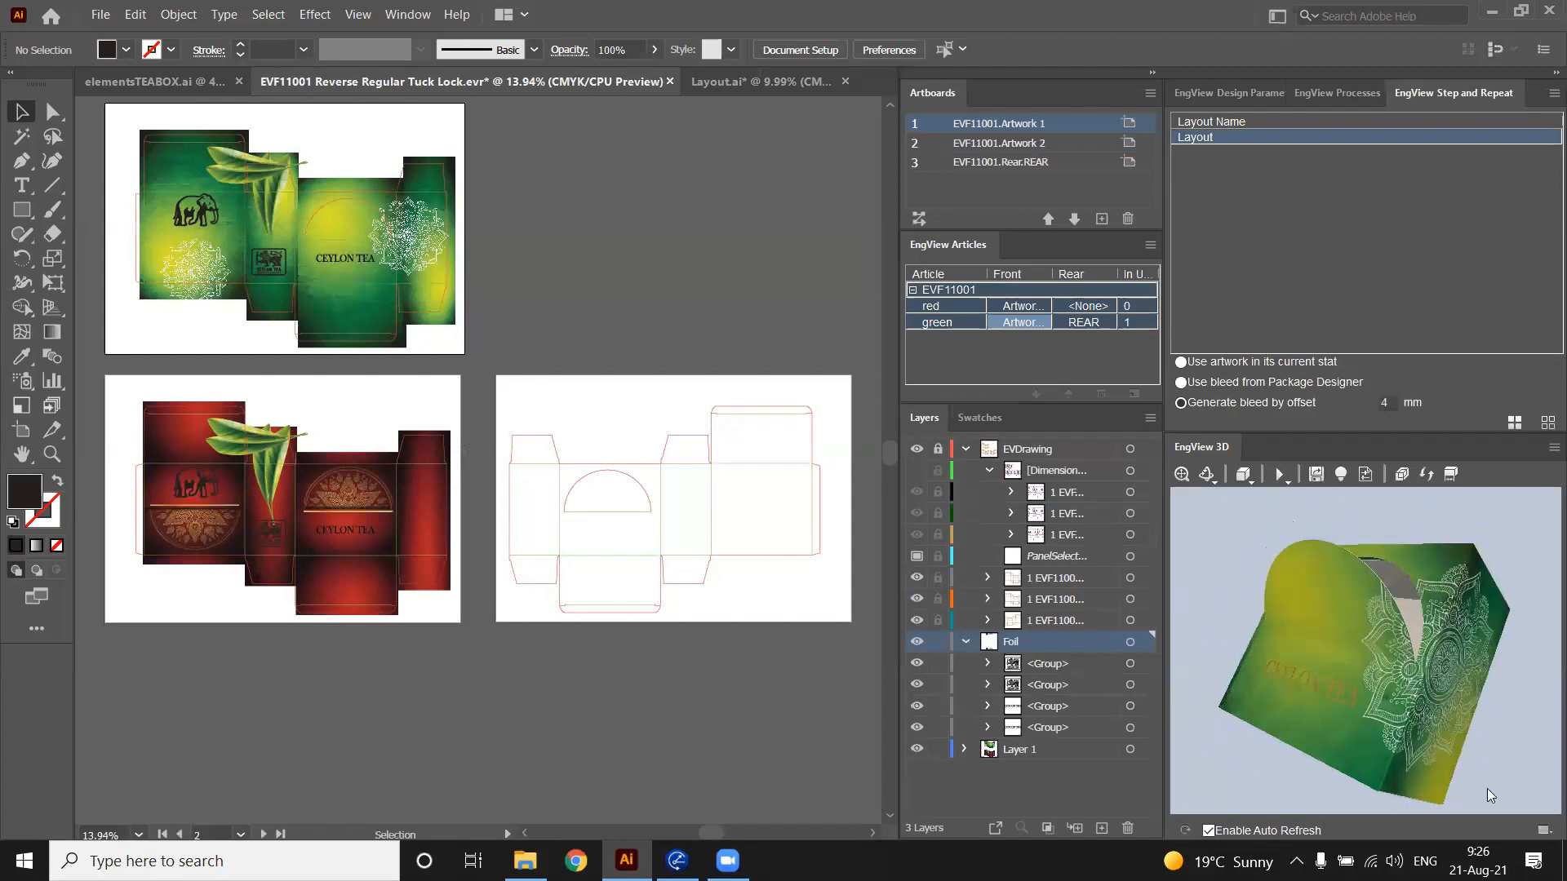
left_click(1543, 830)
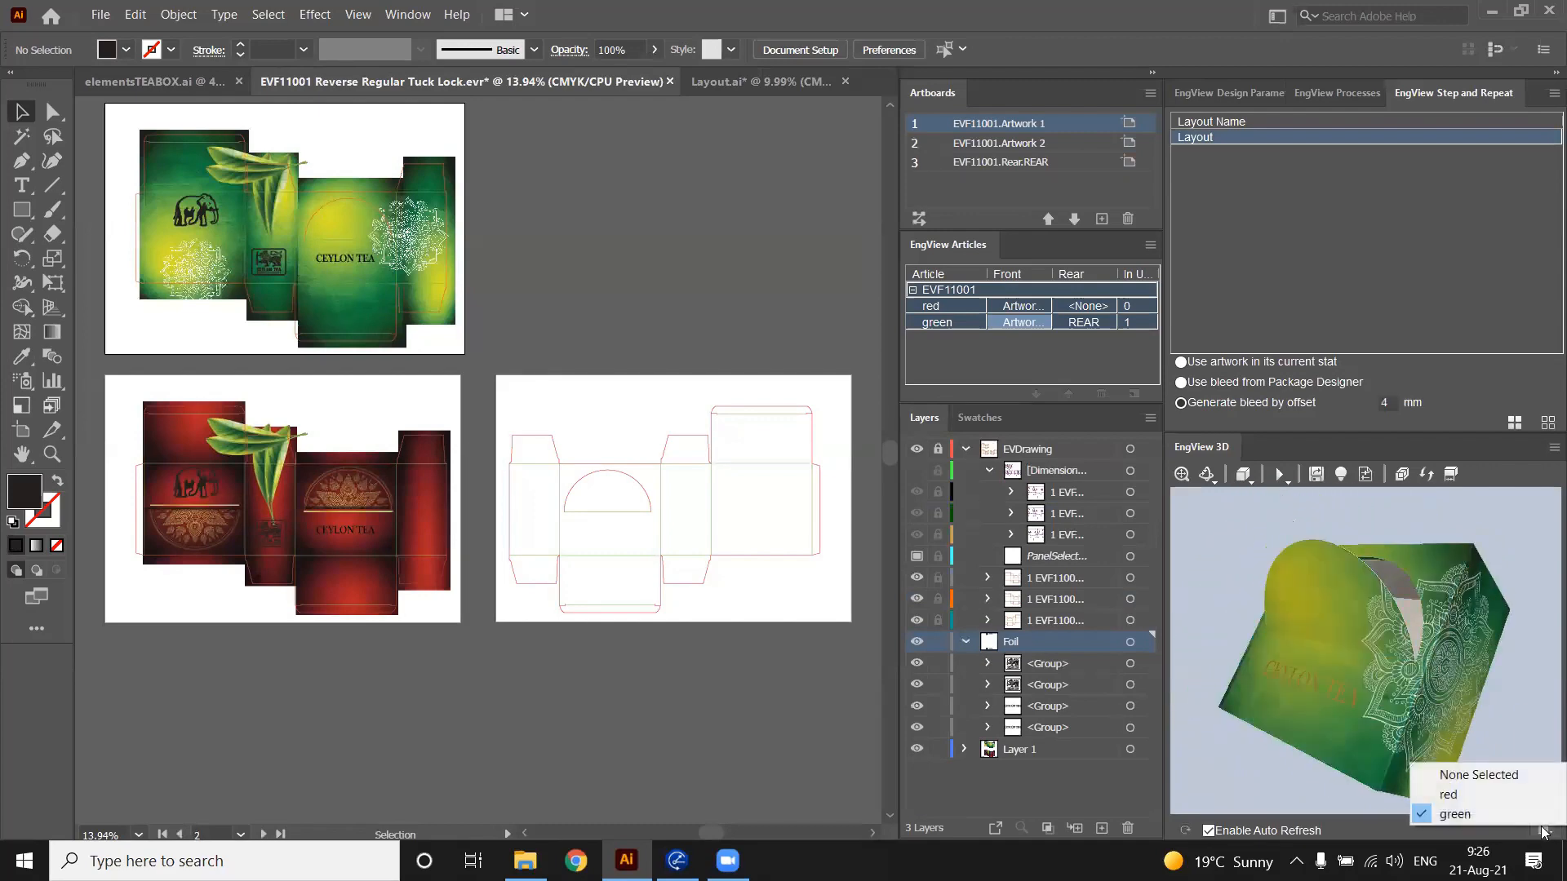
left_click(1492, 793)
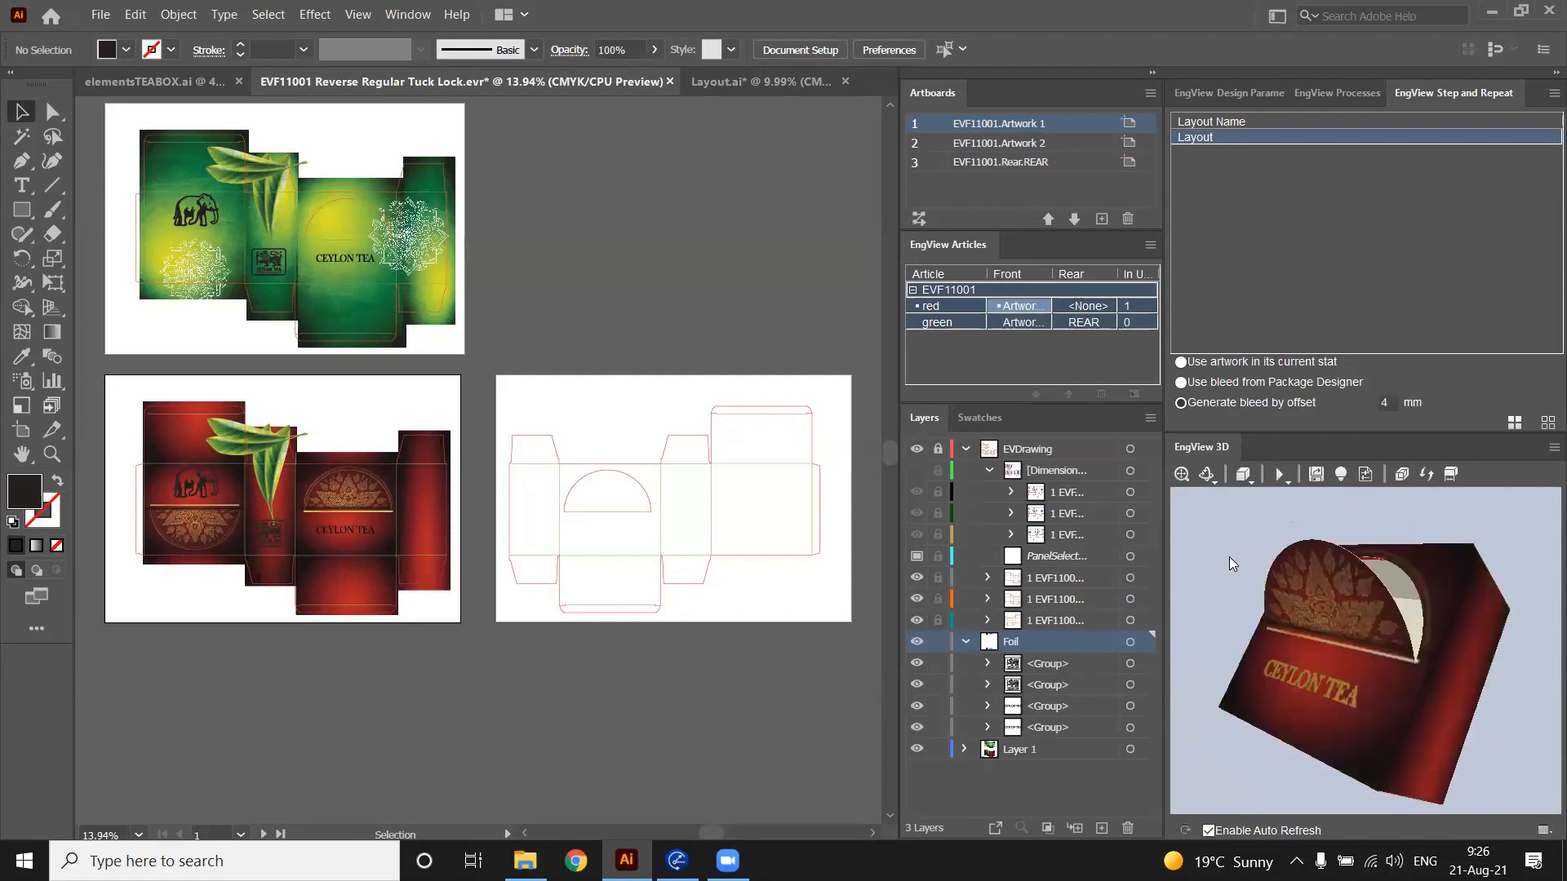
left_click_drag(1233, 563, 1251, 603)
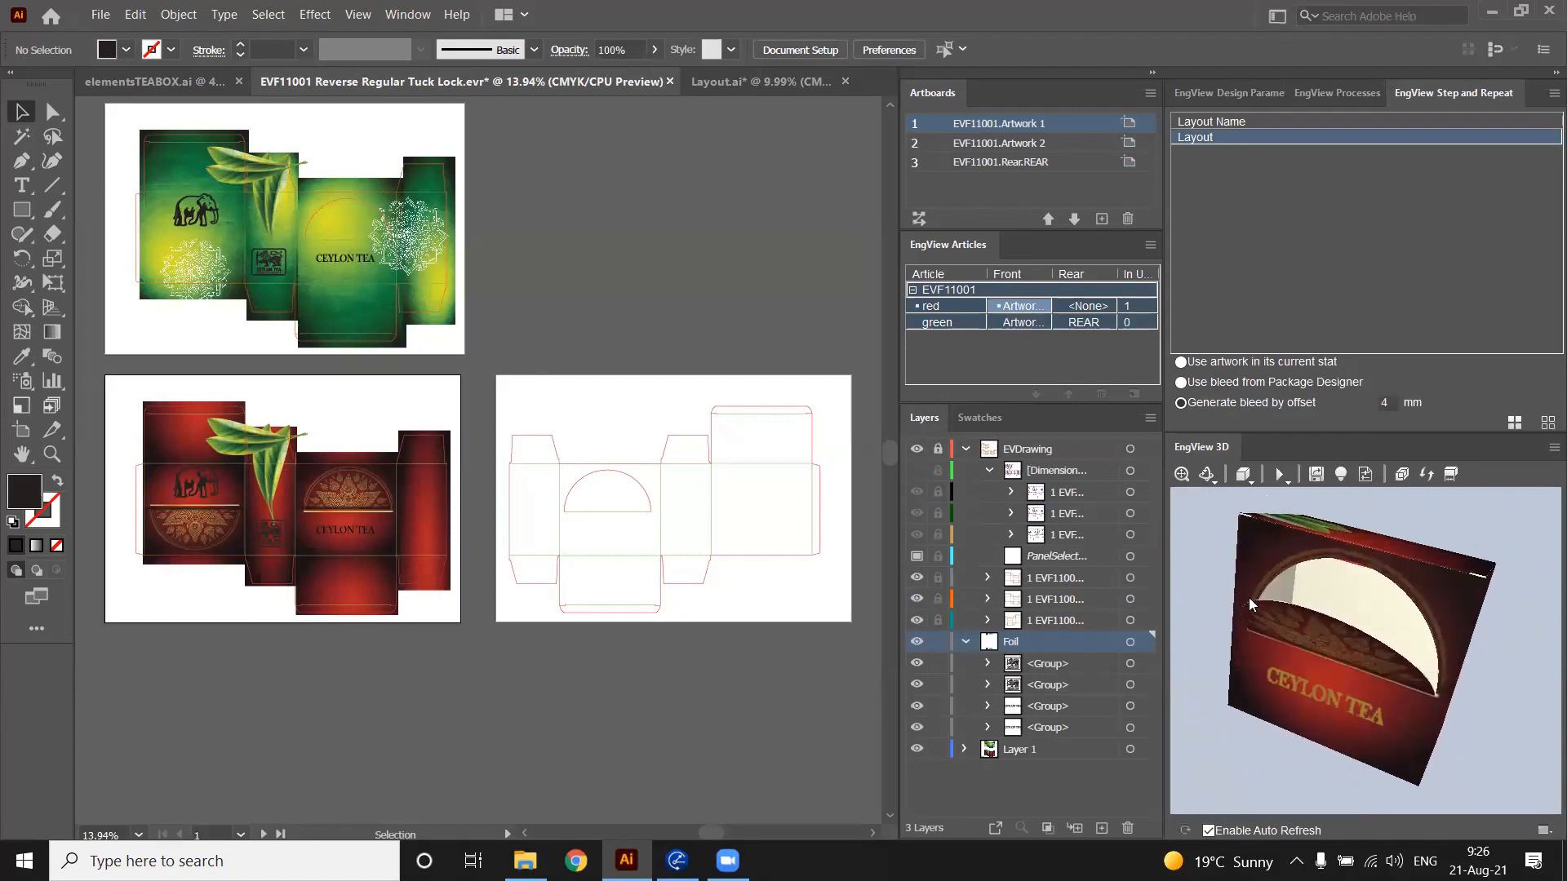
Assign the REAR artwork to the rear side of the red article and inspect it in the 3D preview
left_click(1090, 306)
left_click(1107, 306)
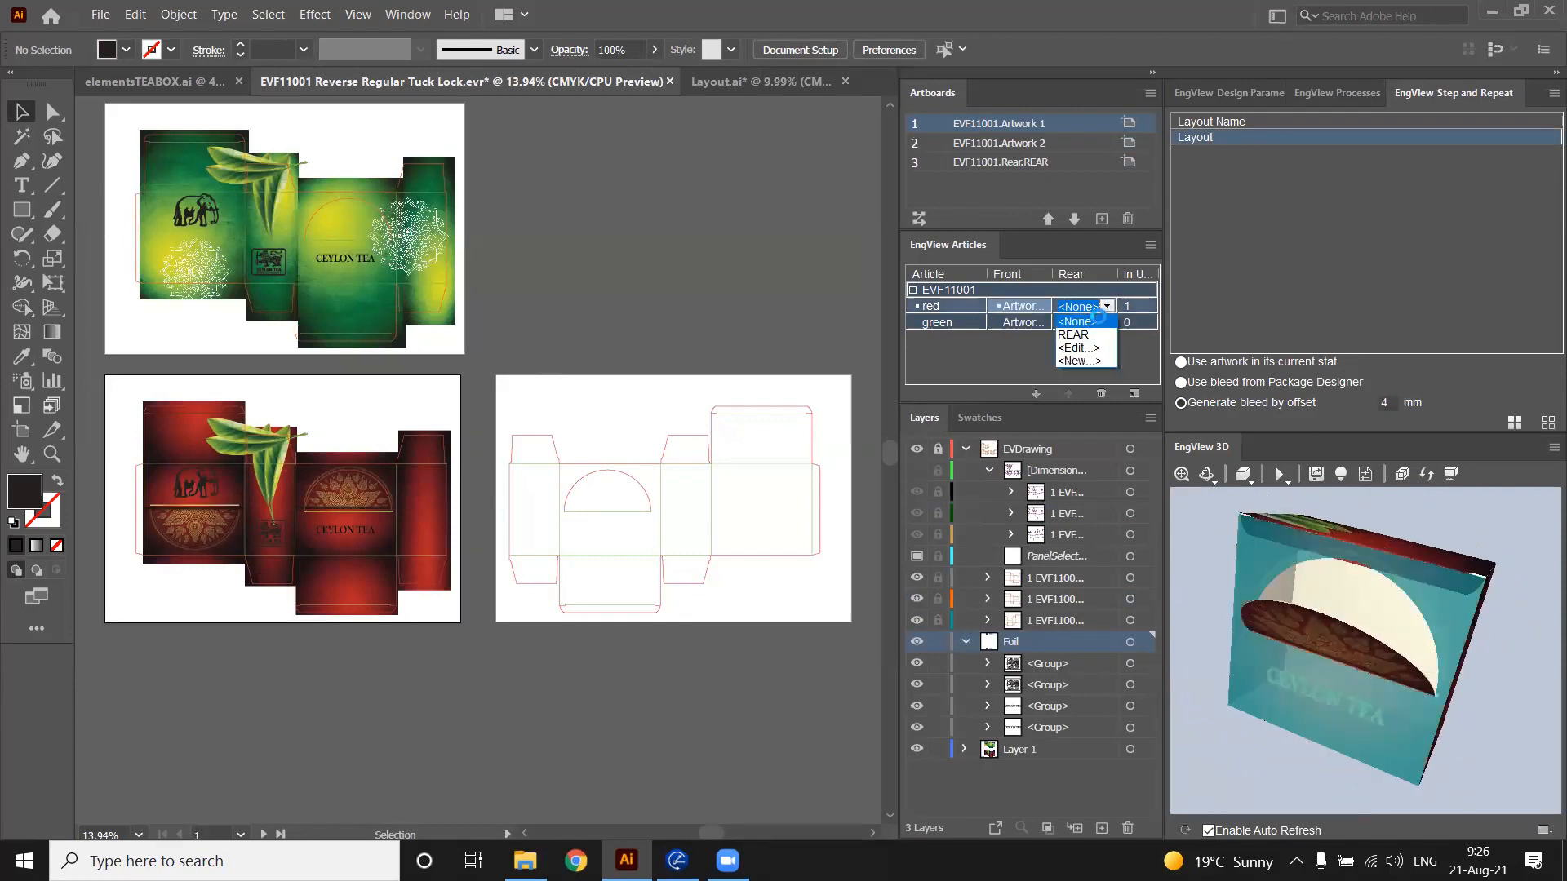
left_click(1092, 335)
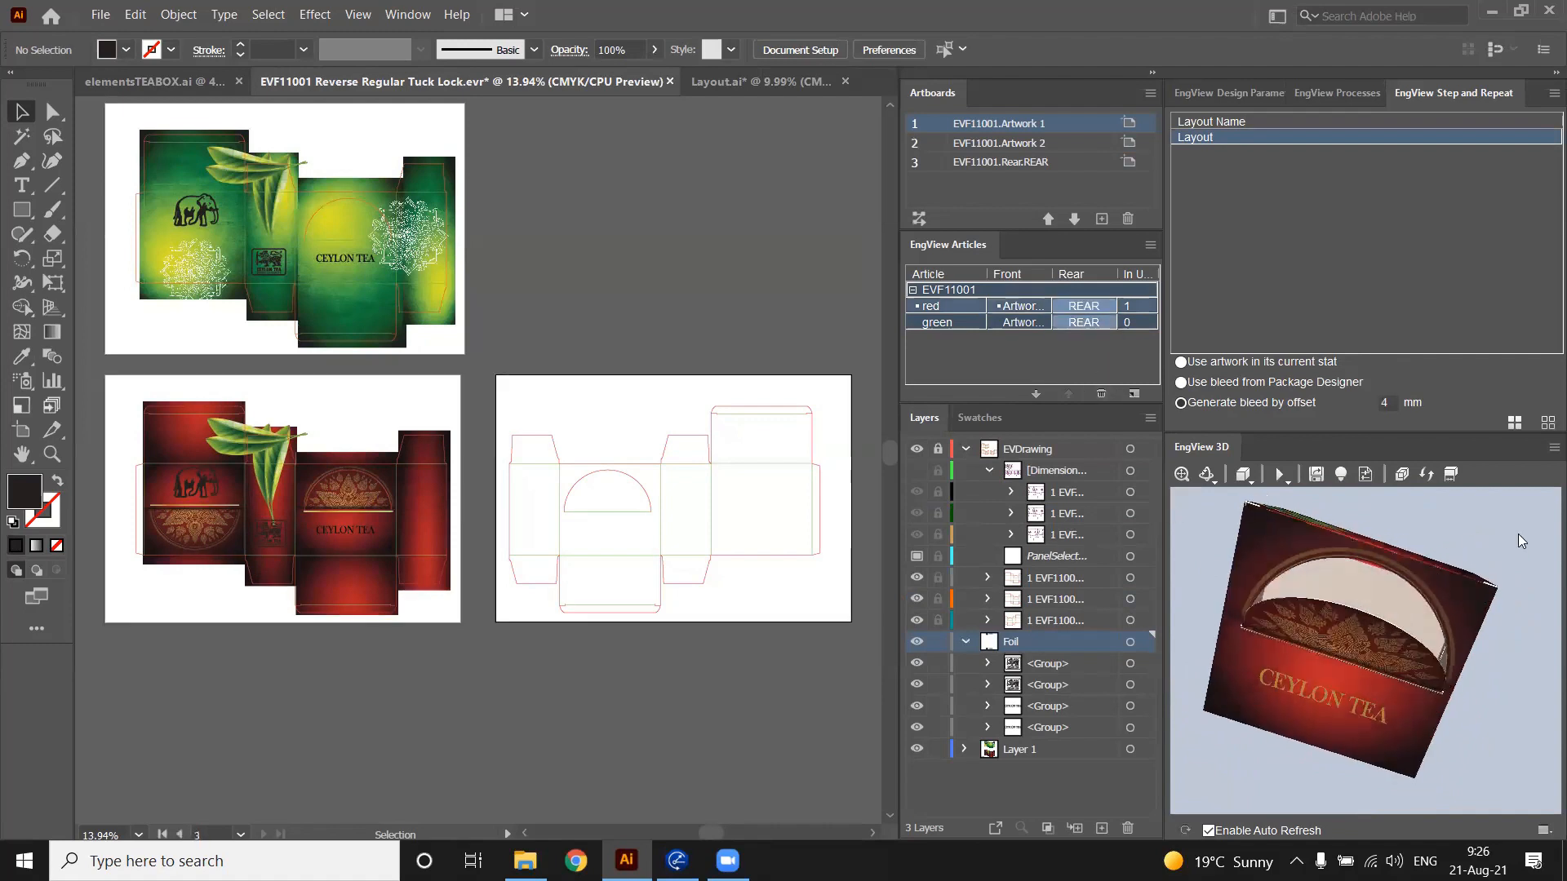
left_click_drag(1518, 533, 1468, 527)
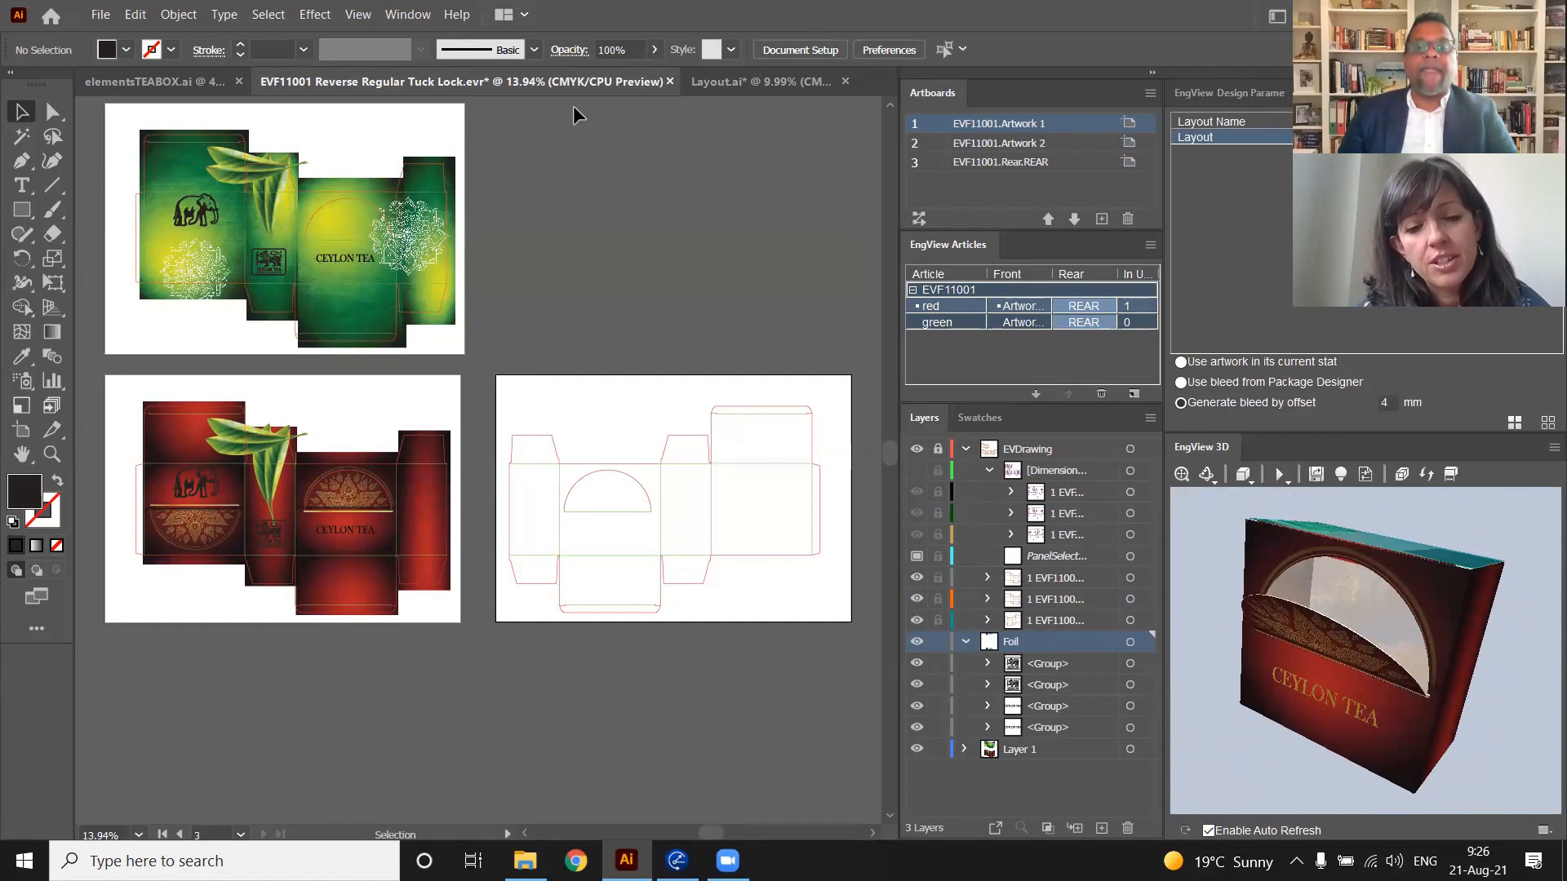
Switch to the box project in EngView Package & Display Designer and look through its Diemaking and CAM tools
scroll(751, 257, "up", 3)
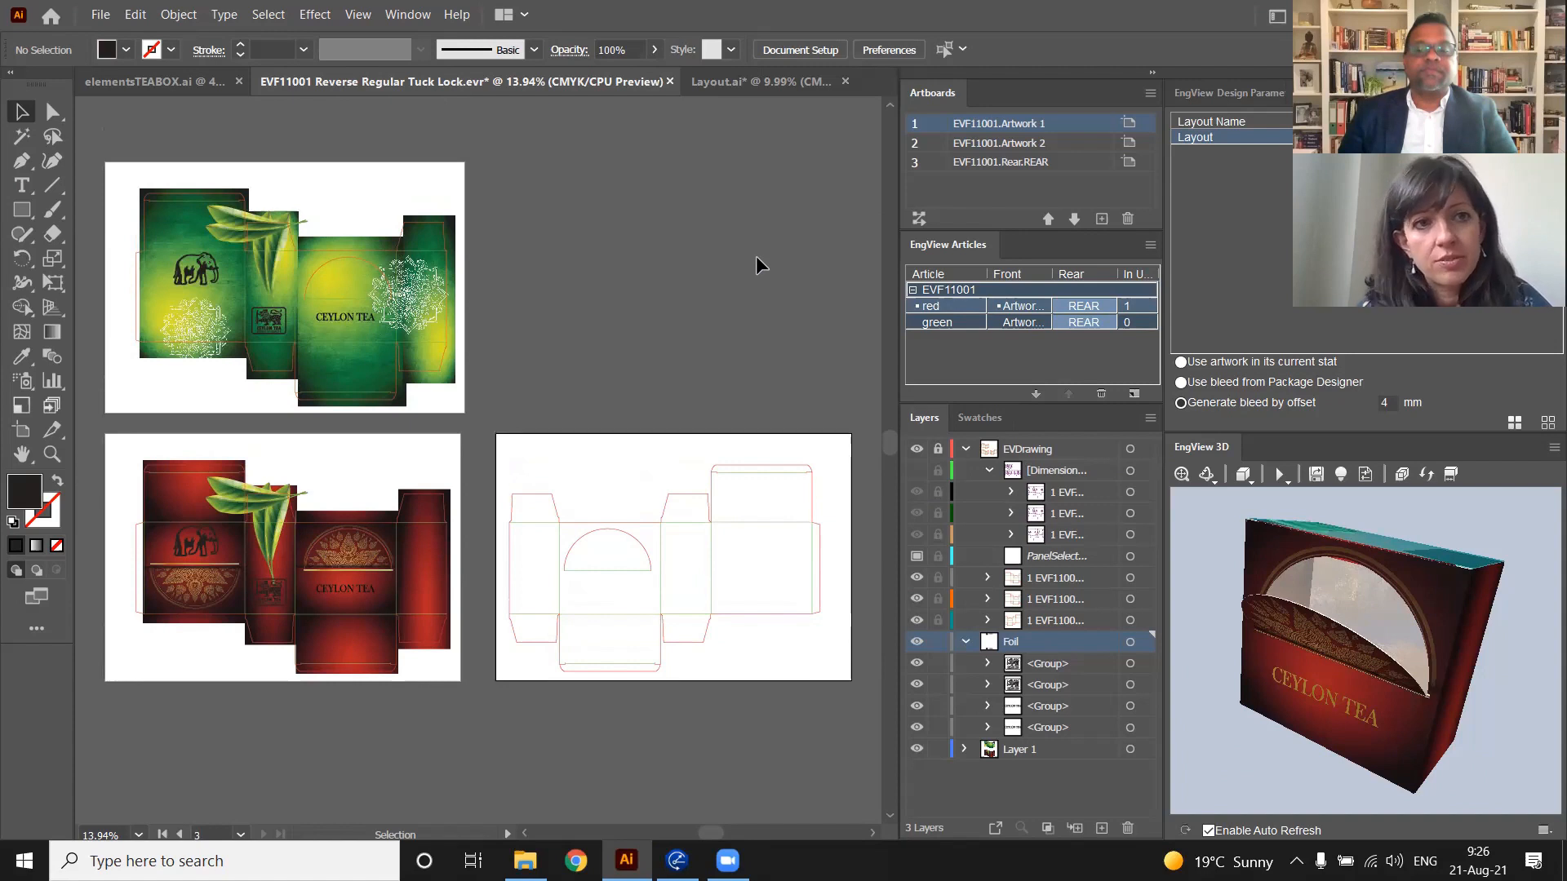
scroll(749, 267, "down", 1)
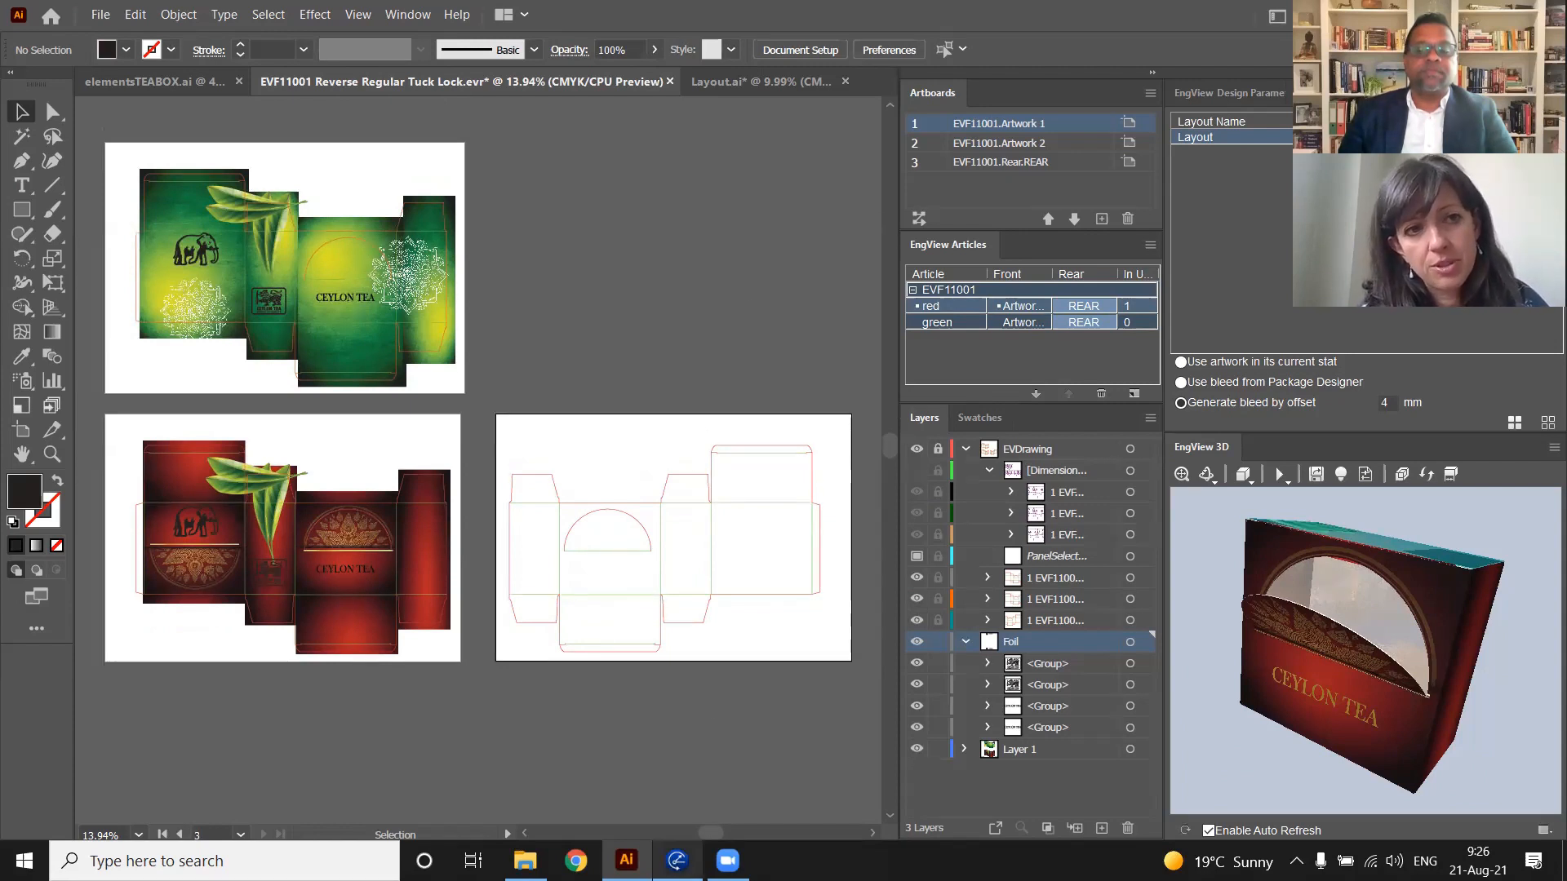
mouse_move(677, 860)
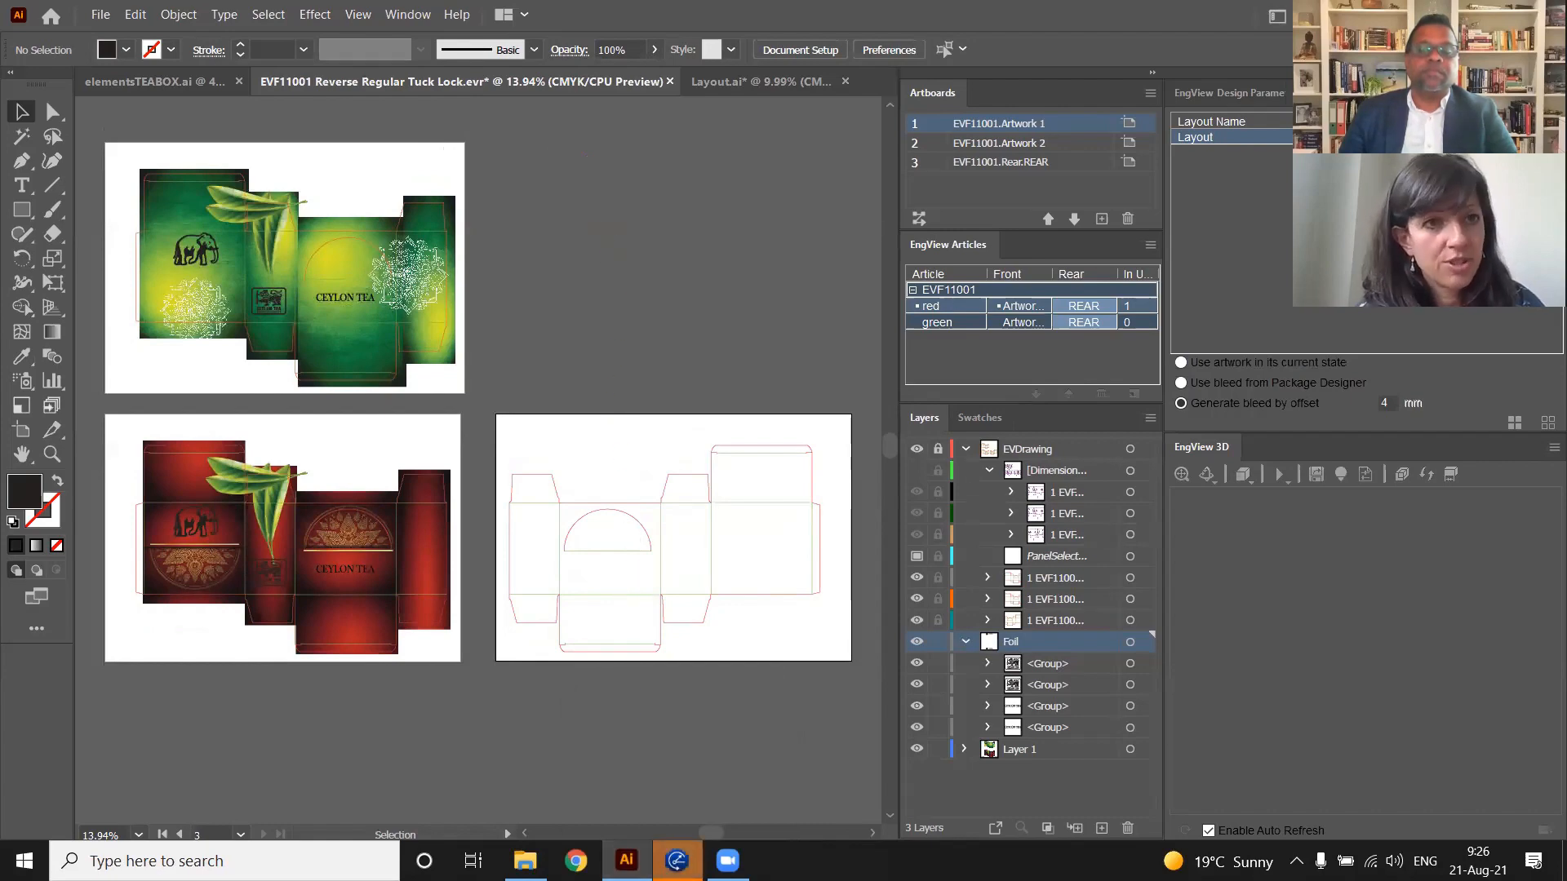
left_click(677, 861)
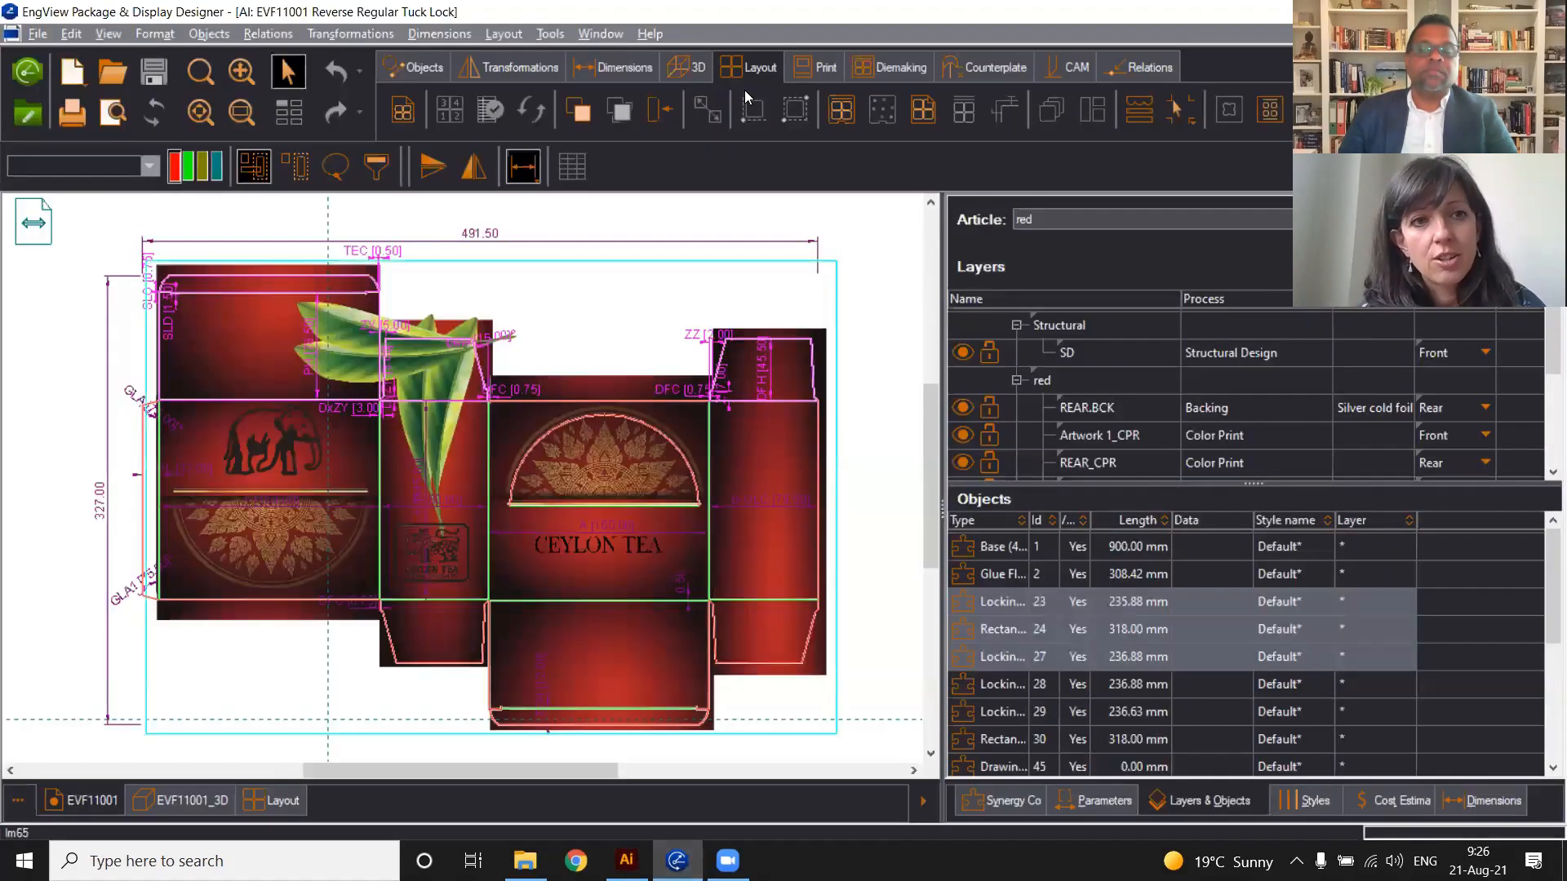
left_click(897, 69)
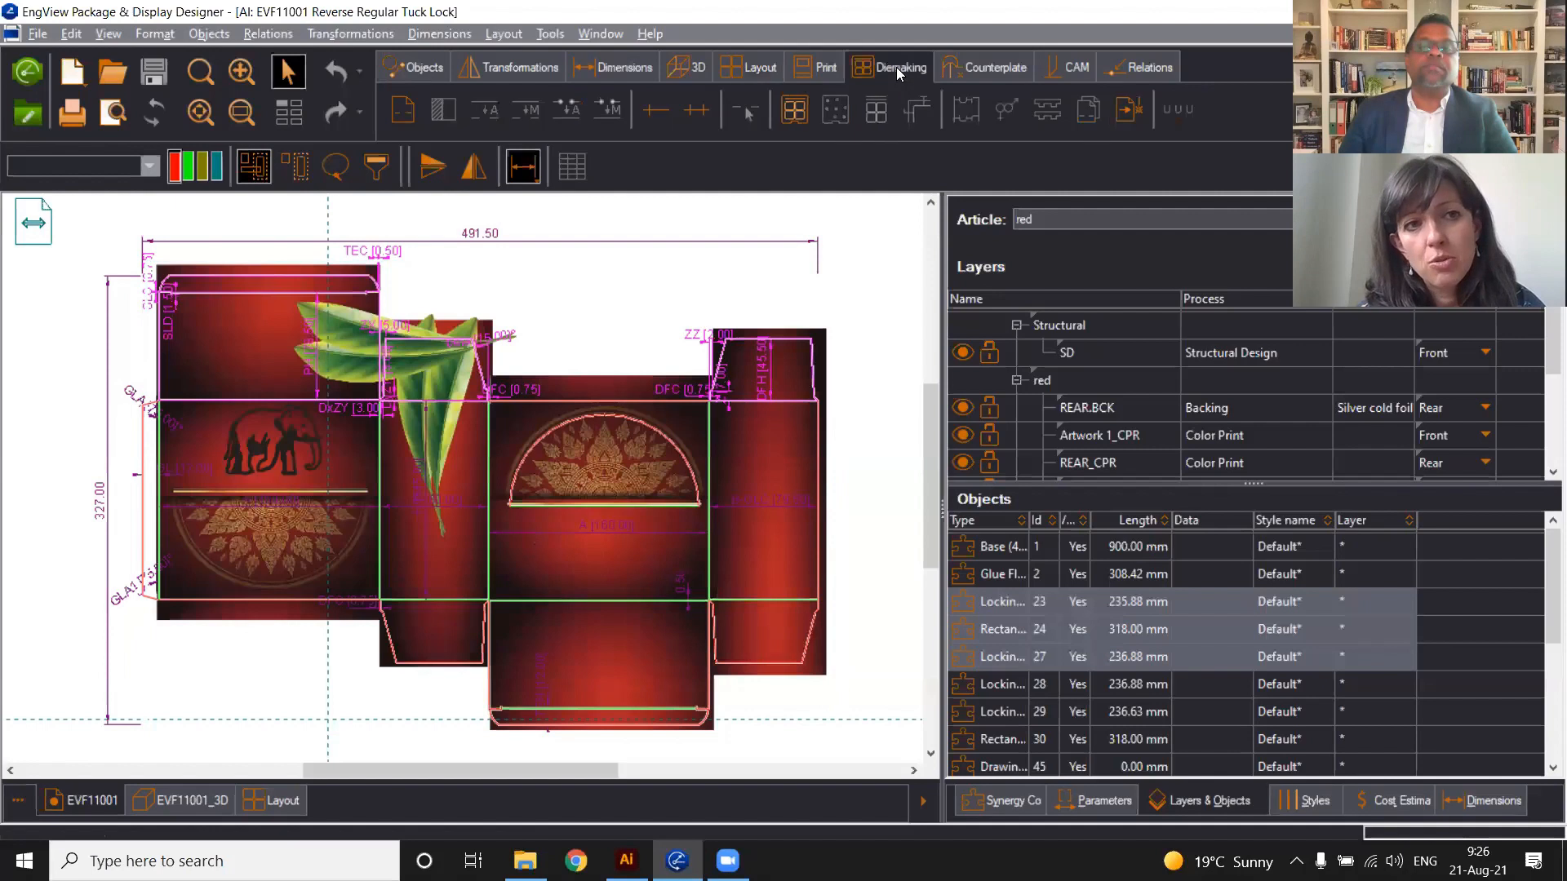
left_click(1076, 71)
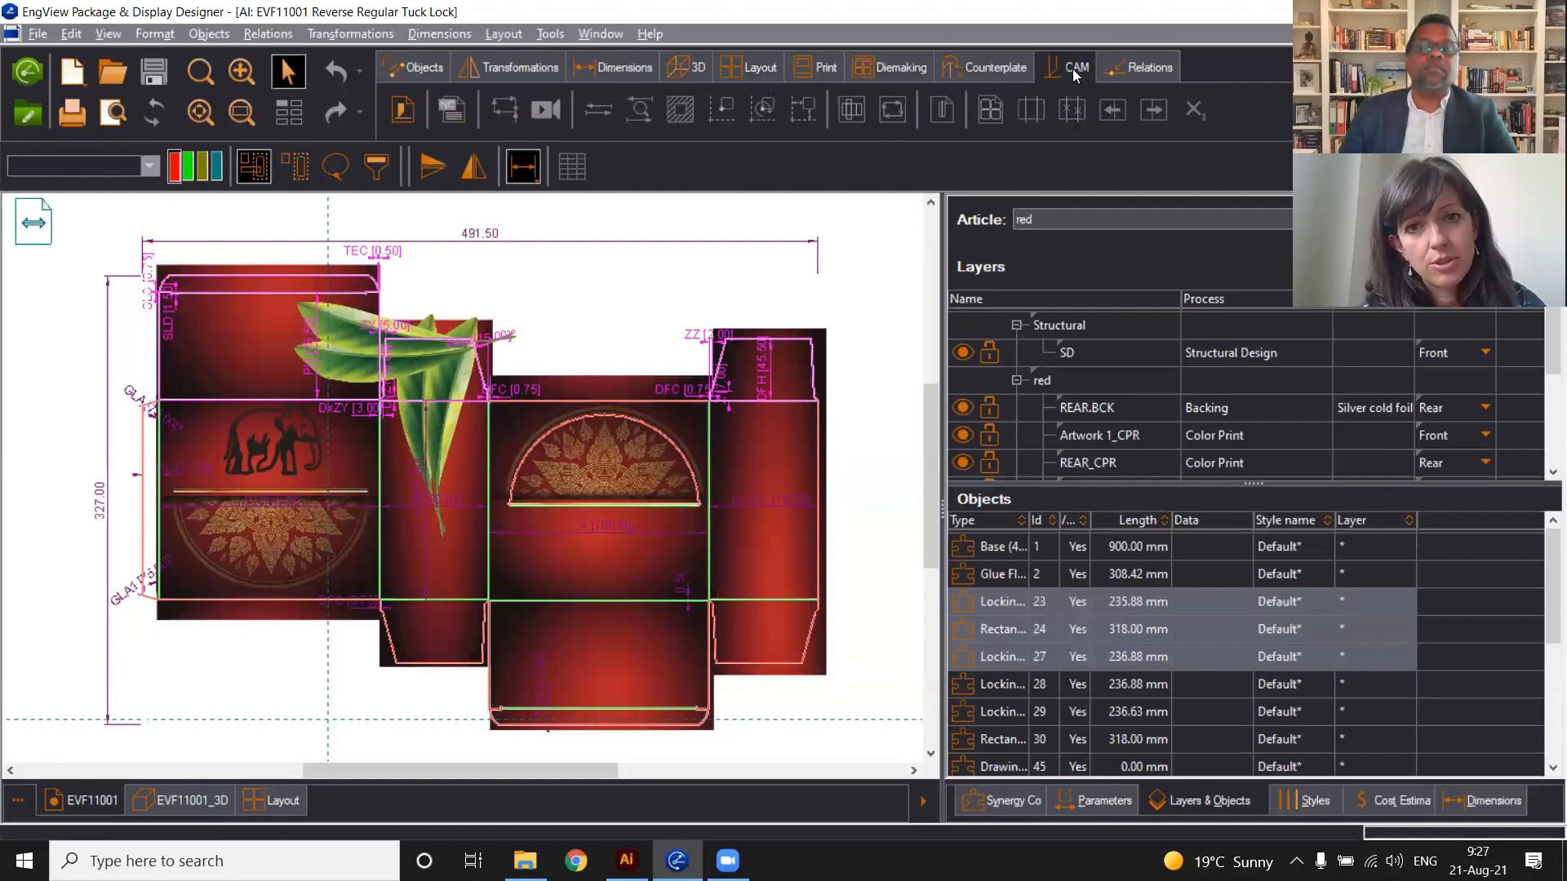
scroll(557, 434, "down", 1)
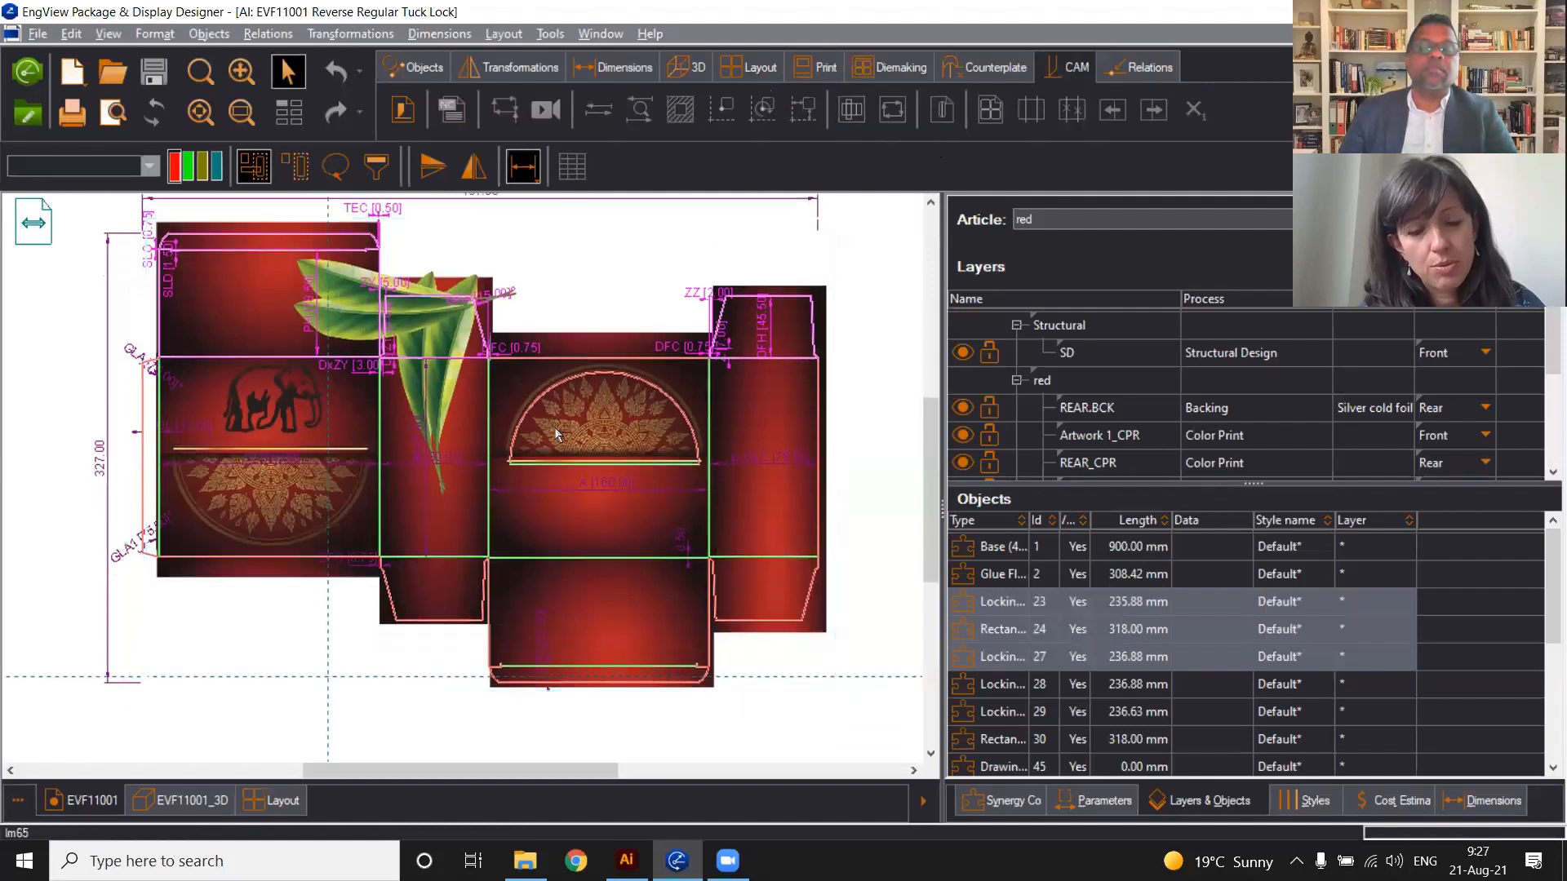
Orbit around the open red box in the project's 3D drawing, then close the project and return to Illustrator
left_click(179, 801)
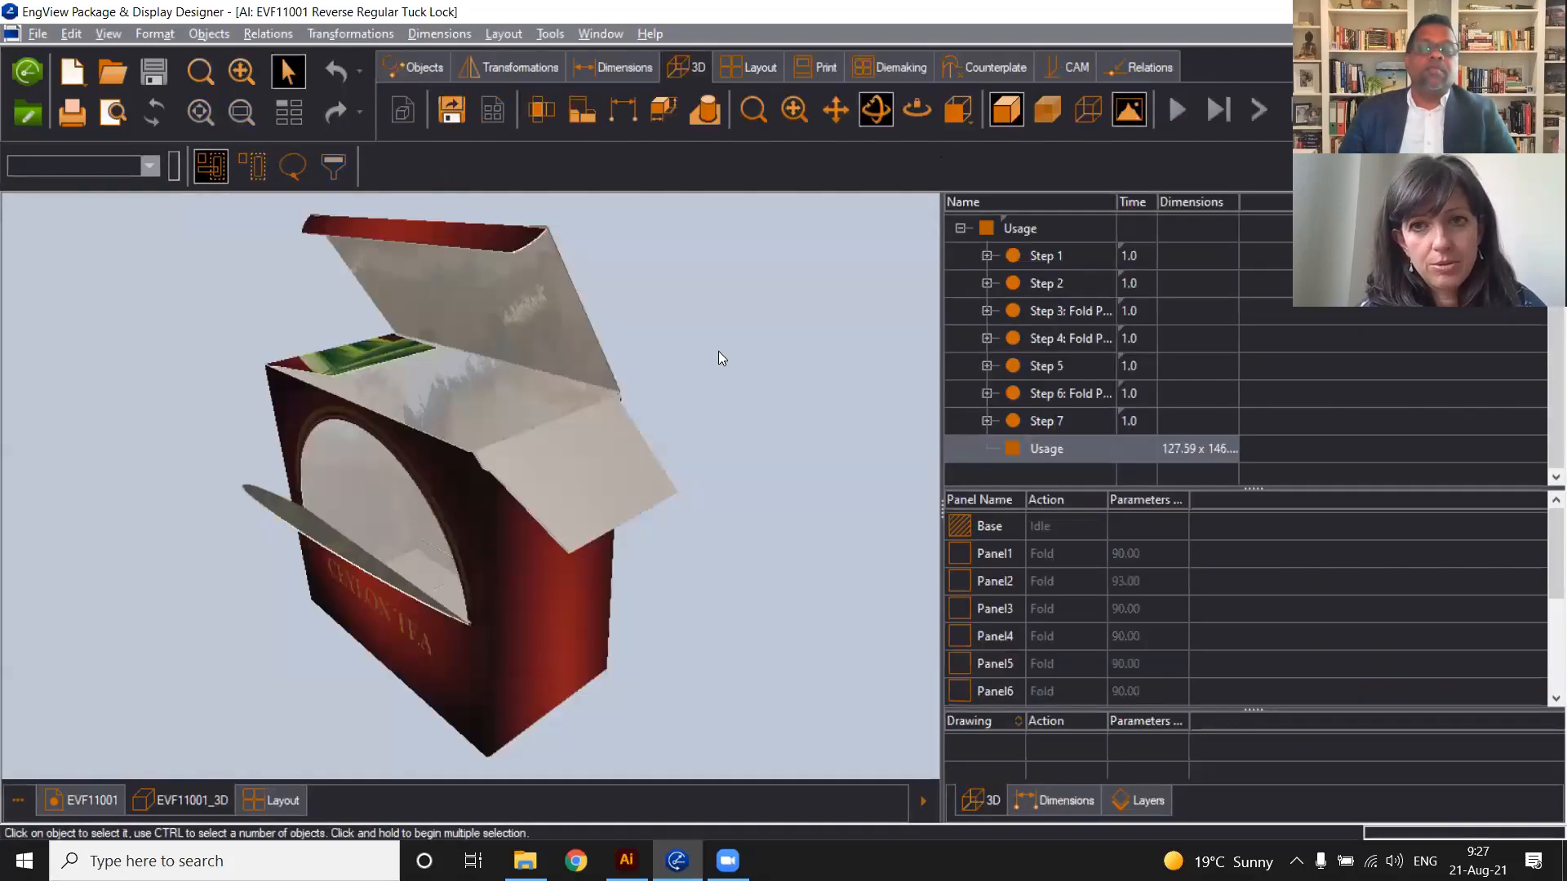
left_click_drag(777, 332, 1124, 223)
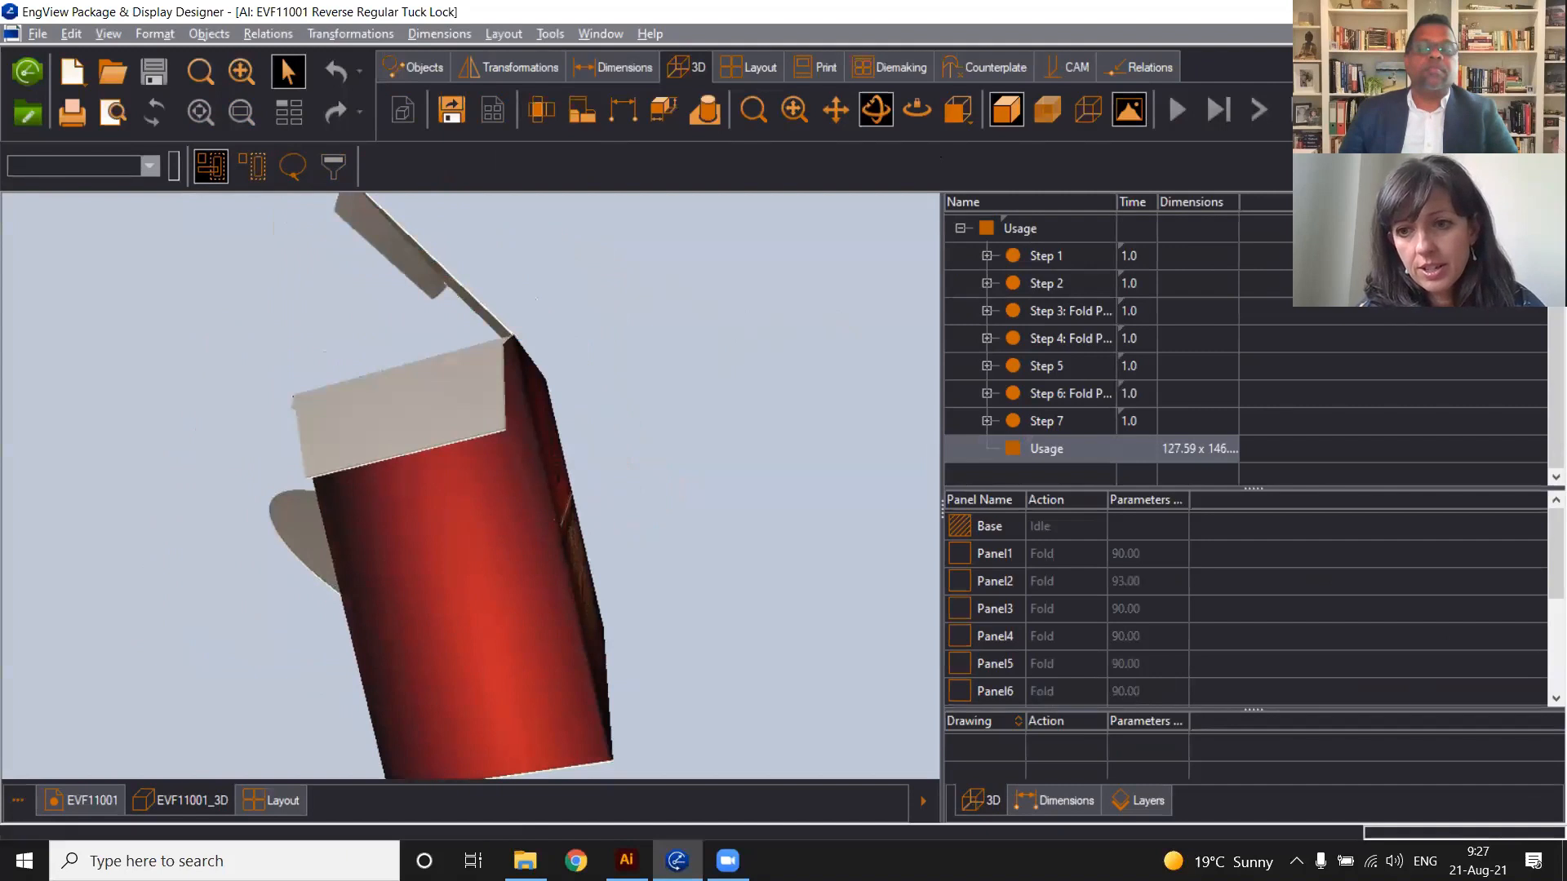
key("ctrl+F4")
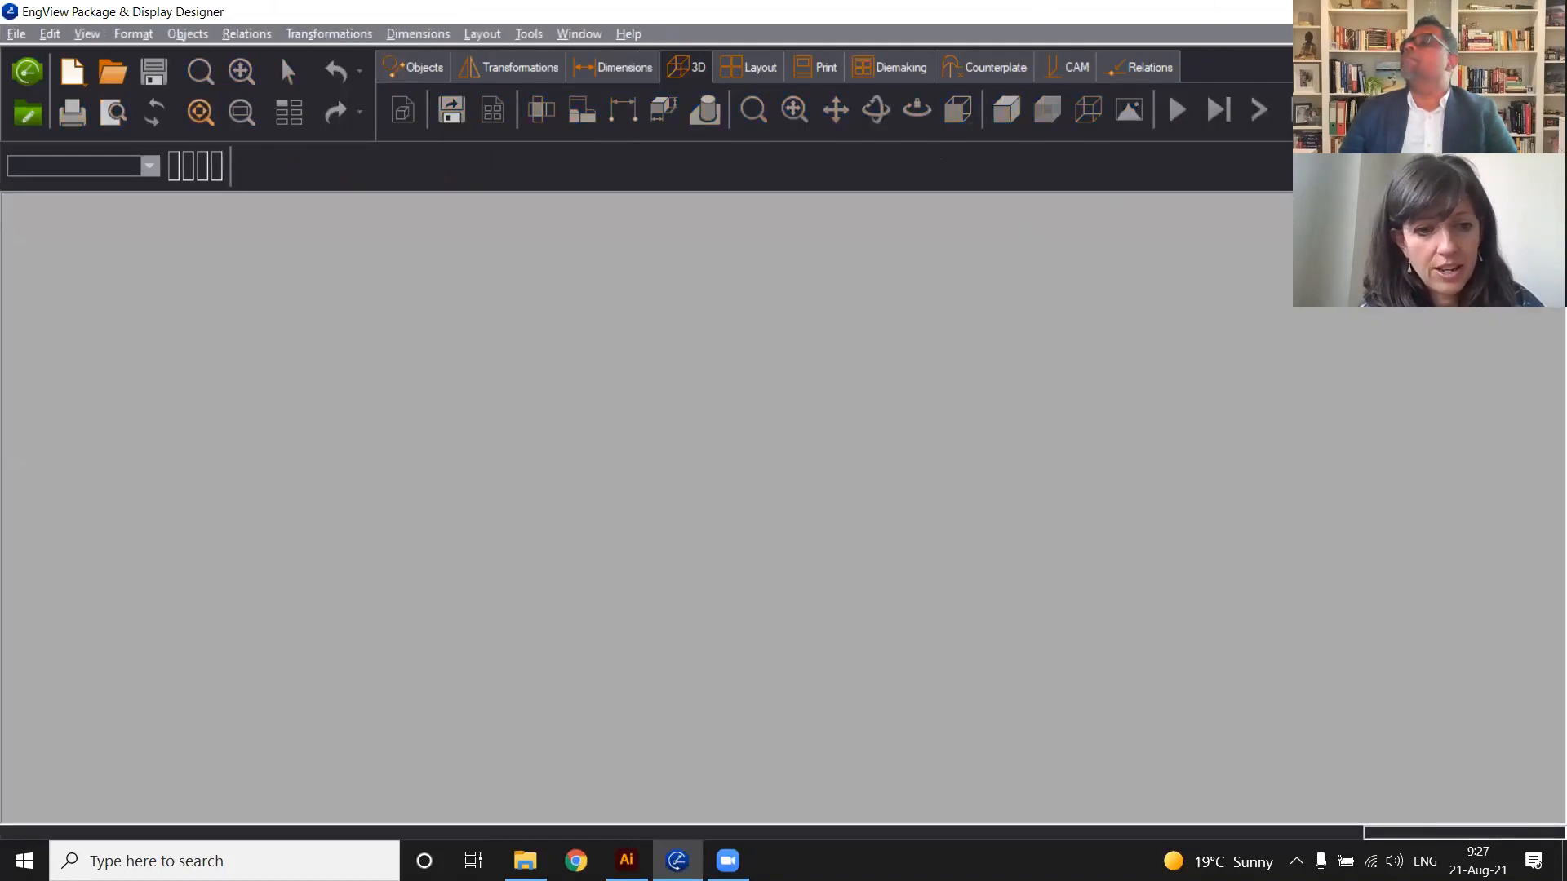
left_click(1450, 11)
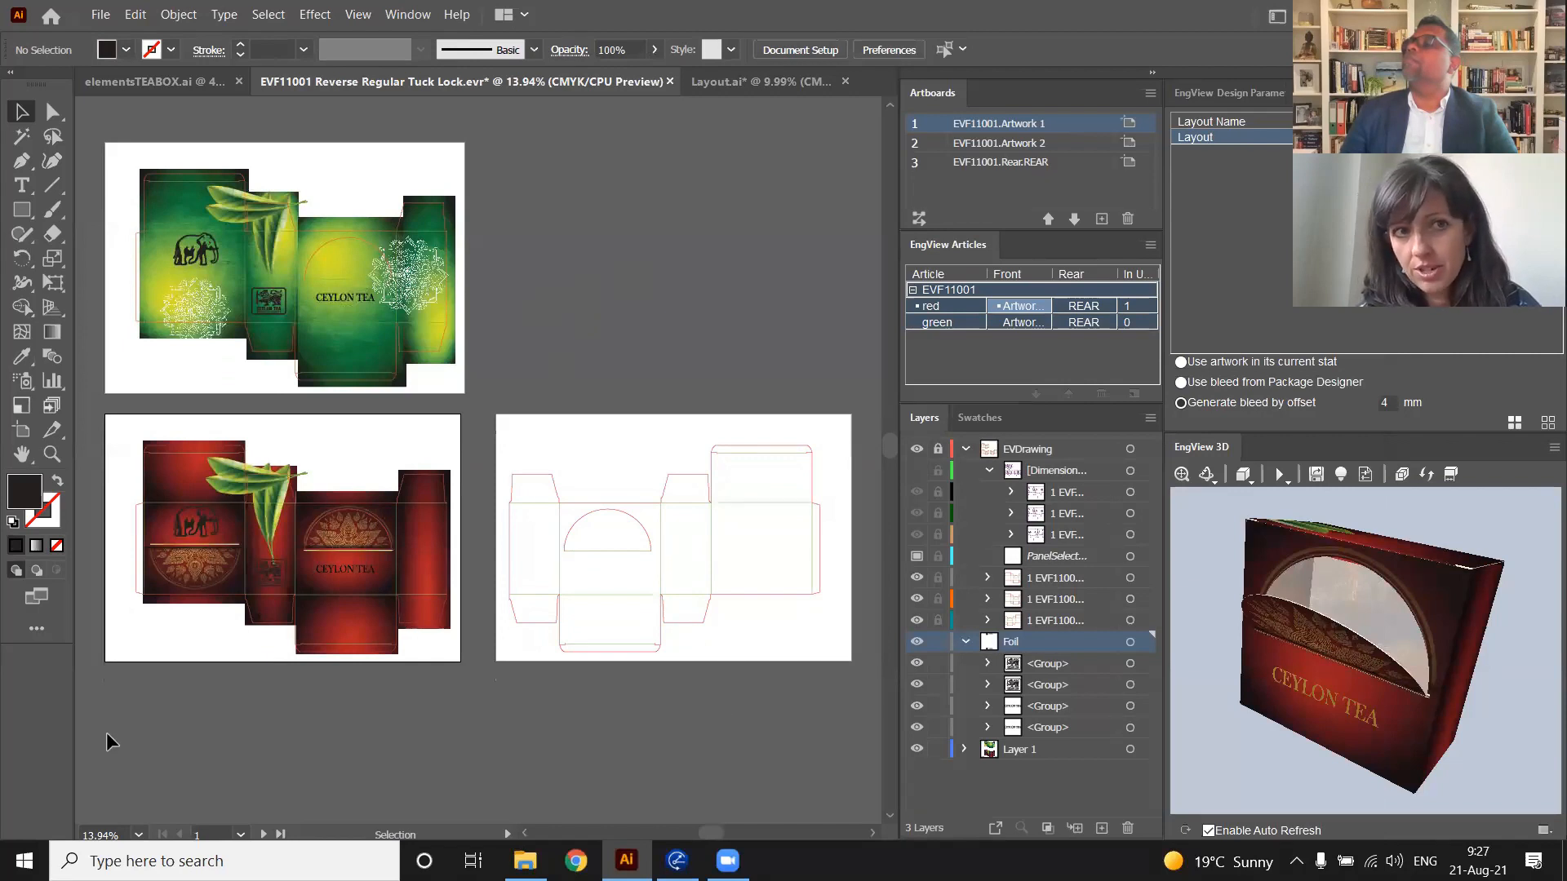
Review the green, red and rear artboards and examine the red box from several angles in the EngView 3D preview
scroll(106, 733, "down", 5)
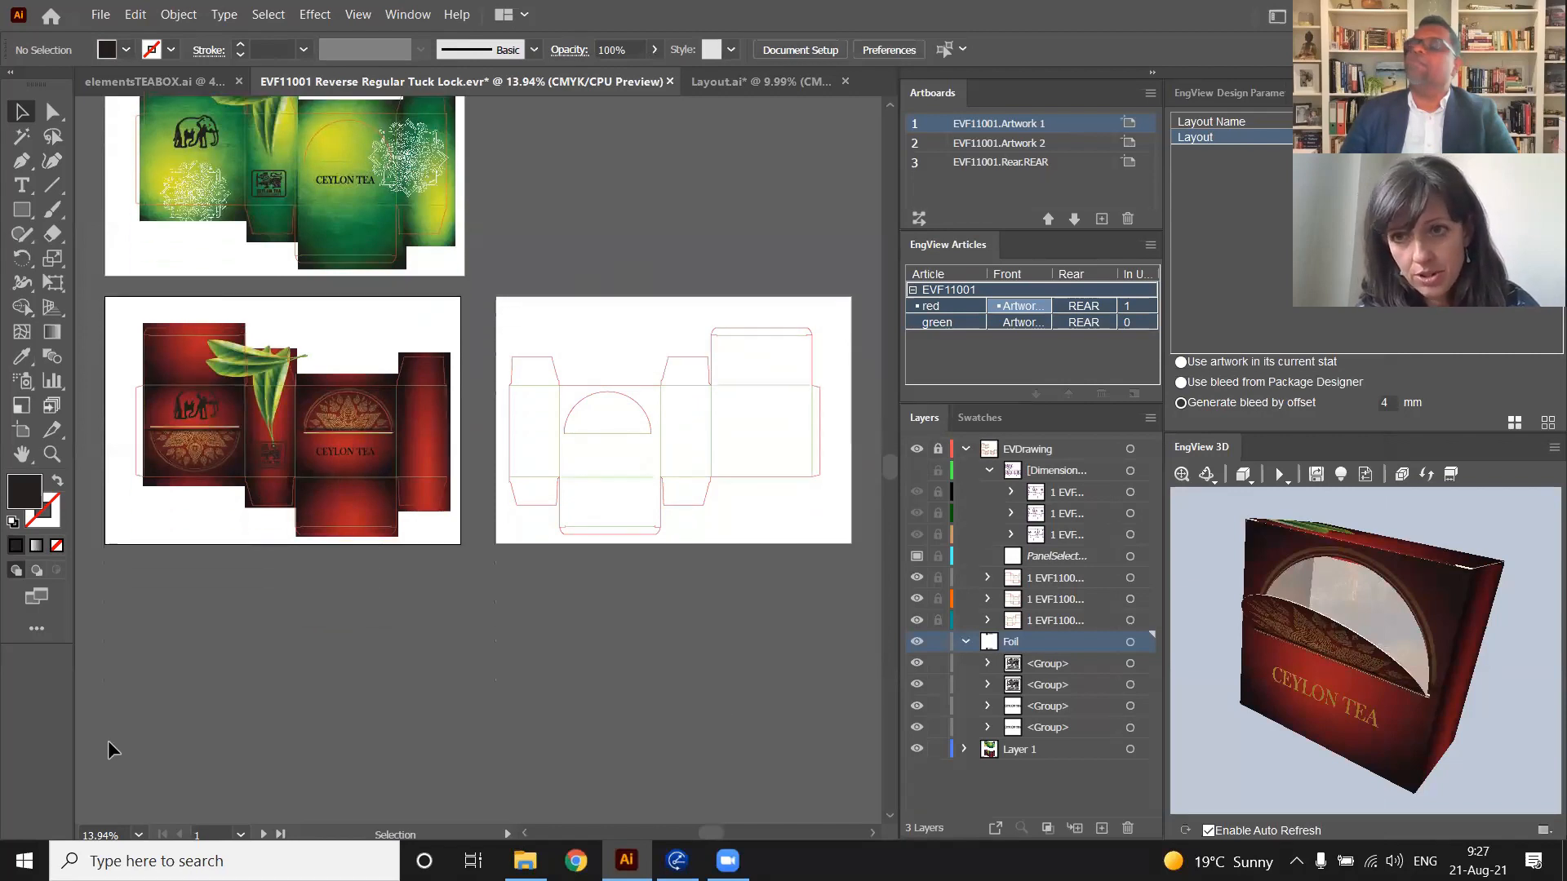
scroll(108, 741, "up", 7)
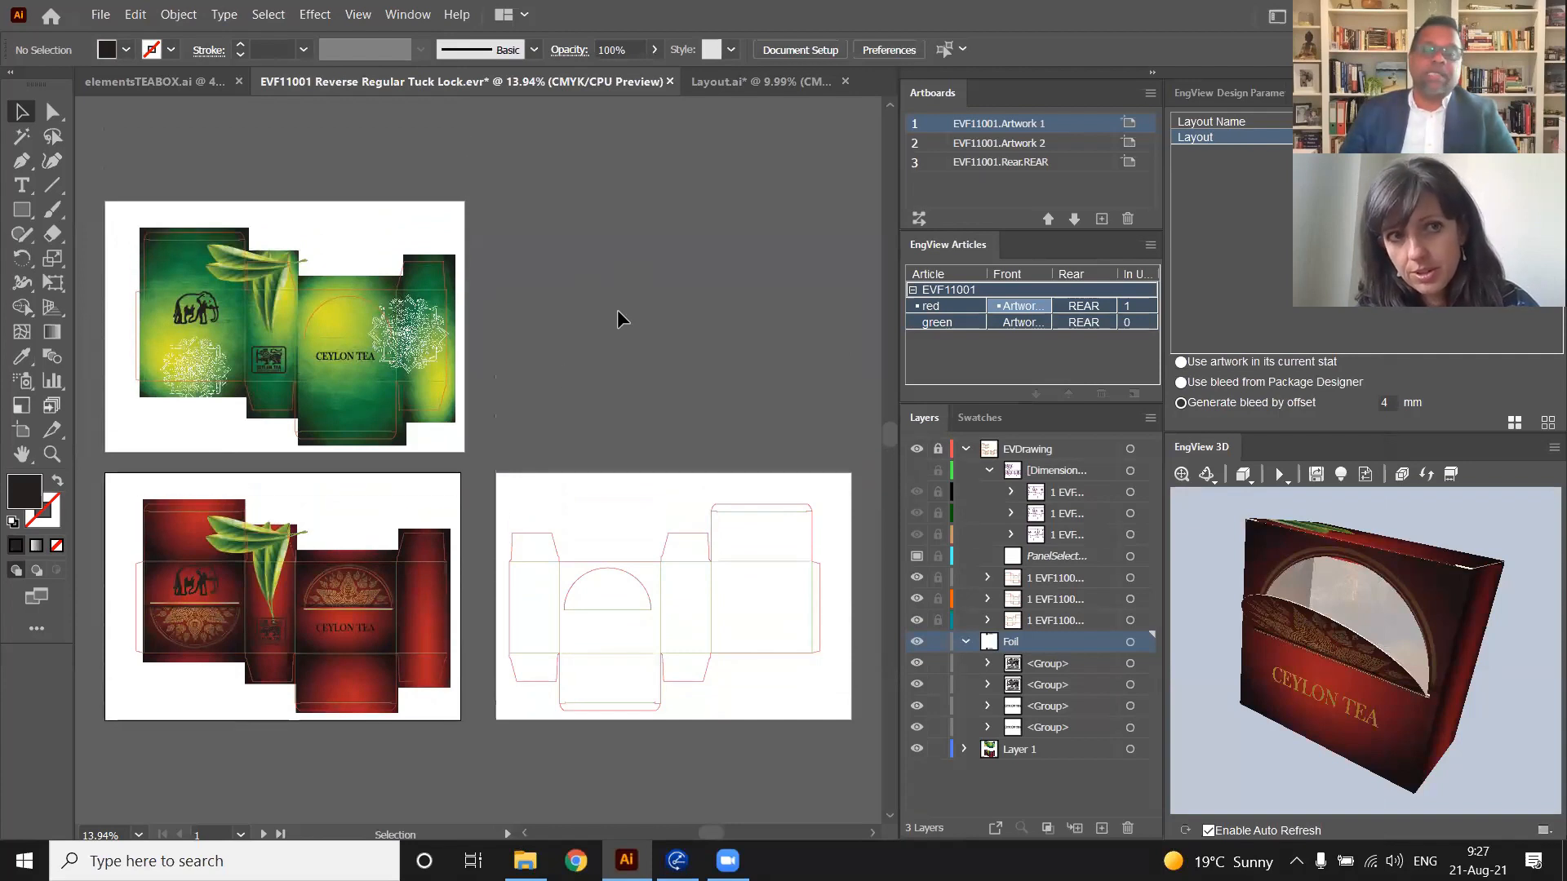
scroll(612, 325, "down", 2)
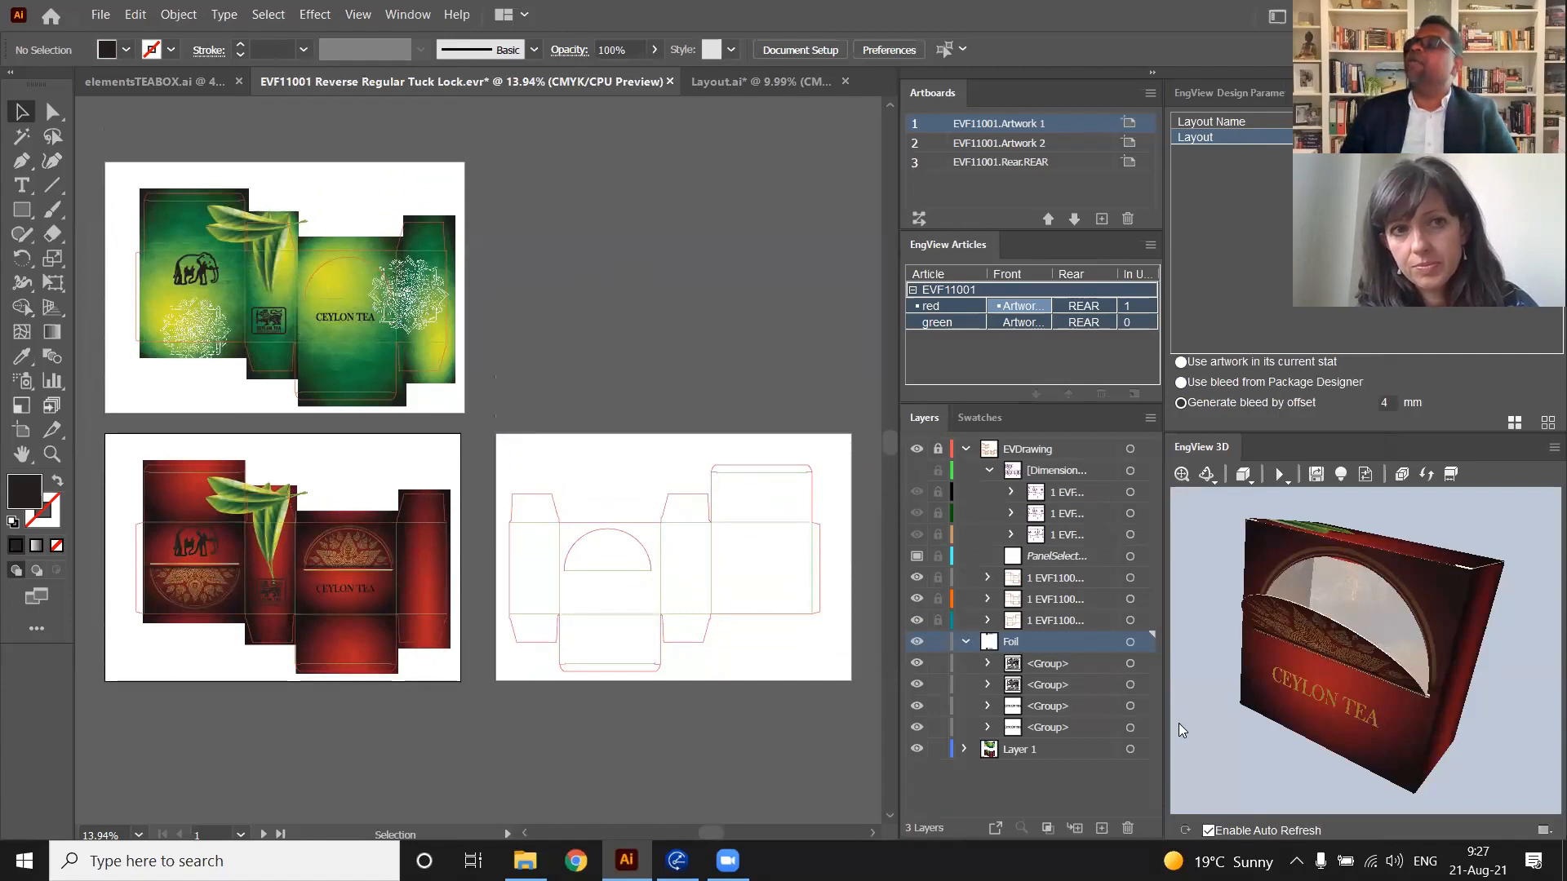
left_click_drag(1179, 729, 1297, 780)
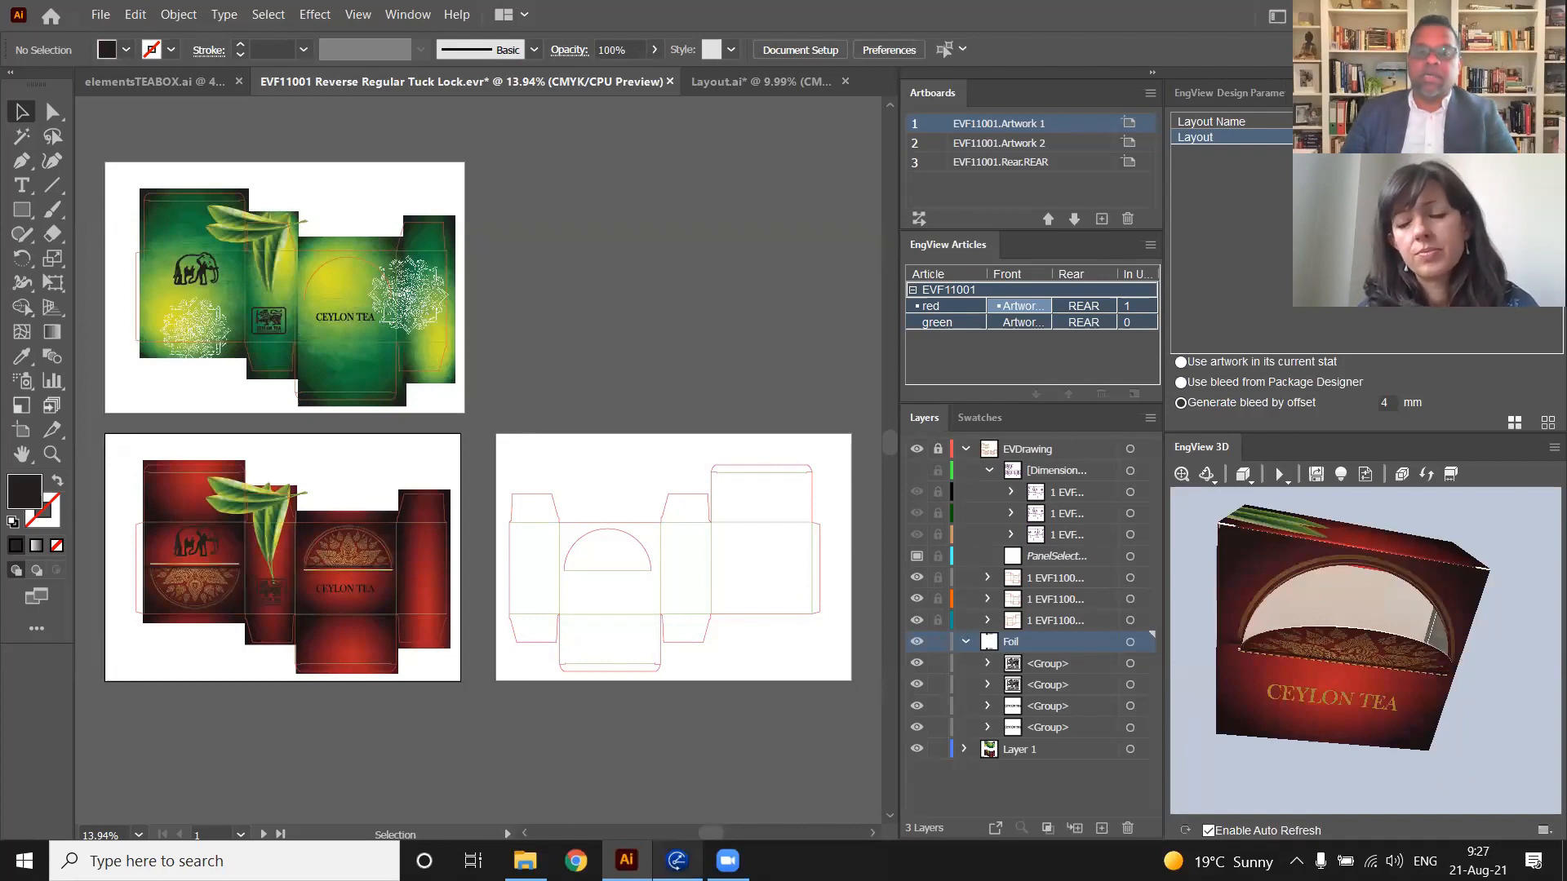
left_click(677, 861)
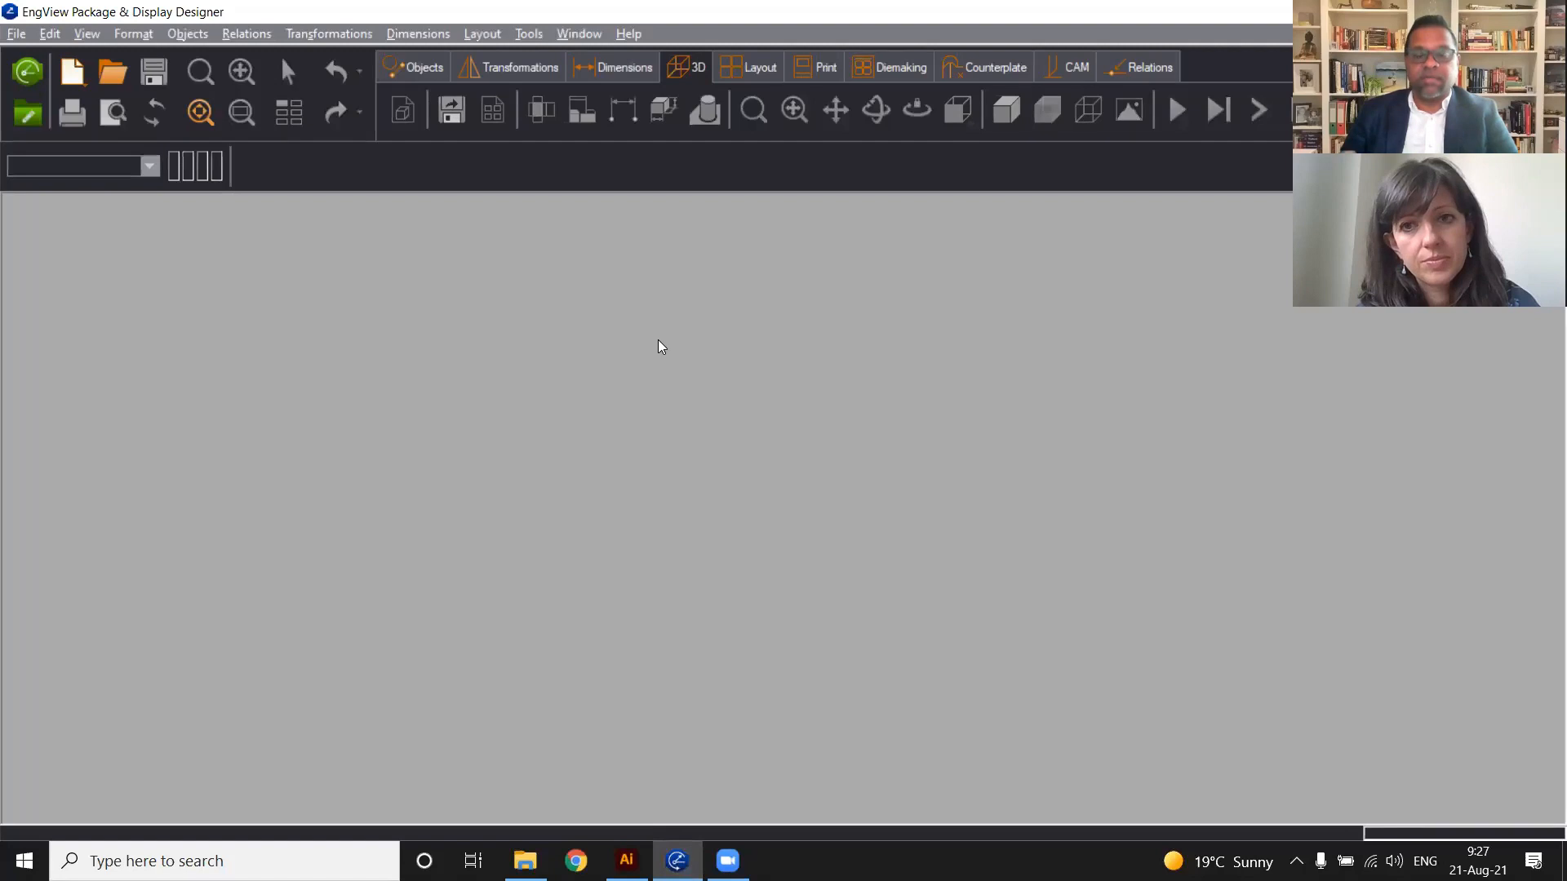
left_click(626, 859)
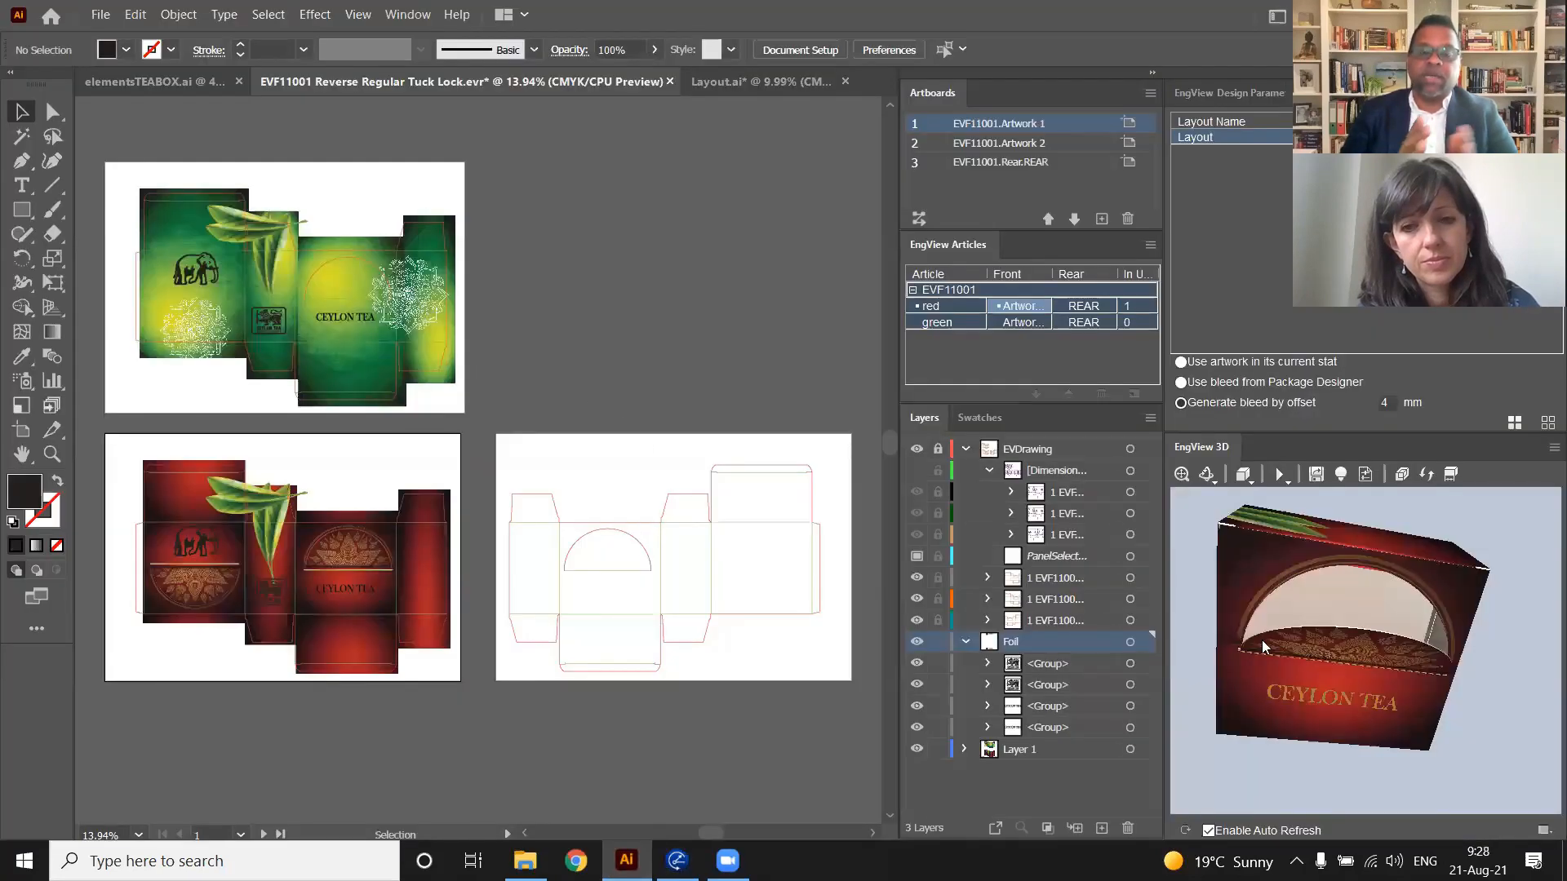
left_click_drag(1517, 781, 1459, 775)
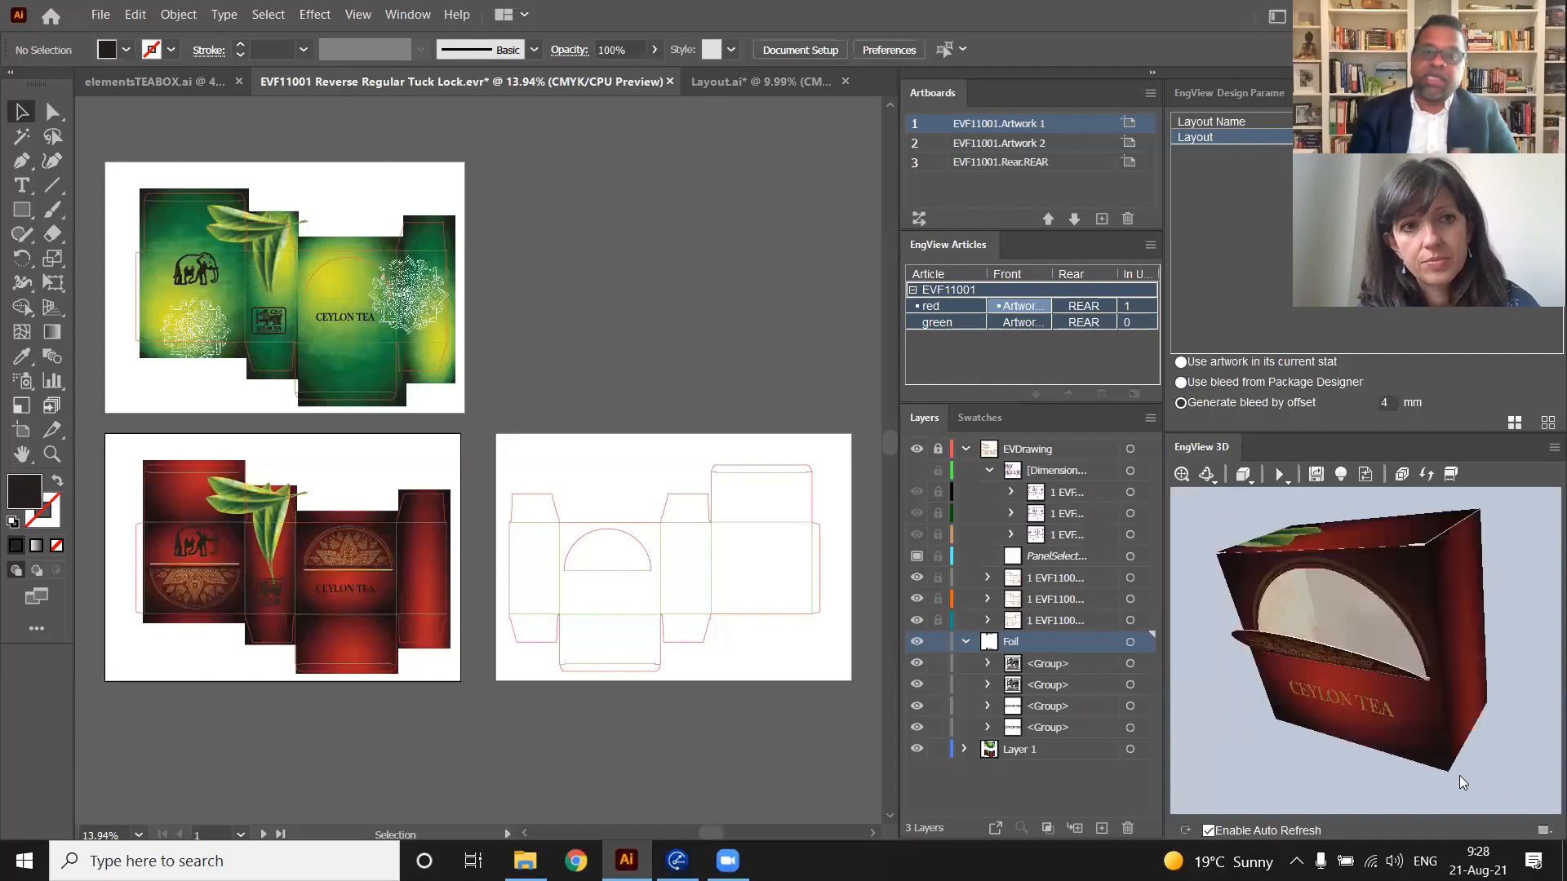
left_click_drag(1319, 785, 1355, 761)
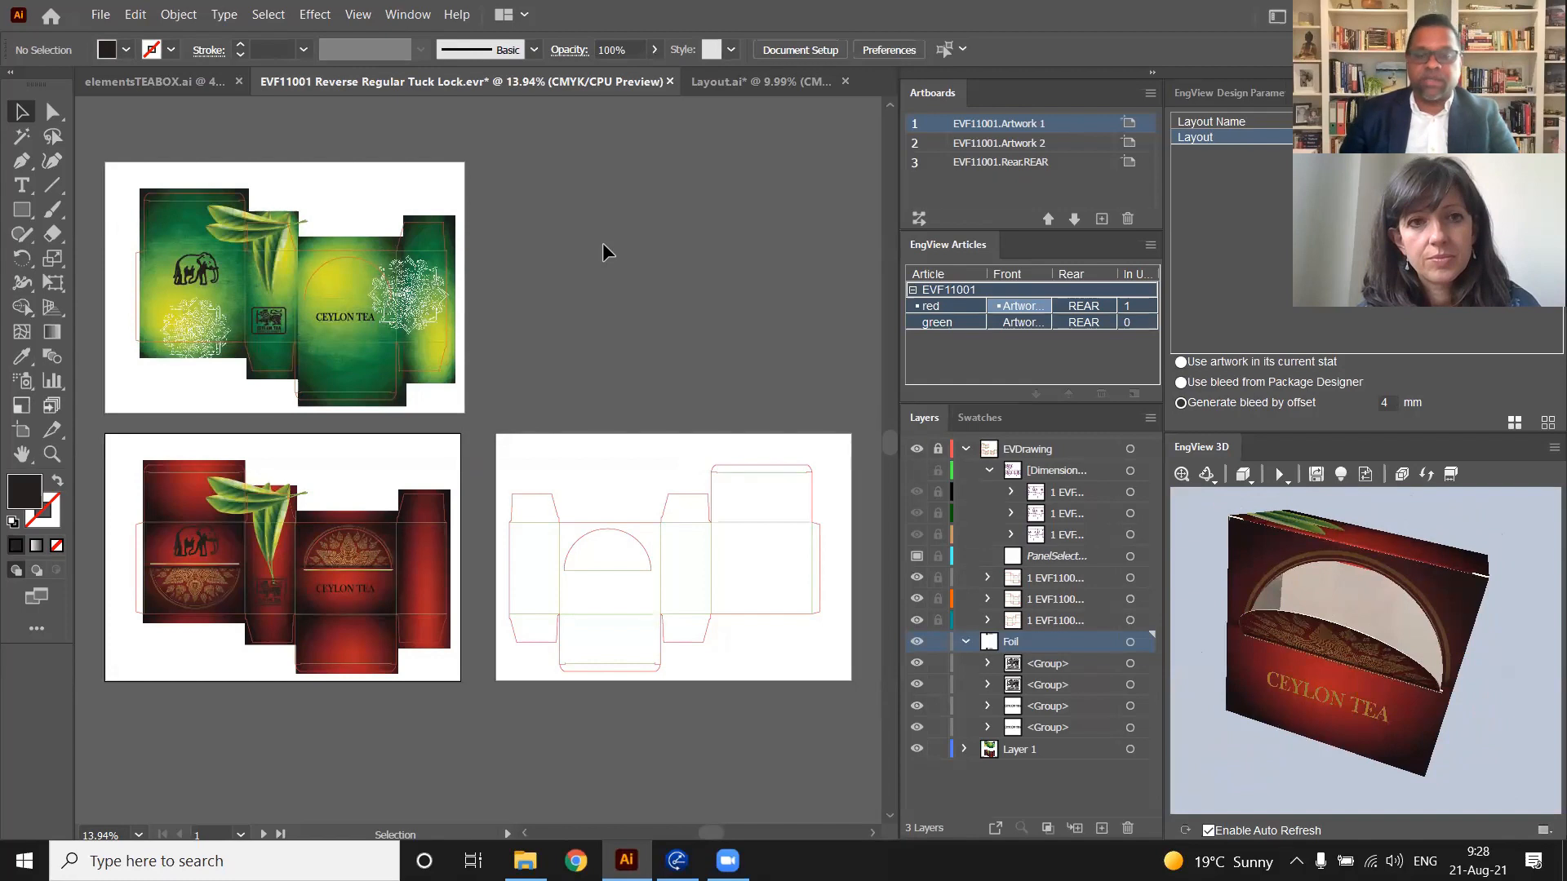
left_click_drag(1461, 645, 1506, 564)
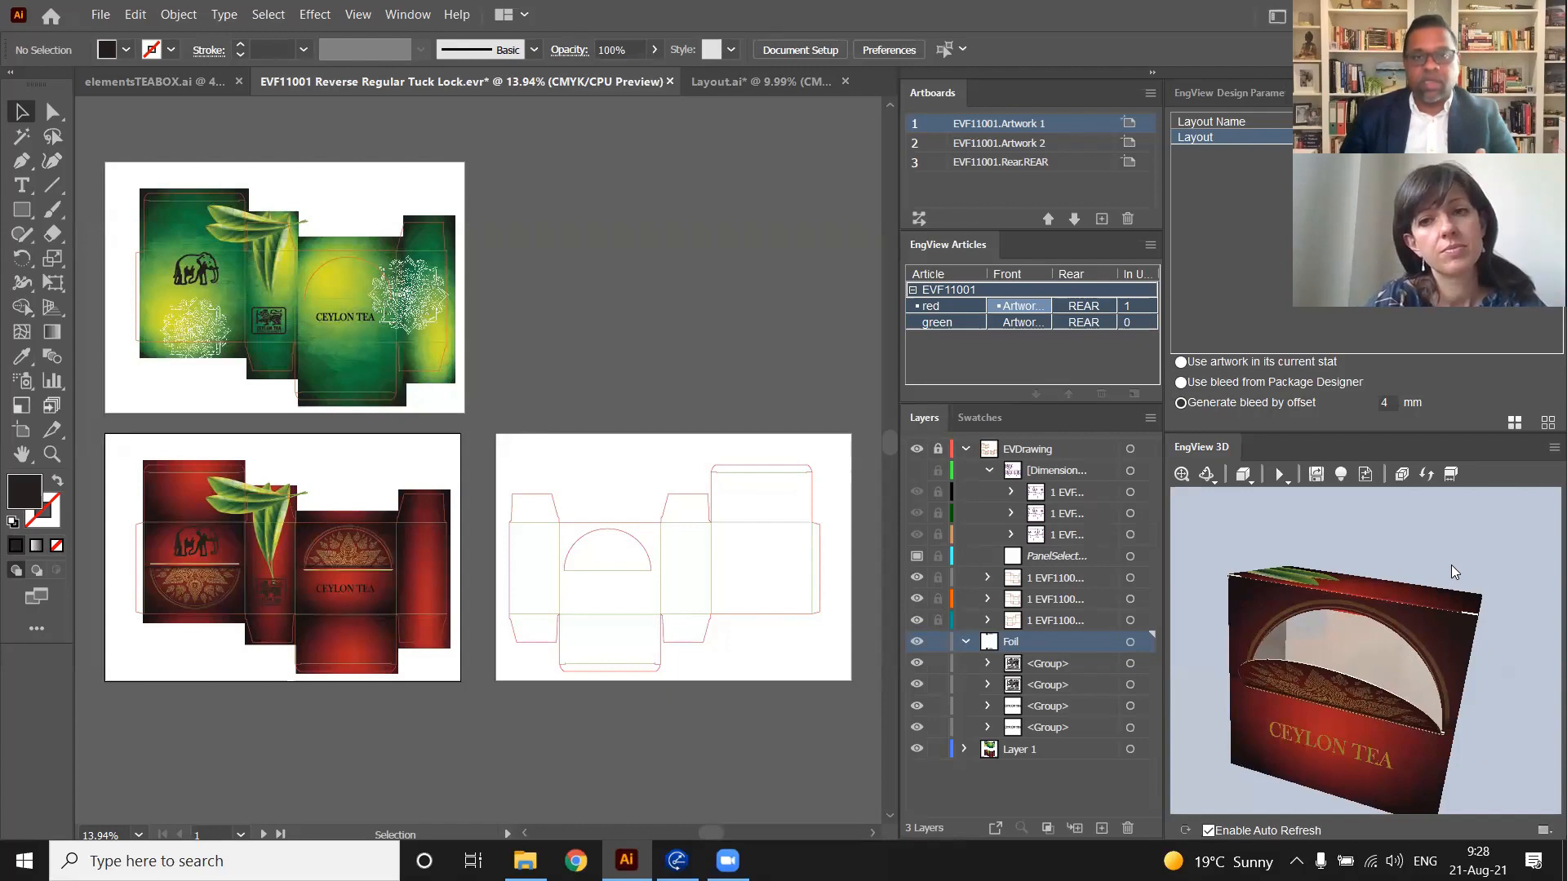
left_click_drag(1407, 546, 1370, 544)
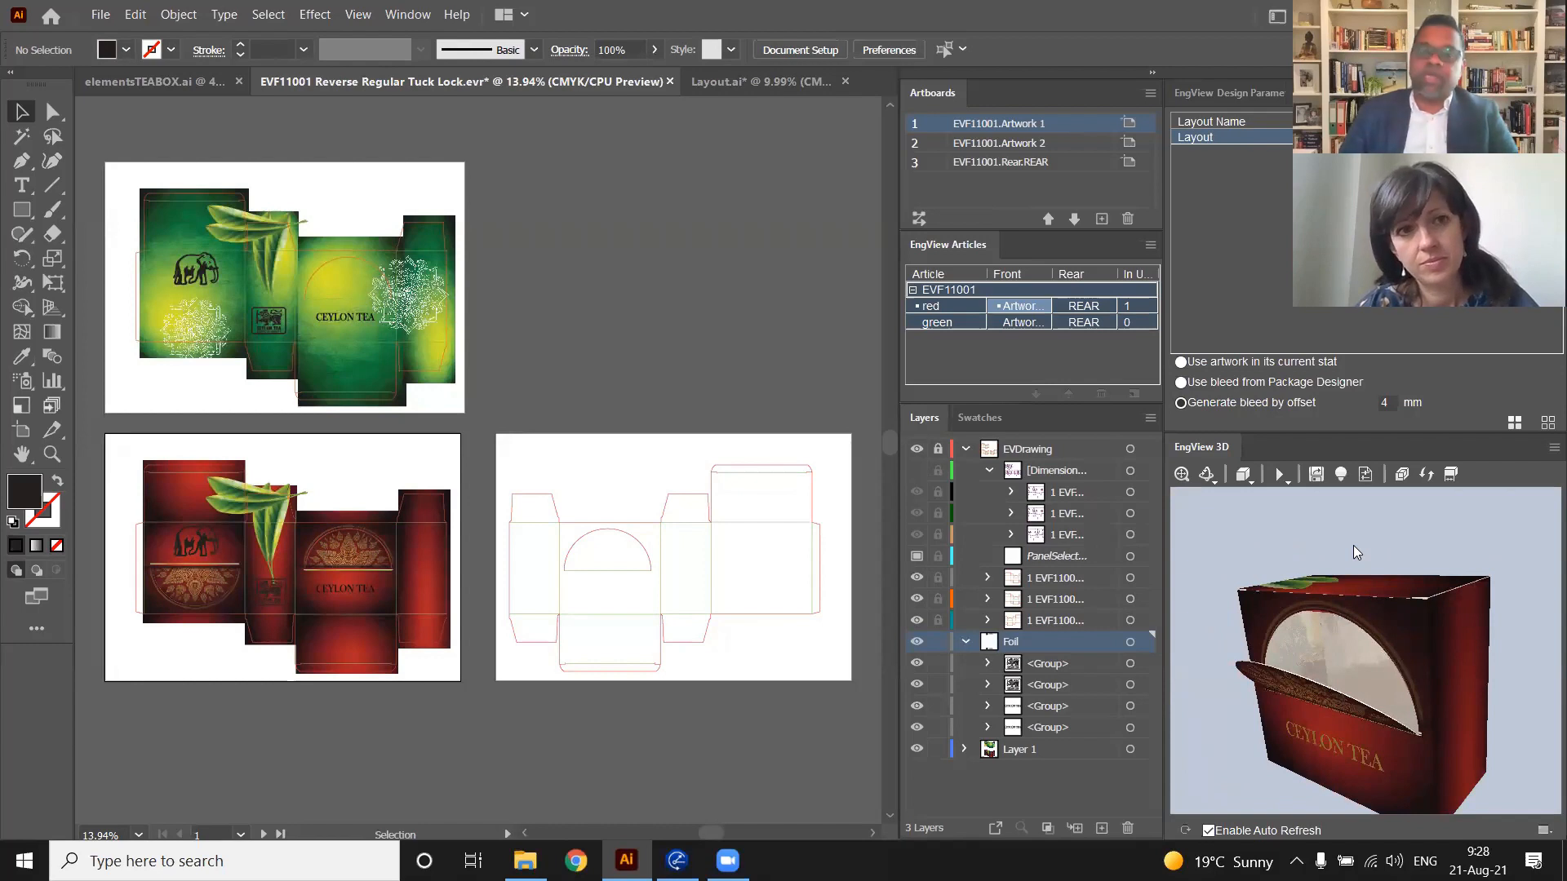
scroll(619, 261, "down", 1)
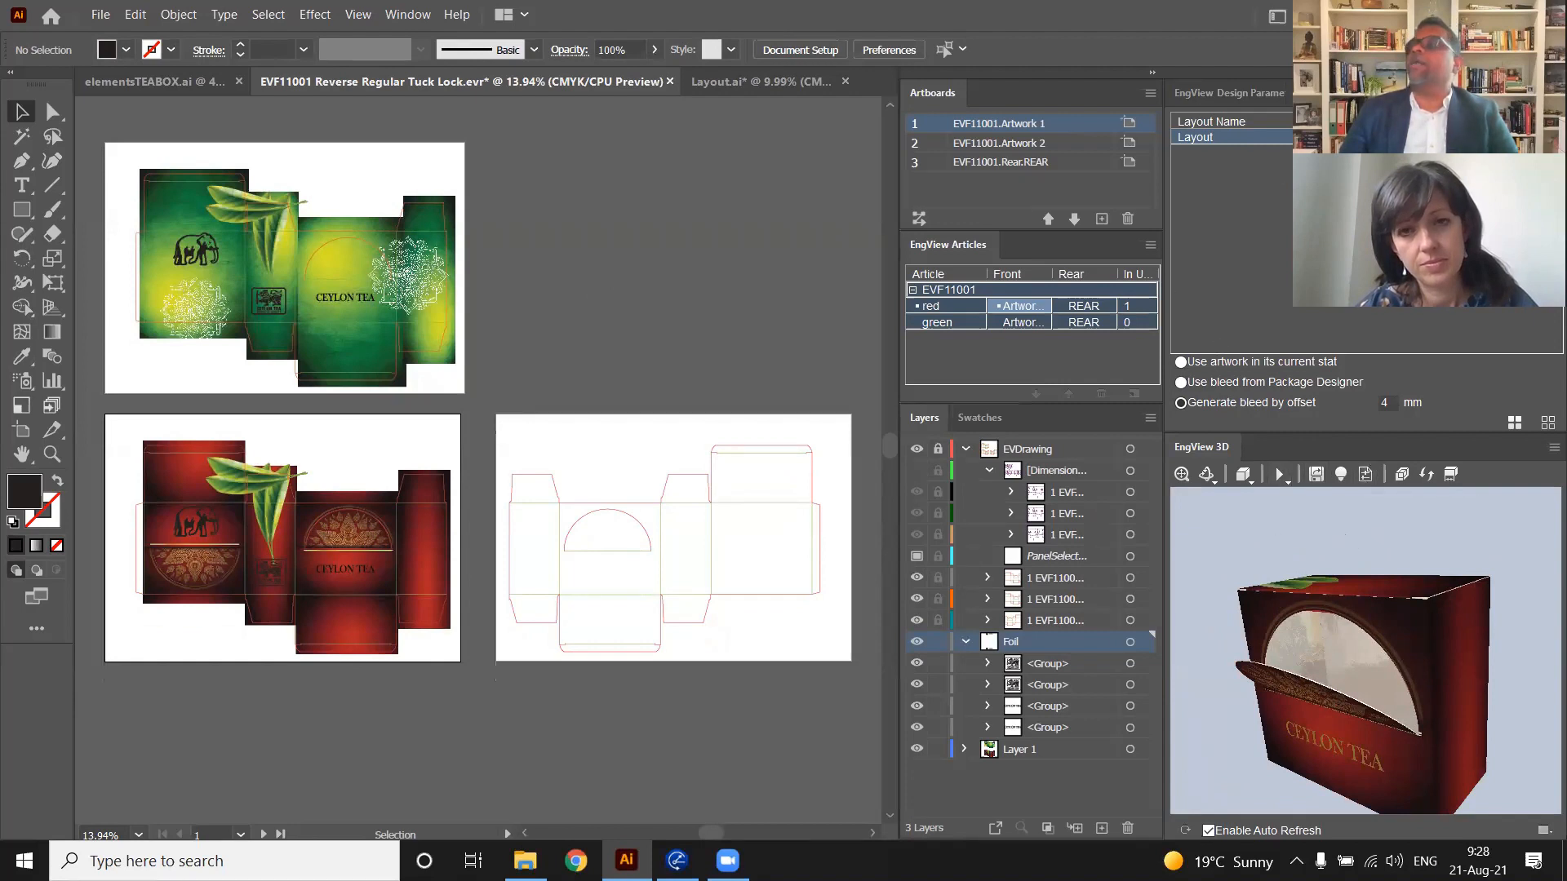
Look through the extra options for the step-and-repeat settings and the 3D model, and inspect the red box's lid and window in 3D
left_click(1554, 93)
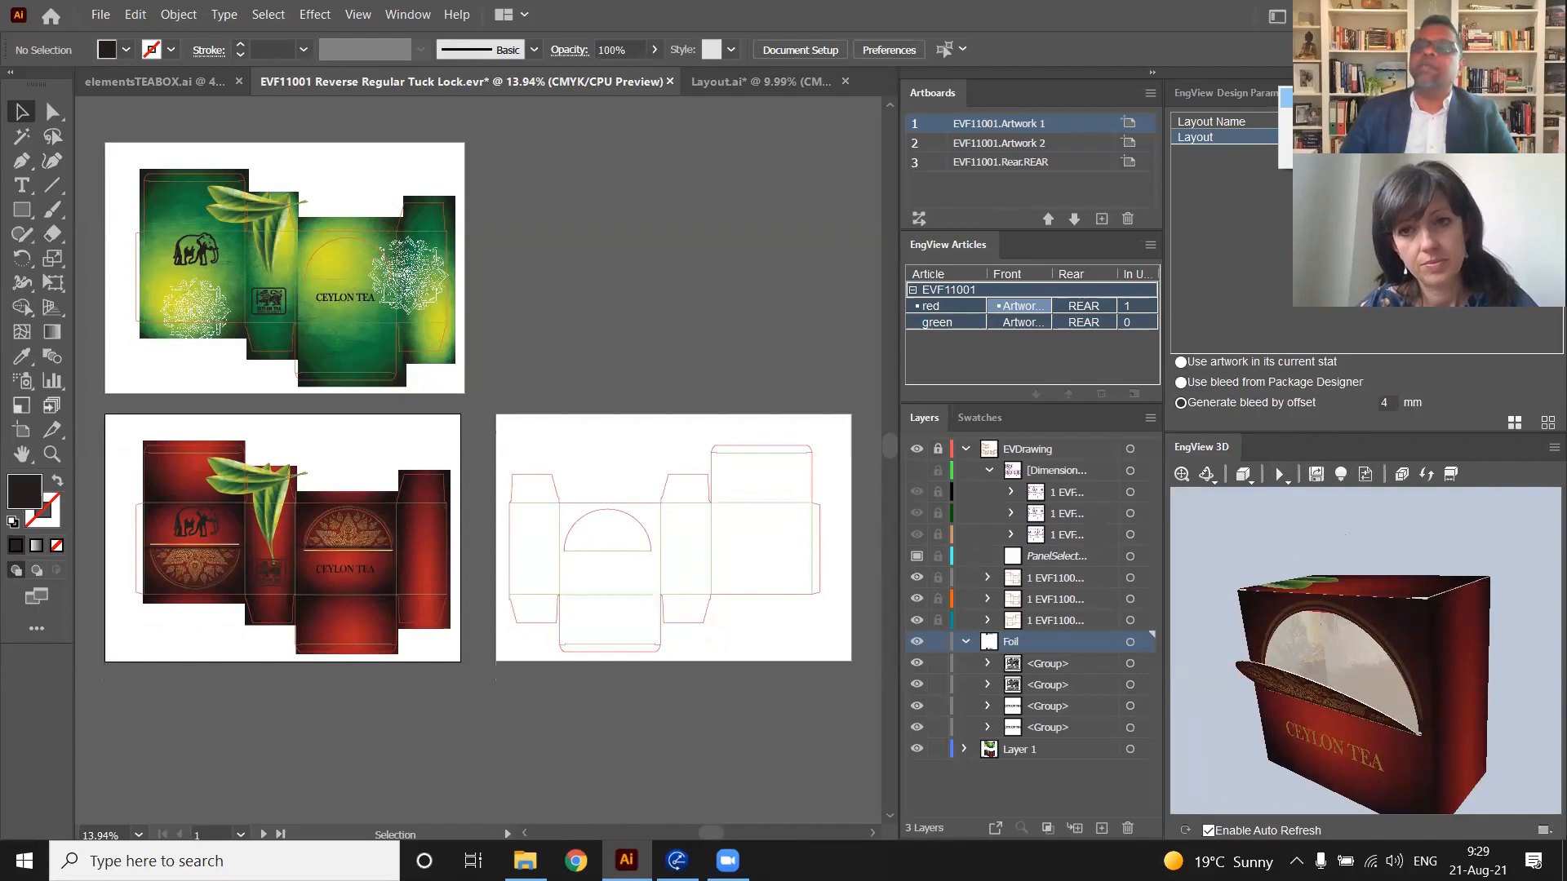
left_click(1554, 448)
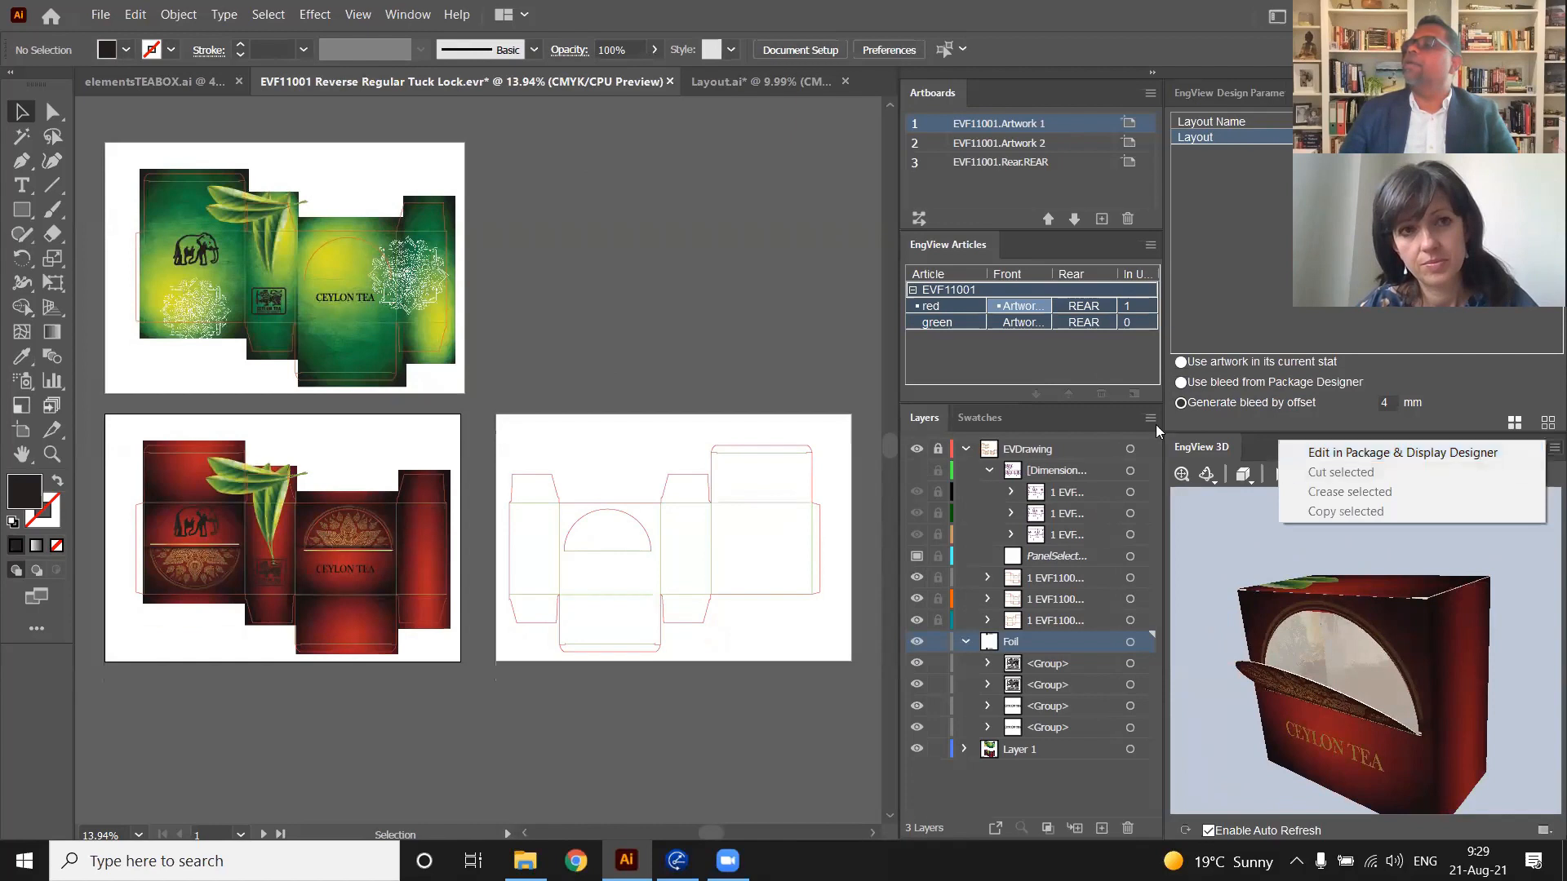
mouse_move(1219, 542)
left_mouse_down()
mouse_move(1348, 524)
mouse_move(1213, 540)
mouse_move(1216, 563)
mouse_move(1211, 542)
mouse_move(1236, 529)
left_mouse_up()
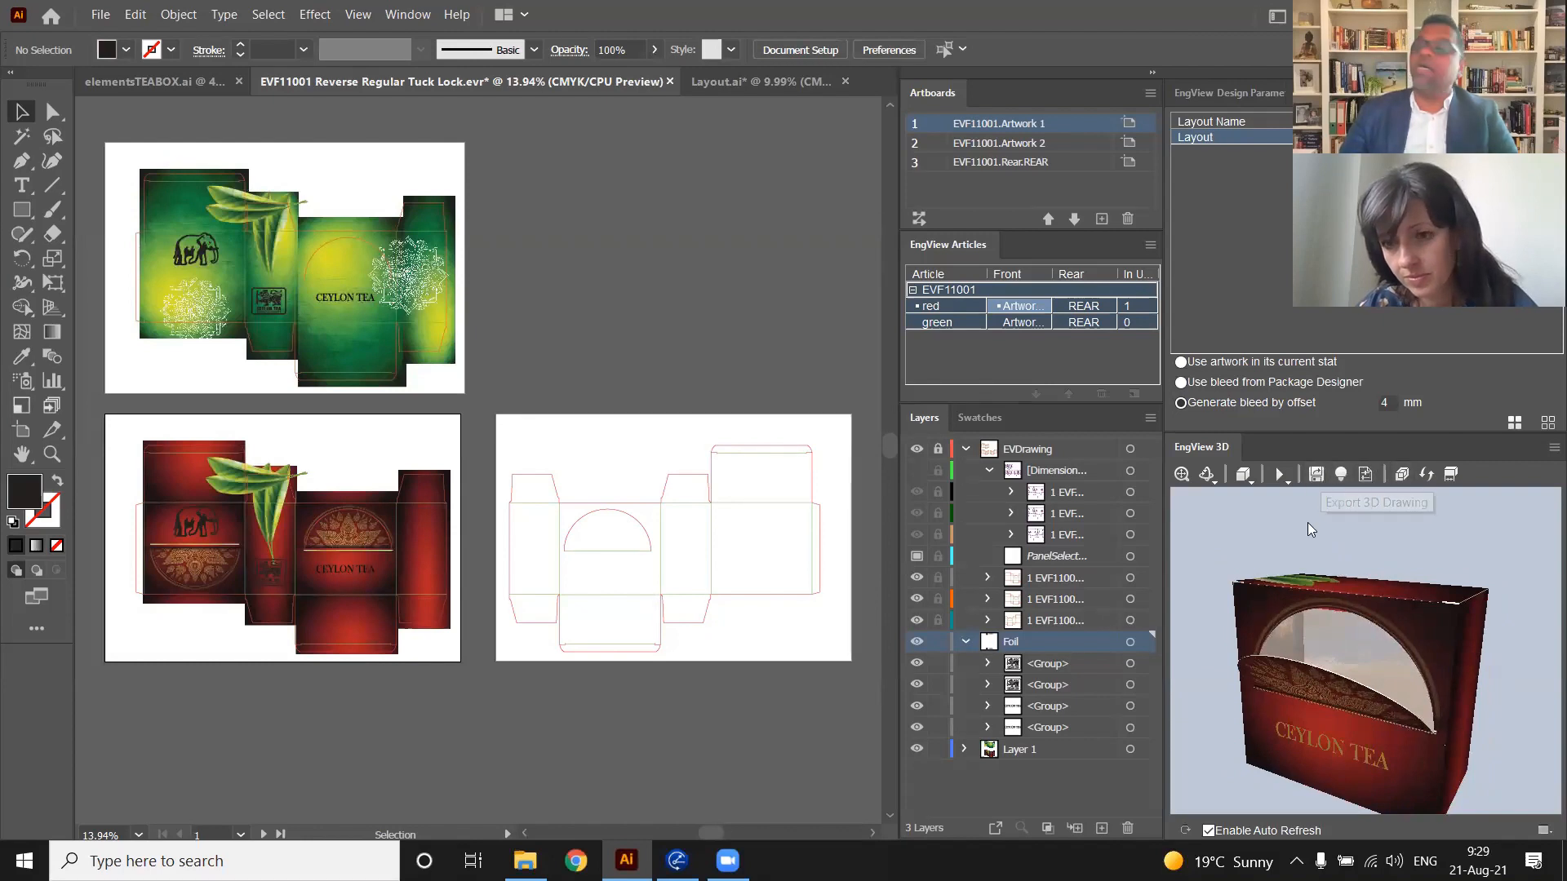
left_click_drag(1307, 523, 1258, 540)
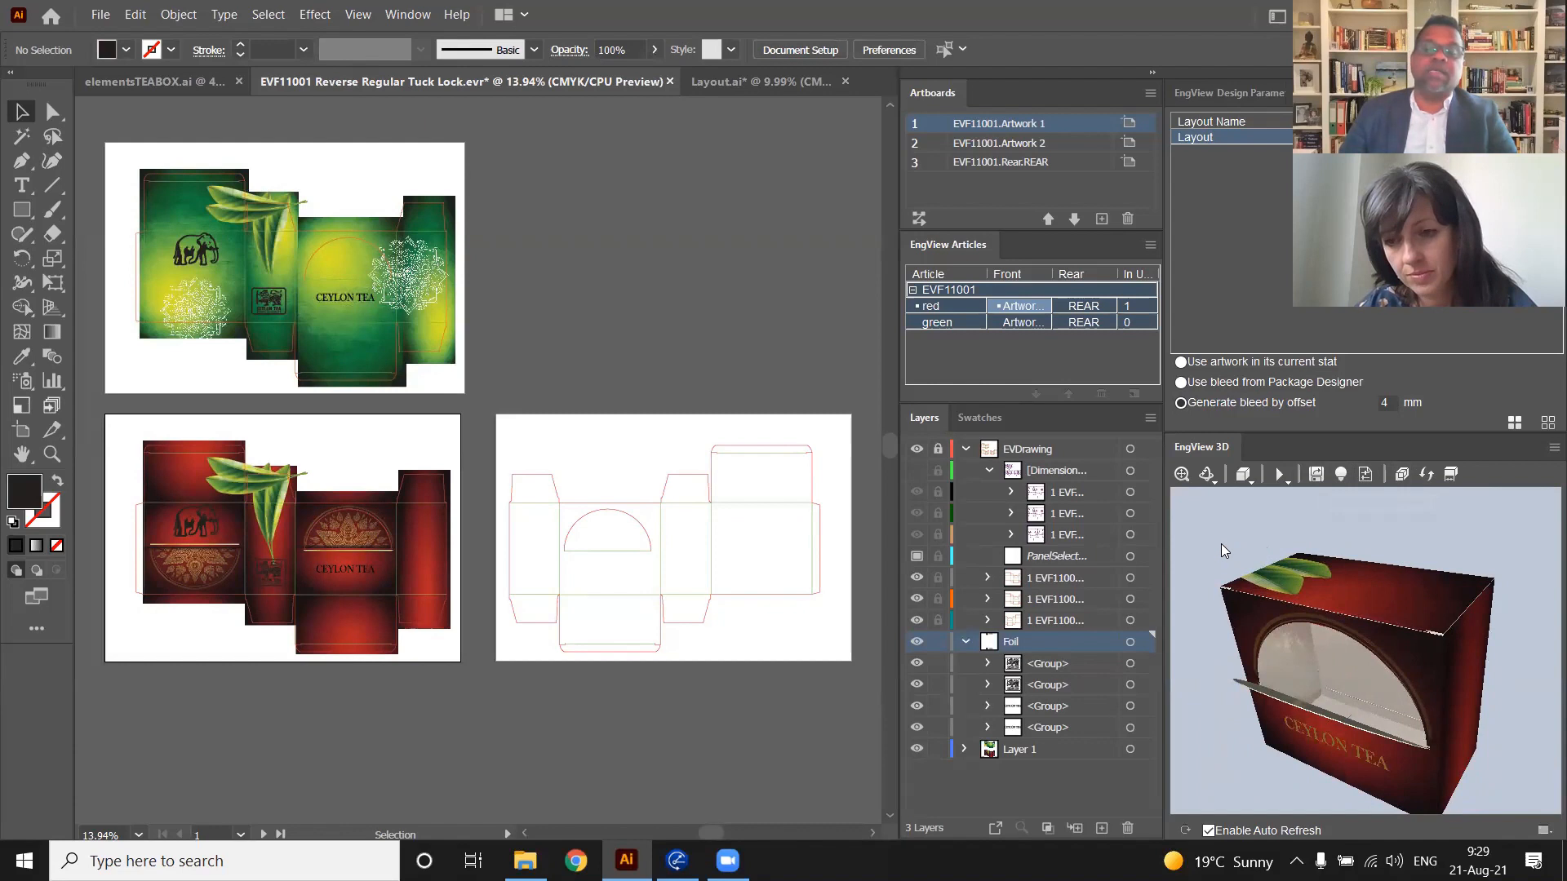
mouse_move(1348, 535)
left_mouse_down()
mouse_move(1299, 527)
mouse_move(1373, 519)
left_mouse_up()
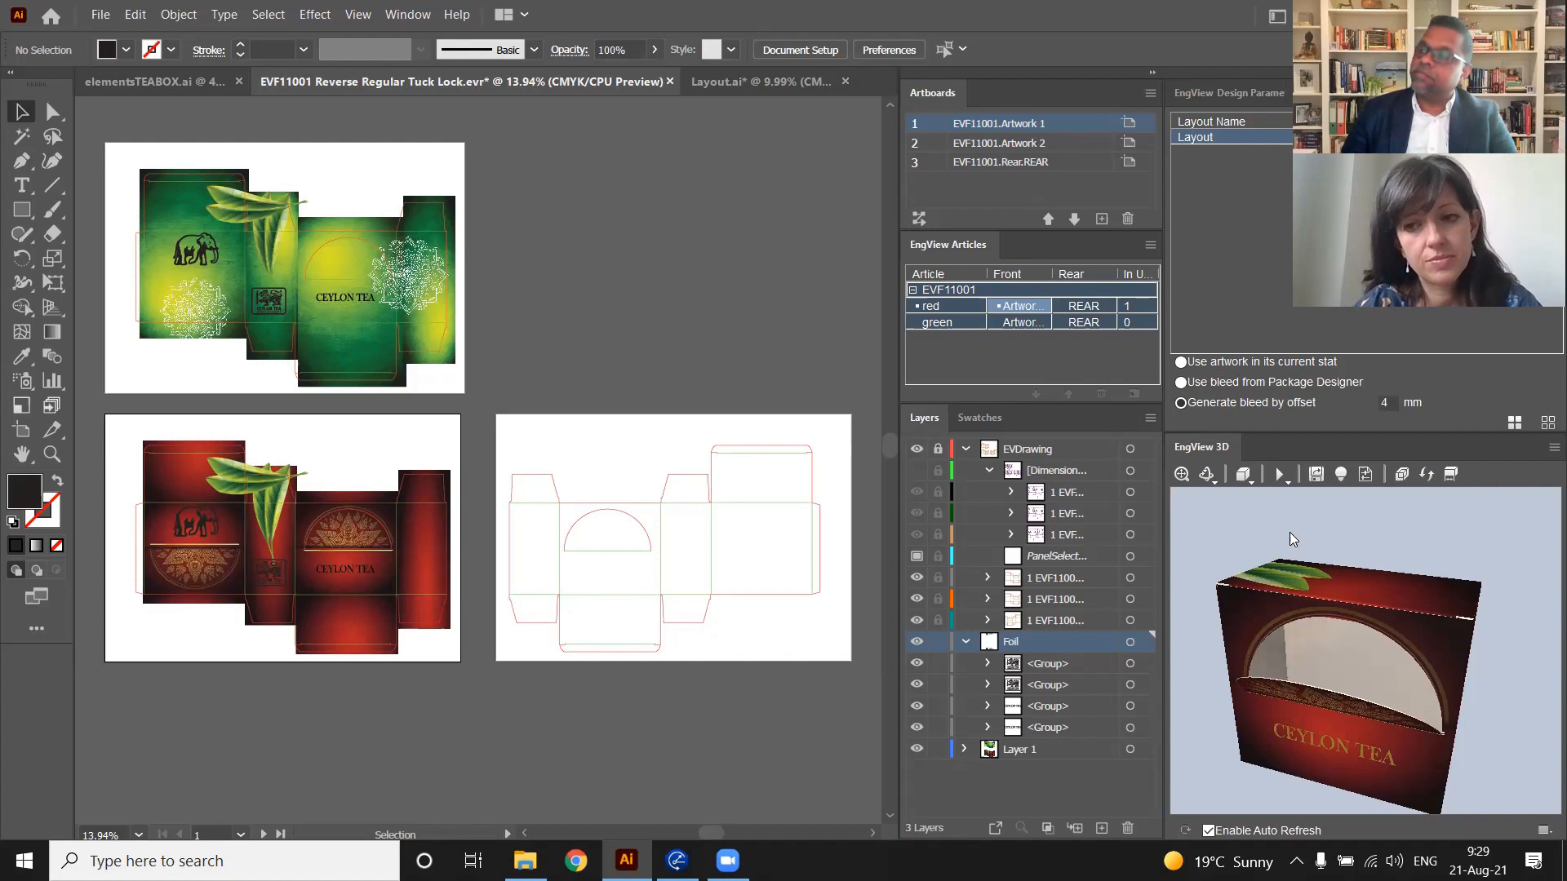
left_click_drag(1265, 527, 1251, 530)
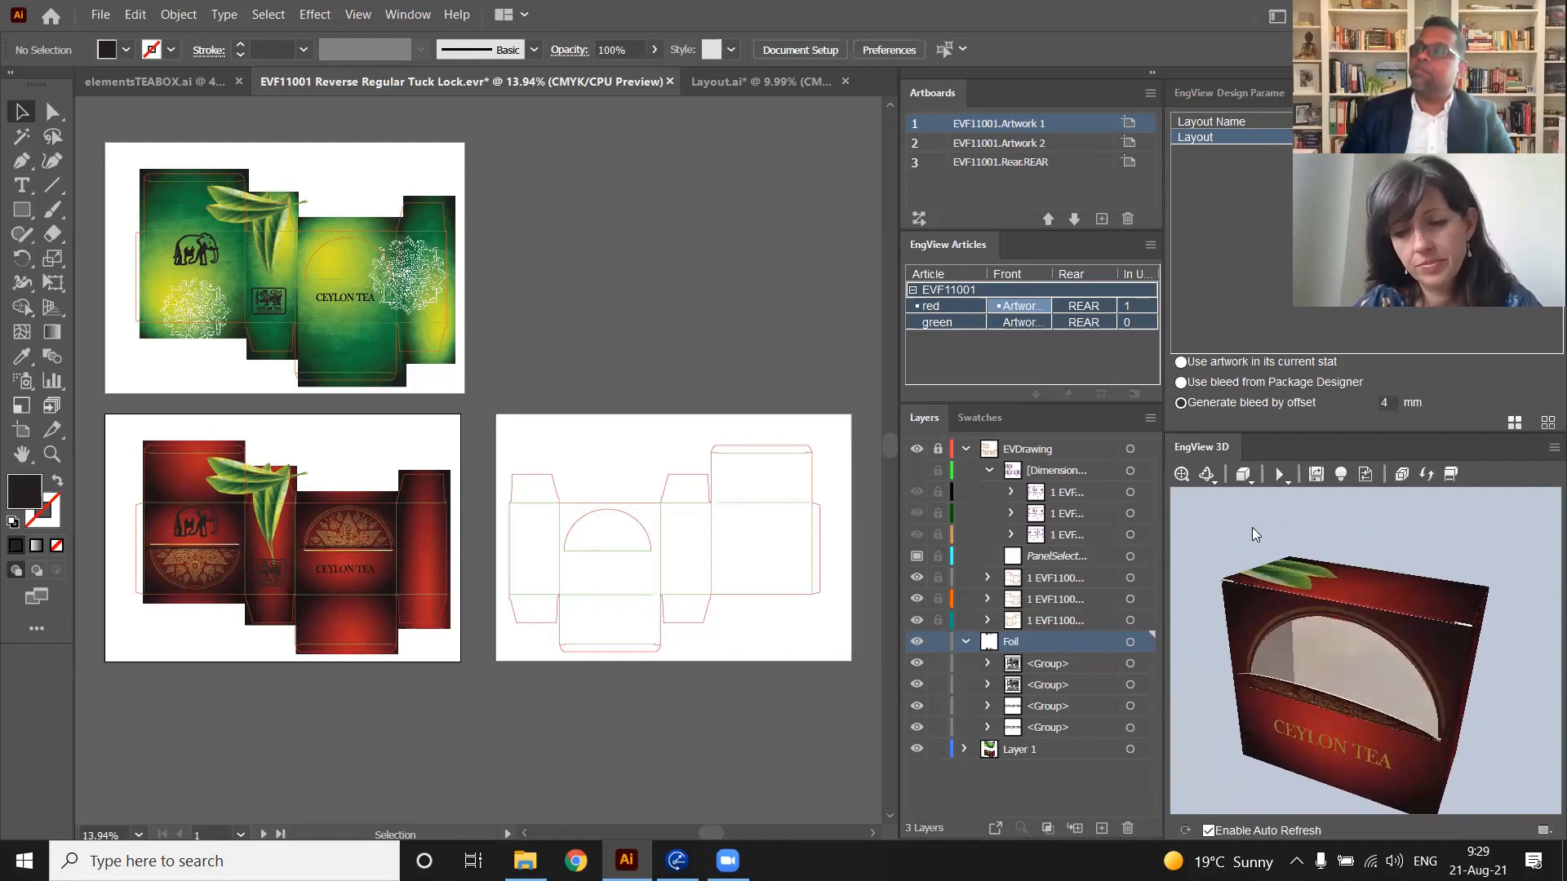
left_click_drag(1317, 526, 1294, 523)
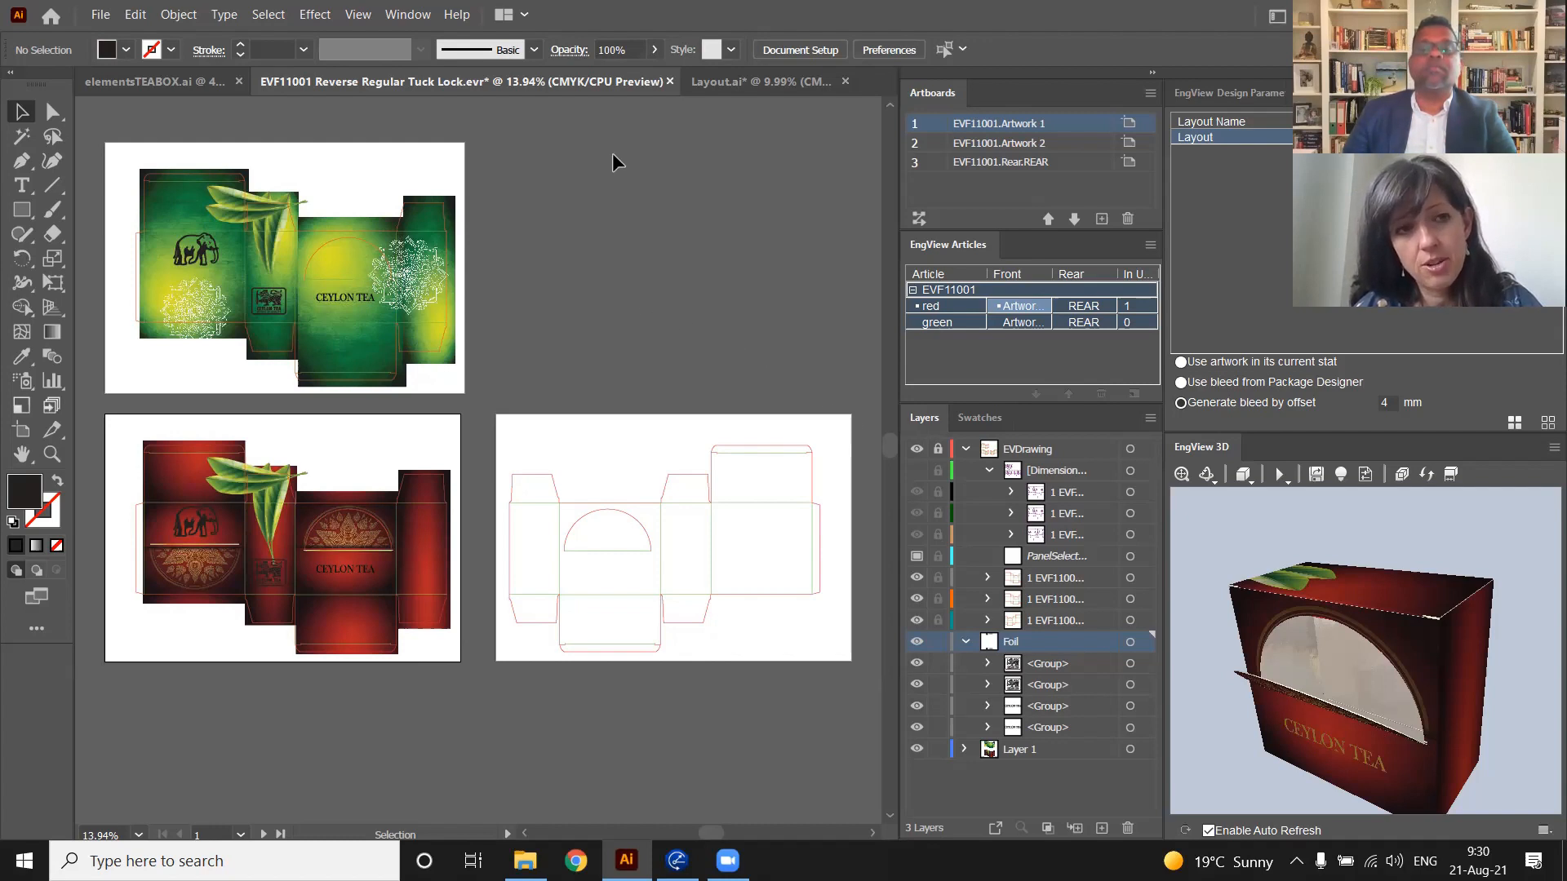
Close elementsTEABOX.ai and open the tuck lock box project in EngView Package & Display Designer
left_click(238, 81)
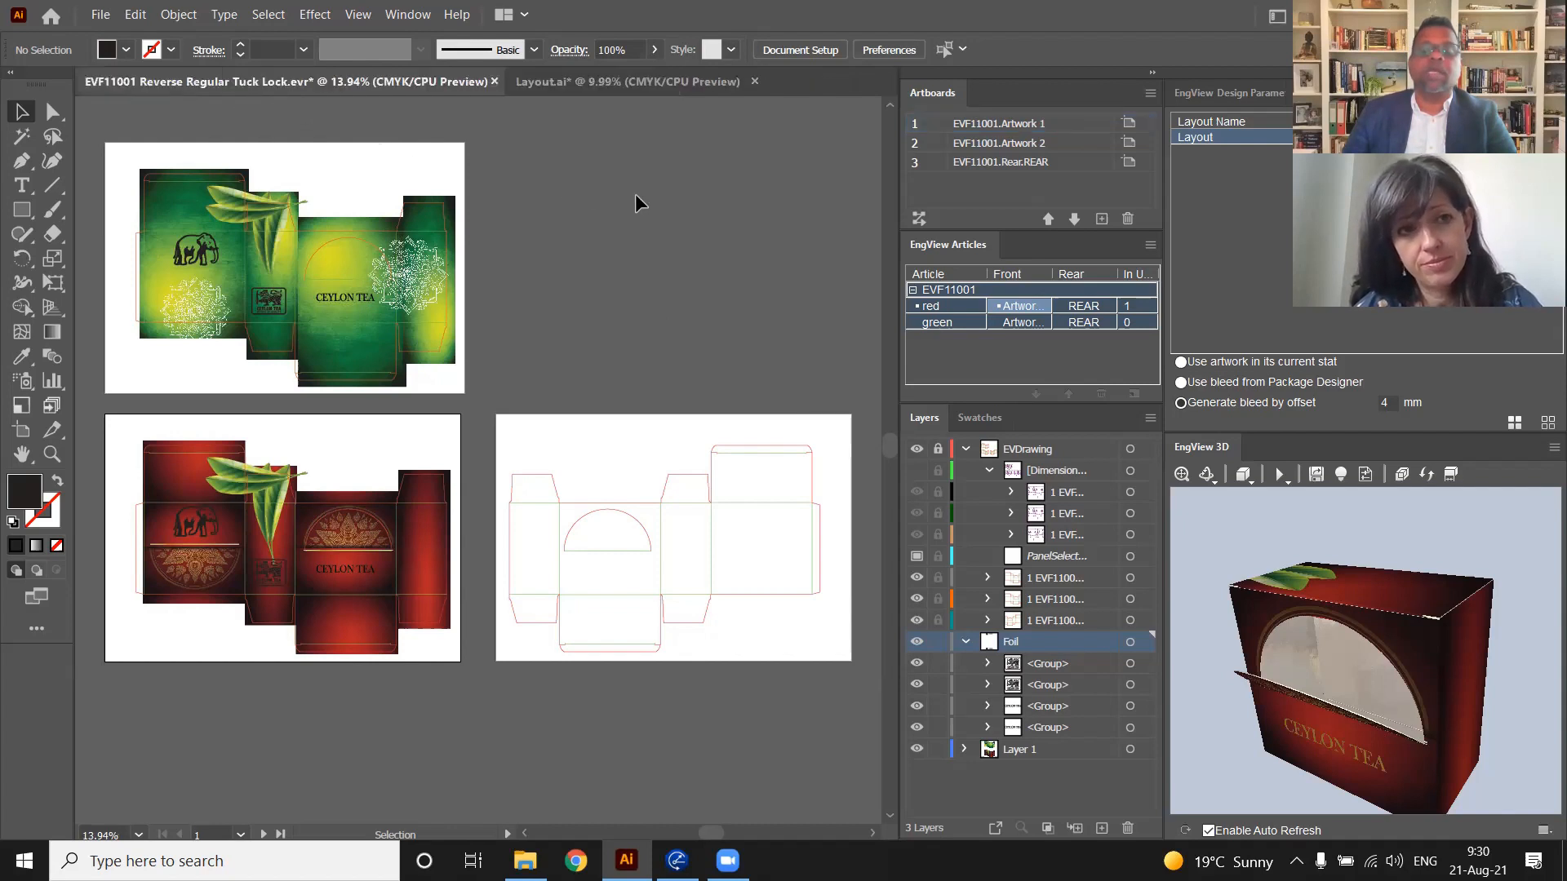
mouse_move(1459, 524)
left_mouse_down()
mouse_move(1487, 529)
mouse_move(1479, 539)
left_mouse_up()
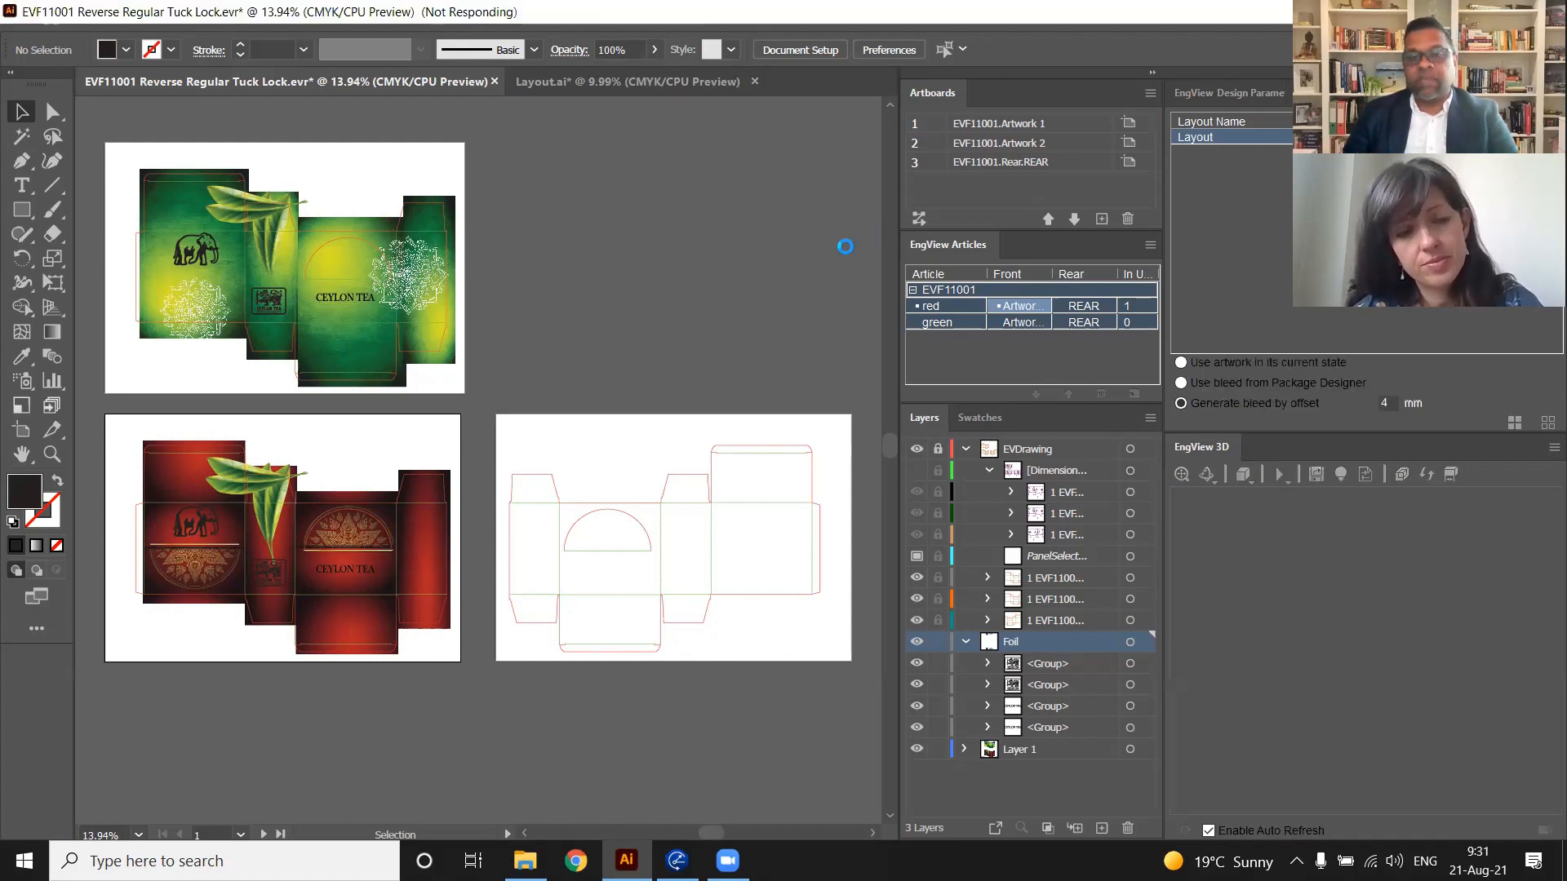
mouse_move(677, 861)
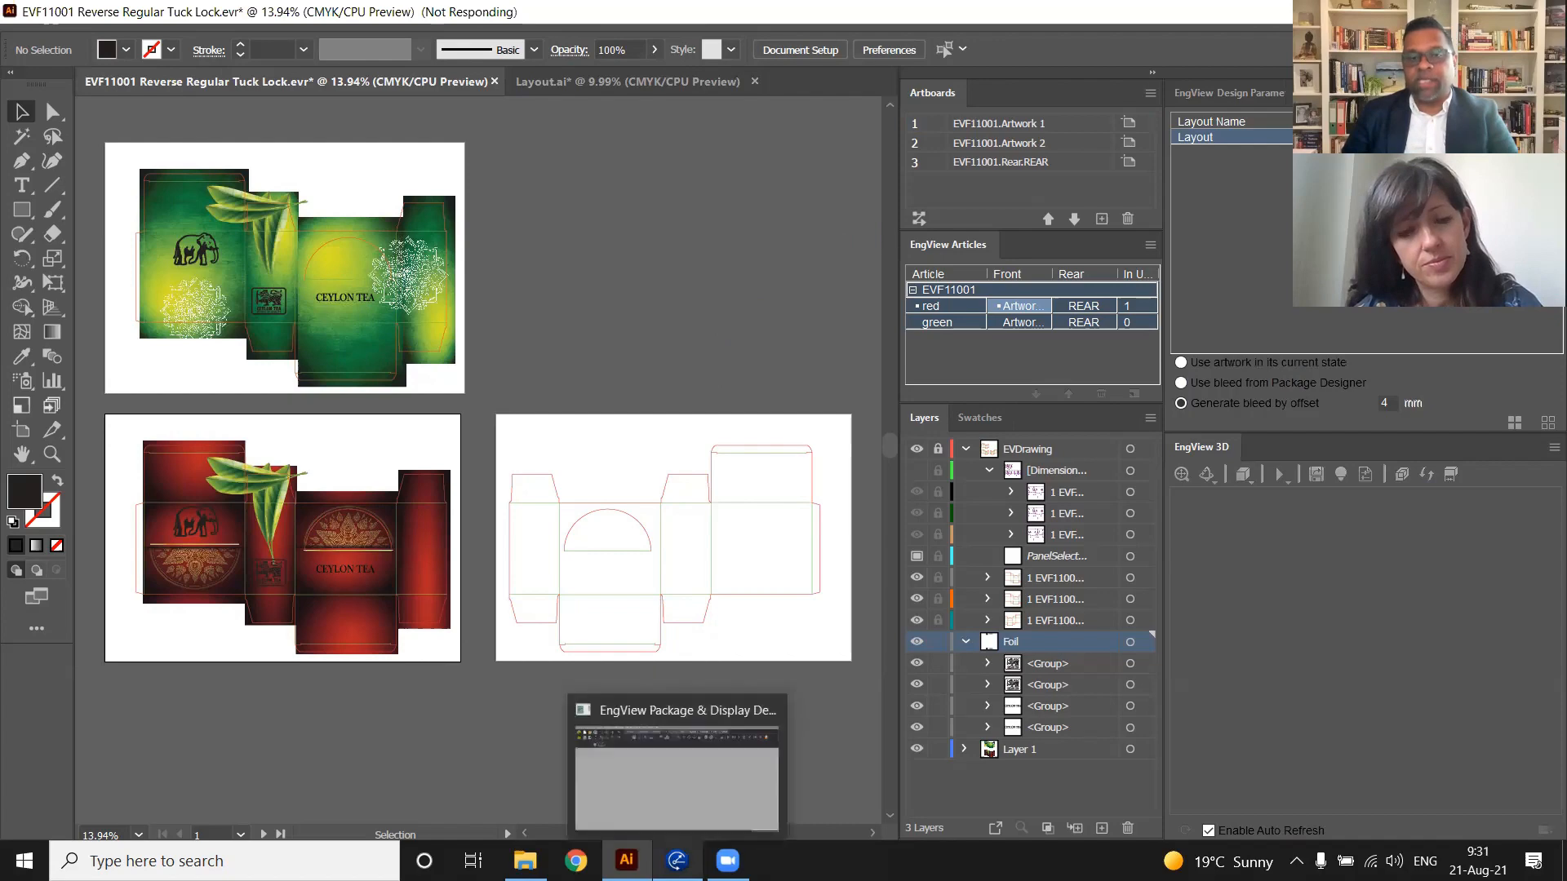
left_click(676, 861)
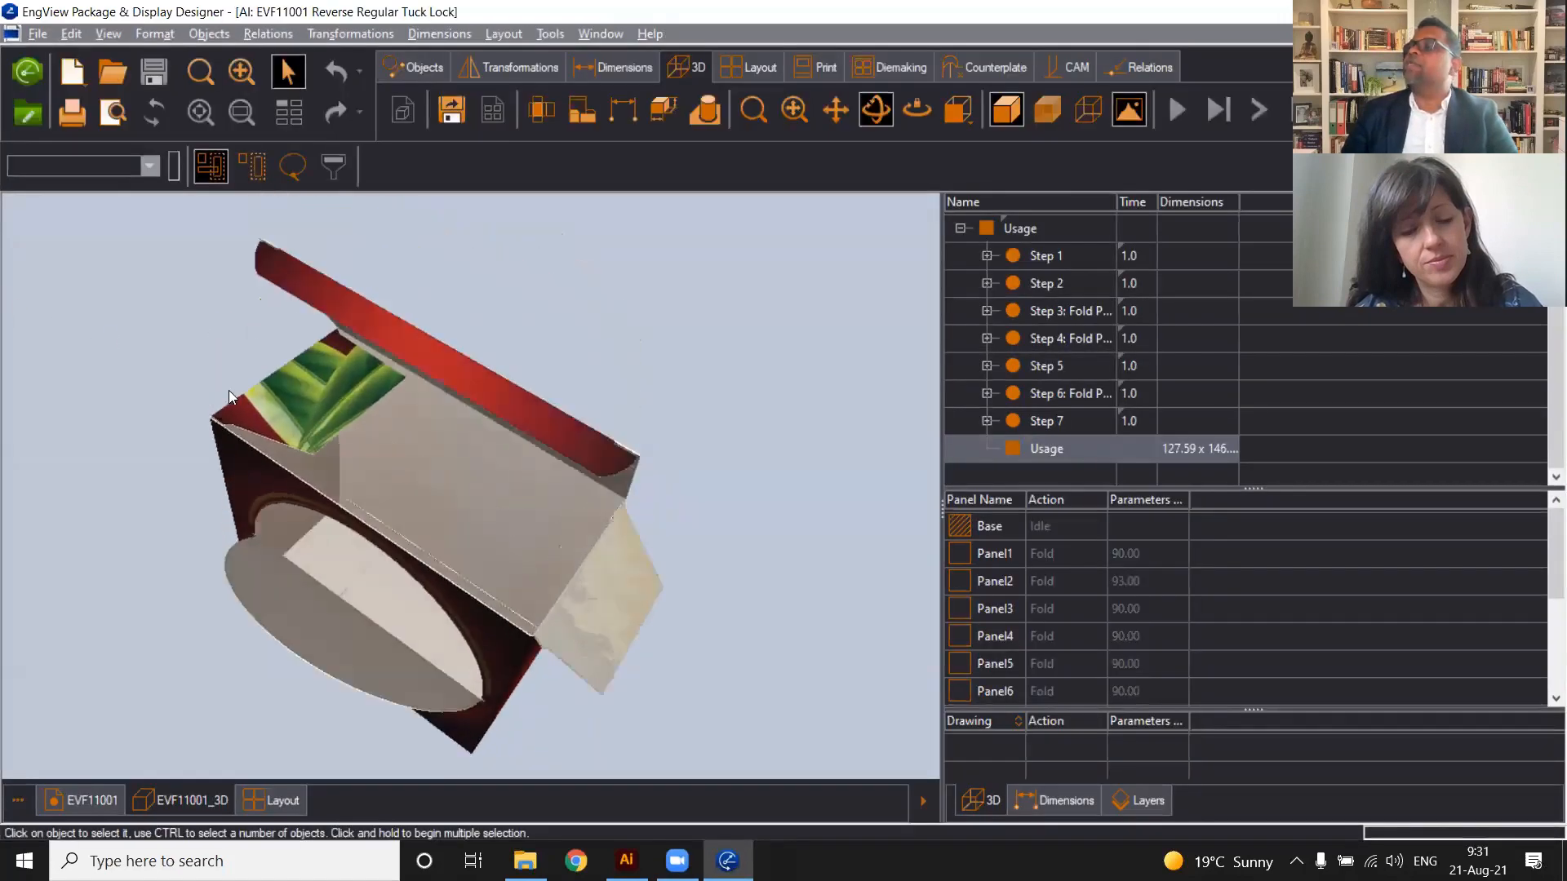
Close the top lid of the 3D box and fold in both dust flaps
left_click(305, 409)
mouse_move(141, 436)
left_mouse_down()
mouse_move(116, 402)
mouse_move(136, 428)
left_mouse_up()
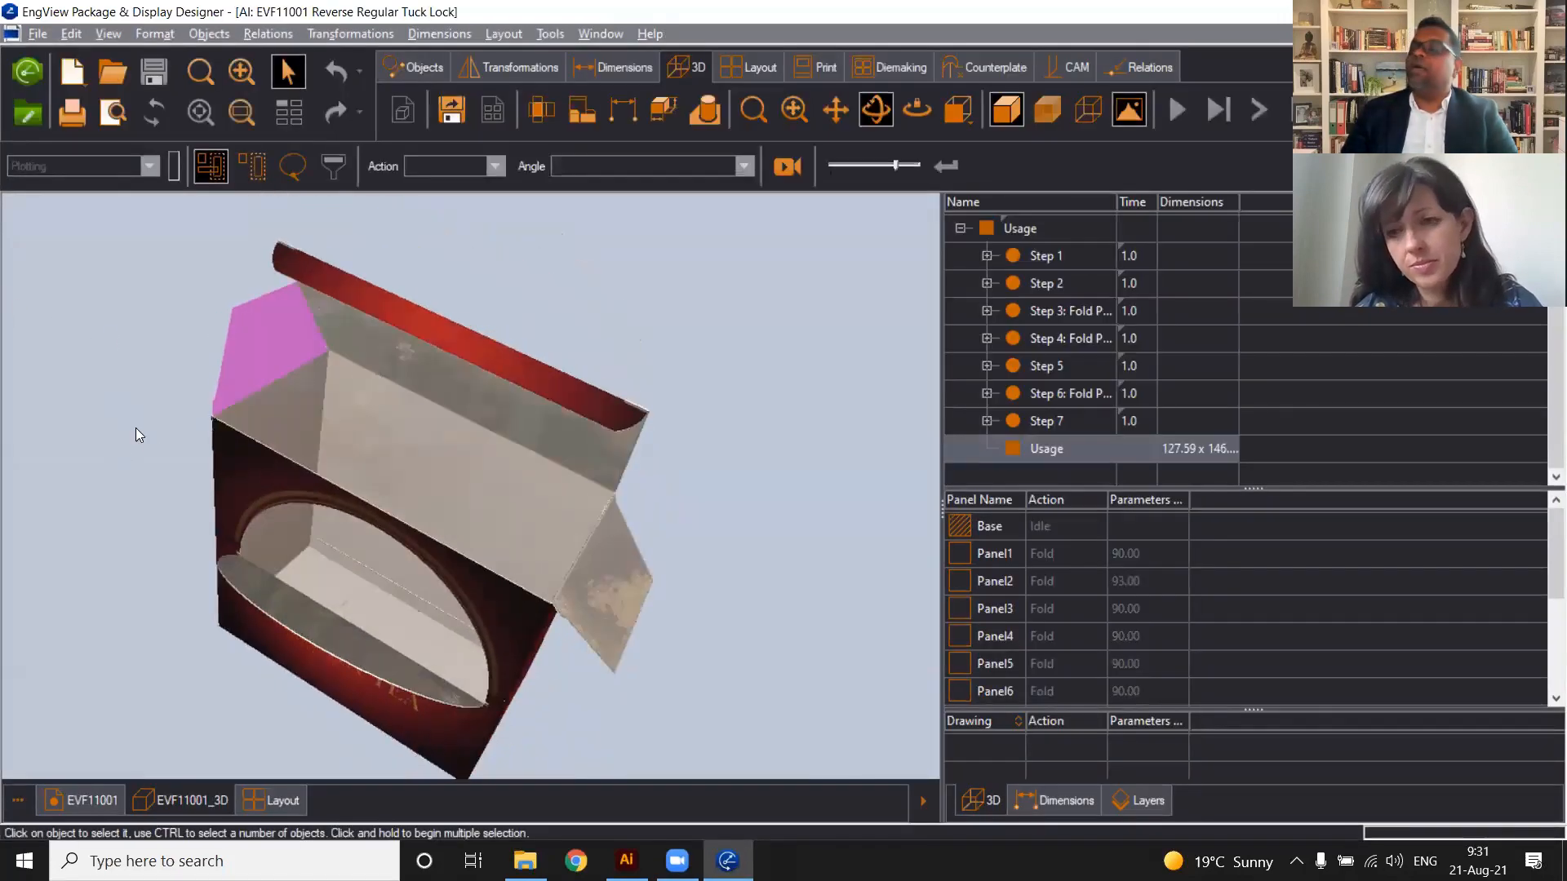
double_click(531, 414)
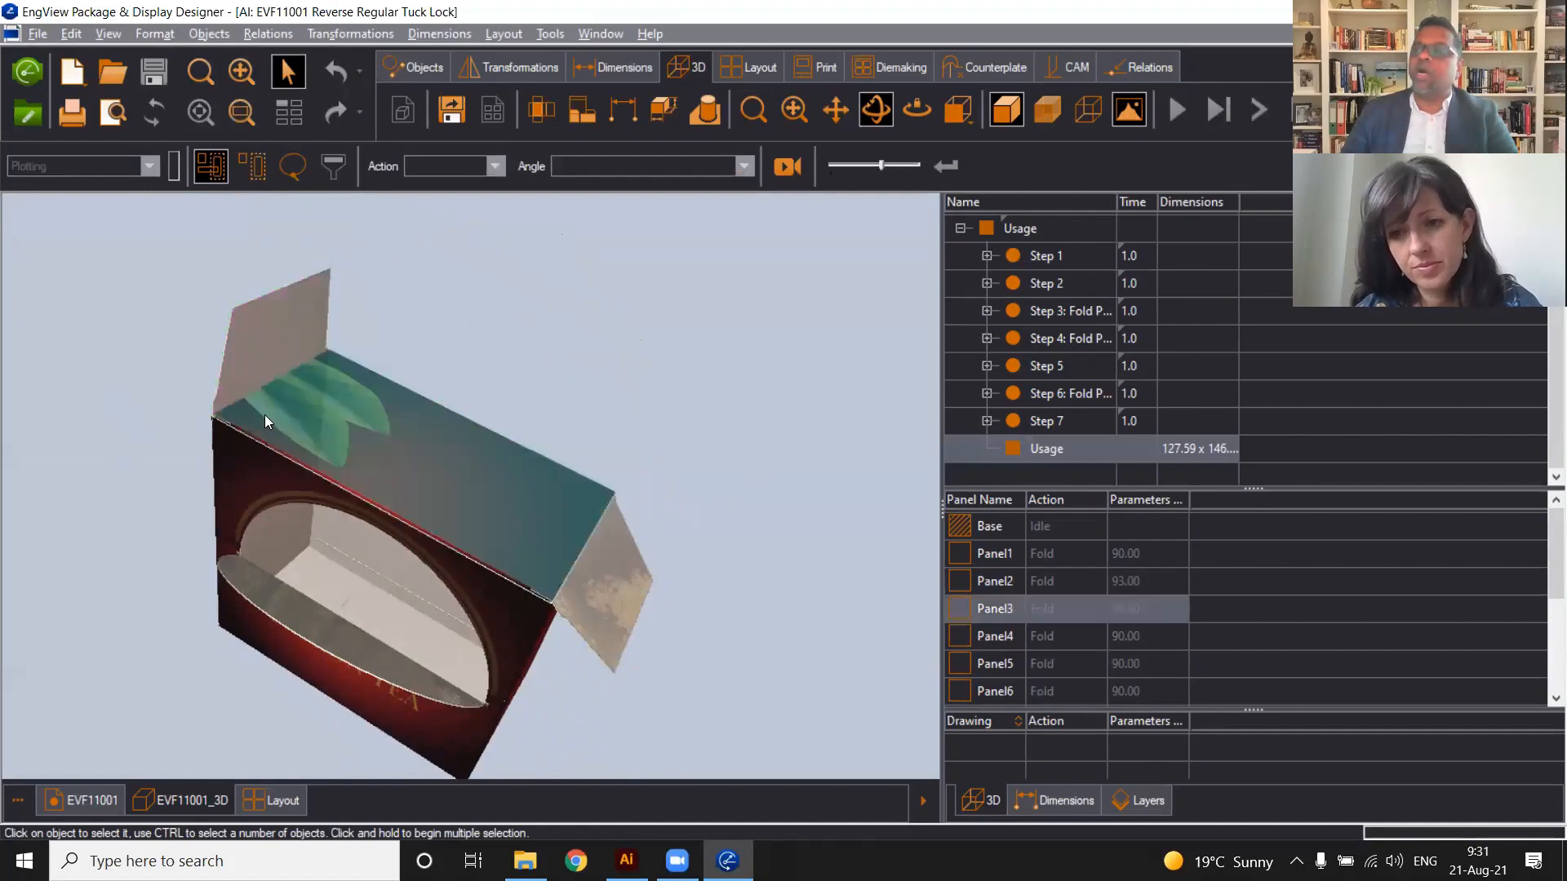
double_click(255, 375)
double_click(618, 597)
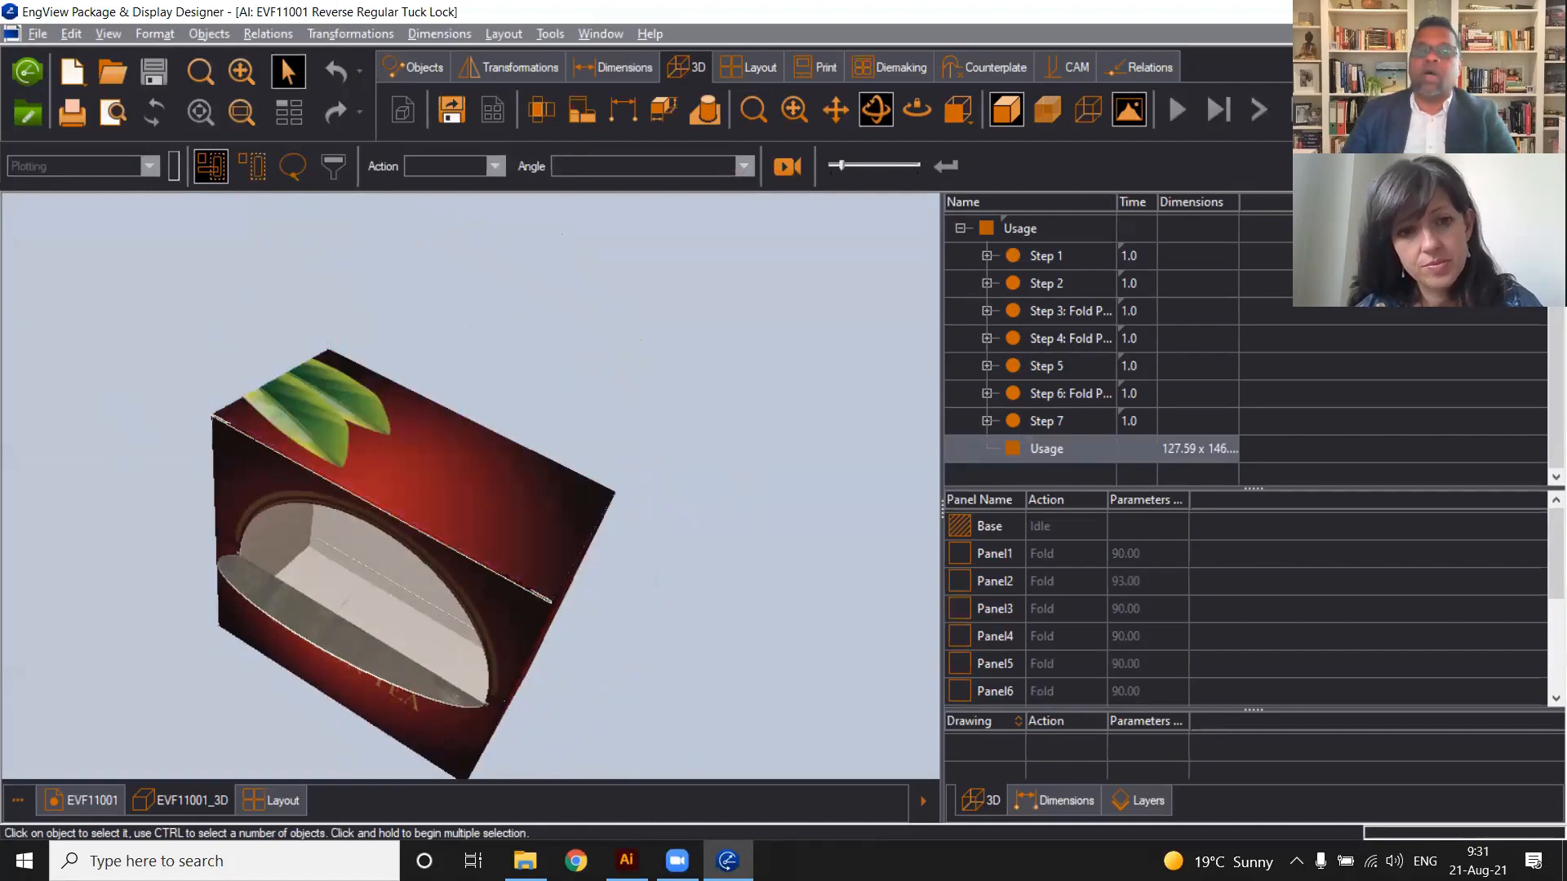
Inspect the closed box from several angles, close the project and return to Illustrator
mouse_move(763, 433)
left_mouse_down()
mouse_move(760, 382)
mouse_move(777, 410)
left_mouse_up()
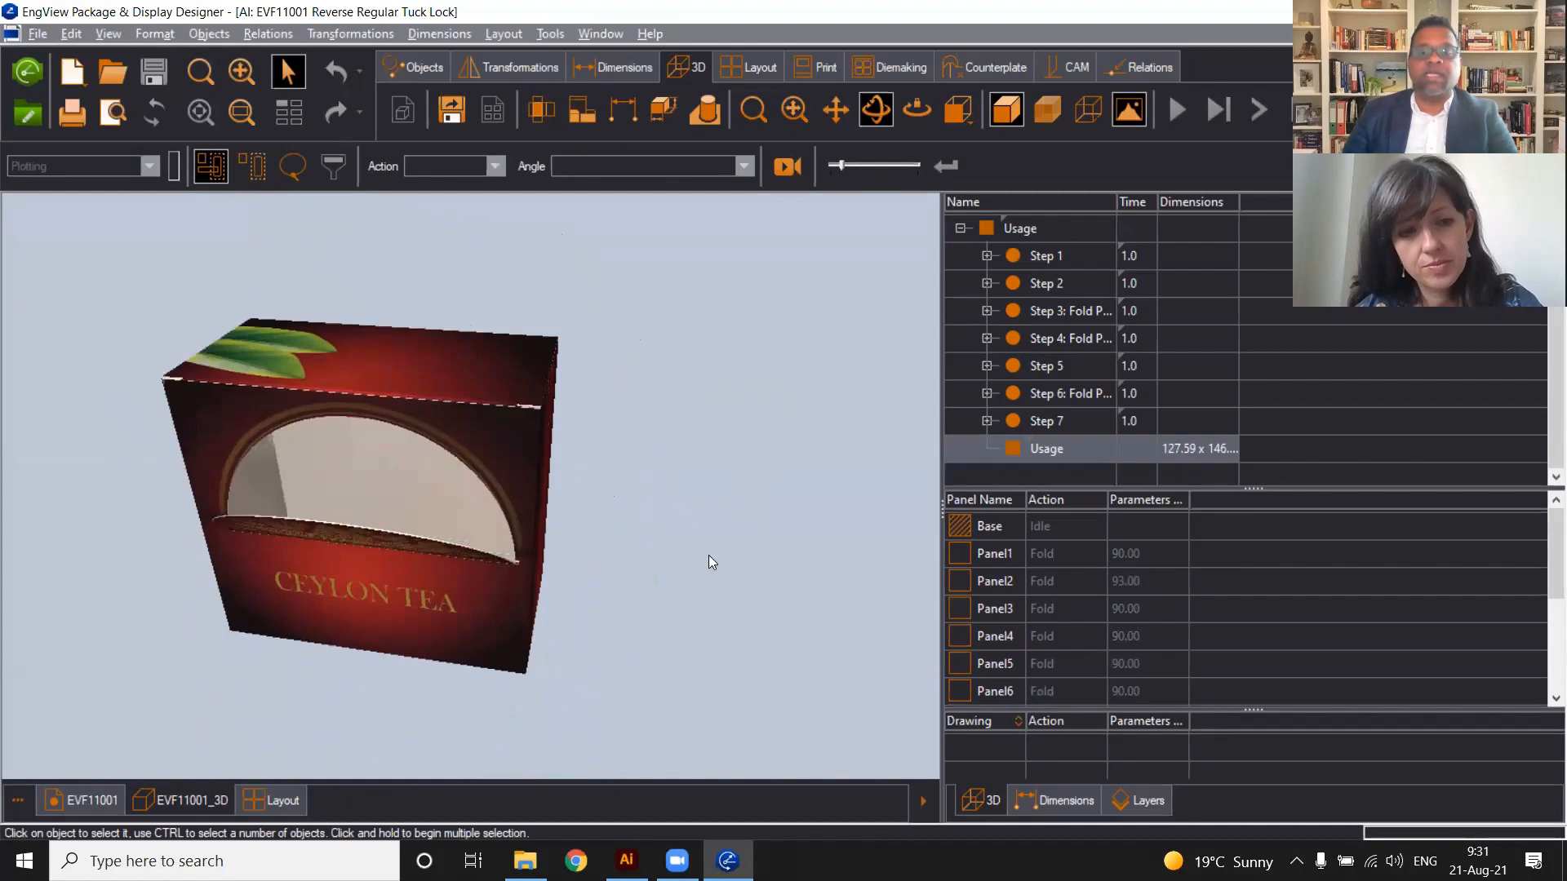
left_click_drag(709, 555, 743, 478)
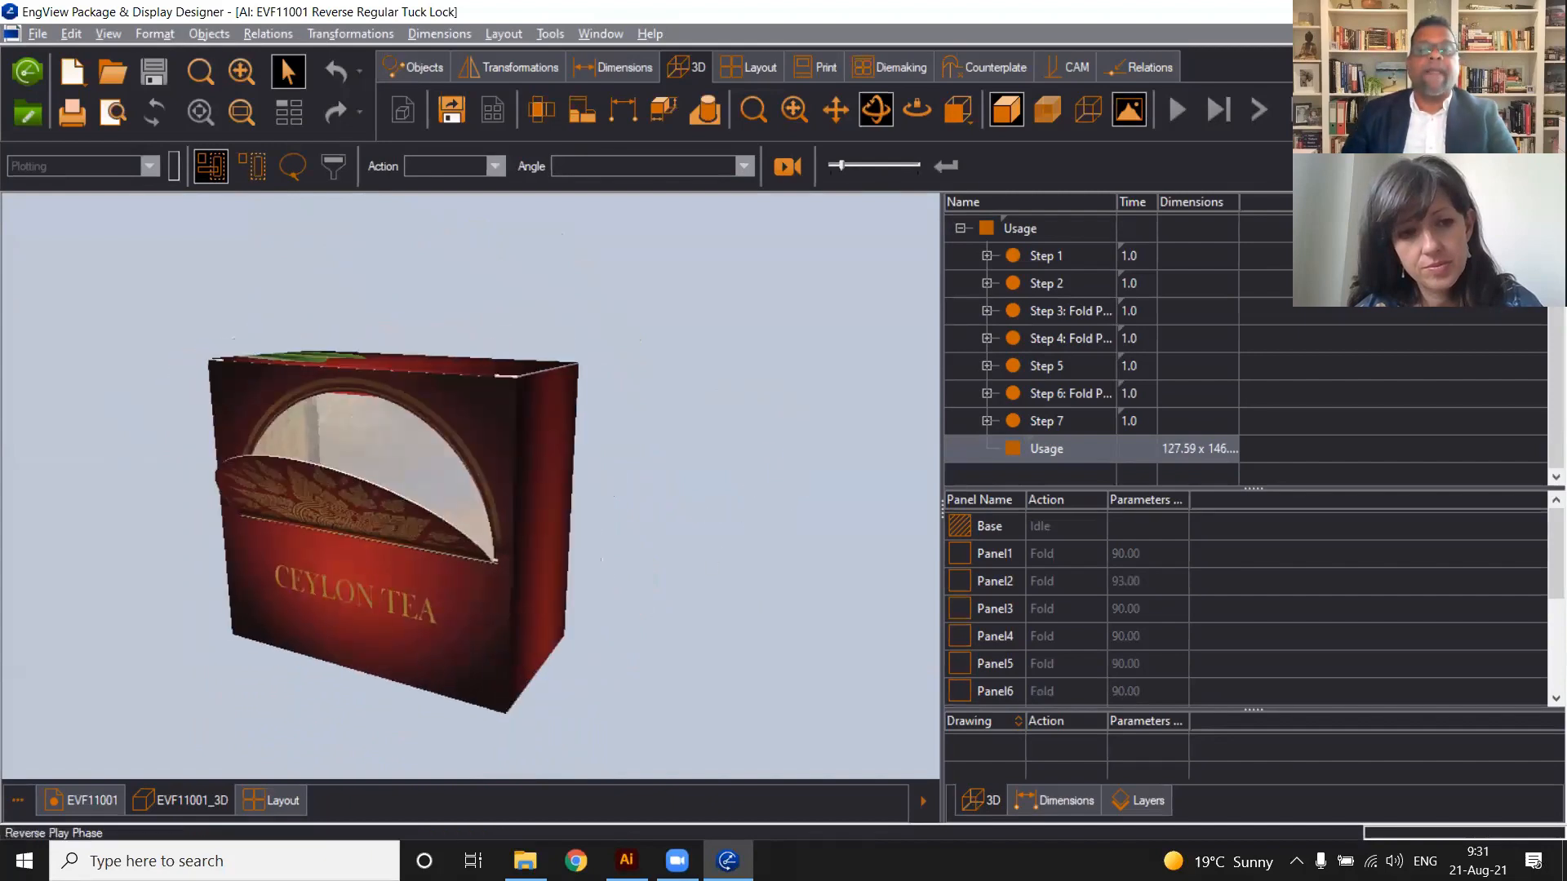
left_click(1553, 33)
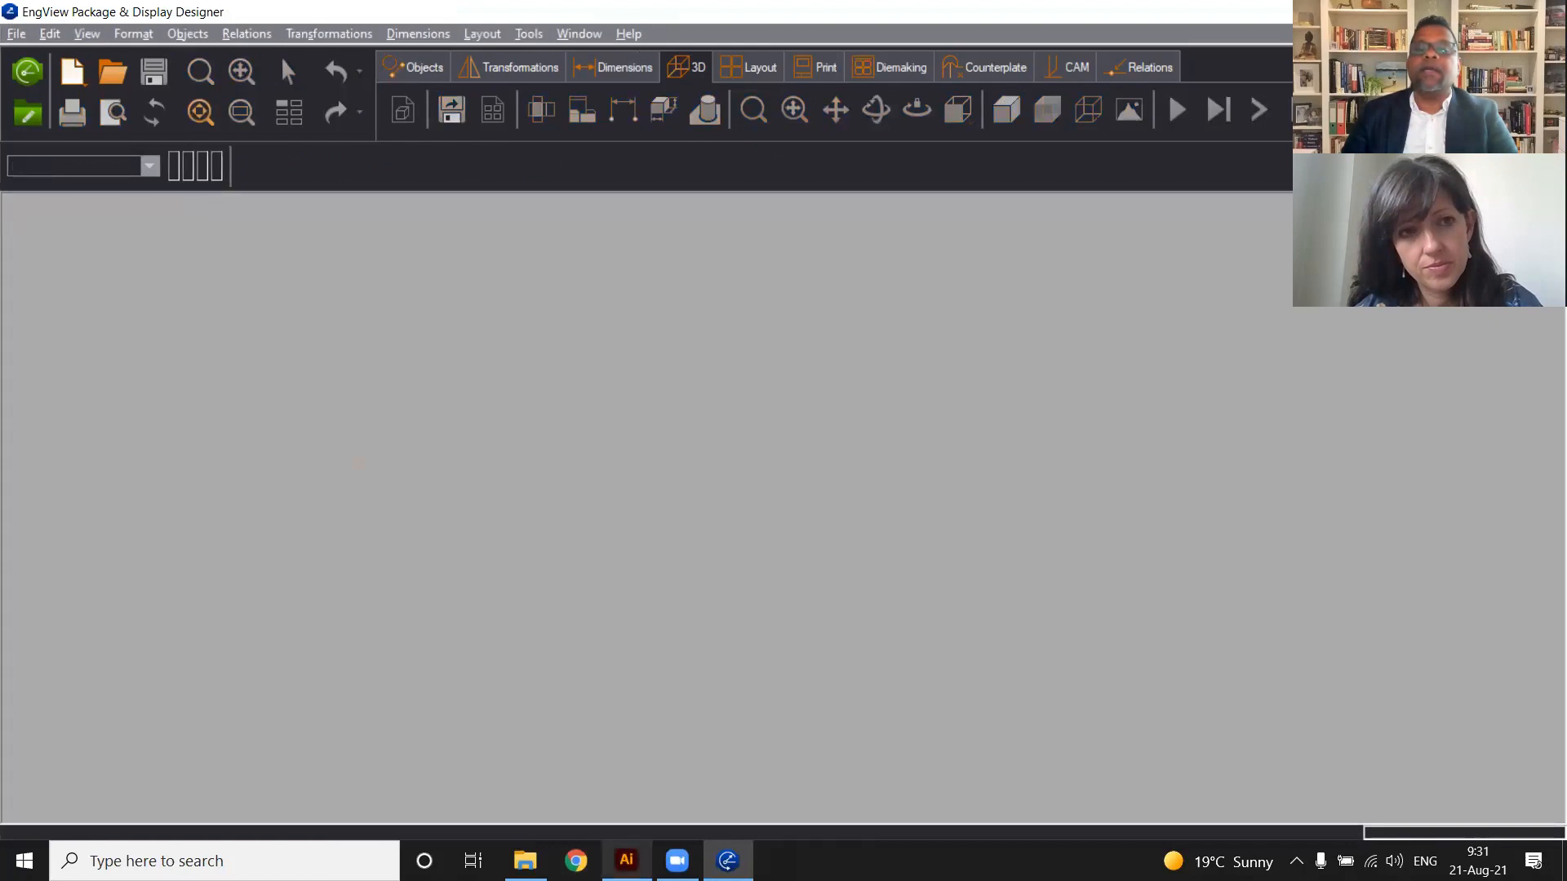
left_click(626, 860)
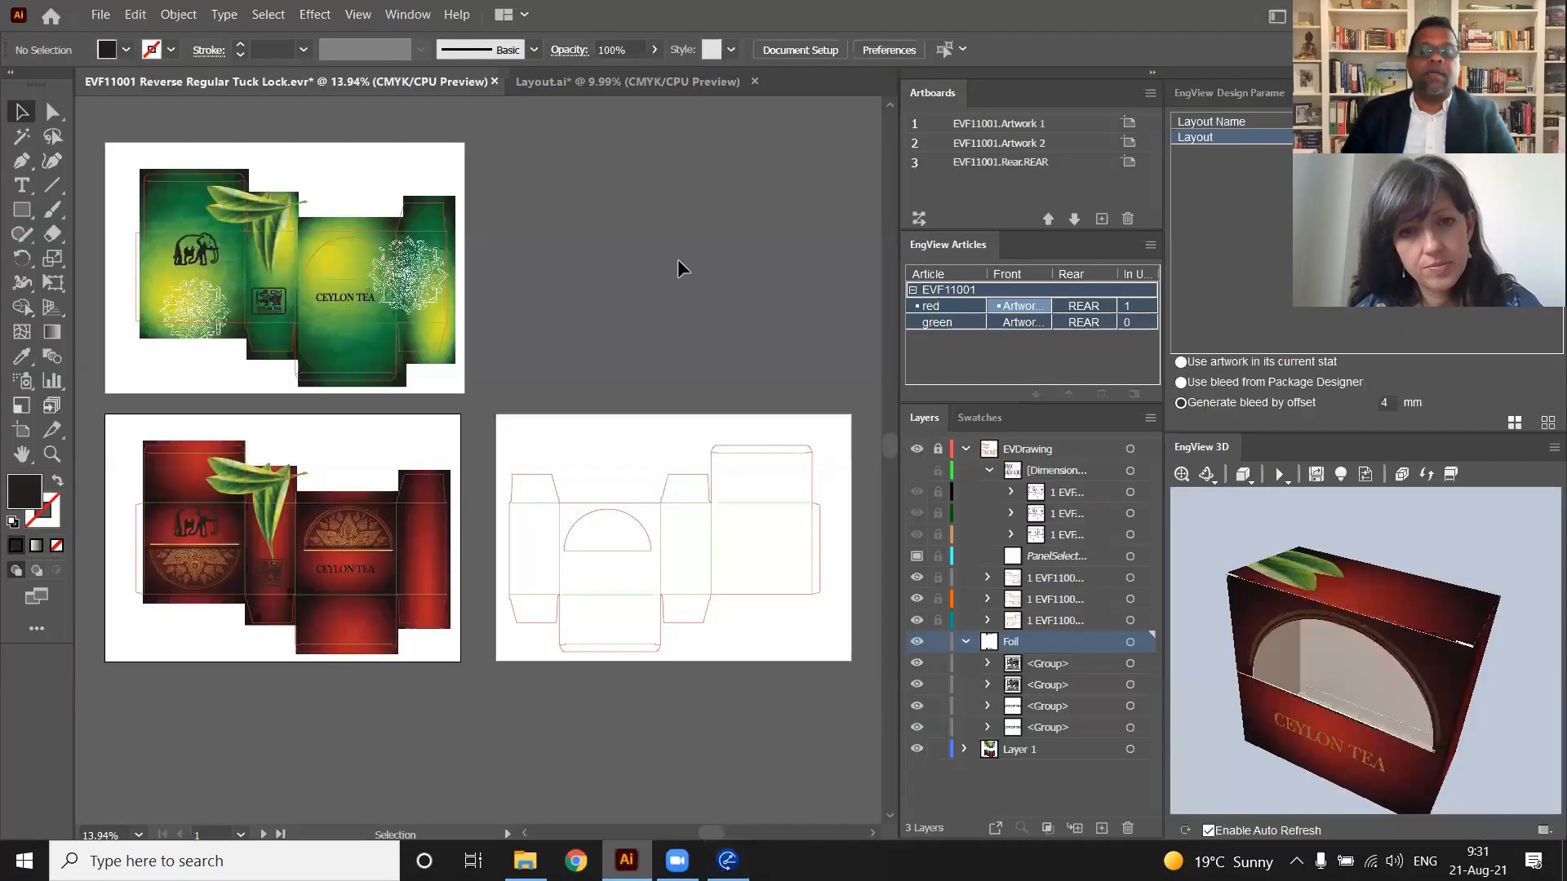
Display the EngView Design Parameters and the Processes of the box, and orbit the 3D preview slightly
left_click(408, 15)
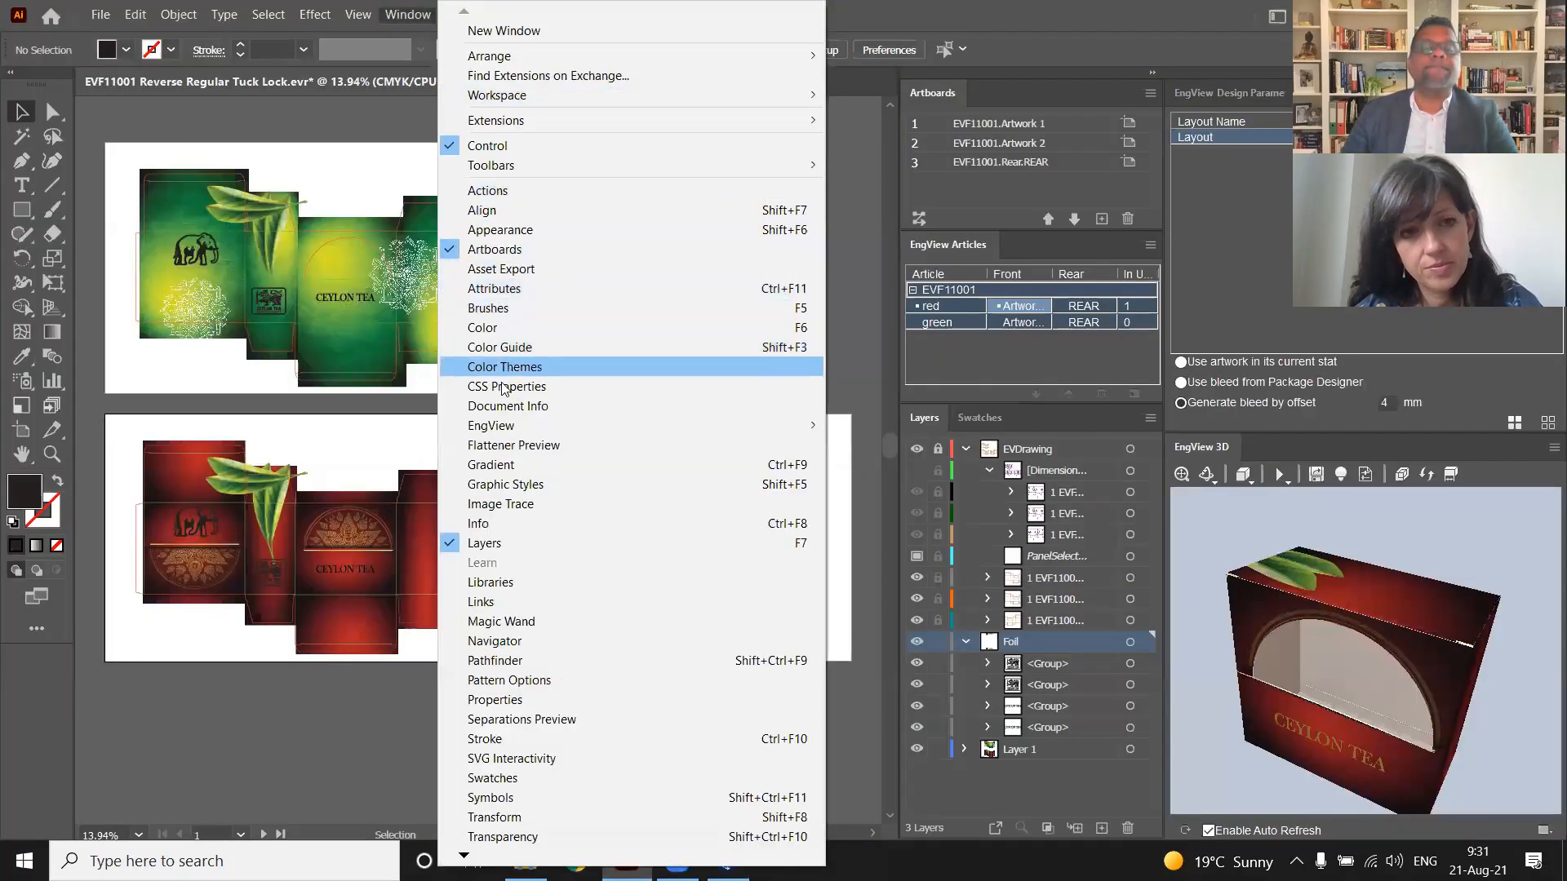
mouse_move(502, 426)
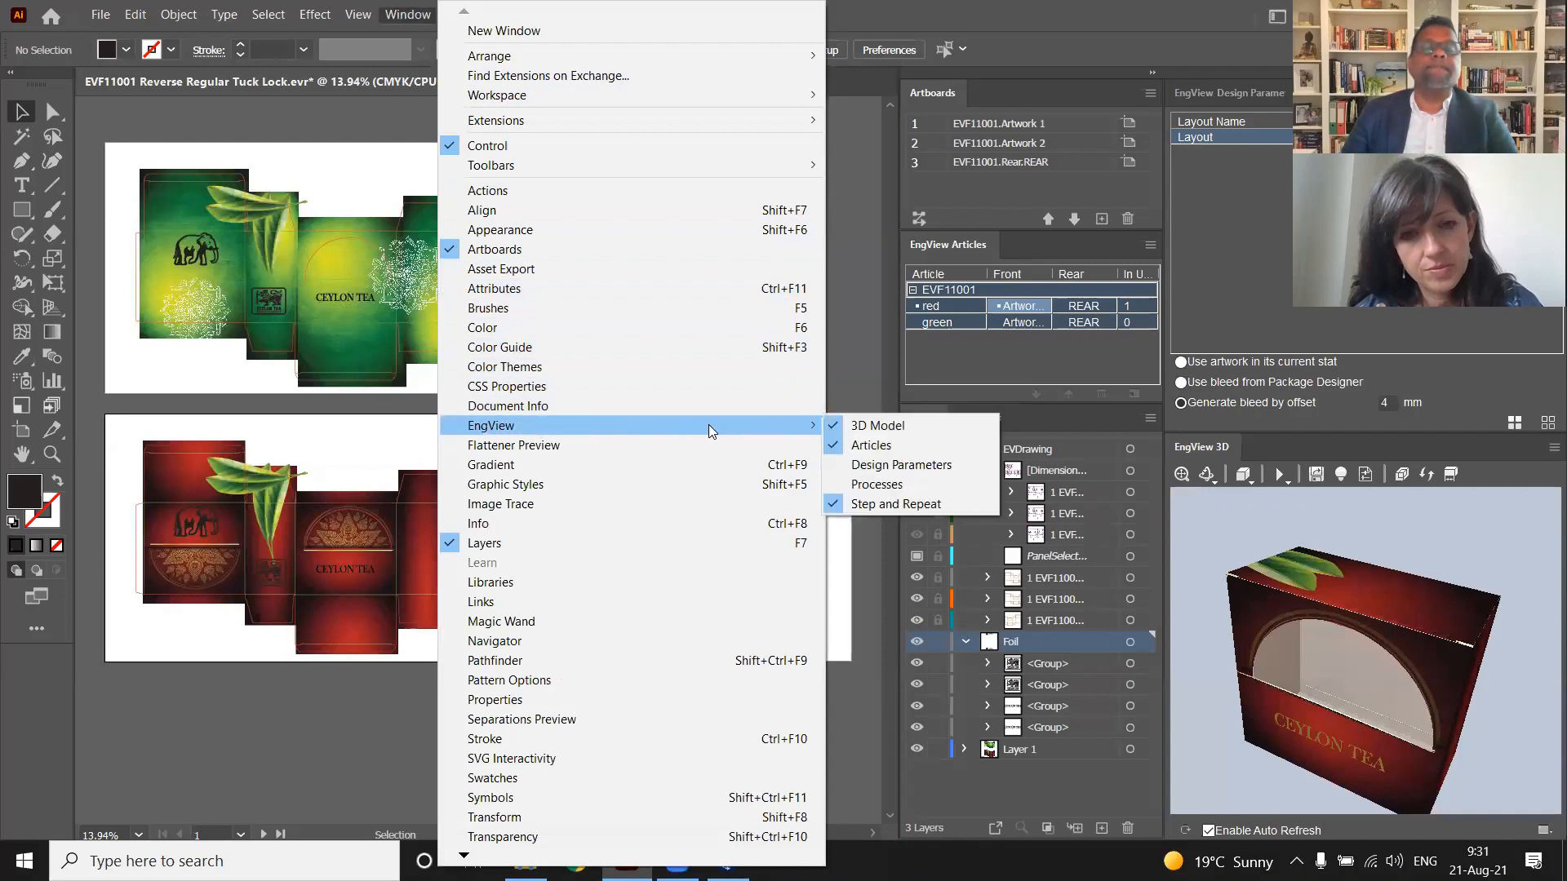
left_click(857, 465)
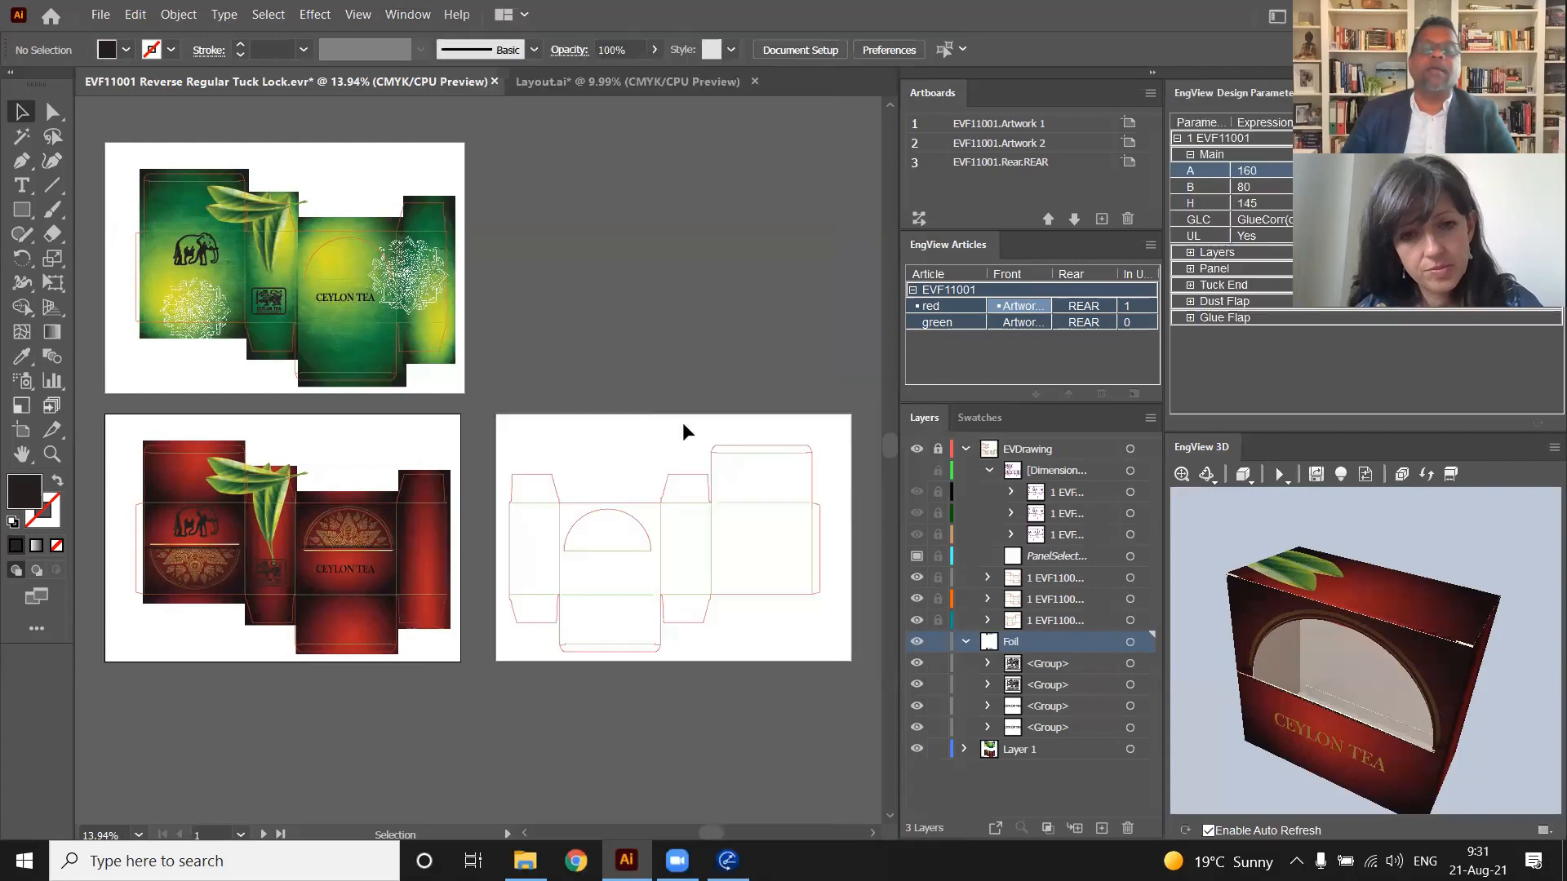
left_click(406, 14)
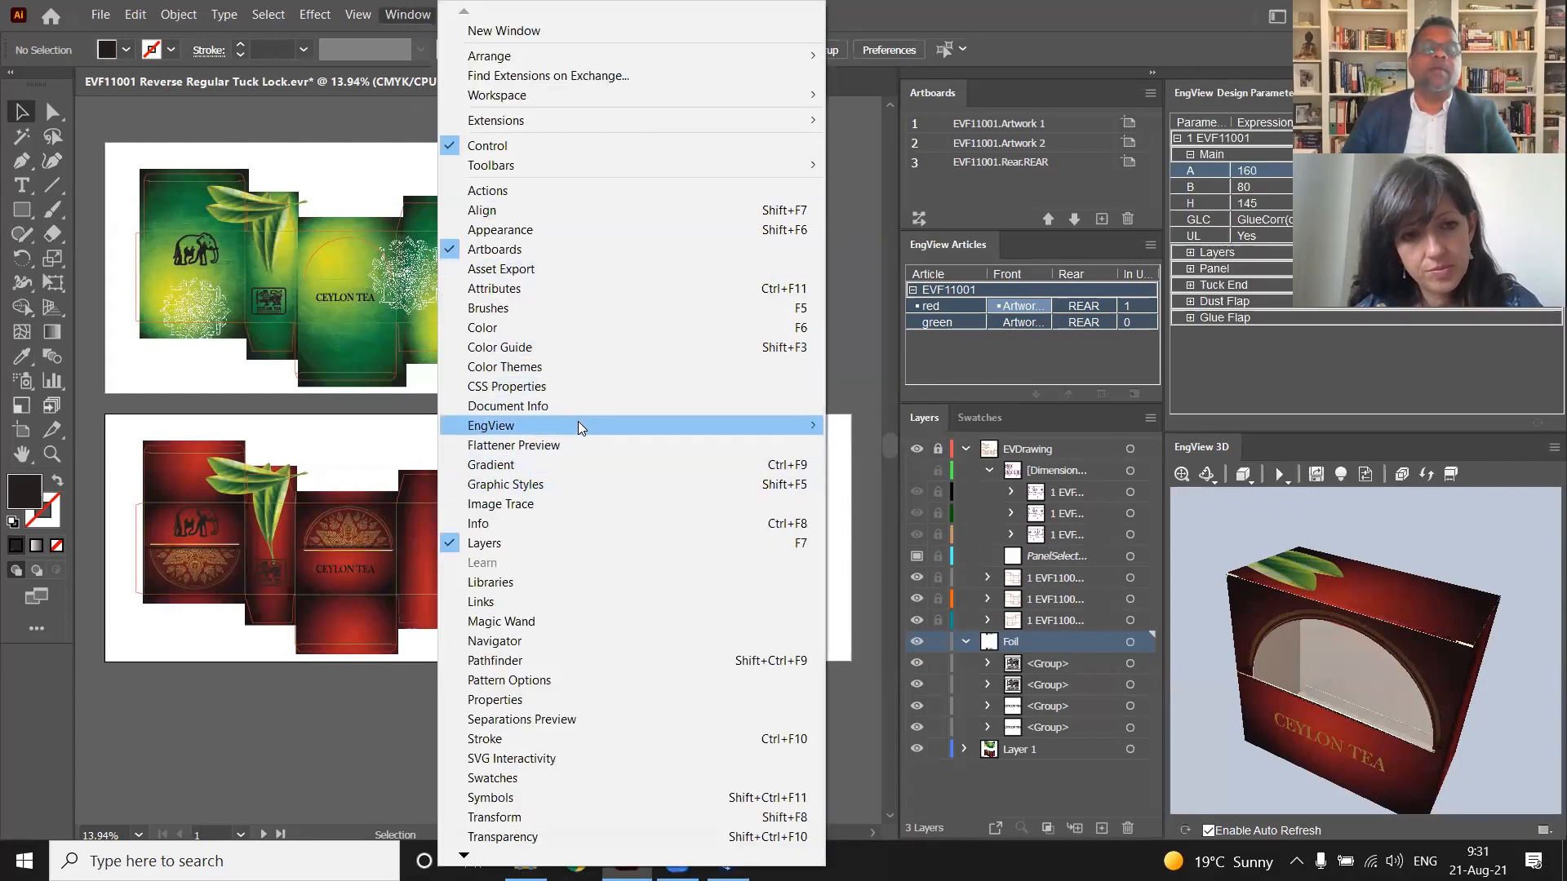
mouse_move(578, 423)
left_click(841, 485)
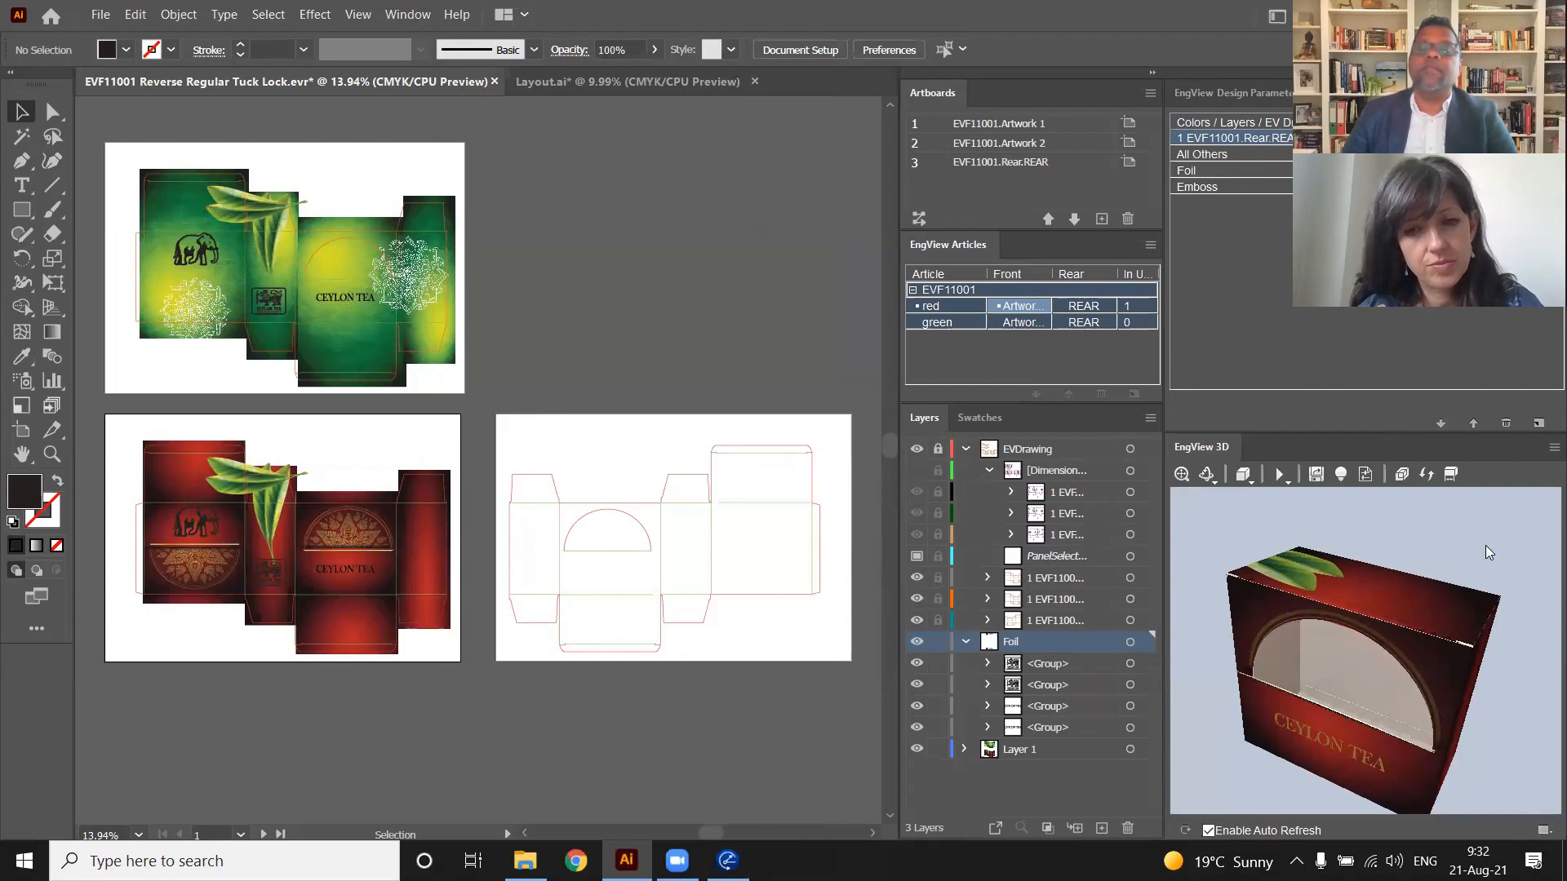
mouse_move(1422, 552)
left_mouse_down()
mouse_move(1496, 550)
mouse_move(1477, 530)
mouse_move(1445, 571)
left_mouse_up()
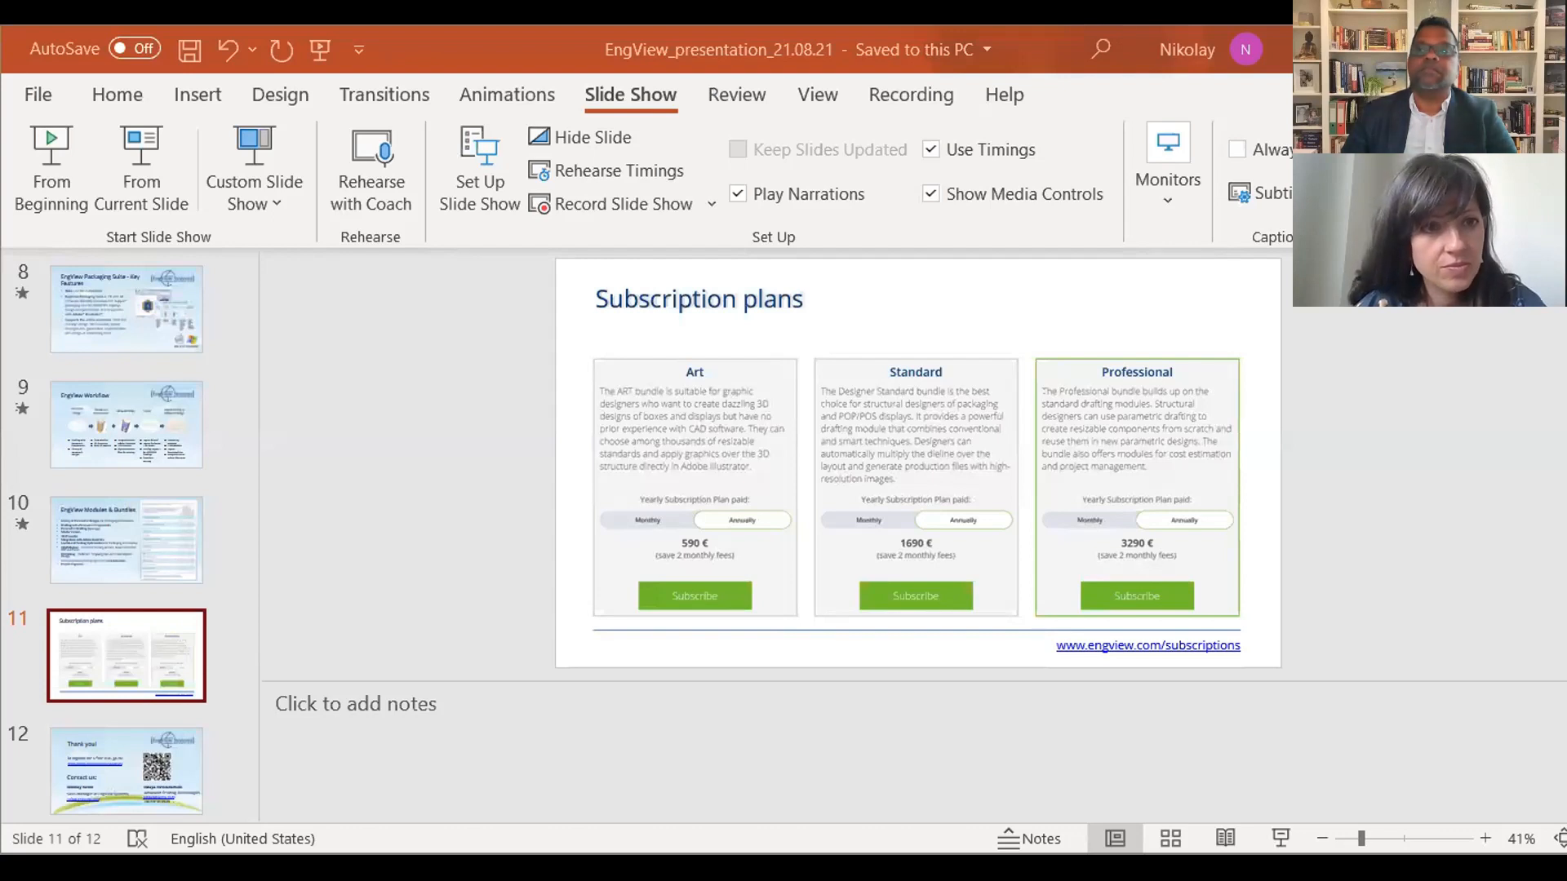
Switch to EngView_presentation_21.08.21 in PowerPoint and start the slide show from the Subscription plans slide
left_click(144, 170)
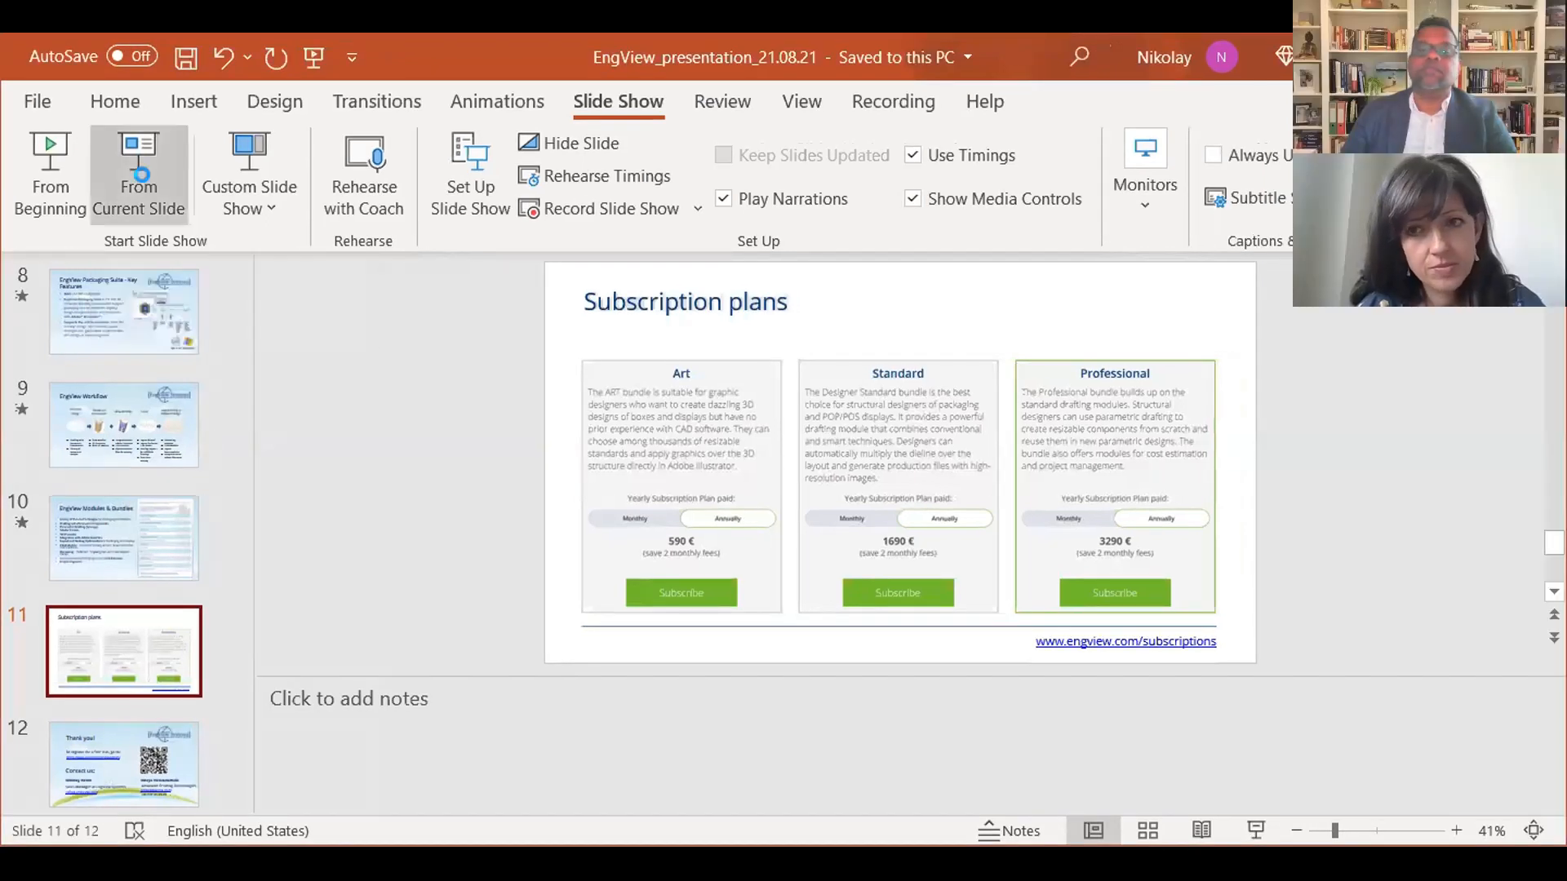